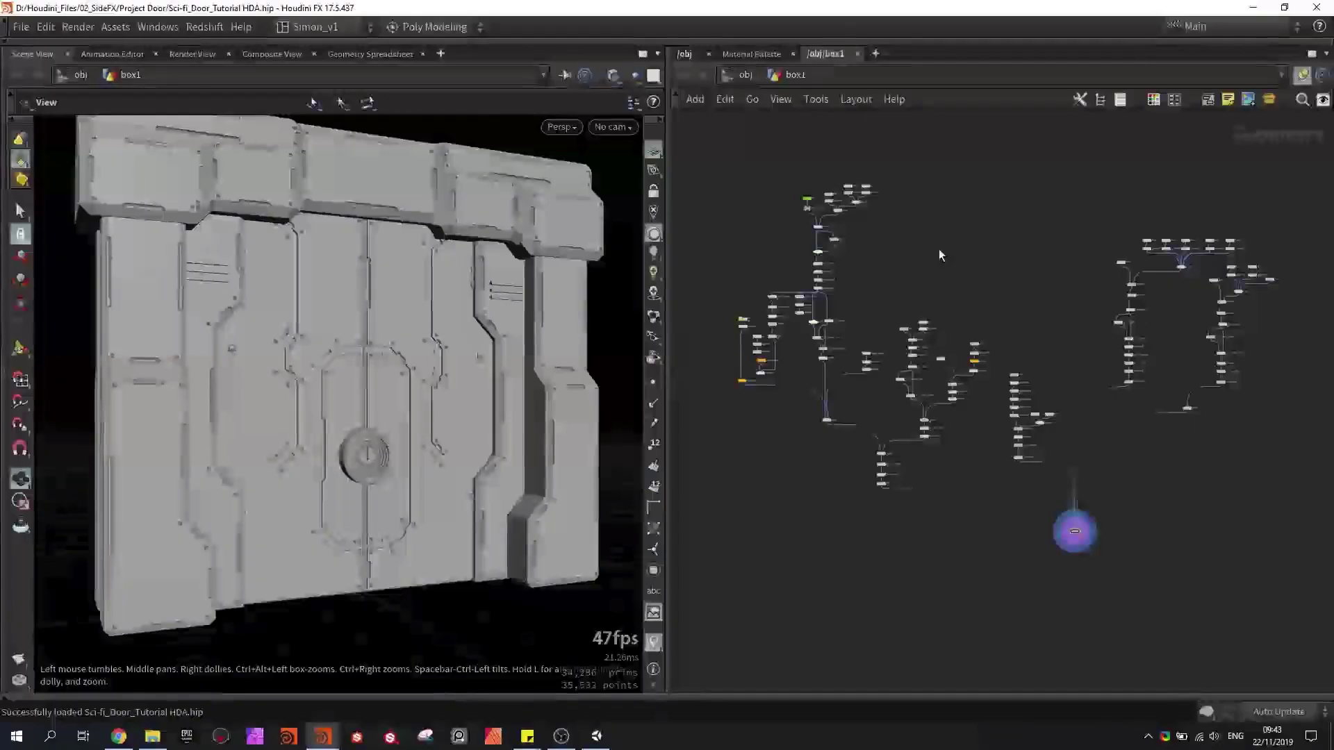
- Try to create a new digital asset from all the nodes inside the box1 network
{"action": "middle_click_drag", "start_coordinate": [970, 239], "coordinate": [949, 260]}
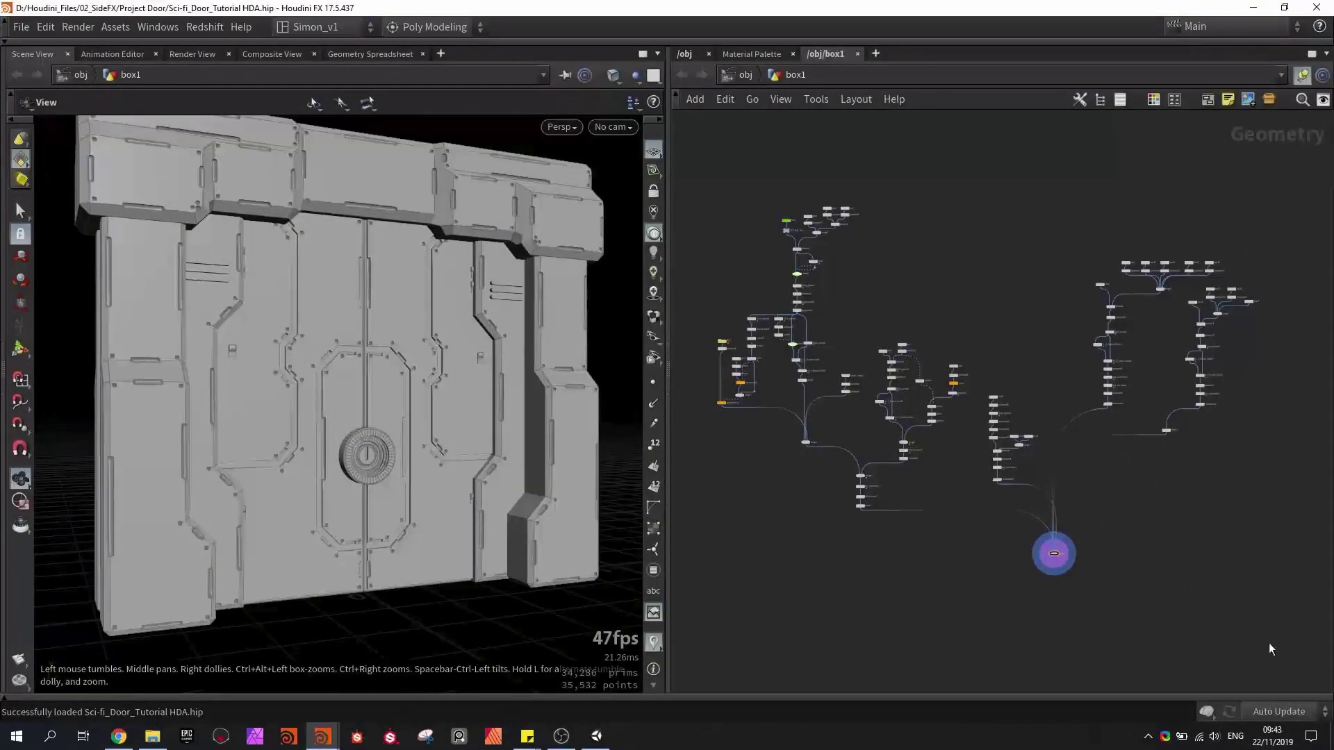
{"action": "left_click_drag", "start_coordinate": [1269, 643], "coordinate": [679, 164]}
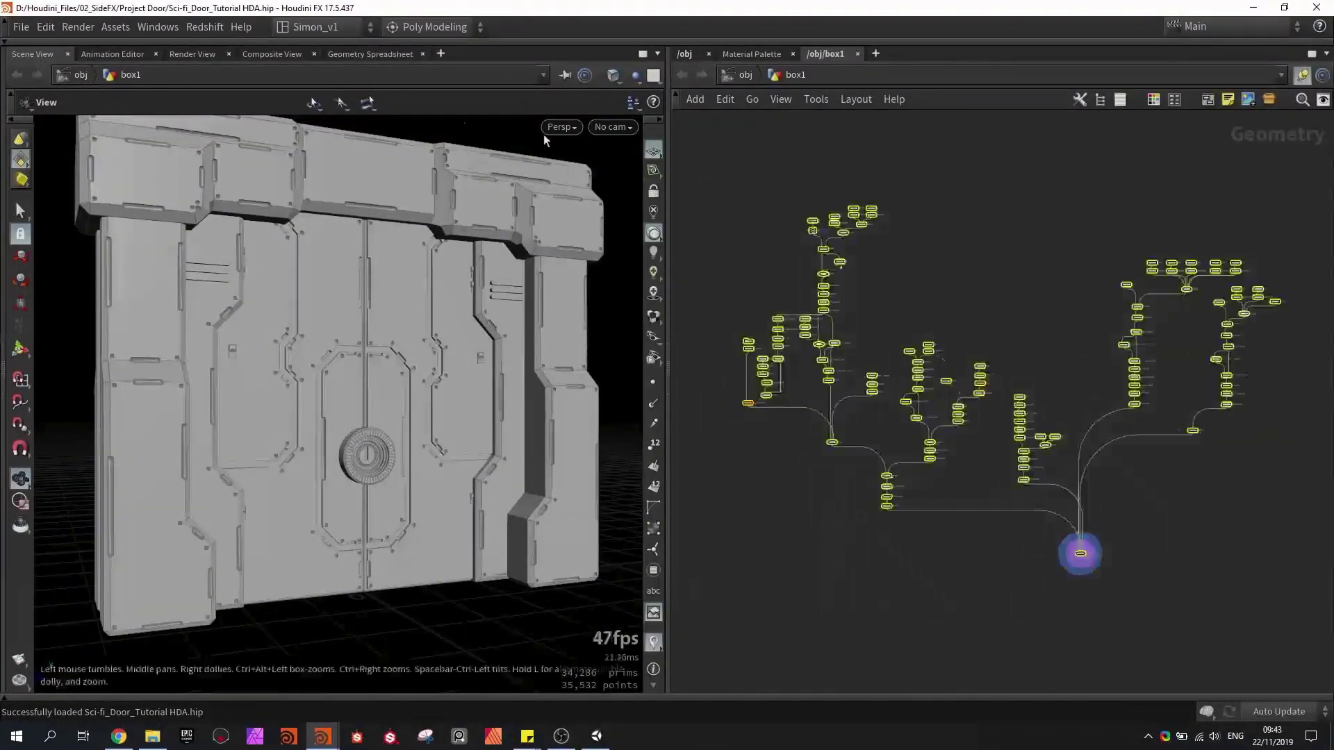
{"action": "left_click", "coordinate": [129, 28]}
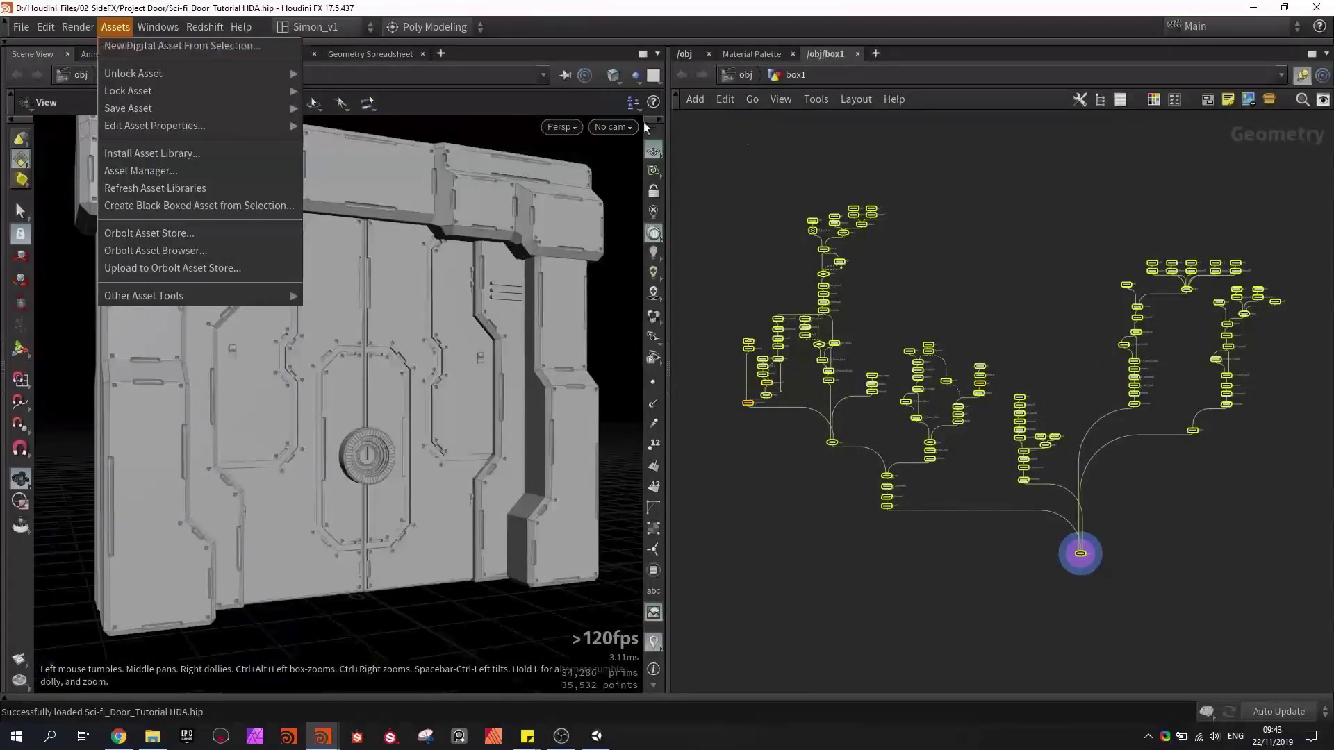
{"action": "left_click", "coordinate": [121, 46]}
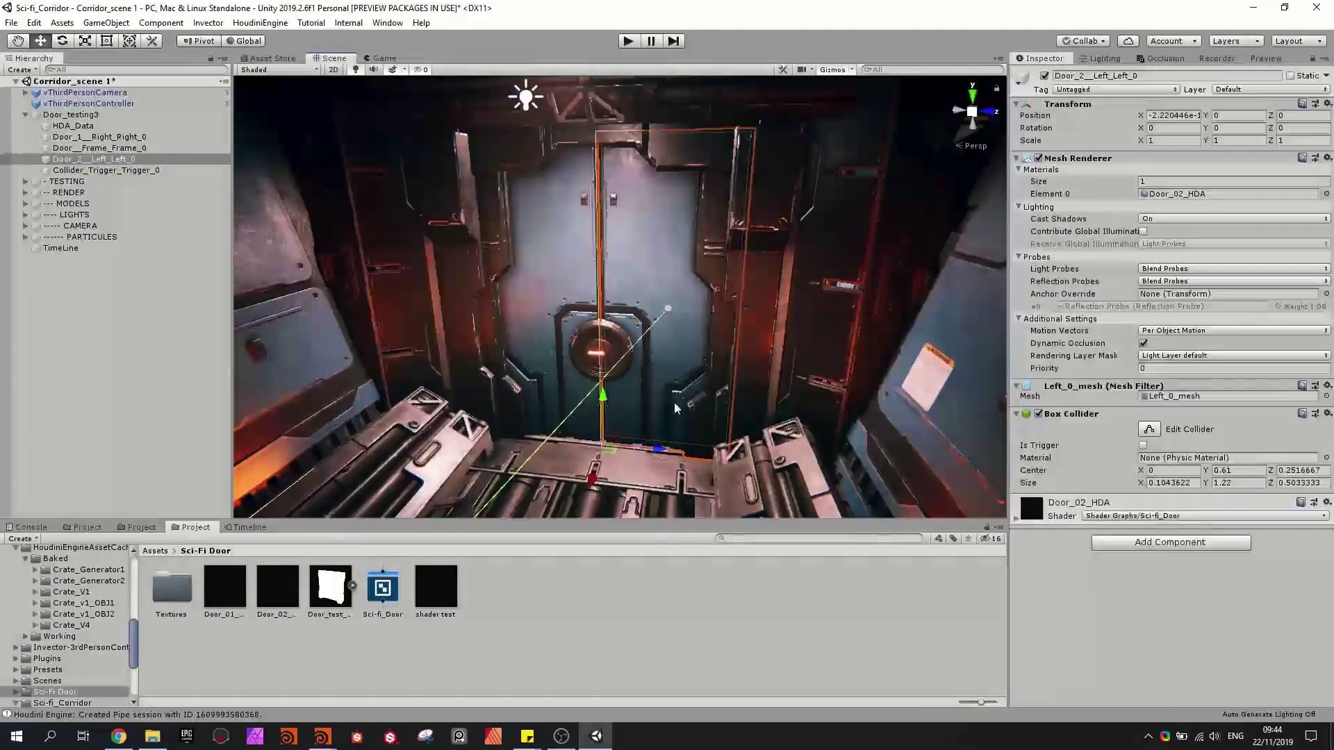
- In the Unity scene, try sliding the Door_2 left door panel sideways and undo the move
{"action": "left_click_drag", "start_coordinate": [664, 450], "coordinate": [736, 412]}
{"action": "key", "text": "ctrl+z"}
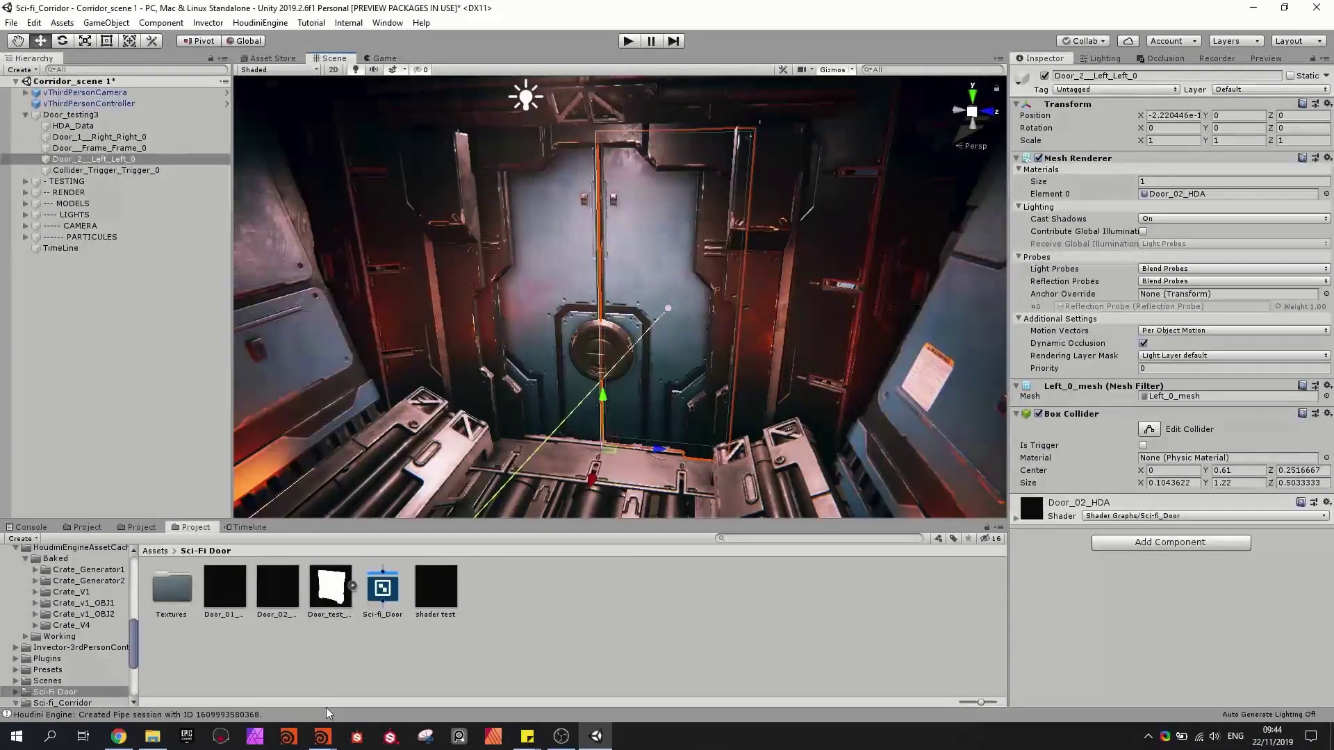
- Switch to Houdini, go up to the object level and add a new box geometry object below box1
{"action": "left_click", "coordinate": [324, 735]}
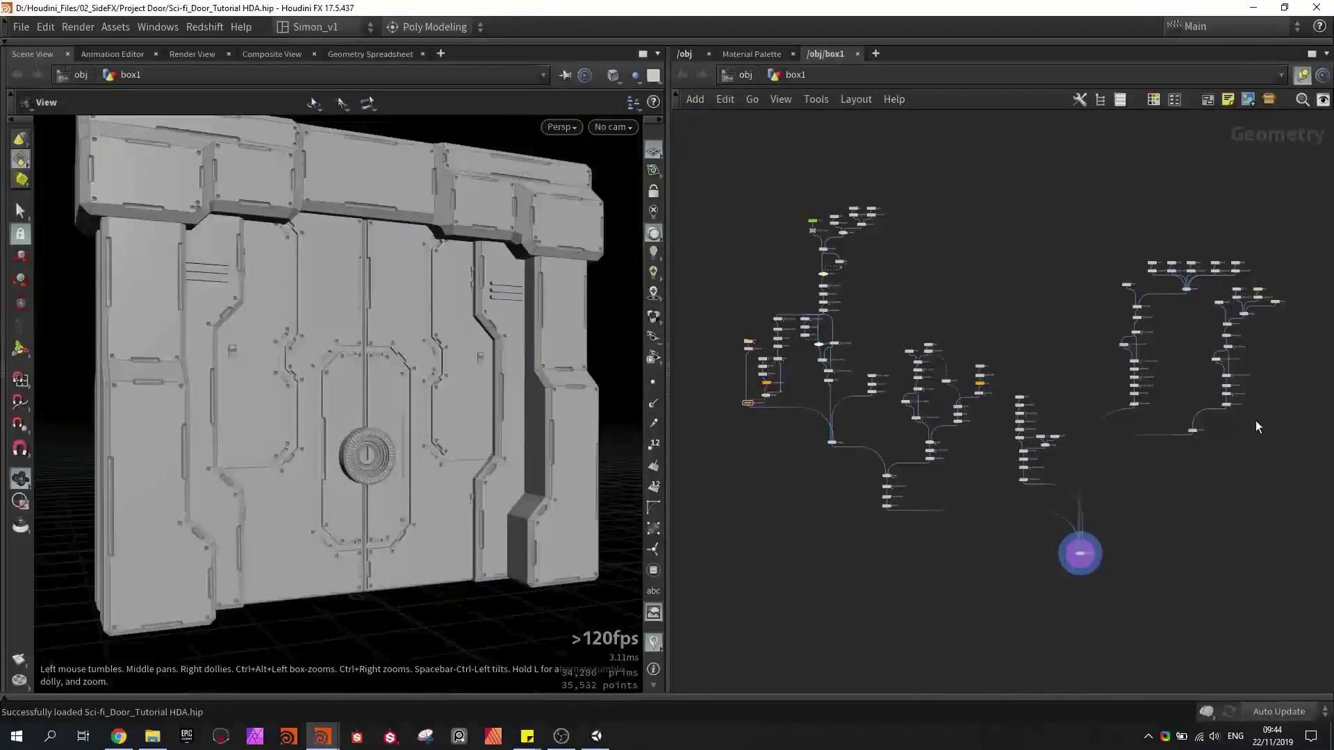
{"action": "middle_click_drag", "start_coordinate": [1256, 420], "coordinate": [1243, 426]}
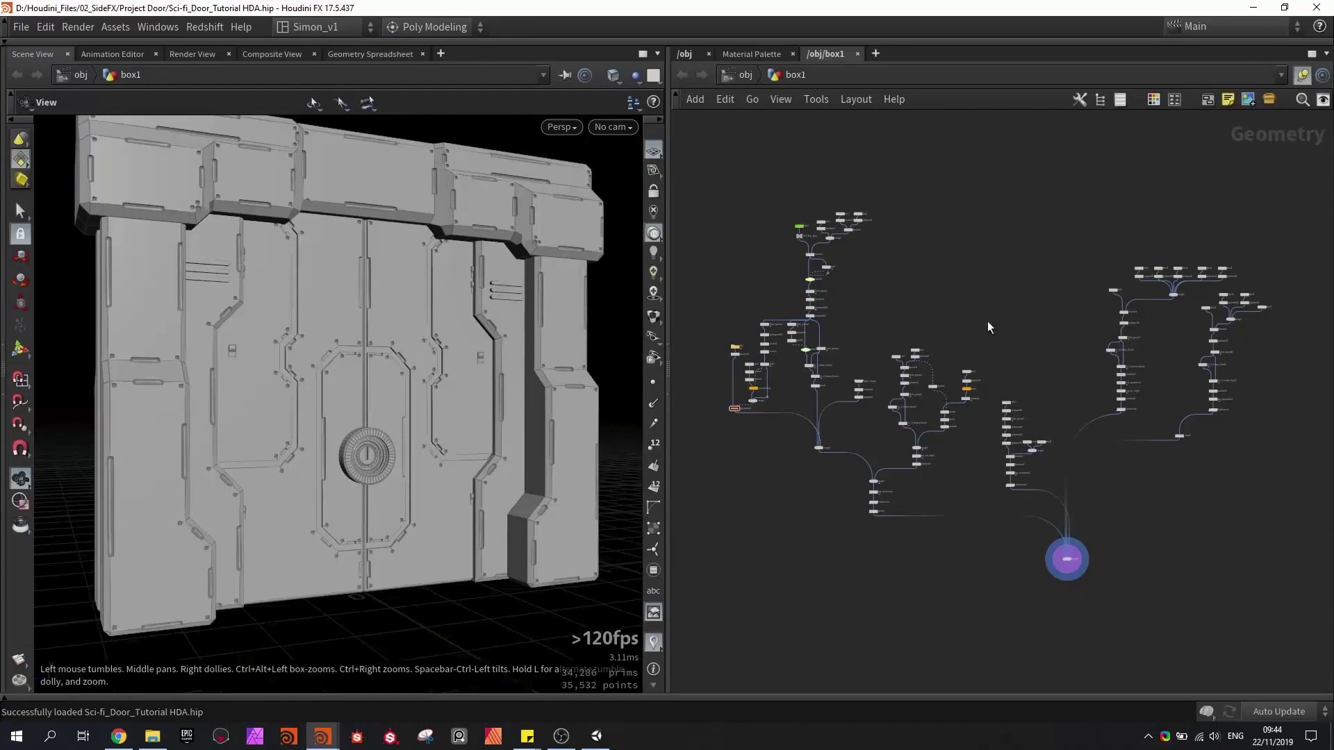
{"action": "left_click", "coordinate": [735, 79]}
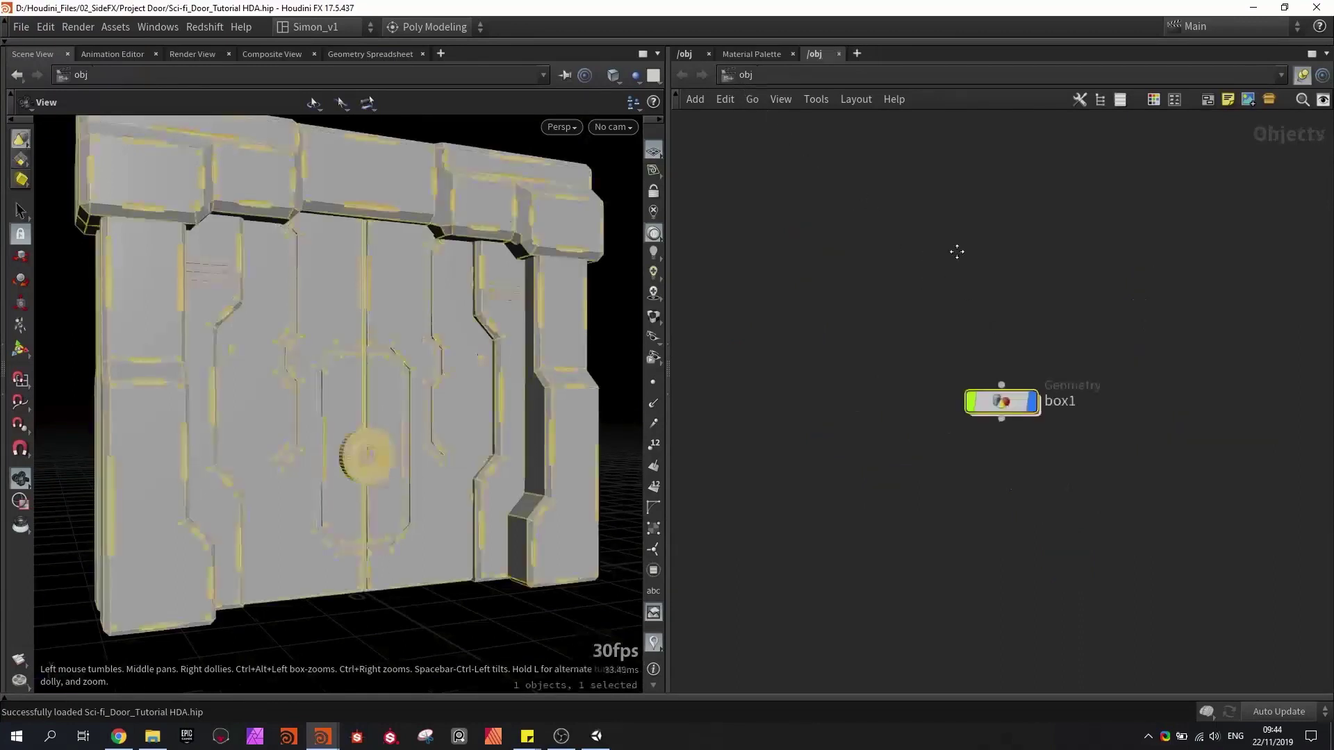
{"action": "left_click_drag", "start_coordinate": [966, 389], "coordinate": [891, 305]}
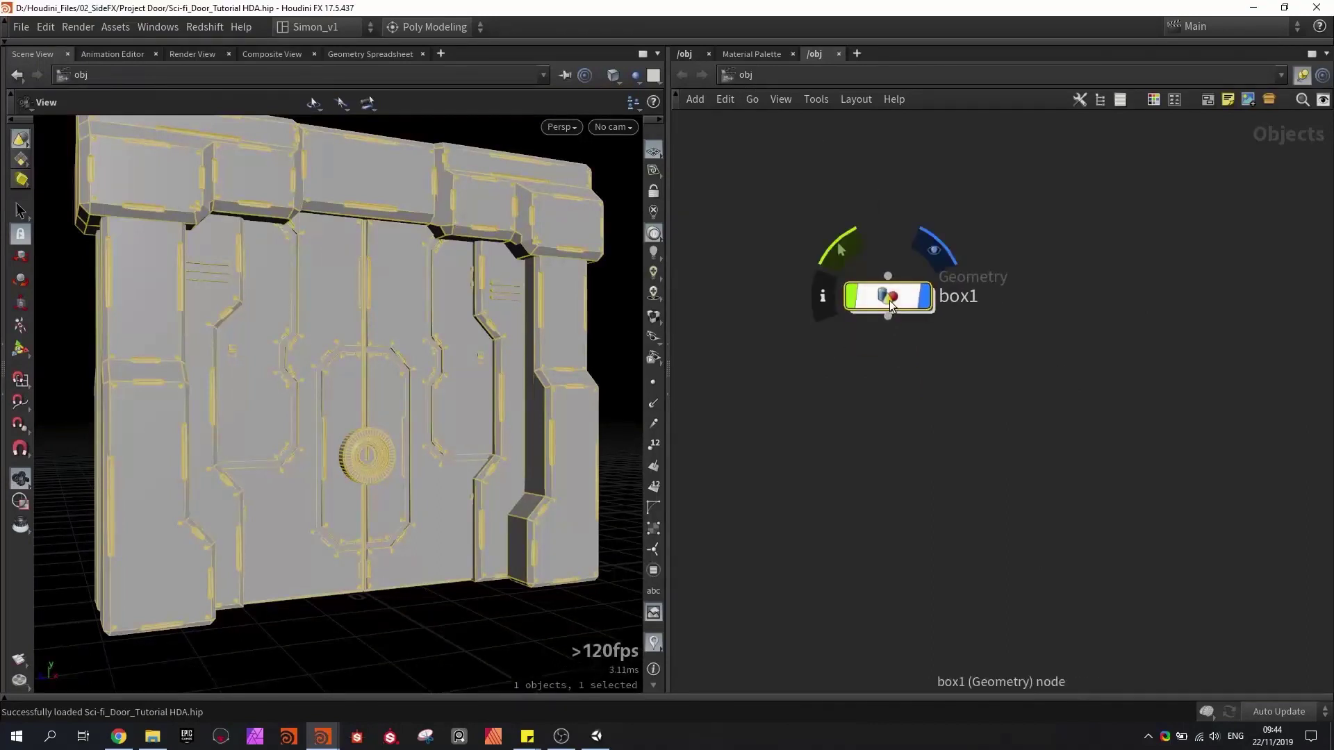
{"action": "left_click", "coordinate": [894, 363]}
{"action": "key", "text": "Tab"}
{"action": "type", "text": "box"}
{"action": "key", "text": "Return"}
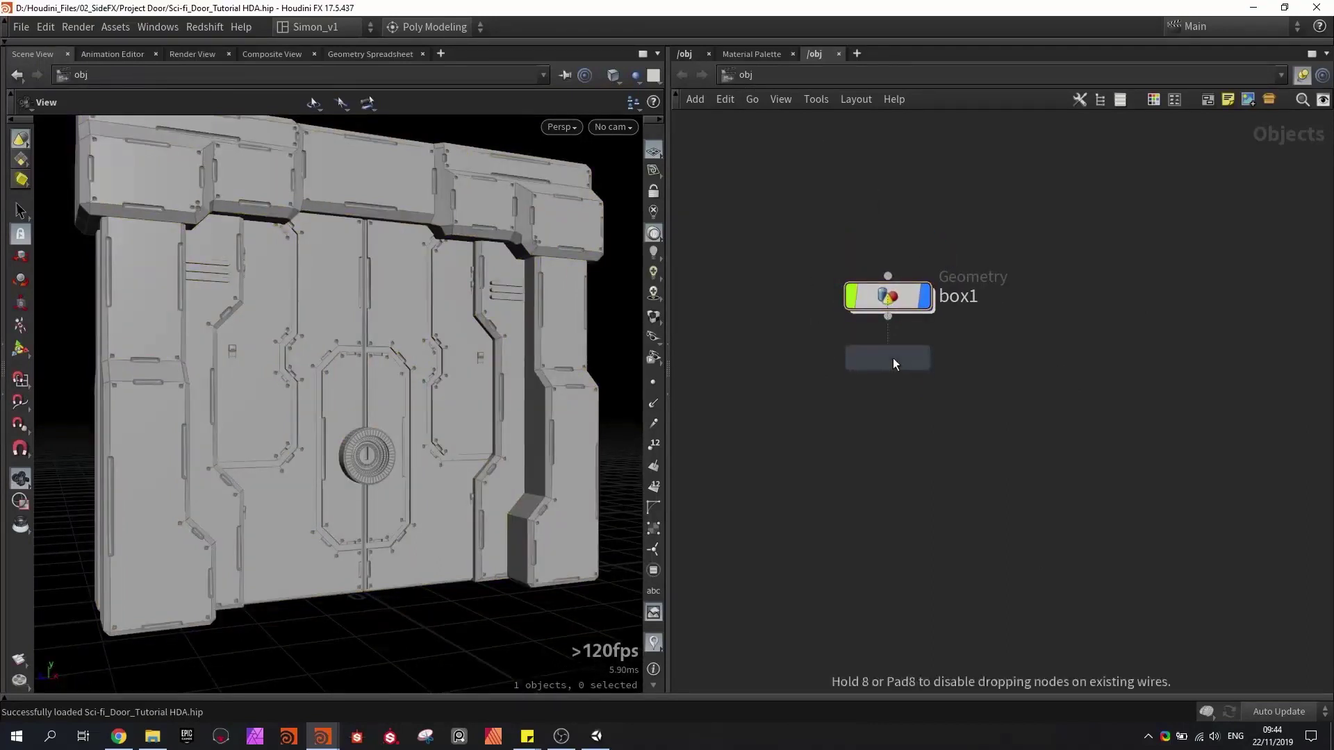
{"action": "left_click", "coordinate": [894, 359]}
- Collapse box1 and box2 into a subnet and start creating a new digital asset from it
{"action": "left_click_drag", "start_coordinate": [1057, 456], "coordinate": [809, 236]}
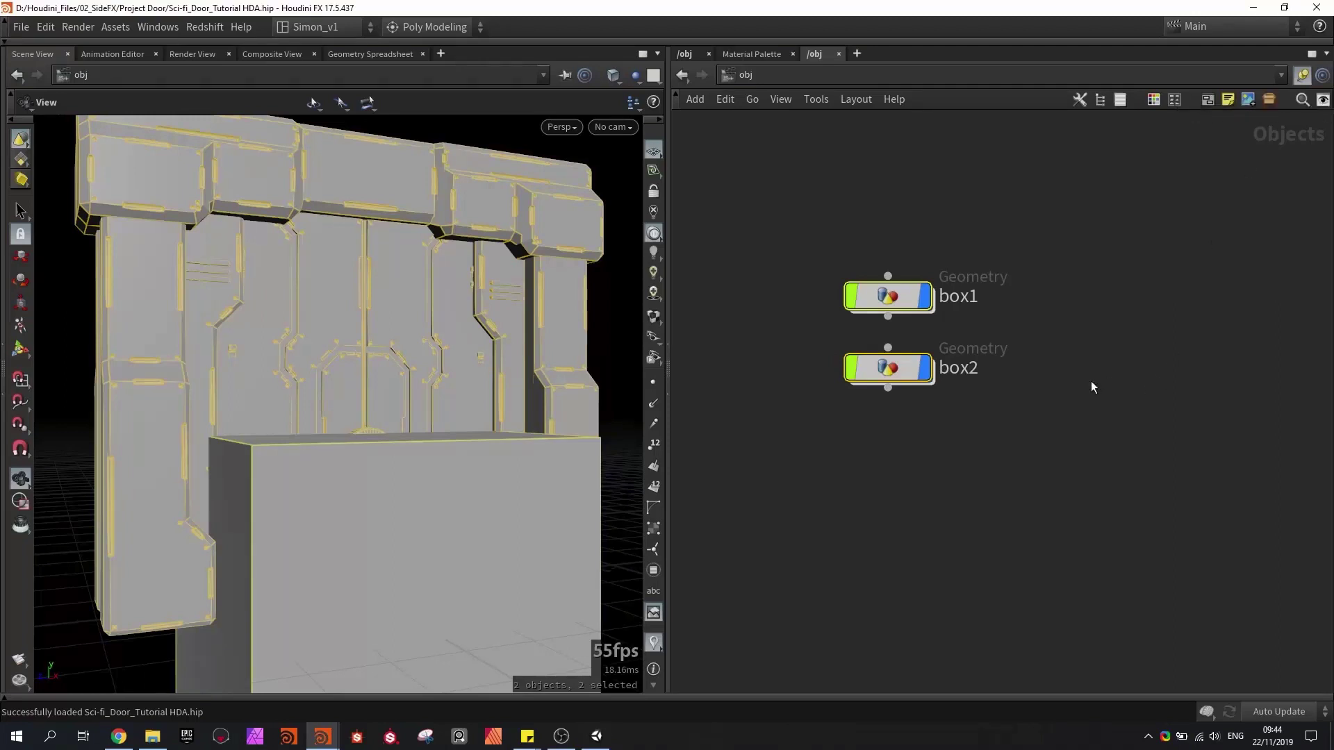
{"action": "key", "text": "shift+c"}
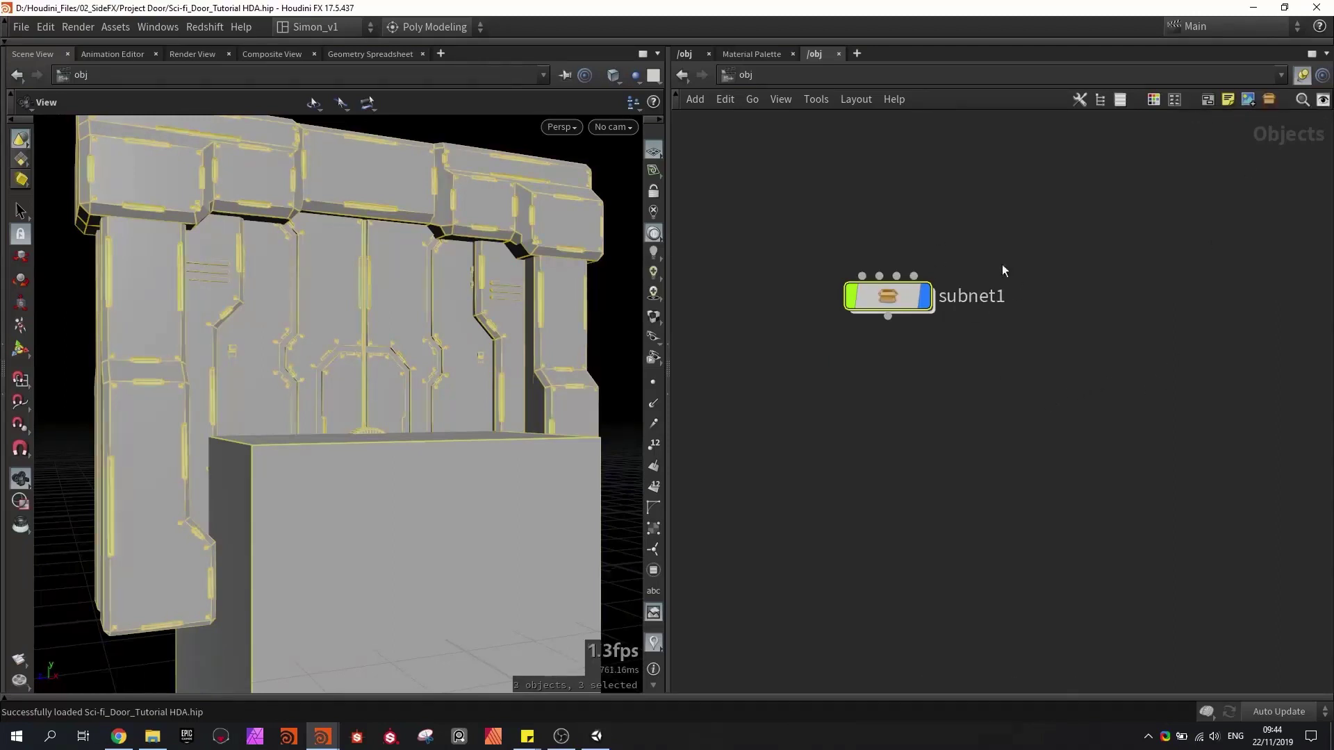
{"action": "right_click", "coordinate": [903, 303]}
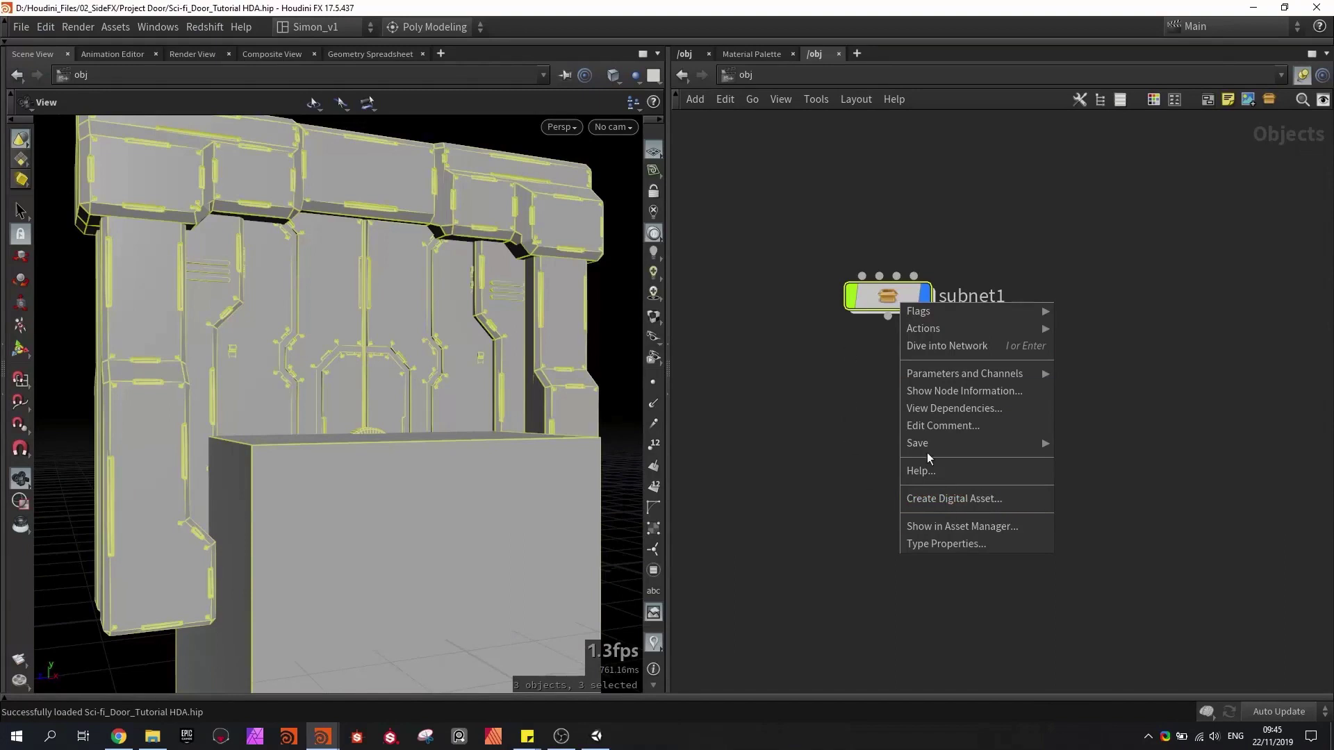
{"action": "left_click", "coordinate": [113, 29]}
{"action": "left_click", "coordinate": [115, 27]}
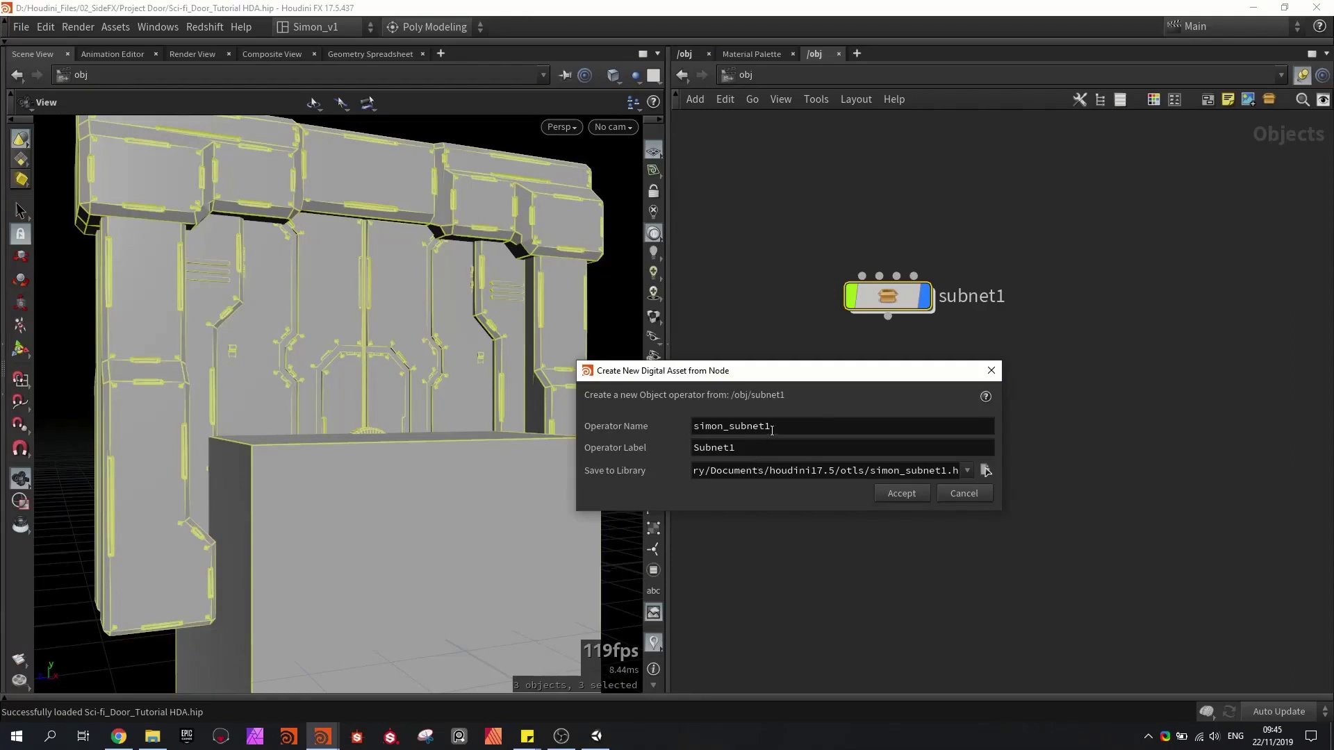
- Name the digital asset operator Sci_fi_Door_Tutorial, label it Sci fi Door Tutorial and save it as Sci_fi_Door_Tutorial.hda in the Unity project's Sci-Fi Door/HDA folder
{"action": "left_click_drag", "start_coordinate": [772, 428], "coordinate": [694, 423]}
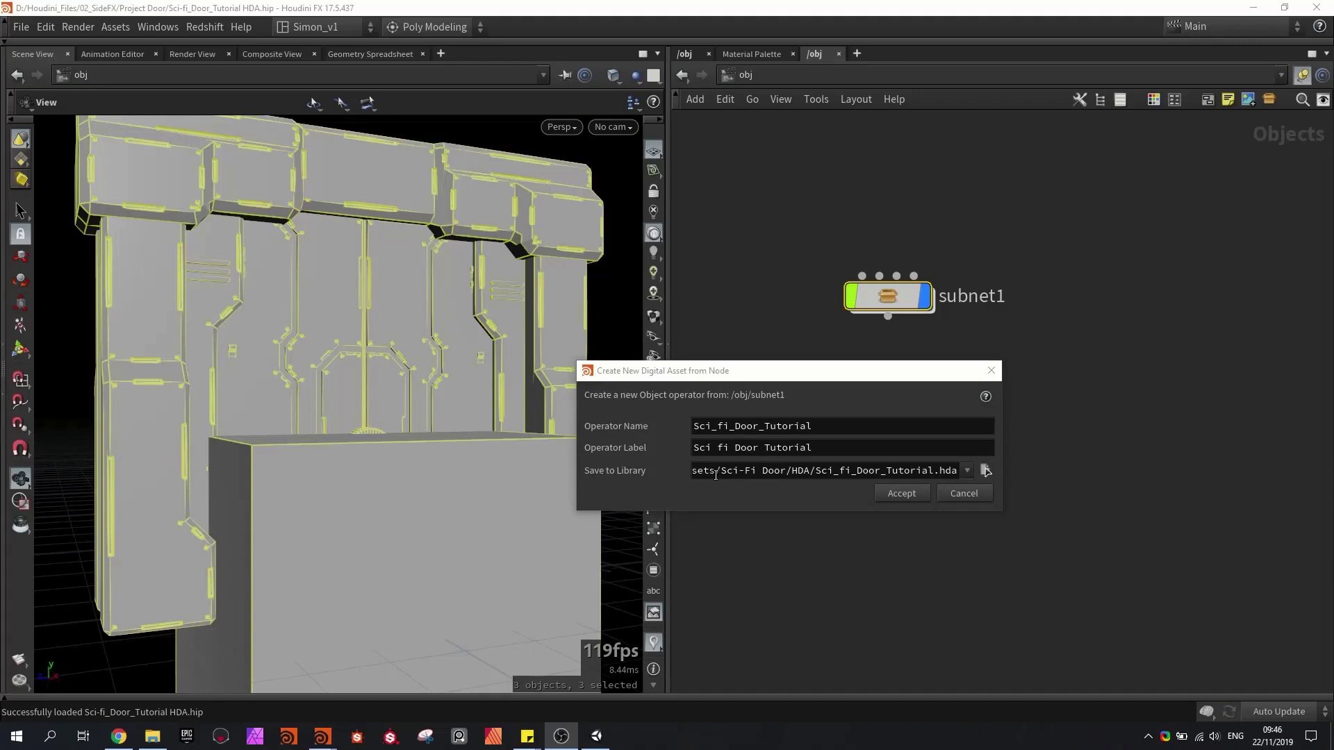
{"action": "left_click", "coordinate": [719, 470]}
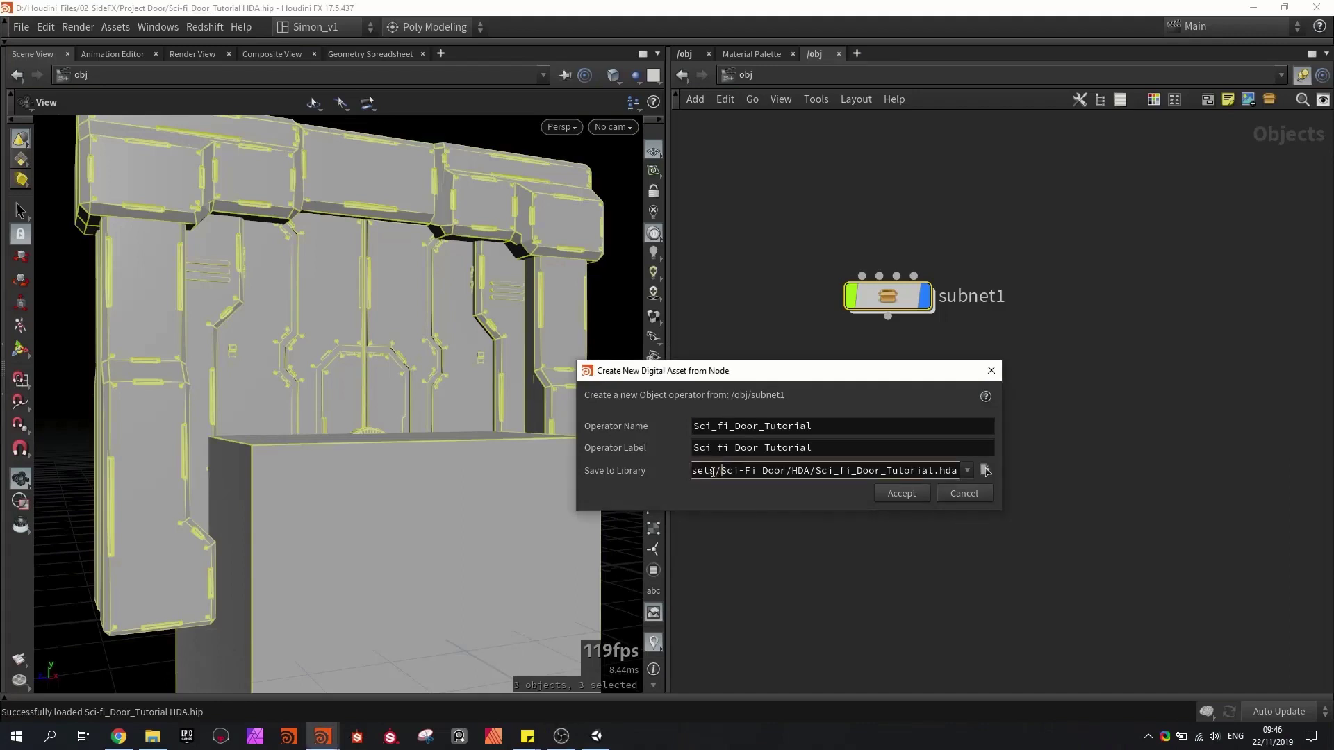
{"action": "left_click_drag", "start_coordinate": [724, 470], "coordinate": [955, 467]}
{"action": "left_click", "coordinate": [803, 499]}
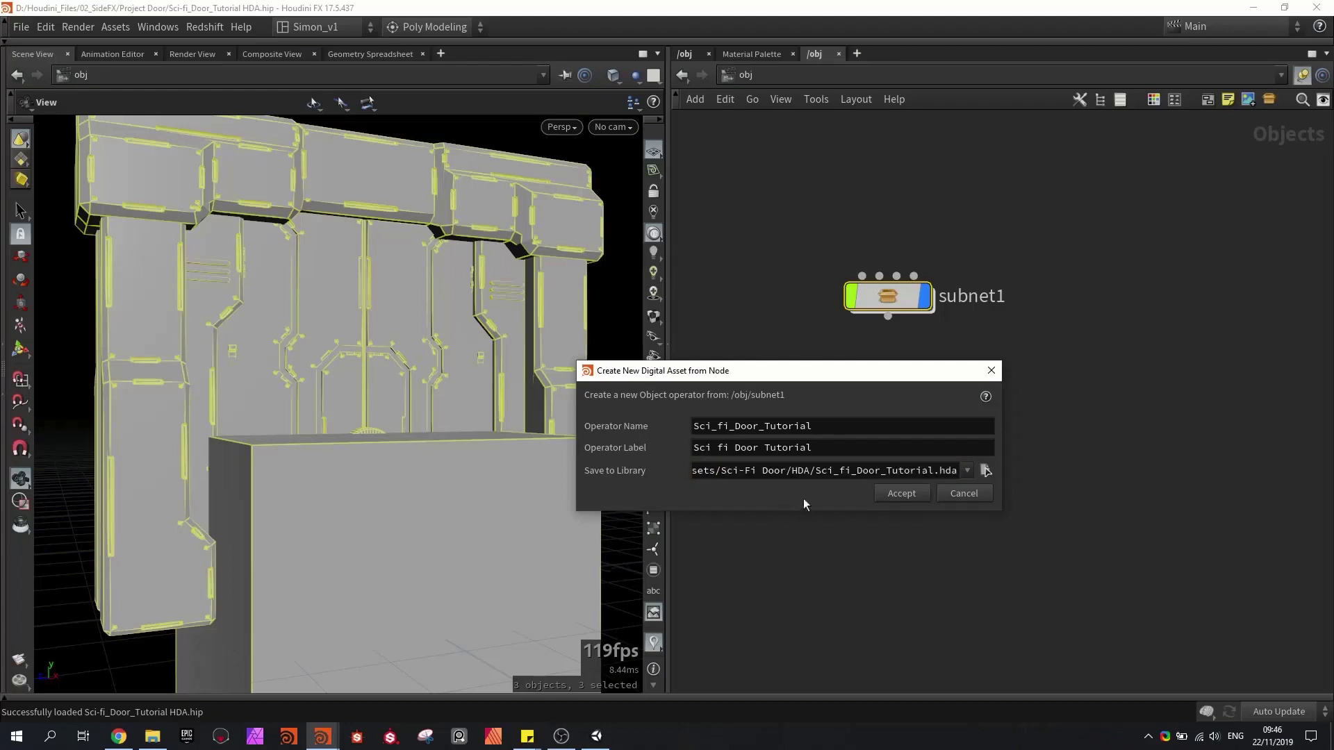
{"action": "left_click", "coordinate": [884, 498]}
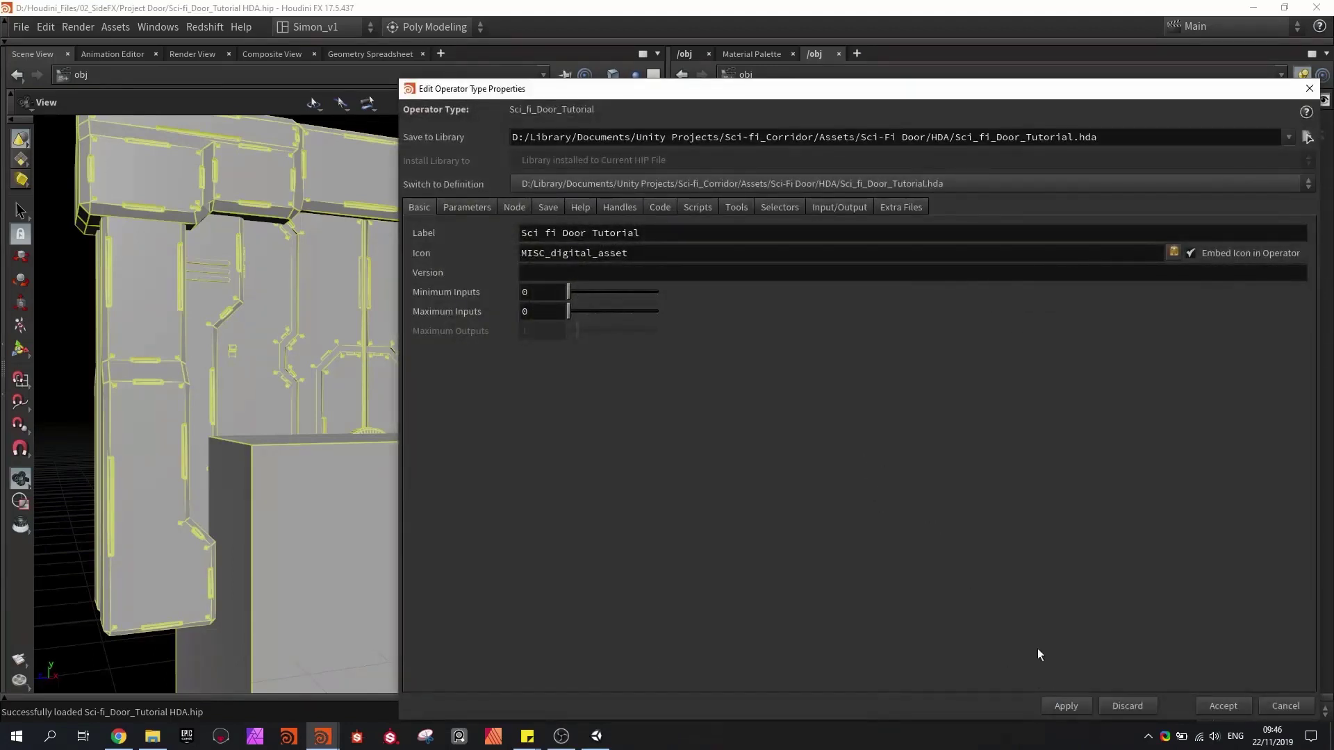
- Switch to Unity, open the HDA folder inside Sci-Fi Door and load the Sci_fi_Door_Tutorial asset into the corridor scene
{"action": "left_click", "coordinate": [594, 736]}
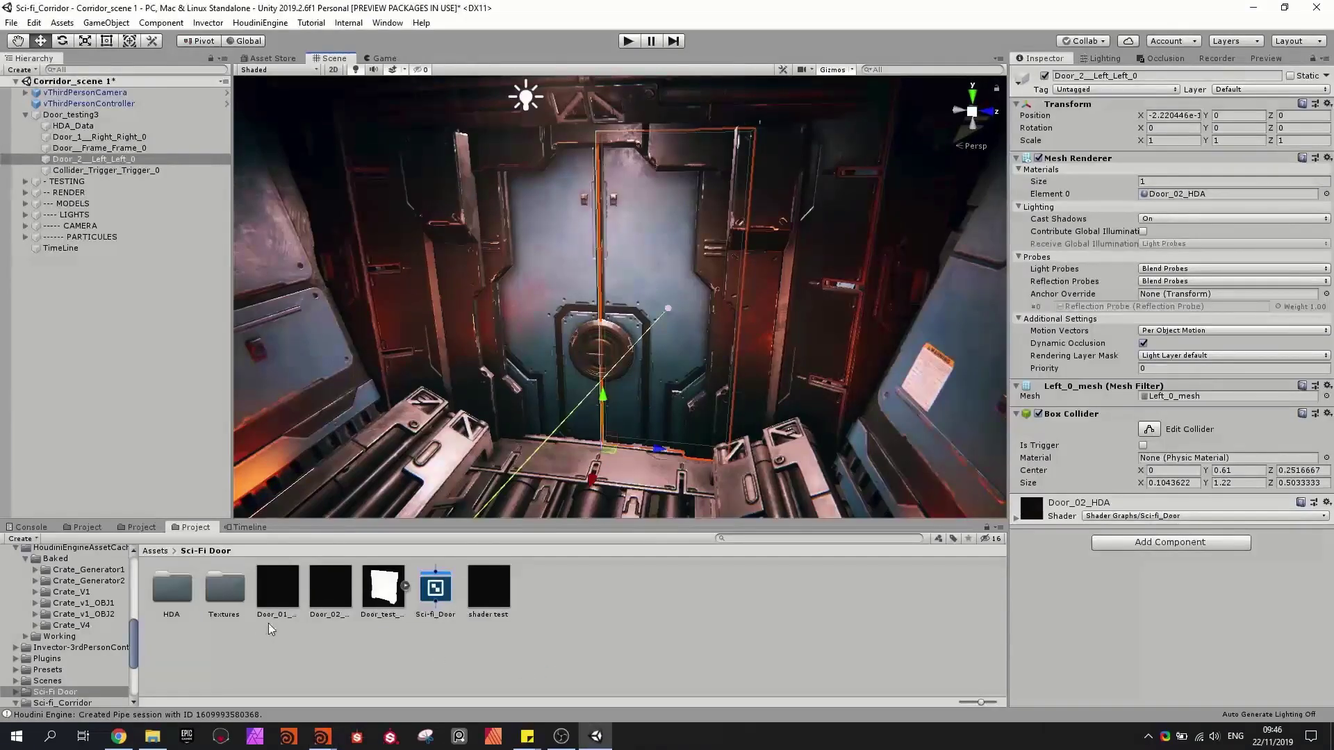
{"action": "double_click", "coordinate": [161, 597]}
{"action": "left_click", "coordinate": [228, 591]}
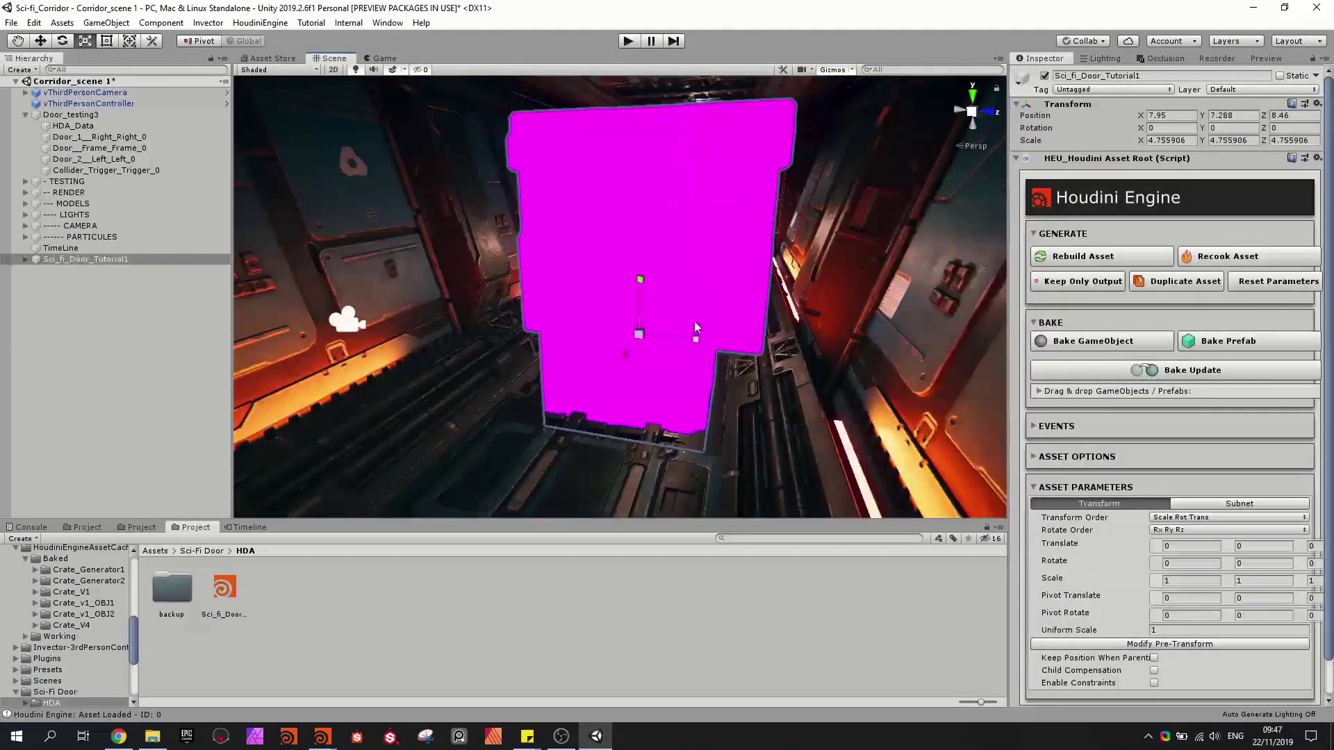
{"action": "right_click_drag", "start_coordinate": [695, 325], "coordinate": [681, 280]}
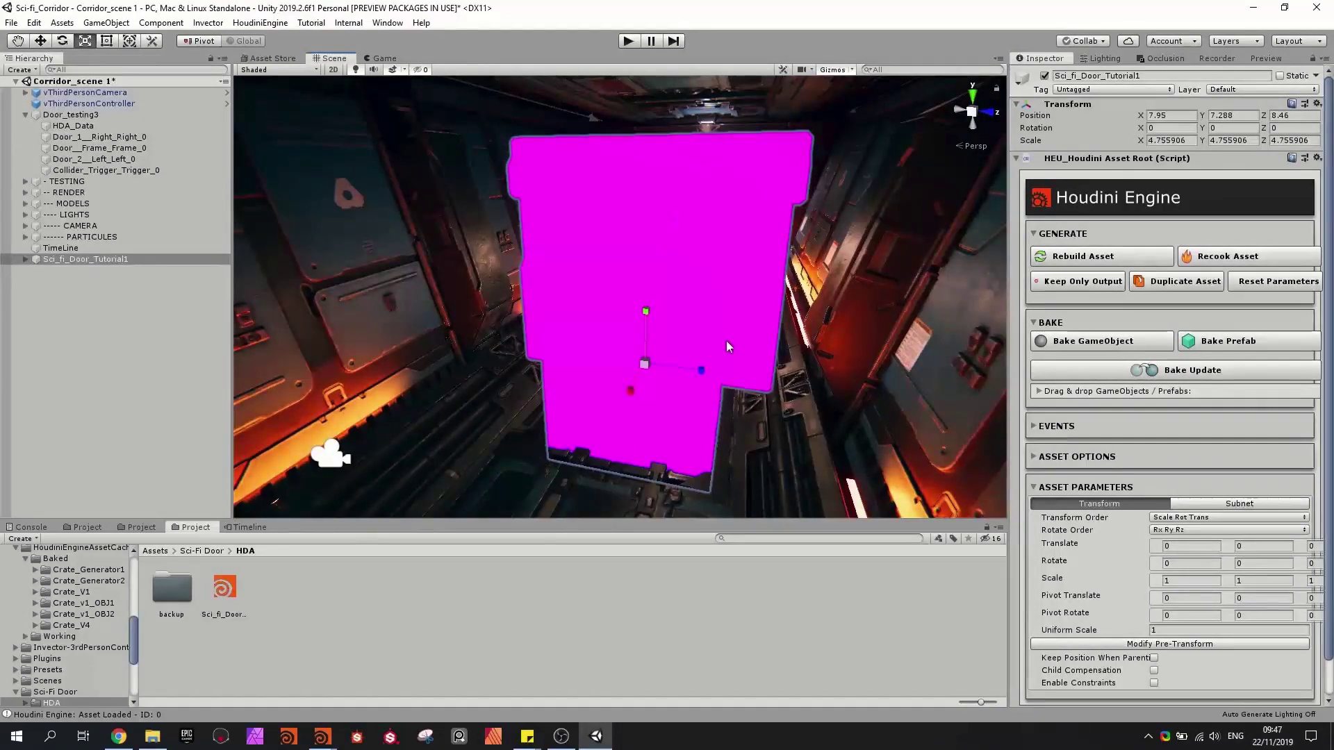
{"action": "key", "text": "w"}
{"action": "right_click_drag", "start_coordinate": [727, 341], "coordinate": [731, 338]}
{"action": "key", "text": "s"}
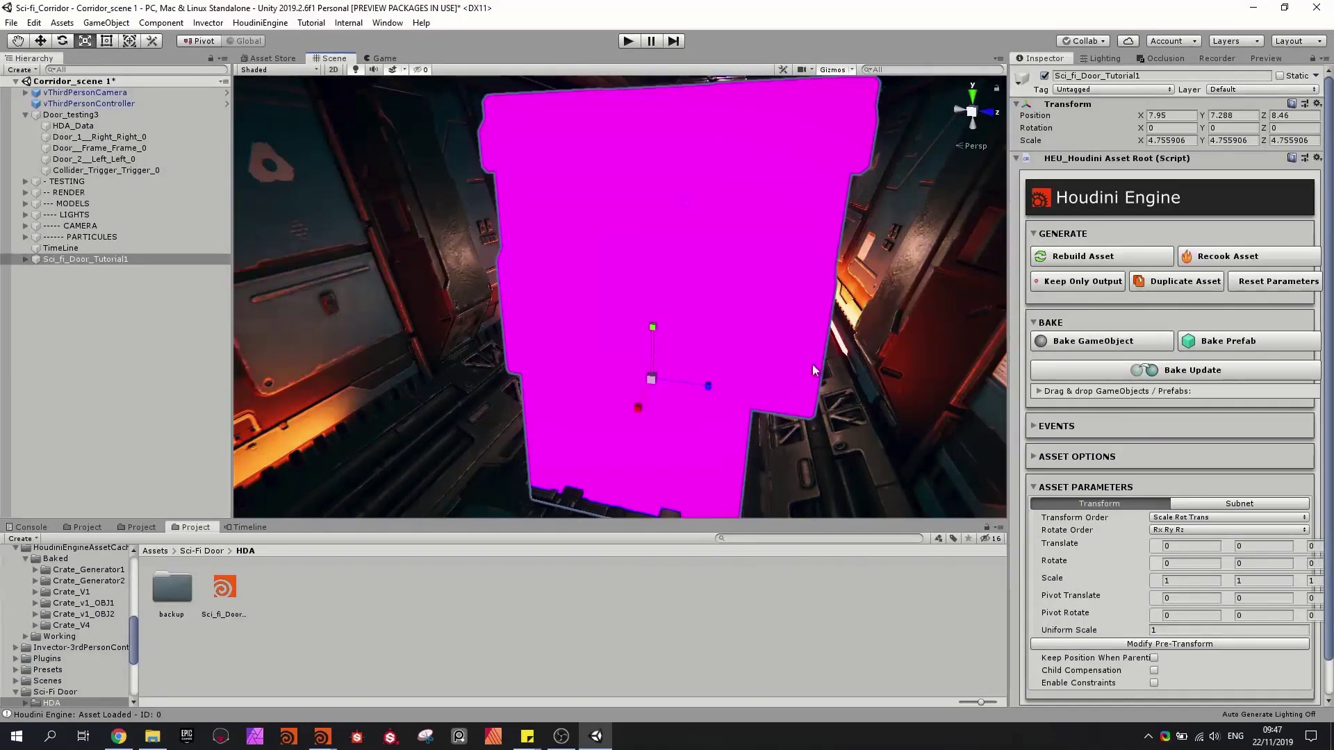
{"action": "right_click_drag", "start_coordinate": [812, 364], "coordinate": [804, 368]}
- Switch to Houdini and make all existing Transform and Subnet parameters of the door asset invisible, applying the change
{"action": "left_click", "coordinate": [323, 736]}
{"action": "left_click", "coordinate": [319, 686]}
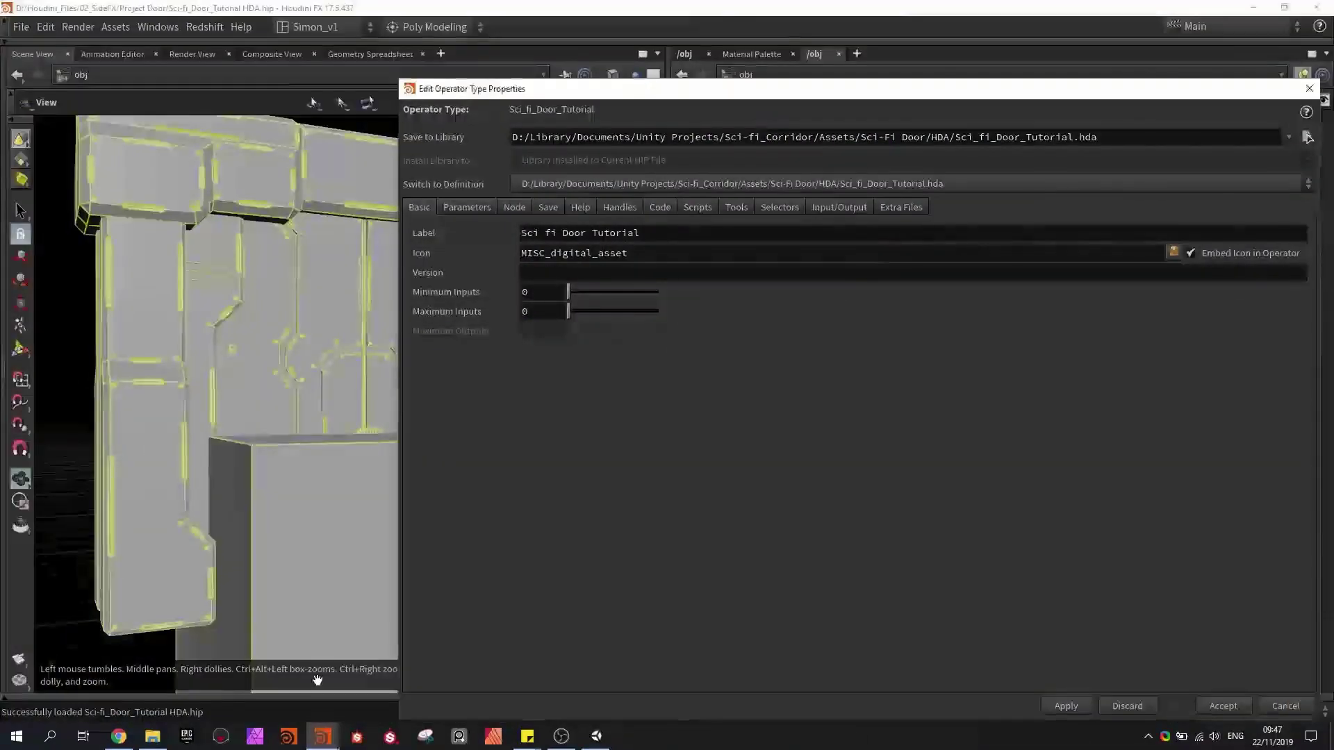
{"action": "left_click_drag", "start_coordinate": [893, 92], "coordinate": [714, 75]}
{"action": "left_click", "coordinate": [288, 189]}
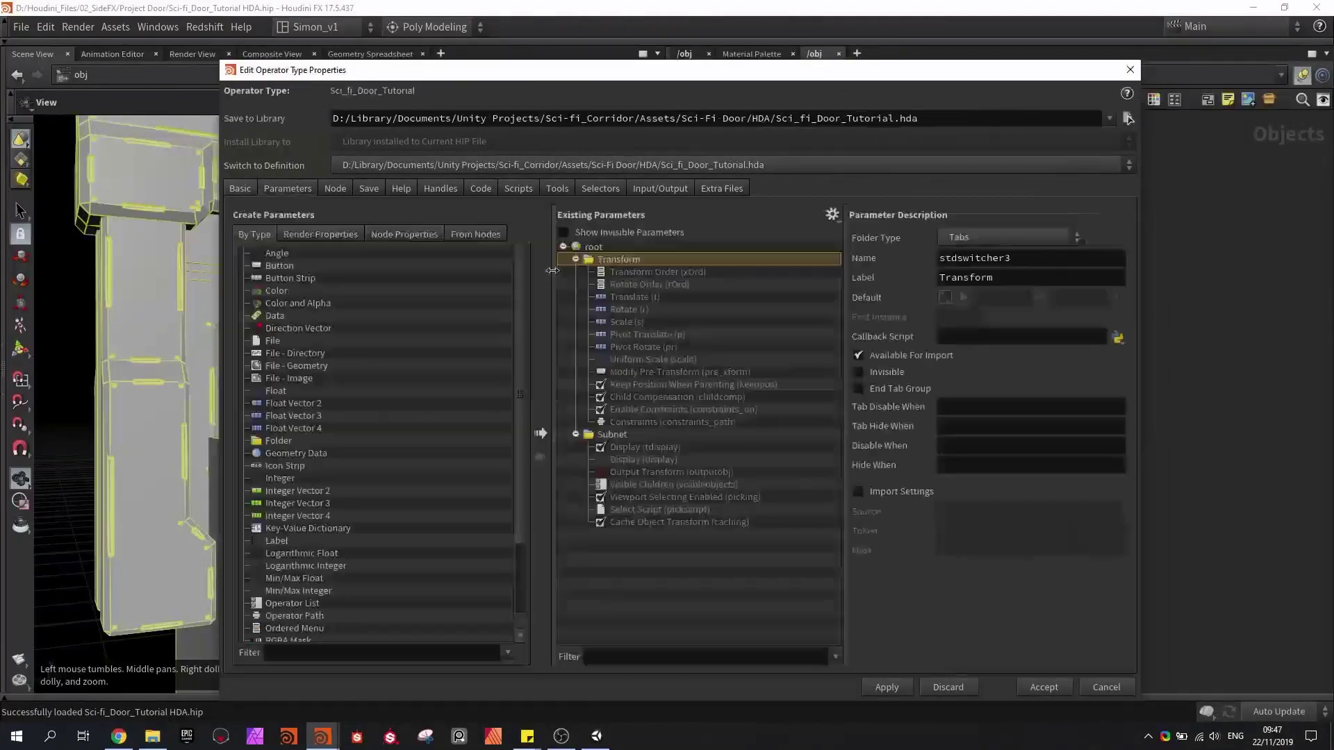
{"action": "left_click", "coordinate": [603, 259]}
{"action": "left_click", "coordinate": [631, 296]}
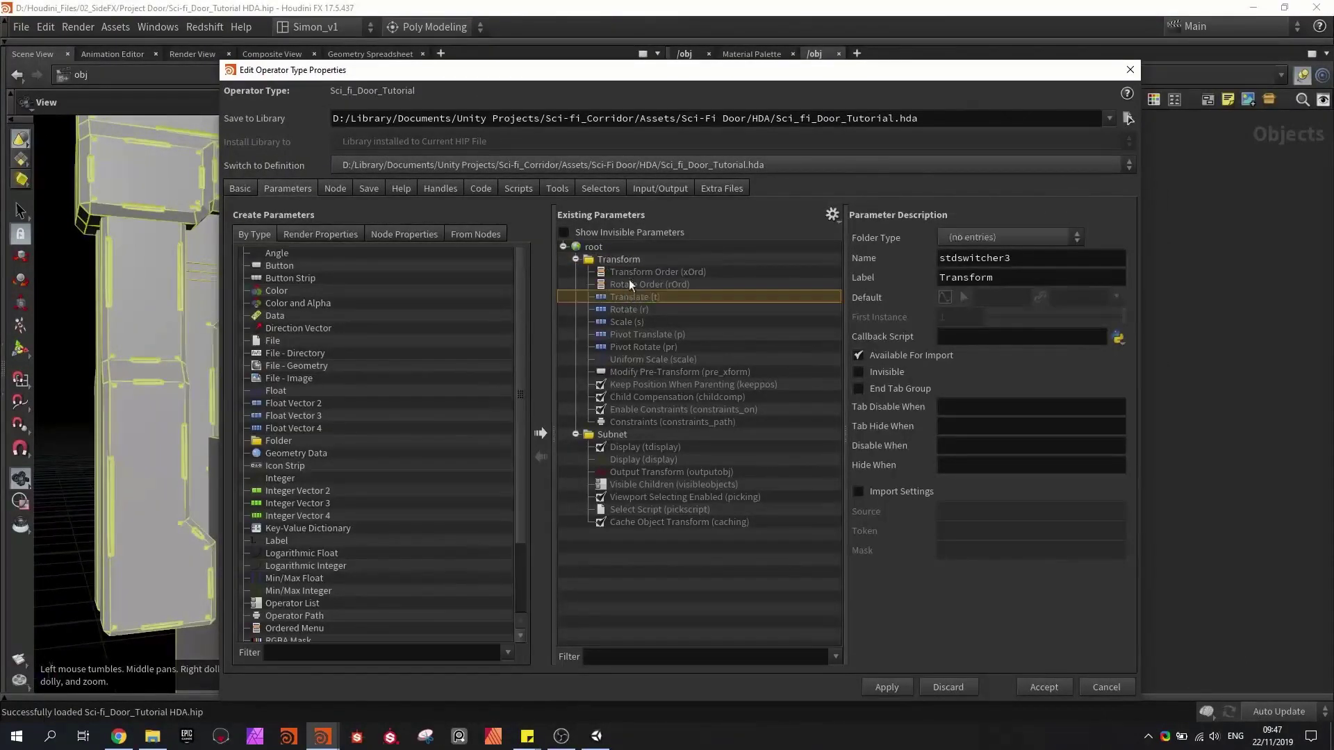
{"action": "left_click", "coordinate": [624, 261]}
{"action": "left_click", "coordinate": [644, 523], "text": "shift"}
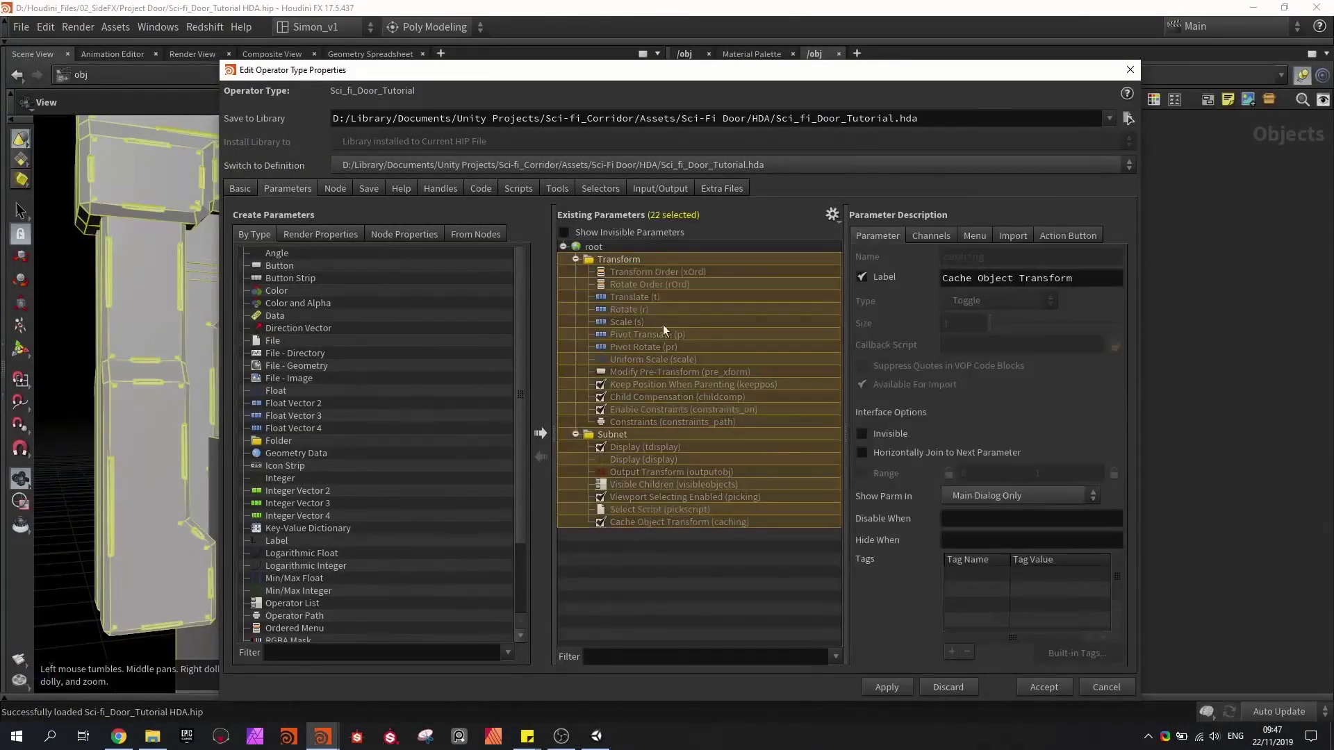
{"action": "left_click", "coordinate": [889, 435]}
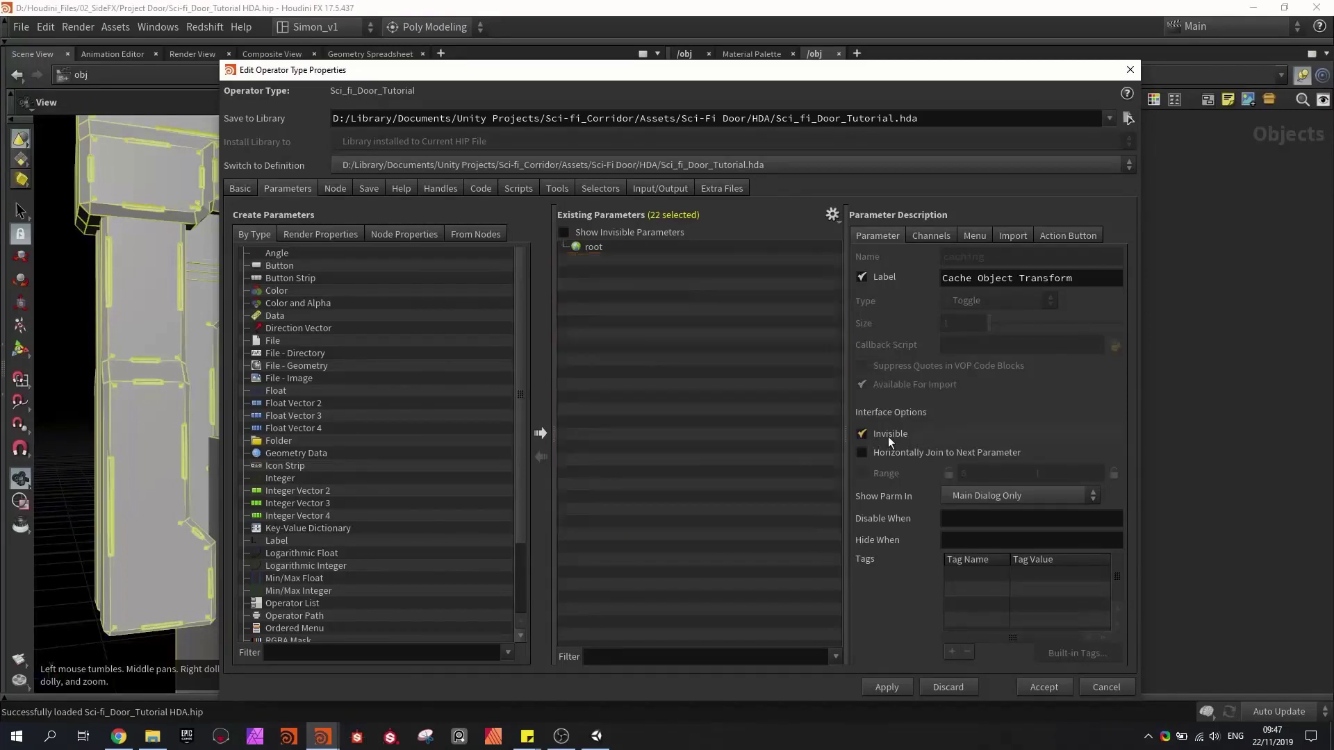
{"action": "left_click", "coordinate": [890, 688]}
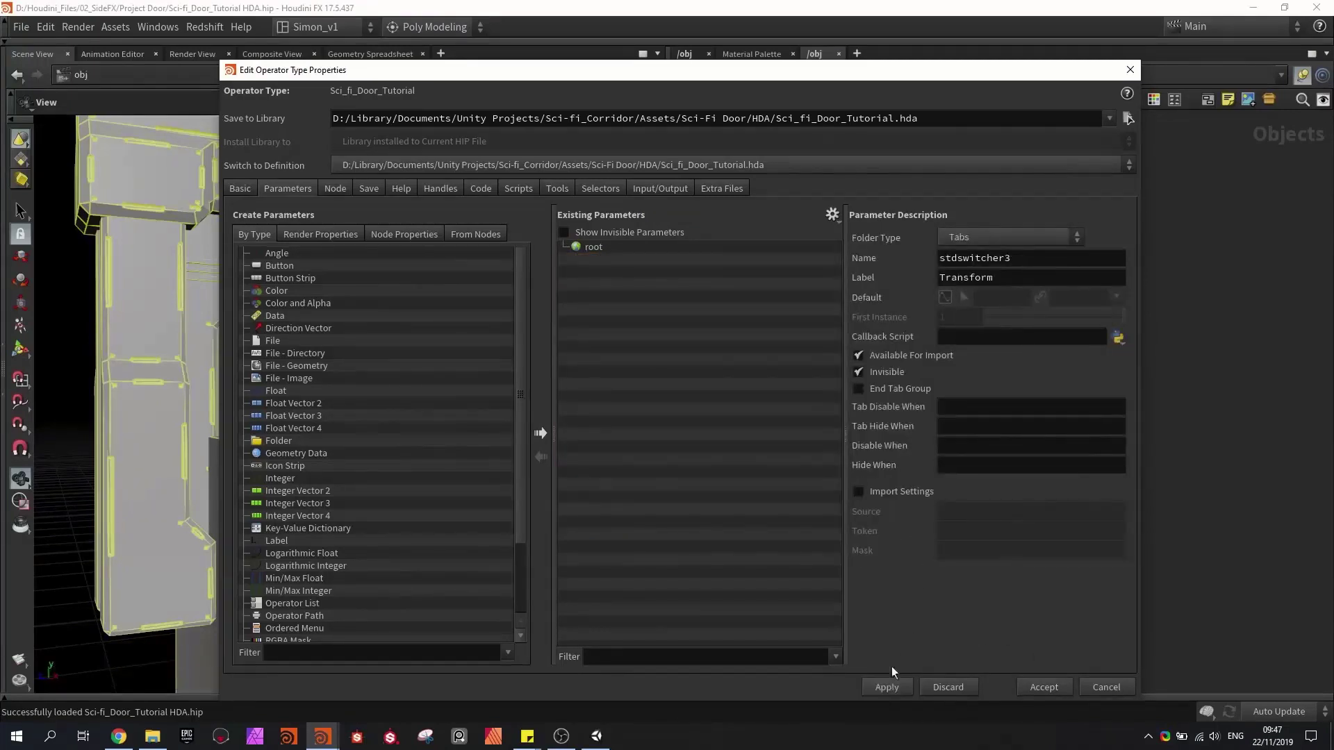
{"action": "left_click_drag", "start_coordinate": [1040, 83], "coordinate": [904, 74]}
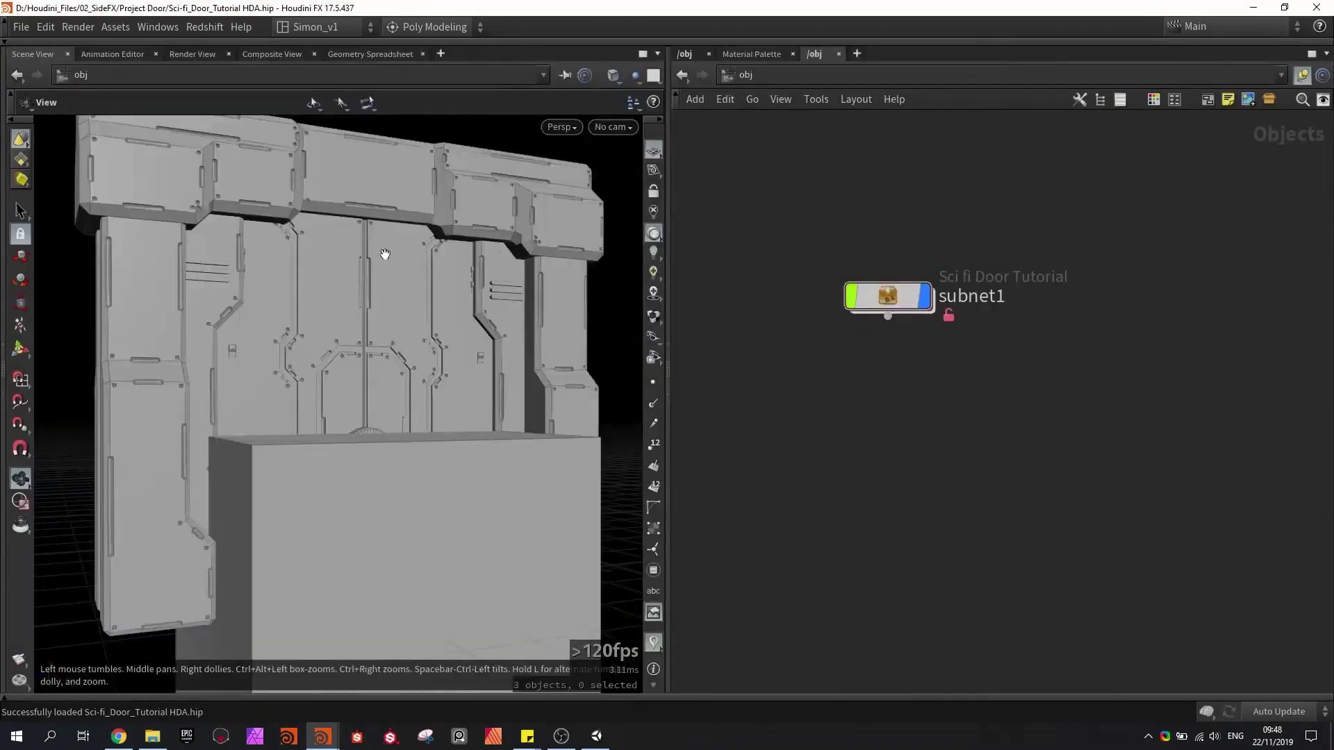
- Open the door asset's subnet, inspect its two geometry objects and rename box1 to Door_L
{"action": "double_click", "coordinate": [882, 300]}
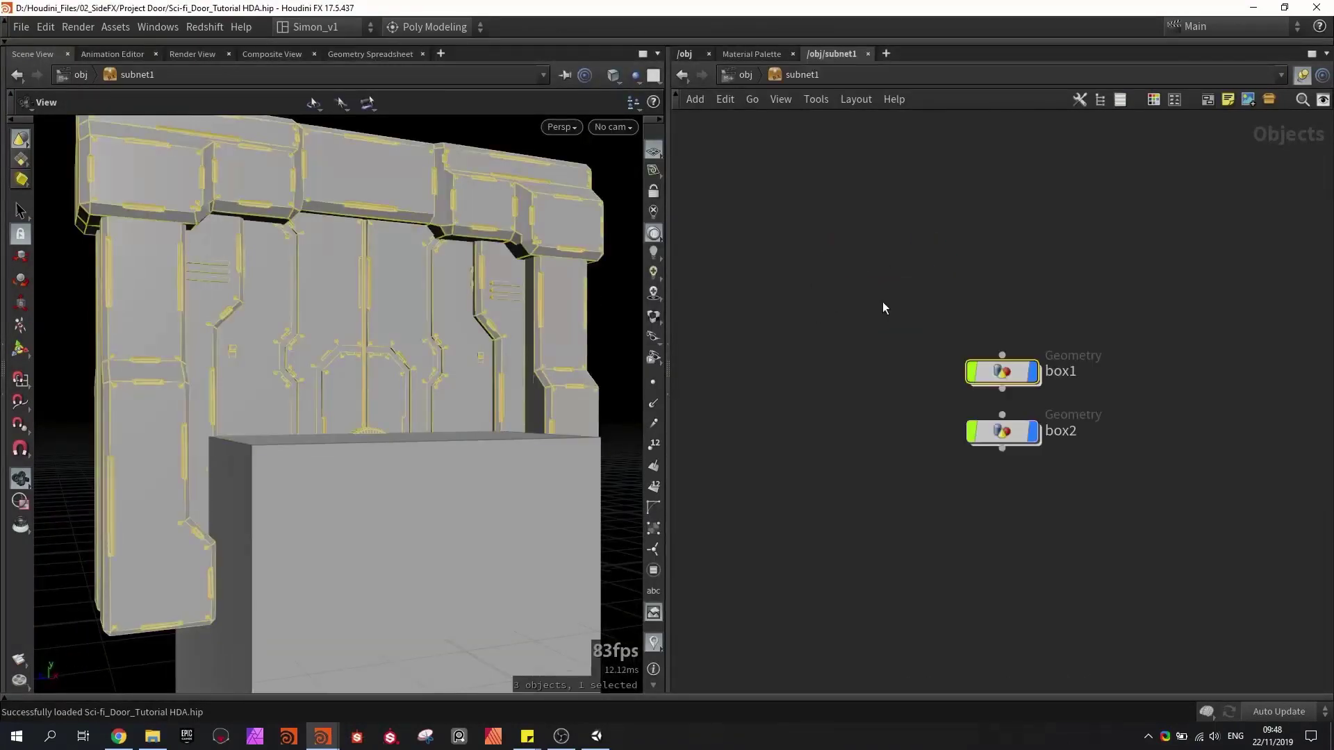
{"action": "left_click_drag", "start_coordinate": [912, 269], "coordinate": [1094, 561]}
{"action": "middle_click_drag", "start_coordinate": [1074, 479], "coordinate": [964, 447]}
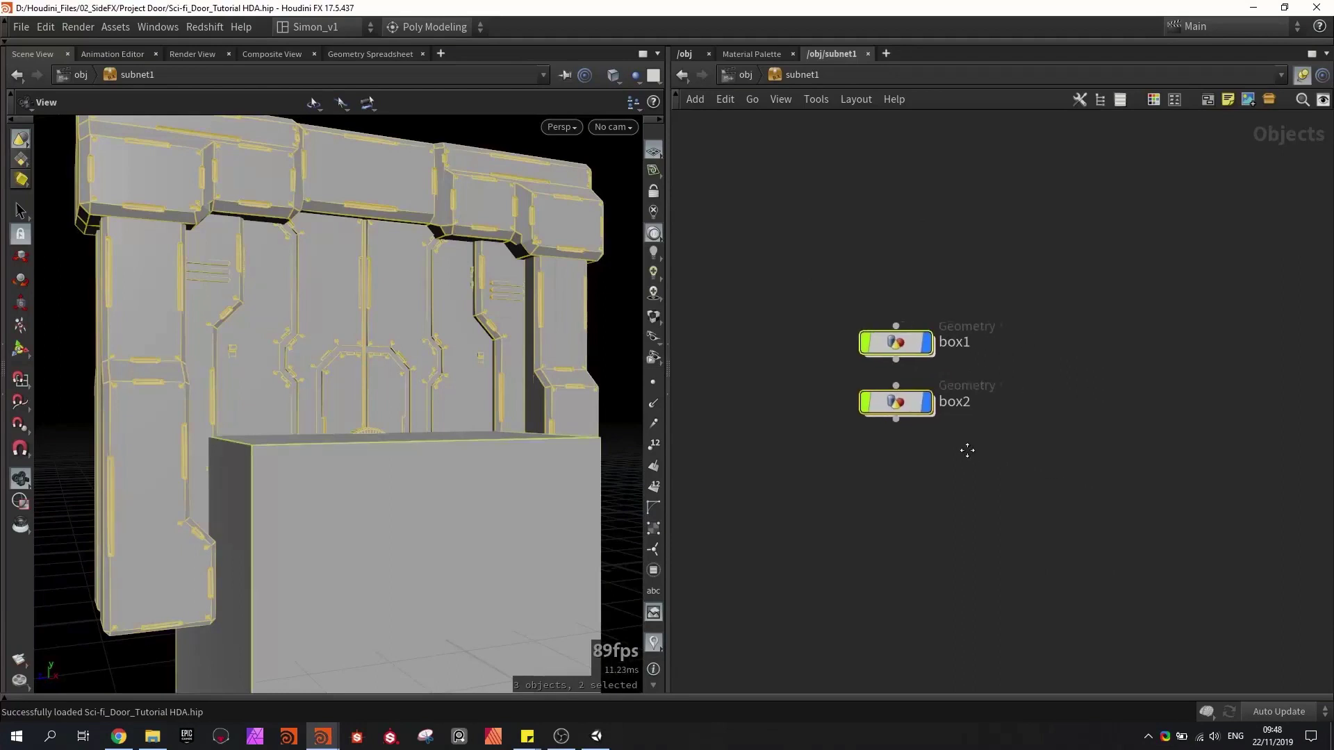
{"action": "scroll", "coordinate": [901, 458], "scroll_direction": "up", "scroll_amount": 2}
{"action": "left_click", "coordinate": [900, 464]}
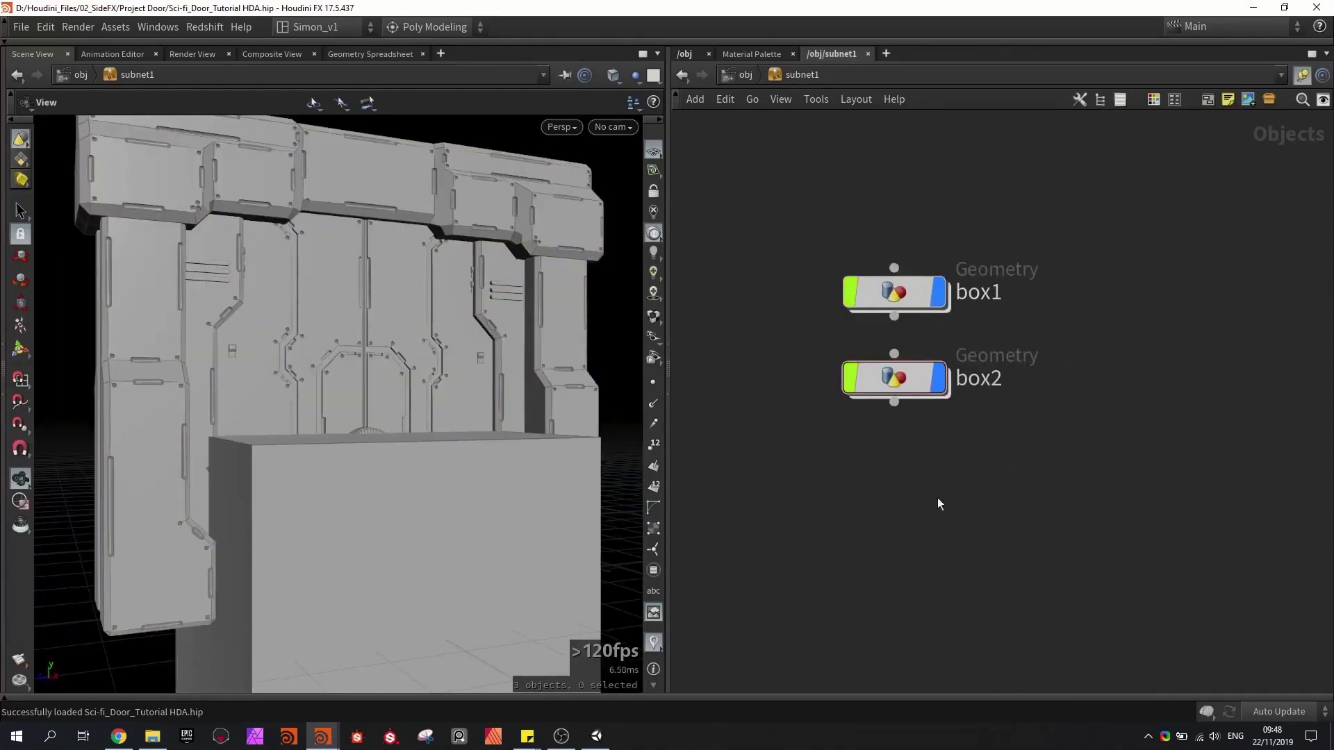
{"action": "scroll", "coordinate": [420, 461], "scroll_direction": "down", "scroll_amount": 4}
{"action": "left_click_drag", "start_coordinate": [420, 455], "coordinate": [417, 479]}
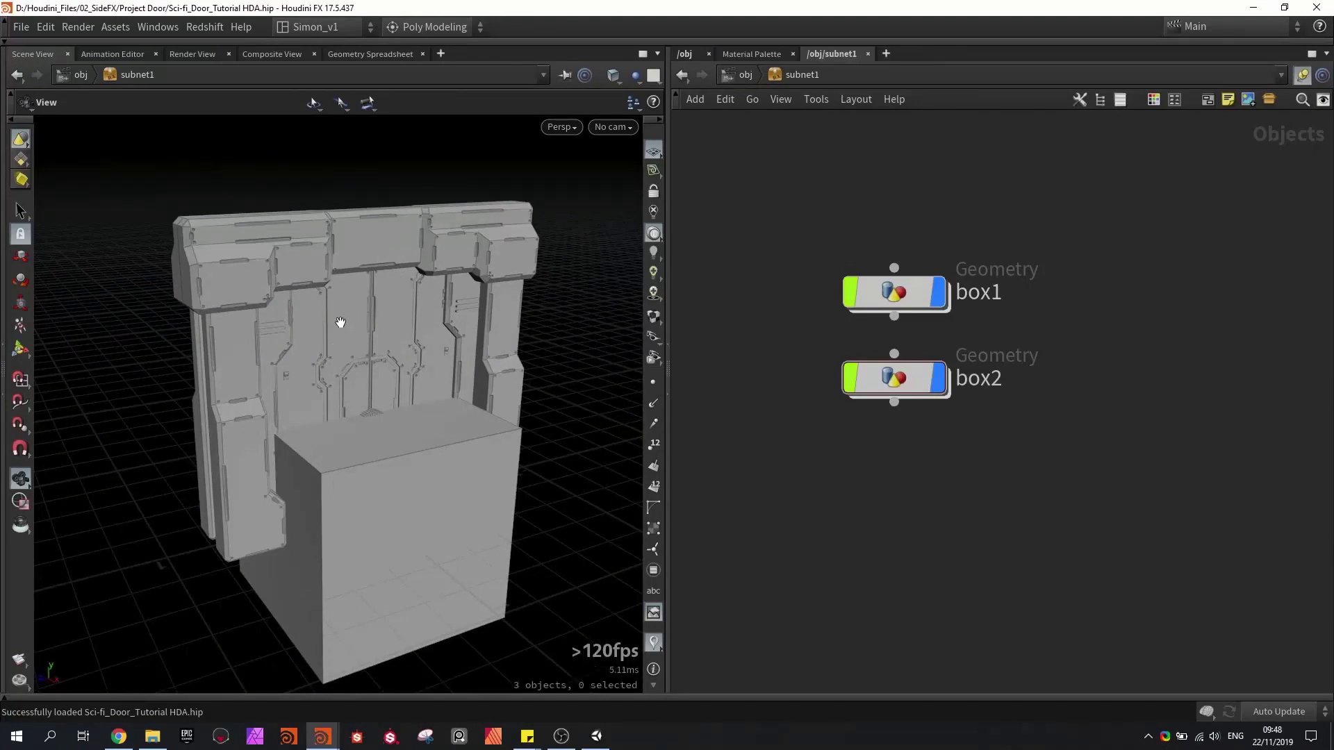
{"action": "scroll", "coordinate": [896, 291], "scroll_direction": "up", "scroll_amount": 2}
{"action": "left_click", "coordinate": [993, 297]}
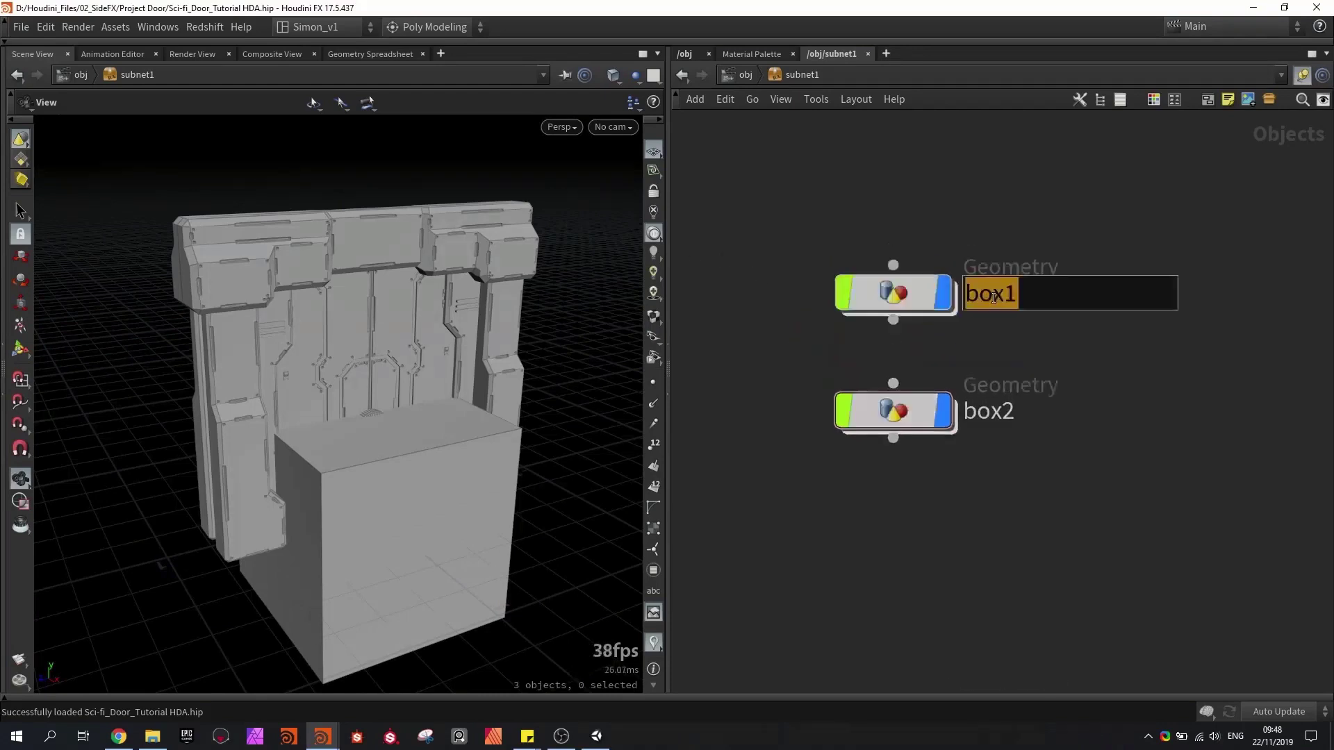
{"action": "type", "text": "Door_L"}
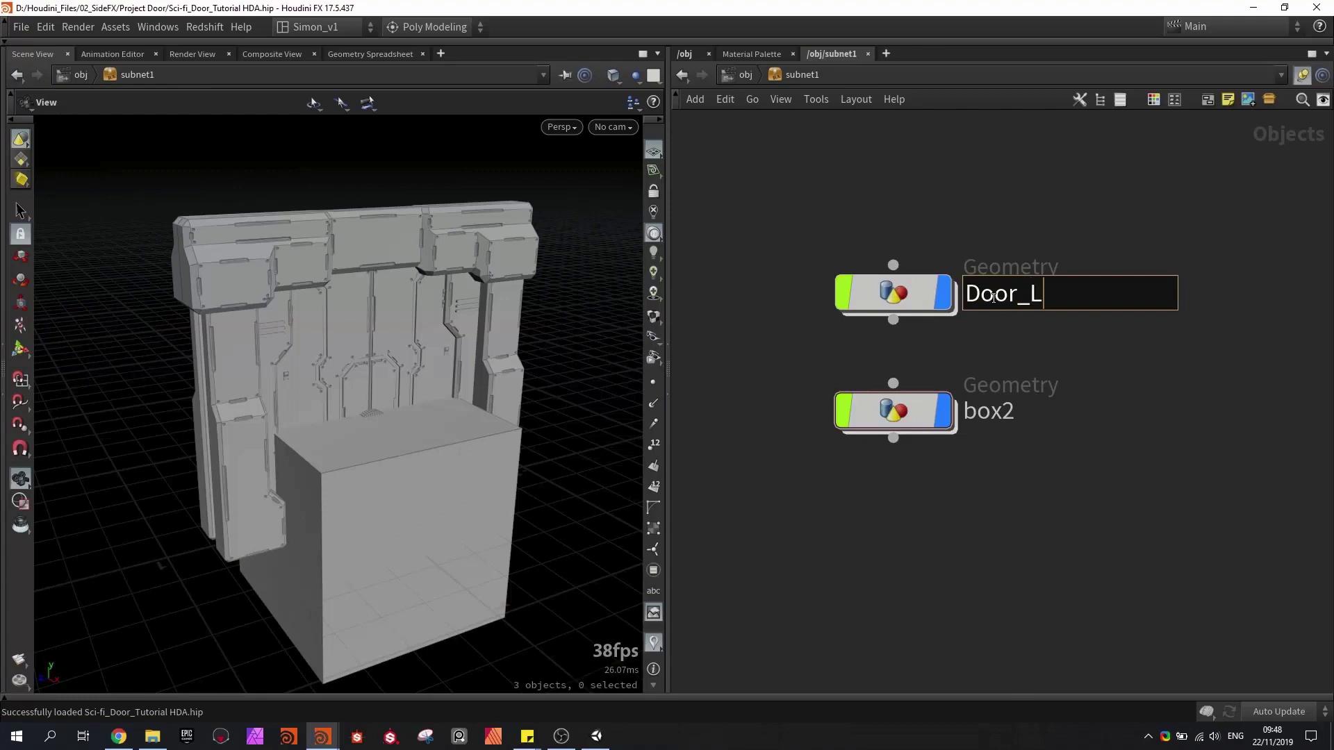
{"action": "key", "text": "Return"}
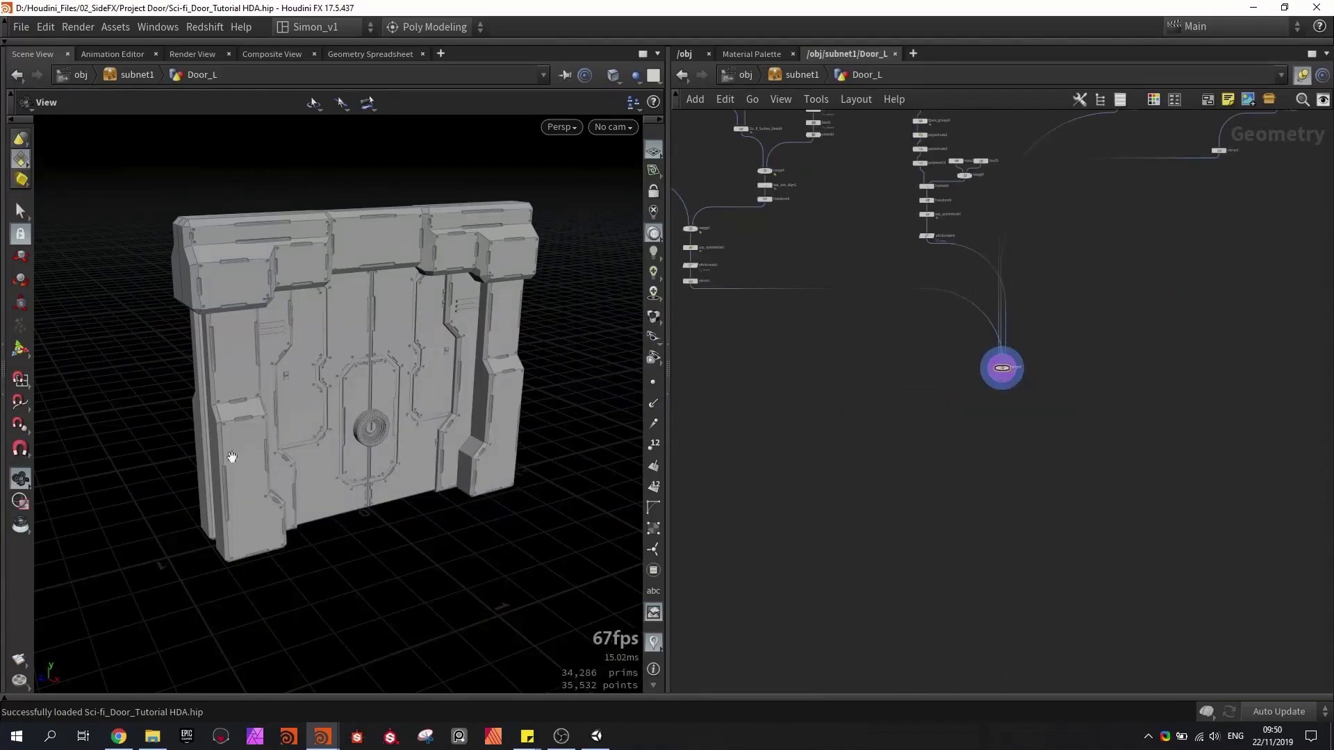
- Inside Door_L, bypass mirror2 and mirror1 so only one pillar and one door leaf remain
{"action": "middle_click_drag", "start_coordinate": [1072, 340], "coordinate": [1064, 350]}
{"action": "left_click", "coordinate": [1179, 266]}
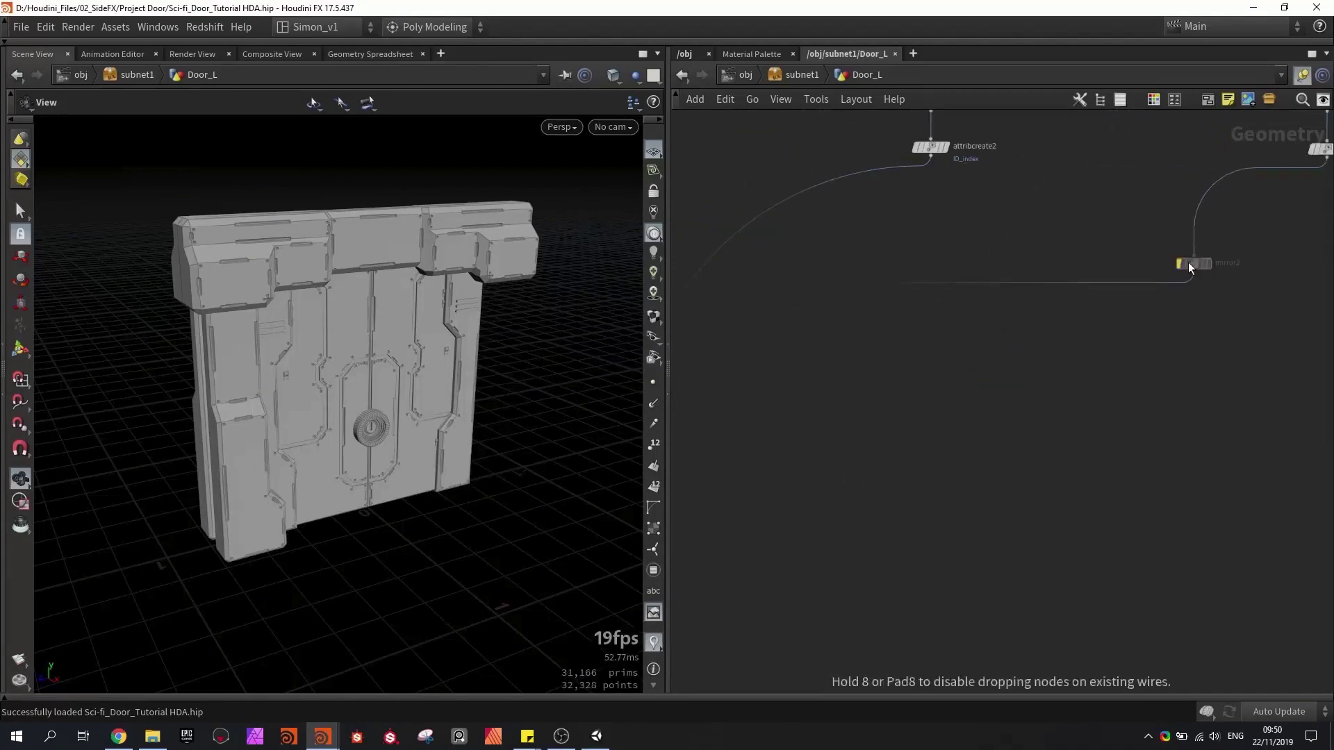
{"action": "left_click_drag", "start_coordinate": [1188, 267], "coordinate": [1305, 265]}
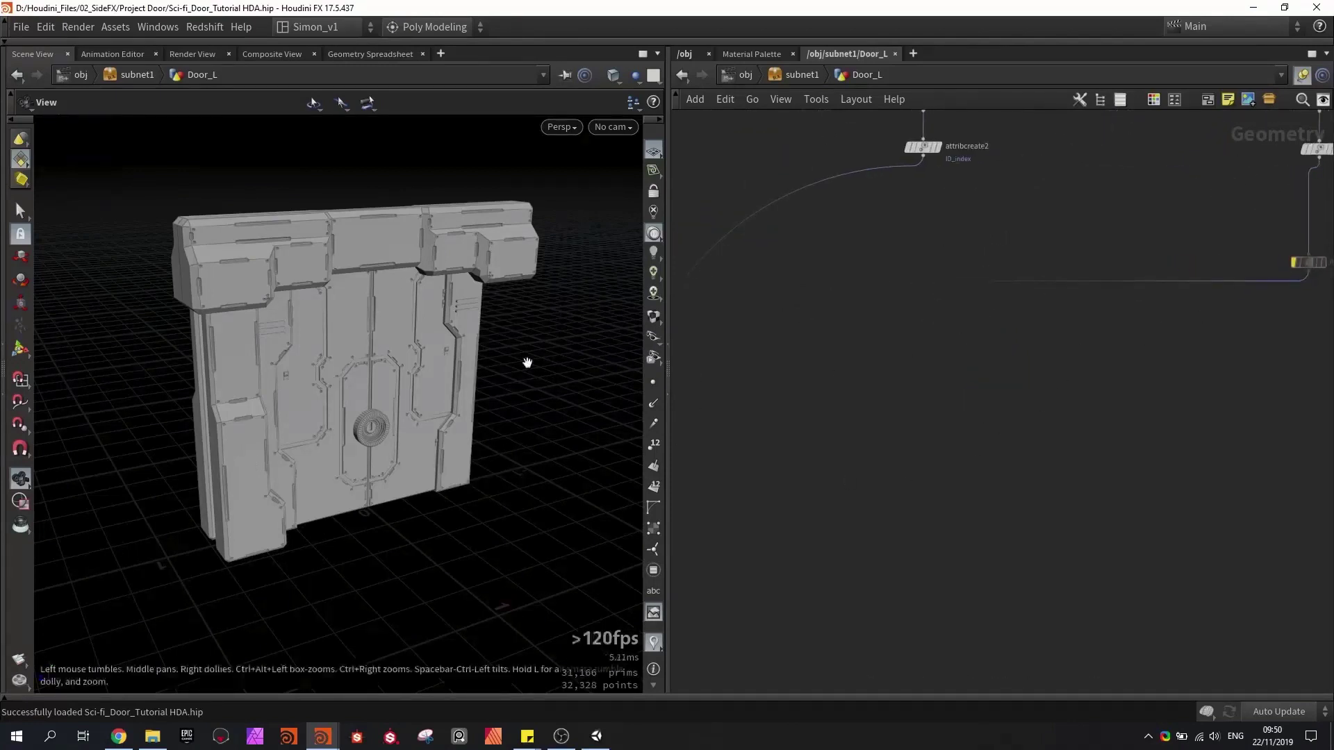
{"action": "scroll", "coordinate": [971, 399], "scroll_direction": "down", "scroll_amount": 5}
{"action": "middle_click_drag", "start_coordinate": [971, 399], "coordinate": [1135, 357]}
{"action": "scroll", "coordinate": [712, 413], "scroll_direction": "up", "scroll_amount": 7}
{"action": "left_click", "coordinate": [749, 437]}
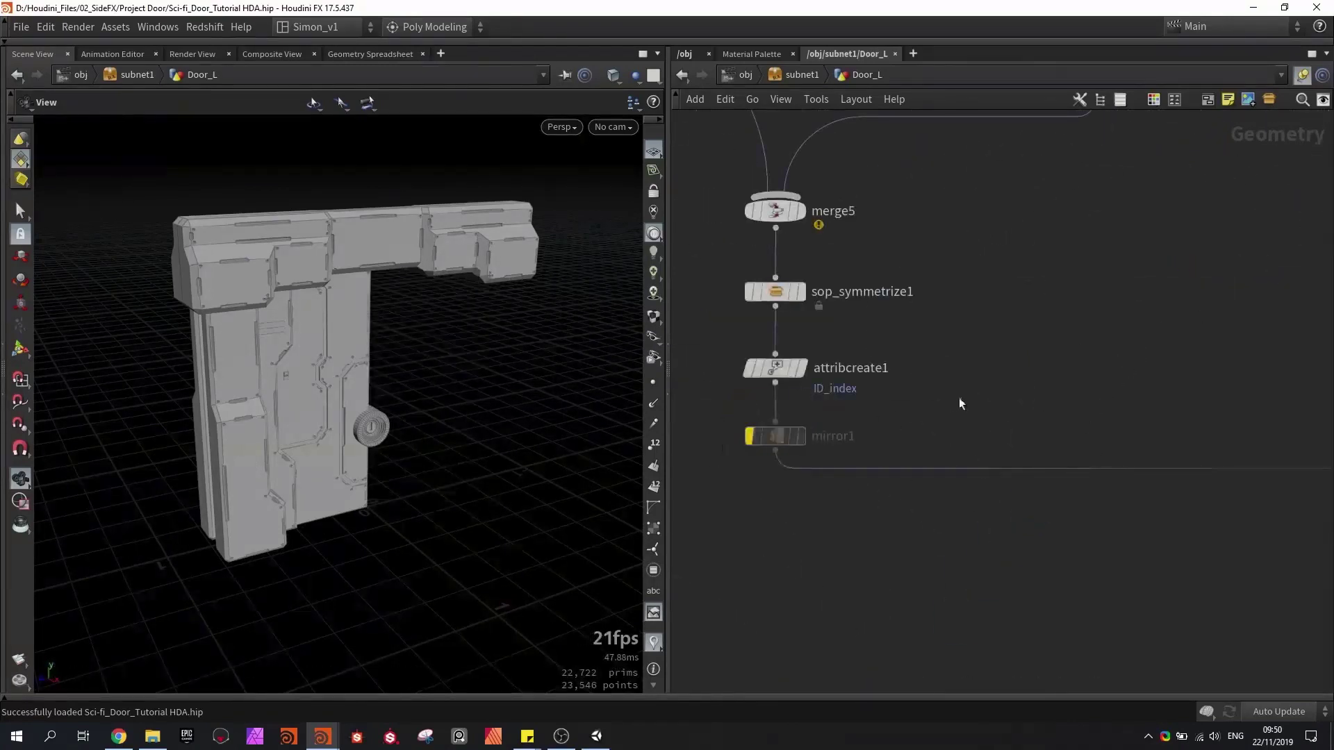
- Add a Blast node below merge8, wire it to the merge's output and display its result
{"action": "key", "text": "p"}
{"action": "key", "text": "f"}
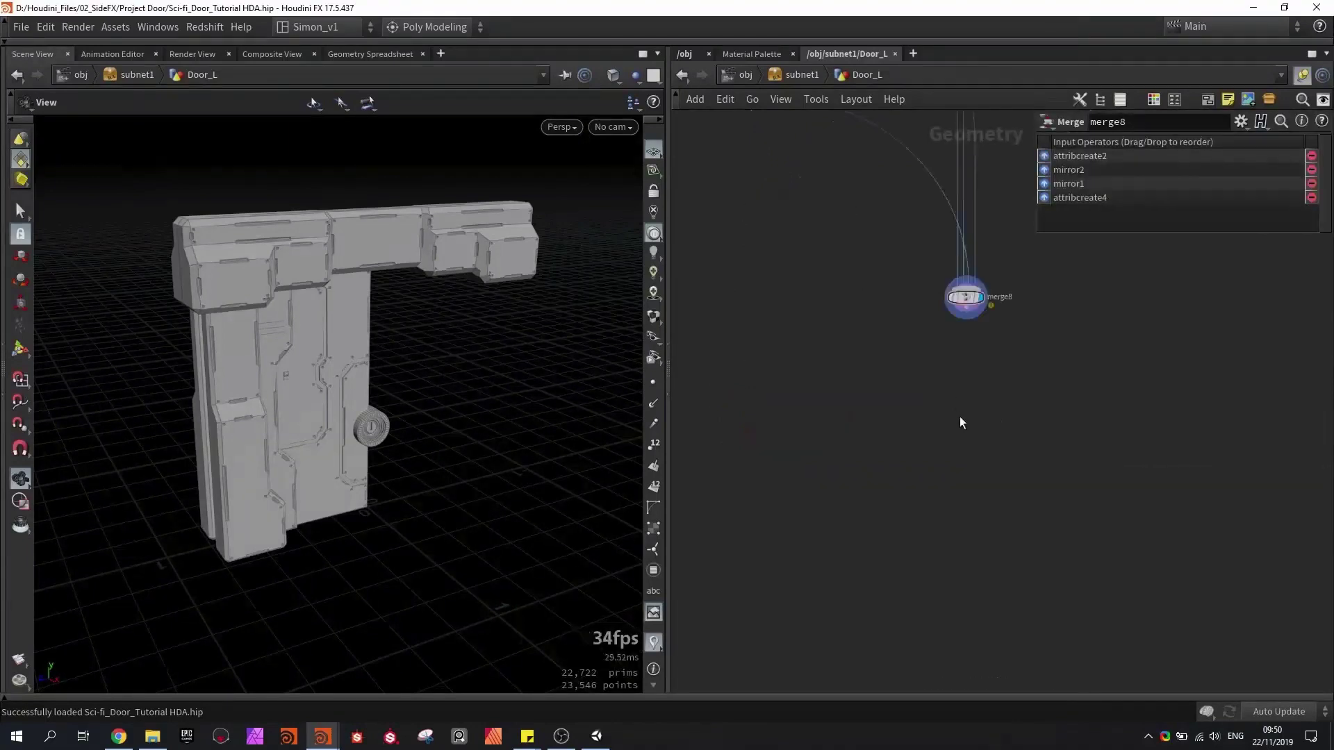
{"action": "key", "text": "Tab"}
{"action": "type", "text": "blast"}
{"action": "key", "text": "Return"}
{"action": "left_click", "coordinate": [961, 408]}
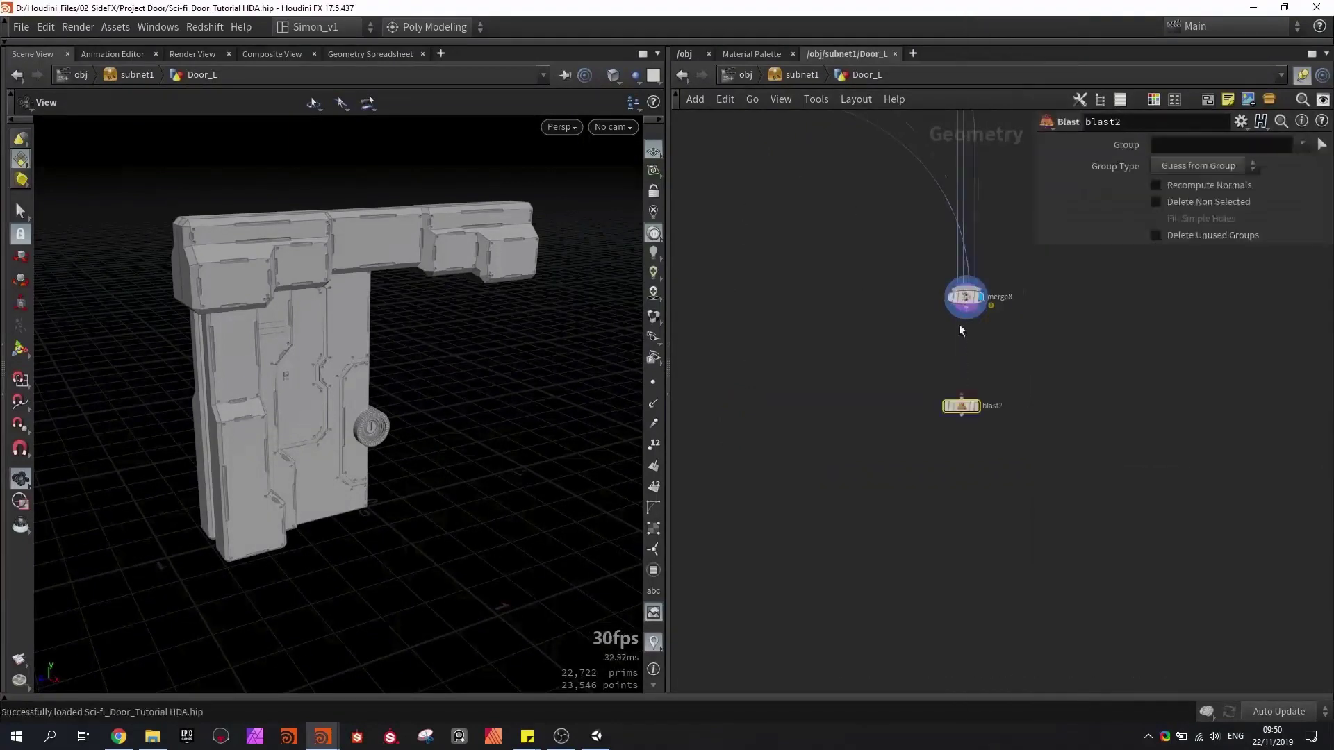
{"action": "scroll", "coordinate": [959, 324], "scroll_direction": "up", "scroll_amount": 3}
{"action": "left_click_drag", "start_coordinate": [970, 298], "coordinate": [846, 465]}
{"action": "left_click", "coordinate": [989, 469]}
{"action": "left_click", "coordinate": [1157, 148]}
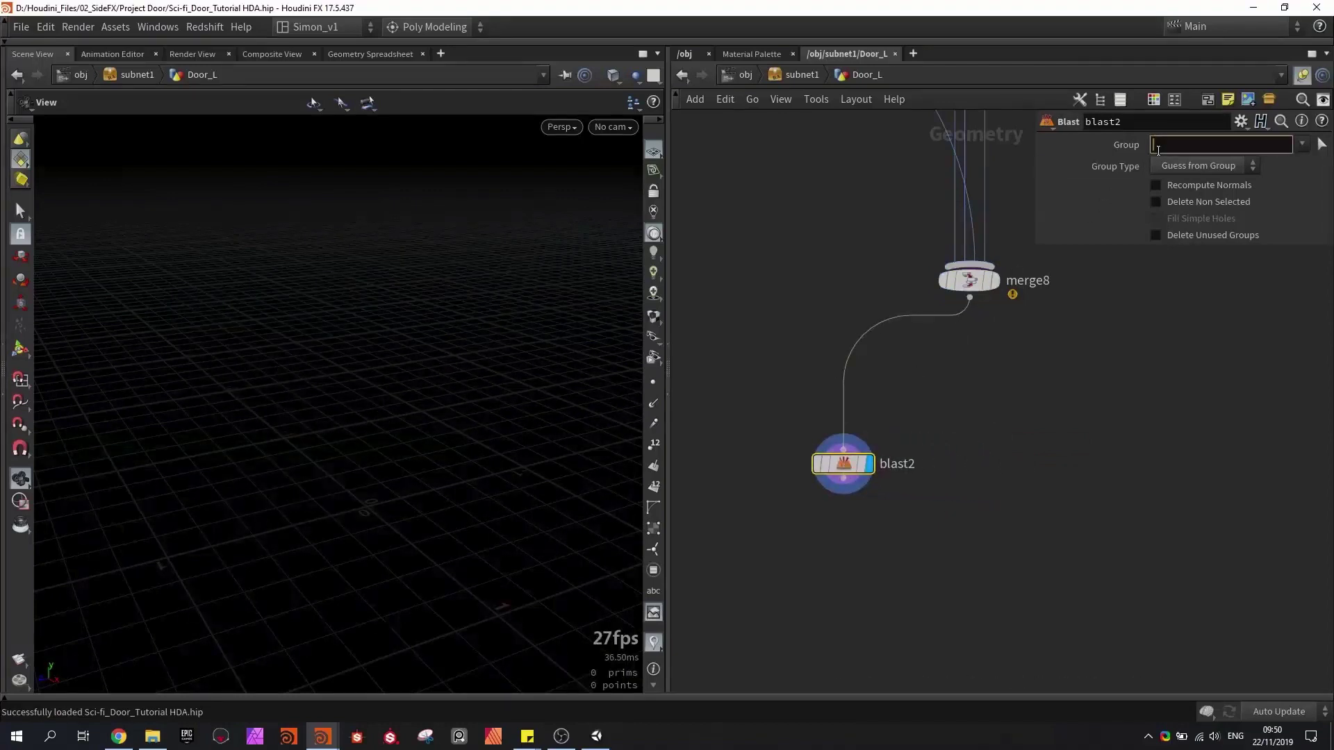
{"action": "type", "text": "@ID_index==1"}
{"action": "left_click", "coordinate": [1089, 420]}
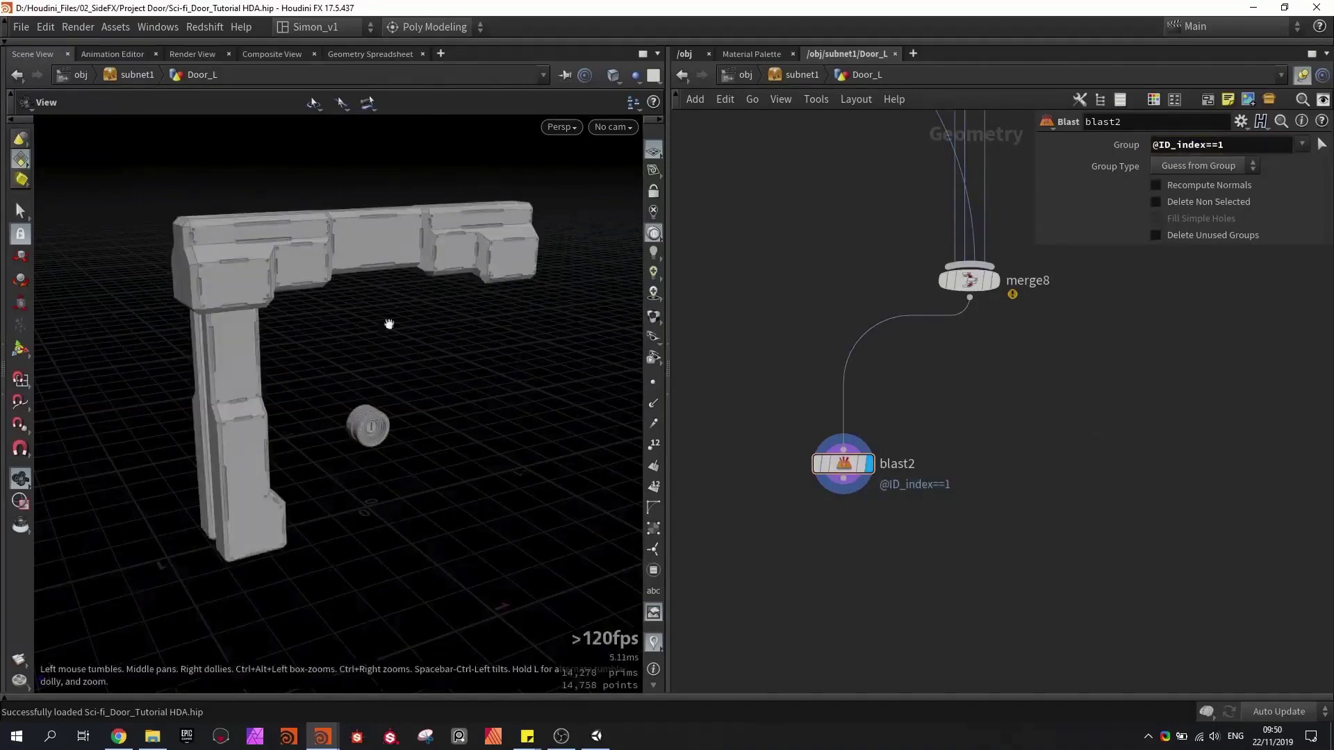
{"action": "left_click_drag", "start_coordinate": [387, 323], "coordinate": [401, 468]}
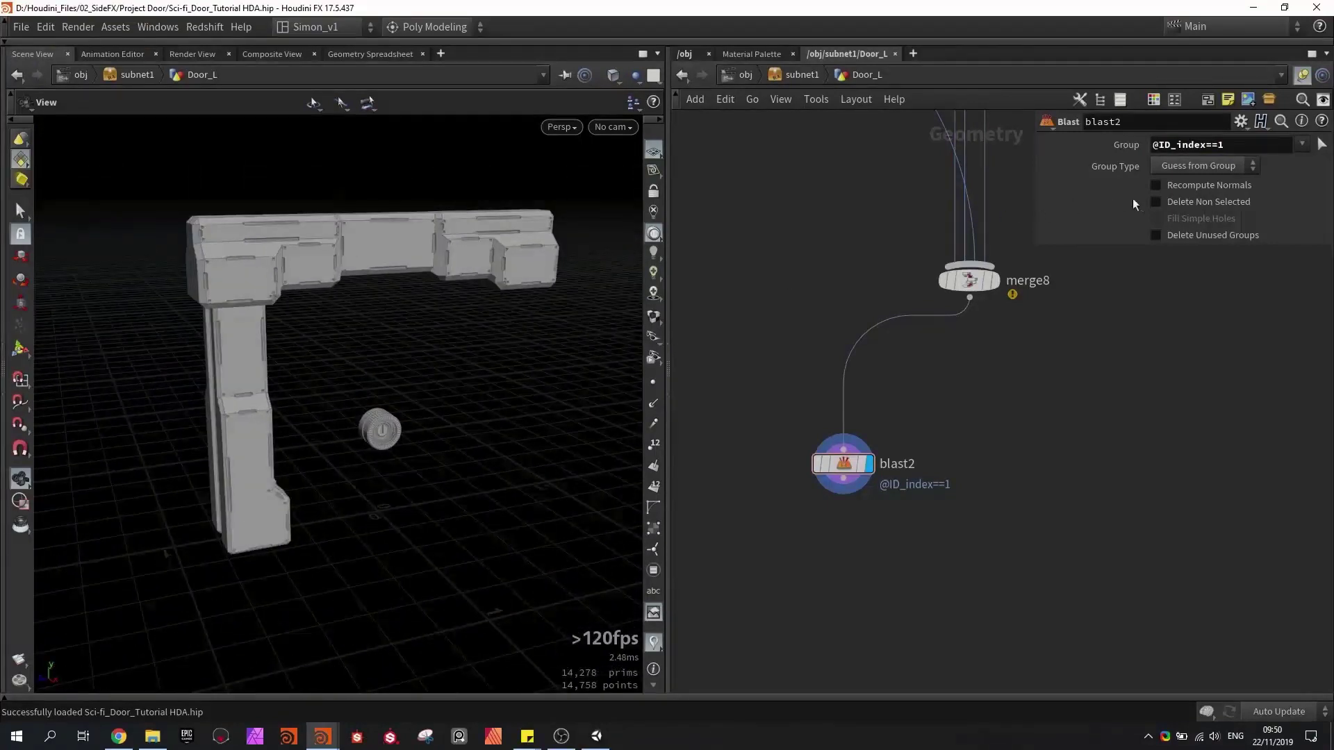
{"action": "left_click", "coordinate": [1199, 203]}
{"action": "key", "text": "ctrl+s"}
- Duplicate the Blast node three times in a row, keeping every copy wired to merge8
{"action": "left_click_drag", "start_coordinate": [1051, 448], "coordinate": [1187, 455]}
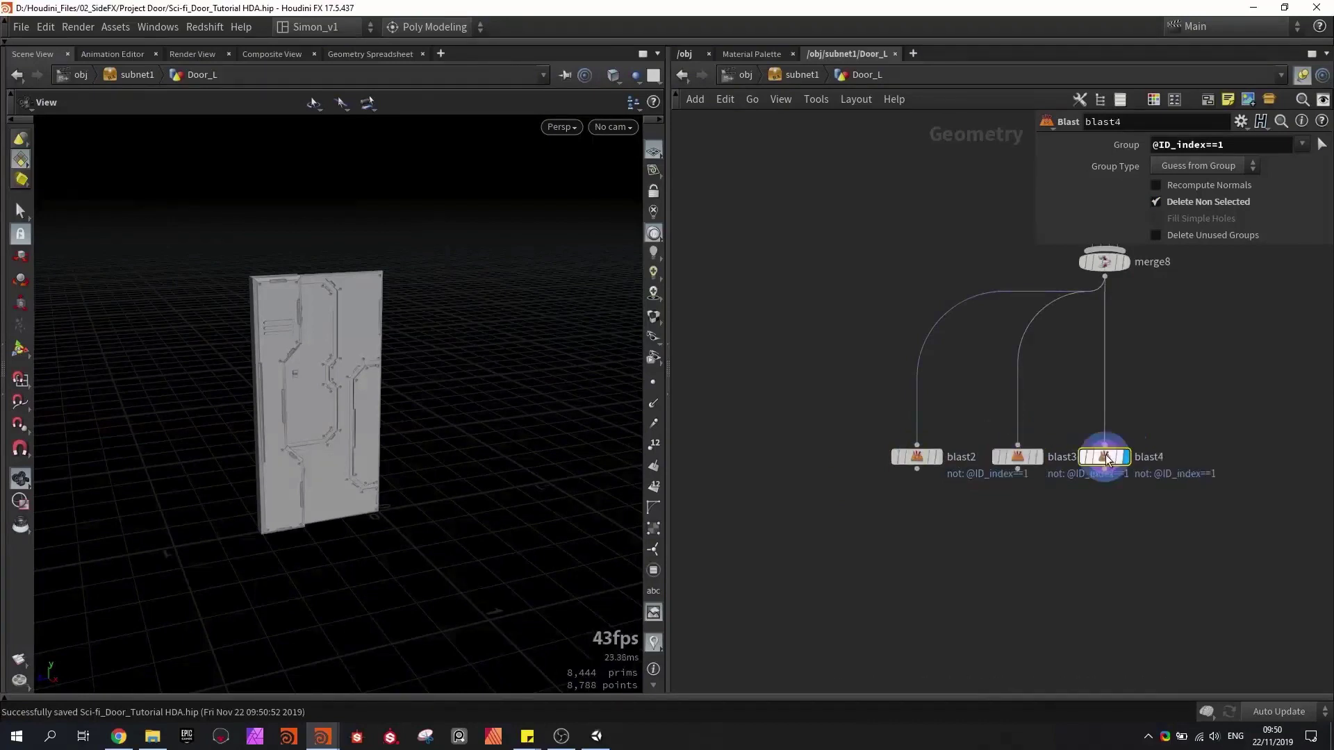
{"action": "middle_click_drag", "start_coordinate": [1145, 348], "coordinate": [968, 405]}
{"action": "scroll", "coordinate": [968, 410], "scroll_direction": "down", "scroll_amount": 10}
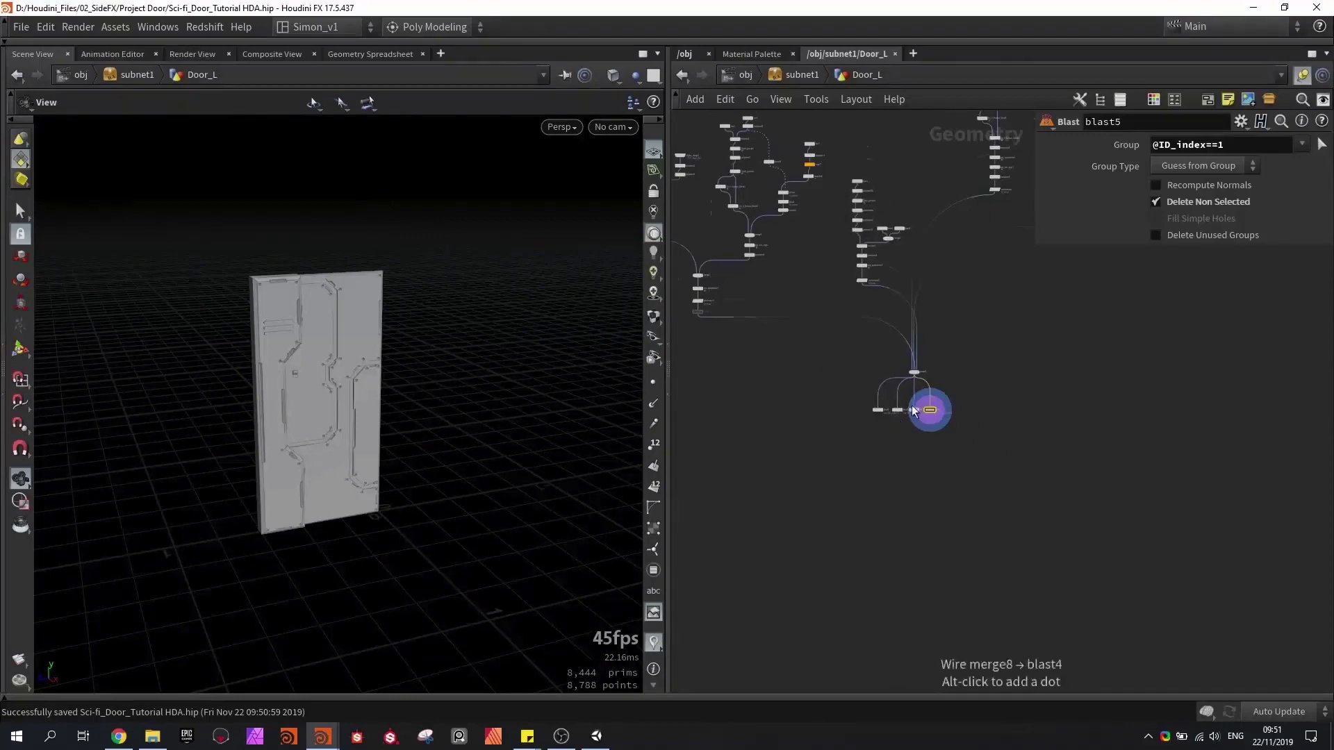
{"action": "scroll", "coordinate": [902, 389], "scroll_direction": "up", "scroll_amount": 8}
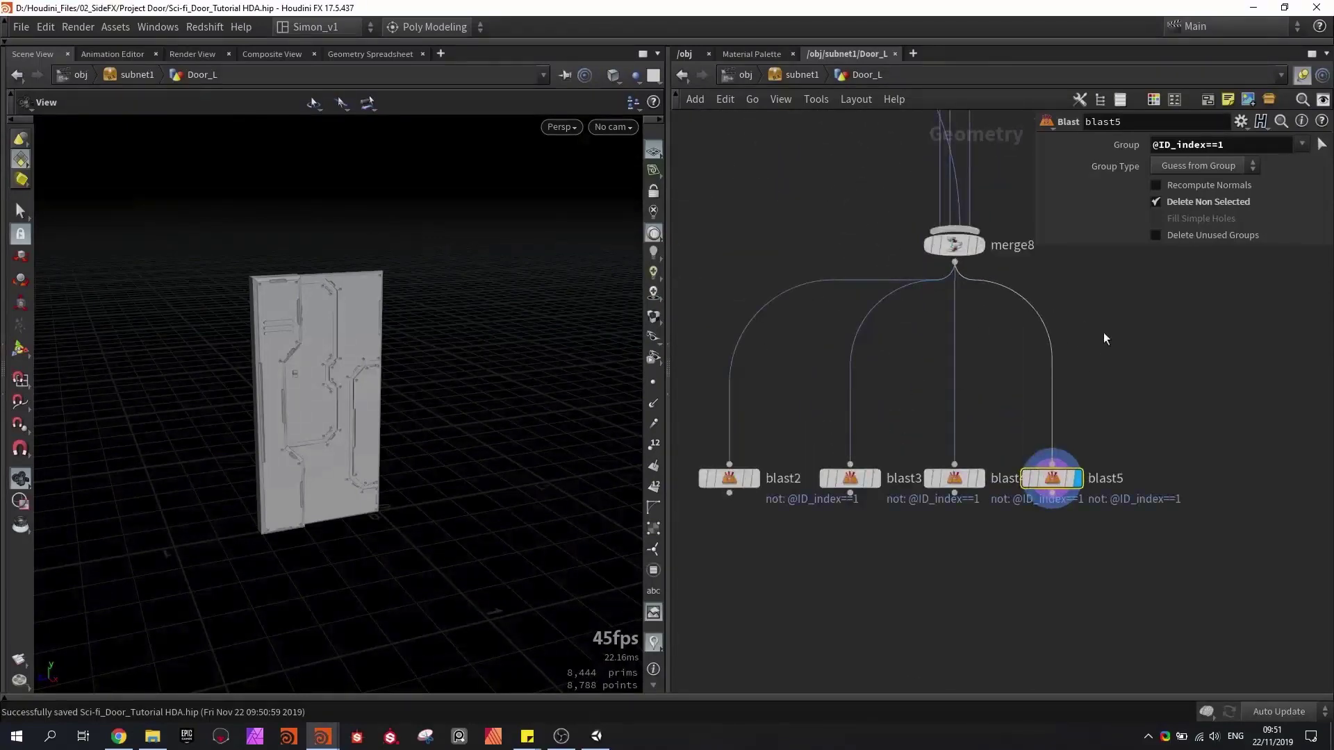
- Add a GameDev Auto UV node between merge8 and the Blast nodes, leaving it unconnected
{"action": "key", "text": "Tab"}
{"action": "type", "text": "auto"}
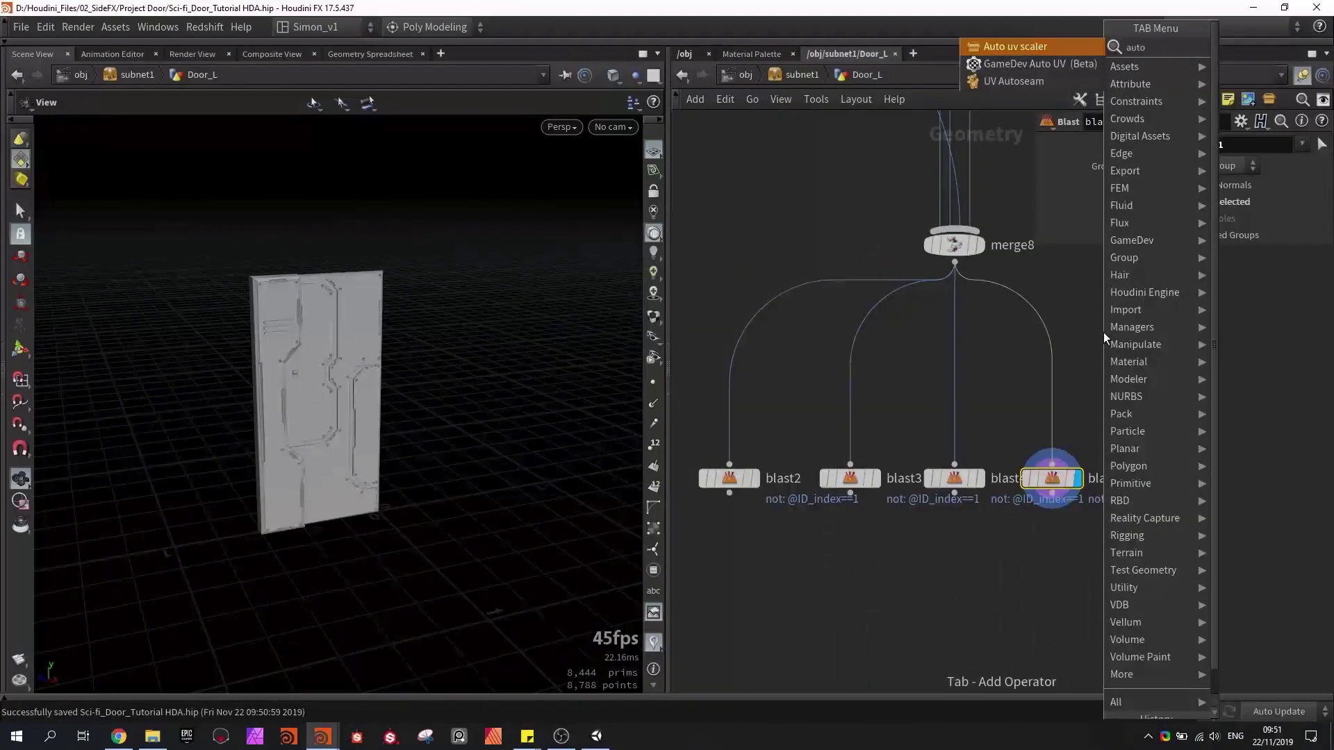
{"action": "key", "text": "Down"}
{"action": "key", "text": "Return"}
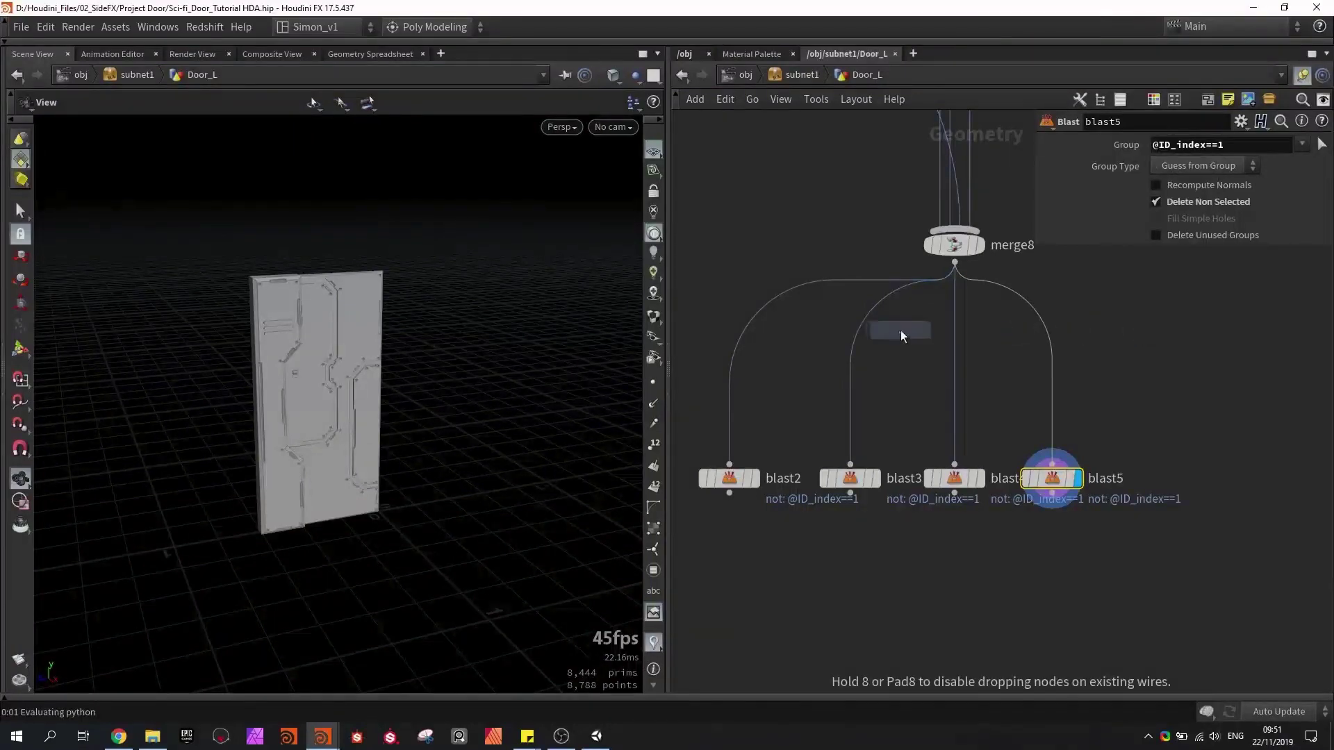
{"action": "left_click", "coordinate": [934, 287]}
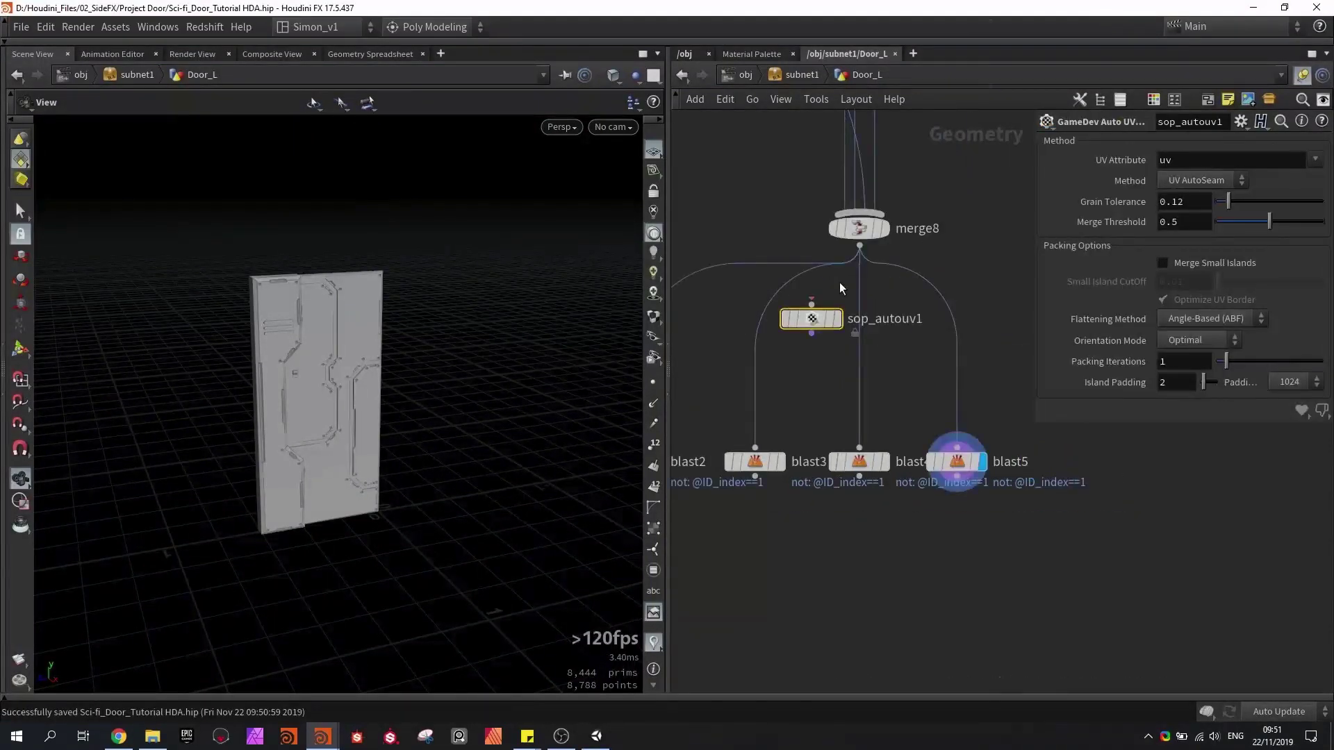
- Insert a Null node between merge8 and the four Blast nodes and align it beneath the merge
{"action": "key", "text": "Tab"}
{"action": "type", "text": "null"}
{"action": "key", "text": "Return"}
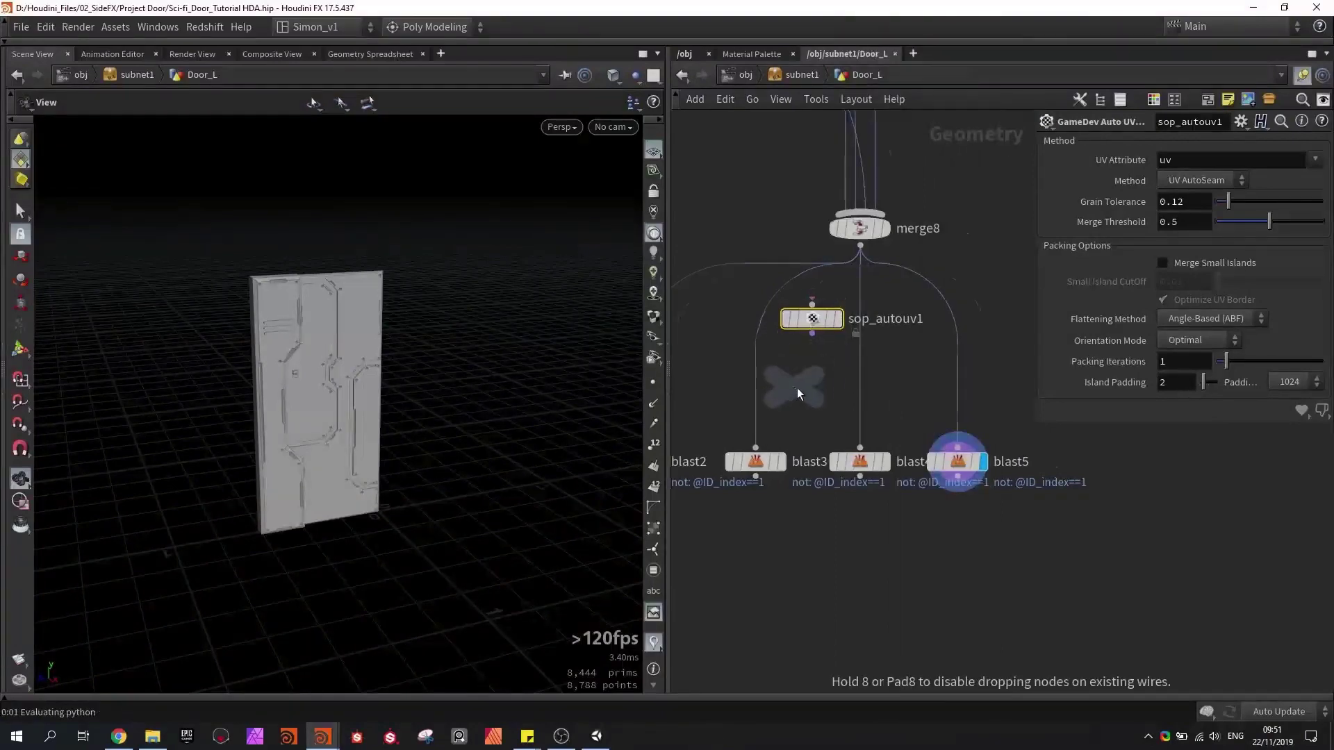
{"action": "middle_click_drag", "start_coordinate": [758, 378], "coordinate": [837, 382]}
{"action": "left_click", "coordinate": [835, 379]}
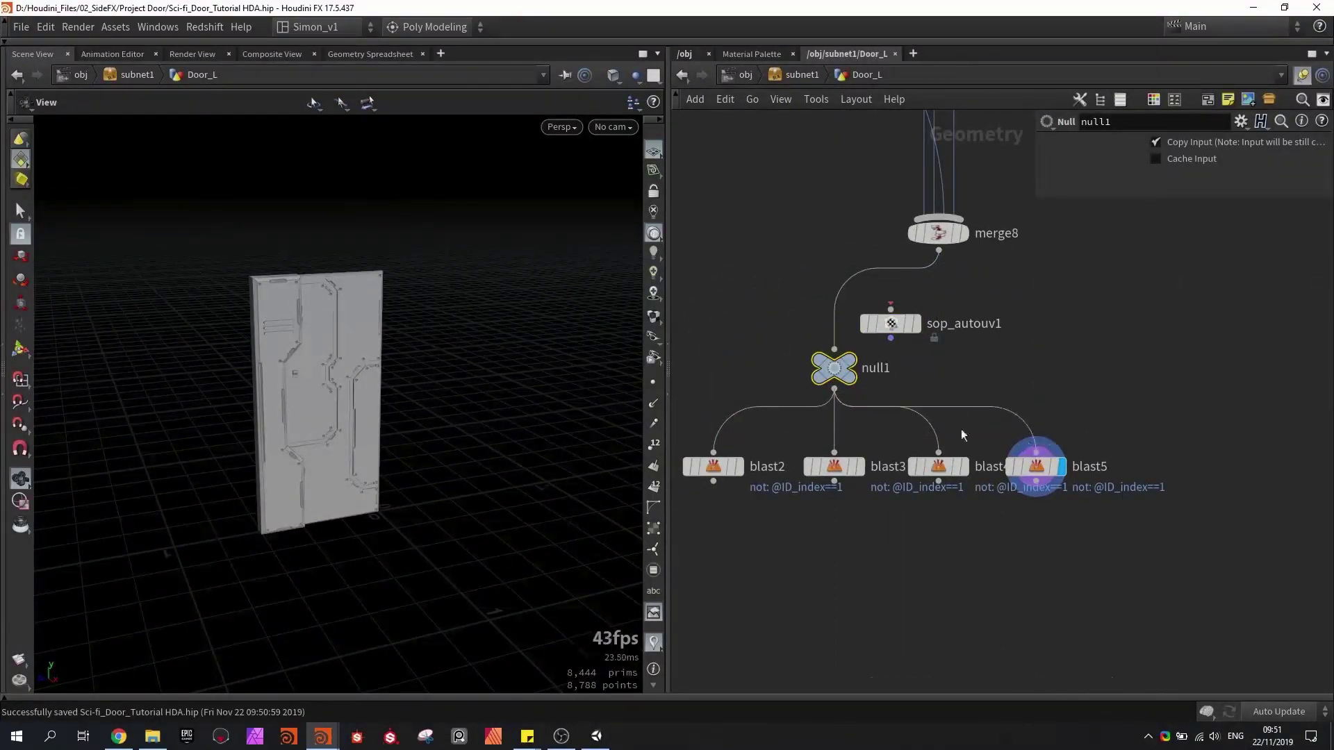
{"action": "left_click_drag", "start_coordinate": [827, 370], "coordinate": [931, 382]}
- Rename the Null node lowpoly-uv and move the unconnected Auto UV node to the other side of the wire above it
{"action": "left_click", "coordinate": [990, 383]}
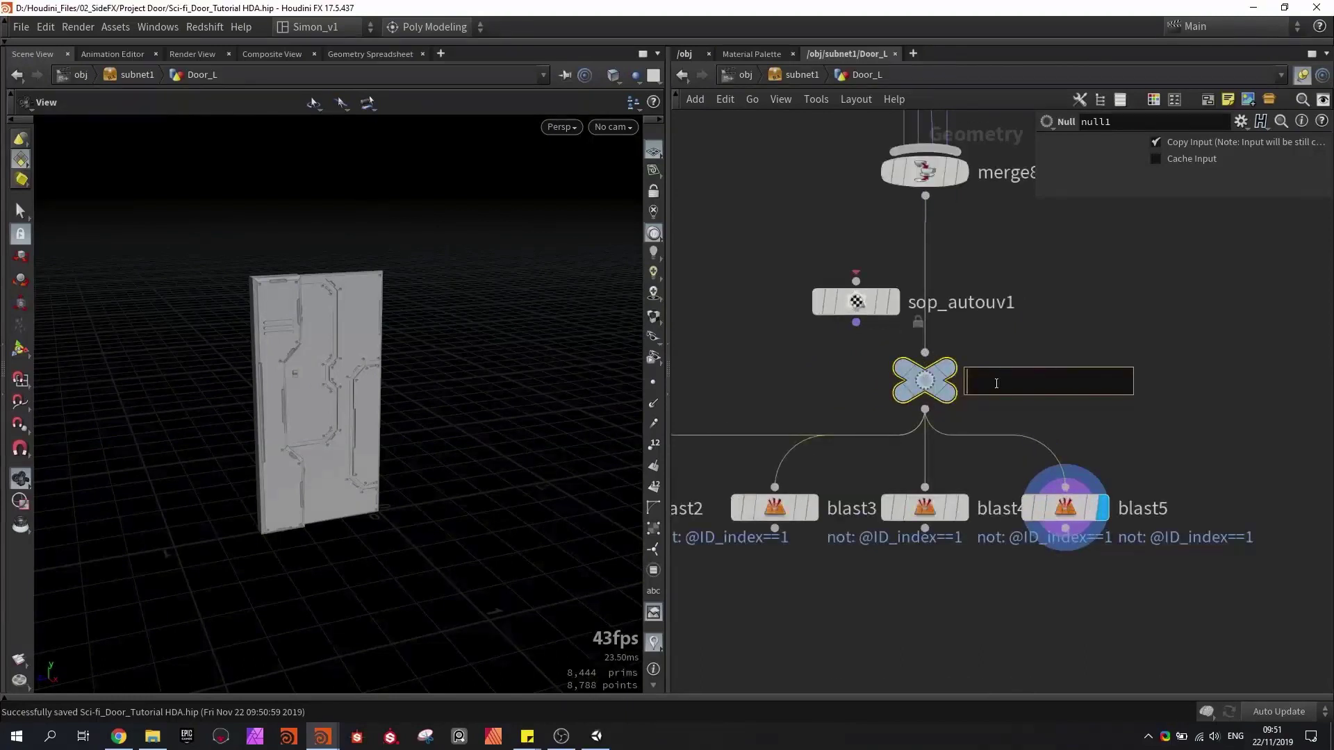
{"action": "type", "text": "lowpoly-u"}
{"action": "type", "text": "v"}
{"action": "key", "text": "Return"}
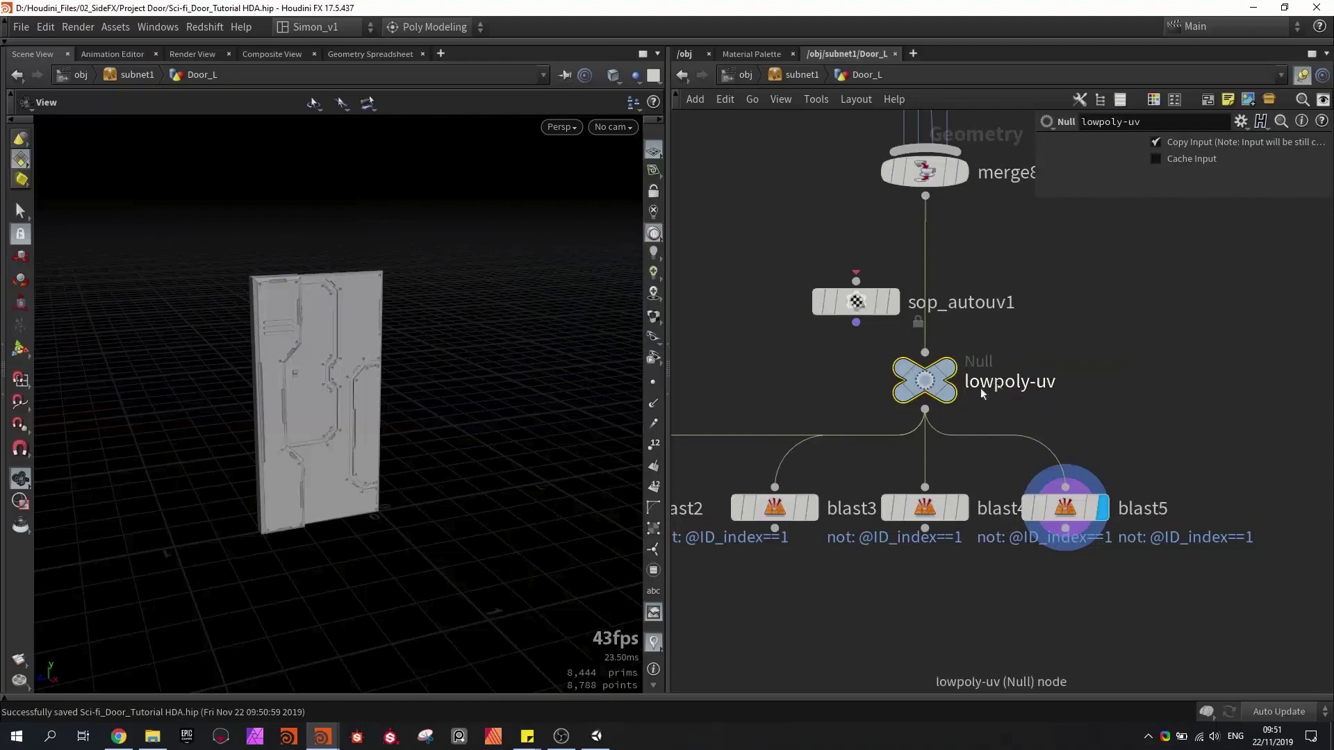
{"action": "left_click_drag", "start_coordinate": [827, 289], "coordinate": [969, 274]}
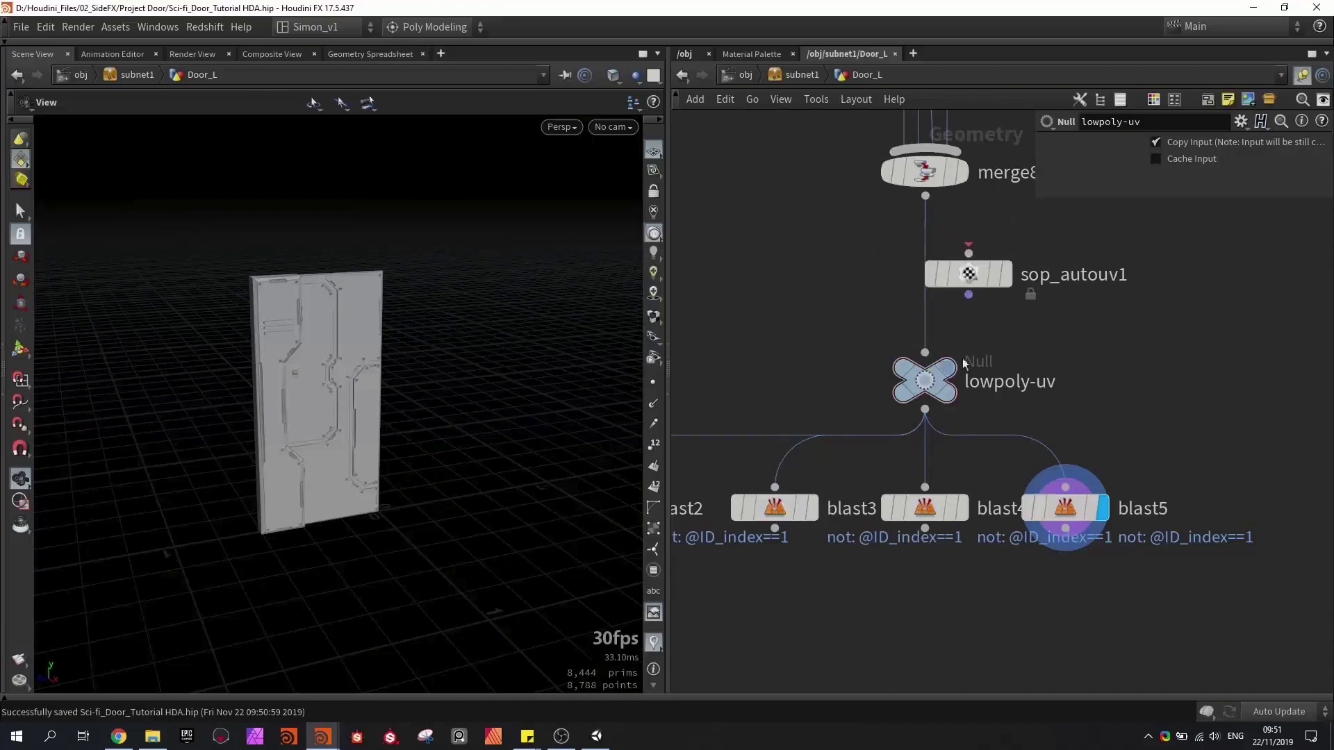
{"action": "middle_click_drag", "start_coordinate": [1092, 338], "coordinate": [1068, 276]}
{"action": "scroll", "coordinate": [1068, 277], "scroll_direction": "down", "scroll_amount": 3}
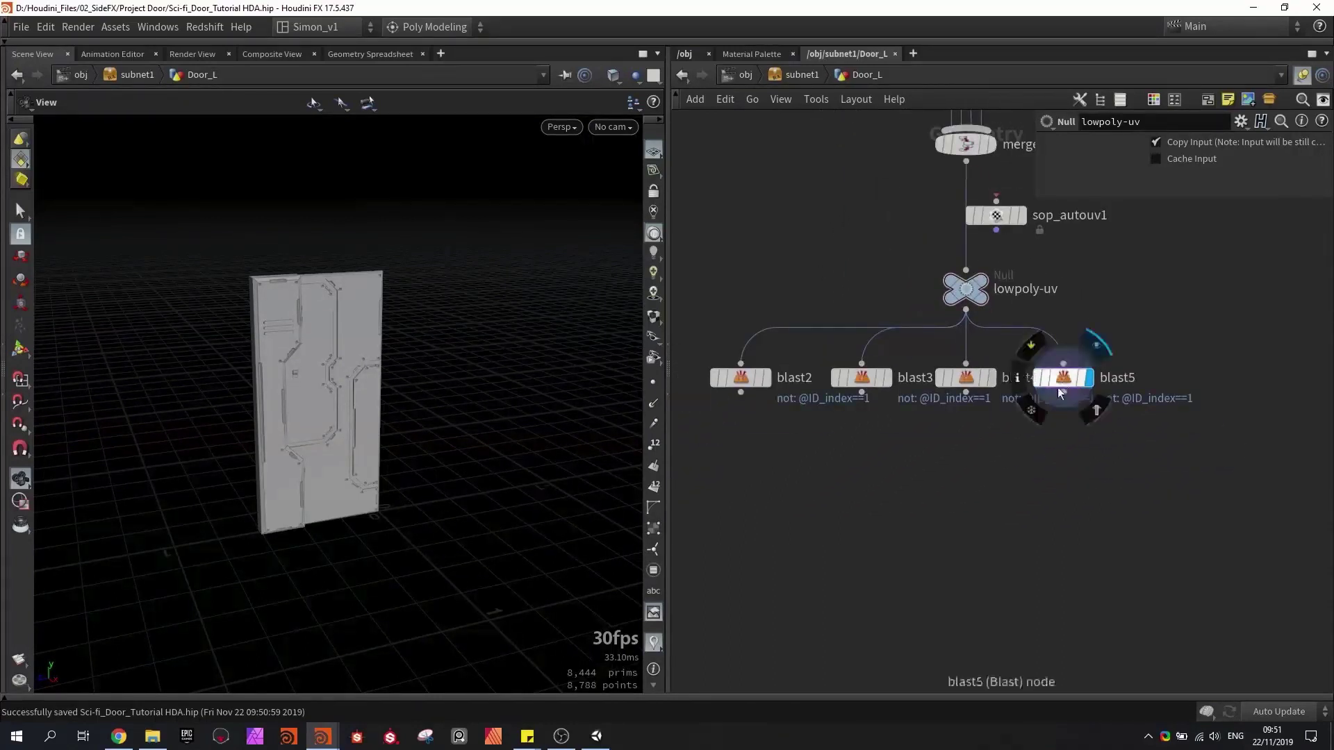
{"action": "scroll", "coordinate": [1058, 383], "scroll_direction": "up", "scroll_amount": 2}
{"action": "left_click_drag", "start_coordinate": [1063, 380], "coordinate": [1088, 379]}
{"action": "middle_click_drag", "start_coordinate": [926, 455], "coordinate": [1093, 378]}
{"action": "left_click", "coordinate": [1018, 298]}
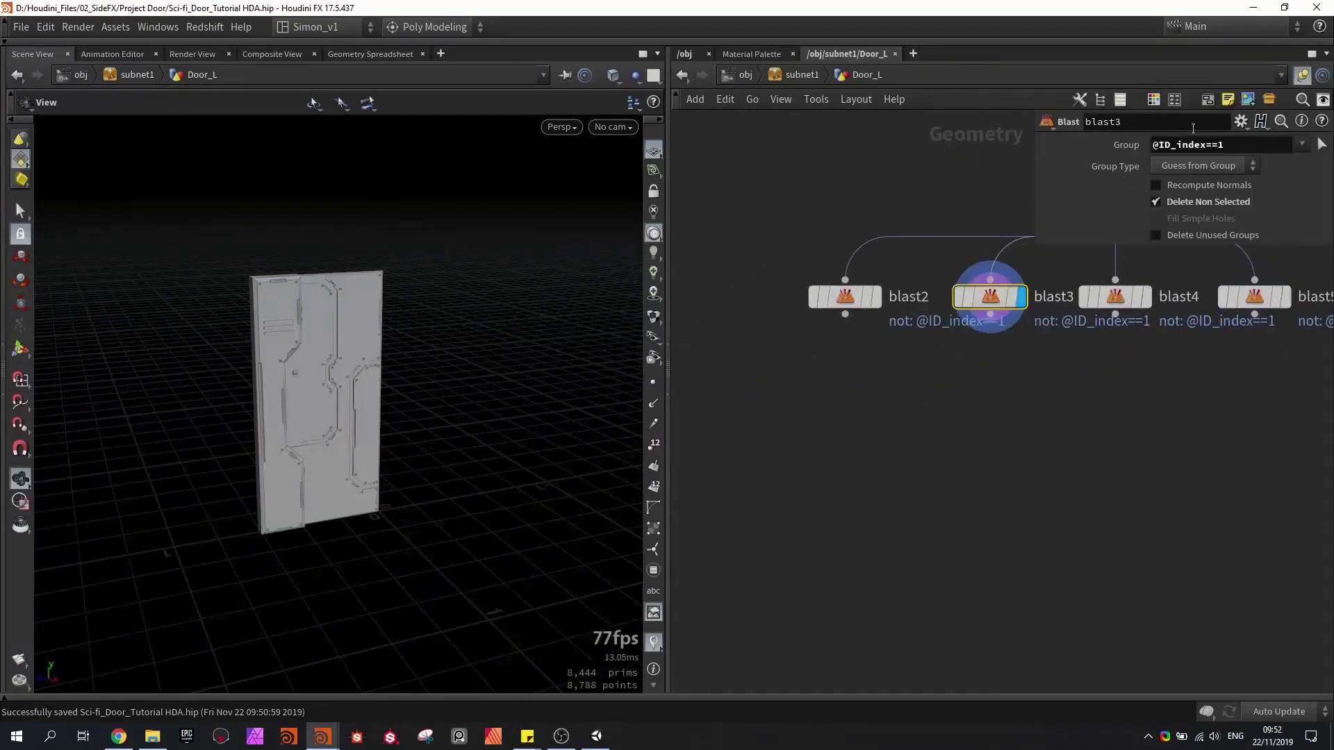
{"action": "key", "text": "Return"}
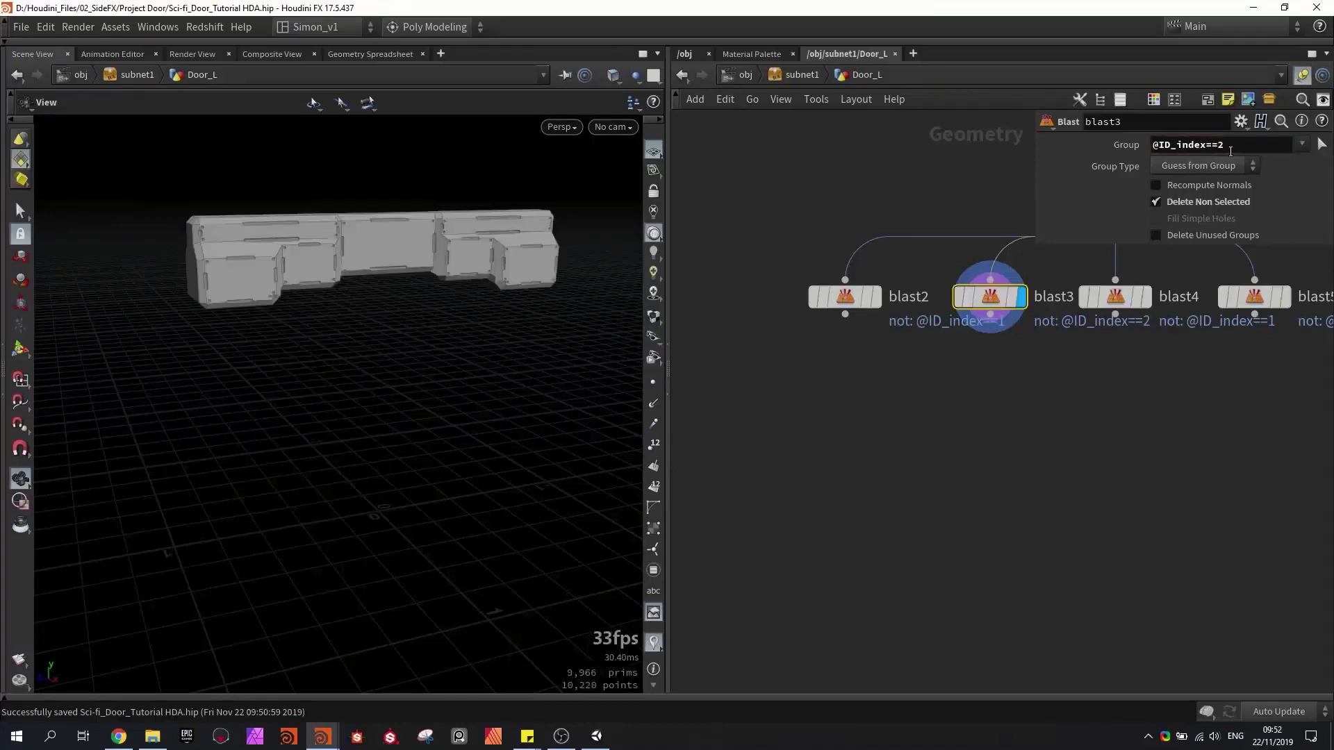
{"action": "left_click", "coordinate": [1115, 297]}
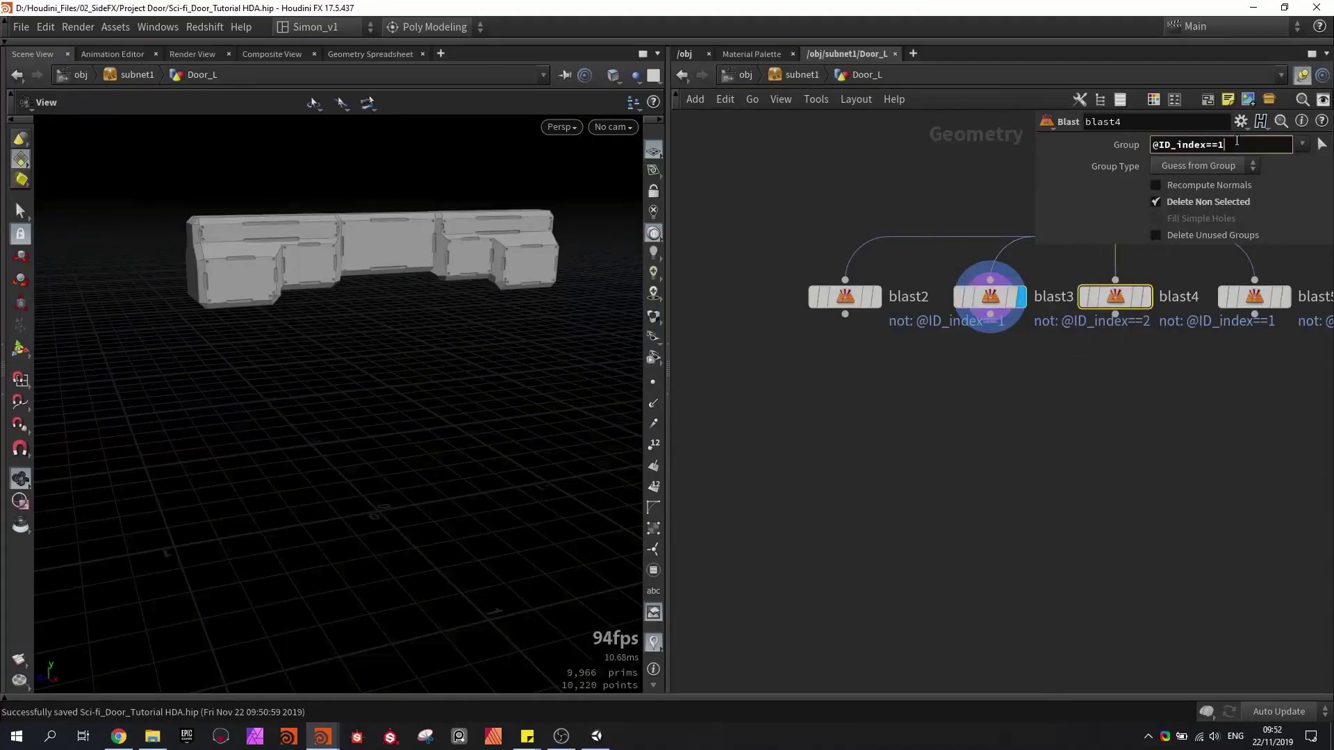
{"action": "key", "text": "BackSpace"}
{"action": "key", "text": "BackSpace"}
{"action": "key", "text": "Return"}
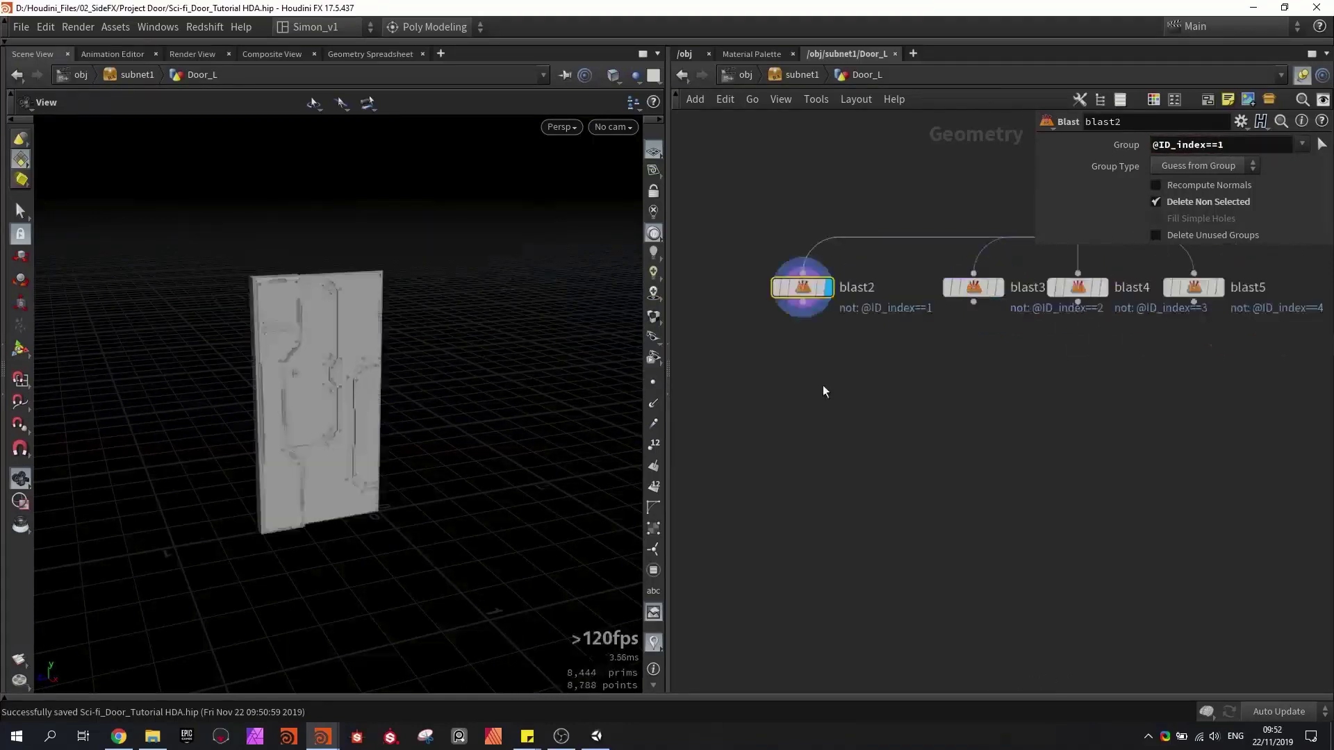
- Add a Null node beneath blast2, connect and display it, and name it Left
{"action": "key", "text": "Tab"}
{"action": "type", "text": "nu"}
{"action": "key", "text": "Return"}
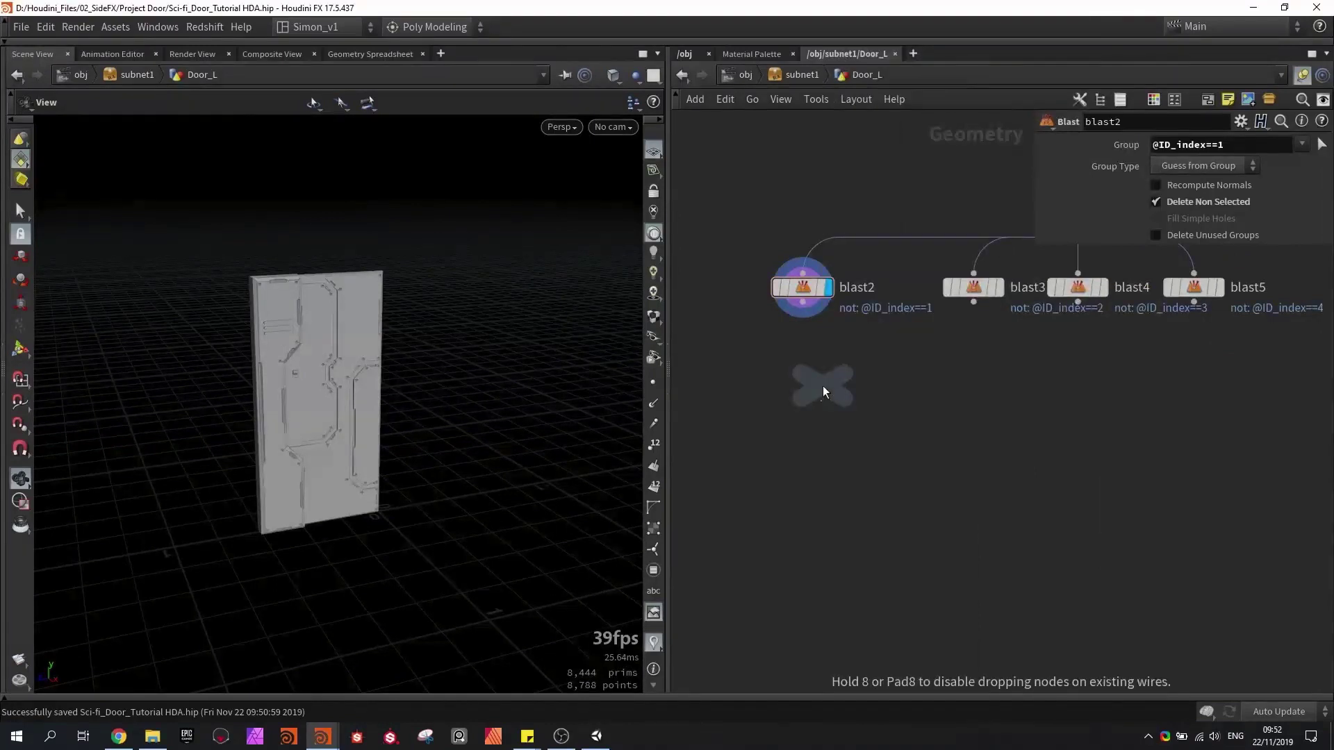
{"action": "left_click", "coordinate": [802, 464]}
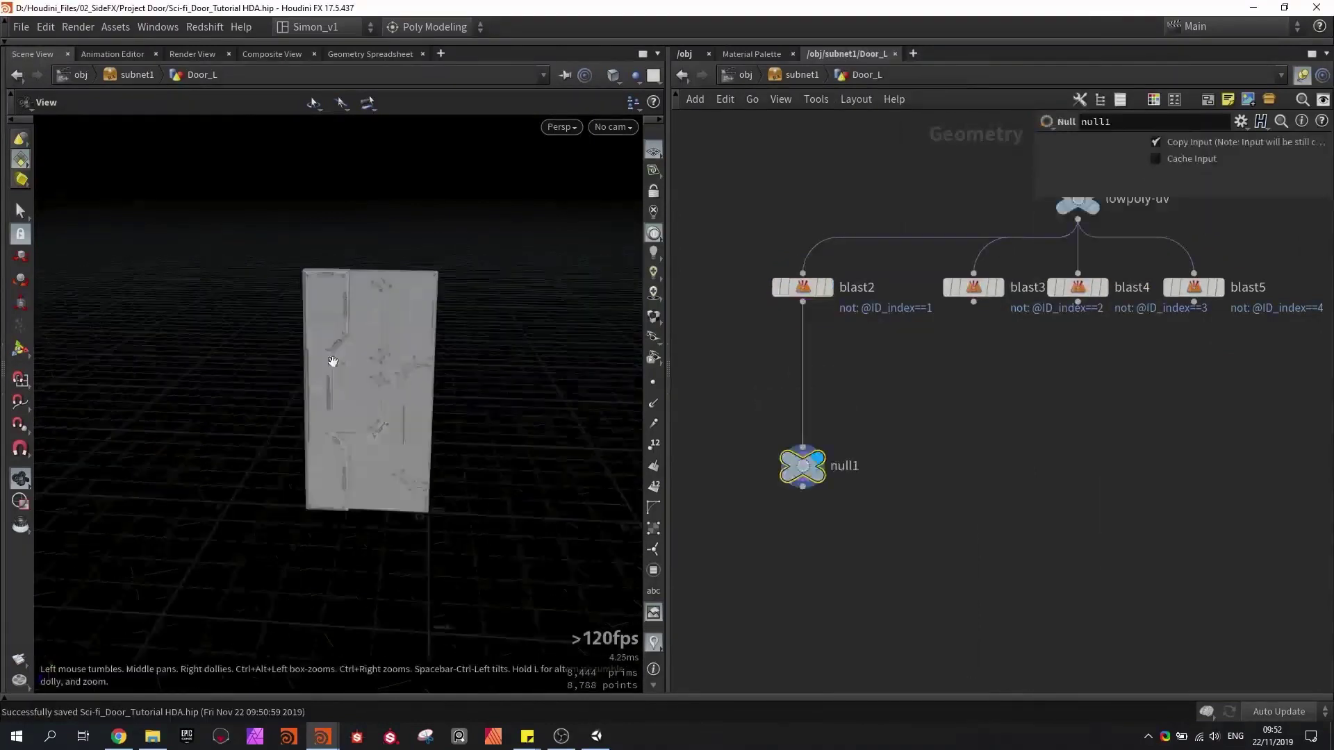
{"action": "double_click", "coordinate": [859, 469]}
{"action": "key", "text": "Return"}
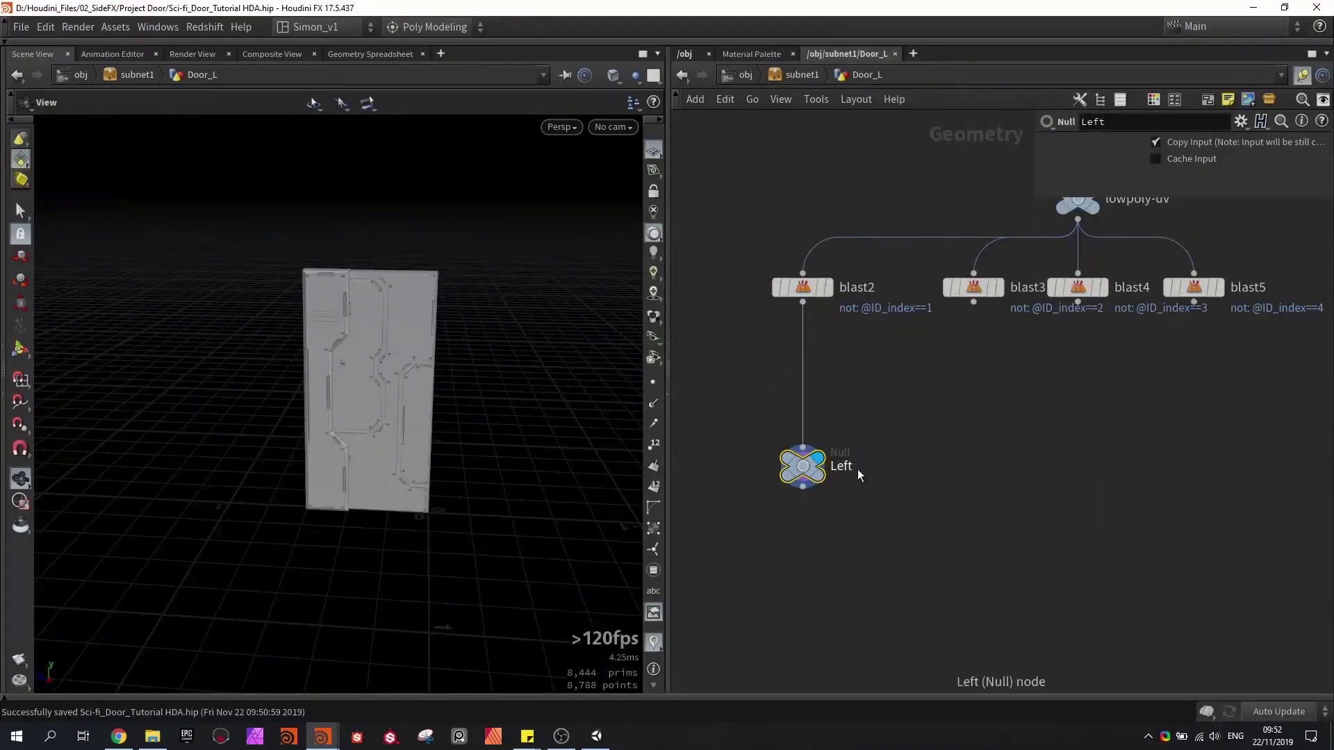
- Duplicate the Left Null beneath blast3, display blast3, wire it into the copy and name the copy Top
{"action": "middle_click_drag", "start_coordinate": [863, 456], "coordinate": [812, 468]}
{"action": "left_click_drag", "start_coordinate": [752, 478], "coordinate": [915, 478], "text": "alt"}
{"action": "left_click", "coordinate": [949, 299]}
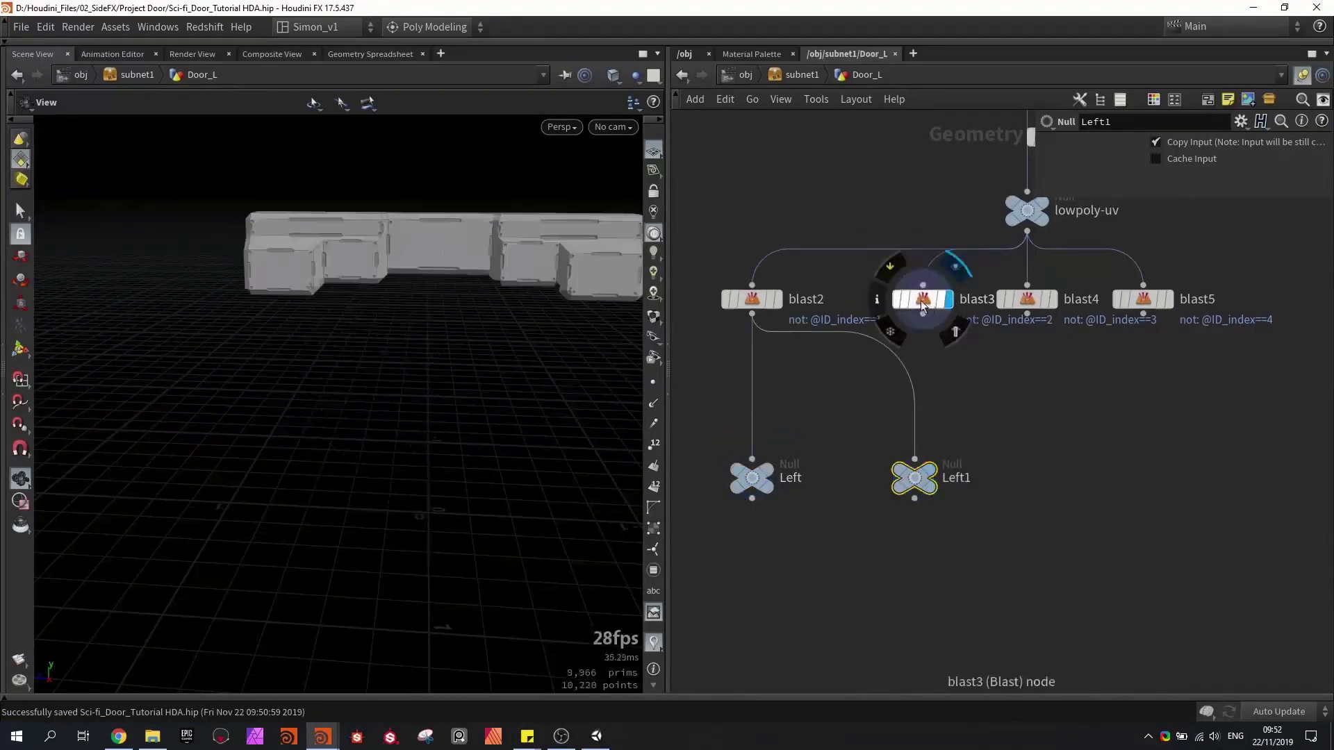
{"action": "left_click", "coordinate": [923, 300]}
{"action": "left_click_drag", "start_coordinate": [923, 314], "coordinate": [915, 478]}
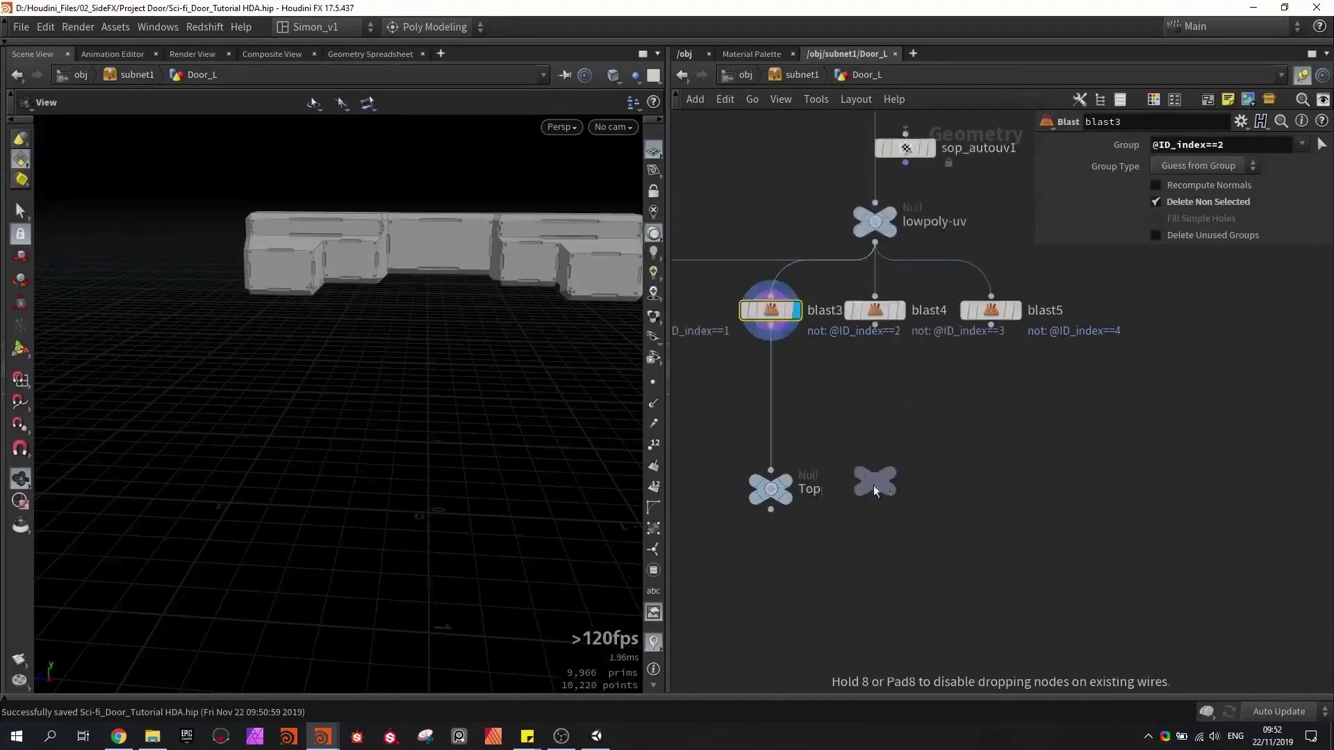
- Duplicate the Top Null beneath blast4, wire blast4 into the copy and name it Sides
{"action": "left_click_drag", "start_coordinate": [874, 485], "coordinate": [868, 498], "text": "alt"}
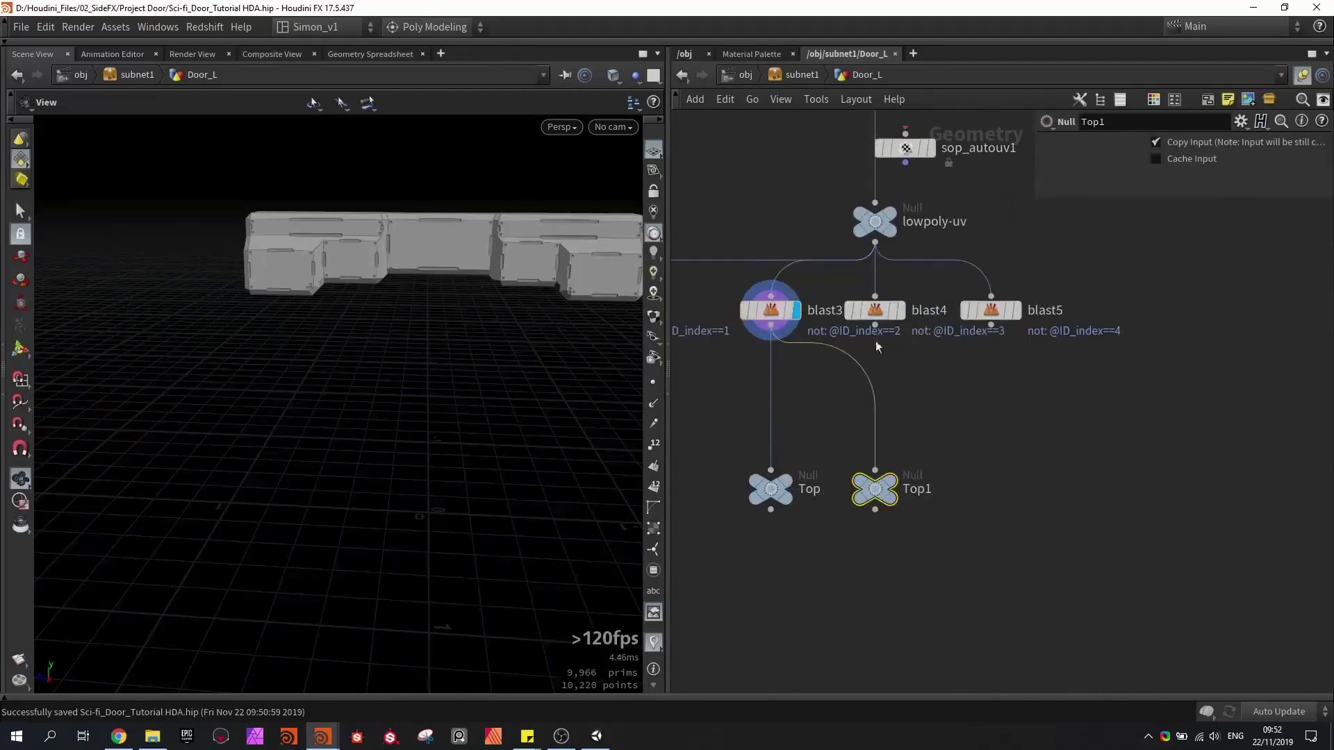
{"action": "left_click_drag", "start_coordinate": [875, 326], "coordinate": [874, 471]}
{"action": "left_click", "coordinate": [890, 481]}
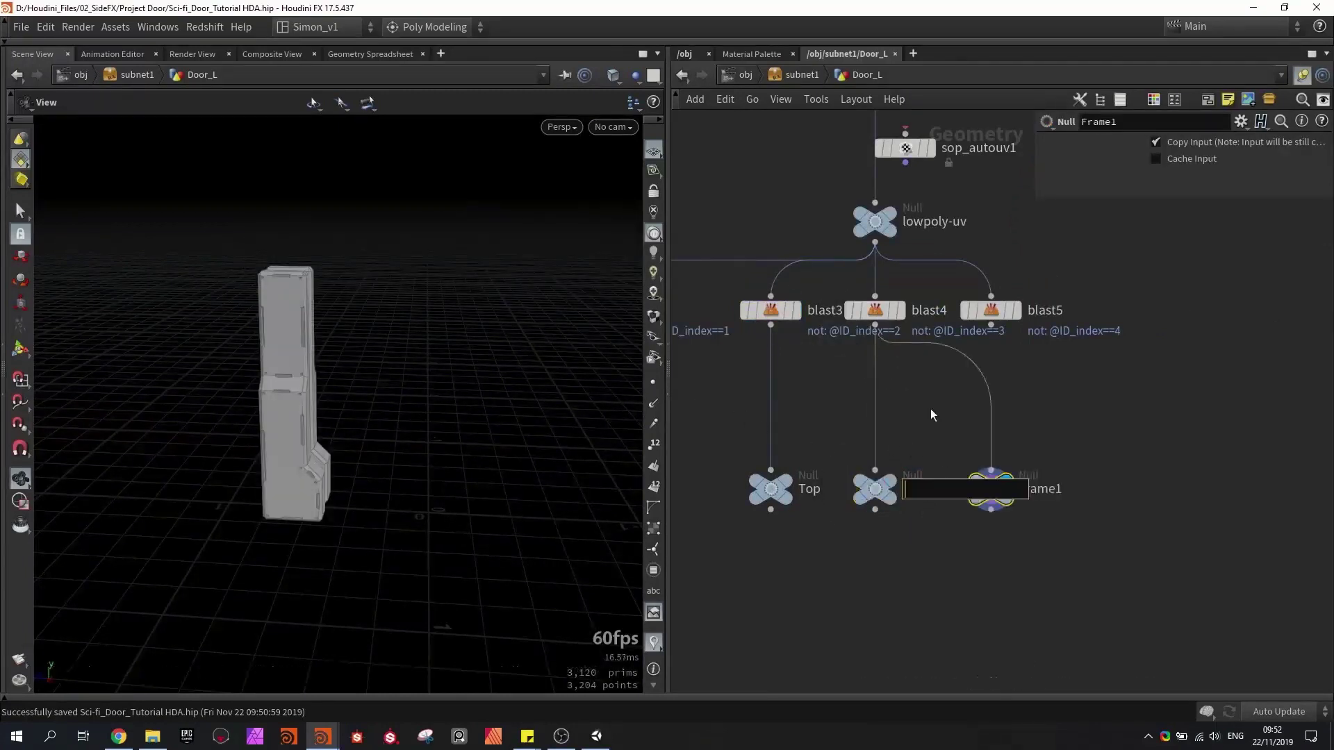
{"action": "type", "text": "Sides"}
{"action": "key", "text": "Return"}
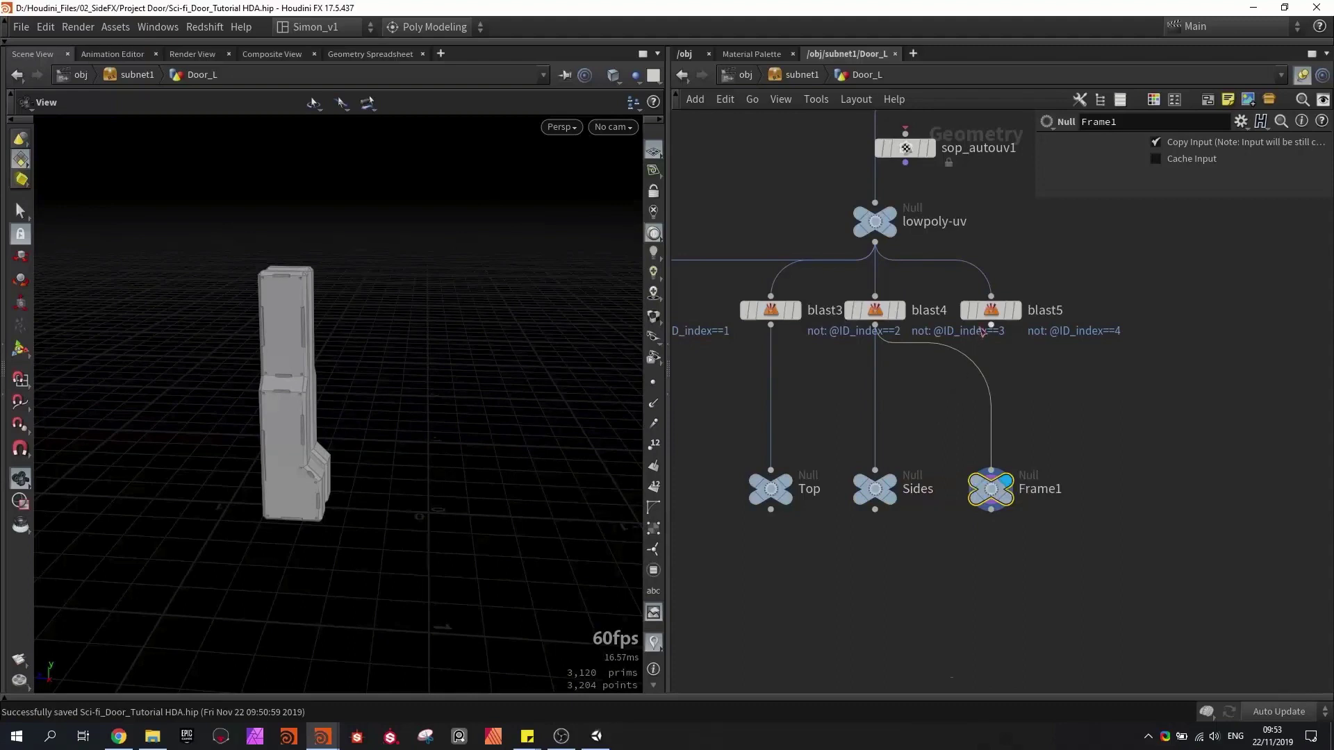
- Wire blast5 into the remaining Null copy beneath it, name that Null Lock and save the scene
{"action": "left_click_drag", "start_coordinate": [991, 325], "coordinate": [991, 470]}
{"action": "left_click", "coordinate": [1053, 487]}
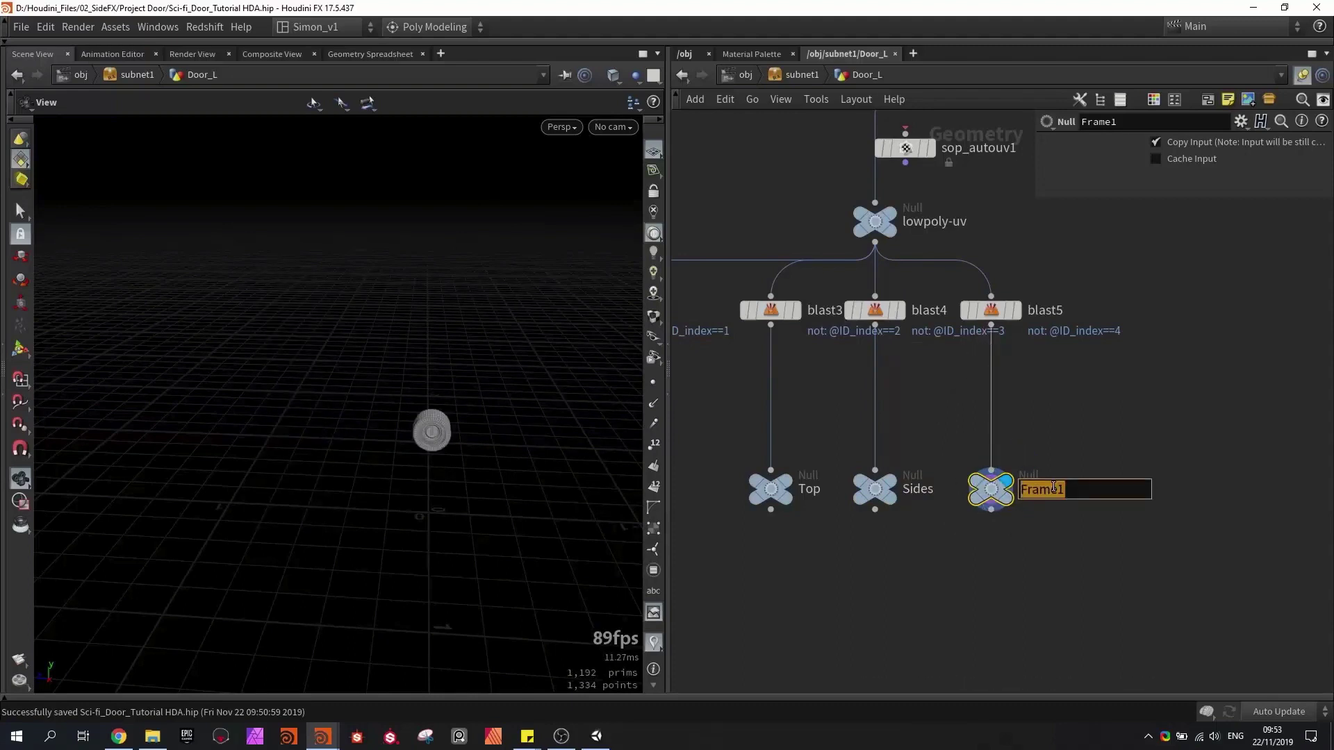
{"action": "type", "text": "Lock"}
{"action": "key", "text": "Return"}
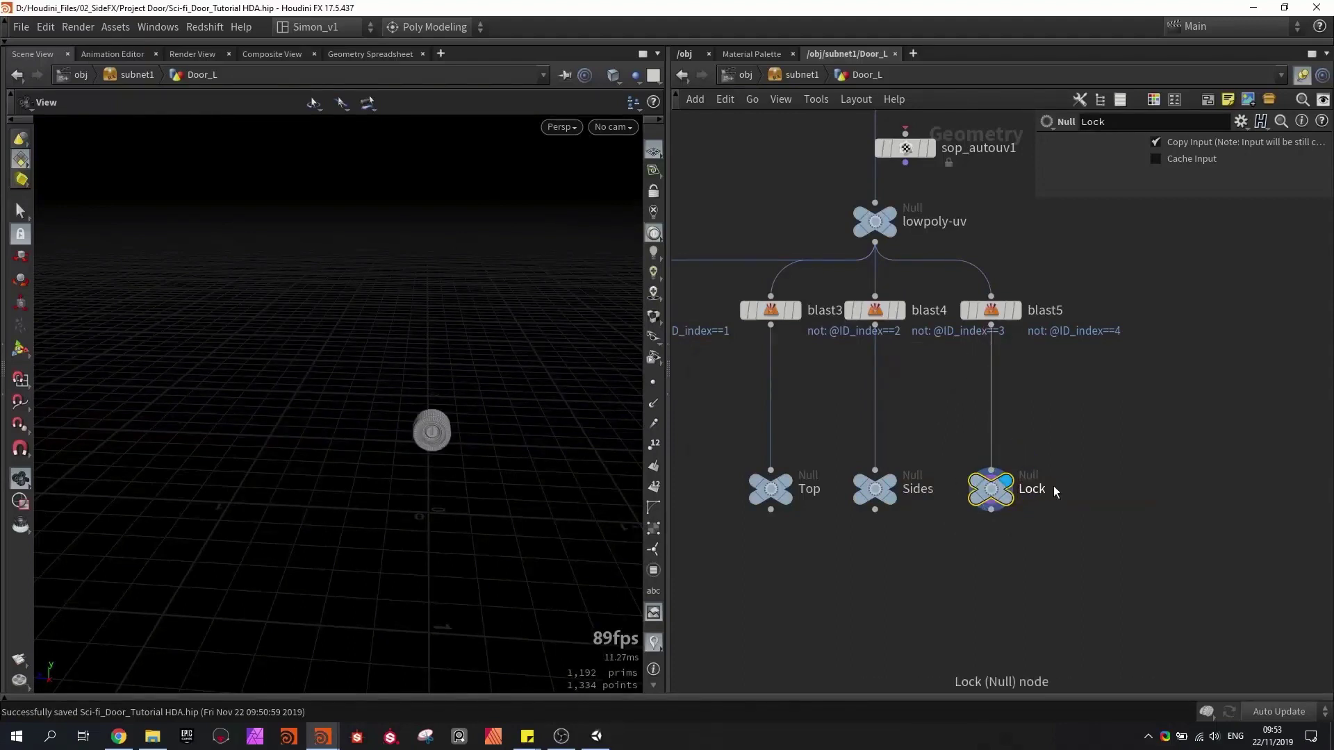
{"action": "key", "text": "ctrl+s"}
- Move blast5 and Lock beside blast2, shift the Top and Sides branches away, and lower the Lock and Left Nulls
{"action": "scroll", "coordinate": [1052, 471], "scroll_direction": "down", "scroll_amount": 2}
{"action": "middle_click_drag", "start_coordinate": [1052, 471], "coordinate": [1149, 431]}
{"action": "left_click_drag", "start_coordinate": [1248, 501], "coordinate": [738, 328]}
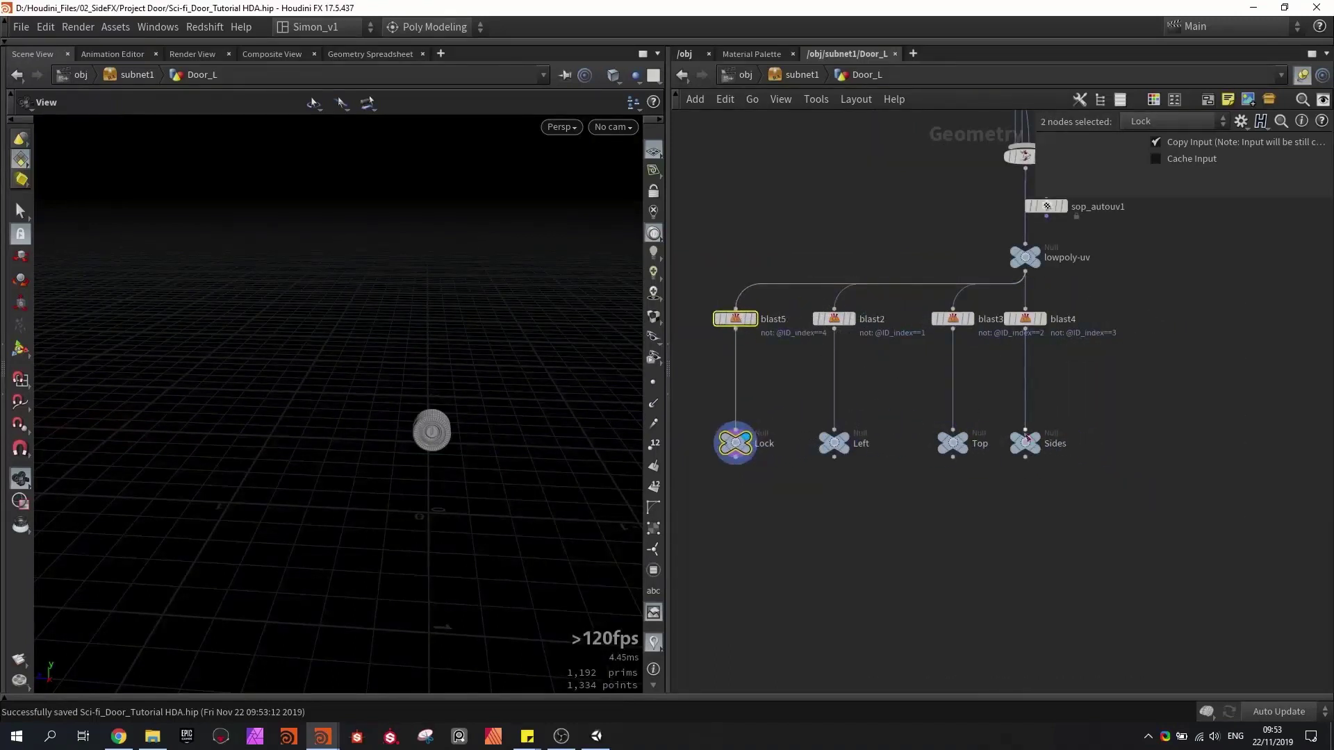
{"action": "left_click_drag", "start_coordinate": [1198, 527], "coordinate": [1077, 320]}
{"action": "middle_click_drag", "start_coordinate": [1076, 320], "coordinate": [1119, 277]}
{"action": "left_click_drag", "start_coordinate": [931, 479], "coordinate": [754, 375]}
{"action": "left_click_drag", "start_coordinate": [885, 403], "coordinate": [885, 468]}
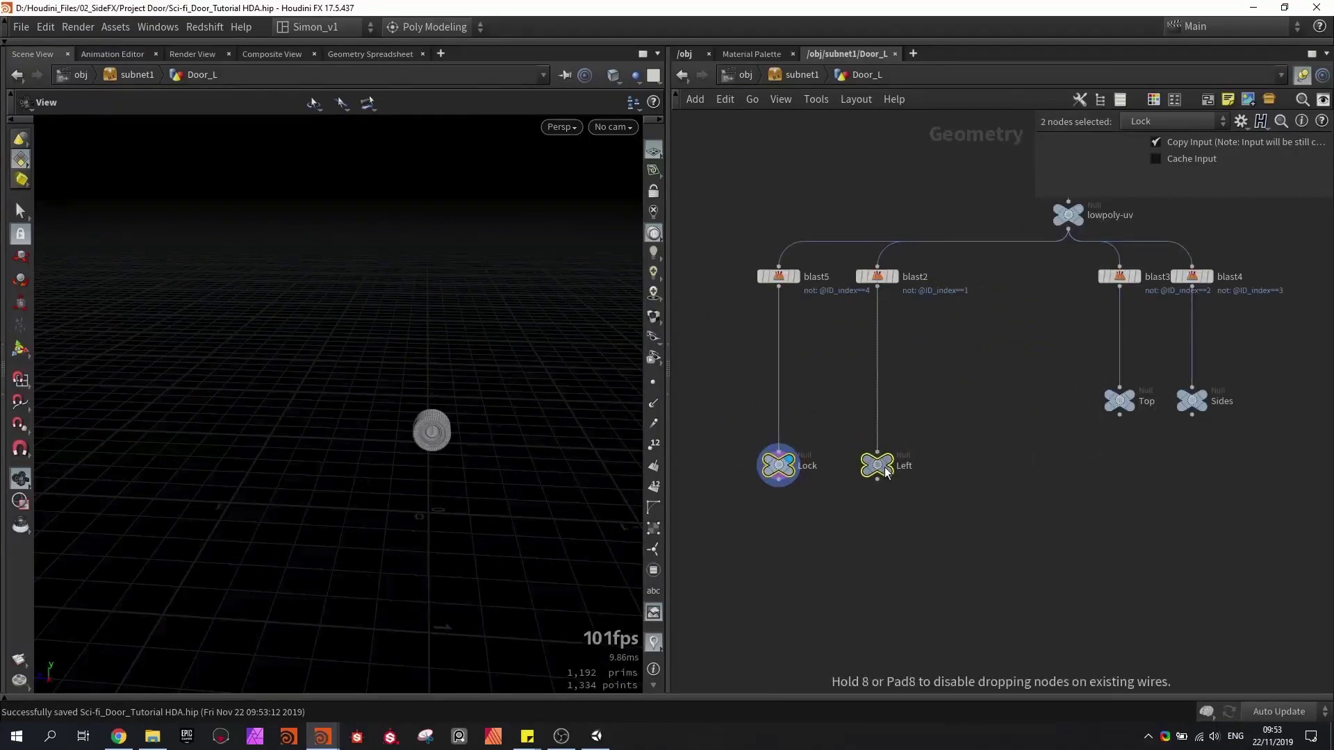
- Add a Null node beside Left and name it right
{"action": "left_click", "coordinate": [926, 483]}
{"action": "scroll", "coordinate": [927, 484], "scroll_direction": "up", "scroll_amount": 3}
{"action": "key", "text": "Tab"}
{"action": "type", "text": "nul"}
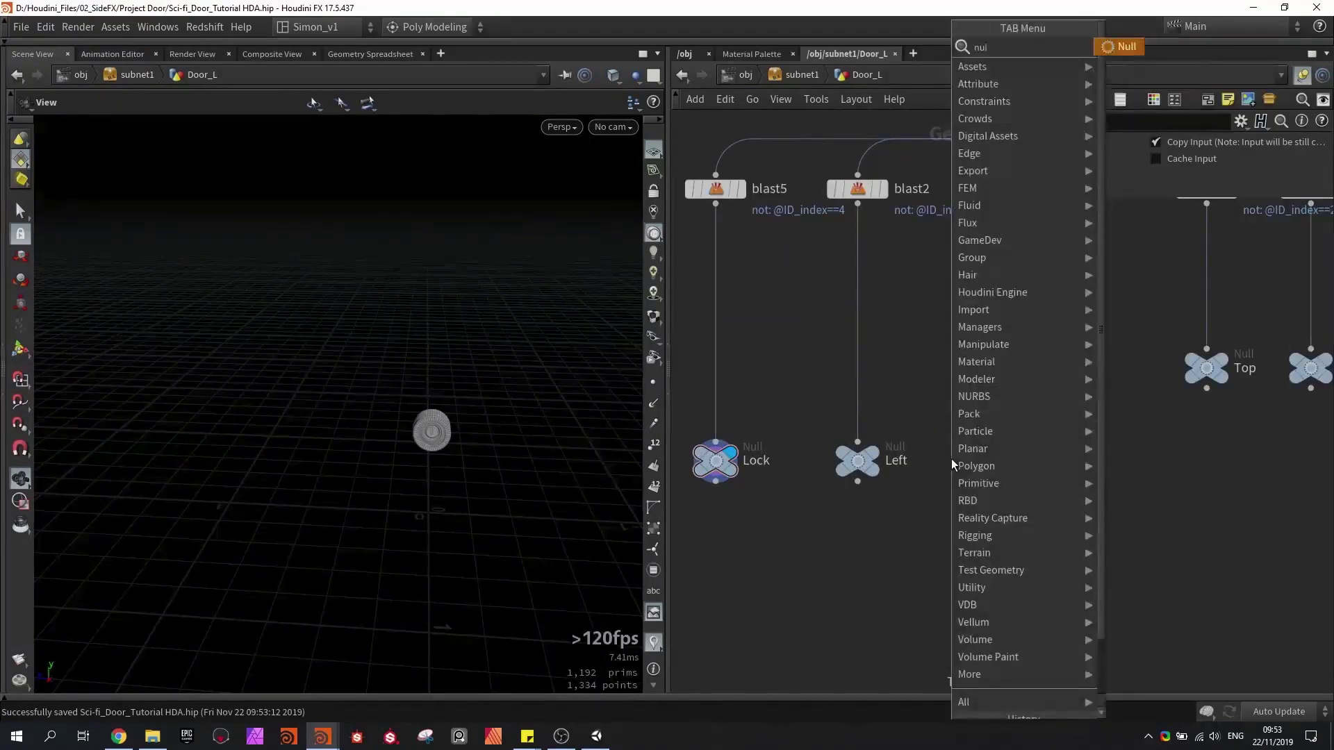
{"action": "key", "text": "Return"}
{"action": "left_click", "coordinate": [951, 459]}
{"action": "left_click", "coordinate": [989, 464]}
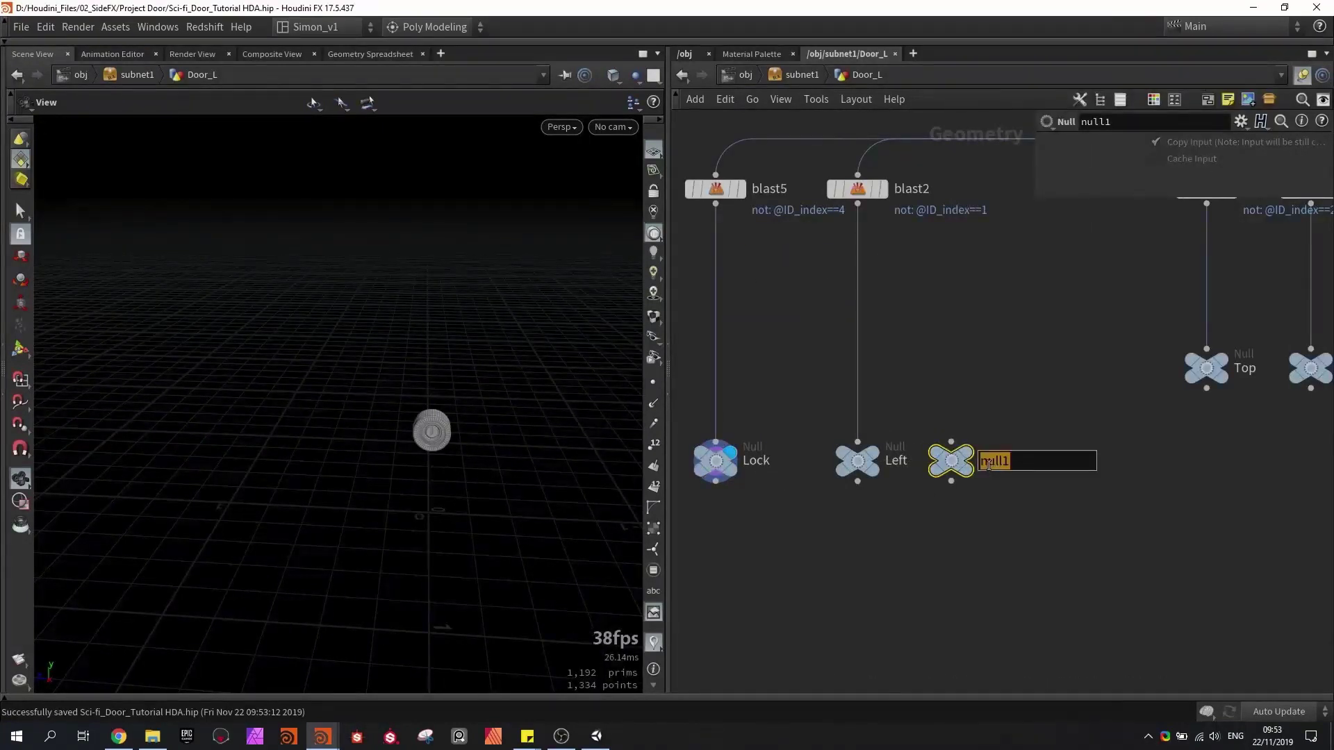
{"action": "type", "text": "right"}
{"action": "key", "text": "Return"}
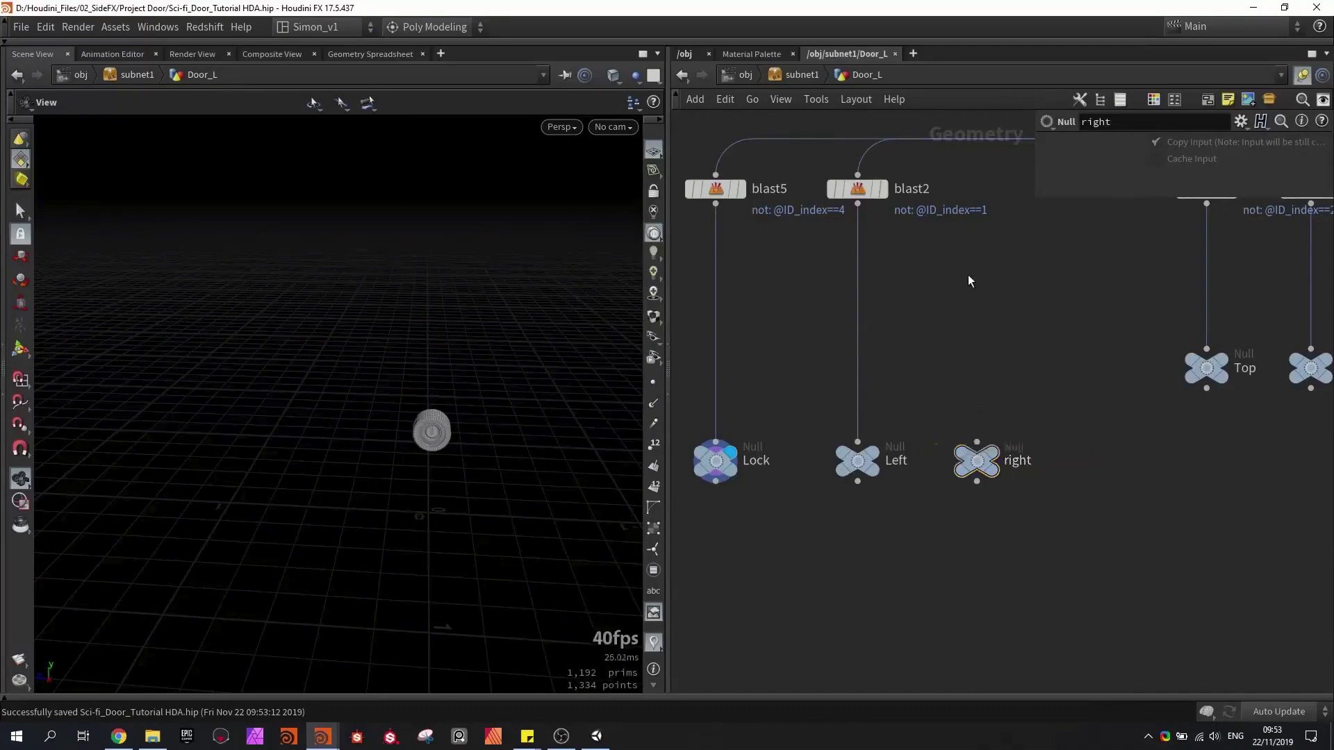
- Add a Mirror node fed by blast2 above the right Null and display it
{"action": "key", "text": "Tab"}
{"action": "type", "text": "mir"}
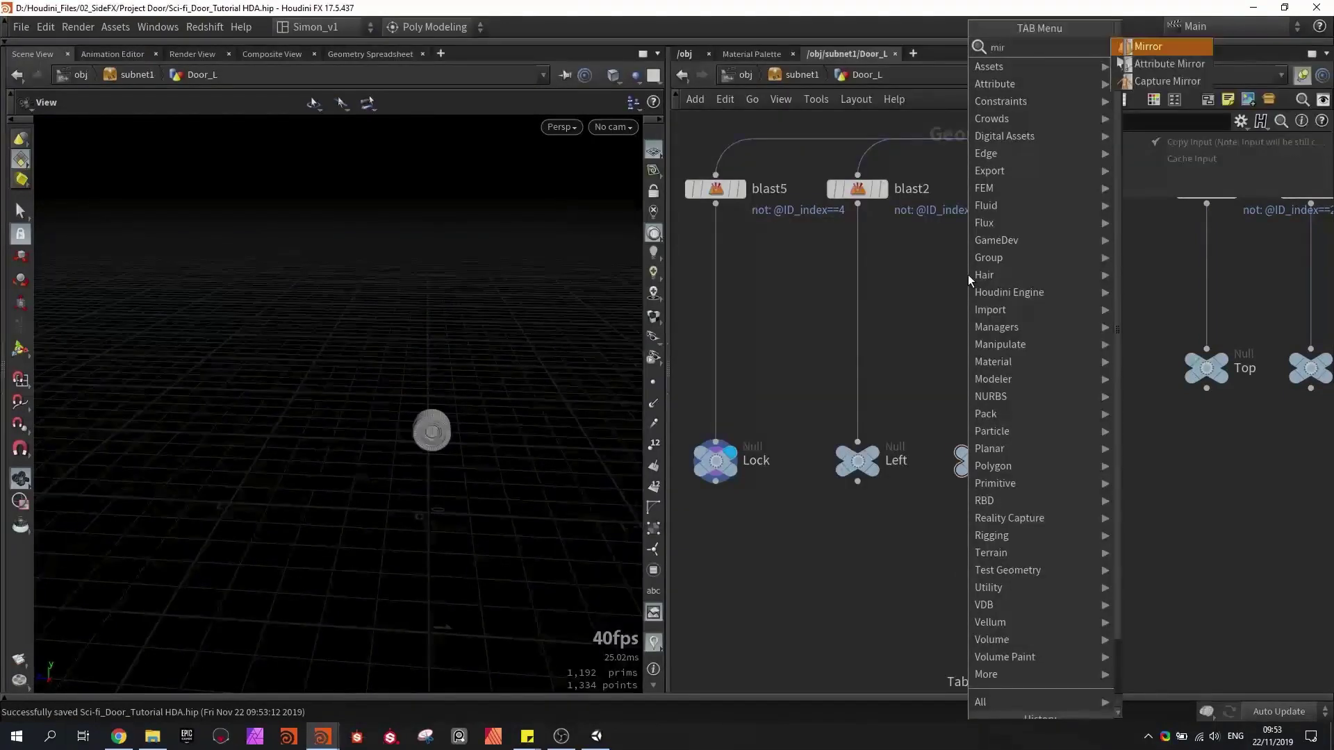
{"action": "key", "text": "Return"}
{"action": "left_click", "coordinate": [969, 273]}
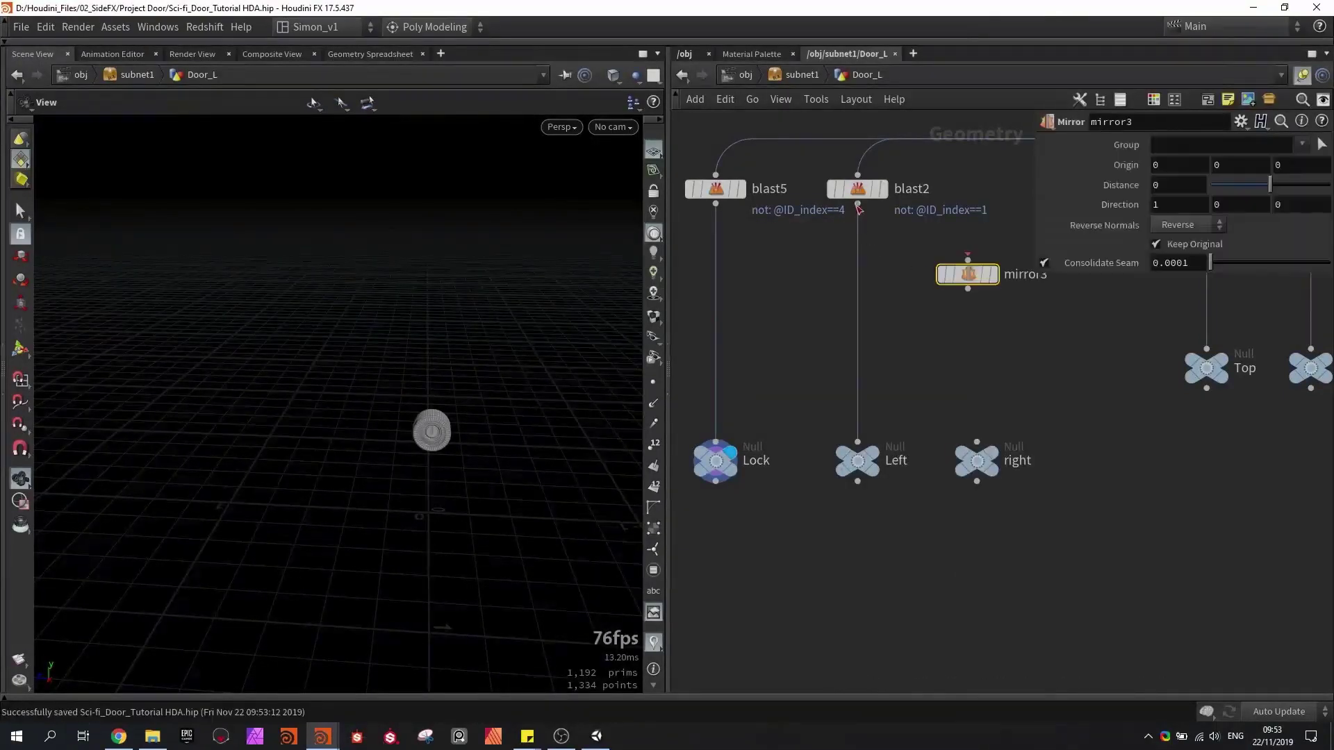
{"action": "left_click", "coordinate": [996, 278]}
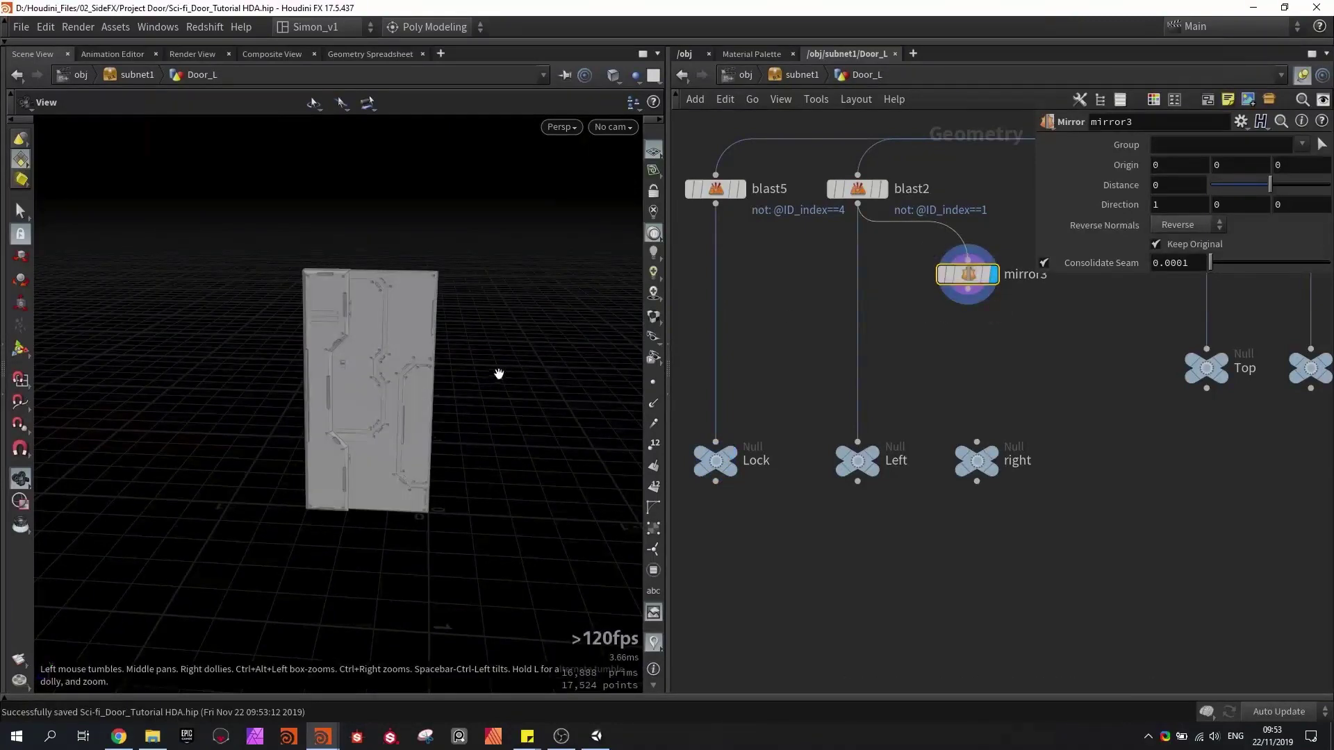
- Set the mirror direction to 0, 0, 1, turn off Keep Original, wire it into the right Null and save
{"action": "left_click_drag", "start_coordinate": [476, 394], "coordinate": [437, 379]}
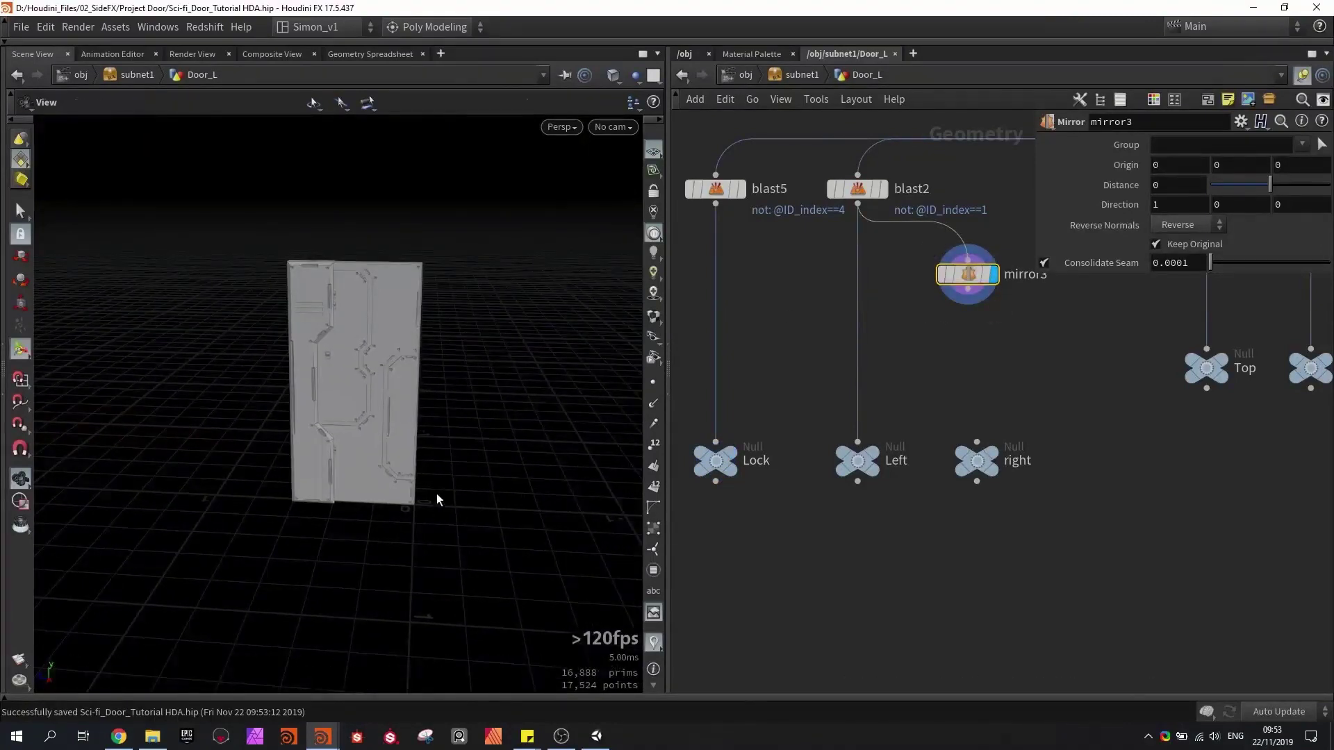
{"action": "key", "text": "Return"}
{"action": "left_click_drag", "start_coordinate": [441, 487], "coordinate": [434, 489], "text": "alt"}
{"action": "left_click_drag", "start_coordinate": [465, 564], "coordinate": [280, 520]}
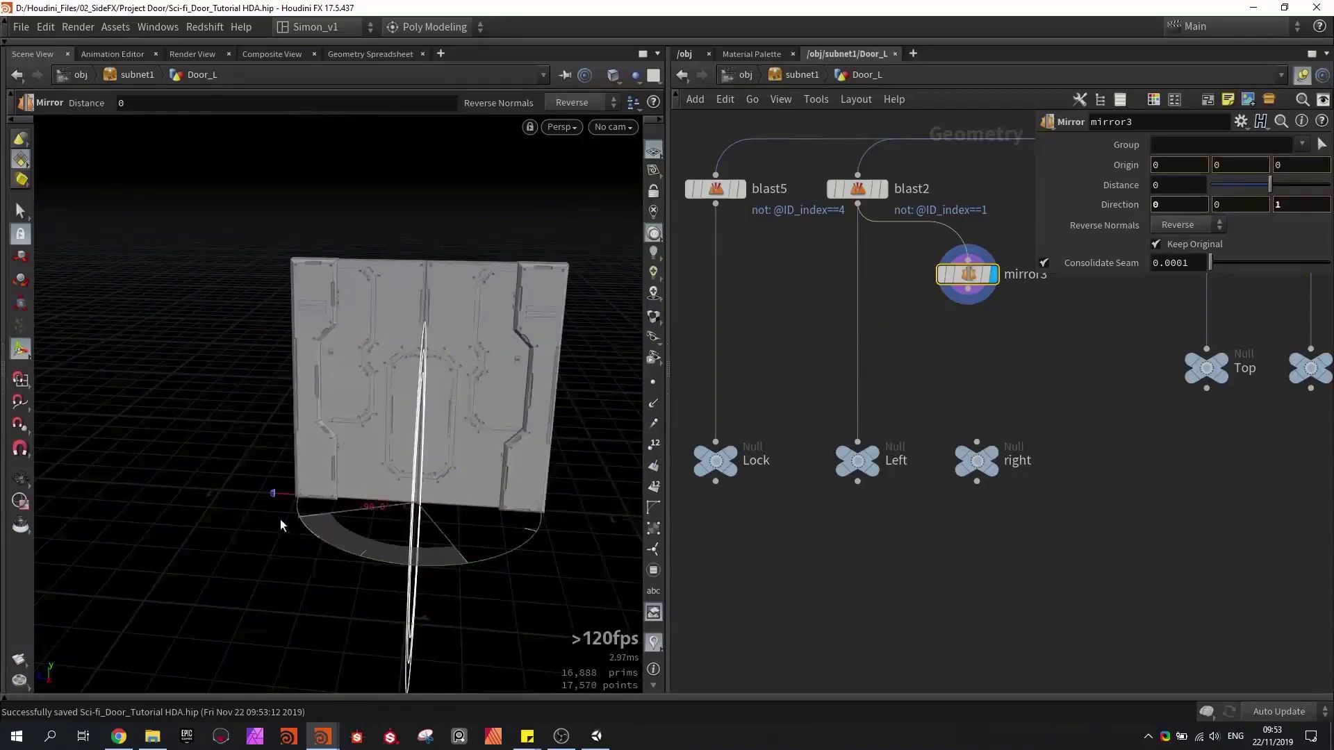
{"action": "left_click", "coordinate": [1181, 247]}
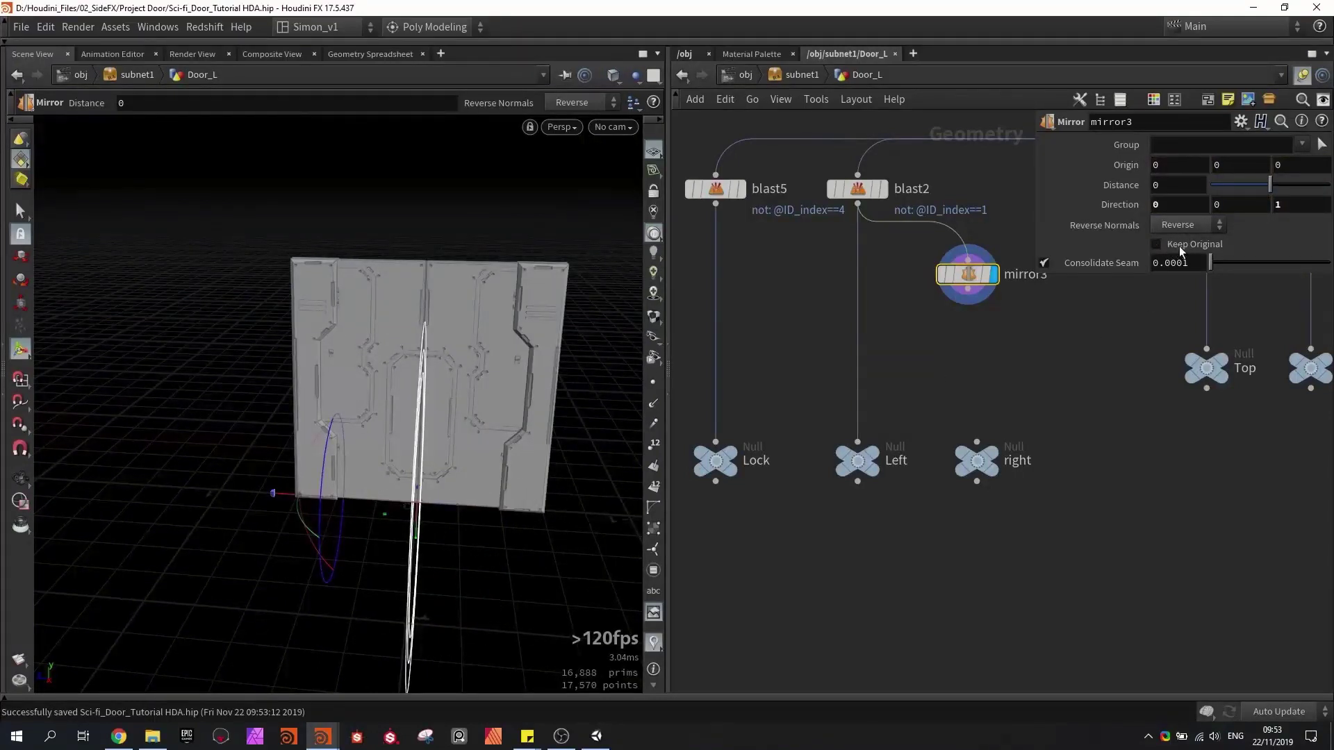
{"action": "left_click_drag", "start_coordinate": [968, 289], "coordinate": [977, 443]}
{"action": "key", "text": "ctrl+s"}
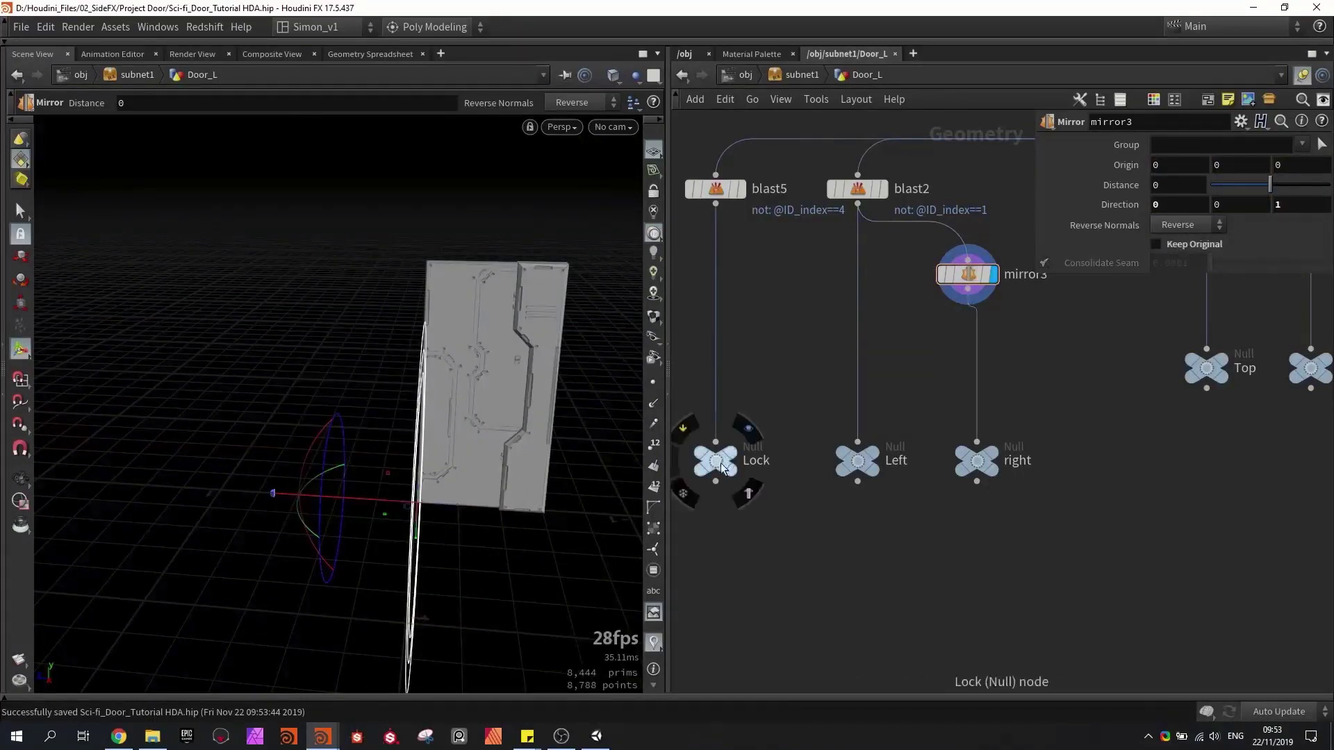
- Move Lock up under blast5, merge it with blast2 into the Left Null, and display Left and right in turn
{"action": "left_click_drag", "start_coordinate": [717, 464], "coordinate": [717, 395]}
{"action": "left_click_drag", "start_coordinate": [722, 294], "coordinate": [721, 287]}
{"action": "left_click_drag", "start_coordinate": [763, 352], "coordinate": [697, 247]}
{"action": "left_click_drag", "start_coordinate": [884, 281], "coordinate": [812, 166], "text": "shift"}
{"action": "left_click_drag", "start_coordinate": [857, 204], "coordinate": [858, 377], "text": "alt"}
{"action": "left_click", "coordinate": [803, 367]}
{"action": "left_click", "coordinate": [856, 441]}
{"action": "left_click", "coordinate": [890, 428]}
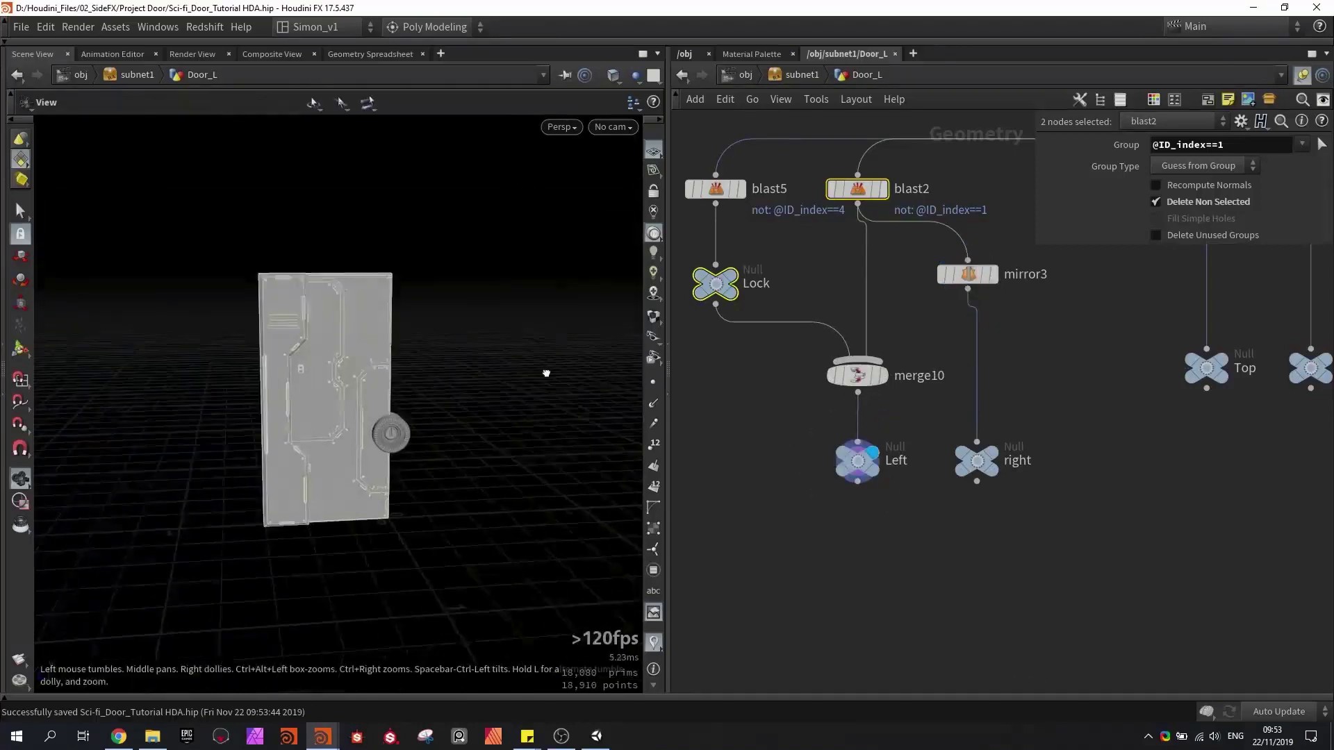
{"action": "left_click", "coordinate": [1009, 428]}
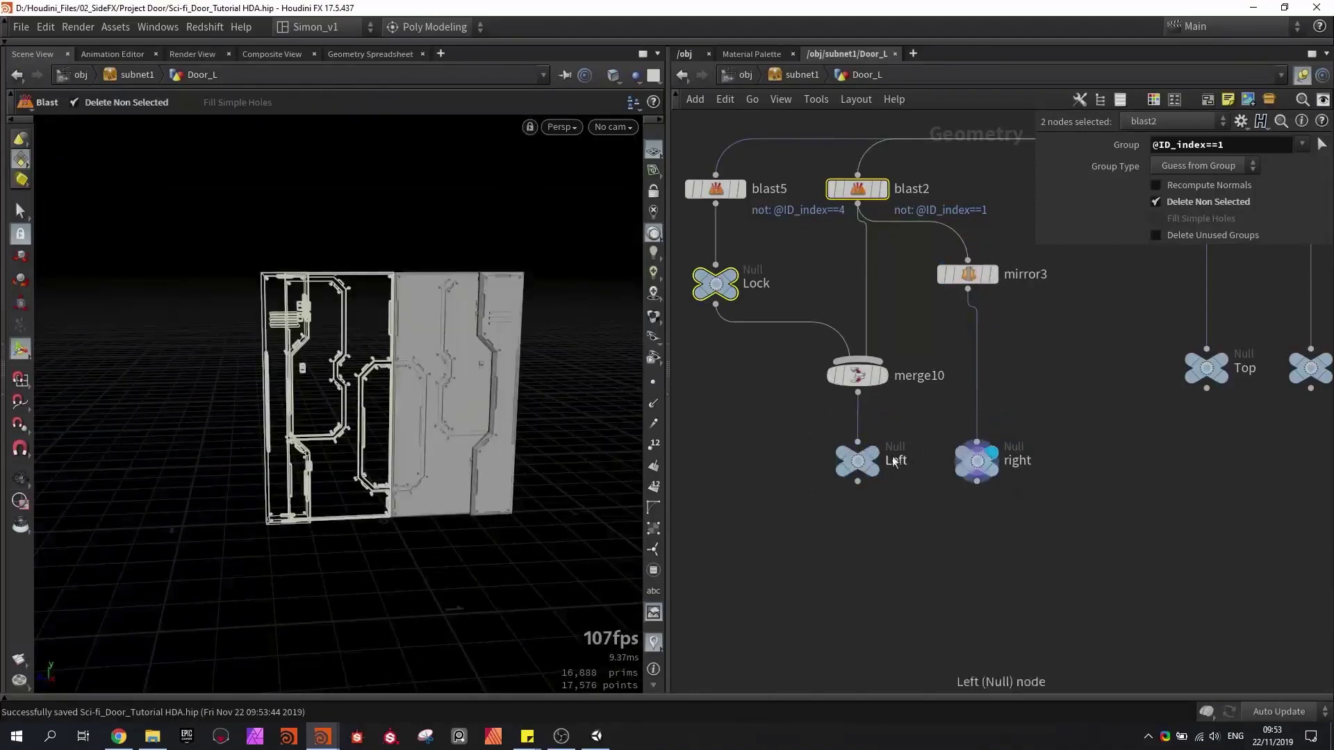
{"action": "left_click", "coordinate": [890, 428]}
- Move the Top and Sides Nulls level with the right Null and display Sides
{"action": "middle_click_drag", "start_coordinate": [1120, 468], "coordinate": [833, 410]}
{"action": "scroll", "coordinate": [833, 410], "scroll_direction": "down", "scroll_amount": 2}
{"action": "left_click_drag", "start_coordinate": [1007, 390], "coordinate": [902, 413]}
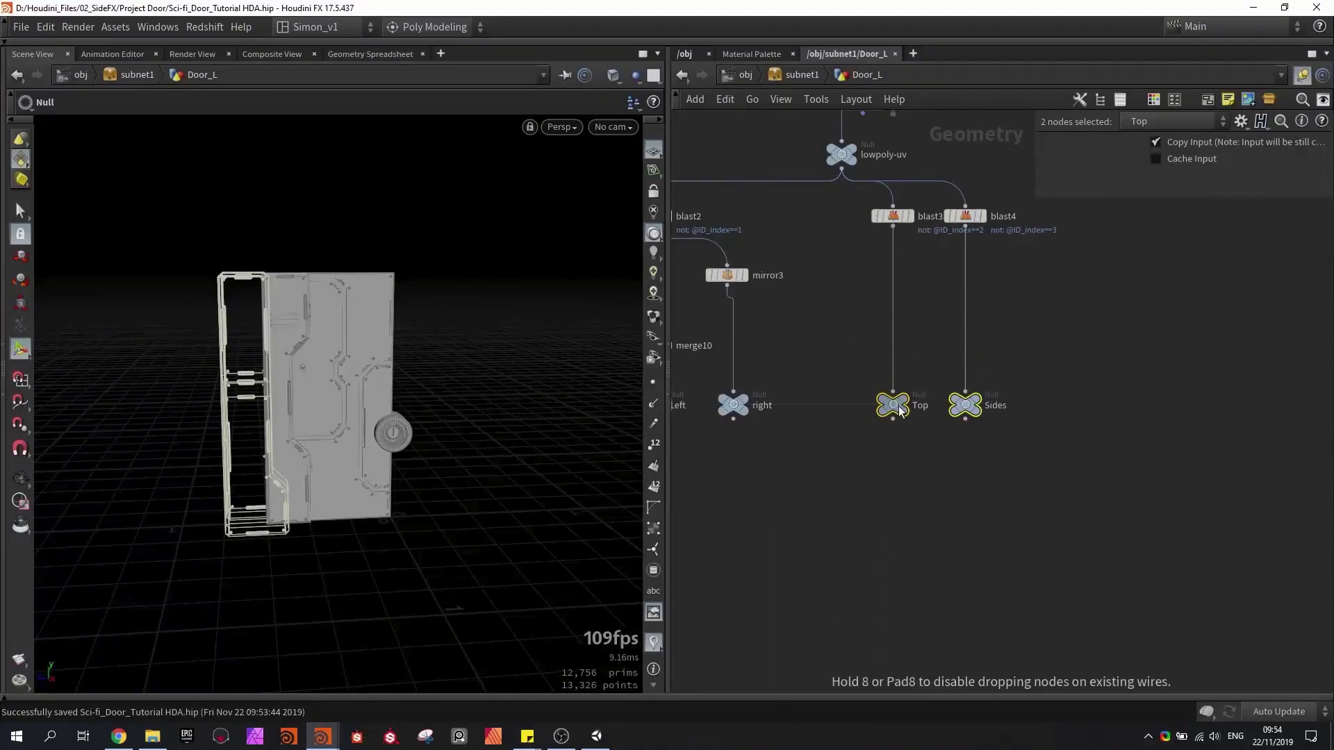
{"action": "left_click", "coordinate": [923, 359]}
{"action": "scroll", "coordinate": [983, 409], "scroll_direction": "up", "scroll_amount": 2}
{"action": "left_click", "coordinate": [988, 370]}
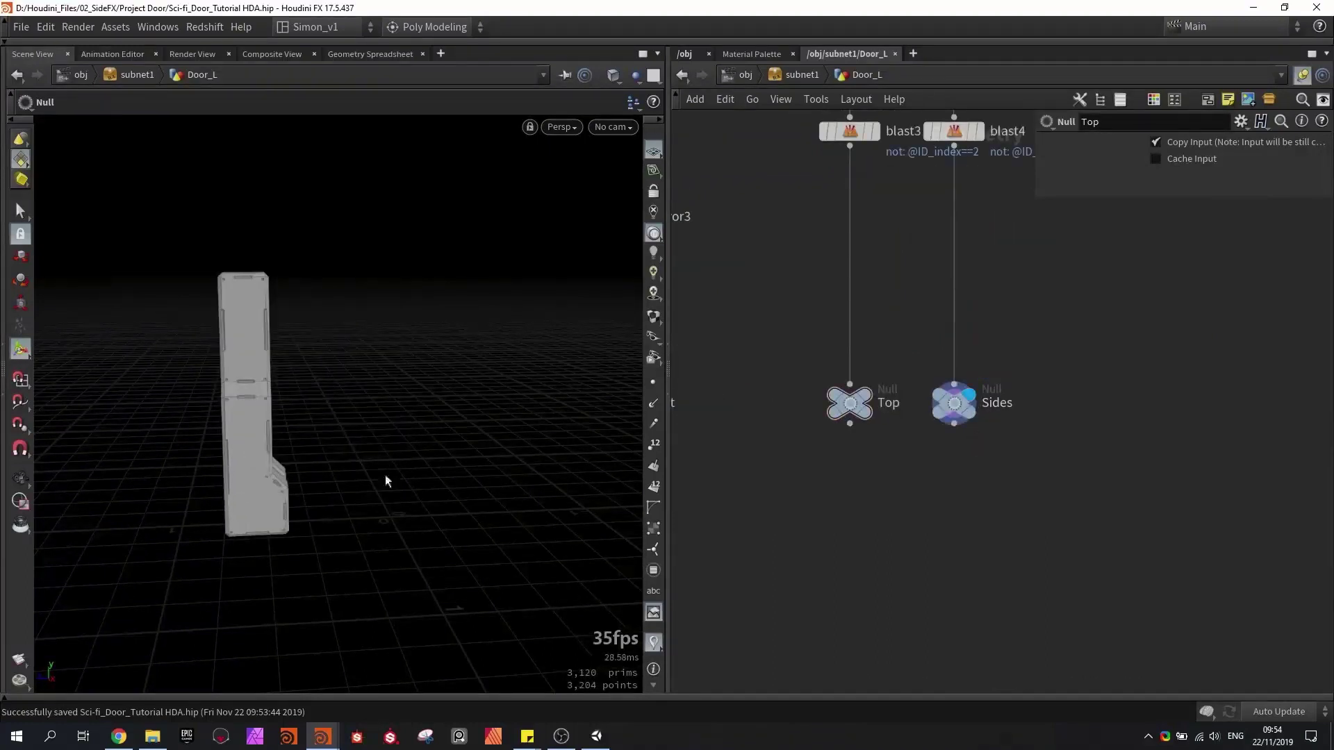
- Copy mirror3 onto the wire between blast4 and Sides, turn on Keep Original and save the scene
{"action": "middle_click_drag", "start_coordinate": [794, 324], "coordinate": [938, 359]}
{"action": "scroll", "coordinate": [928, 358], "scroll_direction": "down", "scroll_amount": 1}
{"action": "left_click_drag", "start_coordinate": [815, 274], "coordinate": [953, 289], "text": "alt"}
{"action": "left_click_drag", "start_coordinate": [952, 289], "coordinate": [1148, 307], "text": "alt"}
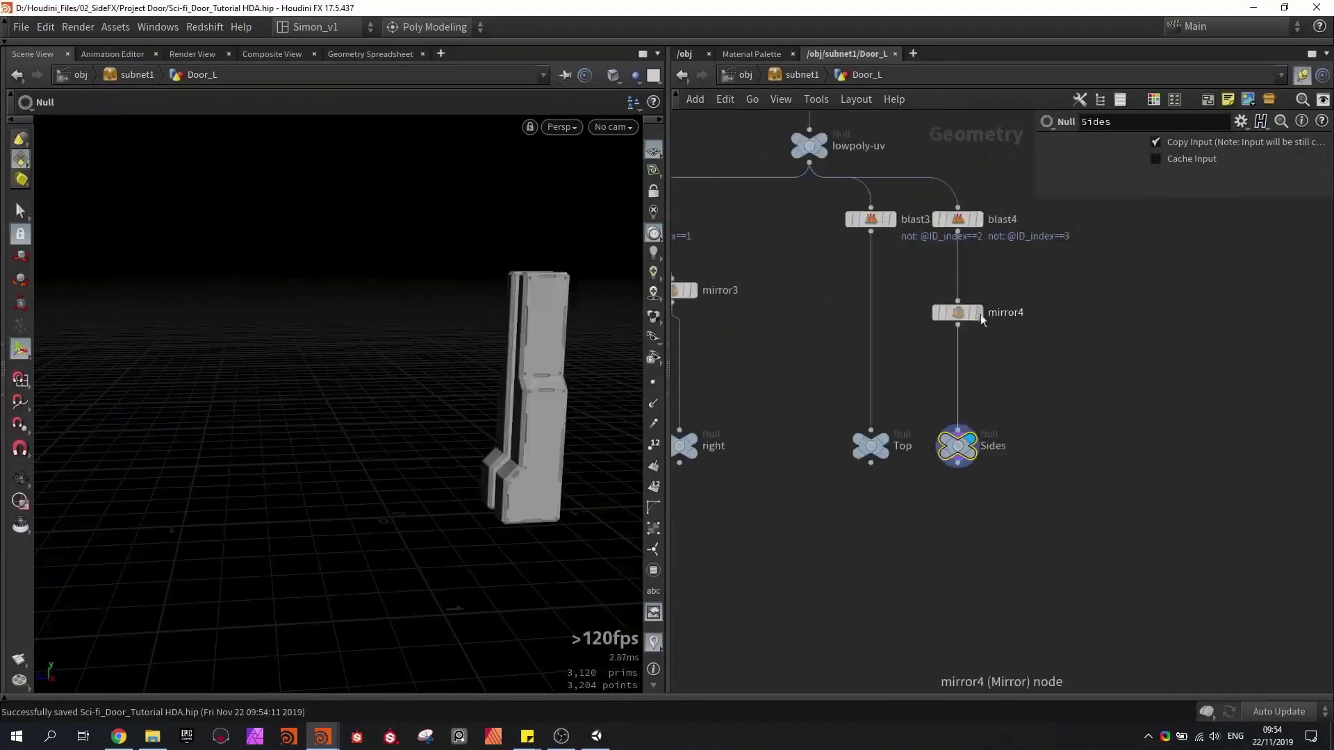
{"action": "left_click", "coordinate": [960, 317]}
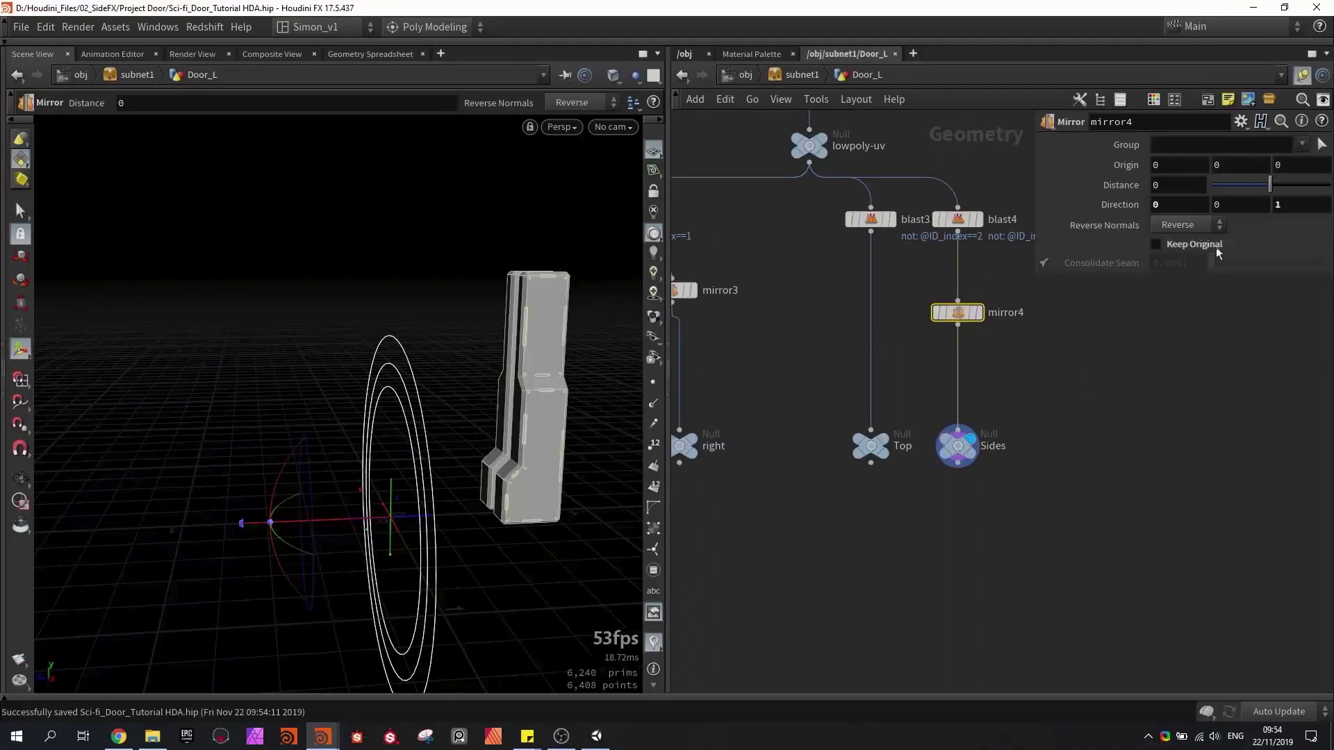
{"action": "left_click", "coordinate": [1126, 385]}
{"action": "key", "text": "ctrl+s"}
- Merge the Left, right, Top and Sides Nulls in a new Merge node below them and display it
{"action": "middle_click_drag", "start_coordinate": [1100, 377], "coordinate": [1149, 423]}
{"action": "scroll", "coordinate": [1149, 423], "scroll_direction": "down", "scroll_amount": 2}
{"action": "scroll", "coordinate": [1136, 430], "scroll_direction": "up", "scroll_amount": 1}
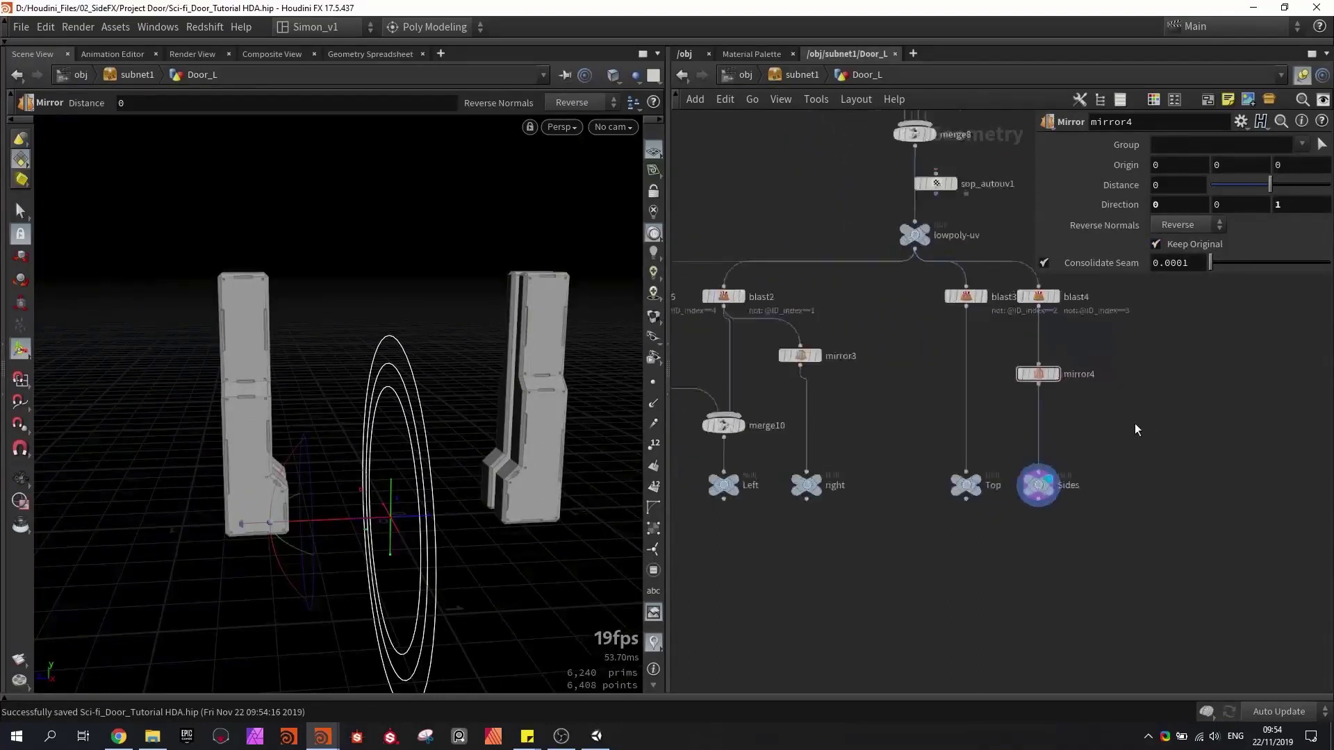
{"action": "middle_click_drag", "start_coordinate": [763, 448], "coordinate": [858, 424]}
{"action": "scroll", "coordinate": [857, 424], "scroll_direction": "down", "scroll_amount": 1}
{"action": "left_click_drag", "start_coordinate": [1145, 505], "coordinate": [813, 438]}
{"action": "left_click_drag", "start_coordinate": [894, 470], "coordinate": [947, 583], "text": "alt"}
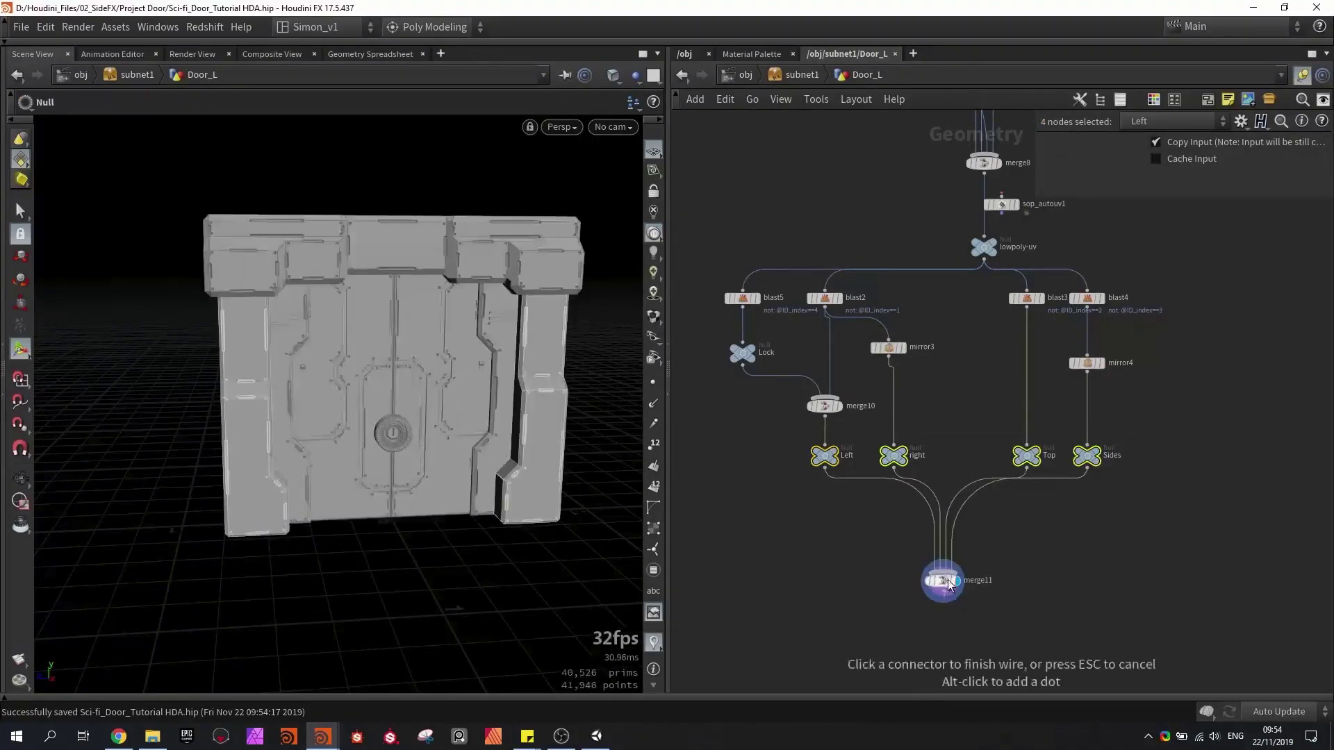
{"action": "scroll", "coordinate": [947, 613], "scroll_direction": "up", "scroll_amount": 3}
{"action": "key", "text": "Escape"}
- Compare the geometry of mirror4, lowpoly-uv and the right Null by displaying each in turn
{"action": "left_click_drag", "start_coordinate": [450, 407], "coordinate": [391, 452], "text": "alt"}
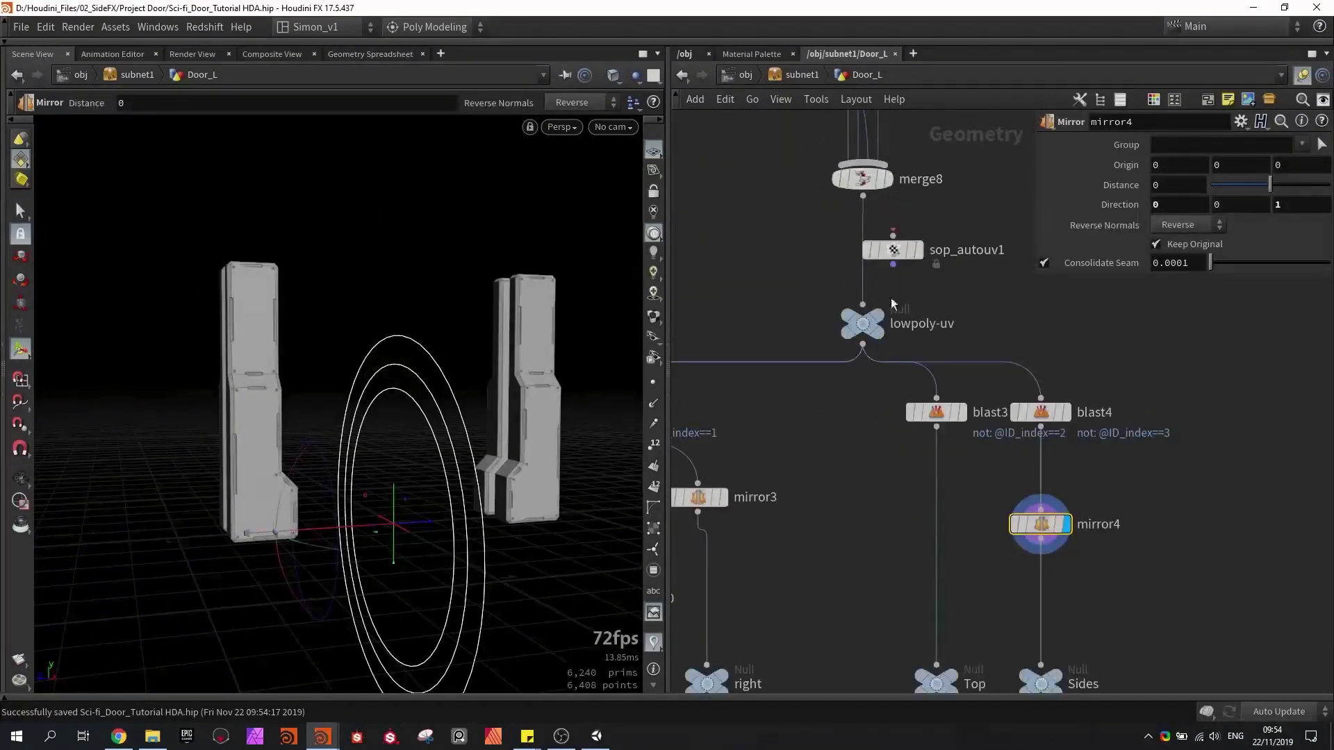
{"action": "left_click", "coordinate": [864, 321]}
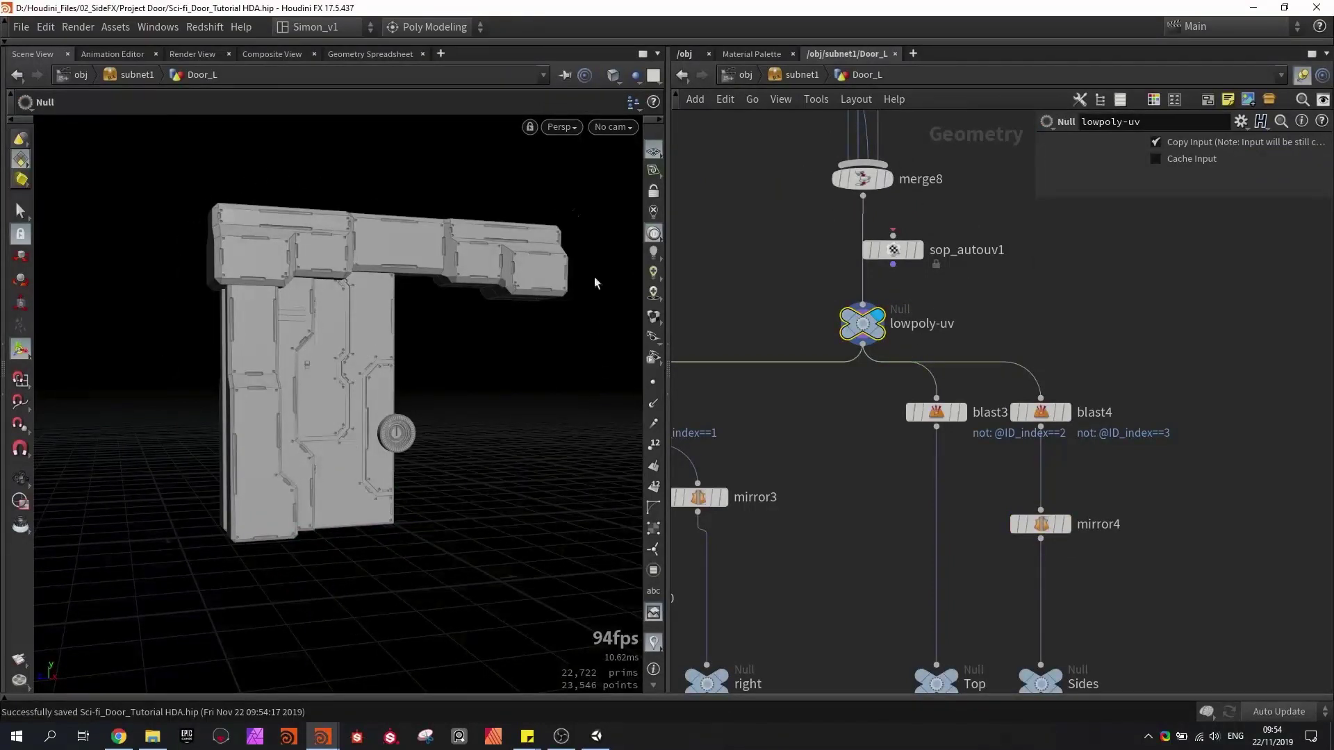
{"action": "left_click", "coordinate": [1067, 524]}
{"action": "left_click", "coordinate": [1033, 524]}
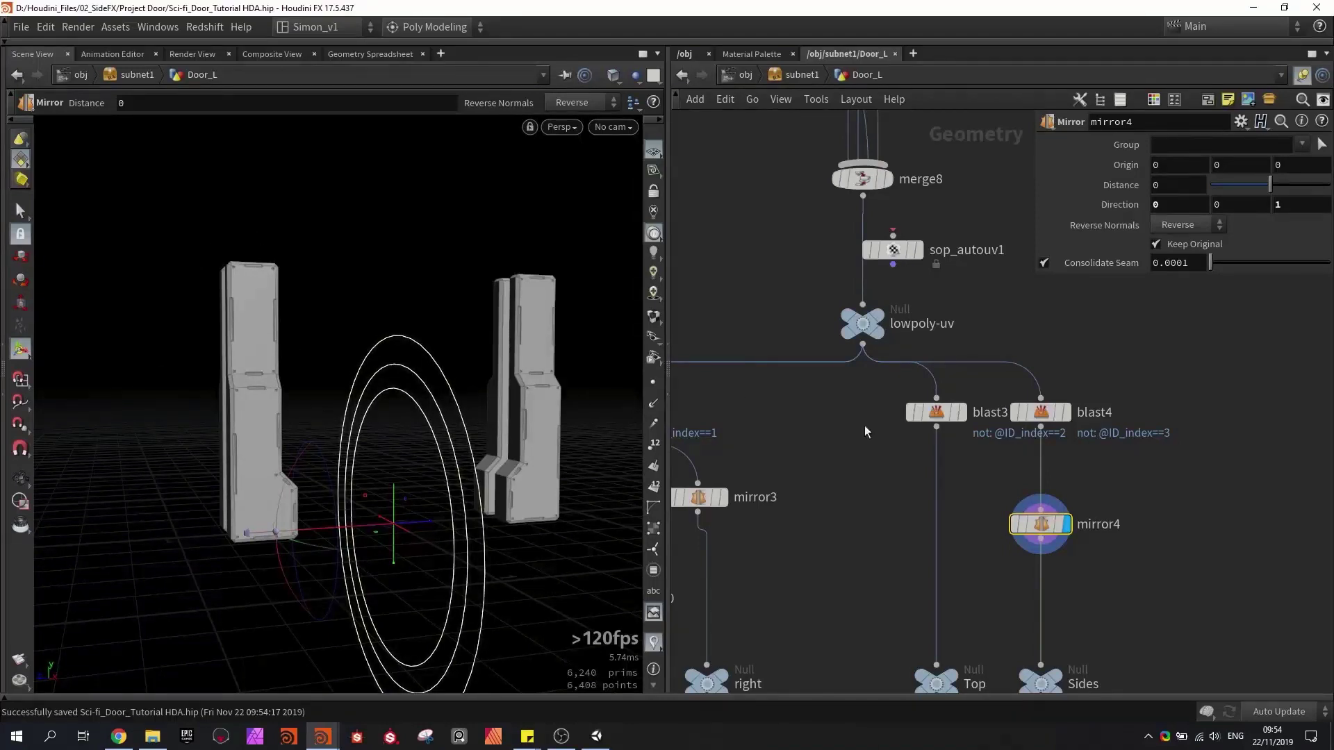
{"action": "middle_click_drag", "start_coordinate": [862, 440], "coordinate": [1119, 355]}
{"action": "left_click", "coordinate": [978, 589]}
{"action": "left_click", "coordinate": [963, 598]}
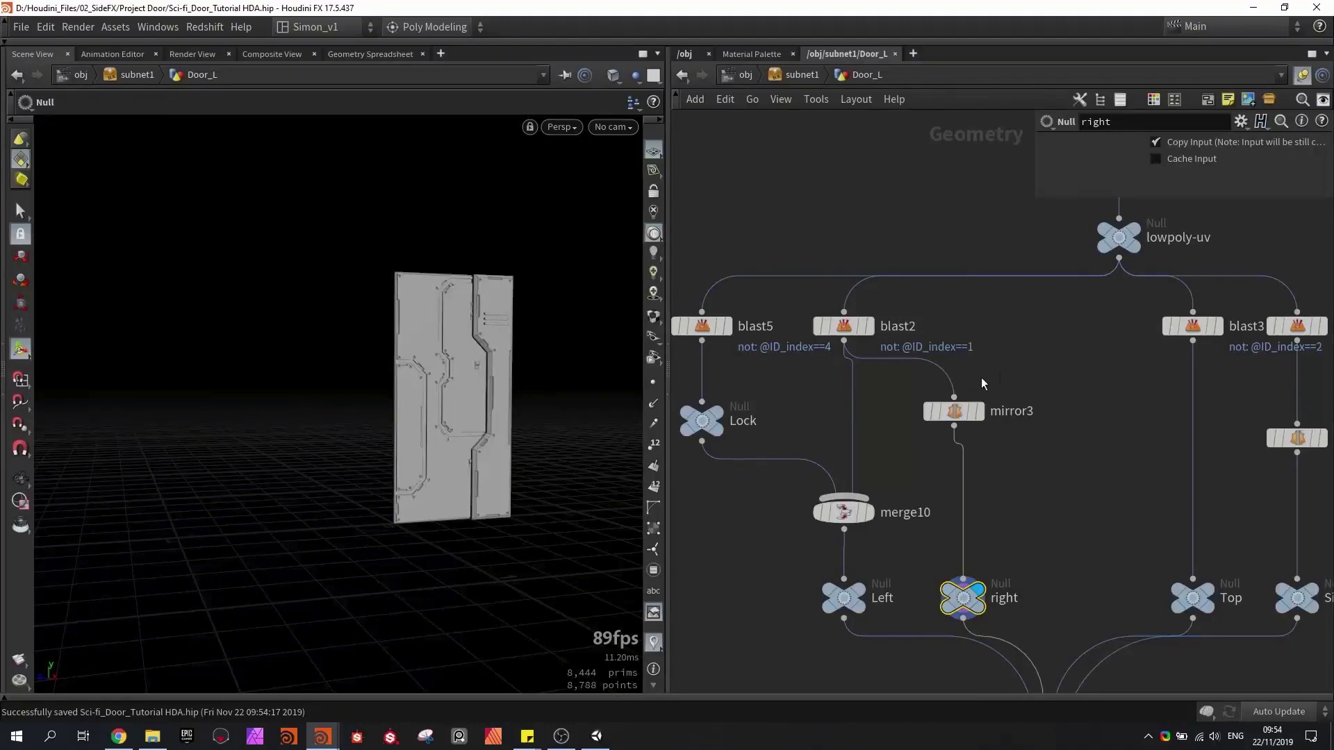
- Box-select one half of the lowpoly-uv door's thickness, inspect it from several angles, then display Left and return to the subnet1 level
{"action": "middle_click_drag", "start_coordinate": [1086, 357], "coordinate": [933, 403]}
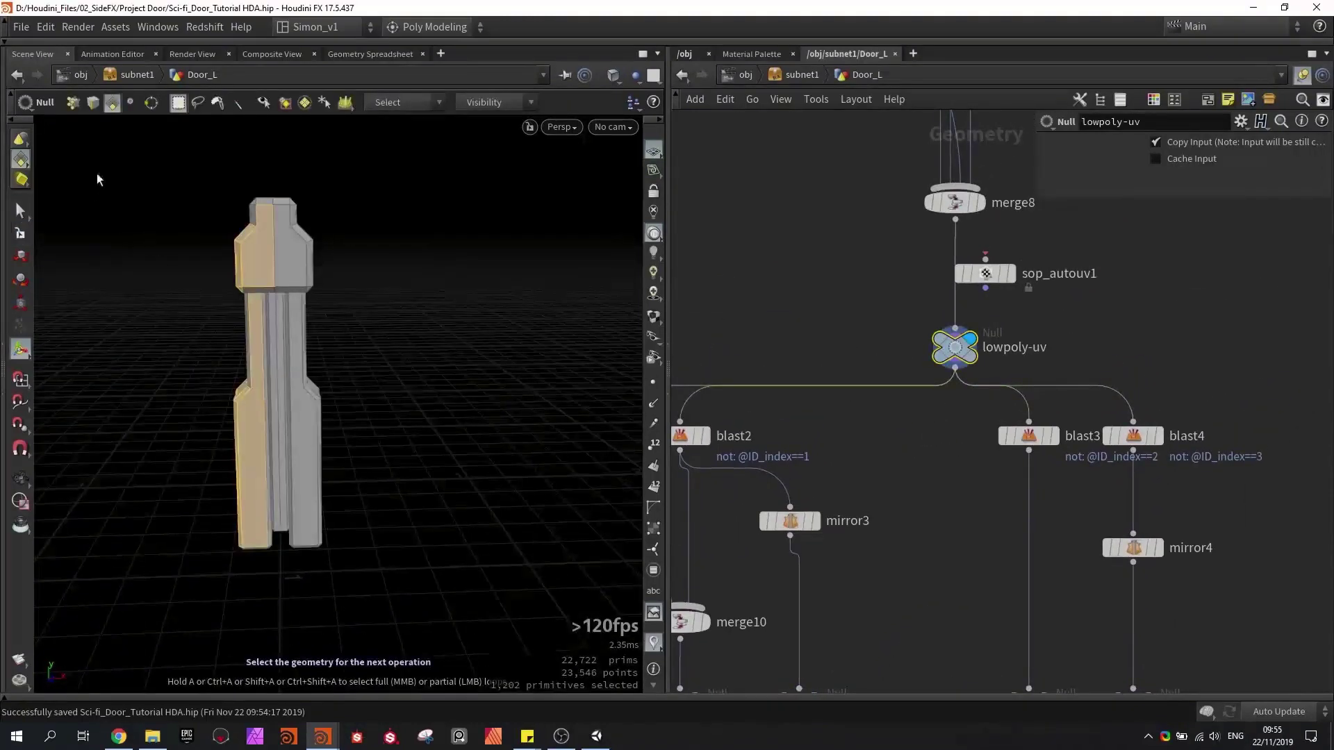
{"action": "left_click_drag", "start_coordinate": [101, 169], "coordinate": [276, 581]}
{"action": "left_click_drag", "start_coordinate": [261, 215], "coordinate": [239, 244], "text": "alt"}
{"action": "mouse_move", "coordinate": [301, 214]}
{"action": "left_mouse_down", "text": "alt"}
{"action": "mouse_move", "coordinate": [265, 217]}
{"action": "mouse_move", "coordinate": [275, 214]}
{"action": "left_mouse_up", "text": "alt"}
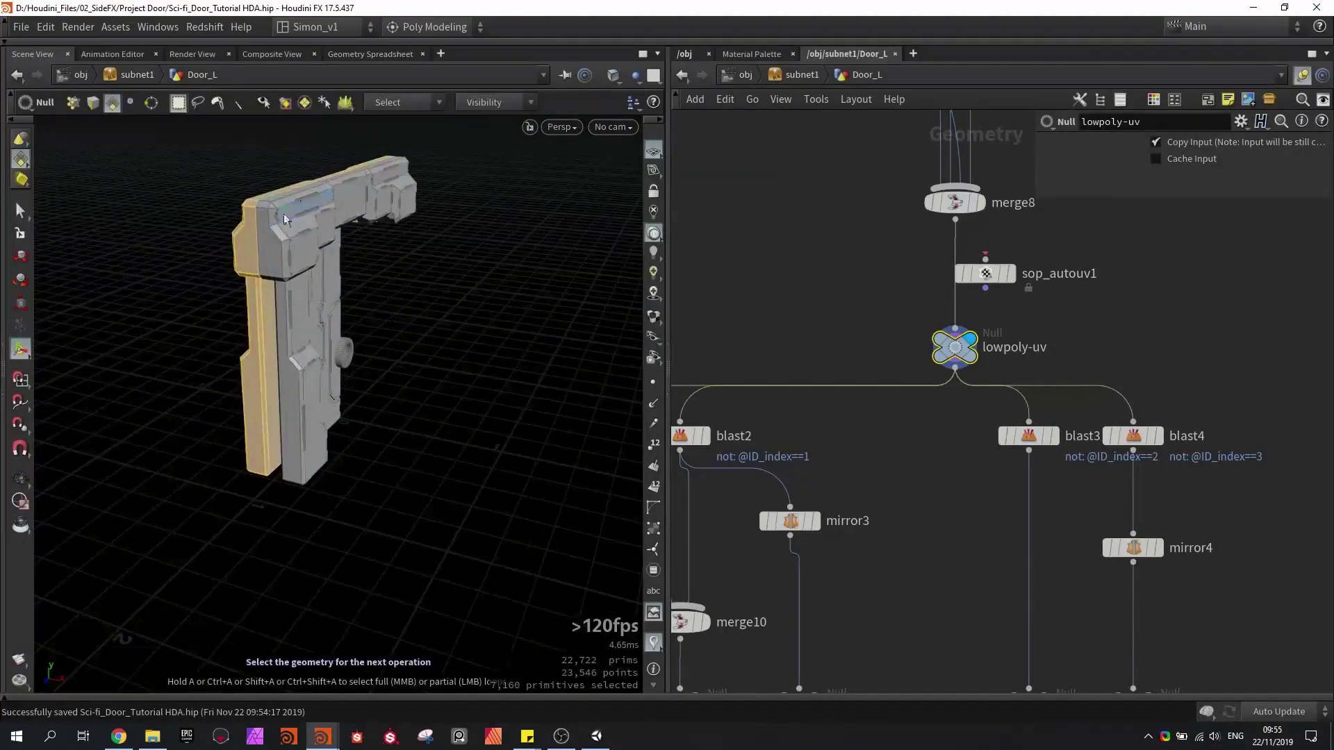
{"action": "mouse_move", "coordinate": [335, 270]}
{"action": "left_mouse_down", "text": "alt"}
{"action": "mouse_move", "coordinate": [250, 289]}
{"action": "mouse_move", "coordinate": [209, 278]}
{"action": "mouse_move", "coordinate": [345, 269]}
{"action": "mouse_move", "coordinate": [334, 285]}
{"action": "left_mouse_up", "text": "alt"}
{"action": "left_click_drag", "start_coordinate": [495, 276], "coordinate": [402, 289], "text": "alt"}
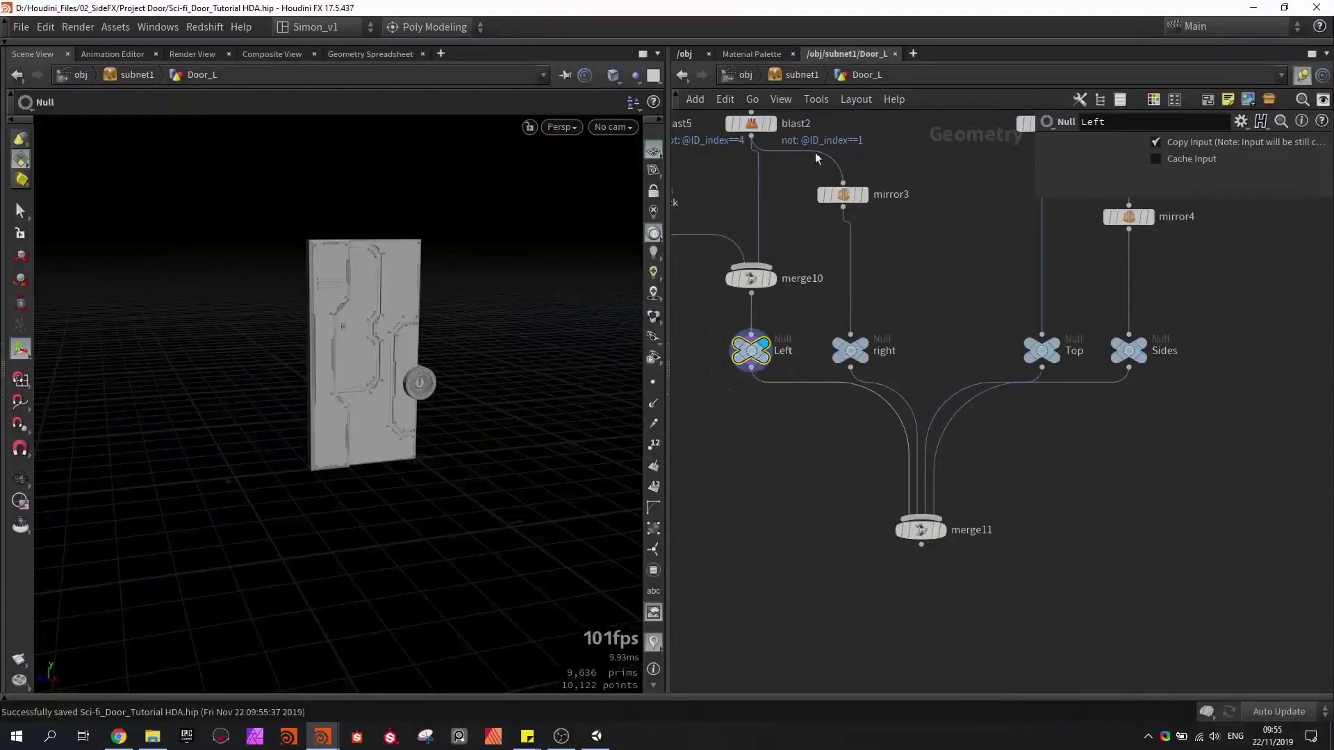
{"action": "left_click", "coordinate": [802, 75]}
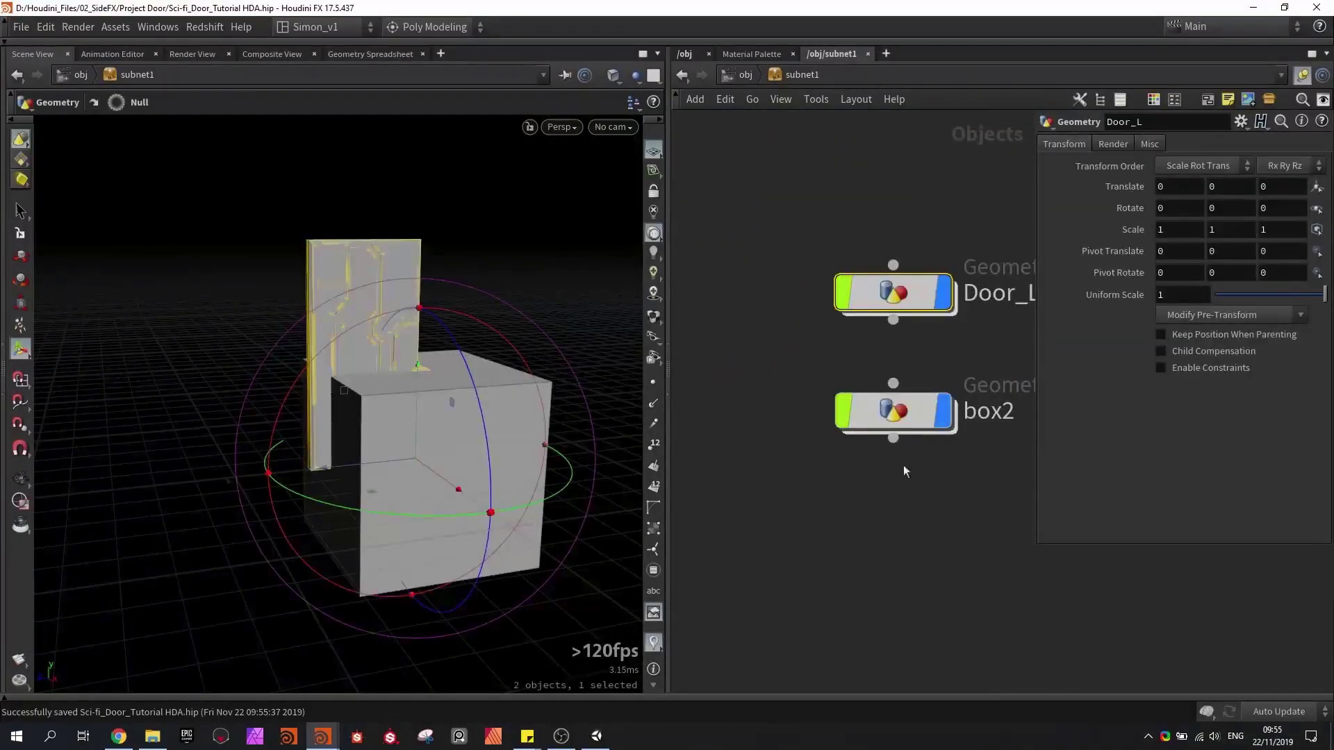
- Add a new Geometry object below Door_L and name it Door_R
{"action": "scroll", "coordinate": [844, 331], "scroll_direction": "up", "scroll_amount": 3}
{"action": "left_click", "coordinate": [845, 332]}
{"action": "key", "text": "Tab"}
{"action": "type", "text": "geo"}
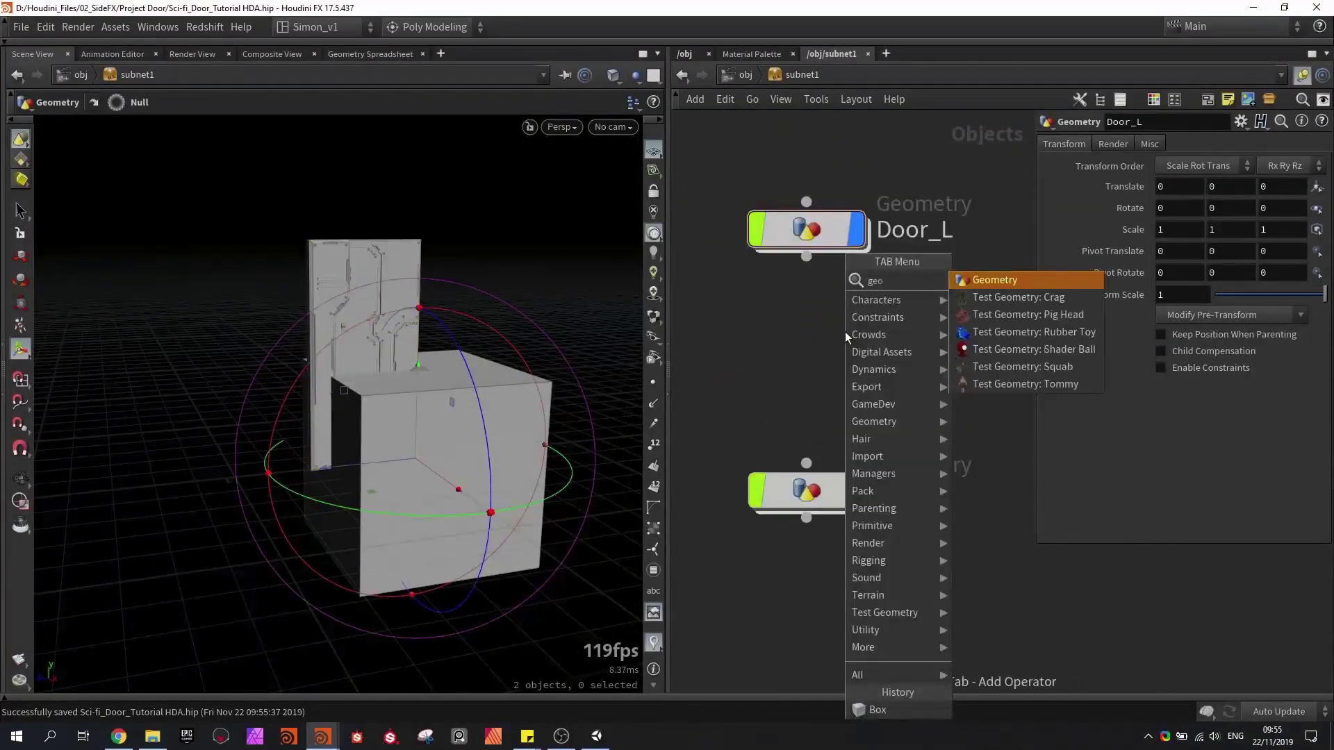
{"action": "key", "text": "Return"}
{"action": "left_click", "coordinate": [816, 318]}
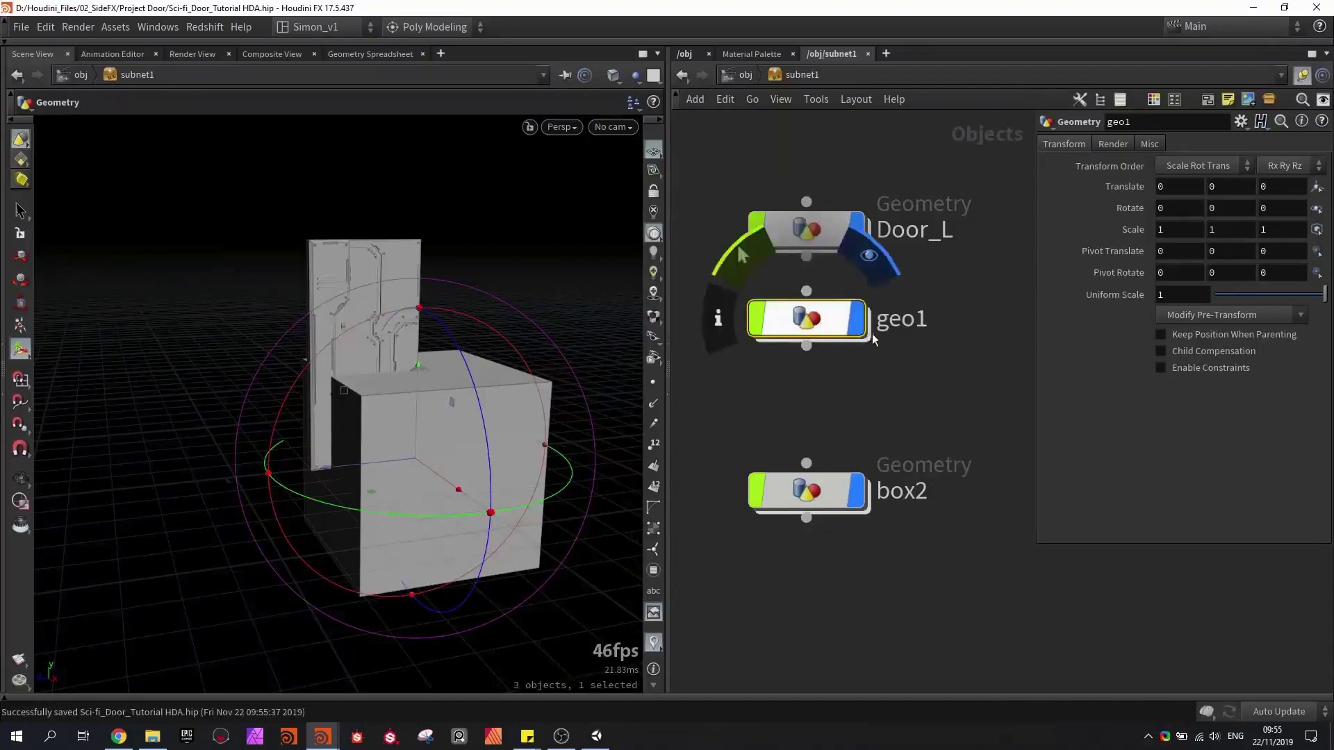
{"action": "double_click", "coordinate": [884, 321]}
{"action": "type", "text": "Door"}
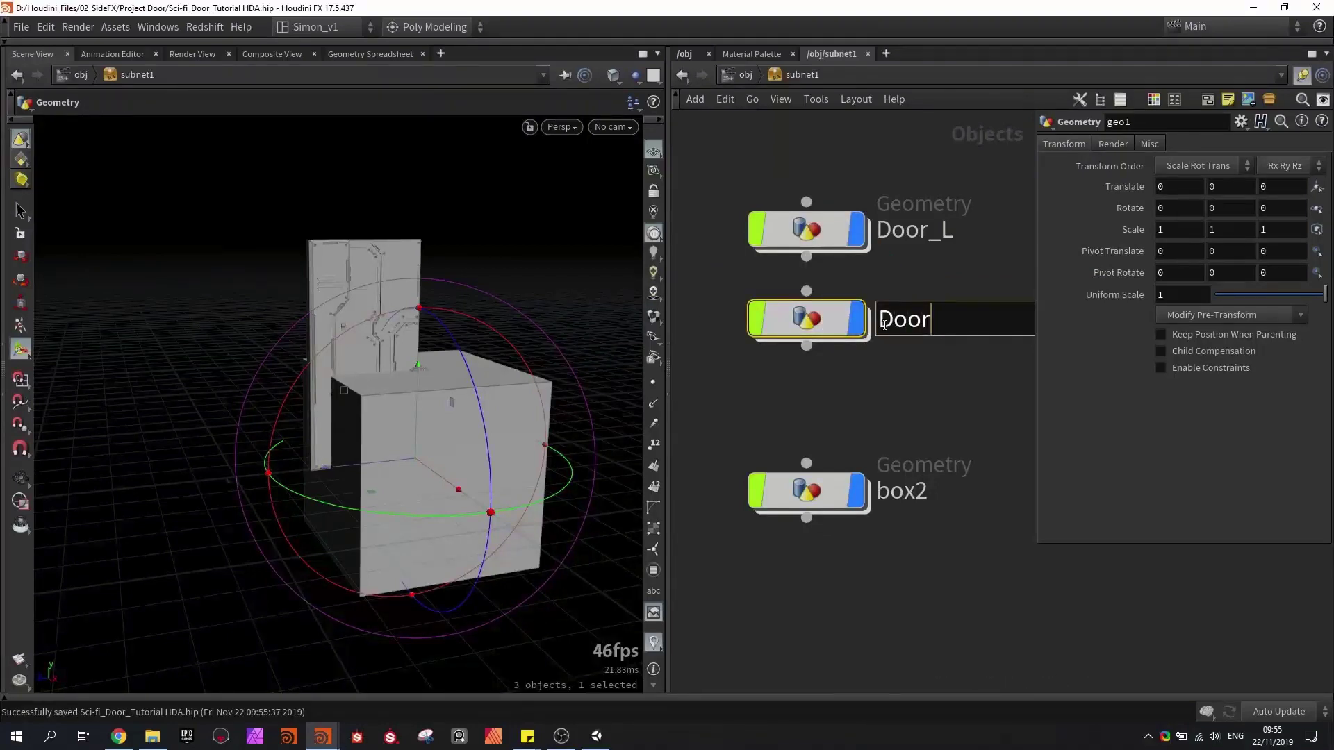
{"action": "type", "text": "_R"}
{"action": "key", "text": "Return"}
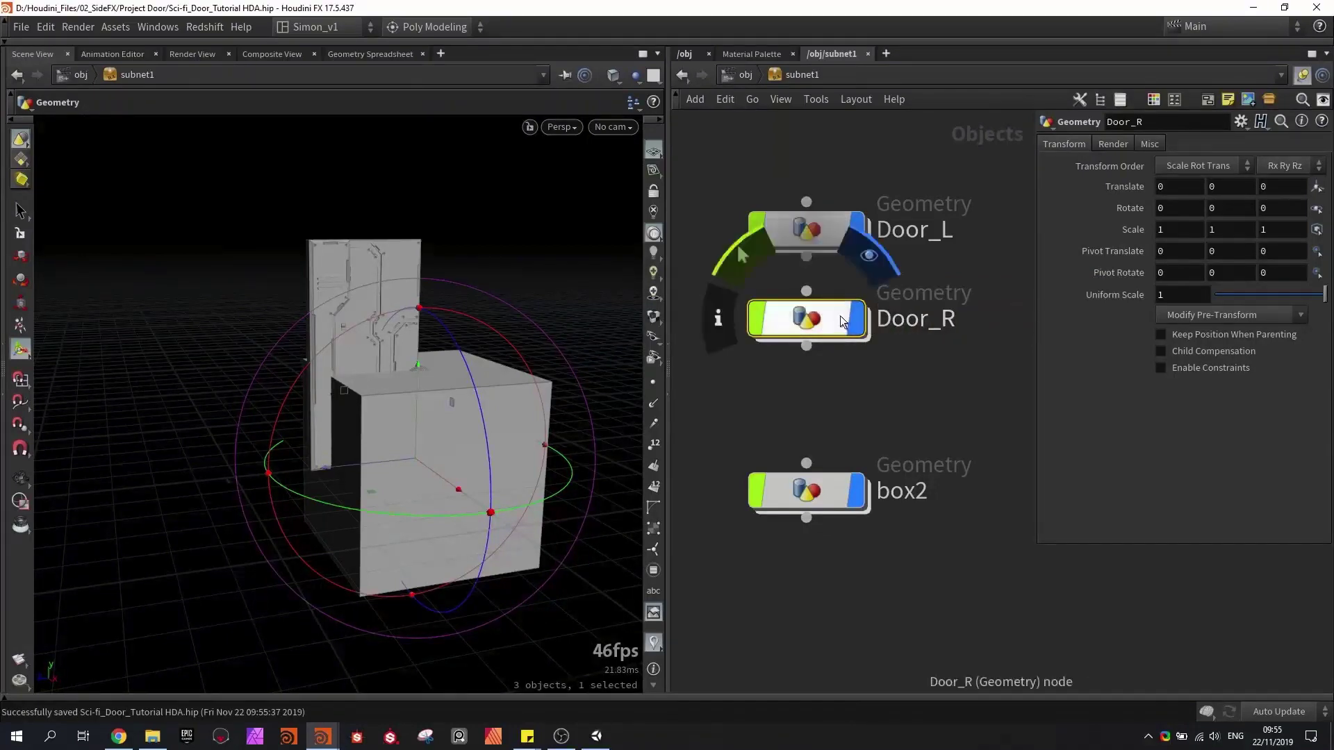
- Duplicate Door_R just below itself and name the copy Door_Frame
{"action": "left_click_drag", "start_coordinate": [806, 332], "coordinate": [803, 410], "text": "alt"}
{"action": "double_click", "coordinate": [919, 398]}
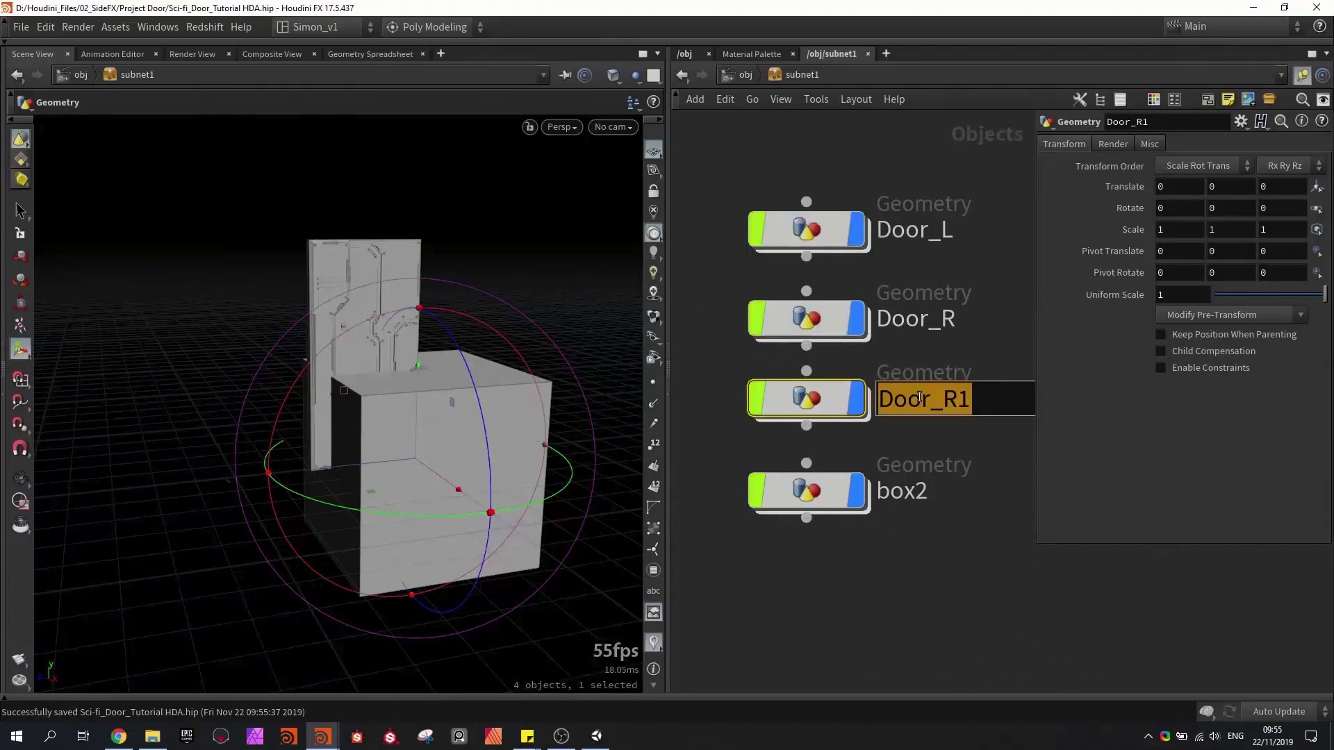
{"action": "type", "text": "Door_"}
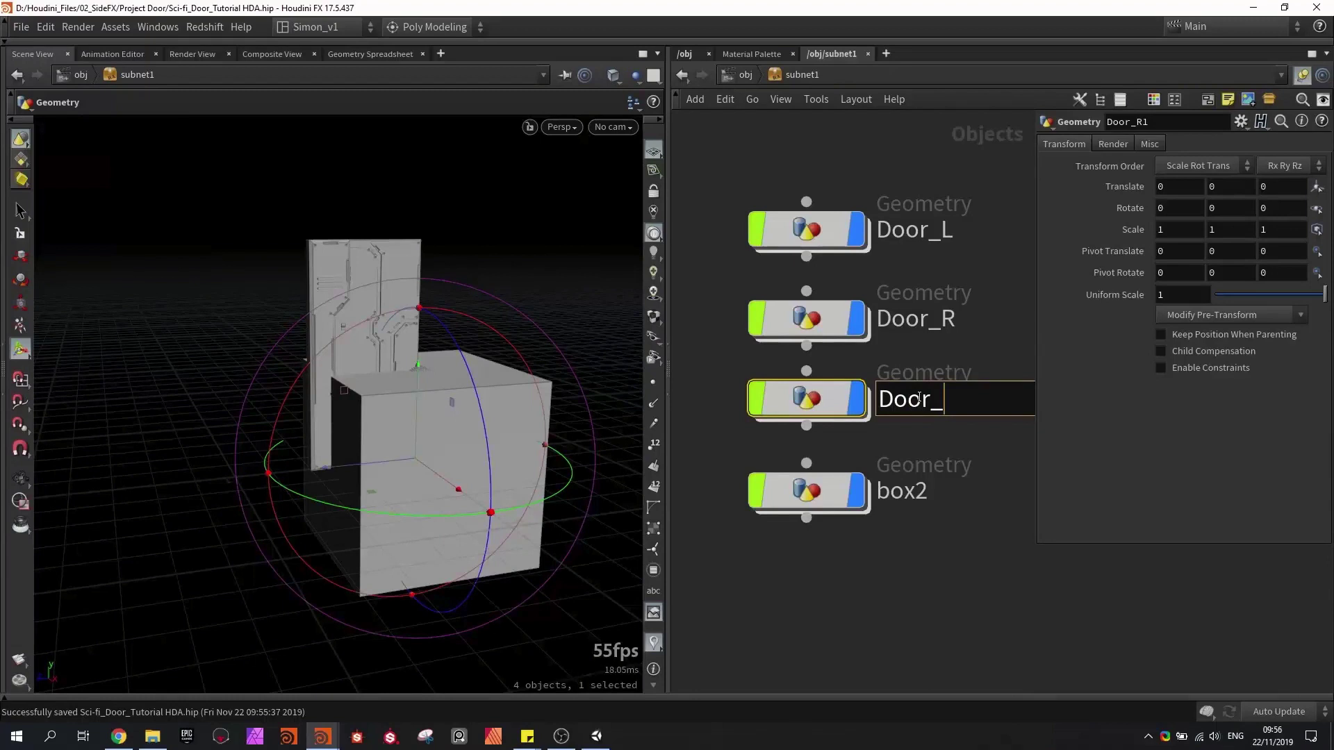
{"action": "type", "text": "Frame"}
{"action": "key", "text": "Return"}
- Delete the box2 object from subnet1
{"action": "scroll", "coordinate": [948, 505], "scroll_direction": "down", "scroll_amount": 1}
{"action": "left_click_drag", "start_coordinate": [954, 516], "coordinate": [756, 431]}
{"action": "key", "text": "Delete"}
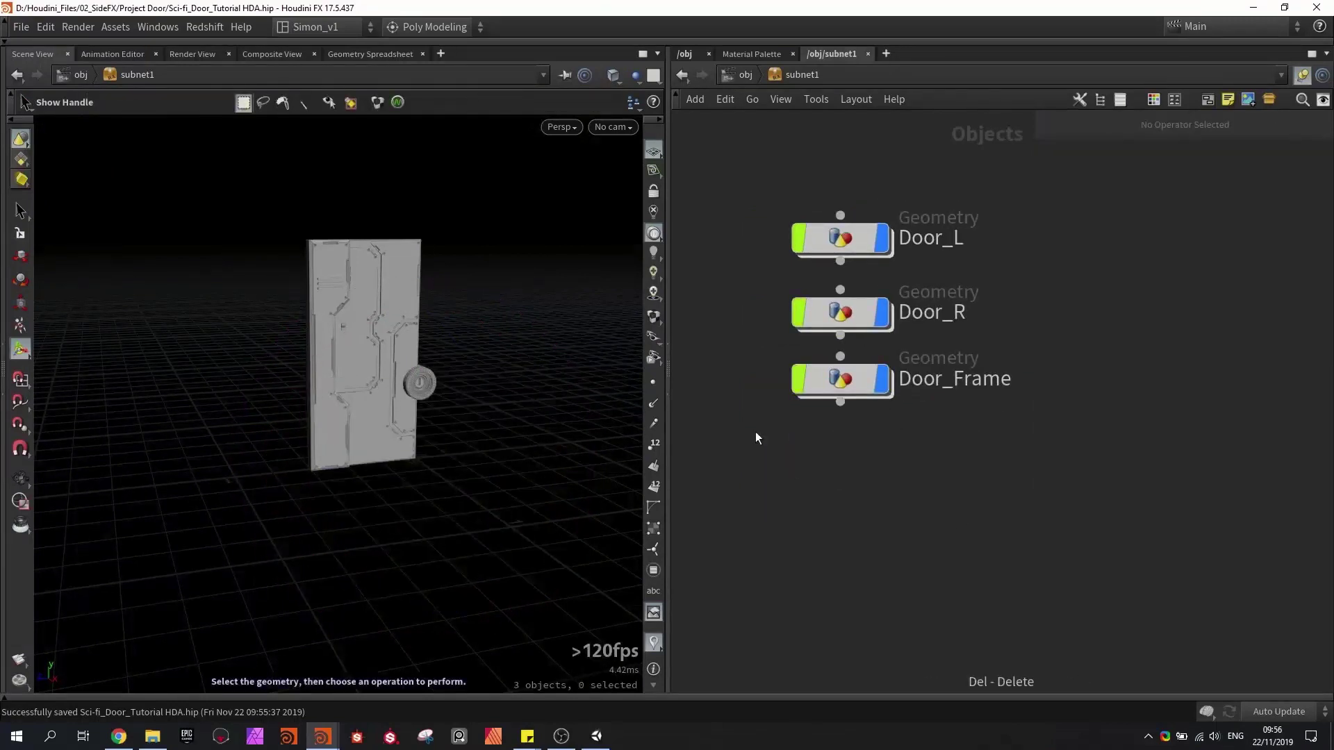
- Go inside Door_R and place an Object Merge node in its empty network
{"action": "double_click", "coordinate": [853, 318]}
{"action": "key", "text": "Tab"}
{"action": "type", "text": "o"}
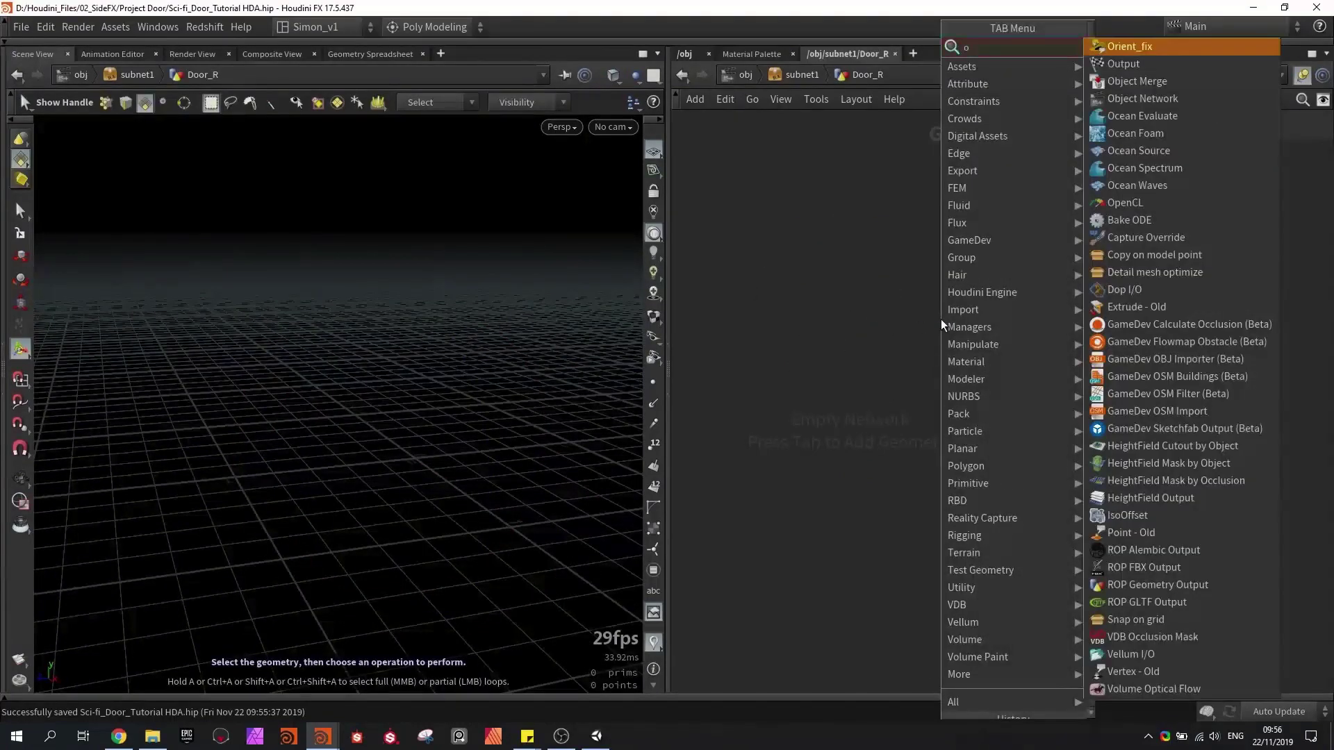
{"action": "type", "text": "bj"}
{"action": "key", "text": "Return"}
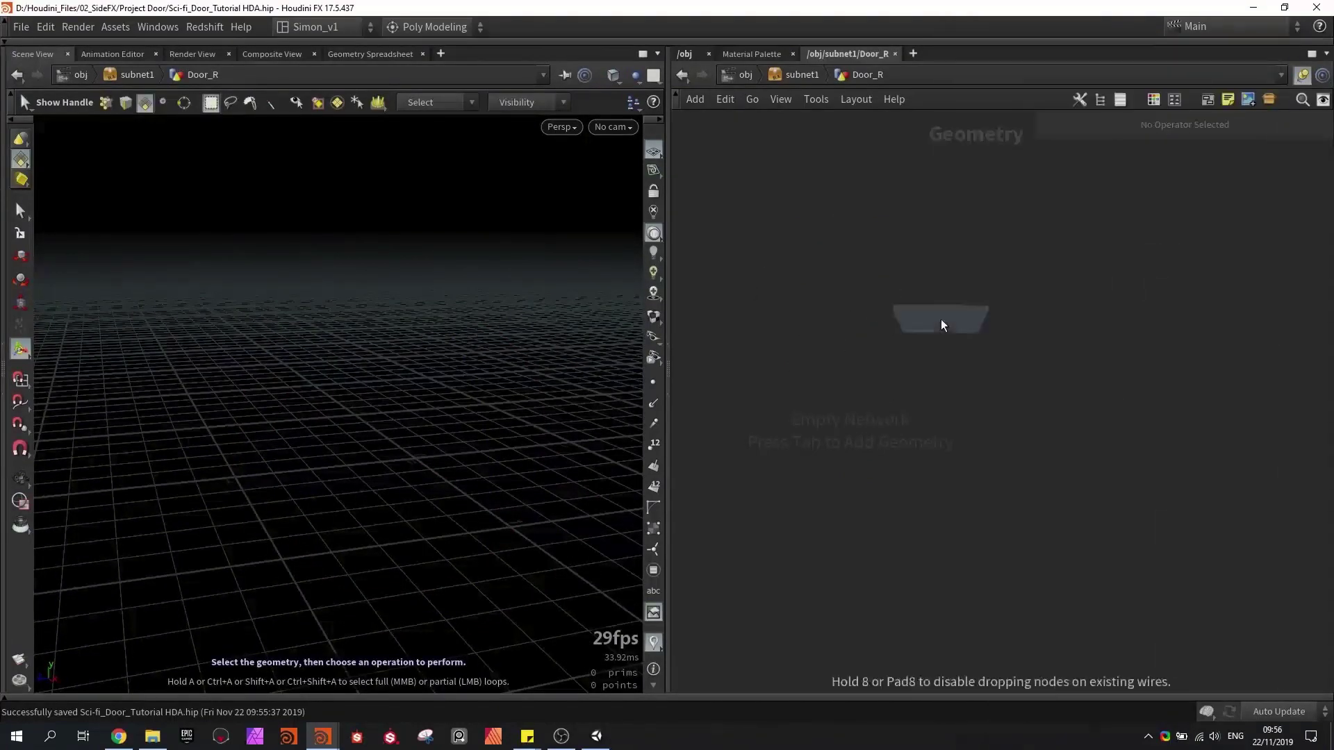
{"action": "left_click", "coordinate": [942, 324]}
- Set Object 1 of the Object Merge to the right Null inside Door_L, filtering the operator list by "right"
{"action": "left_click", "coordinate": [1300, 187]}
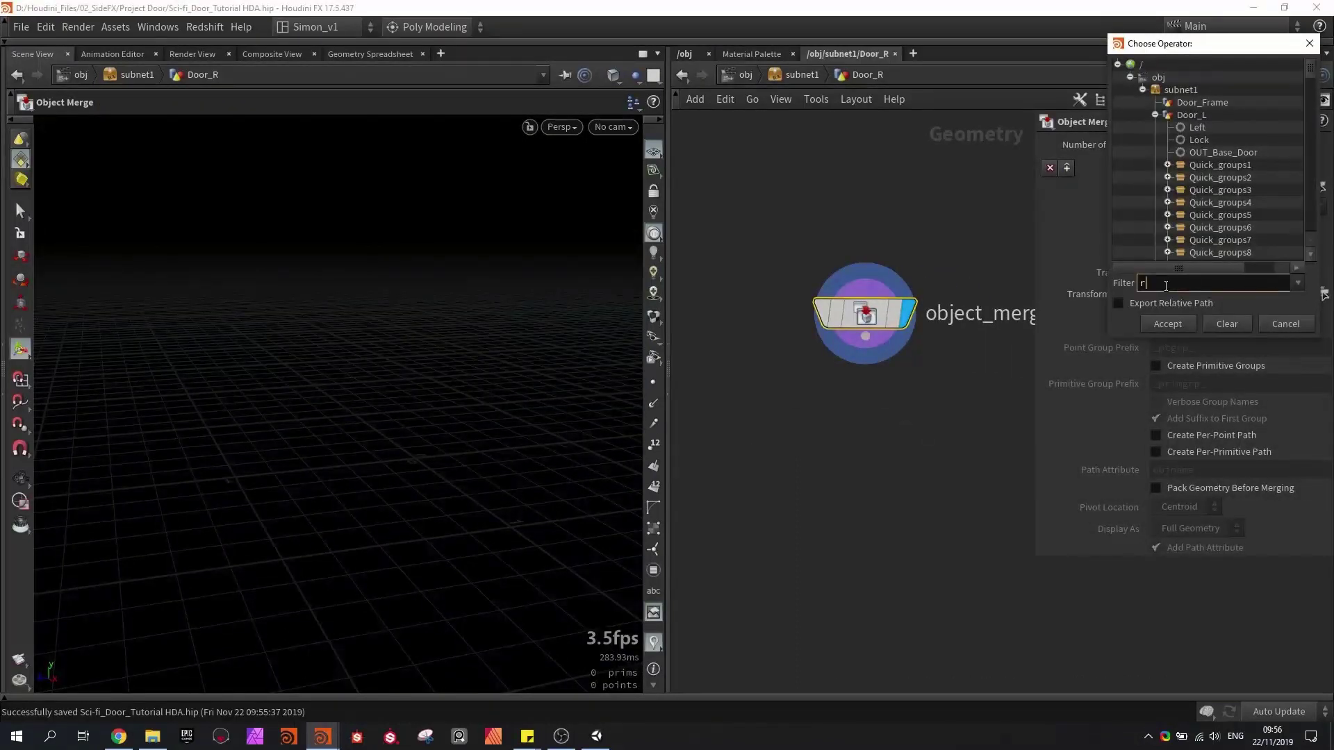
{"action": "key", "text": "Return"}
{"action": "left_click", "coordinate": [1200, 116]}
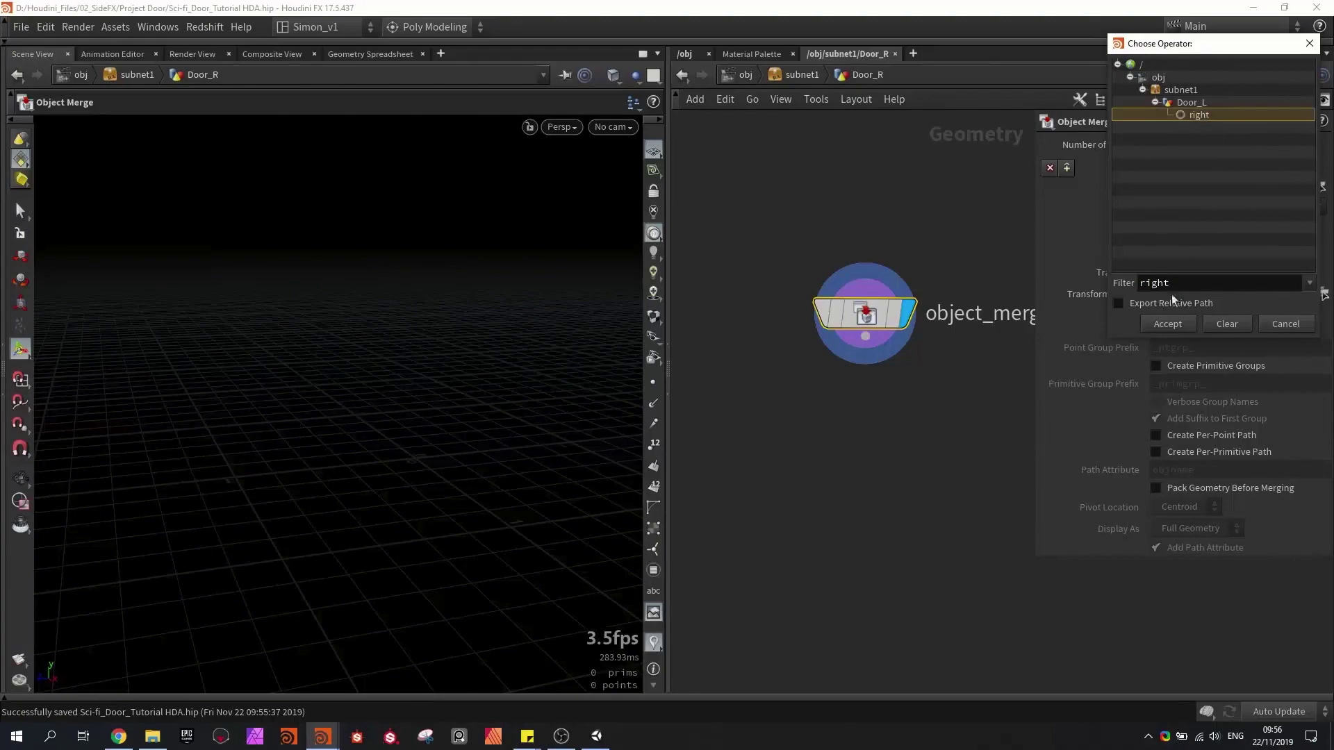
{"action": "left_click", "coordinate": [1172, 326]}
{"action": "left_click_drag", "start_coordinate": [424, 406], "coordinate": [467, 348], "text": "alt"}
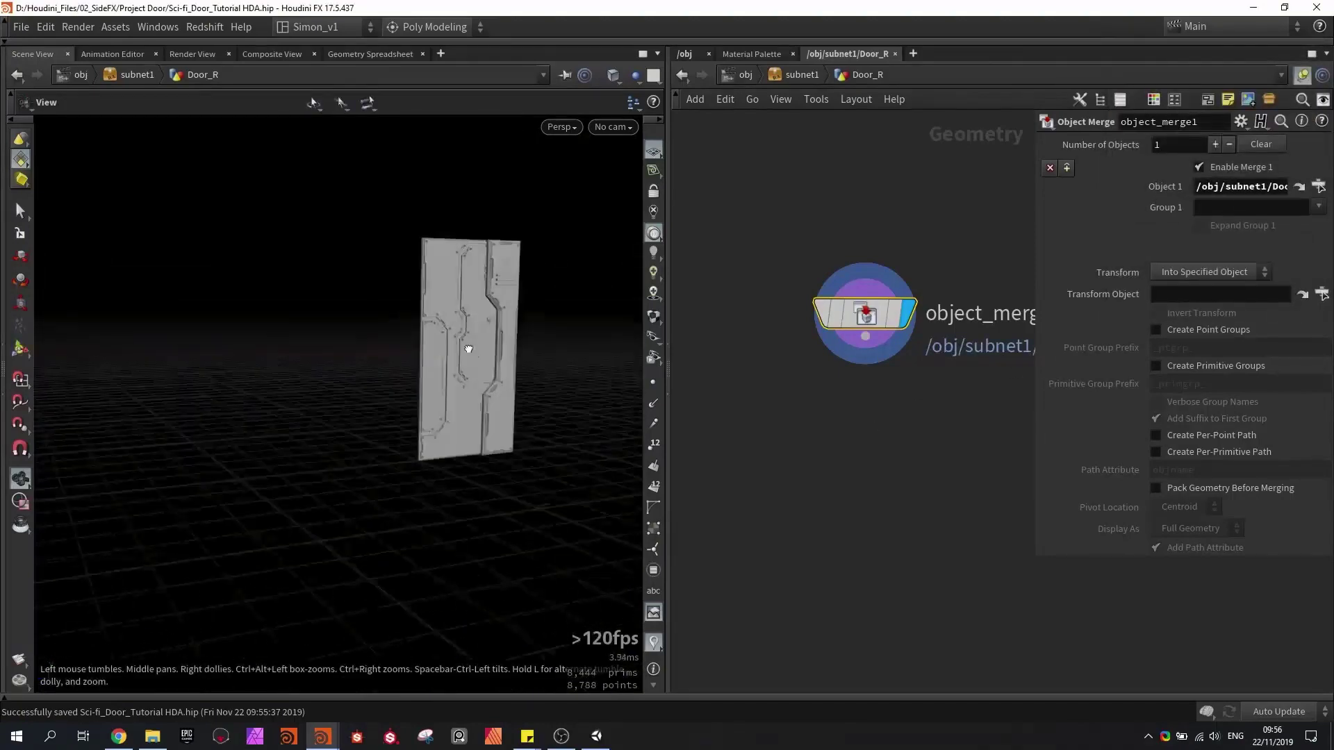
- Add a Null named Right below the Object Merge and return to the subnet1 level
{"action": "middle_click_drag", "start_coordinate": [880, 434], "coordinate": [862, 394]}
{"action": "key", "text": "Tab"}
{"action": "type", "text": "nul"}
{"action": "key", "text": "Return"}
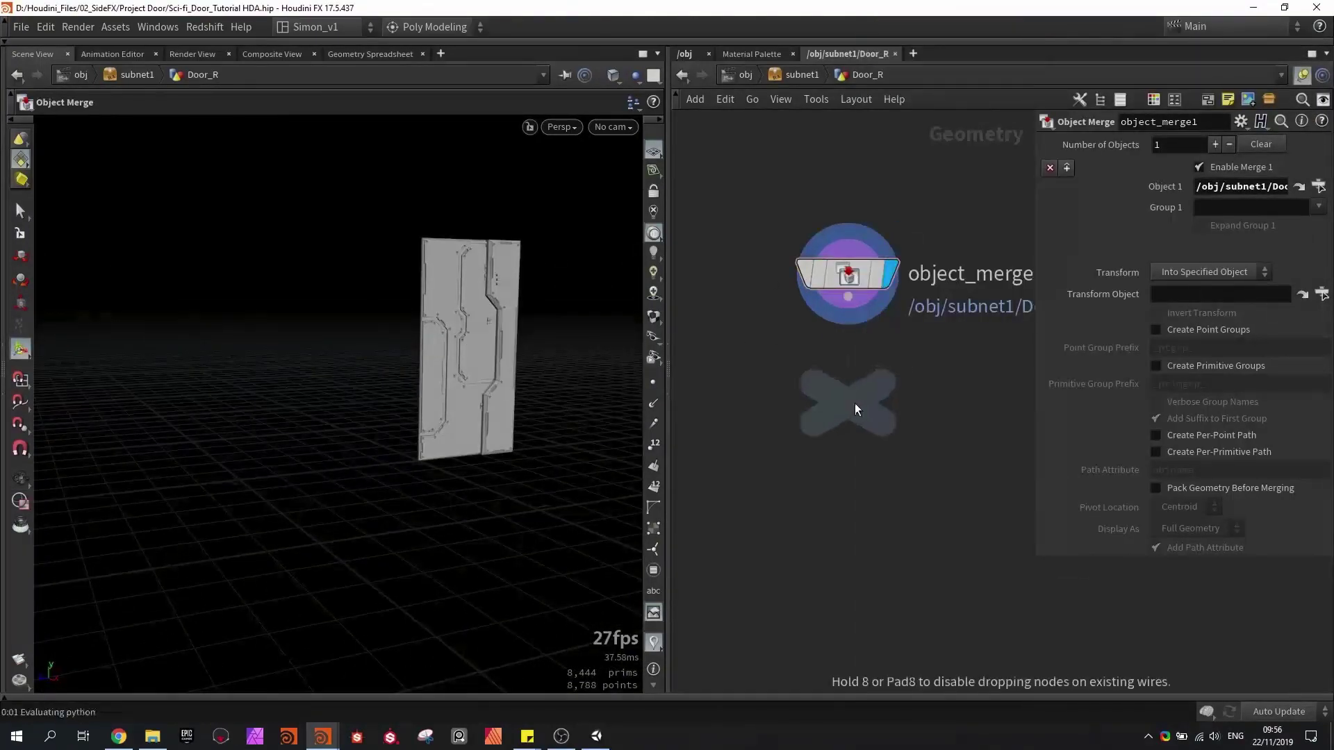
{"action": "left_click", "coordinate": [862, 397]}
{"action": "double_click", "coordinate": [909, 404]}
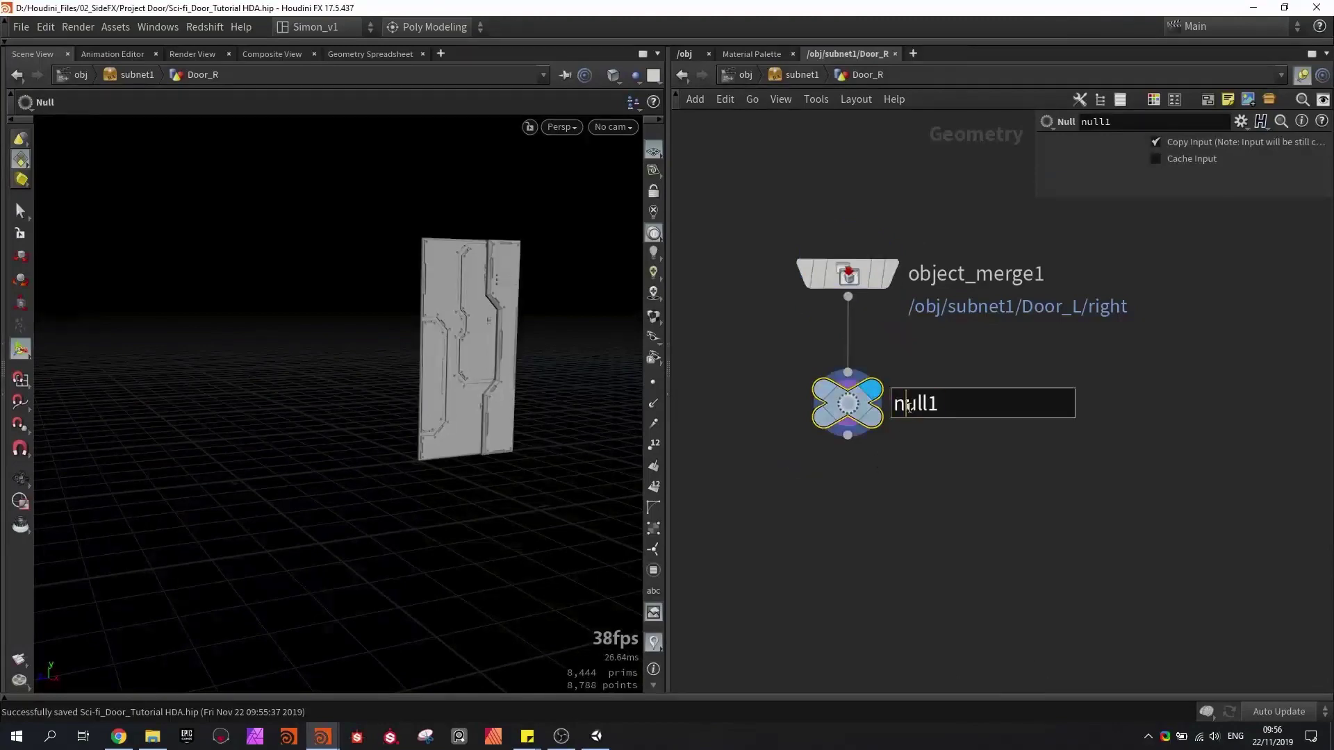
{"action": "type", "text": "Right"}
{"action": "key", "text": "Return"}
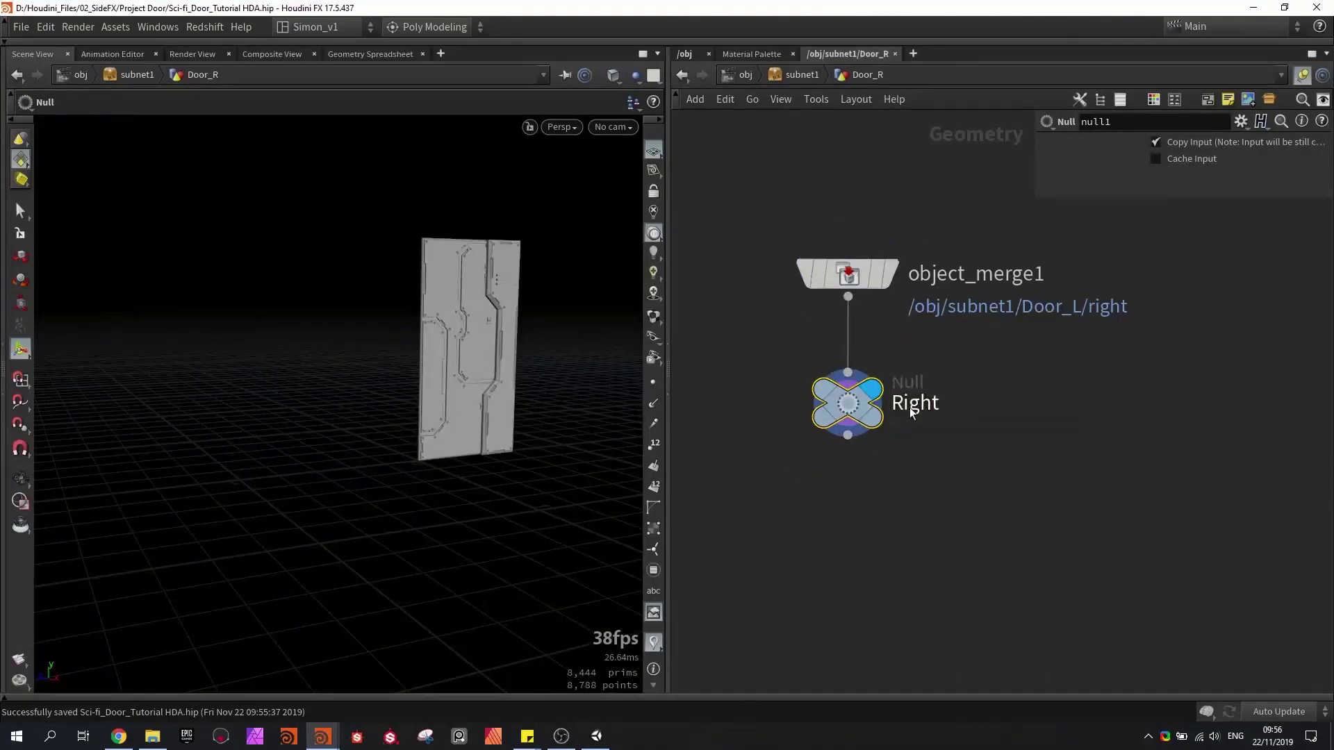
{"action": "key", "text": "u"}
{"action": "left_click_drag", "start_coordinate": [526, 392], "coordinate": [494, 417], "text": "alt"}
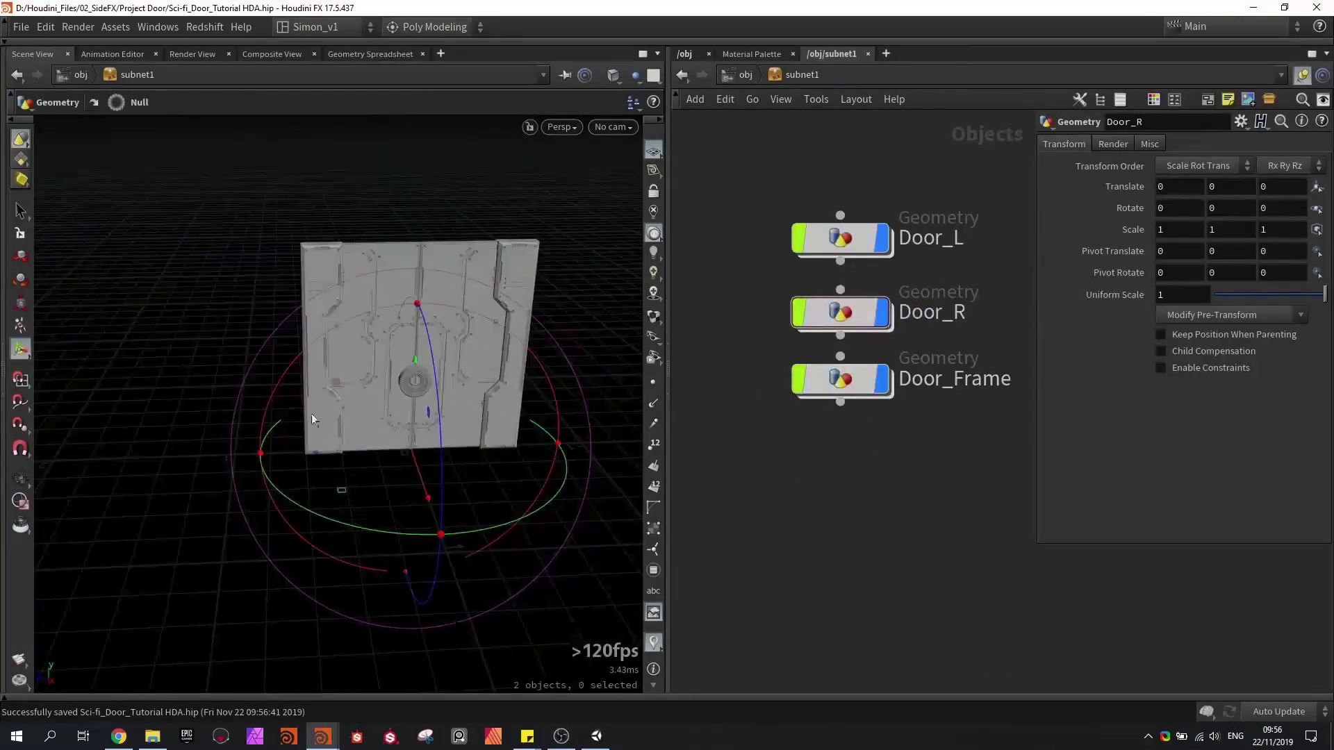
- Inside Door_Frame, add an Object Merge node that imports the Sides Null from Door_L
{"action": "double_click", "coordinate": [840, 379]}
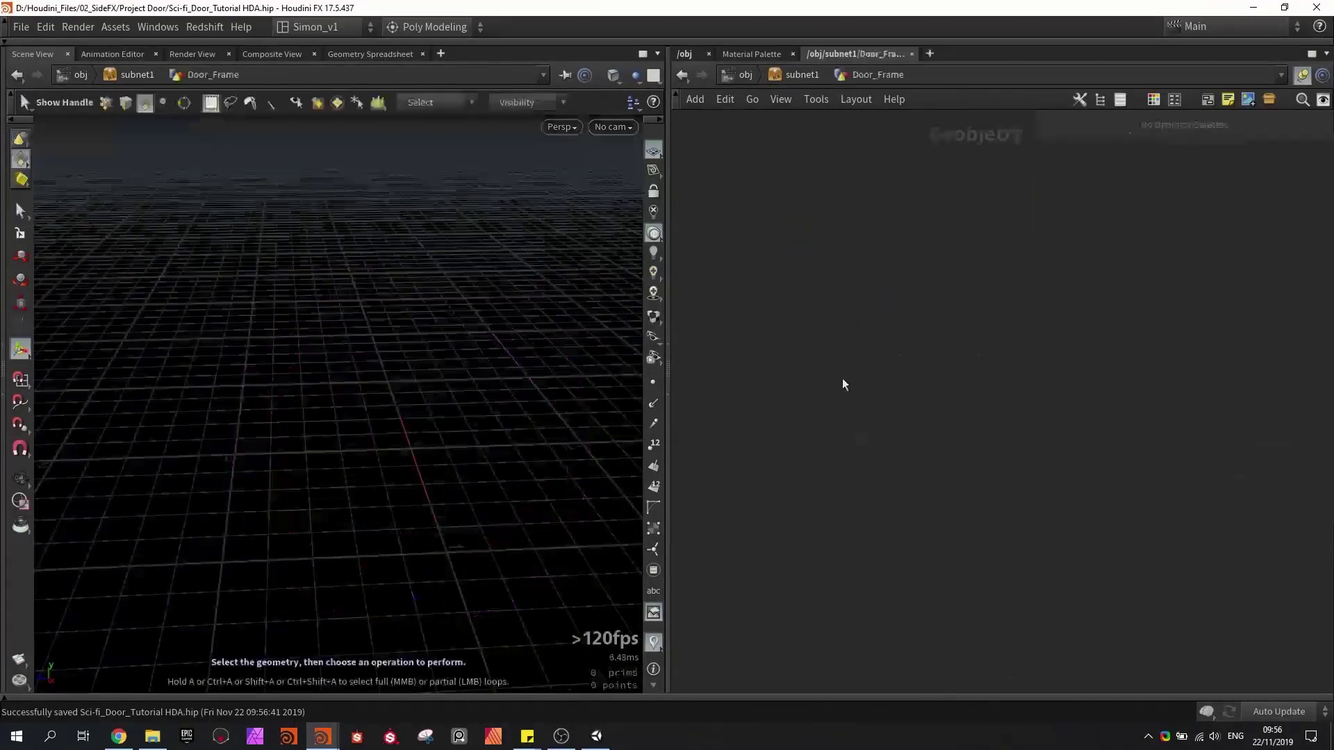
{"action": "key", "text": "Tab"}
{"action": "type", "text": "obj"}
{"action": "key", "text": "Return"}
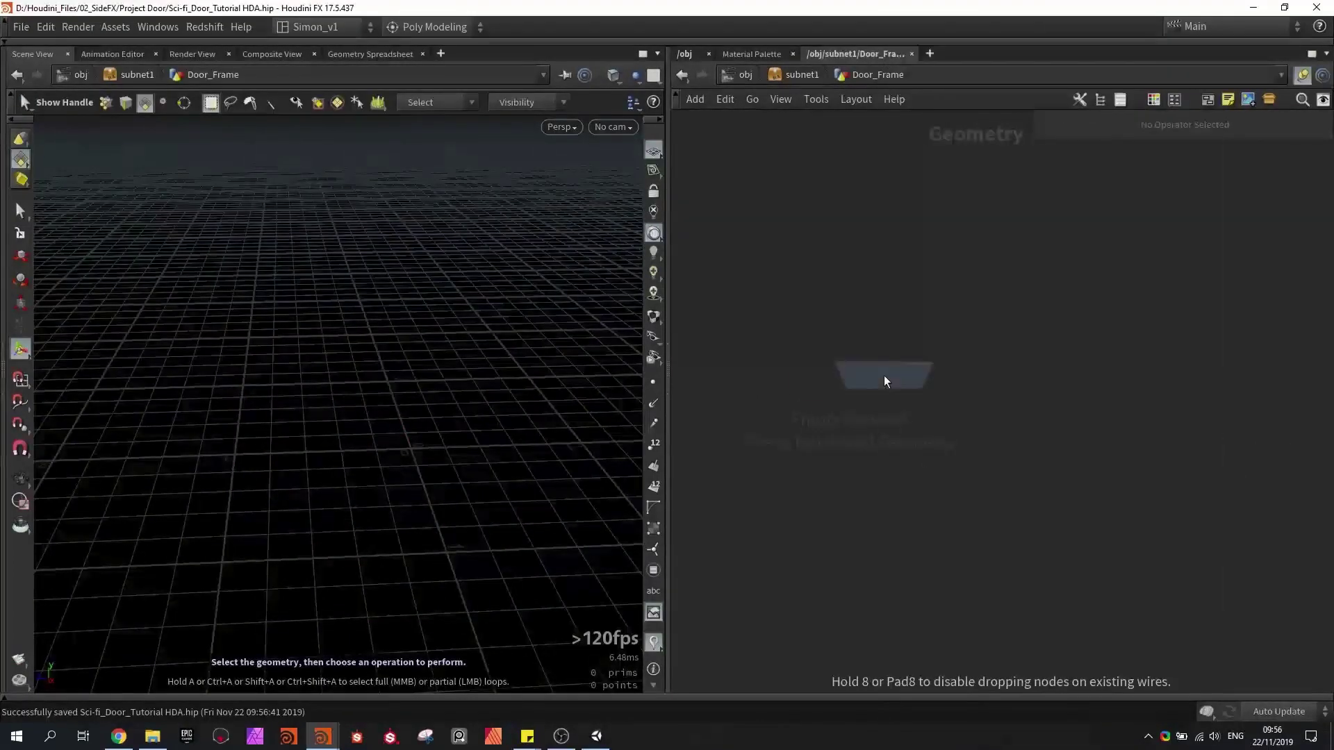
{"action": "left_click", "coordinate": [749, 262]}
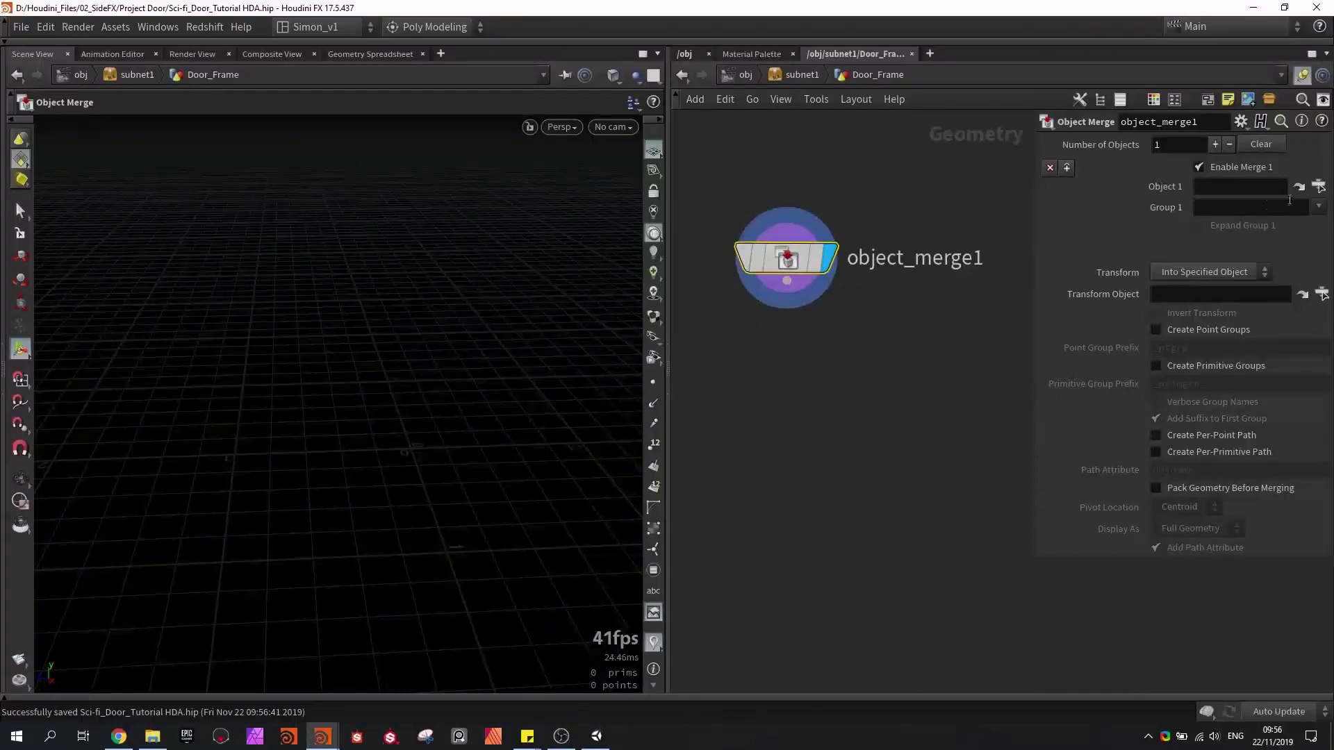
{"action": "left_click", "coordinate": [1318, 188]}
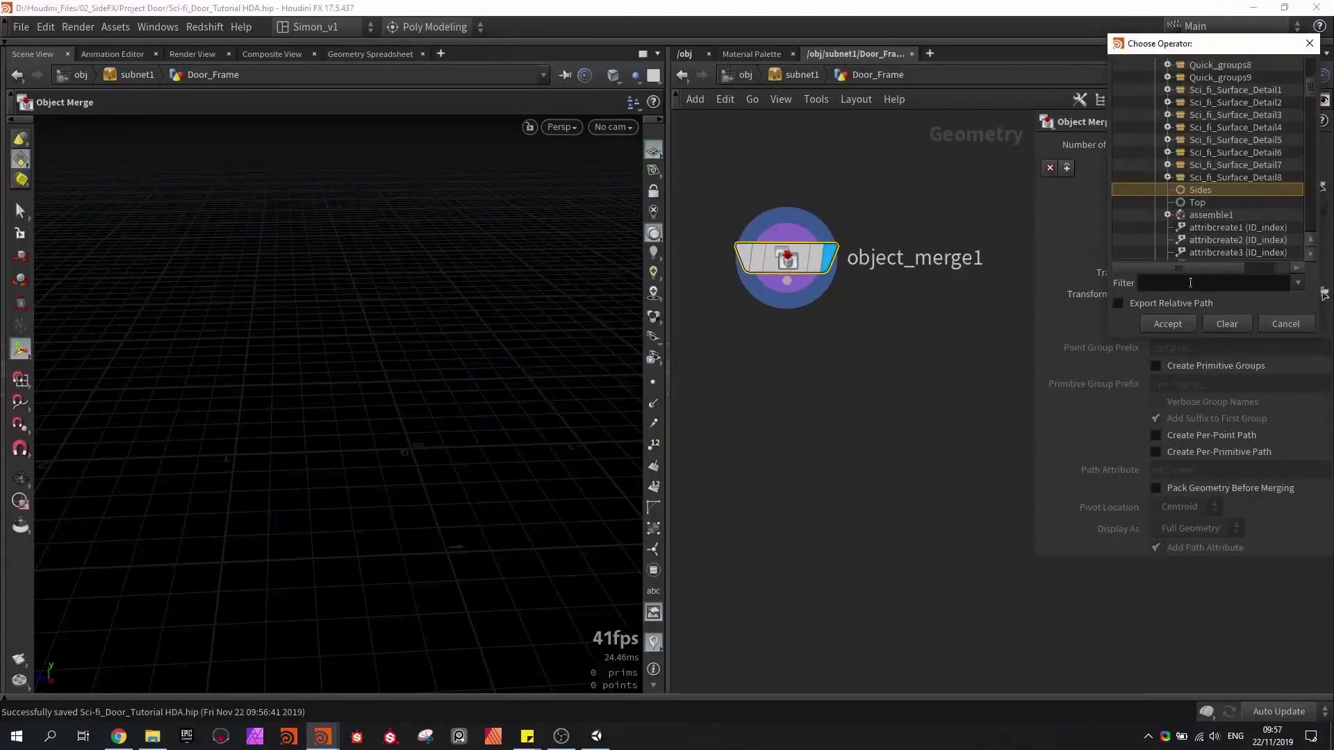
{"action": "left_click", "coordinate": [1182, 324]}
- Duplicate the Sides Object Merge and point the copy's Object 1 to the Top Null of Door_L
{"action": "left_click_drag", "start_coordinate": [793, 261], "coordinate": [862, 367], "text": "alt"}
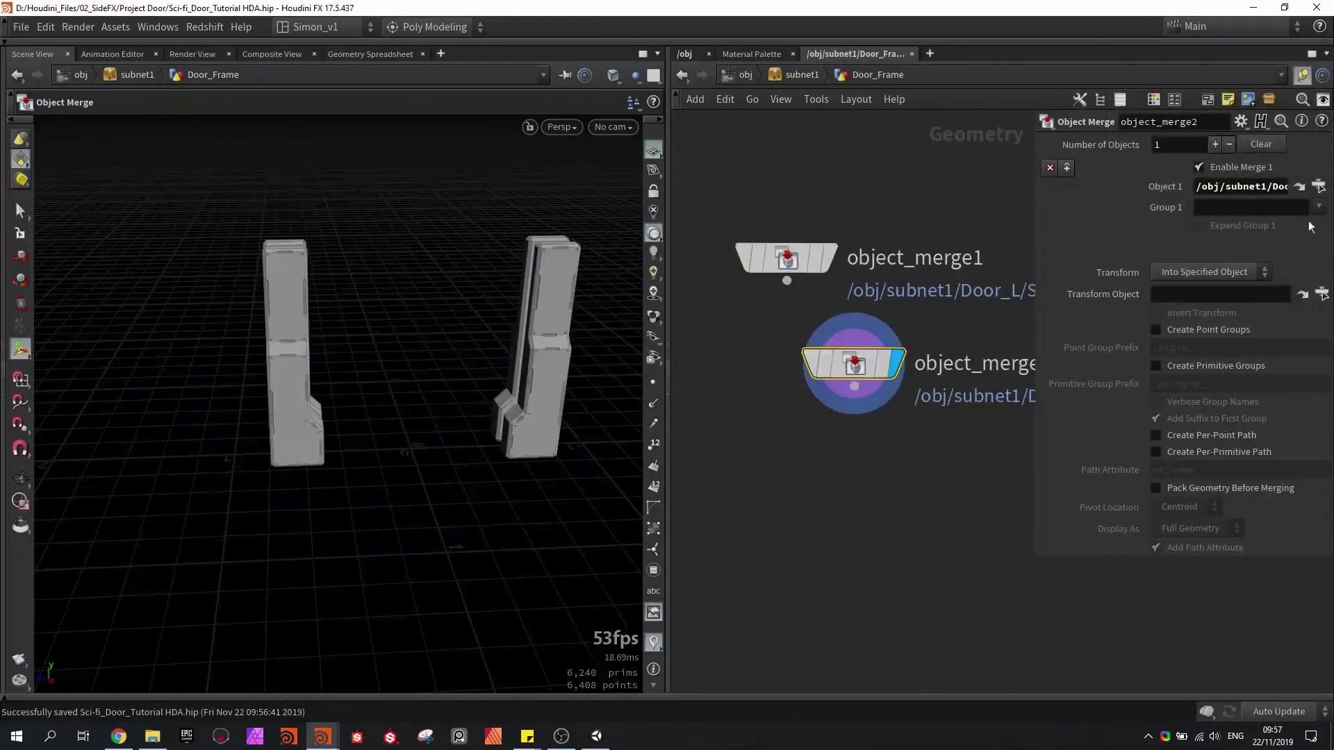
{"action": "left_click", "coordinate": [1319, 186]}
{"action": "left_click", "coordinate": [1199, 205]}
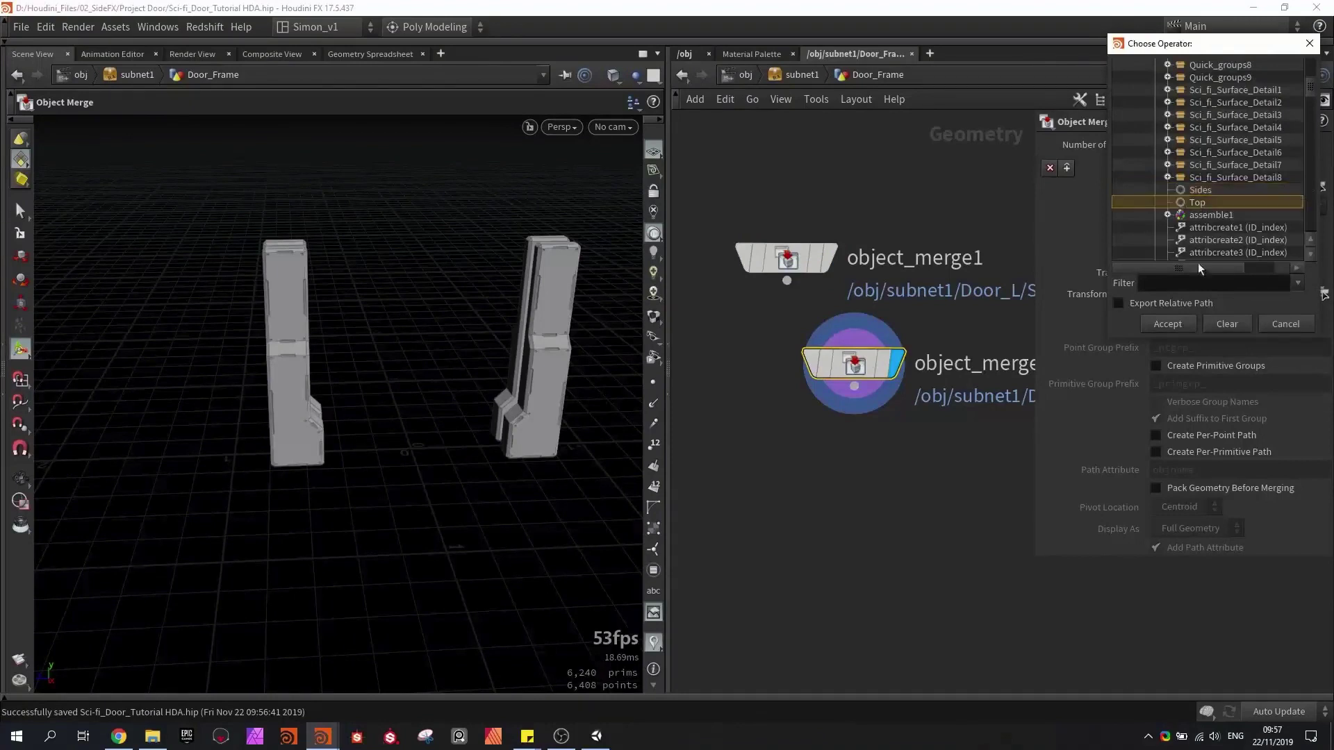
{"action": "left_click", "coordinate": [1170, 326]}
- Space the Sides and Top Object Merge nodes apart and combine both in a Merge node below them
{"action": "middle_click_drag", "start_coordinate": [893, 432], "coordinate": [846, 374]}
{"action": "left_click_drag", "start_coordinate": [810, 307], "coordinate": [884, 295]}
{"action": "left_click_drag", "start_coordinate": [932, 379], "coordinate": [724, 149]}
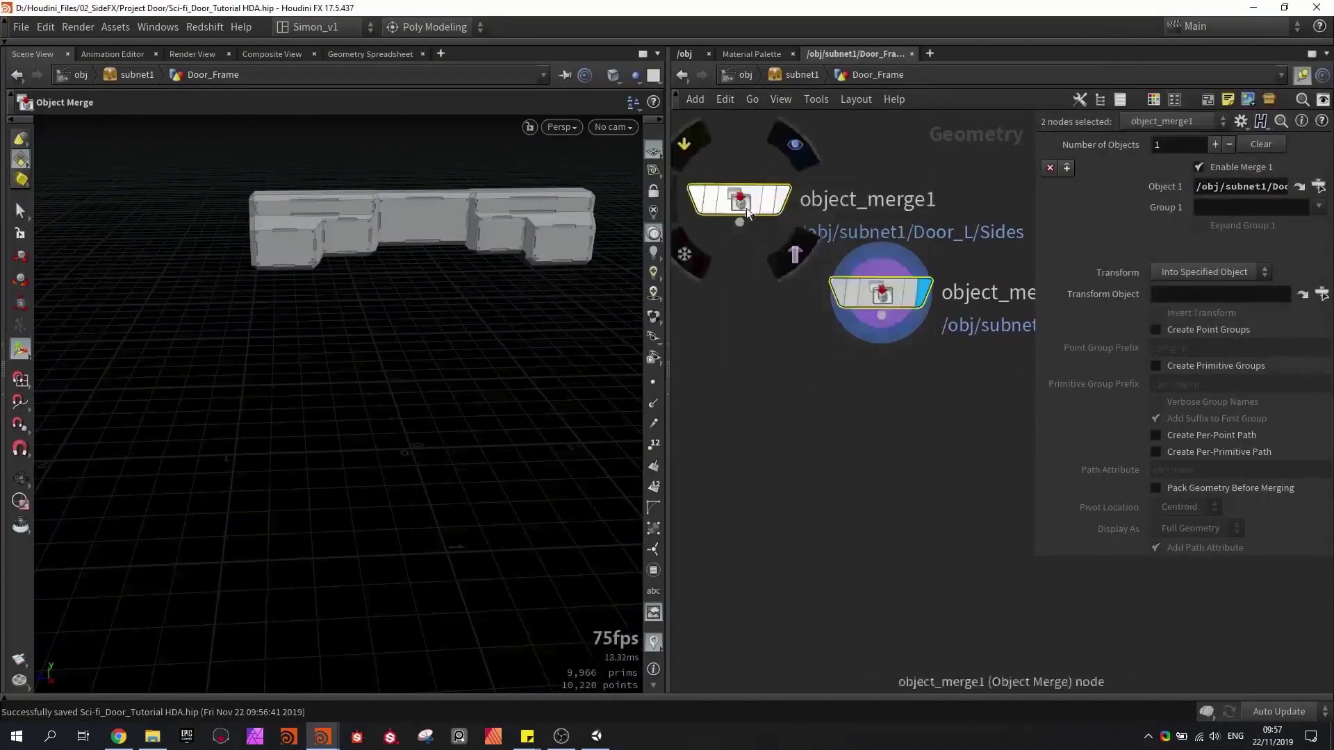
{"action": "left_click_drag", "start_coordinate": [740, 222], "coordinate": [818, 445], "text": "alt"}
- Add a Null below merge1, connect it to the Merge output and name it Frame
{"action": "left_click", "coordinate": [815, 550]}
{"action": "key", "text": "Tab"}
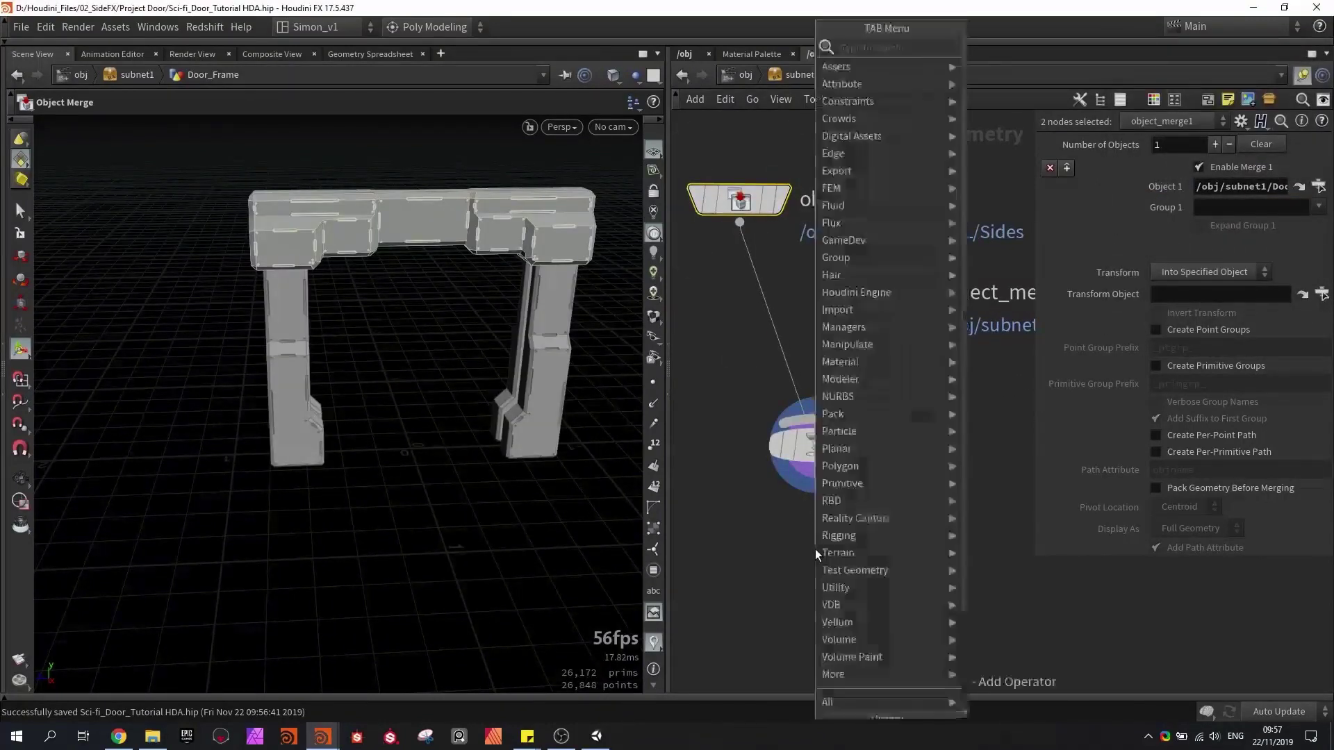
{"action": "type", "text": "null"}
{"action": "key", "text": "Return"}
{"action": "left_click", "coordinate": [817, 553]}
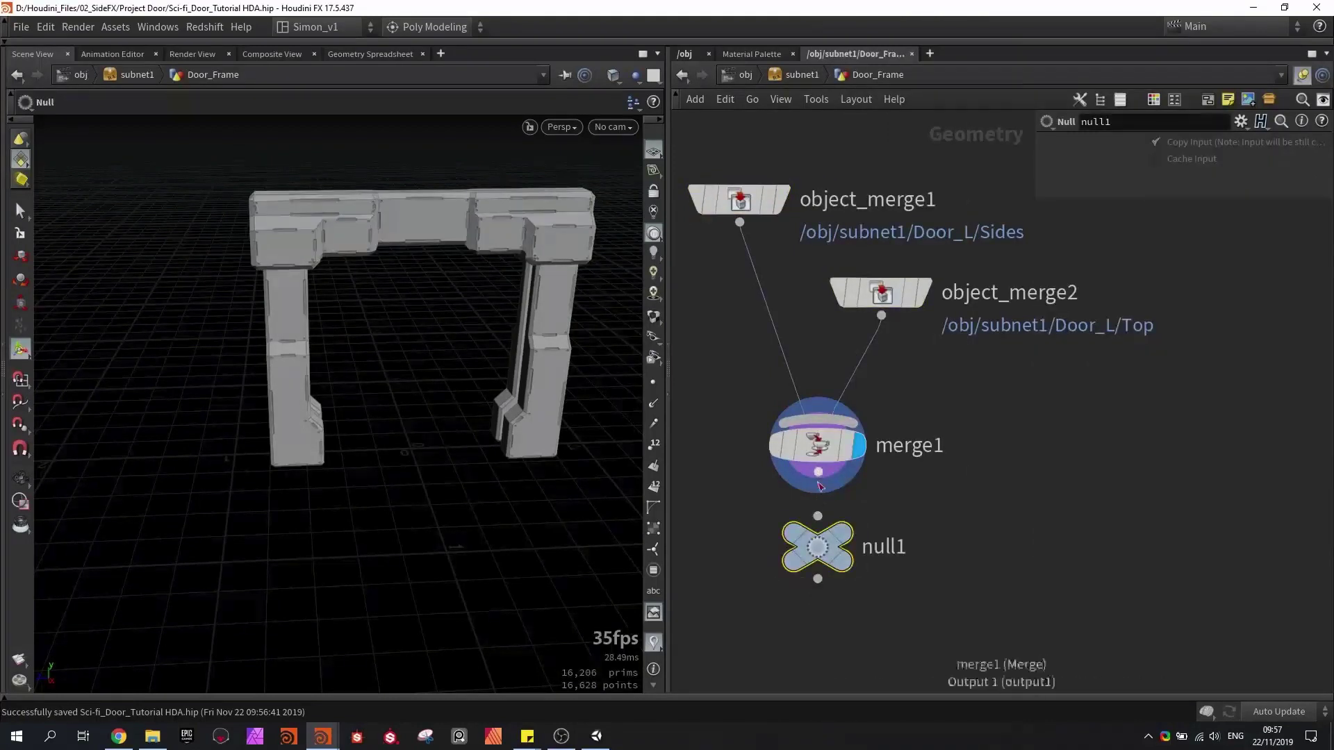
{"action": "double_click", "coordinate": [870, 547]}
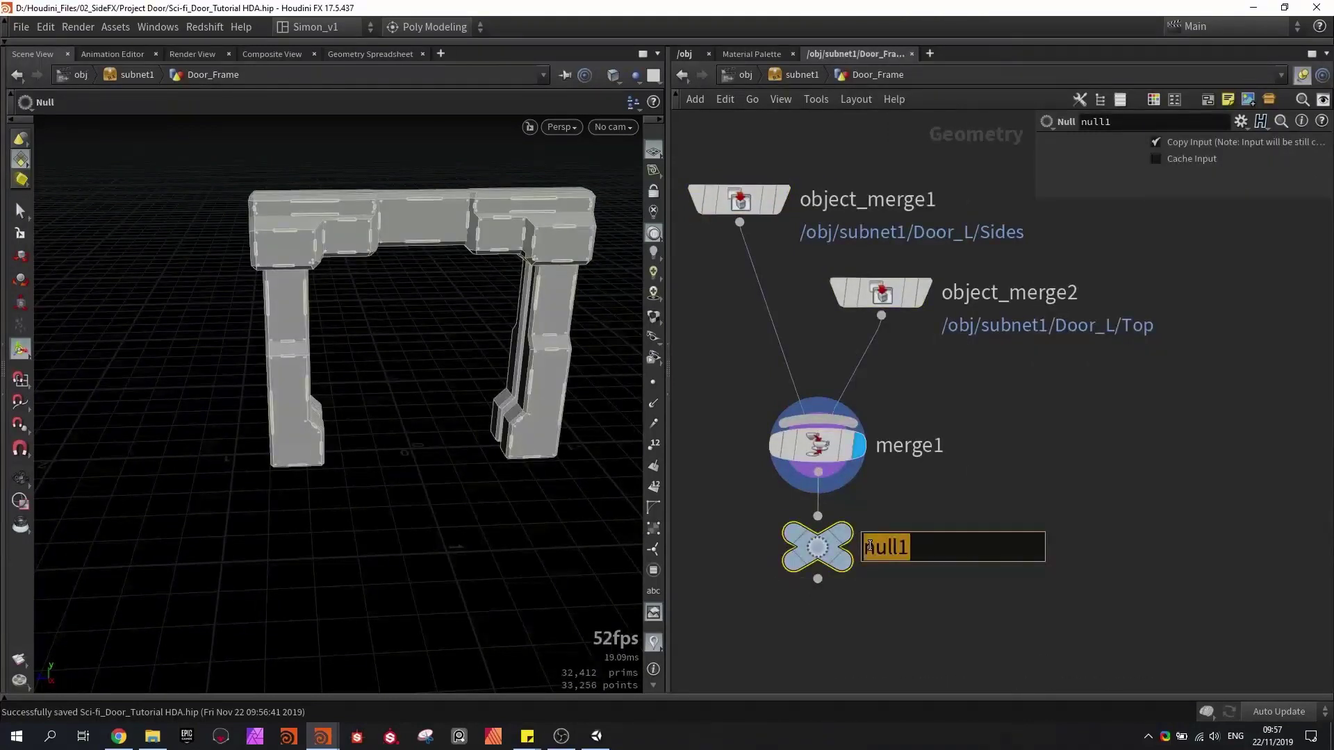
{"action": "type", "text": "Fram"}
{"action": "type", "text": "e"}
{"action": "key", "text": "Return"}
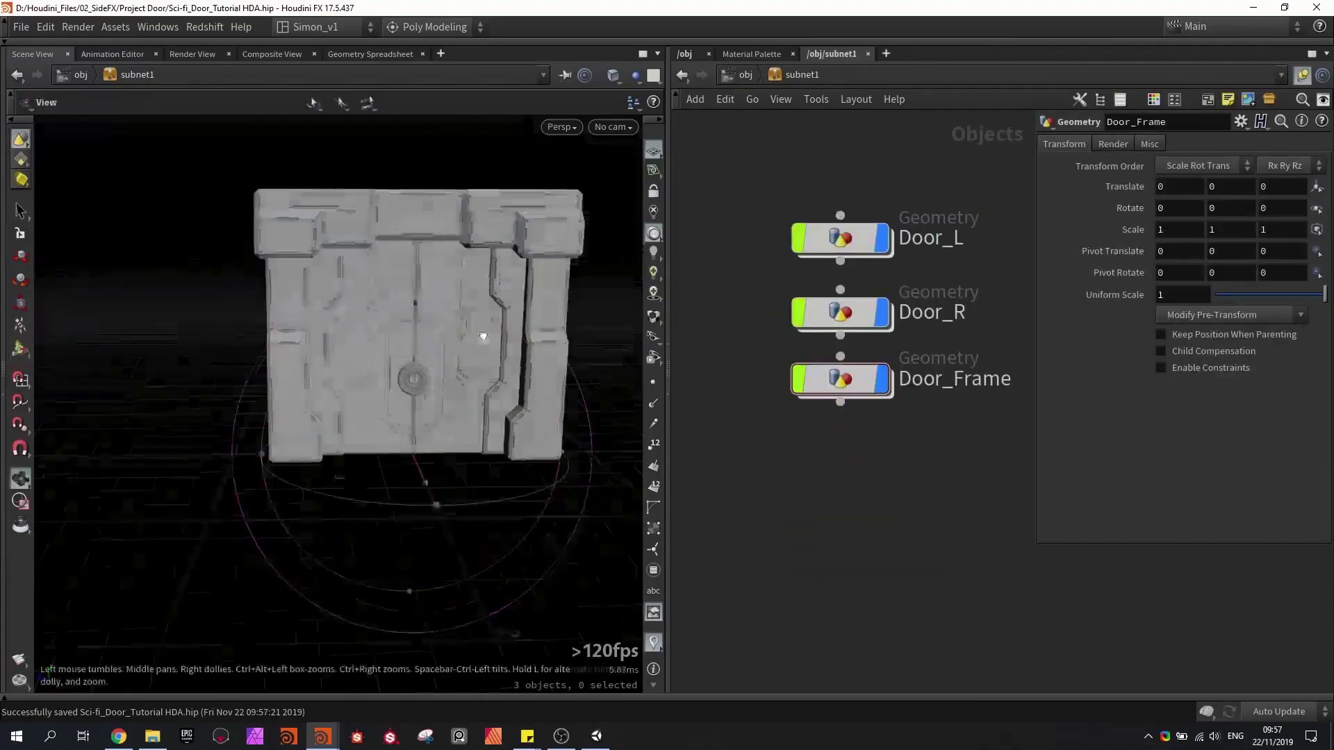
- Check the assembled door, select Door_L, Door_R and Door_Frame, and save the Sci fi Door Tutorial digital asset
{"action": "left_click_drag", "start_coordinate": [482, 336], "coordinate": [437, 364]}
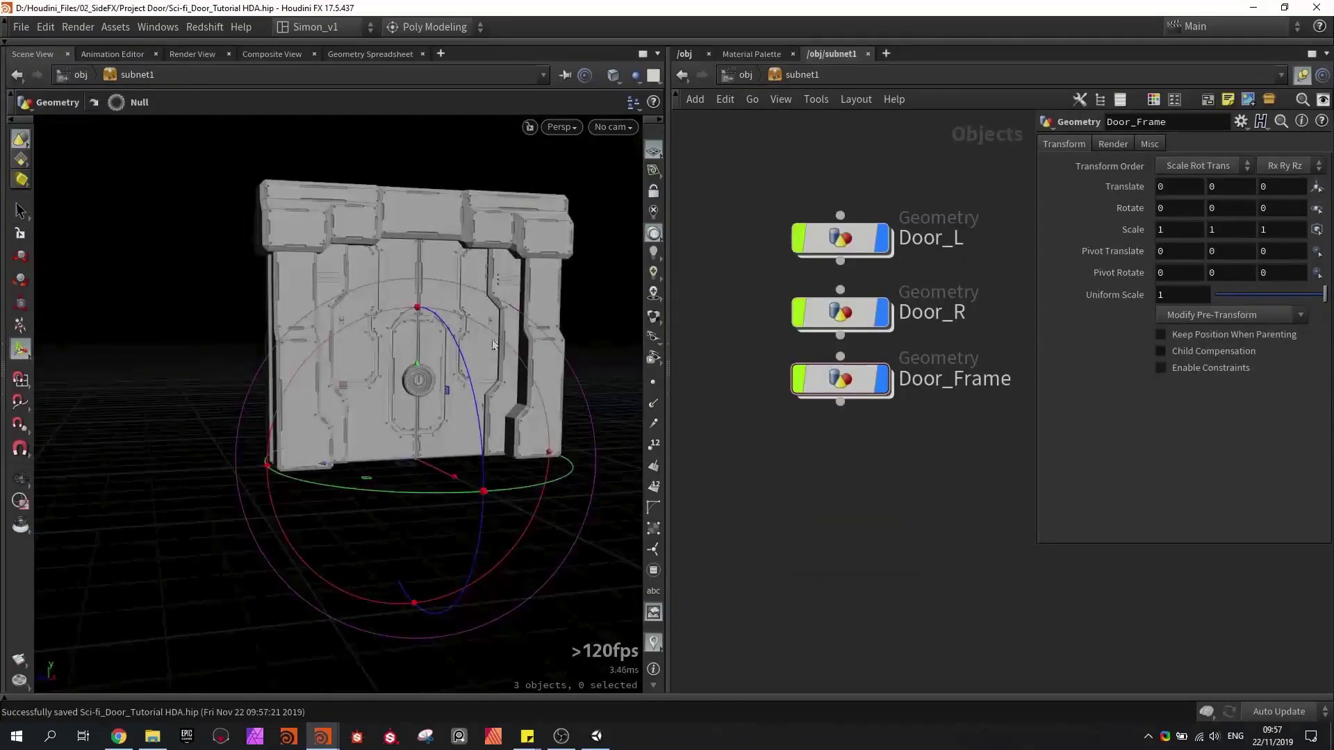
{"action": "left_click_drag", "start_coordinate": [431, 415], "coordinate": [417, 346]}
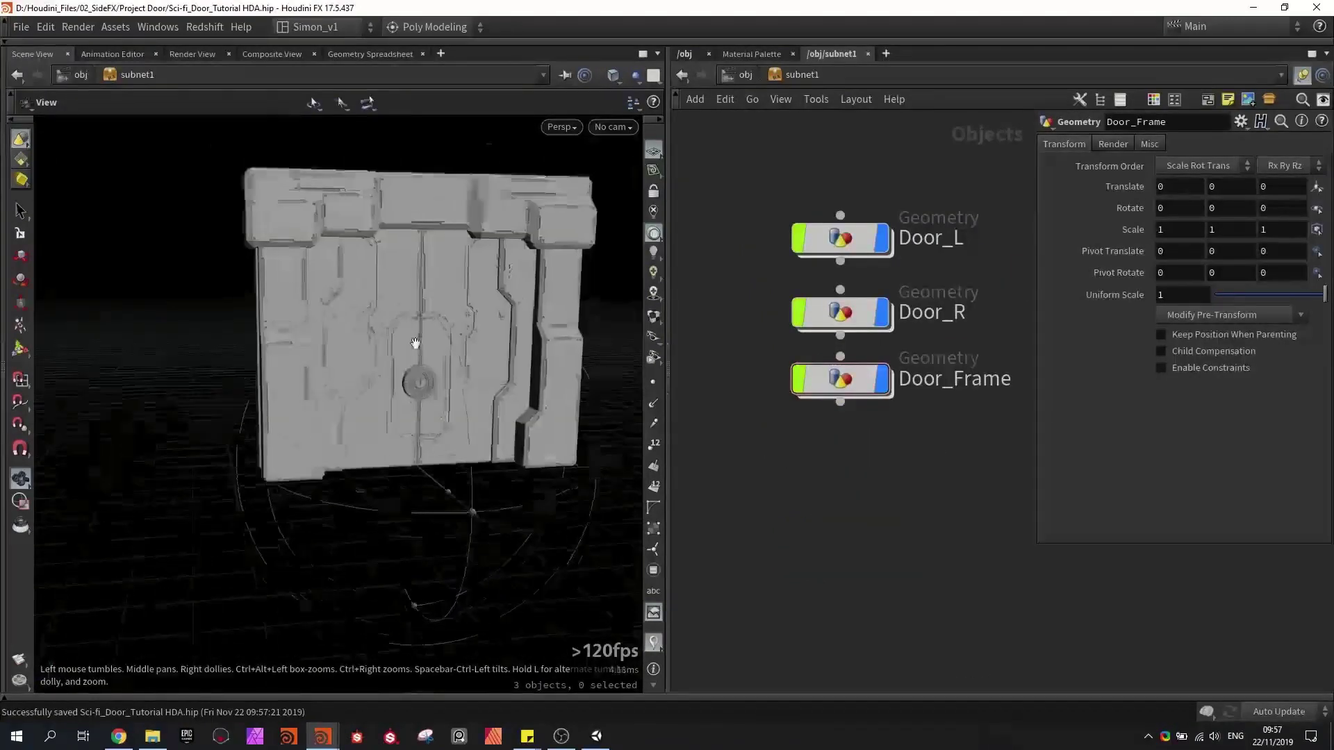
{"action": "scroll", "coordinate": [421, 349], "scroll_direction": "up", "scroll_amount": 2}
{"action": "left_click_drag", "start_coordinate": [924, 475], "coordinate": [755, 219]}
{"action": "left_click", "coordinate": [115, 28]}
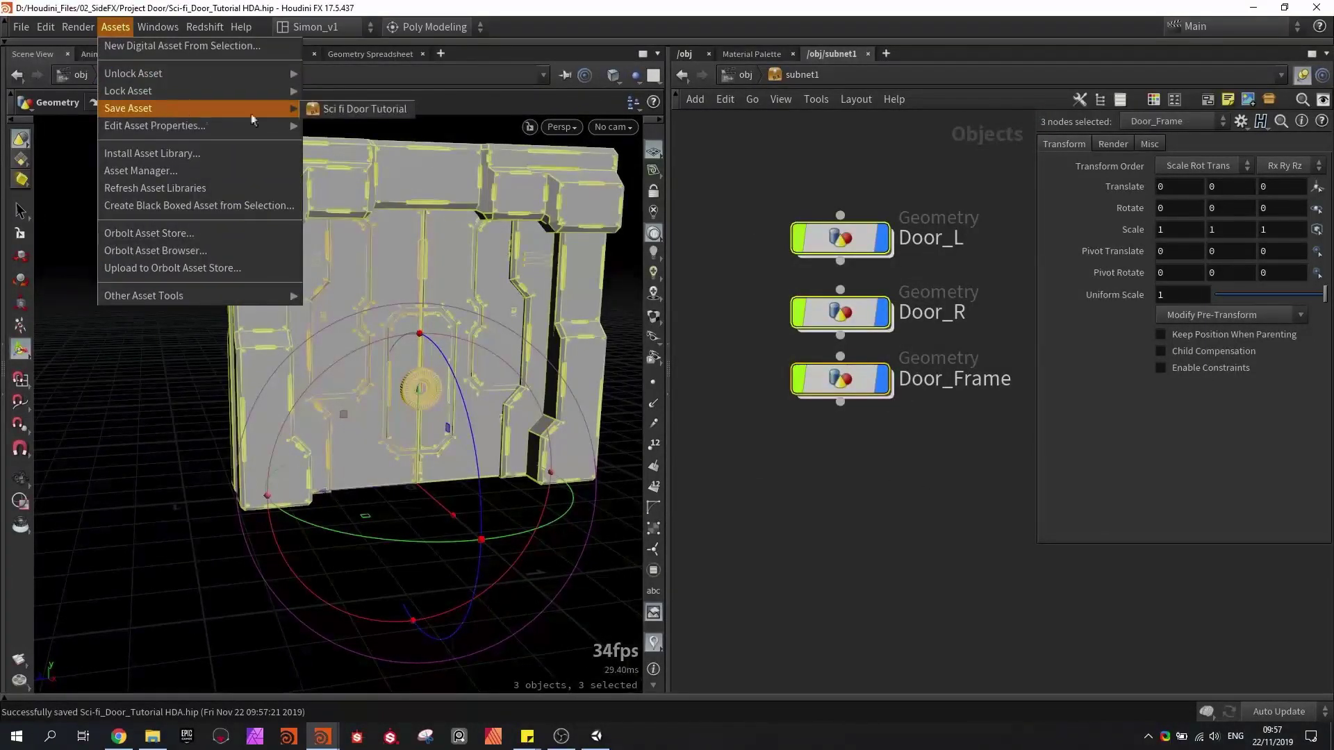
{"action": "left_click", "coordinate": [318, 115]}
- Switch to Unity, rebuild the Sci_fi_Door_Tutorial1 asset to check the door in the corridor, and return to Houdini
{"action": "left_click", "coordinate": [596, 736]}
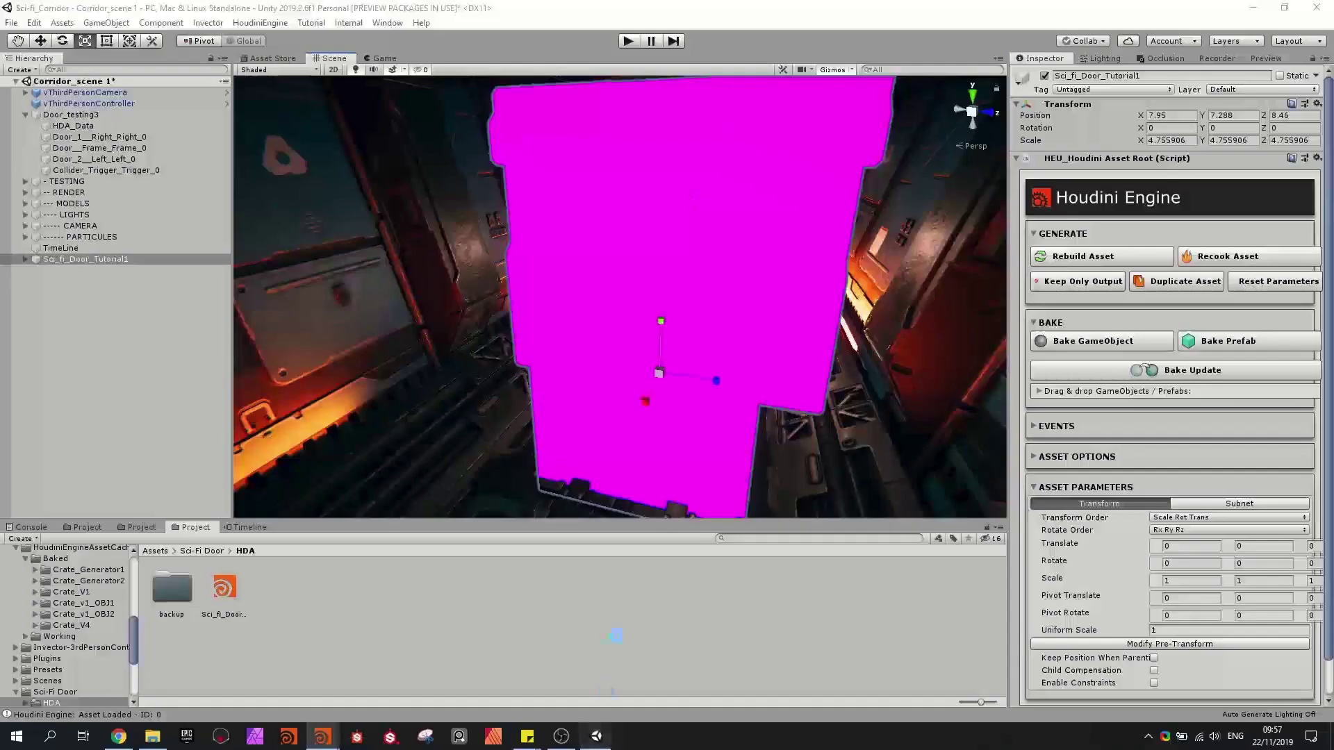
{"action": "left_click", "coordinate": [1088, 259]}
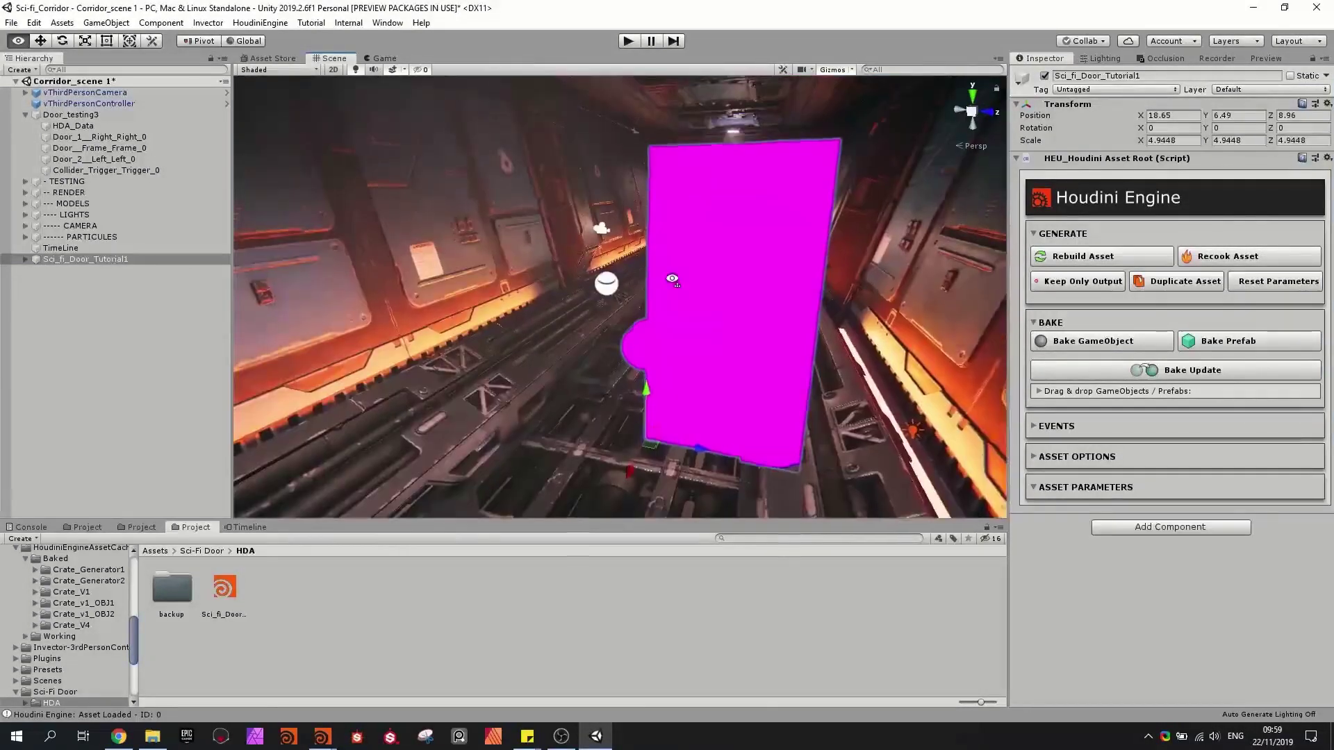
{"action": "right_click_drag", "start_coordinate": [671, 277], "coordinate": [672, 288]}
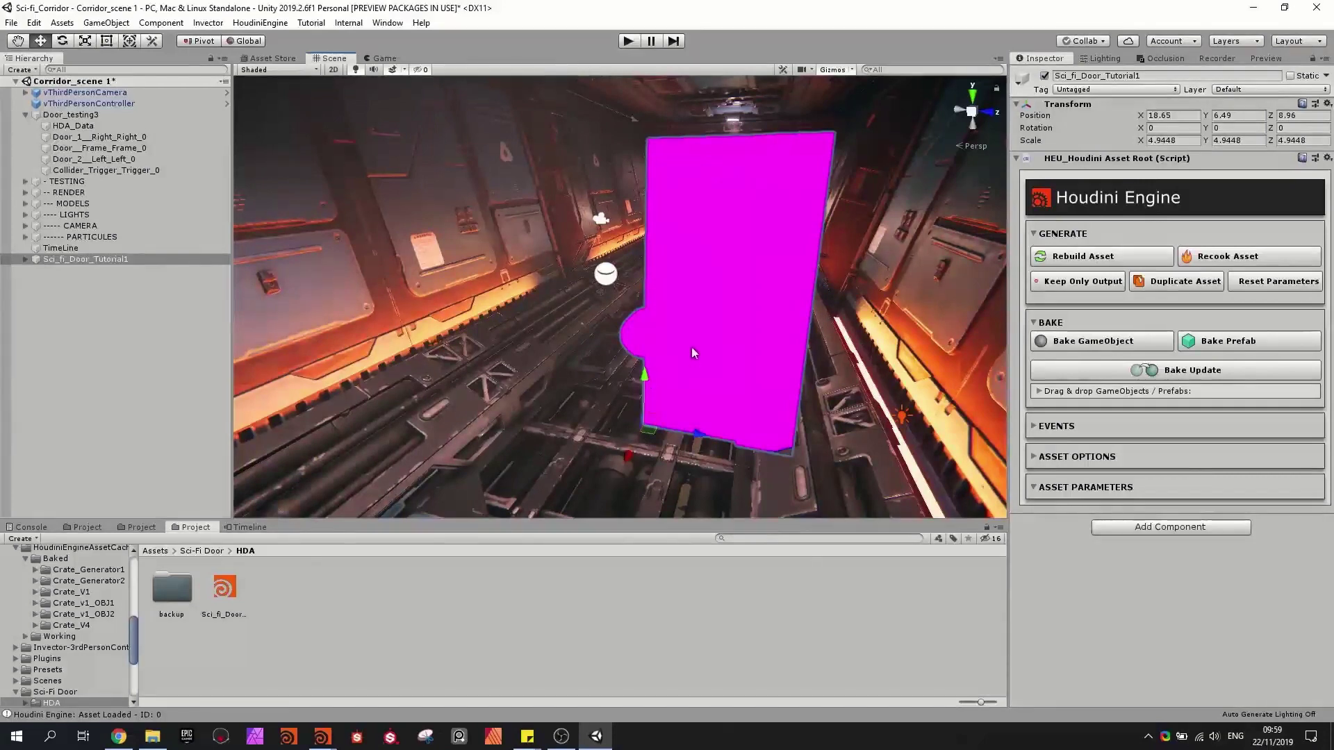
{"action": "right_click_drag", "start_coordinate": [692, 347], "coordinate": [690, 348]}
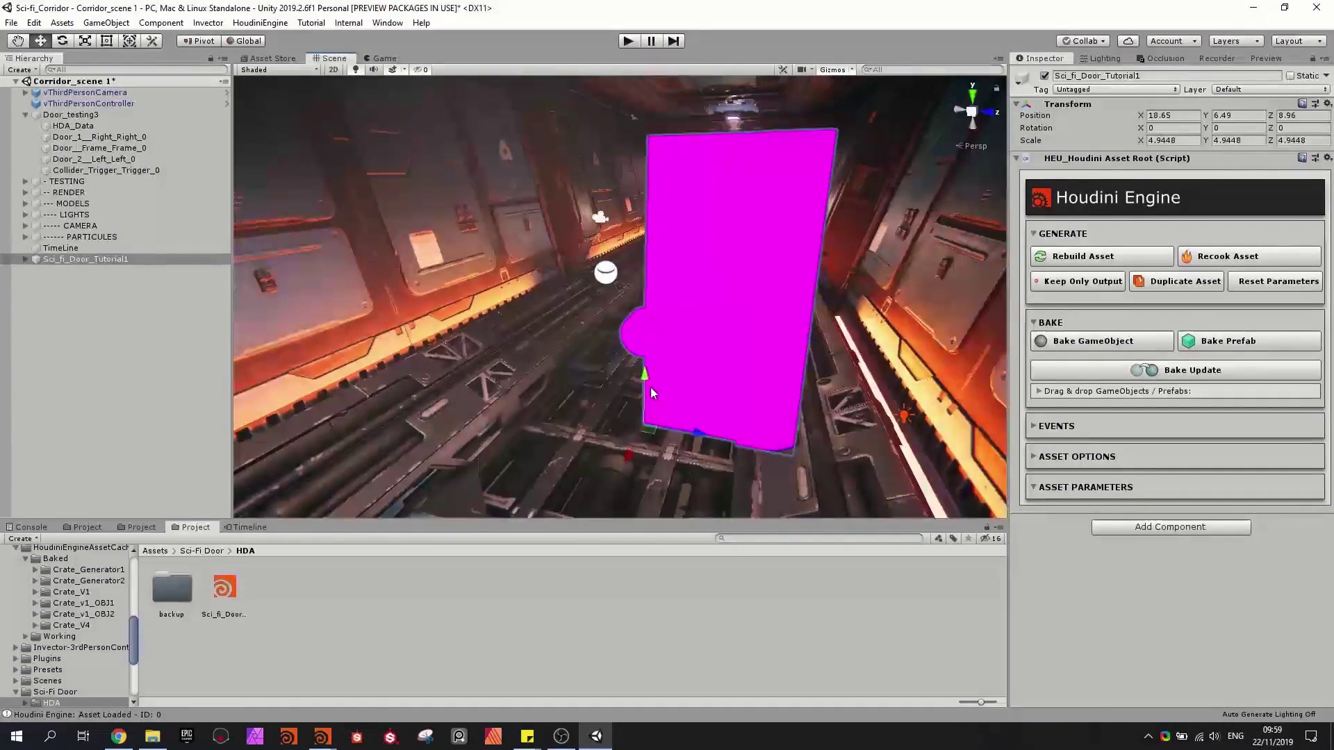
{"action": "key", "text": "alt+Tab"}
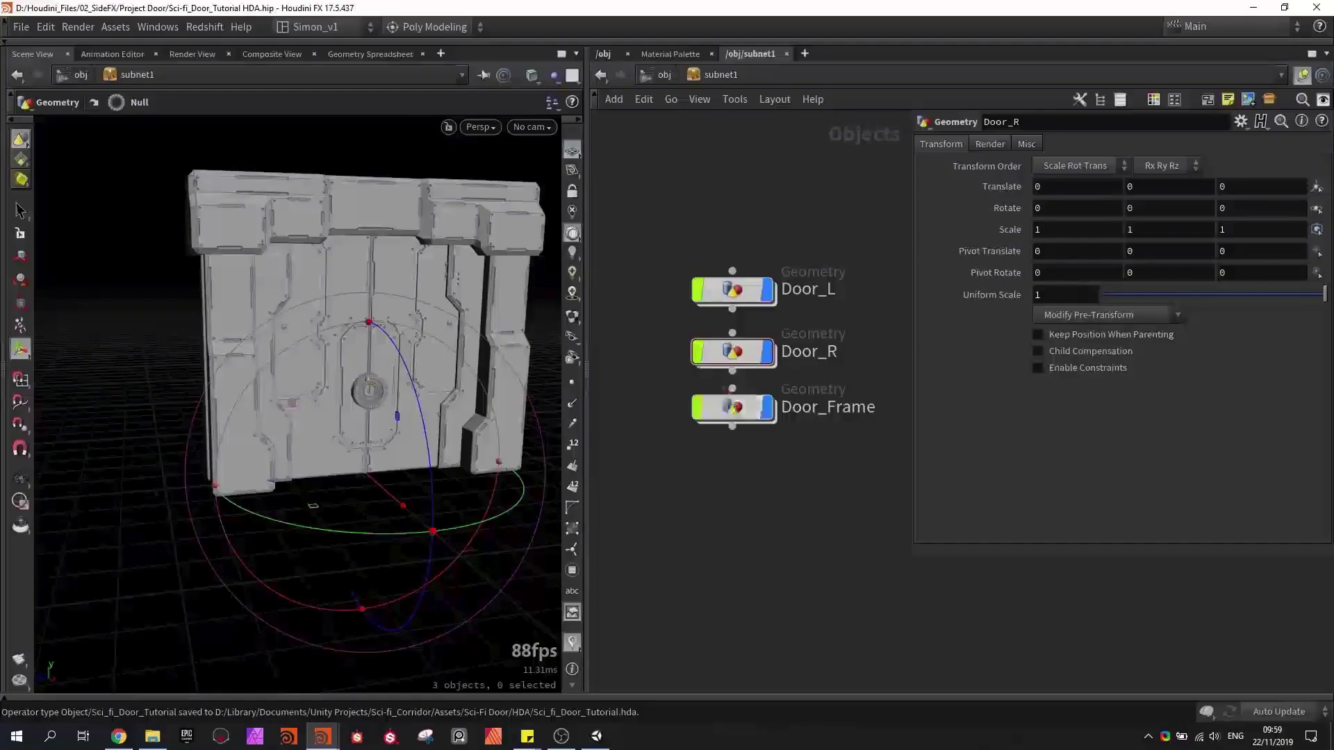
- Enter Door_R and examine the object path of its Object Merge node
{"action": "double_click", "coordinate": [732, 360]}
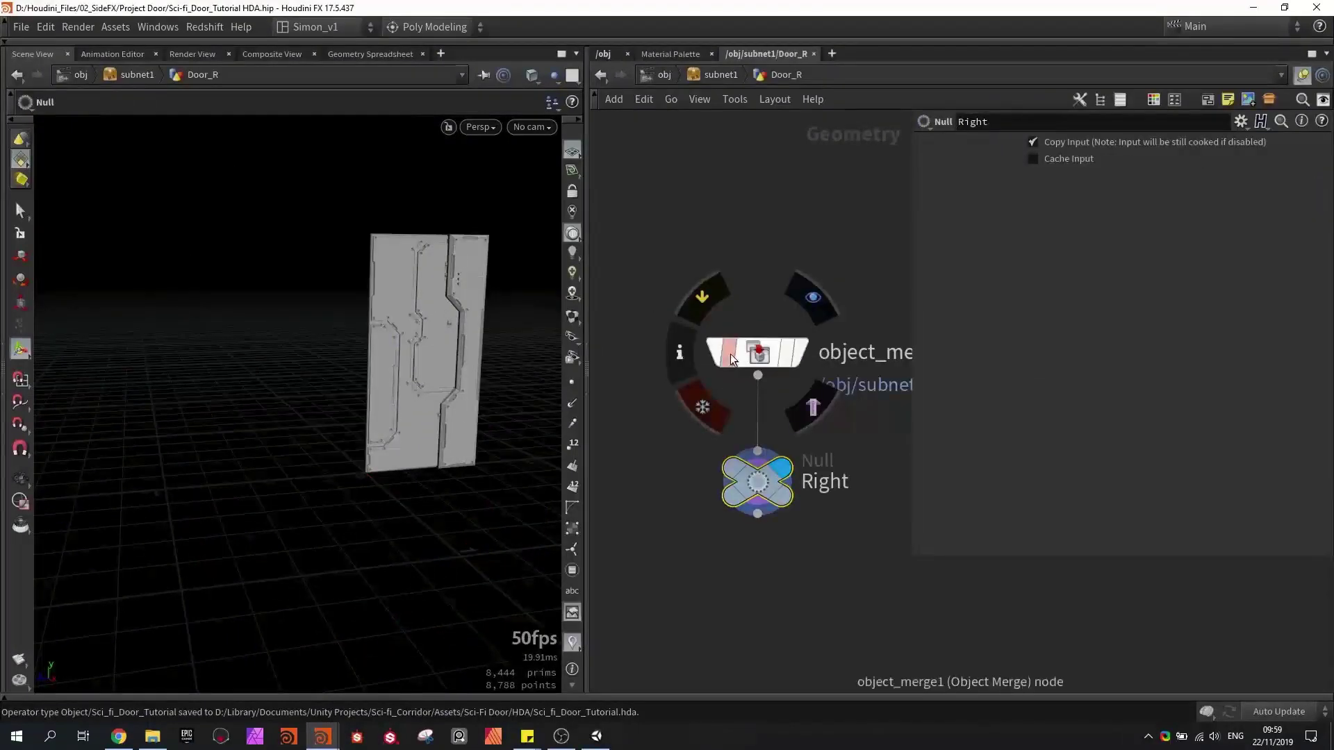
{"action": "left_click", "coordinate": [759, 353]}
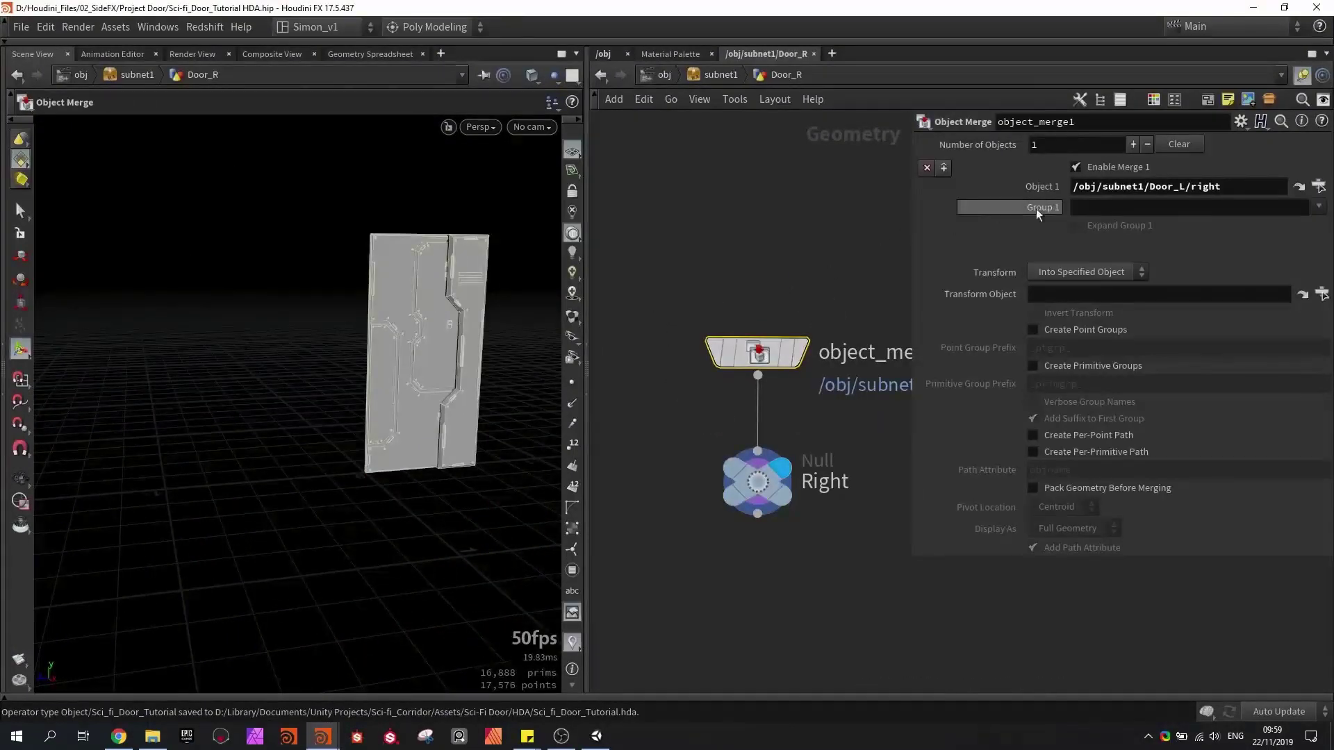
{"action": "left_click_drag", "start_coordinate": [1141, 186], "coordinate": [1075, 184]}
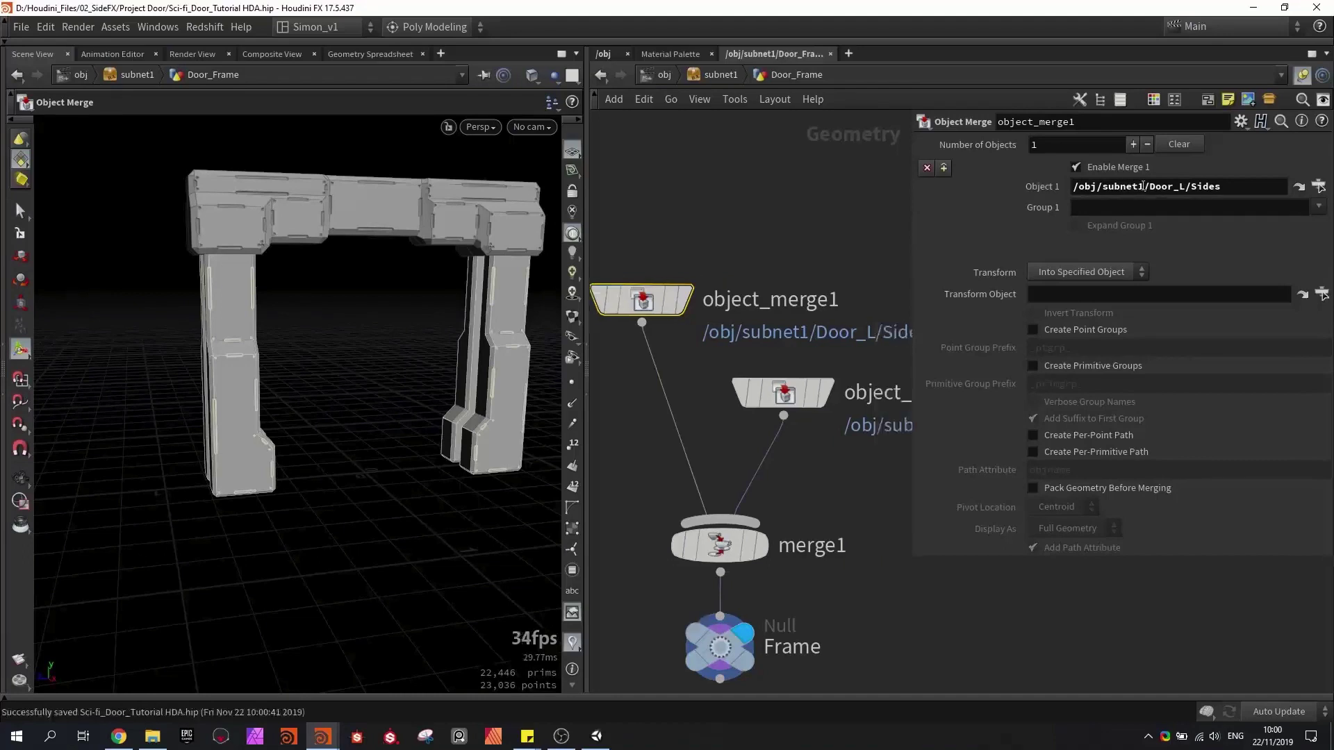
- In Door_Frame, change object_merge1's object path to the relative path ../../Door_L/Sides
{"action": "left_click_drag", "start_coordinate": [1145, 186], "coordinate": [929, 186]}
{"action": "type", "text": "../.."}
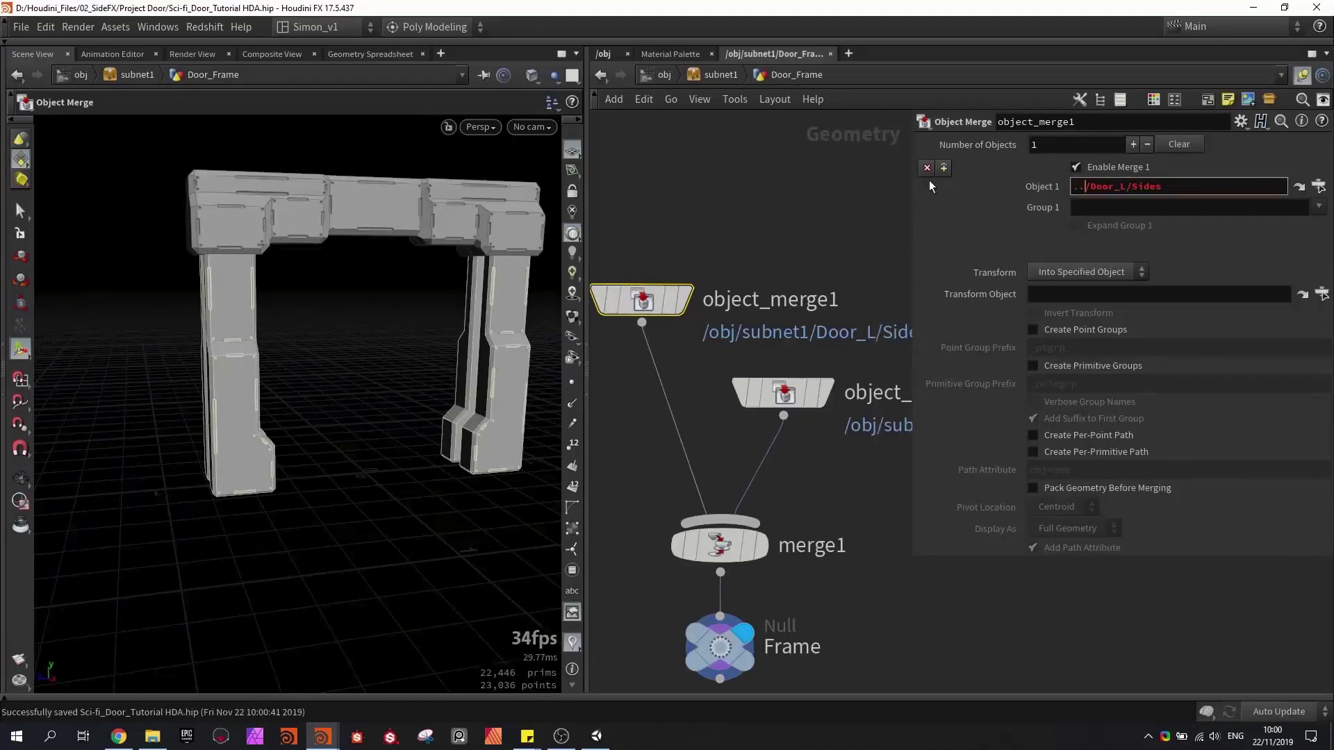
{"action": "left_click", "coordinate": [791, 285]}
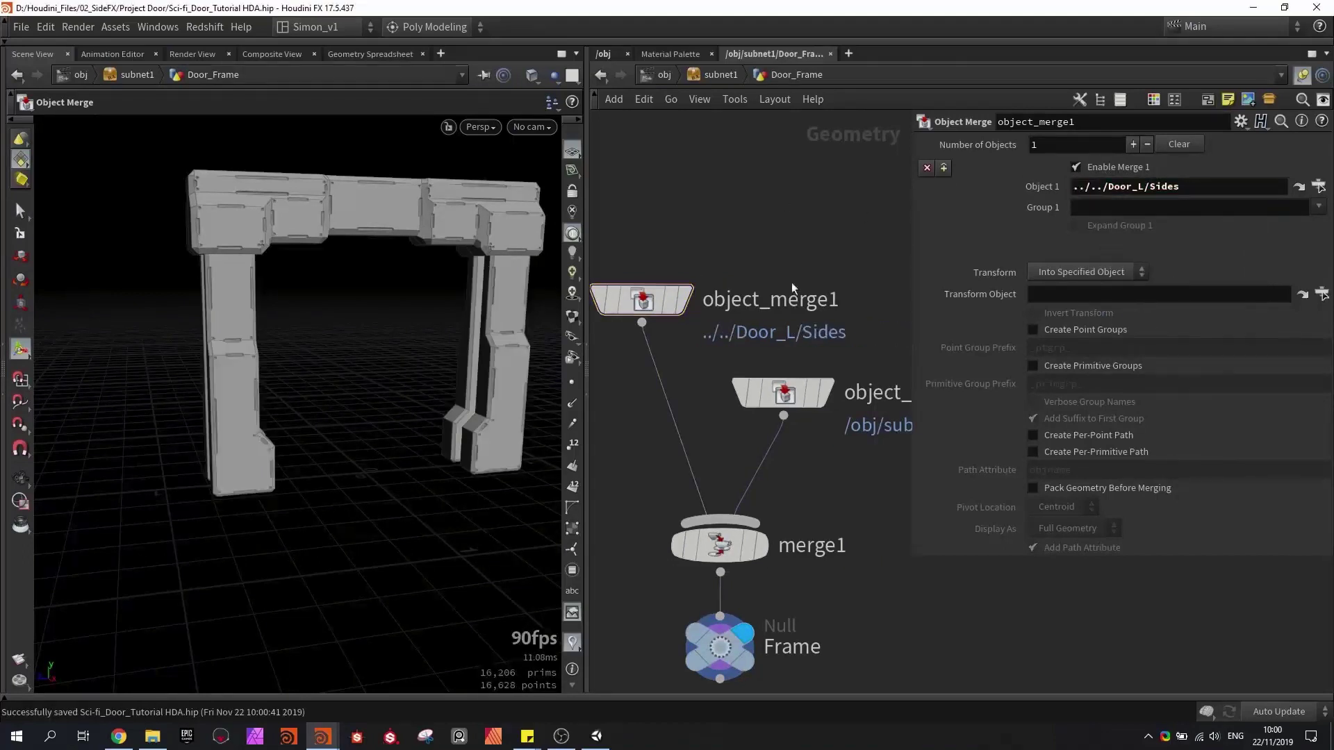
- Change object_merge2's object path to the relative path ../../Door_L/Top and select the Frame Null
{"action": "left_click", "coordinate": [783, 393]}
{"action": "left_click_drag", "start_coordinate": [1145, 186], "coordinate": [1014, 191]}
{"action": "type", "text": "../../Door_L/Top"}
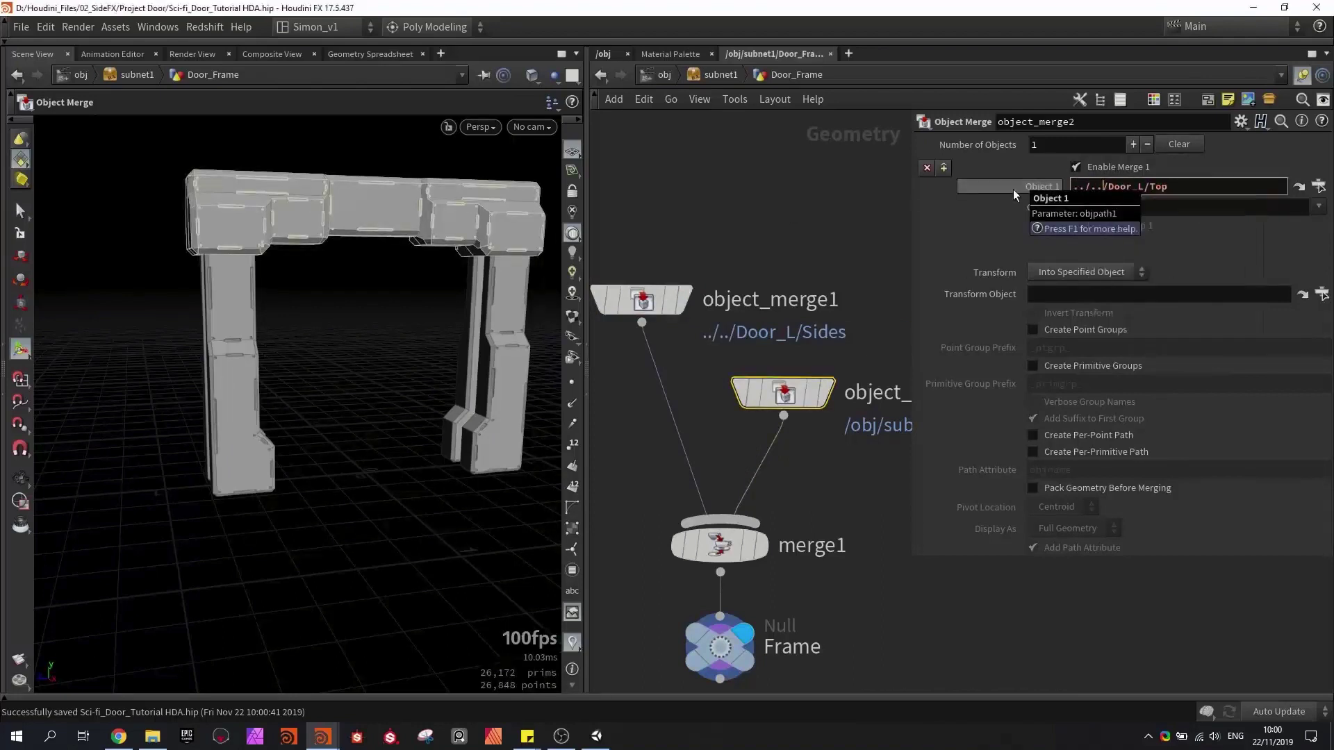
{"action": "left_click", "coordinate": [719, 649]}
- Save the Sci fi Door Tutorial digital asset, then switch to Unity and rebuild Sci_fi_Door_Tutorial1
{"action": "left_click", "coordinate": [113, 28]}
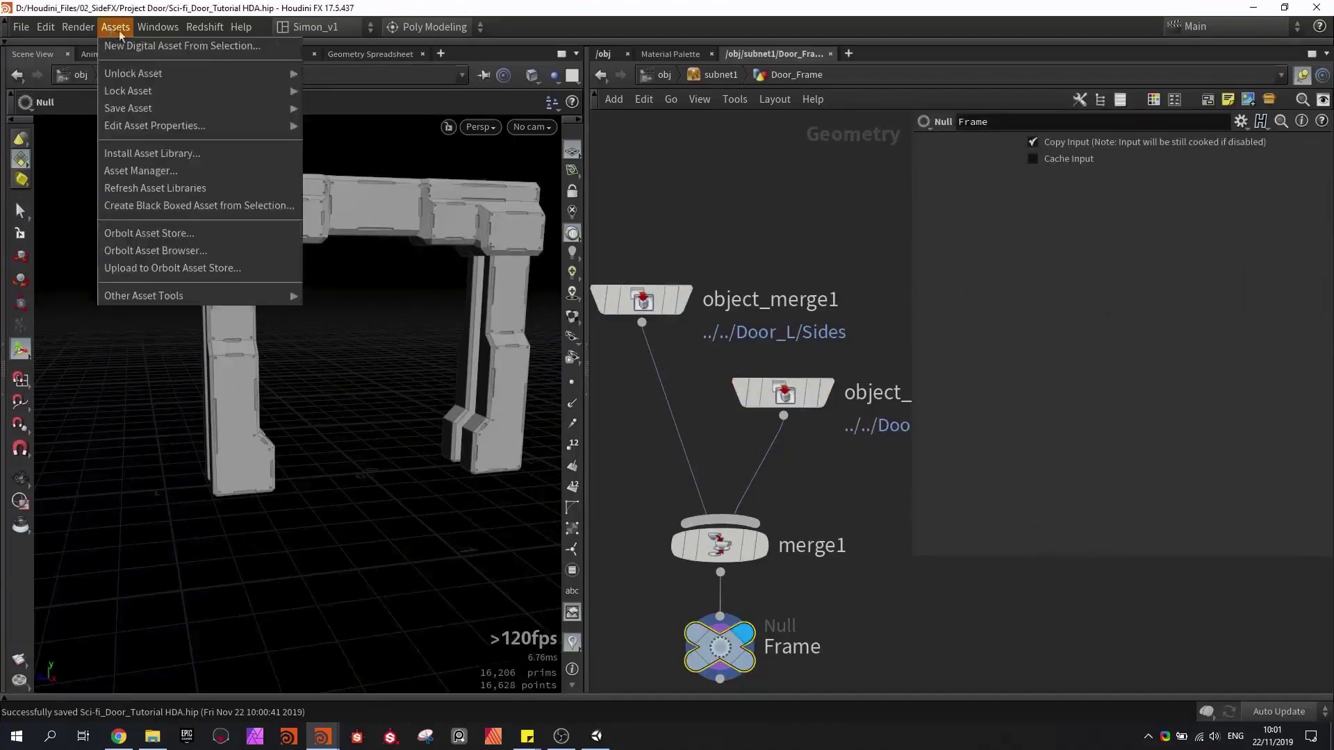
{"action": "mouse_move", "coordinate": [195, 111]}
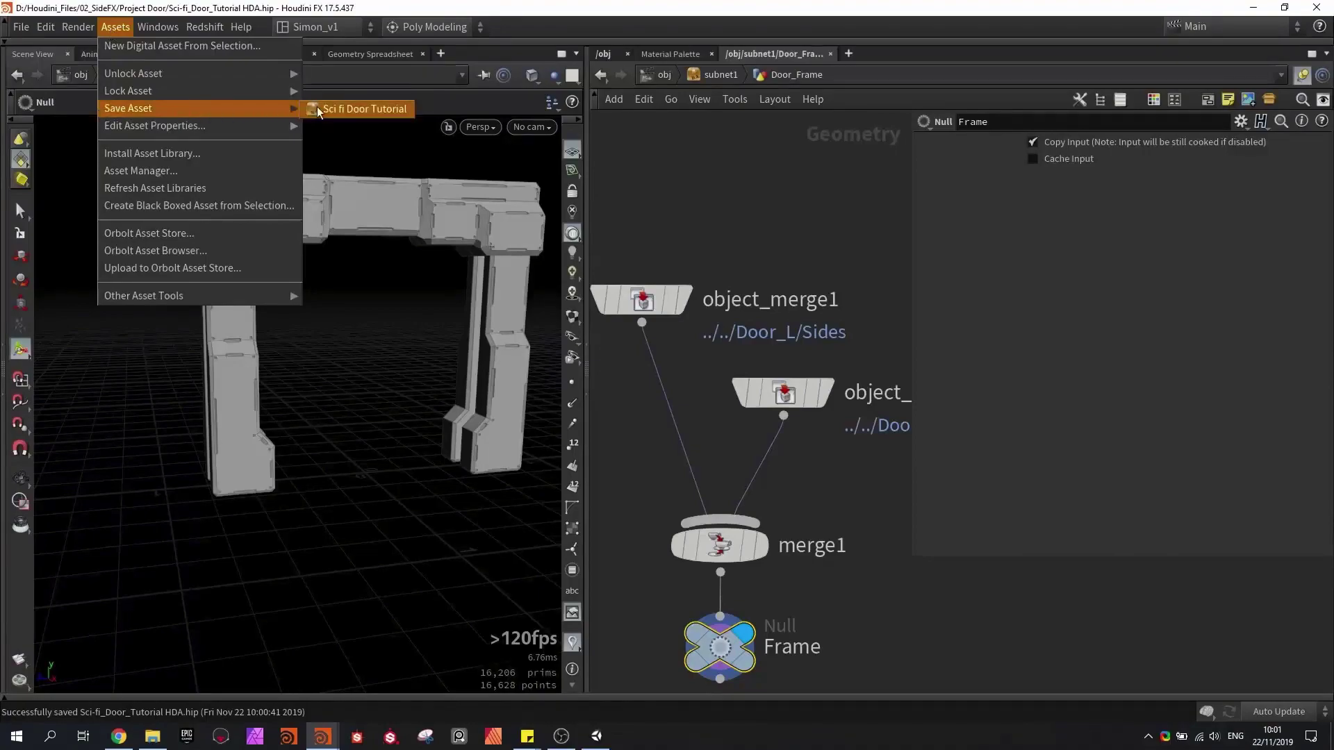
{"action": "left_click", "coordinate": [320, 110]}
{"action": "left_click", "coordinate": [604, 736]}
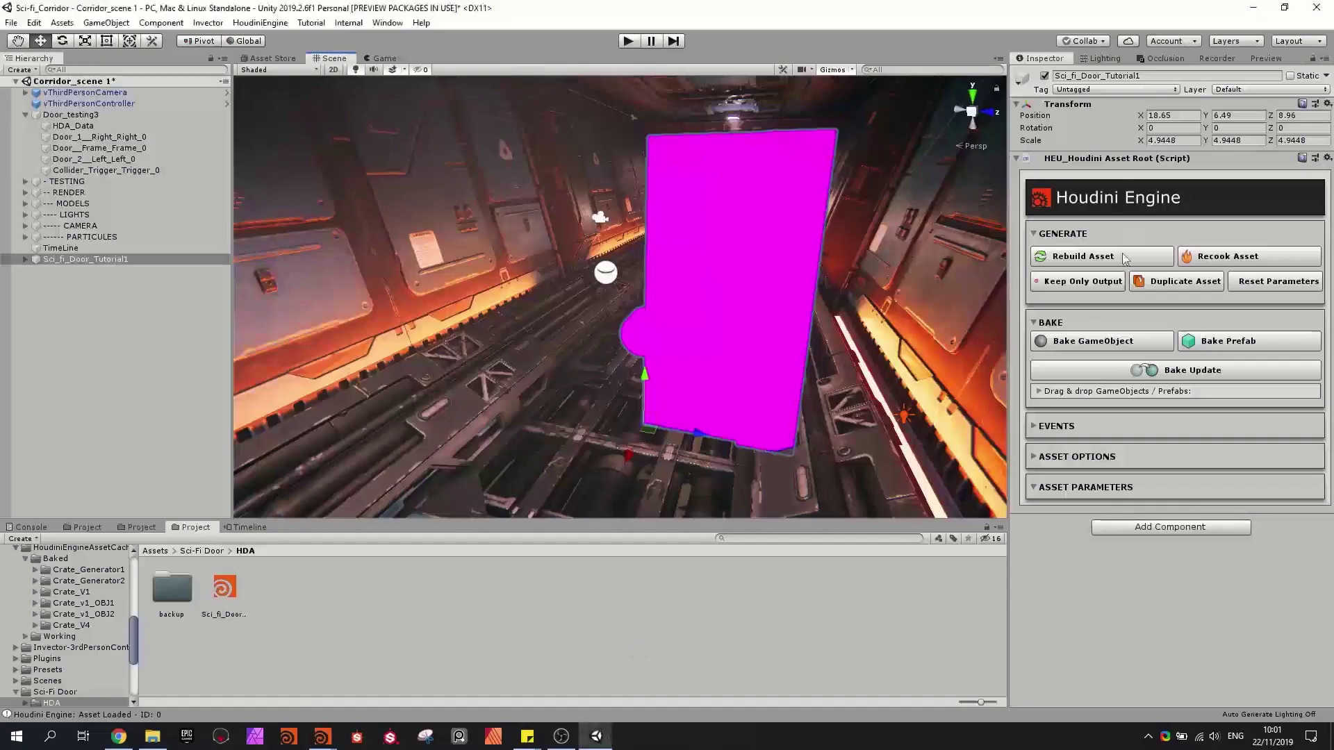
{"action": "left_click", "coordinate": [1113, 258]}
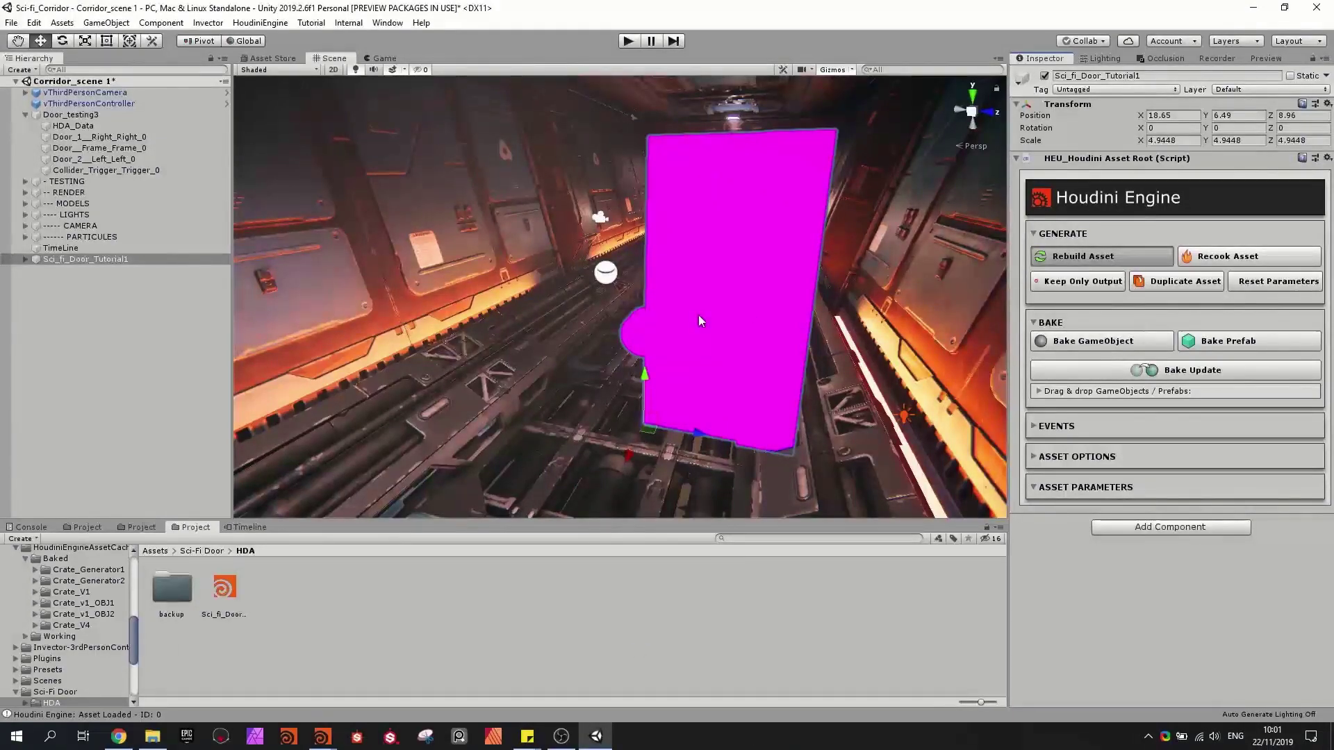
- Look over the rebuilt door and move it along the corridor's Z axis to 8.41
{"action": "left_click_drag", "start_coordinate": [698, 320], "coordinate": [599, 247], "text": "alt"}
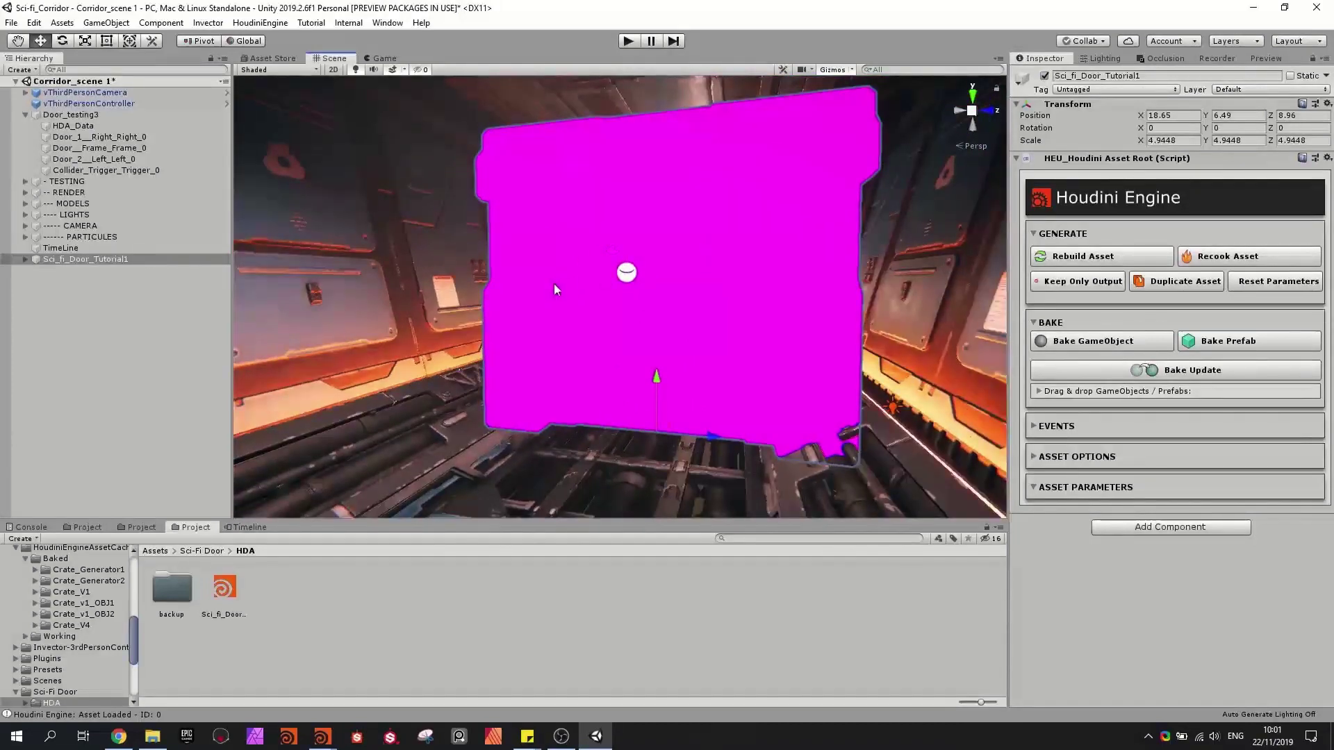
{"action": "right_click_drag", "start_coordinate": [488, 158], "coordinate": [500, 177]}
{"action": "left_click_drag", "start_coordinate": [695, 402], "coordinate": [674, 400]}
{"action": "mouse_move", "coordinate": [733, 245]}
{"action": "right_mouse_down"}
{"action": "mouse_move", "coordinate": [727, 229]}
{"action": "mouse_move", "coordinate": [726, 240]}
{"action": "right_mouse_up"}
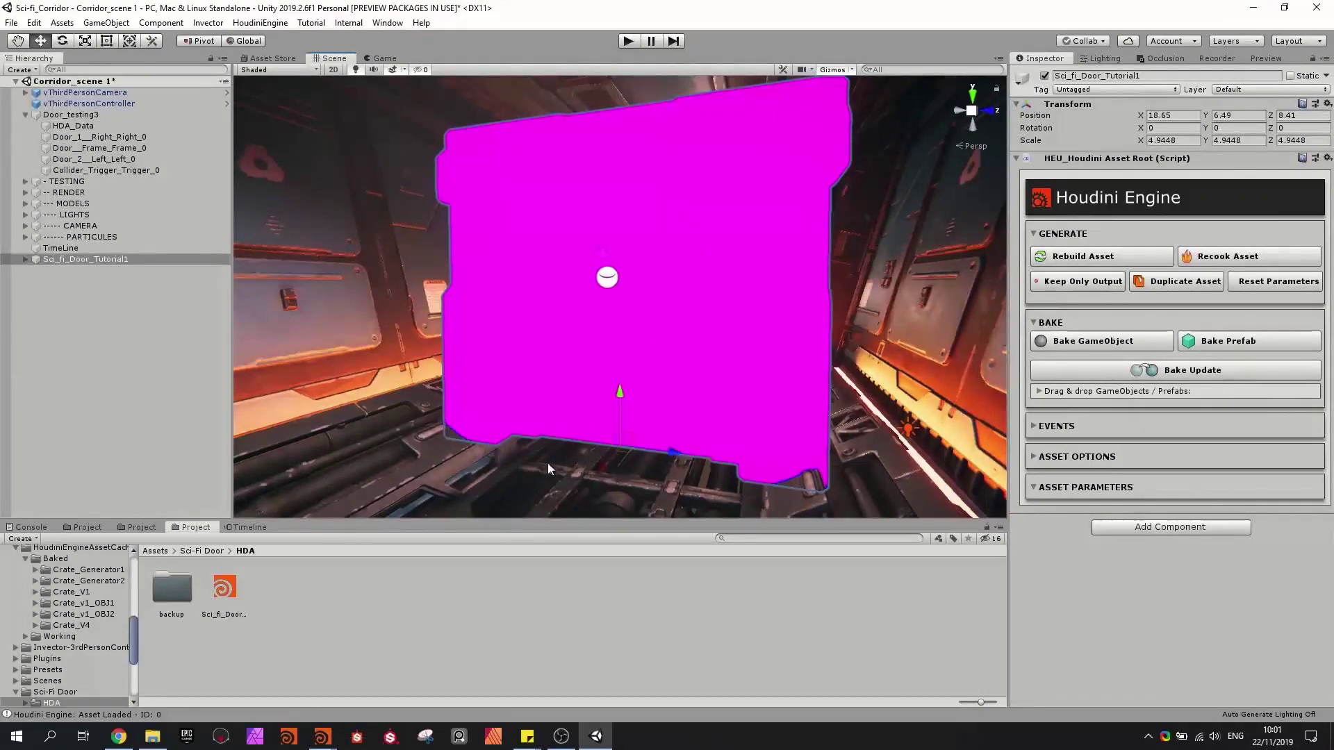
- Switch to Houdini and insert a Unity Material node between merge8 and lowpoly-uv in Door_L
{"action": "left_click", "coordinate": [324, 735]}
{"action": "left_click", "coordinate": [711, 76]}
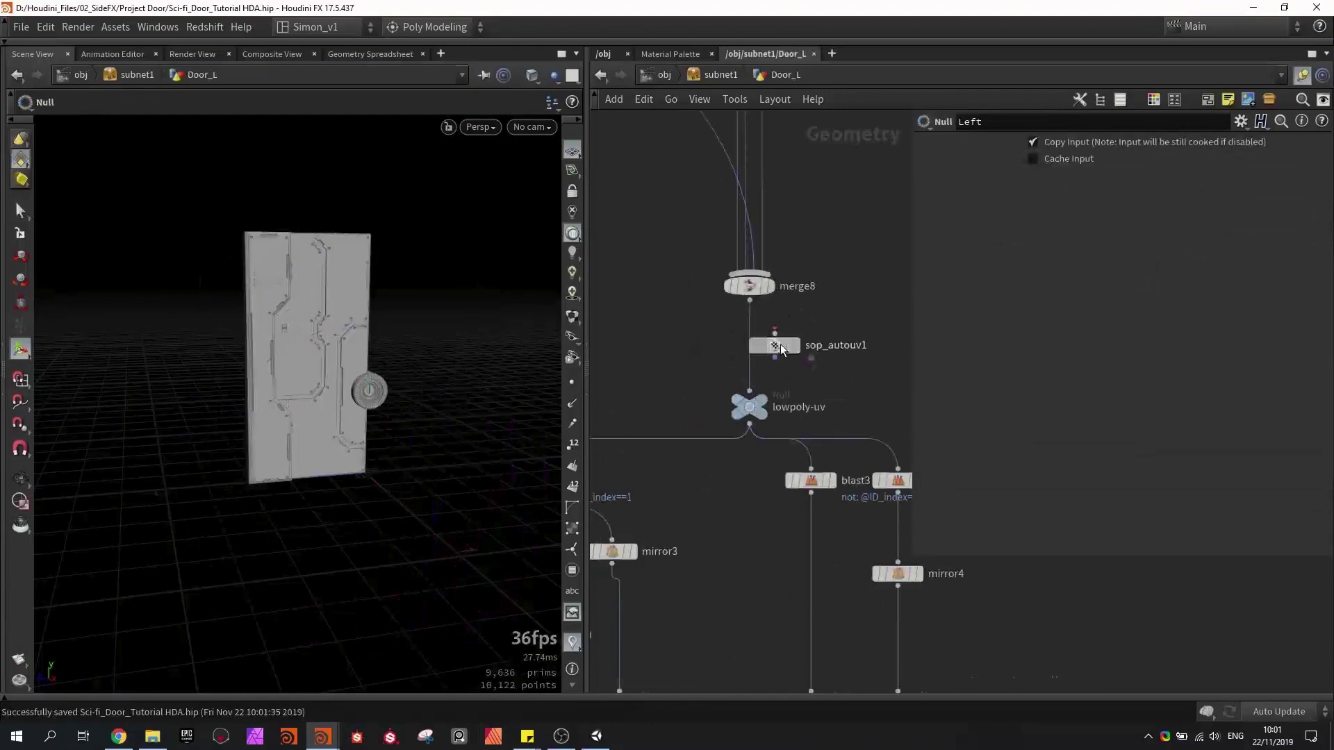
{"action": "scroll", "coordinate": [855, 372], "scroll_direction": "up", "scroll_amount": 3}
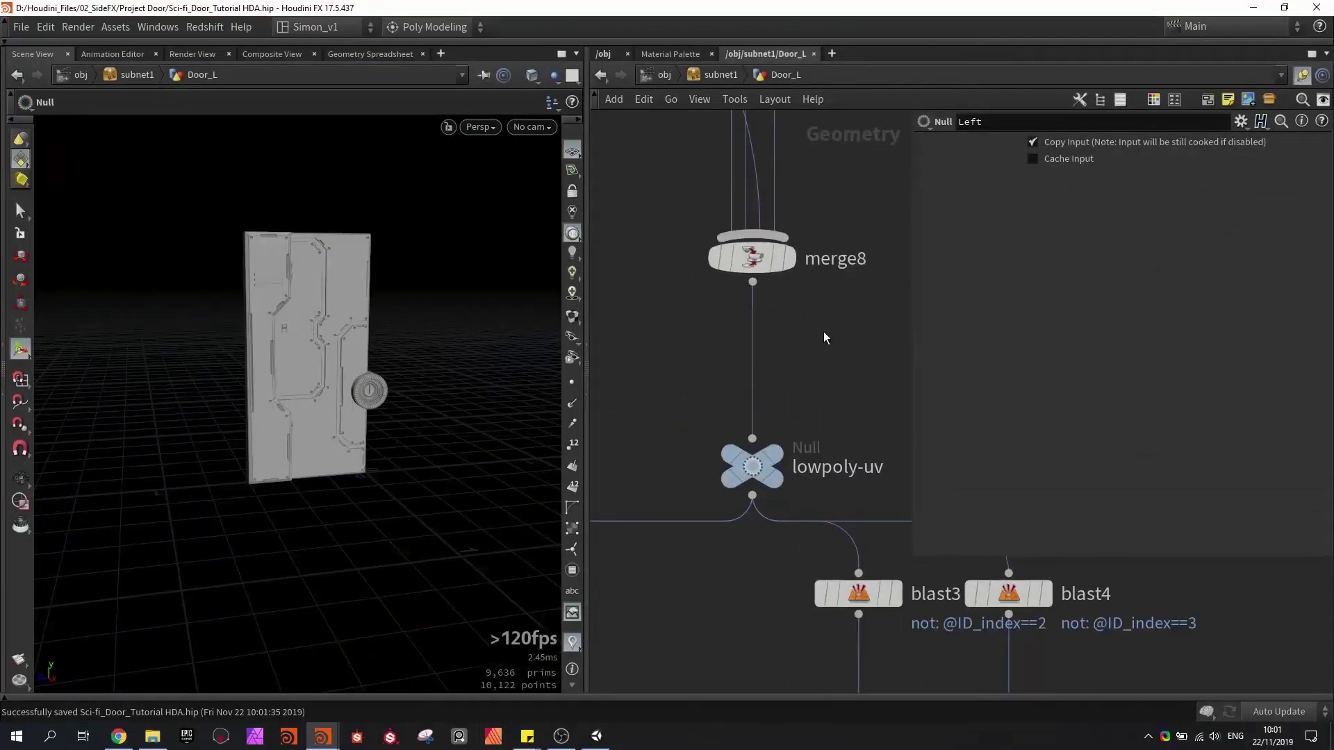
{"action": "key", "text": "Tab"}
{"action": "type", "text": "unit"}
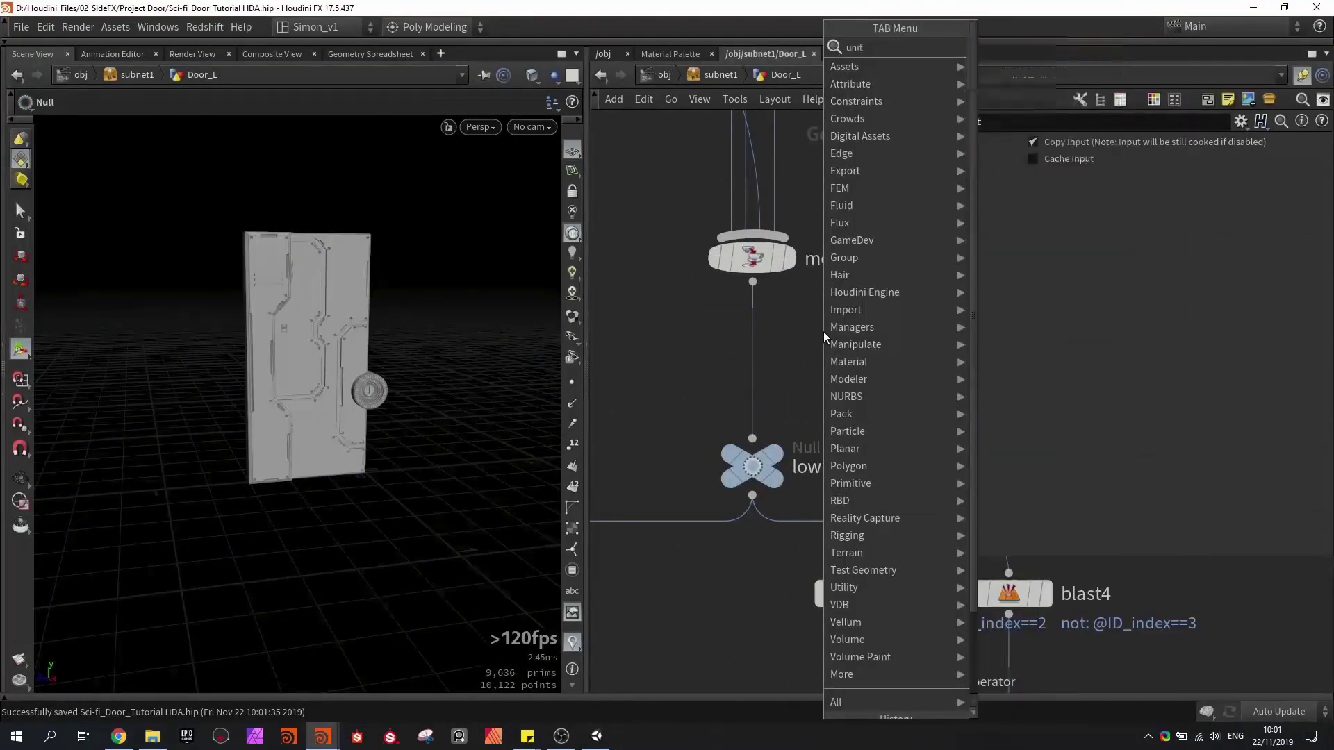
{"action": "type", "text": "y"}
{"action": "key", "text": "Return"}
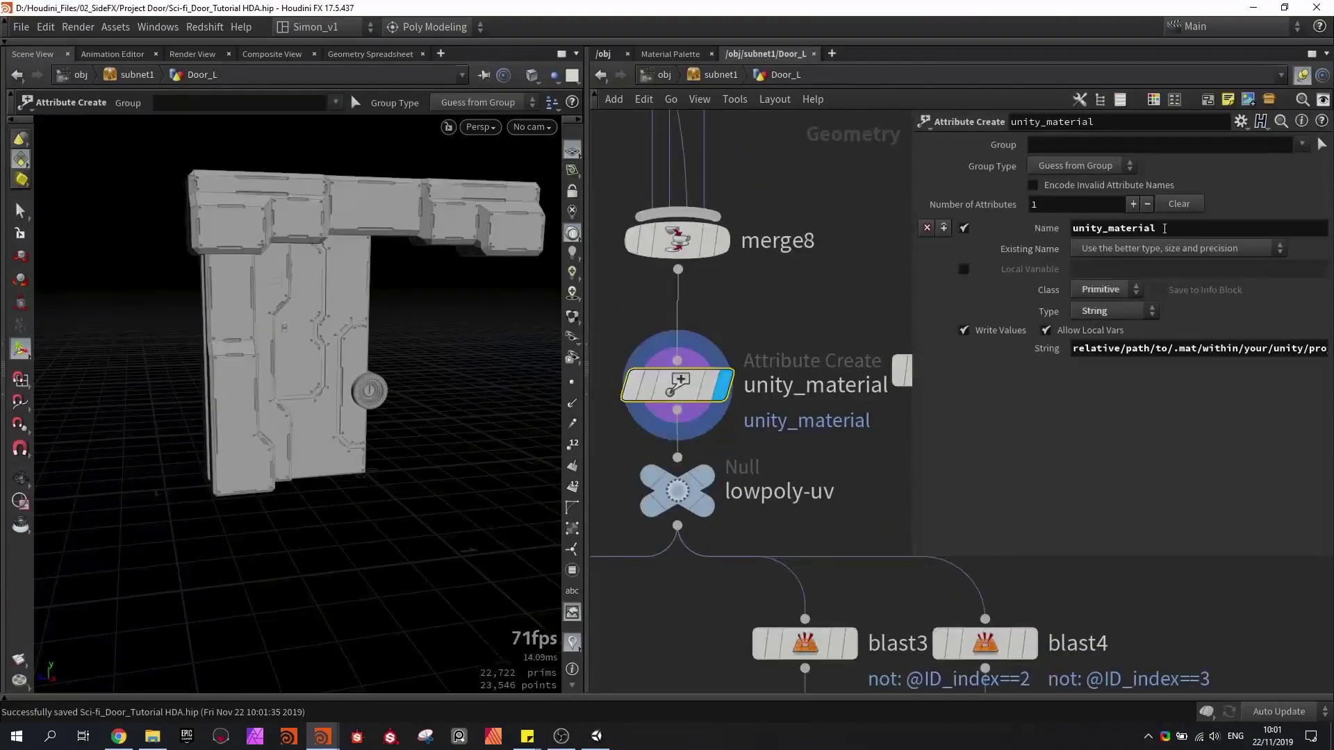
- Set the unity_material attribute's string value to Assets/Sci-fi_Corridor/Materials/Clay.mat
{"action": "double_click", "coordinate": [1135, 229]}
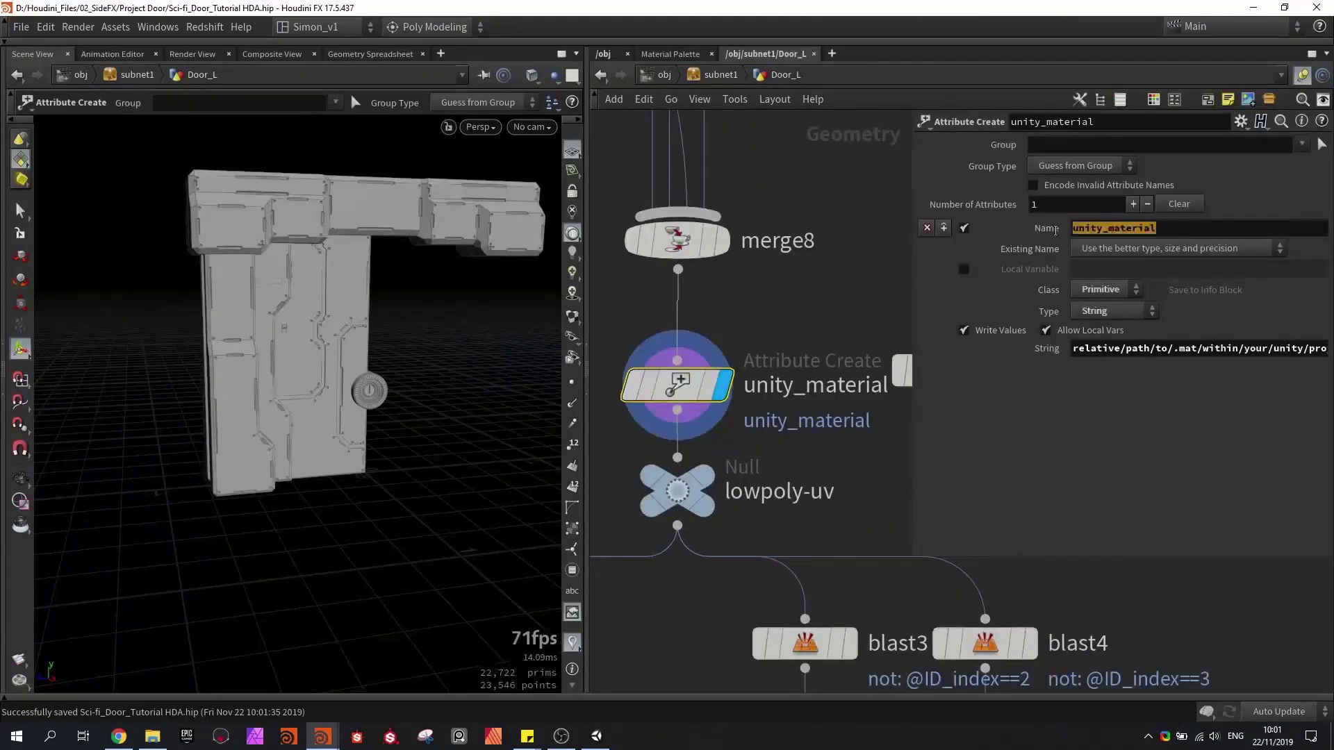
{"action": "left_click", "coordinate": [807, 314]}
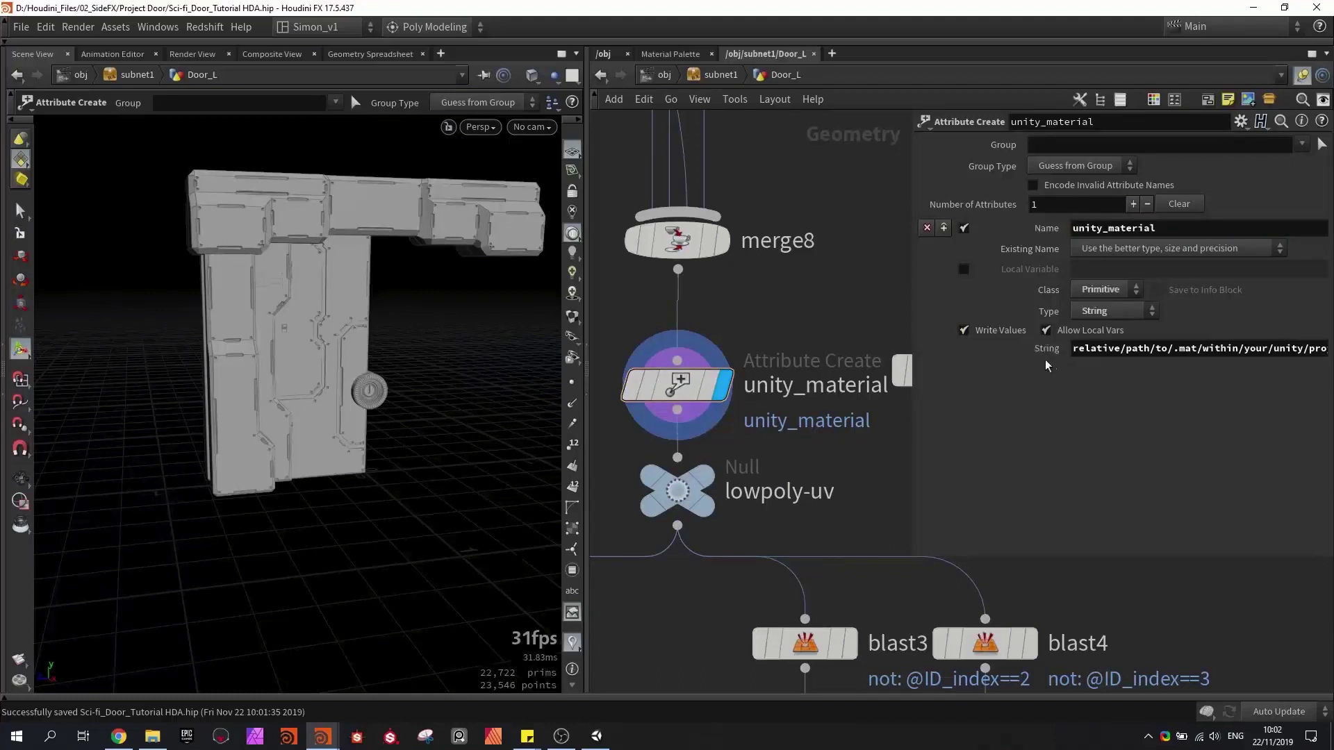
{"action": "left_click_drag", "start_coordinate": [1074, 350], "coordinate": [1329, 348]}
{"action": "type", "text": "Assets/Sci-fi_Corridor/Materials/Clay.mat"}
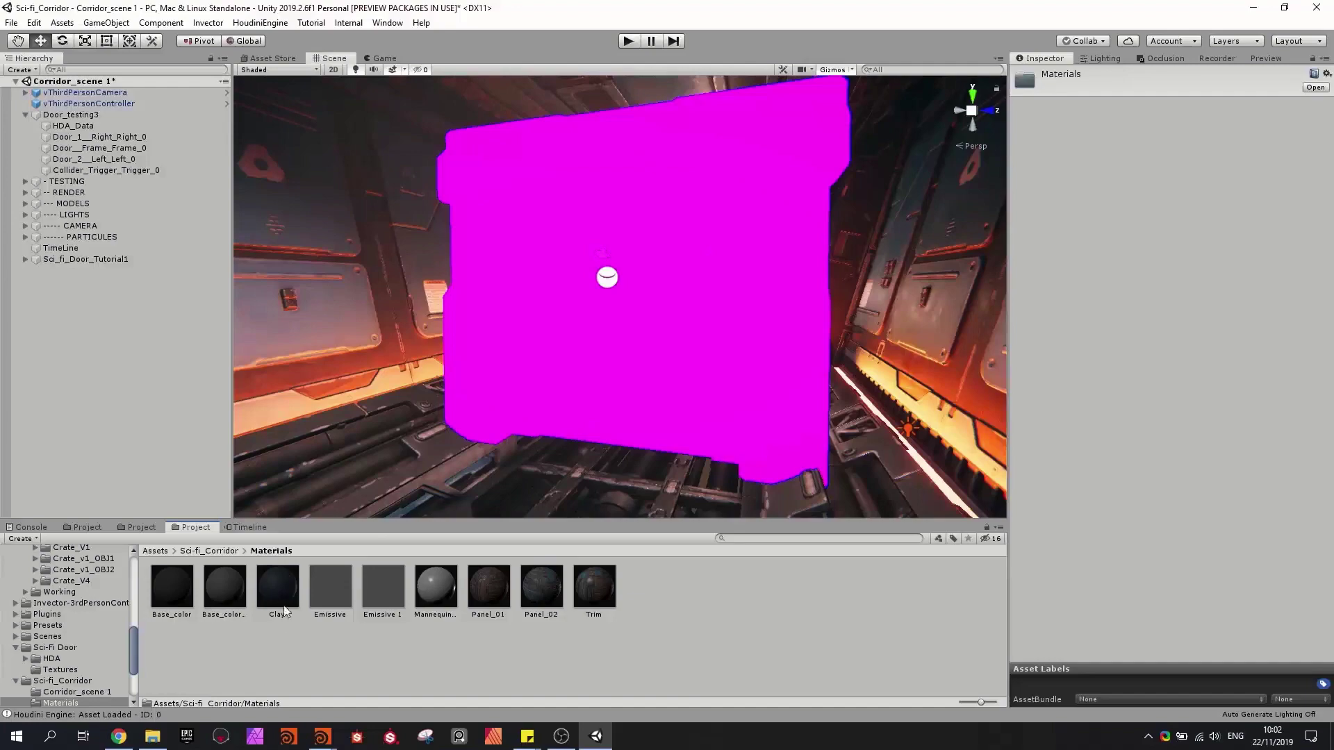
- Return to Houdini, place an Unreal Material node beside unity_material as a trial and delete it
{"action": "left_click", "coordinate": [321, 738]}
{"action": "key", "text": "Tab"}
{"action": "type", "text": "un"}
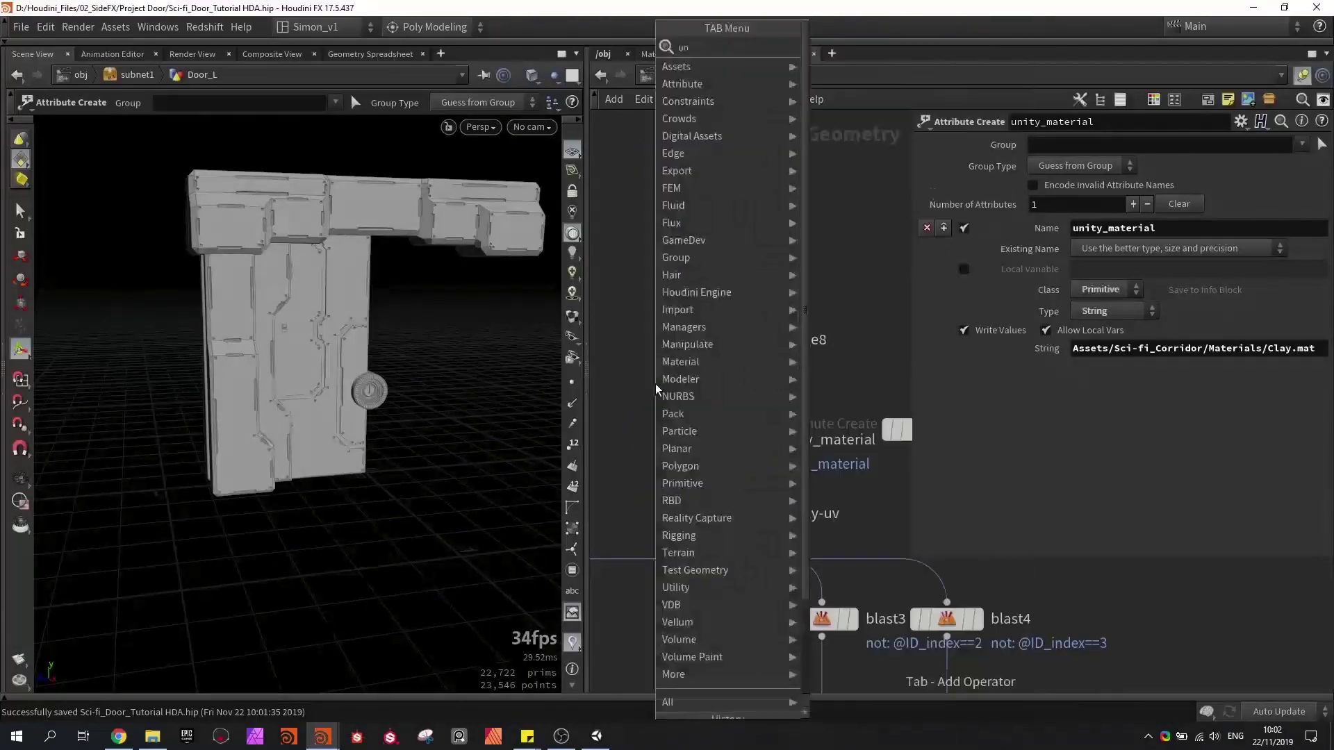
{"action": "type", "text": "real"}
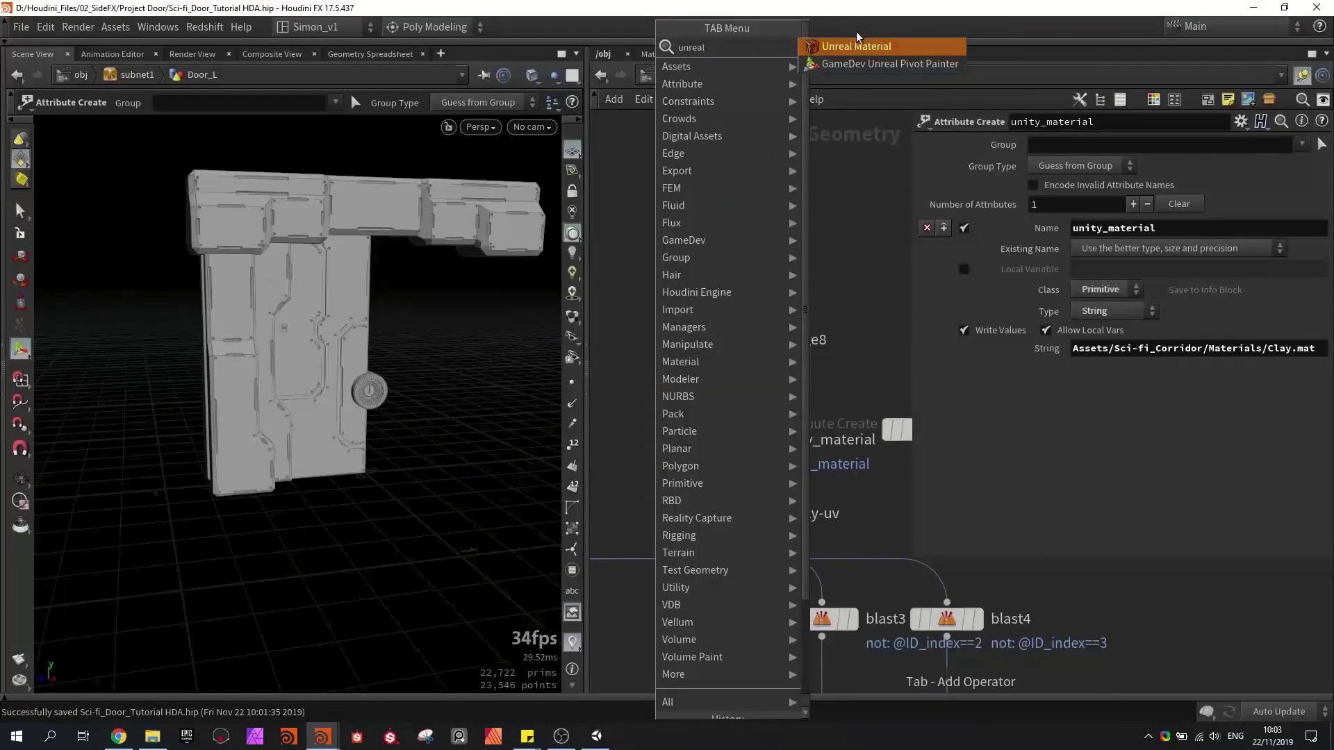
{"action": "key", "text": "Return"}
{"action": "left_click", "coordinate": [625, 389]}
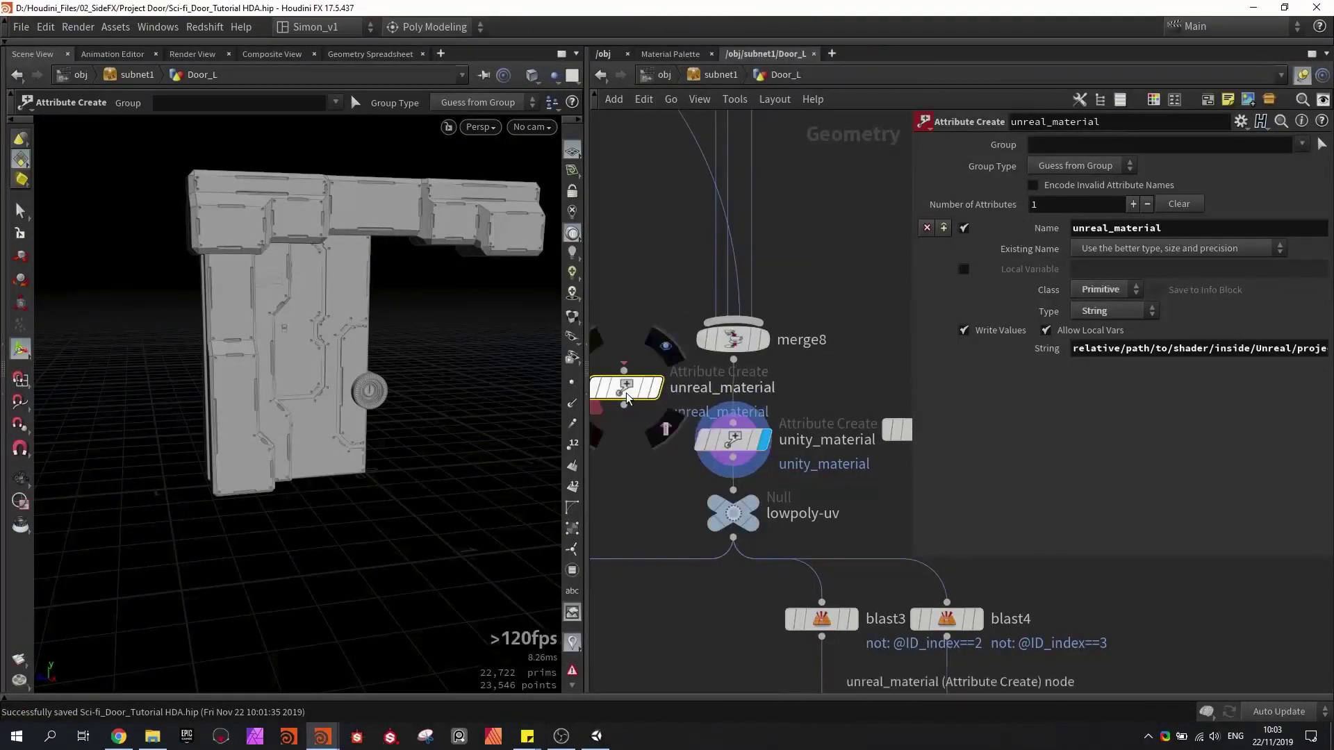
{"action": "key", "text": "Delete"}
- Save the scene, display the Left Null in Door_L and save the Sci fi Door Tutorial digital asset
{"action": "key", "text": "ctrl+s"}
{"action": "middle_click_drag", "start_coordinate": [637, 405], "coordinate": [748, 260]}
{"action": "scroll", "coordinate": [635, 346], "scroll_direction": "down", "scroll_amount": 1}
{"action": "scroll", "coordinate": [747, 260], "scroll_direction": "down", "scroll_amount": 4}
{"action": "scroll", "coordinate": [646, 440], "scroll_direction": "up", "scroll_amount": 3}
{"action": "left_click", "coordinate": [651, 439]}
{"action": "left_click_drag", "start_coordinate": [670, 529], "coordinate": [618, 436]}
{"action": "left_click", "coordinate": [111, 27]}
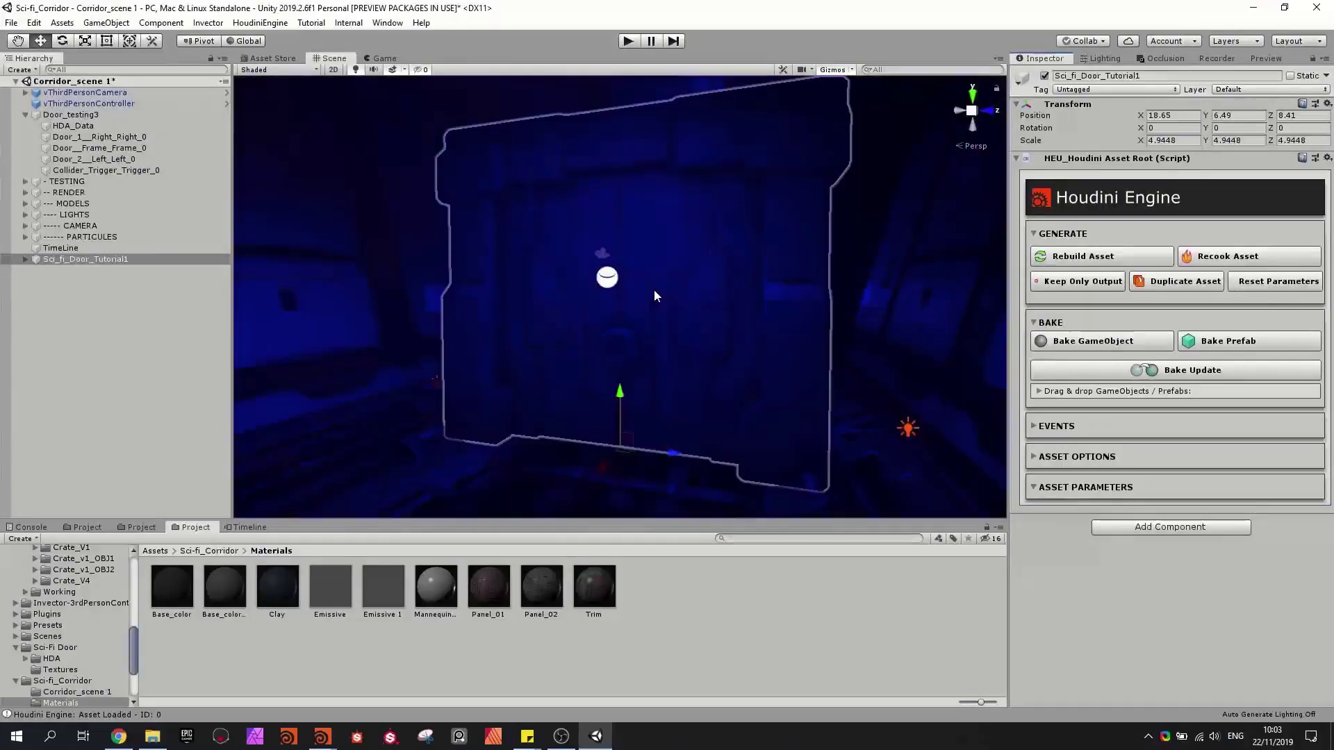
- Inspect the door's Clay material and surface shading in the Unity corridor from several viewpoints
{"action": "key", "text": "a"}
{"action": "right_click_drag", "start_coordinate": [654, 289], "coordinate": [657, 271]}
{"action": "key", "text": "d"}
{"action": "key", "text": "s"}
{"action": "key", "text": "w"}
{"action": "key", "text": "w"}
{"action": "key", "text": "s"}
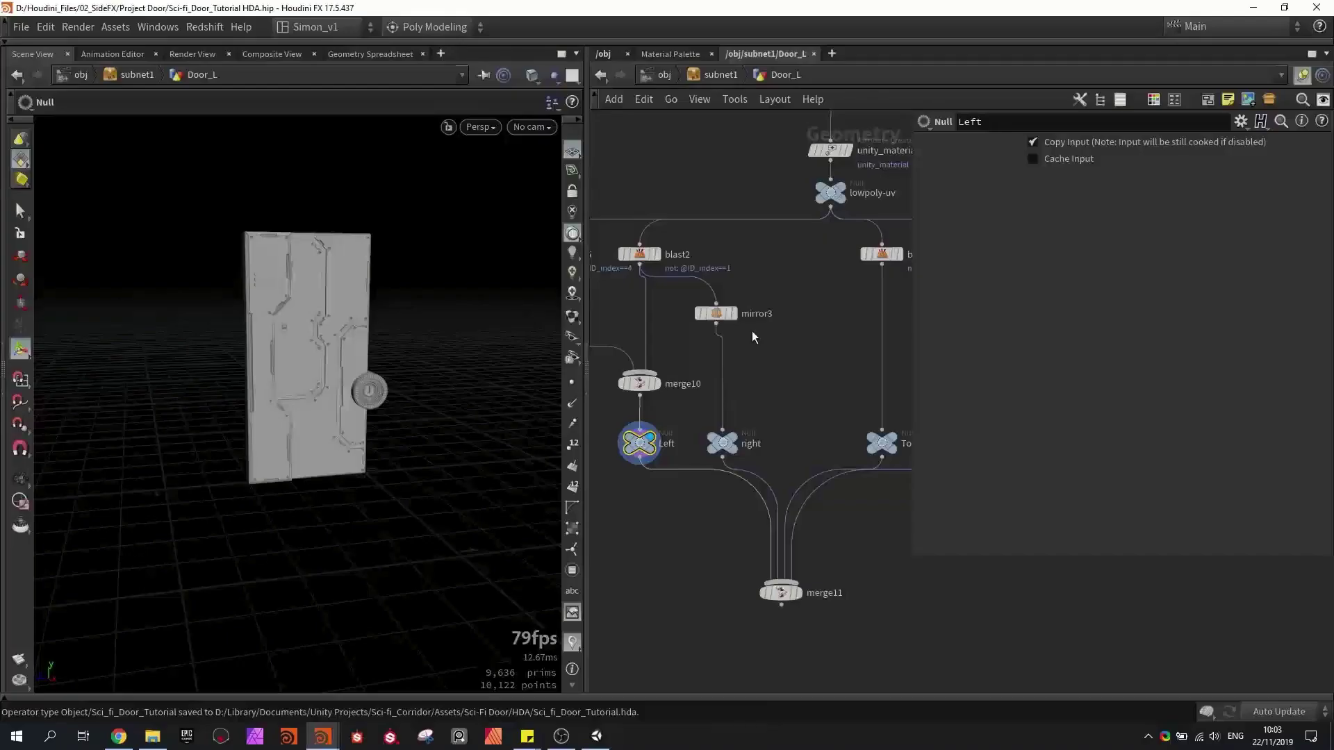
- Insert a Normal node between merge8 and unity_material in the Door_L network in Houdini
{"action": "scroll", "coordinate": [719, 318], "scroll_direction": "up", "scroll_amount": 3}
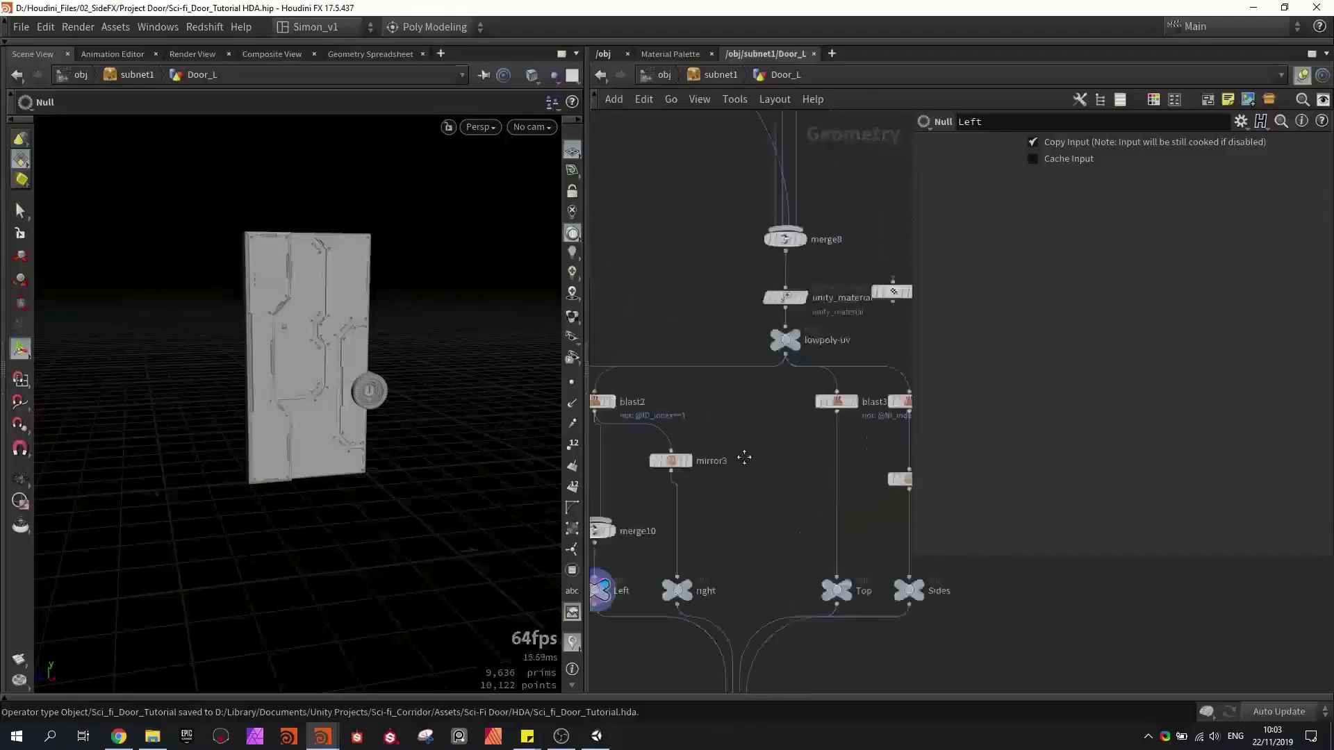
{"action": "key", "text": "Tab"}
{"action": "type", "text": "nor"}
{"action": "key", "text": "Return"}
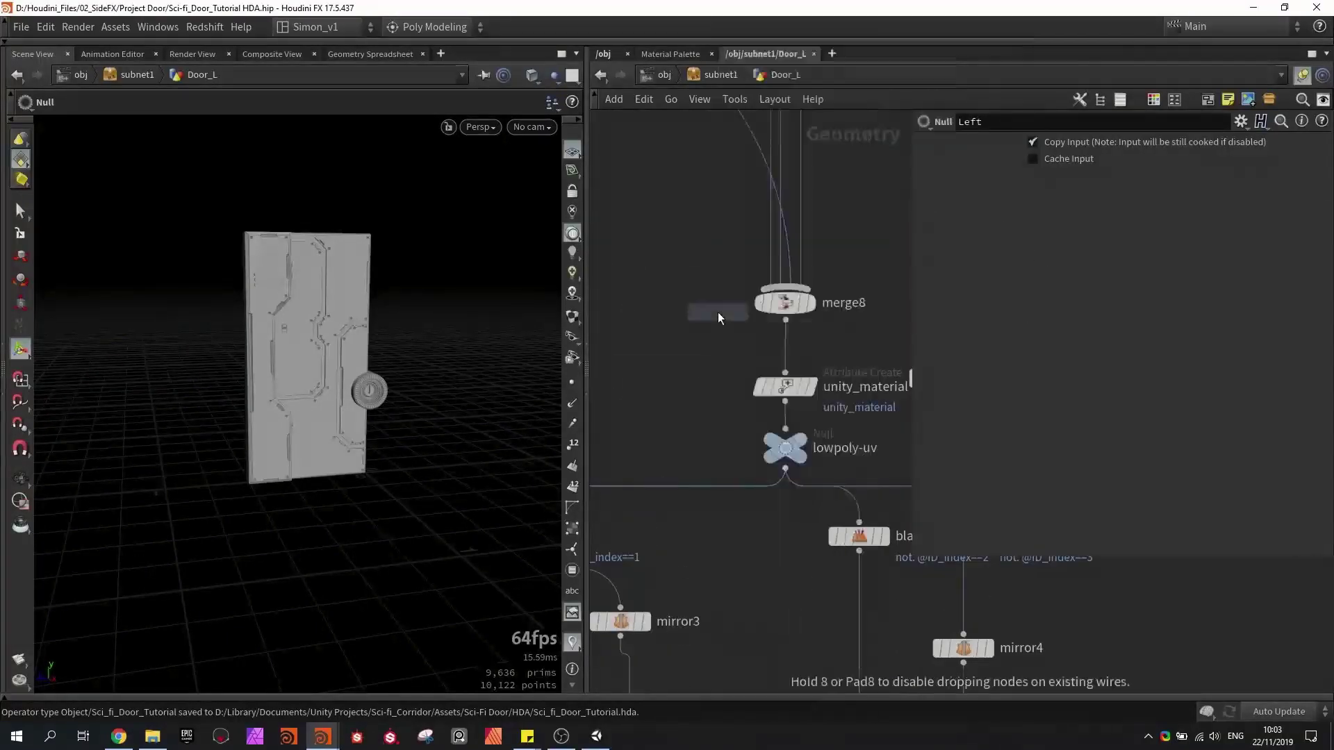
{"action": "left_click", "coordinate": [785, 345]}
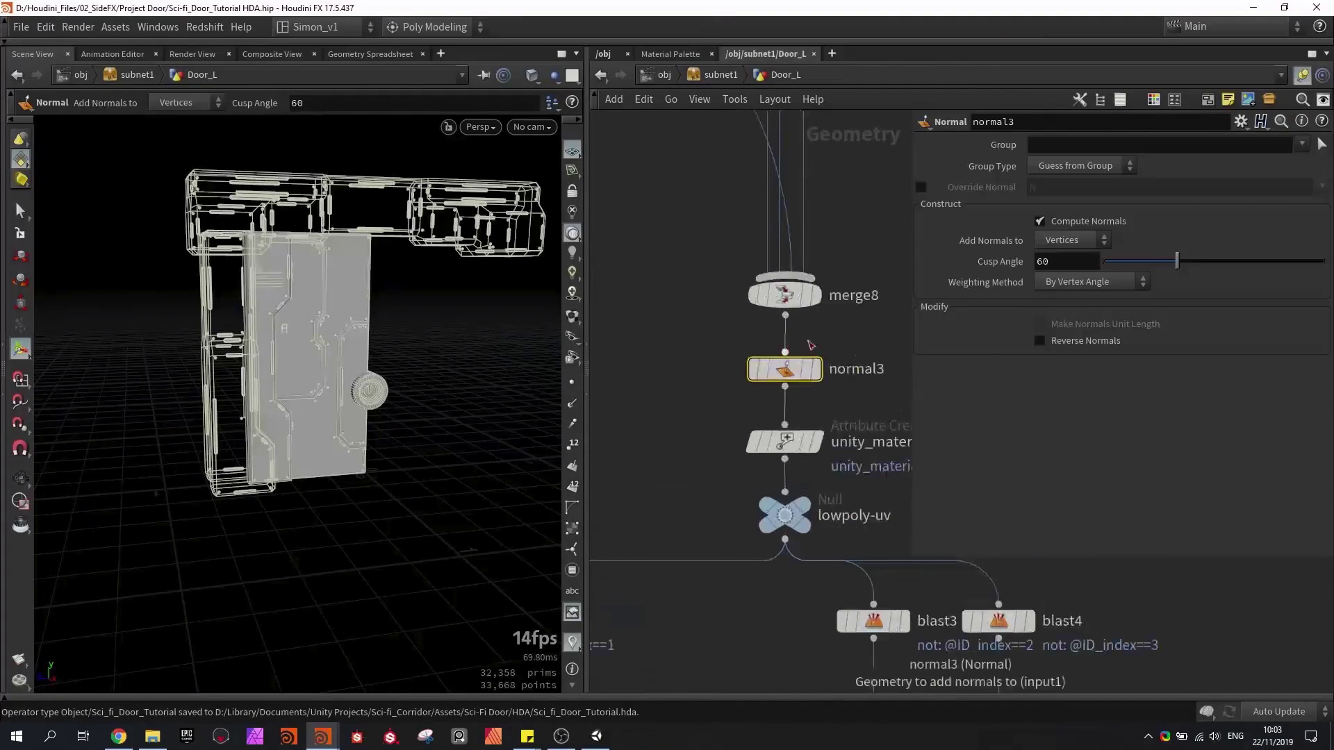
- Set the new Normal node's cusp angle to 30
{"action": "left_click_drag", "start_coordinate": [1083, 261], "coordinate": [943, 279]}
{"action": "type", "text": "30"}
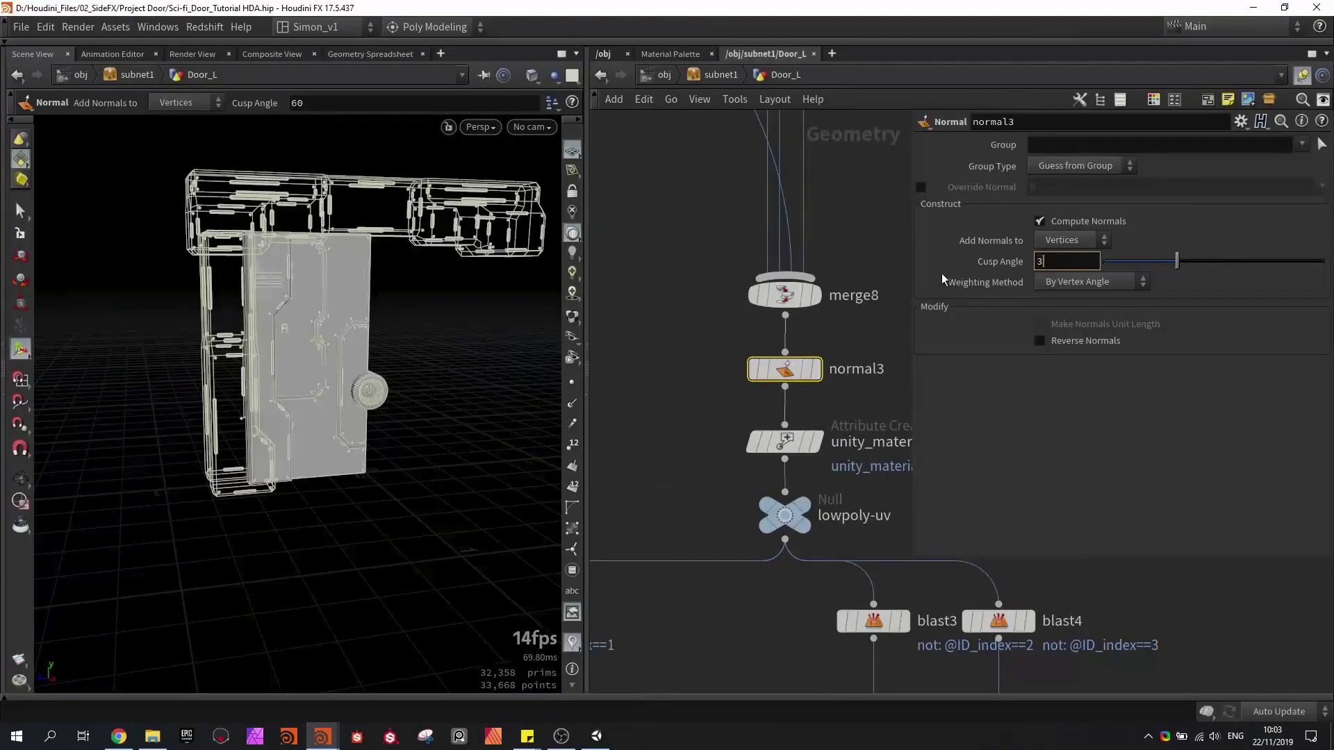
{"action": "key", "text": "Return"}
{"action": "left_click", "coordinate": [671, 349]}
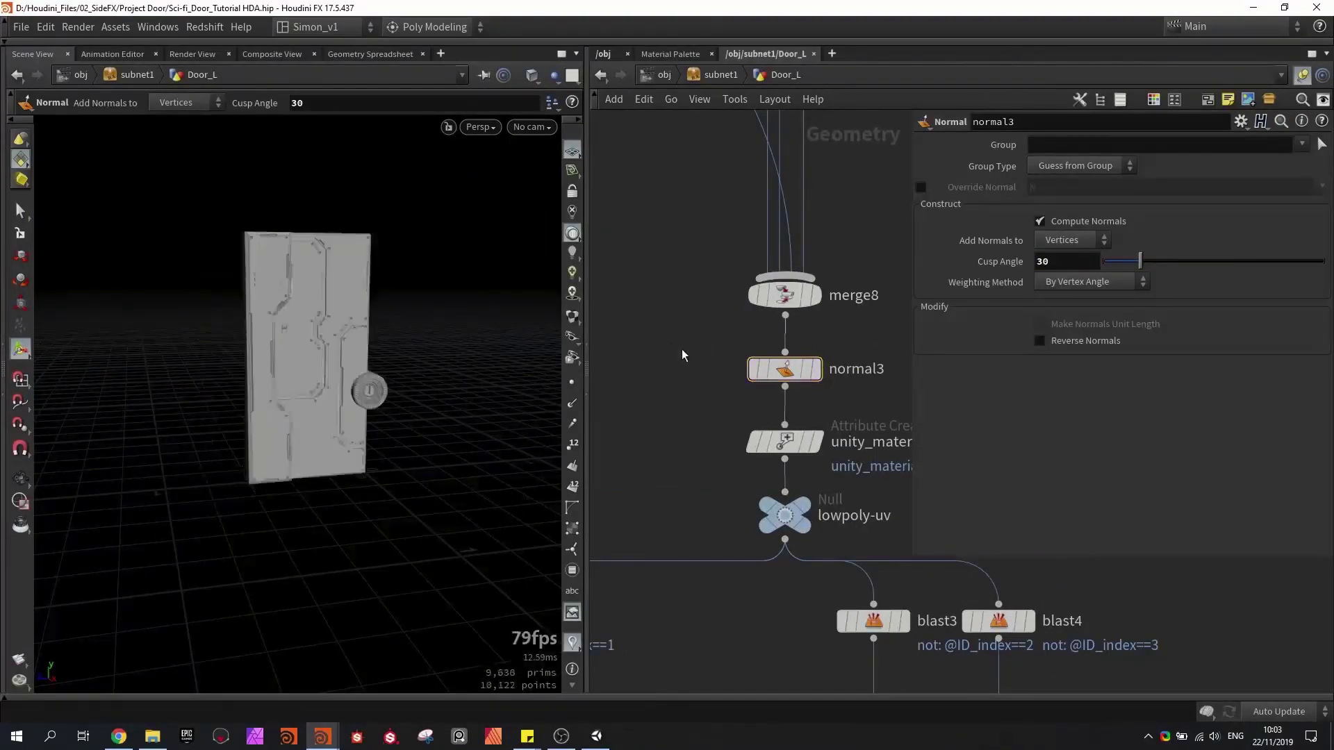
- Save the scene, then switch to Unity, rebuild Sci_fi_Door_Tutorial1 and check the door's shading
{"action": "key", "text": "ctrl+s"}
{"action": "key", "text": "alt+Tab"}
{"action": "left_click", "coordinate": [1068, 259]}
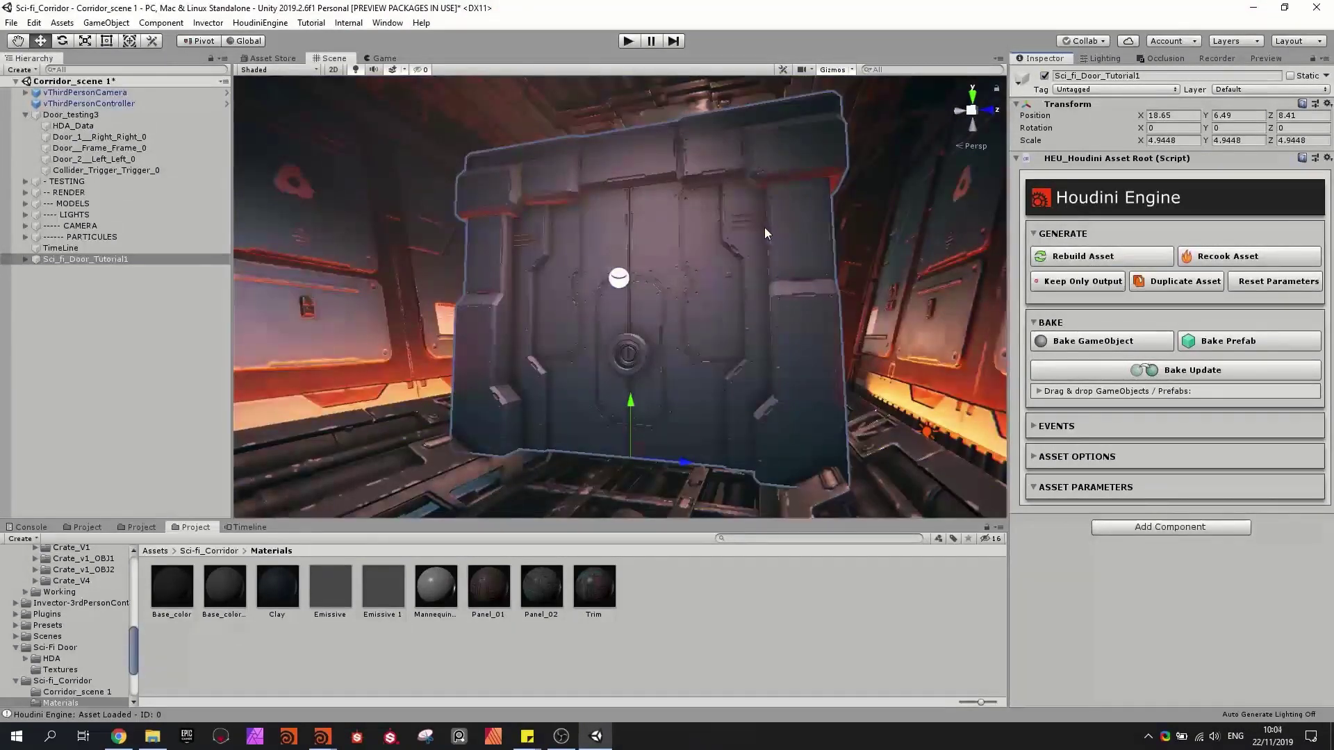
{"action": "key", "text": "s"}
{"action": "right_click_drag", "start_coordinate": [764, 229], "coordinate": [765, 219]}
{"action": "key", "text": "w"}
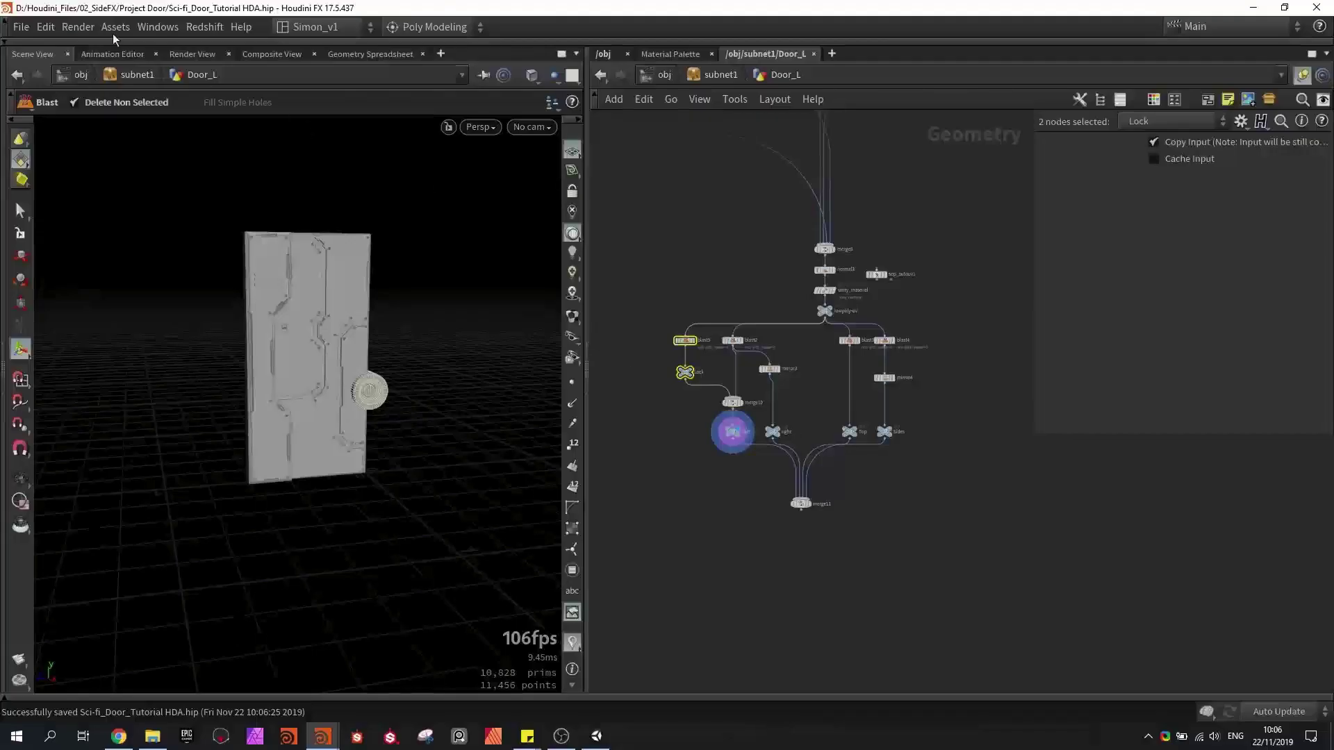
- Open the type properties of the Sci_fi_Door_Tutorial asset for editing, keeping the node network in view
{"action": "left_click", "coordinate": [115, 26]}
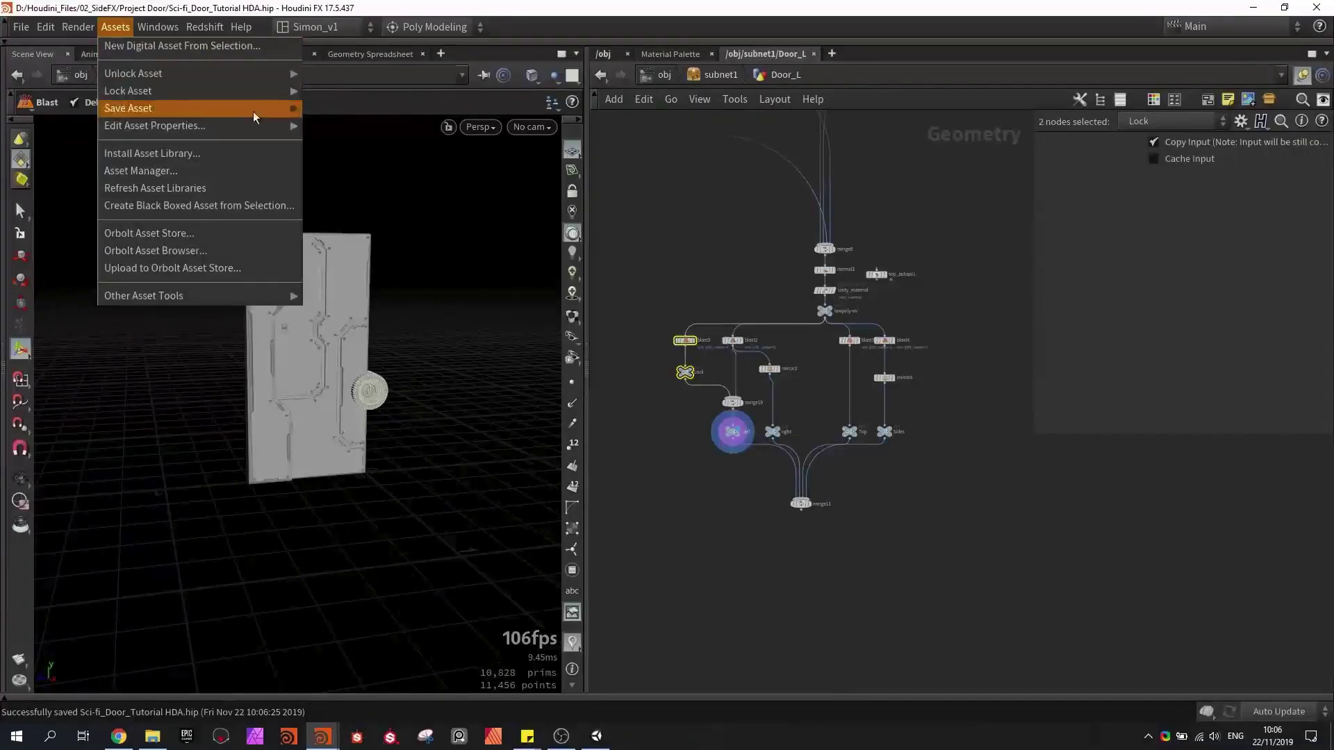
{"action": "mouse_move", "coordinate": [281, 132]}
{"action": "left_click", "coordinate": [361, 125]}
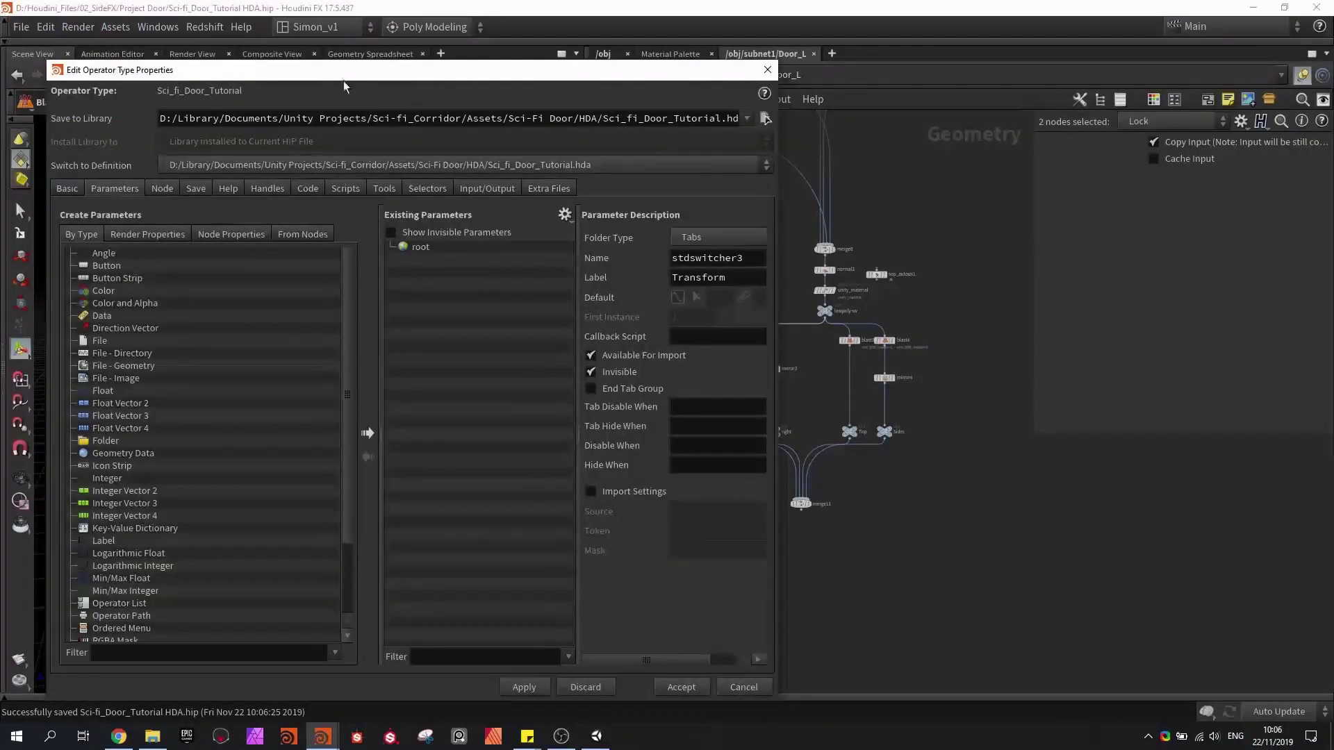
{"action": "left_click_drag", "start_coordinate": [334, 72], "coordinate": [300, 60]}
- Expose box1's Size Y and Size Z from the Door_L network as parameters of the door asset
{"action": "middle_click_drag", "start_coordinate": [774, 226], "coordinate": [987, 396]}
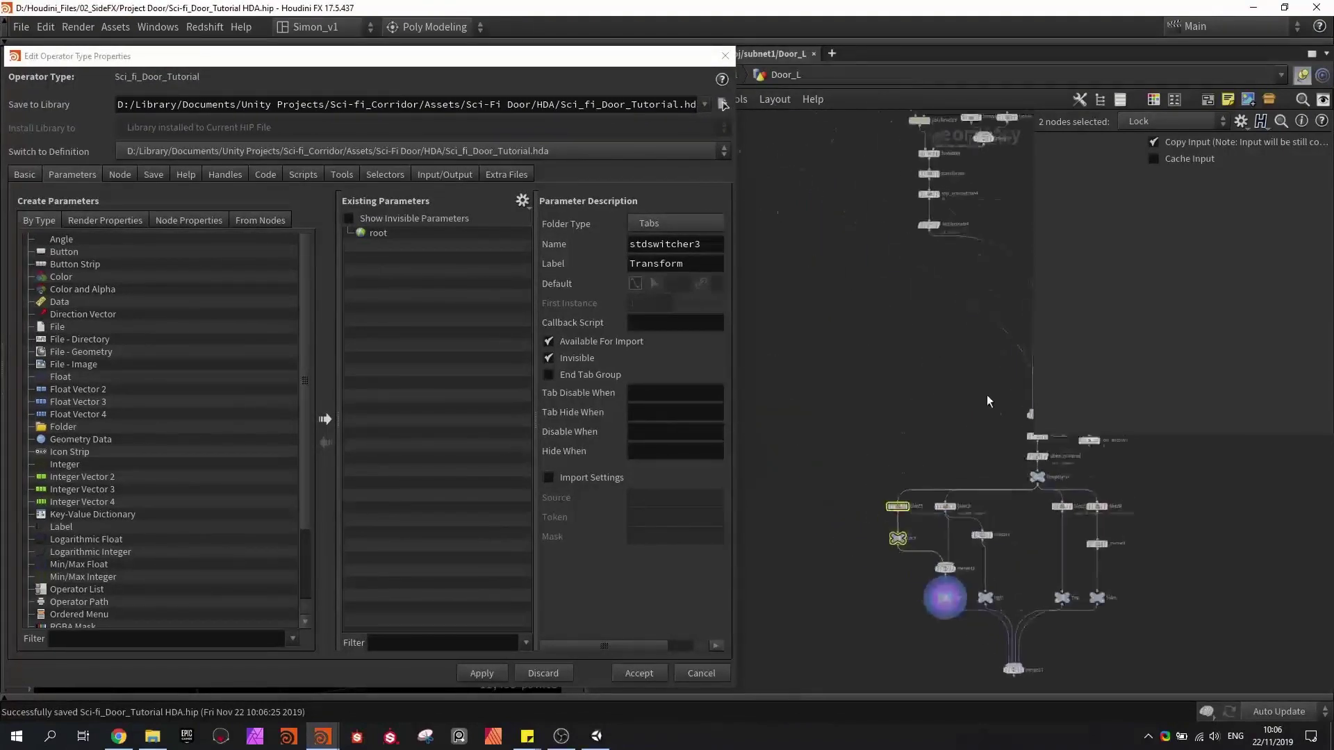
{"action": "scroll", "coordinate": [987, 395], "scroll_direction": "down", "scroll_amount": 4}
{"action": "scroll", "coordinate": [917, 320], "scroll_direction": "down", "scroll_amount": 3}
{"action": "middle_click_drag", "start_coordinate": [920, 316], "coordinate": [860, 360]}
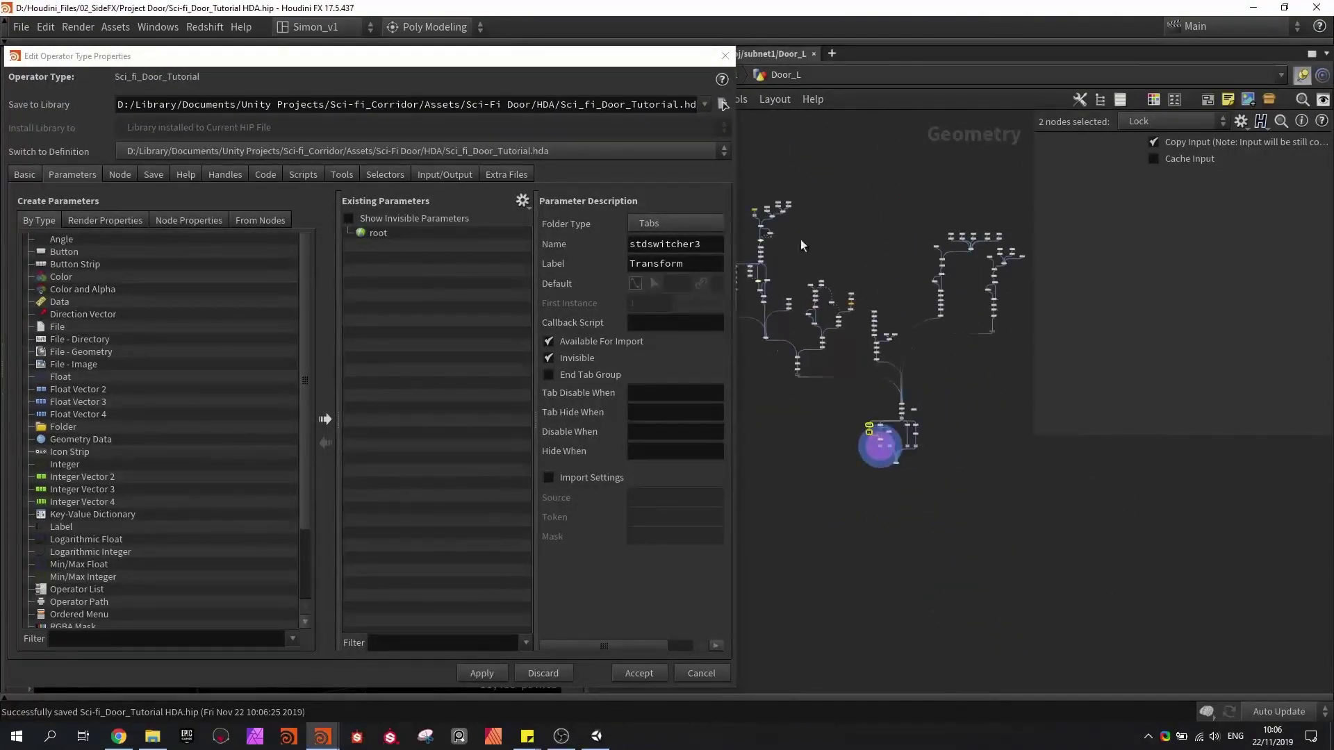
{"action": "middle_click_drag", "start_coordinate": [800, 246], "coordinate": [951, 347]}
{"action": "scroll", "coordinate": [893, 314], "scroll_direction": "up", "scroll_amount": 8}
{"action": "left_click", "coordinate": [892, 316]}
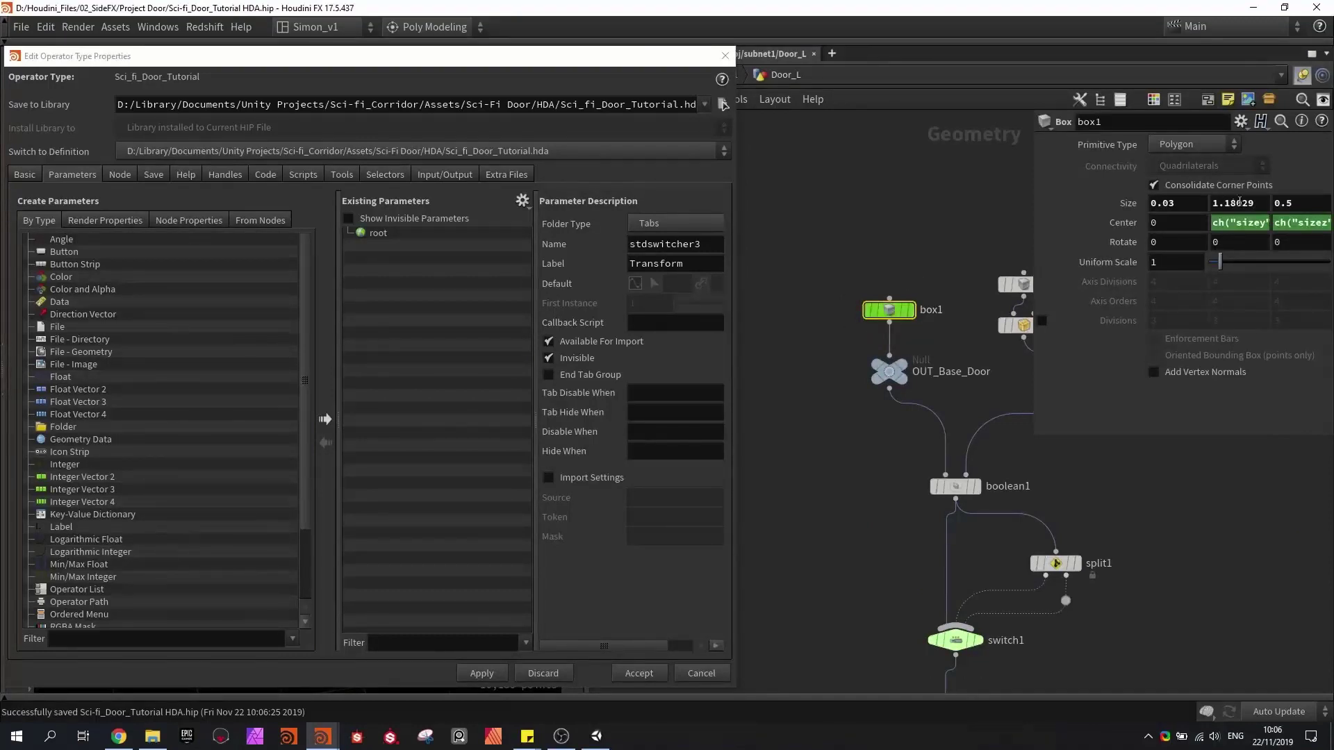
{"action": "left_click_drag", "start_coordinate": [1257, 203], "coordinate": [384, 238]}
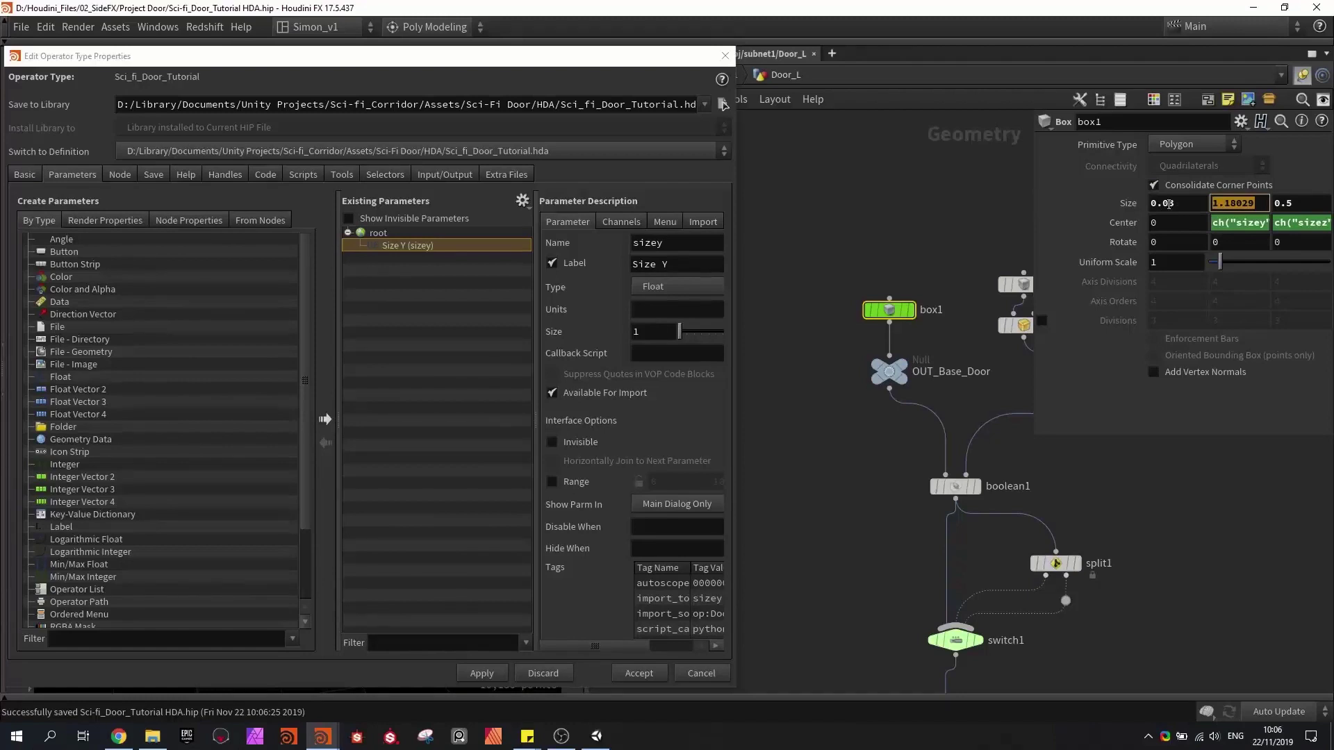
{"action": "left_click_drag", "start_coordinate": [1295, 204], "coordinate": [398, 261]}
- Label the exposed Size Y parameter "Height Door" and the Size Z parameter "Width Door"
{"action": "left_click", "coordinate": [398, 251]}
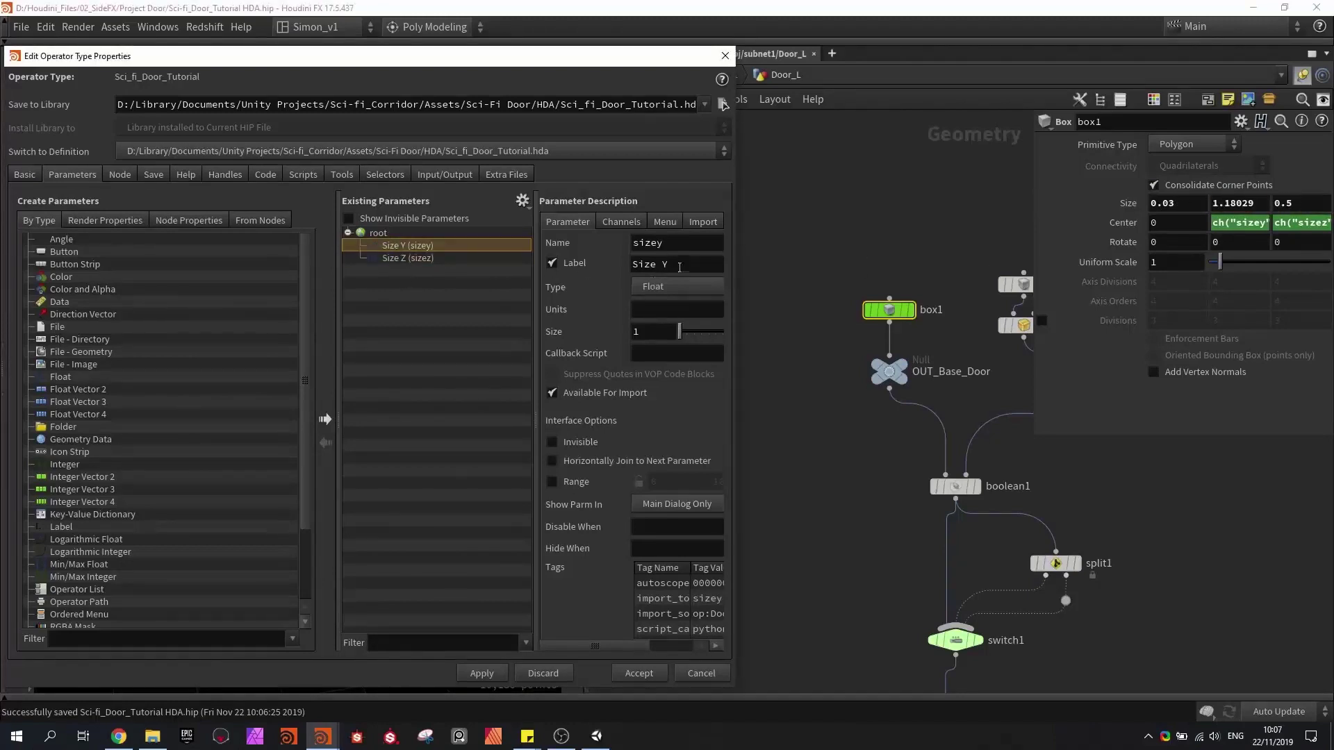
{"action": "left_click_drag", "start_coordinate": [676, 264], "coordinate": [581, 258]}
{"action": "type", "text": "Height Door"}
{"action": "key", "text": "Return"}
{"action": "left_click", "coordinate": [482, 258]}
{"action": "left_click_drag", "start_coordinate": [677, 265], "coordinate": [562, 263]}
{"action": "type", "text": "Width"}
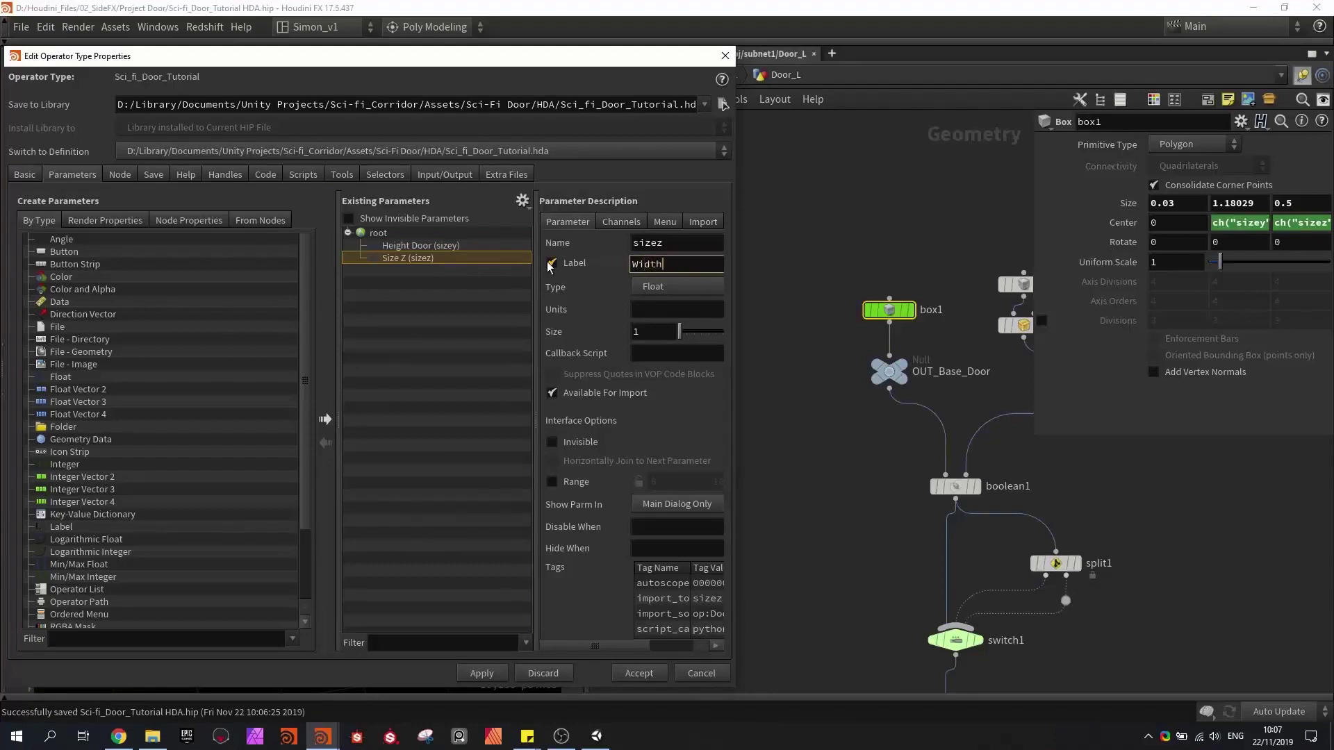
{"action": "type", "text": " Door"}
{"action": "key", "text": "Return"}
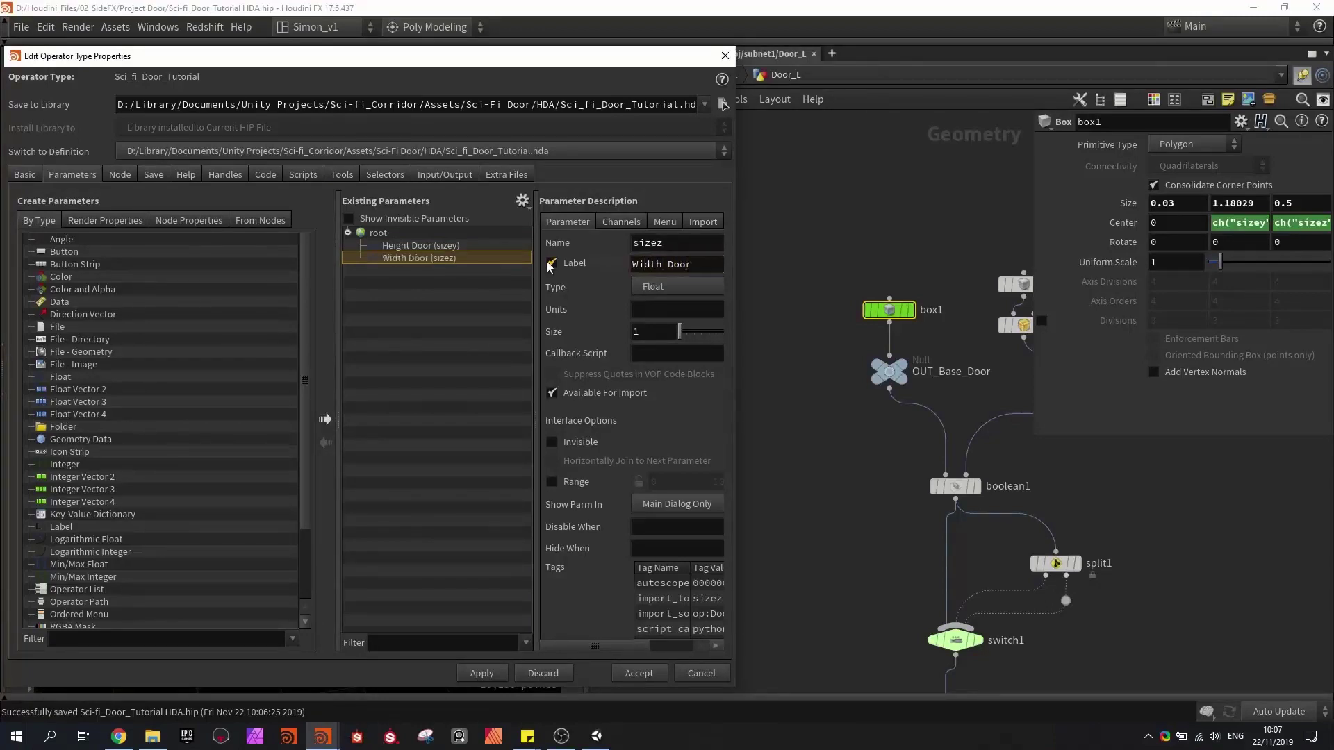
- Add a folder below the width parameter and label it "Door settings"
{"action": "left_click", "coordinate": [401, 272]}
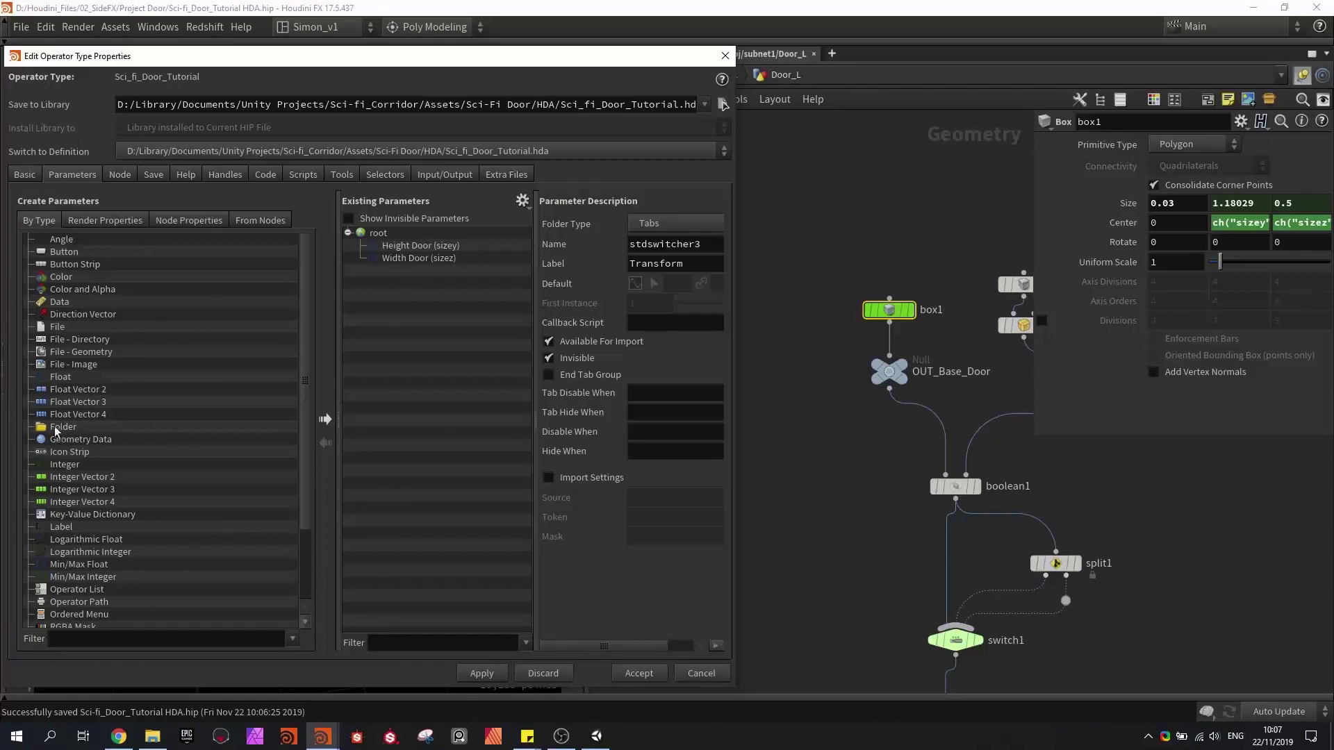
{"action": "left_click_drag", "start_coordinate": [63, 427], "coordinate": [405, 305]}
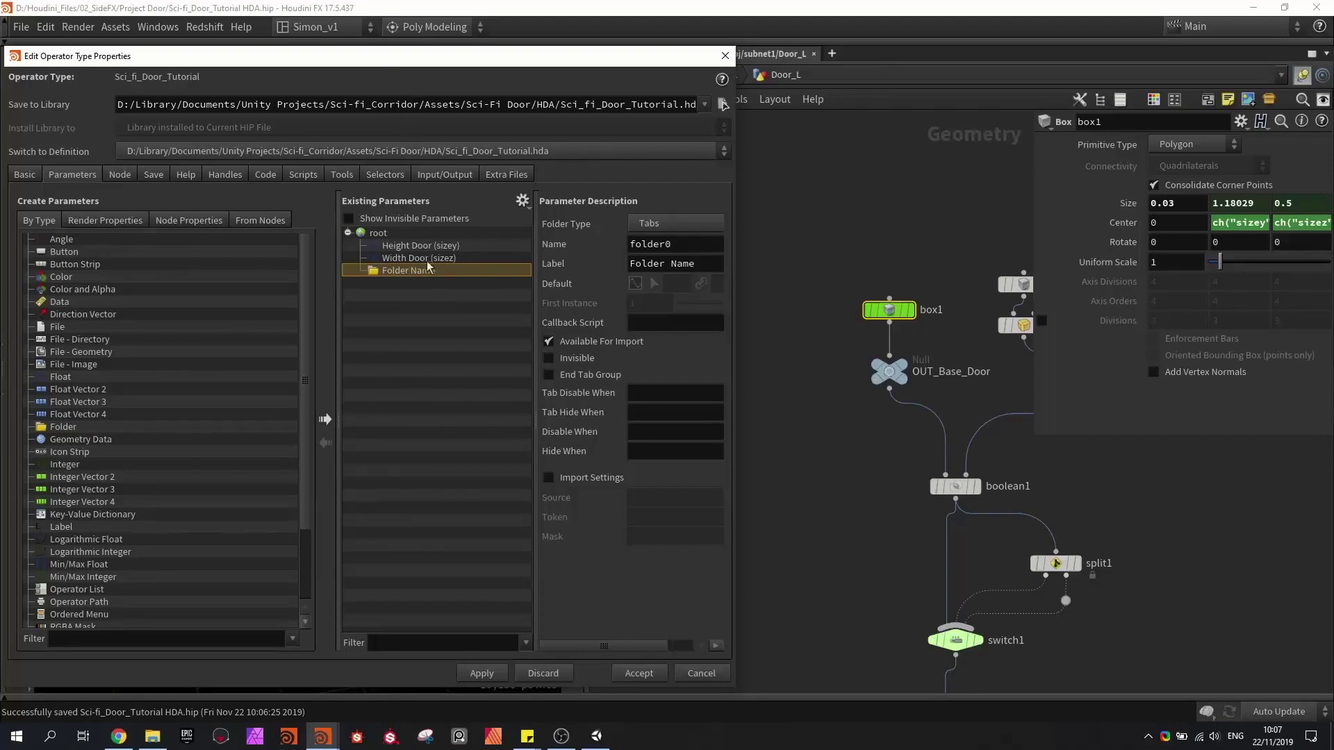
{"action": "left_click_drag", "start_coordinate": [720, 263], "coordinate": [596, 264]}
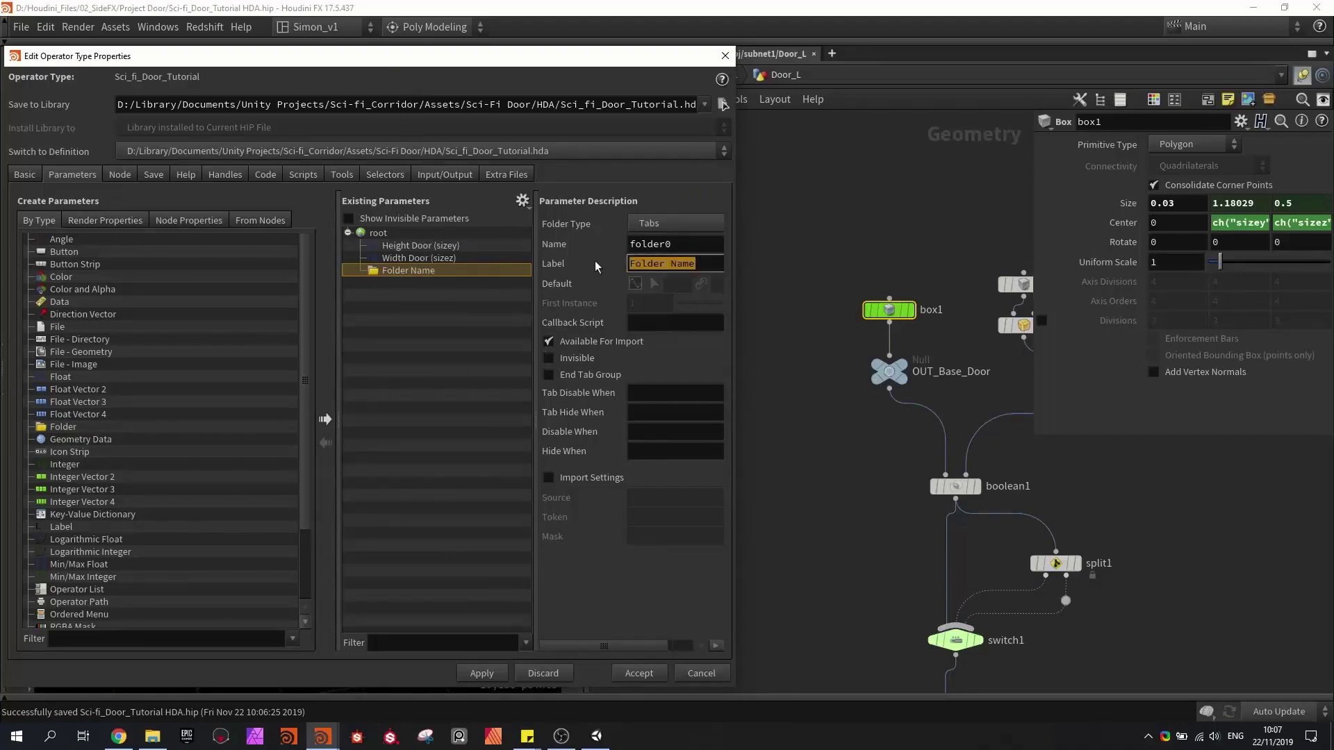
{"action": "type", "text": "D"}
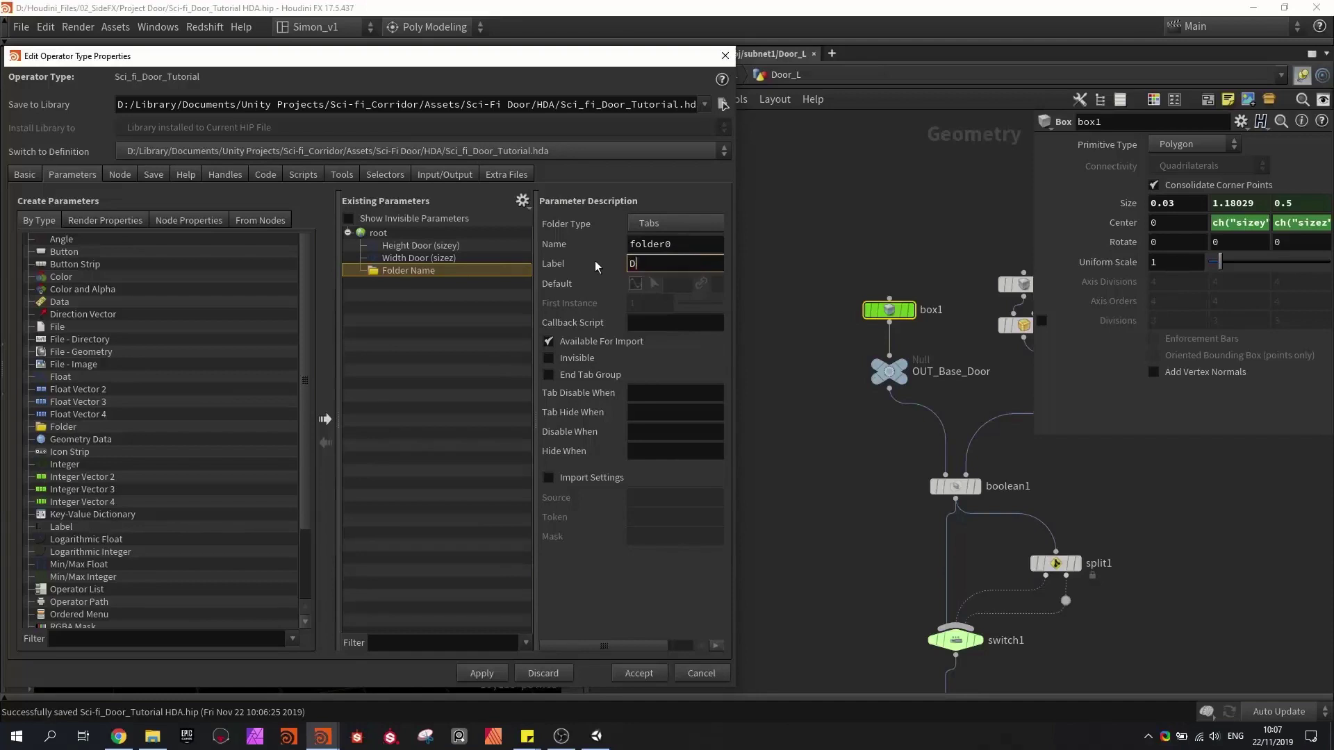
{"action": "type", "text": "oor settings"}
{"action": "key", "text": "Return"}
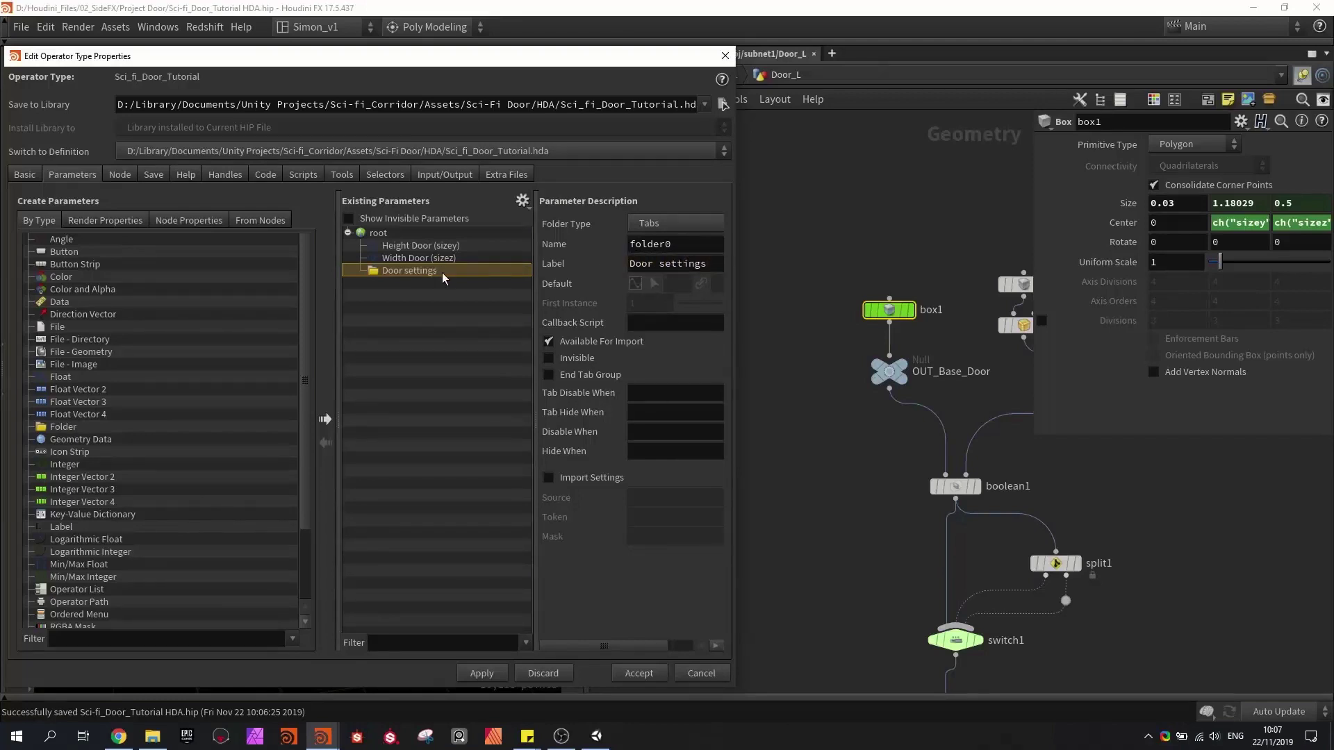
- Duplicate the Door settings folder and rename the copy "Frame settings"
{"action": "key", "text": "ctrl+v"}
{"action": "mouse_move", "coordinate": [421, 282]}
{"action": "left_mouse_down"}
{"action": "mouse_move", "coordinate": [404, 269]}
{"action": "mouse_move", "coordinate": [411, 285]}
{"action": "left_mouse_up"}
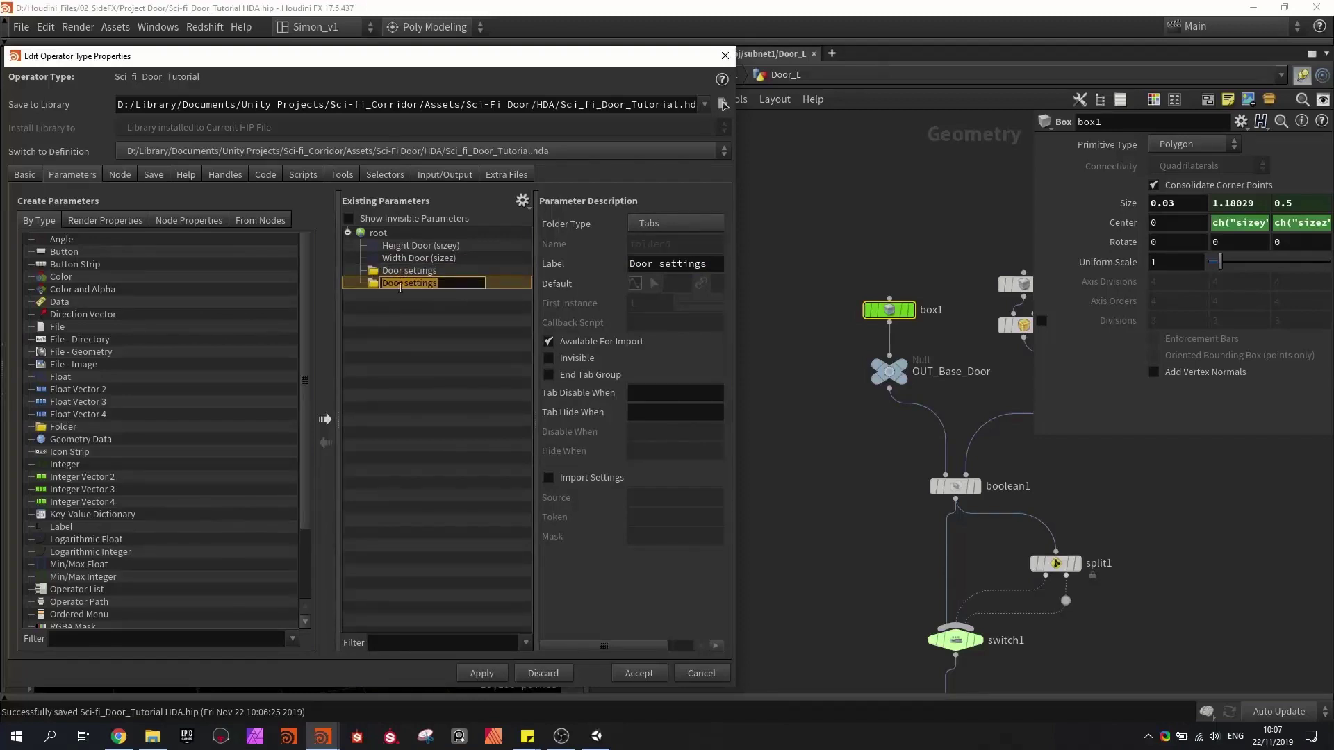
{"action": "left_click", "coordinate": [404, 285]}
{"action": "key", "text": "BackSpace"}
{"action": "key", "text": "BackSpace"}
{"action": "key", "text": "BackSpace"}
{"action": "key", "text": "BackSpace"}
{"action": "type", "text": "Frame"}
{"action": "key", "text": "Return"}
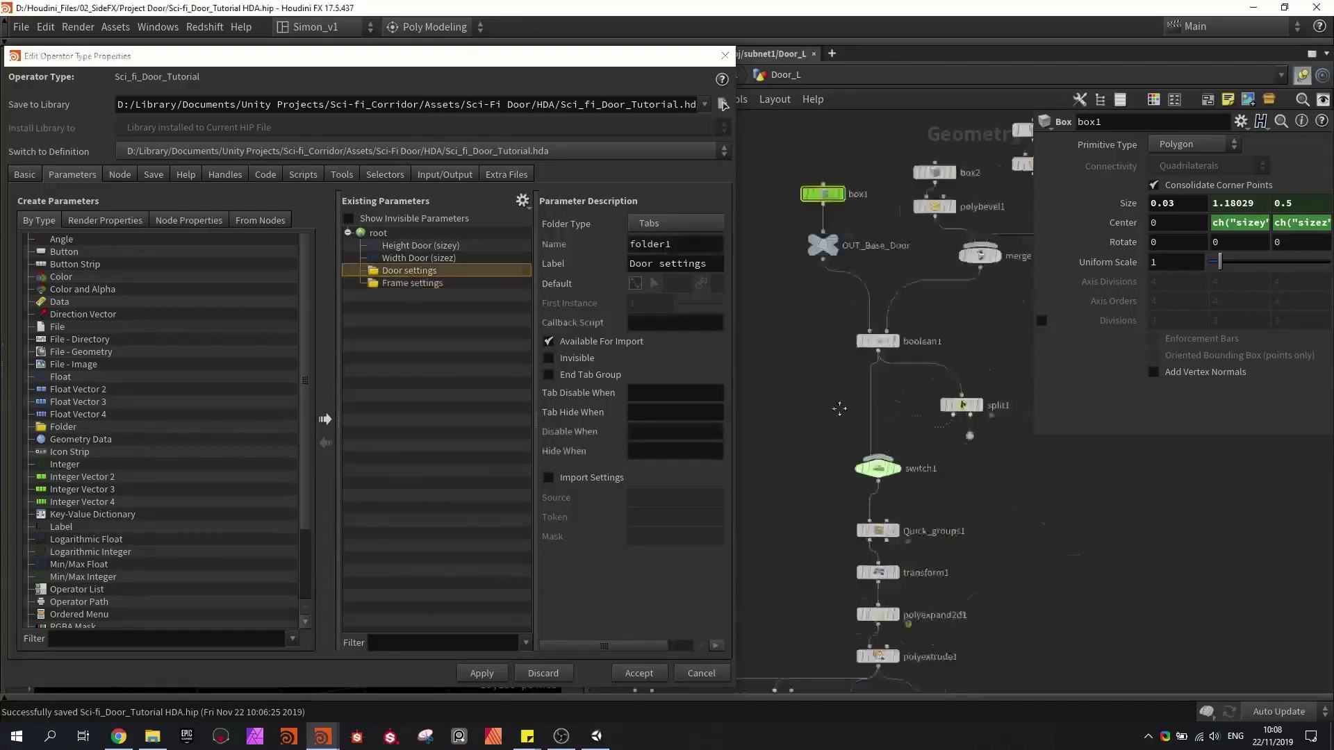
- Display switch1 in the viewport and vary its Select Input to preview the door panel variants
{"action": "left_click", "coordinate": [408, 275]}
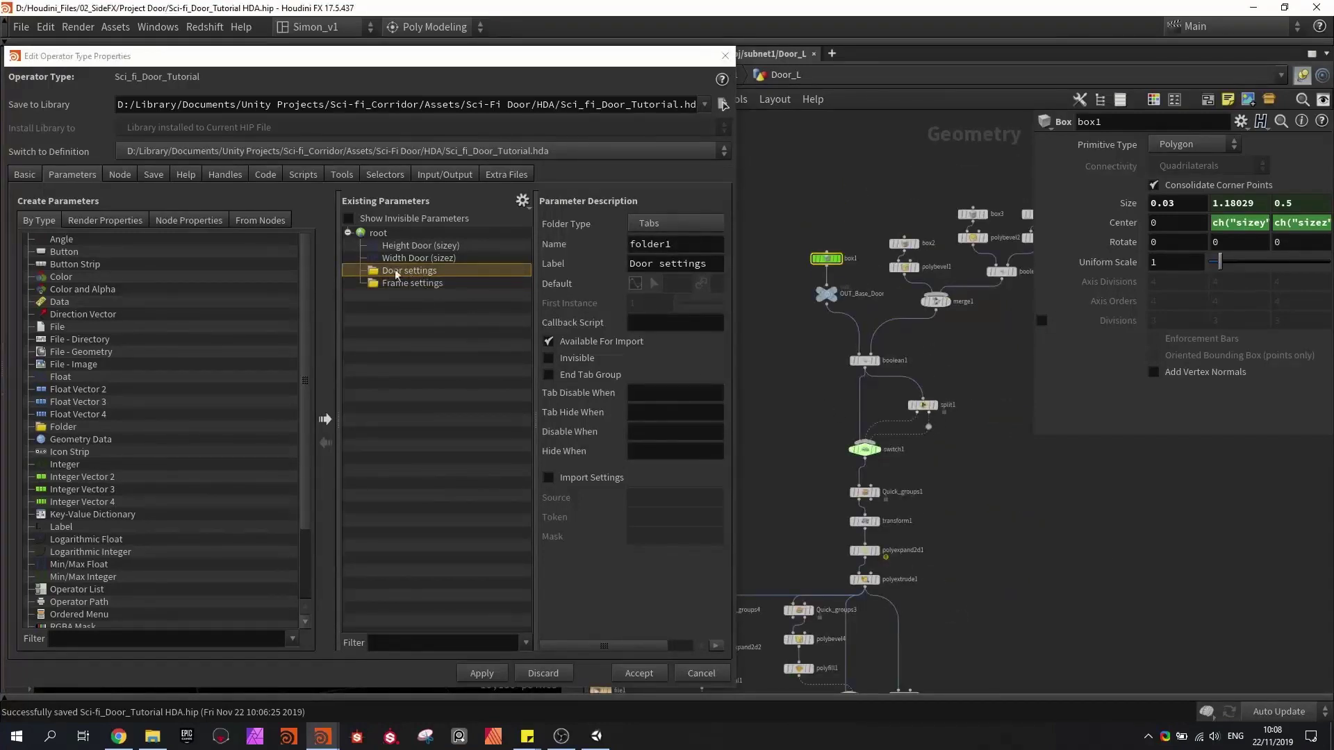
{"action": "scroll", "coordinate": [865, 457], "scroll_direction": "up", "scroll_amount": 2}
{"action": "left_click", "coordinate": [865, 453]}
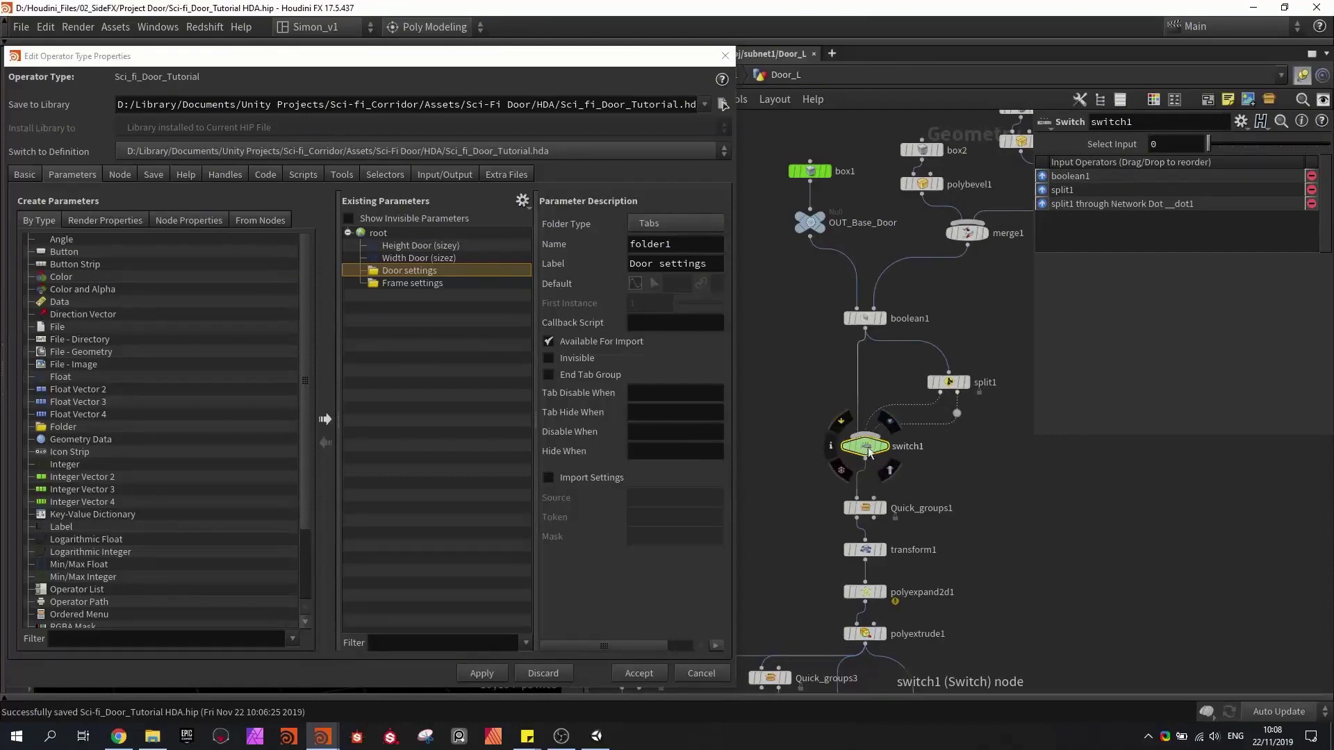
{"action": "left_click_drag", "start_coordinate": [541, 56], "coordinate": [533, 487]}
{"action": "left_click", "coordinate": [888, 460]}
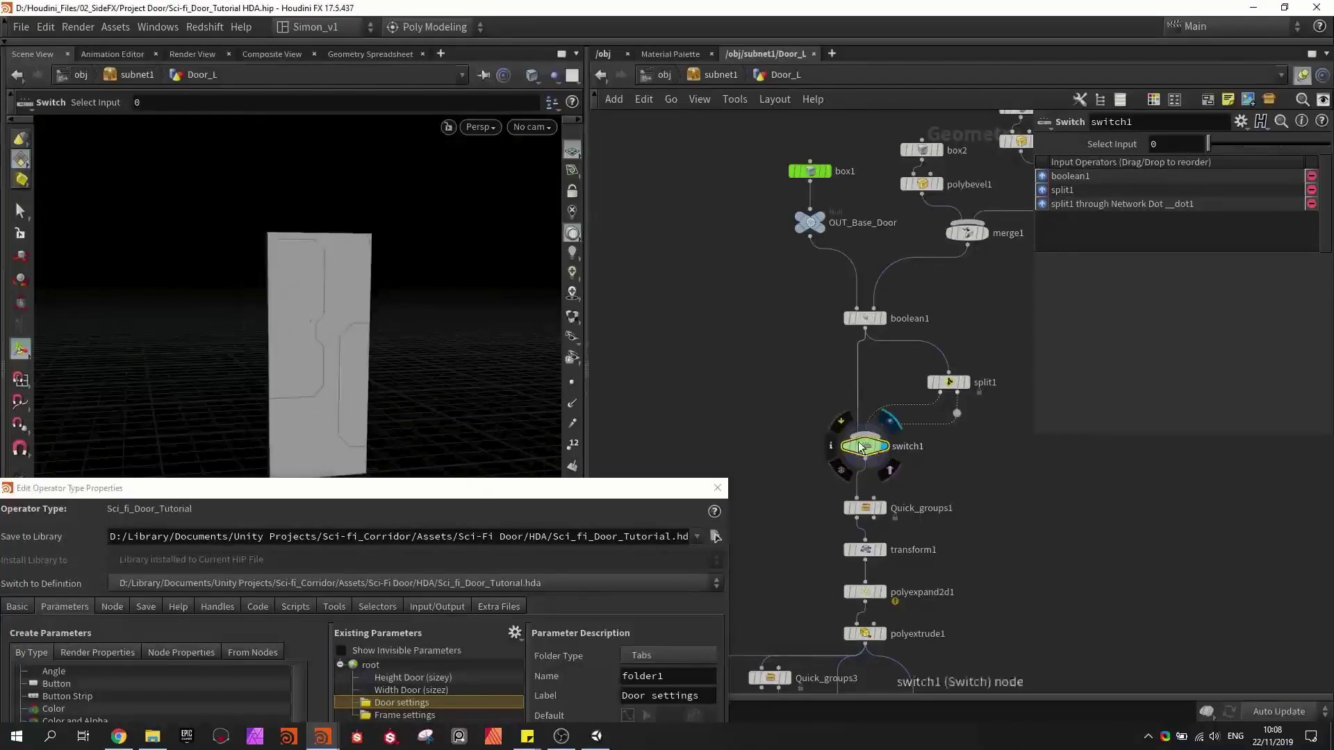
{"action": "left_click_drag", "start_coordinate": [1208, 146], "coordinate": [1231, 141]}
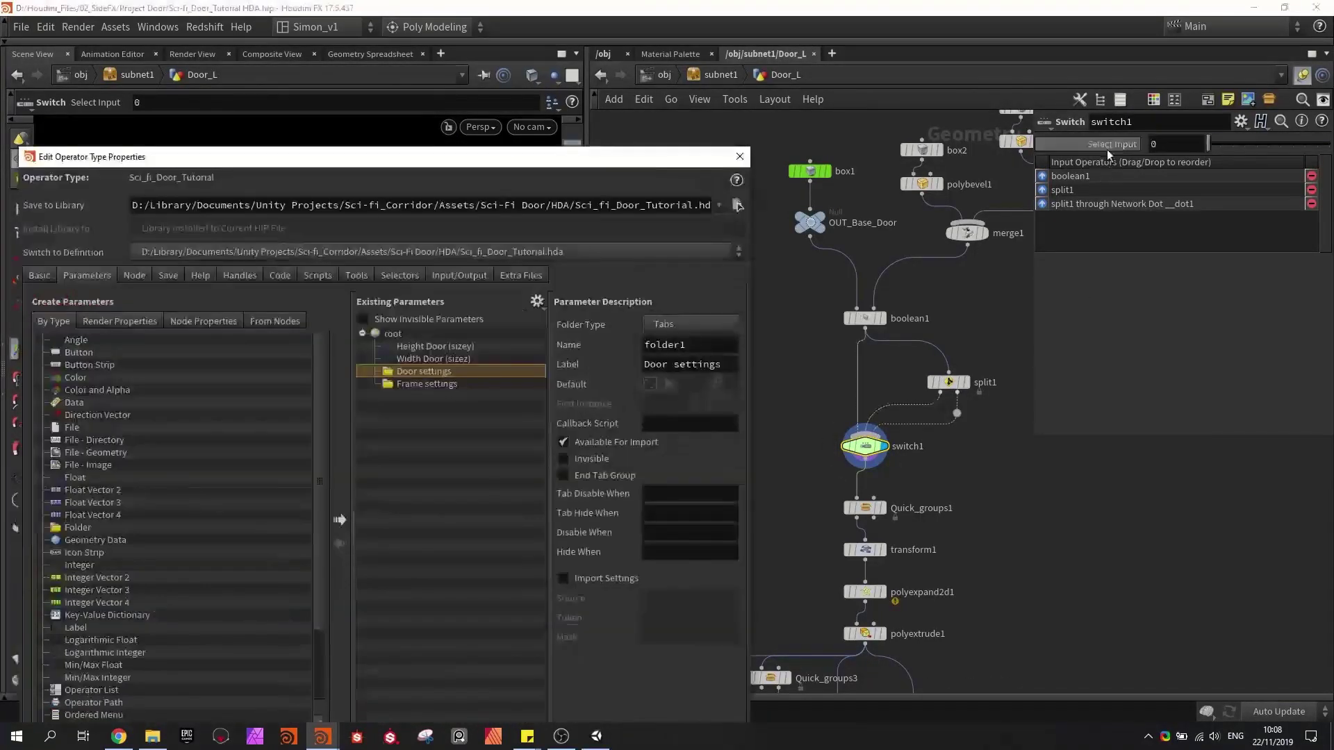
- Expose switch1's Select Input inside the Door settings folder and label it "Input panels"
{"action": "left_click_drag", "start_coordinate": [1110, 147], "coordinate": [420, 370]}
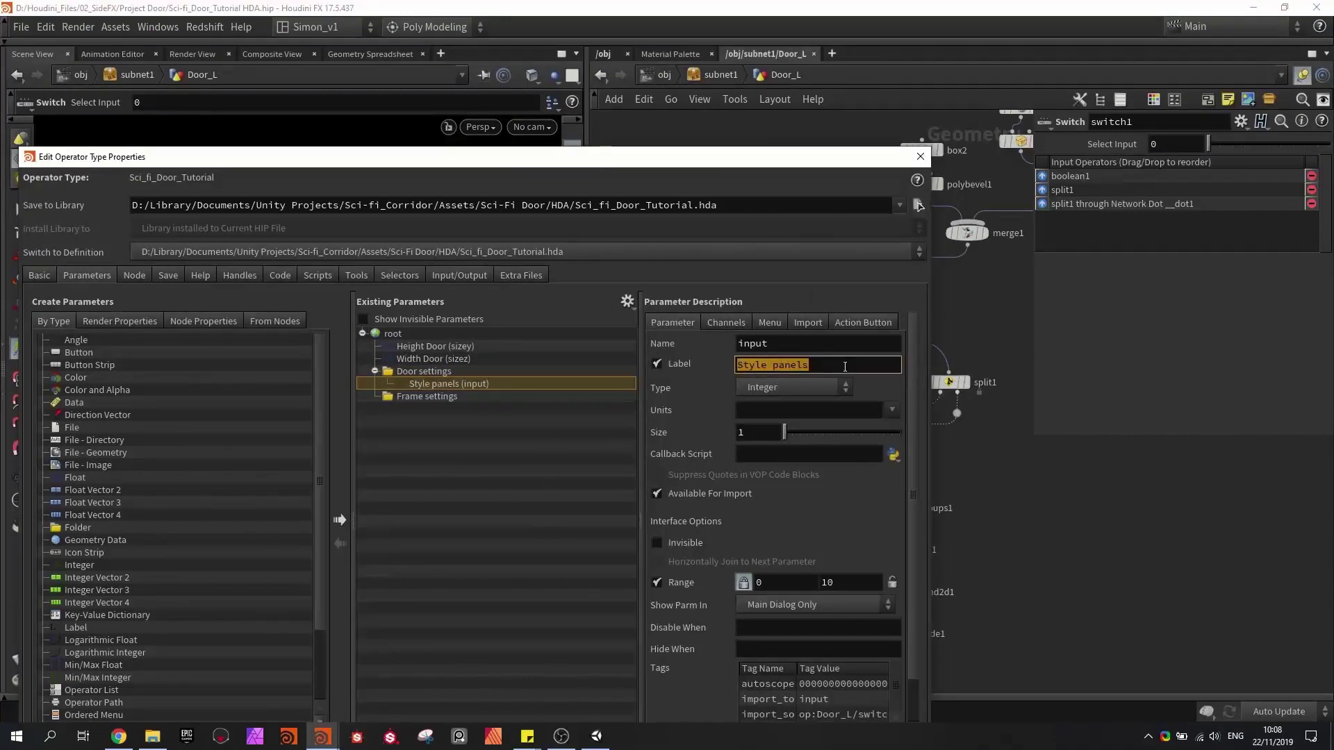
{"action": "type", "text": "Input panels"}
{"action": "key", "text": "Return"}
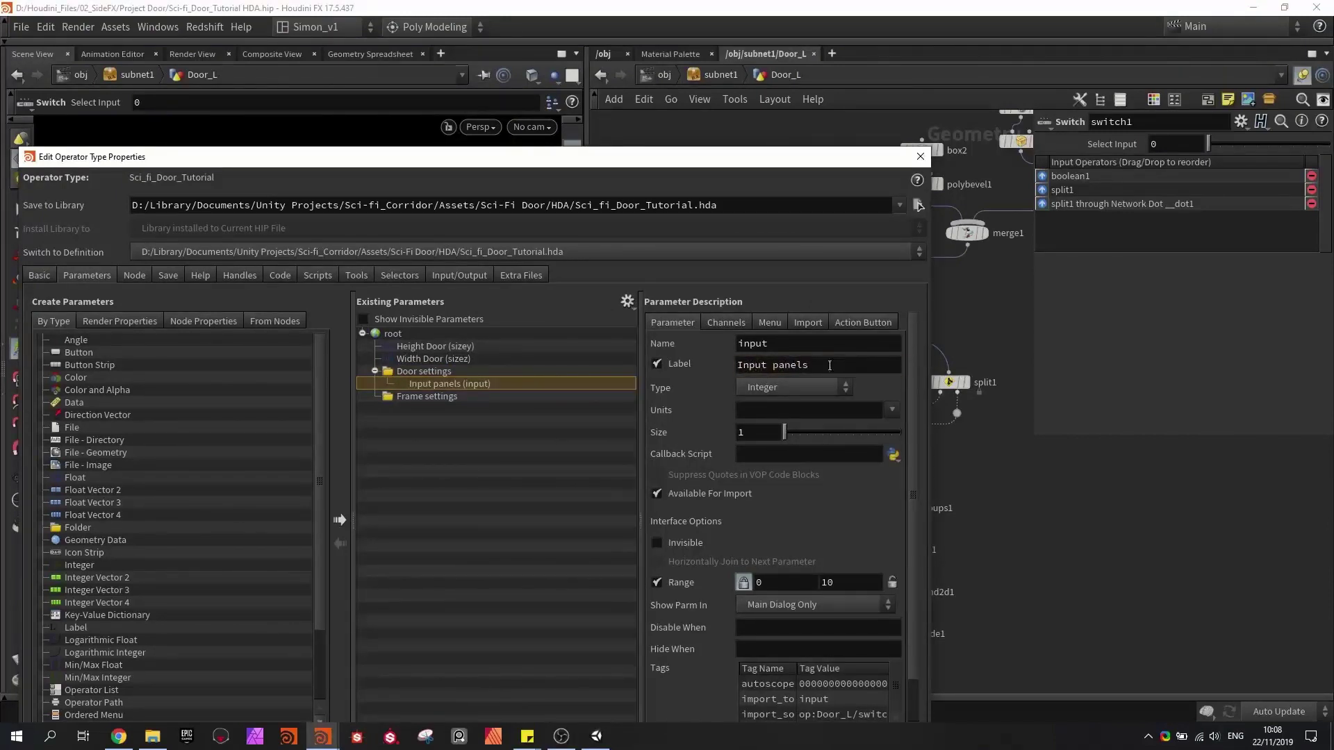
- Enable a menu for the Input panels parameter and add the item "all panels" with token 0
{"action": "left_click", "coordinate": [770, 323]}
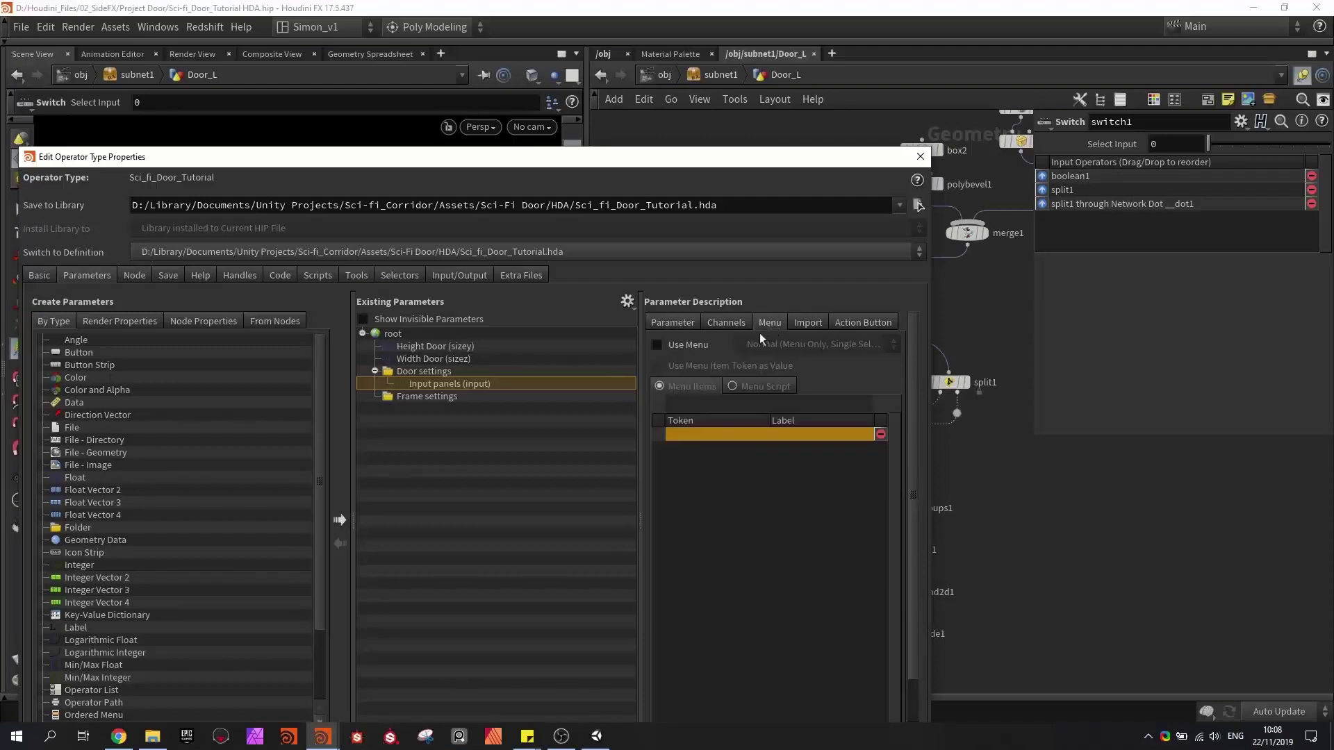
{"action": "left_click", "coordinate": [657, 345]}
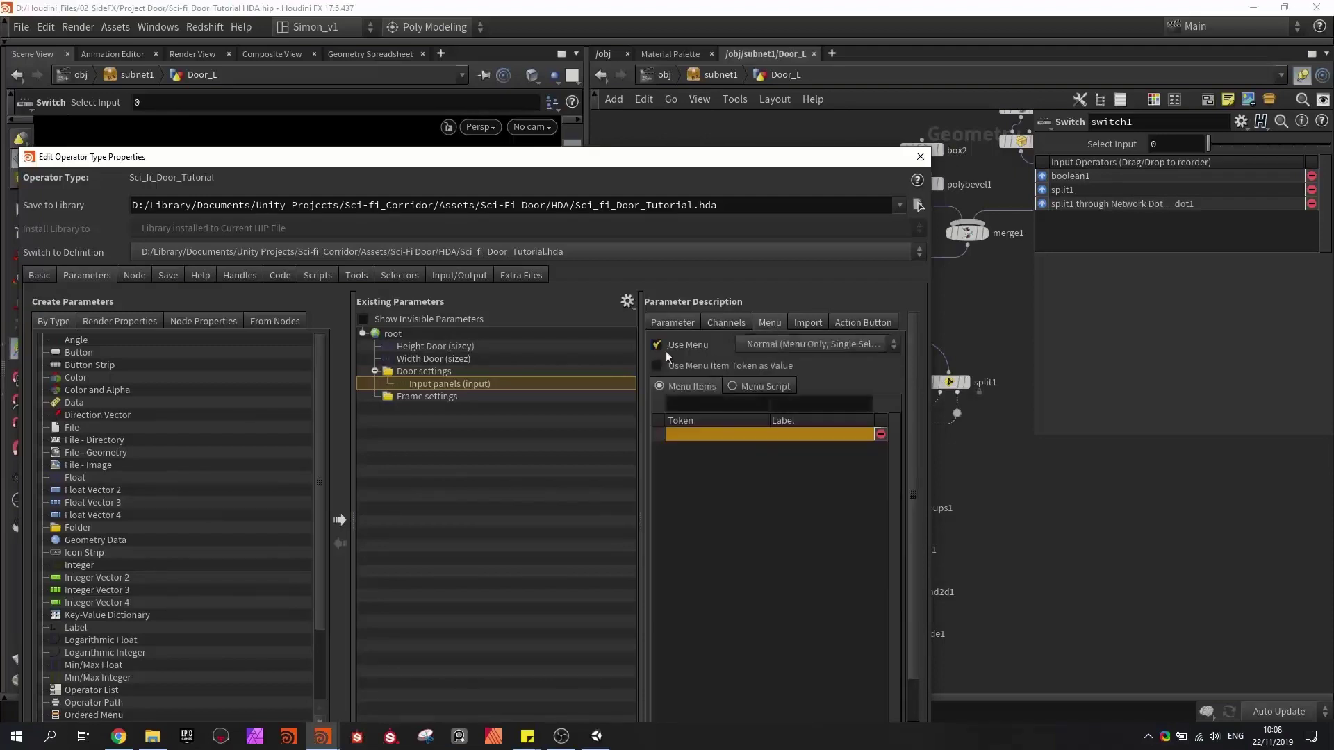
{"action": "left_click", "coordinate": [704, 409]}
{"action": "left_click", "coordinate": [814, 406]}
{"action": "type", "text": "all panels"}
{"action": "key", "text": "Return"}
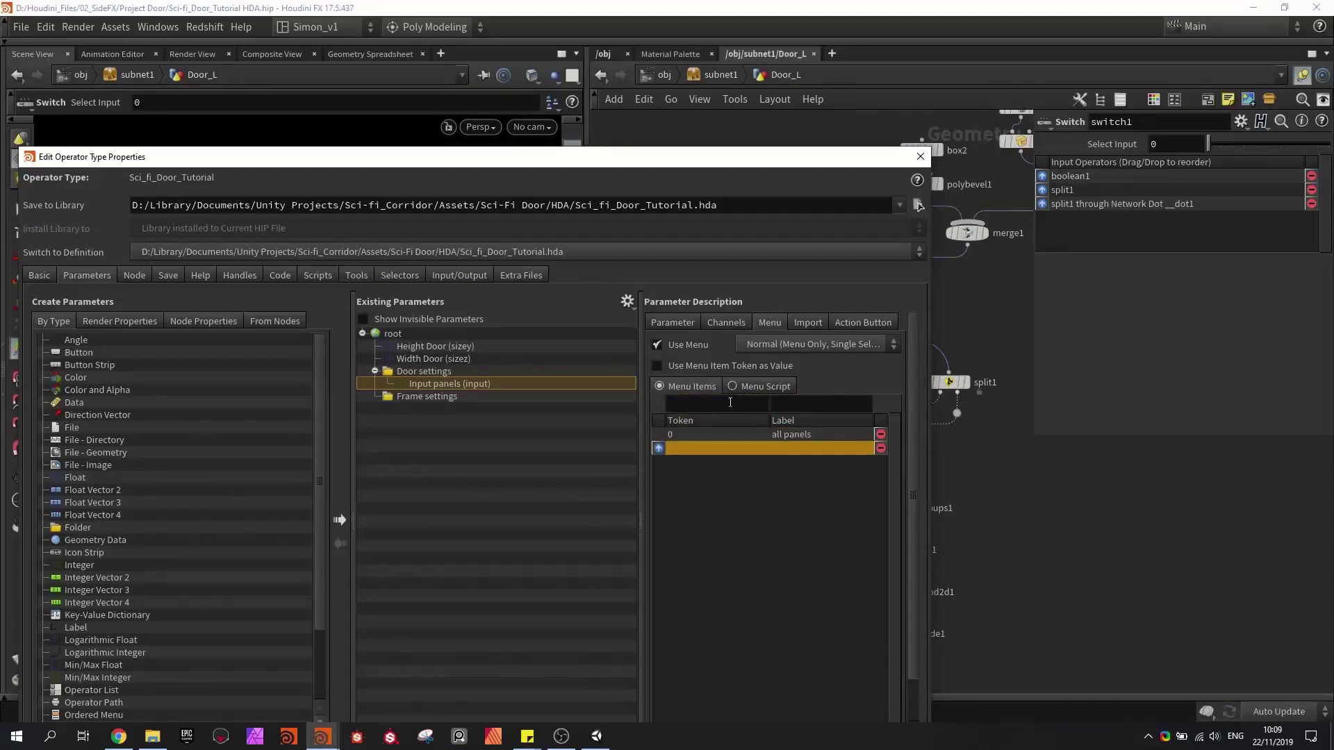
- Add the menu items "Sides" with token 1 and "reverse sides" with token 2 to Input panels
{"action": "left_click", "coordinate": [725, 410]}
{"action": "left_click", "coordinate": [798, 403]}
{"action": "type", "text": "Sides"}
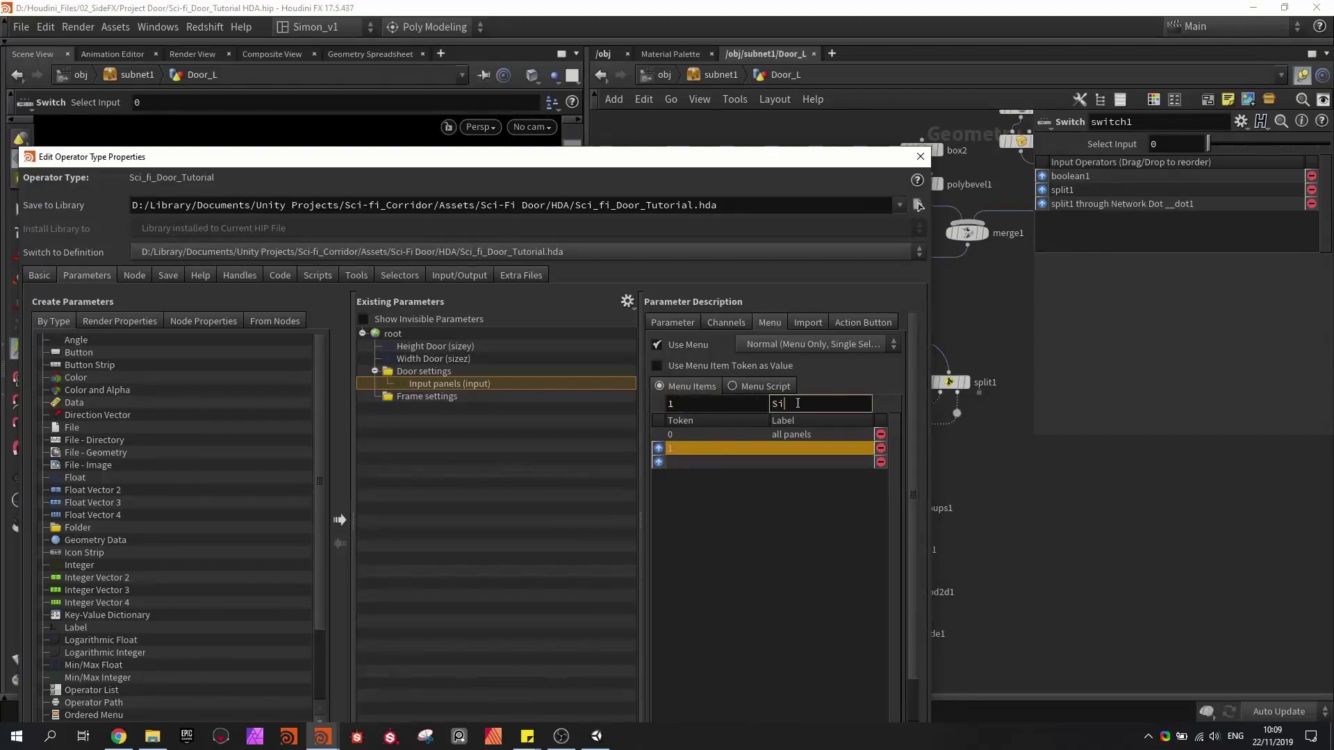
{"action": "key", "text": "Return"}
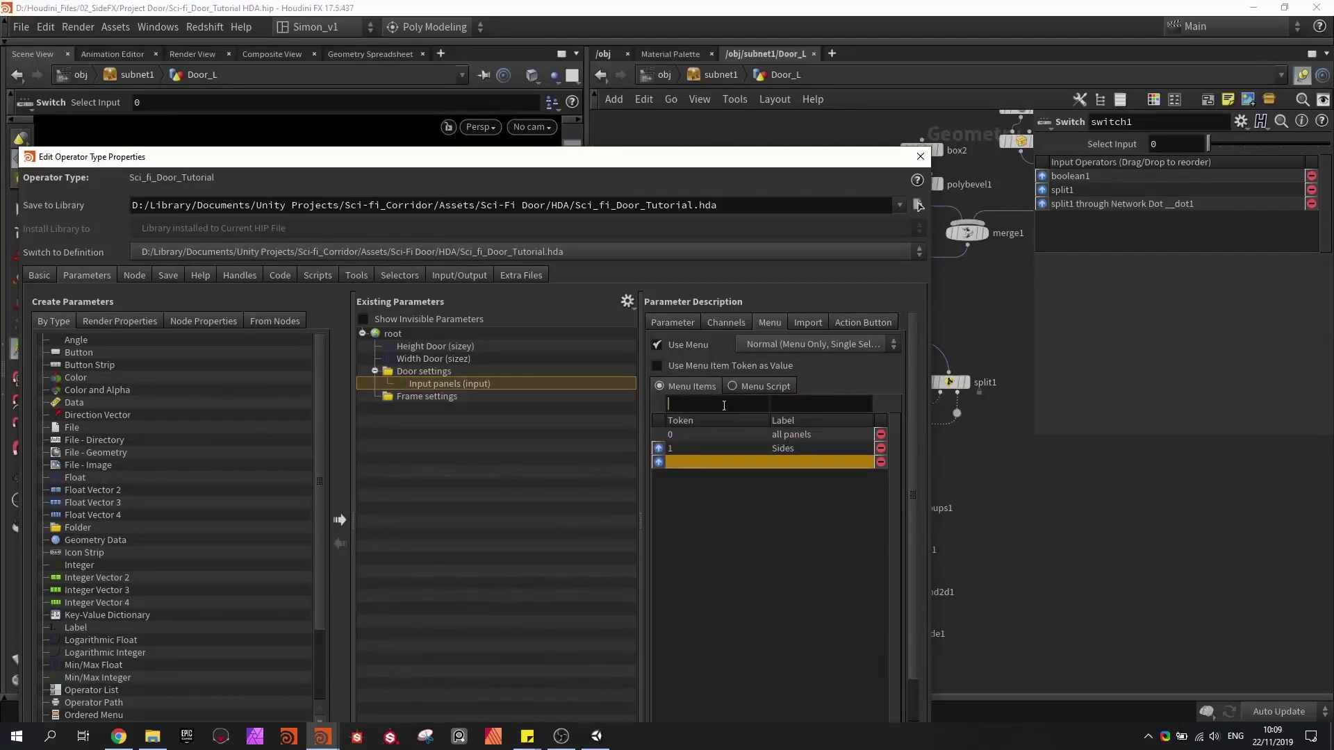
{"action": "left_click", "coordinate": [724, 405]}
{"action": "type", "text": "2"}
{"action": "left_click", "coordinate": [787, 410]}
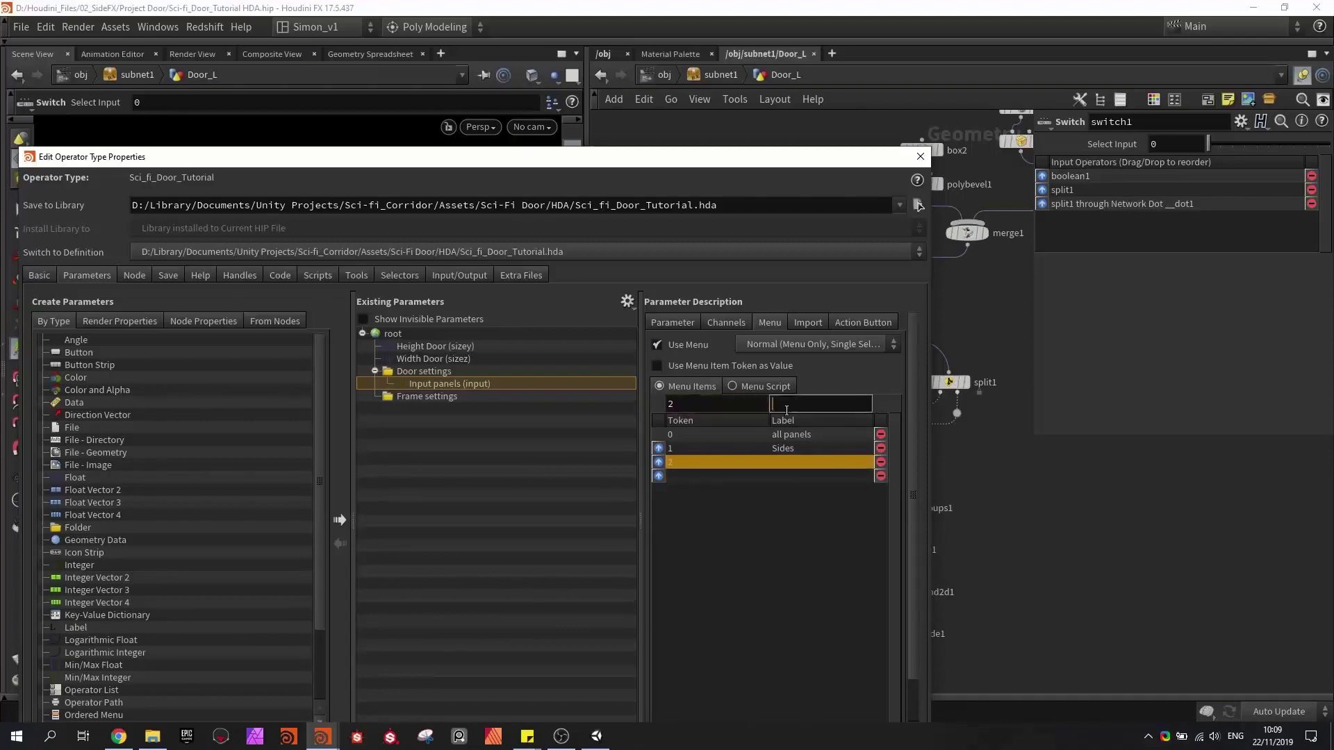
{"action": "type", "text": "reverse sides"}
{"action": "key", "text": "Return"}
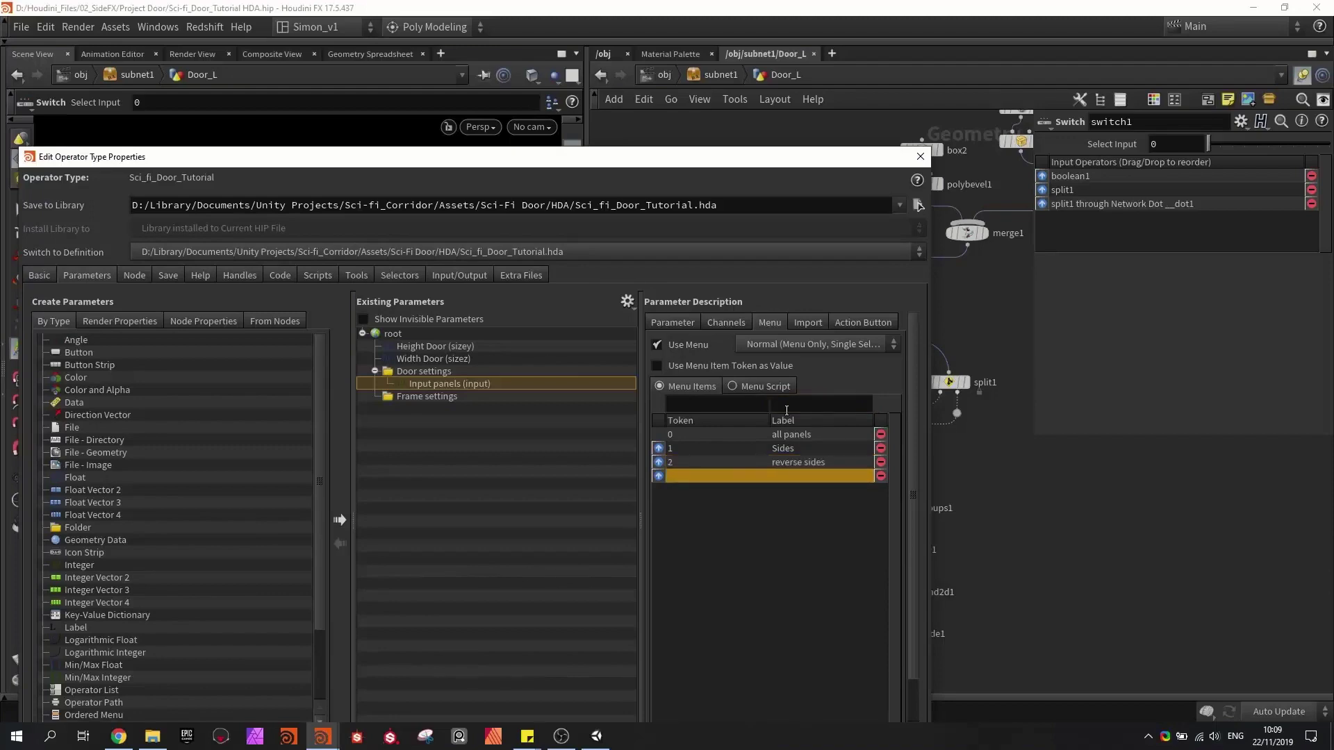
- Return to the object level and test the asset's Input panels menu with Sides and reverse sides
{"action": "left_click_drag", "start_coordinate": [147, 67], "coordinate": [134, 77]}
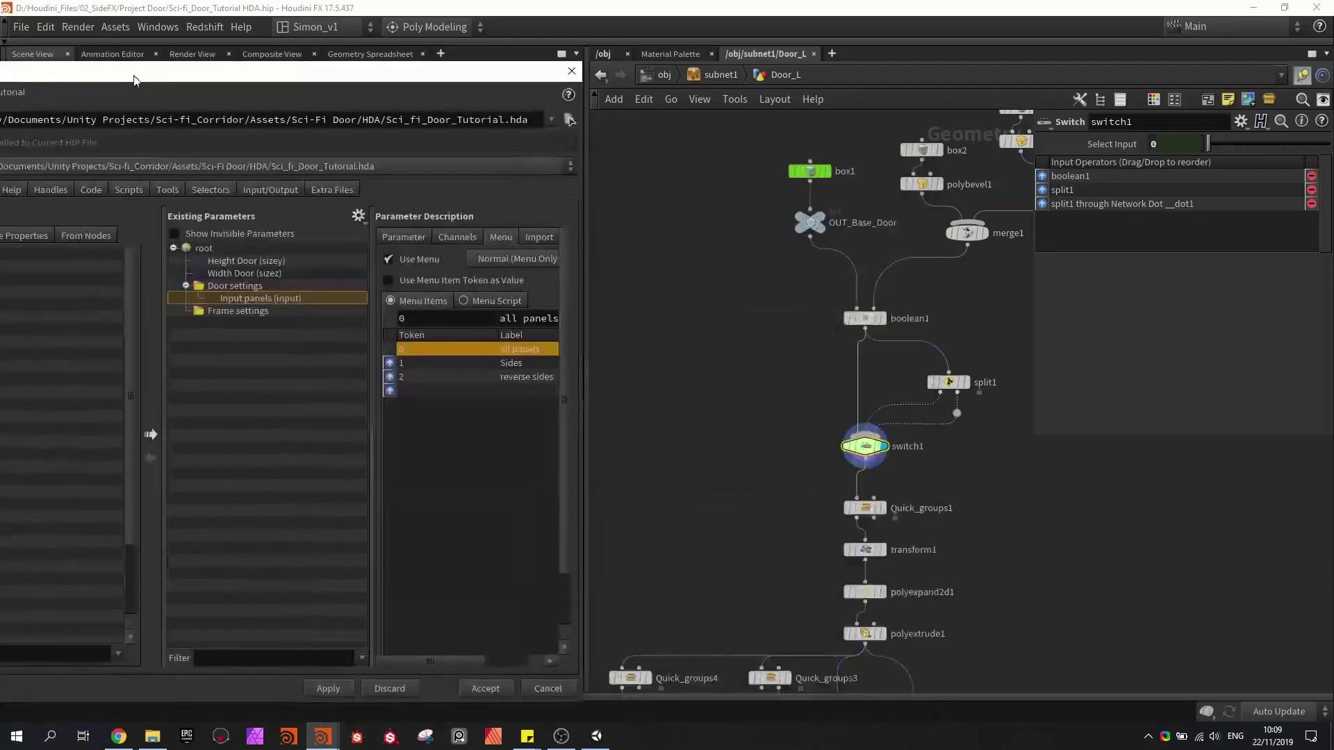
{"action": "left_click", "coordinate": [665, 74]}
{"action": "left_click", "coordinate": [1205, 207]}
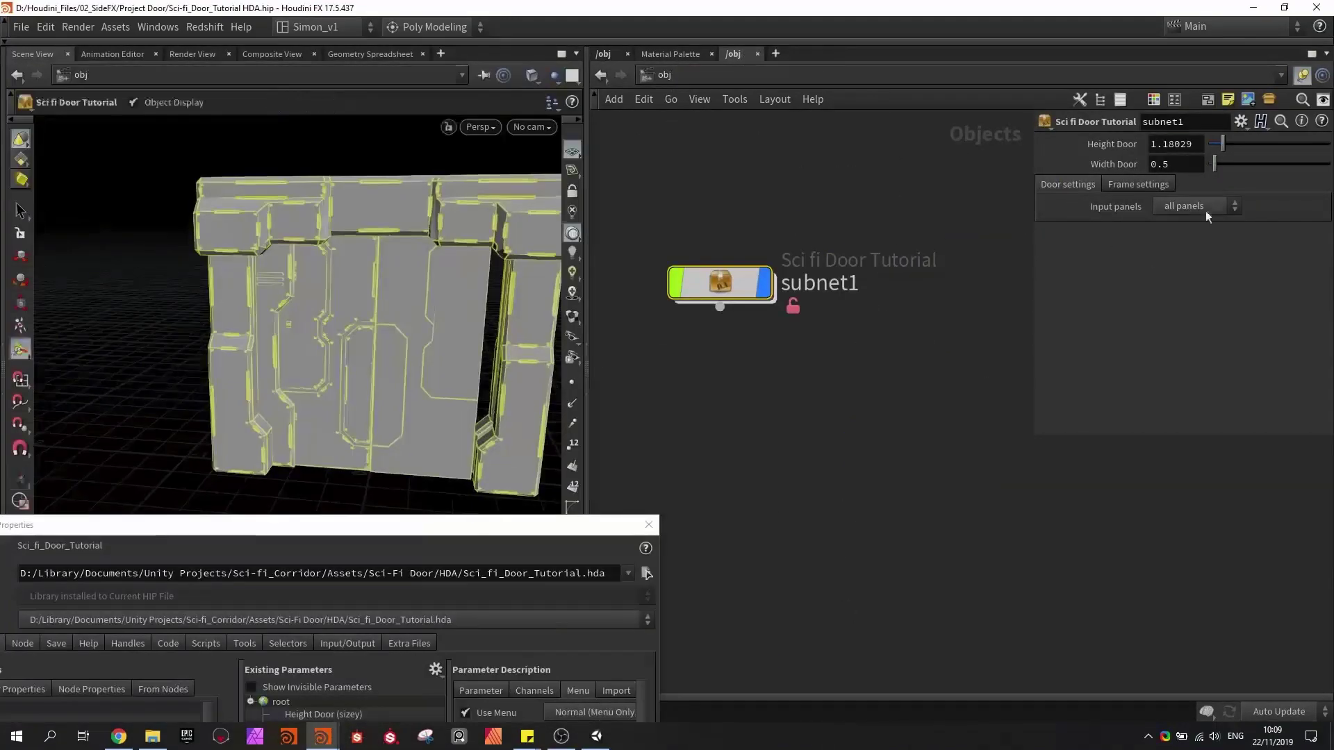
{"action": "left_click", "coordinate": [1206, 208]}
{"action": "left_click", "coordinate": [1186, 244]}
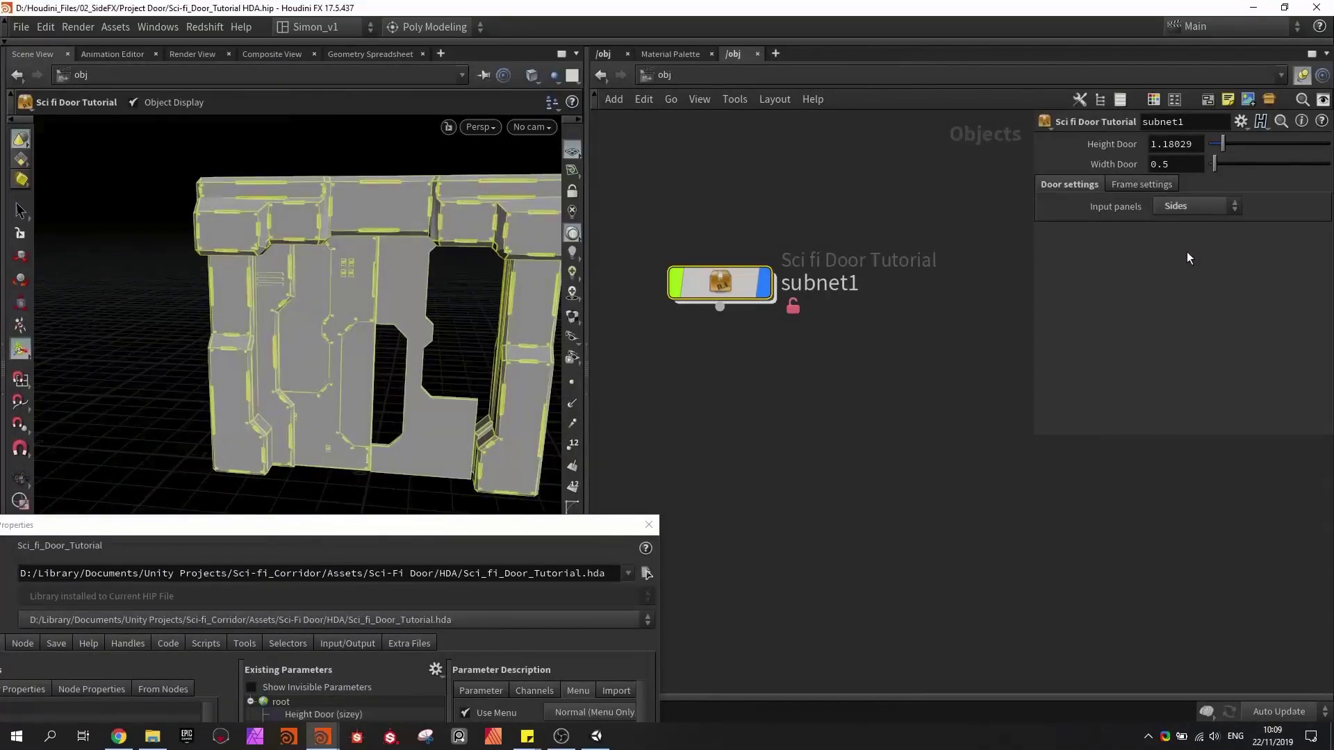
{"action": "left_click", "coordinate": [1175, 208]}
{"action": "left_click", "coordinate": [1175, 256]}
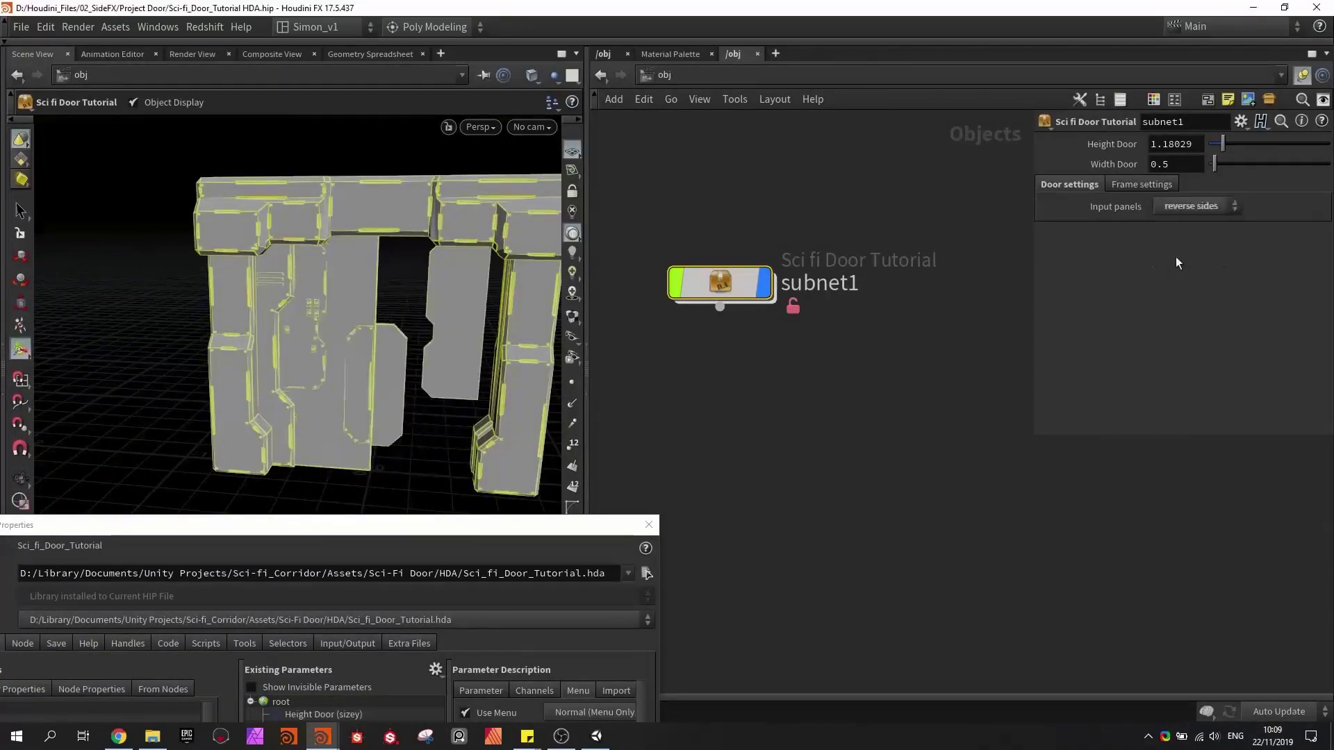
{"action": "left_click", "coordinate": [1174, 207]}
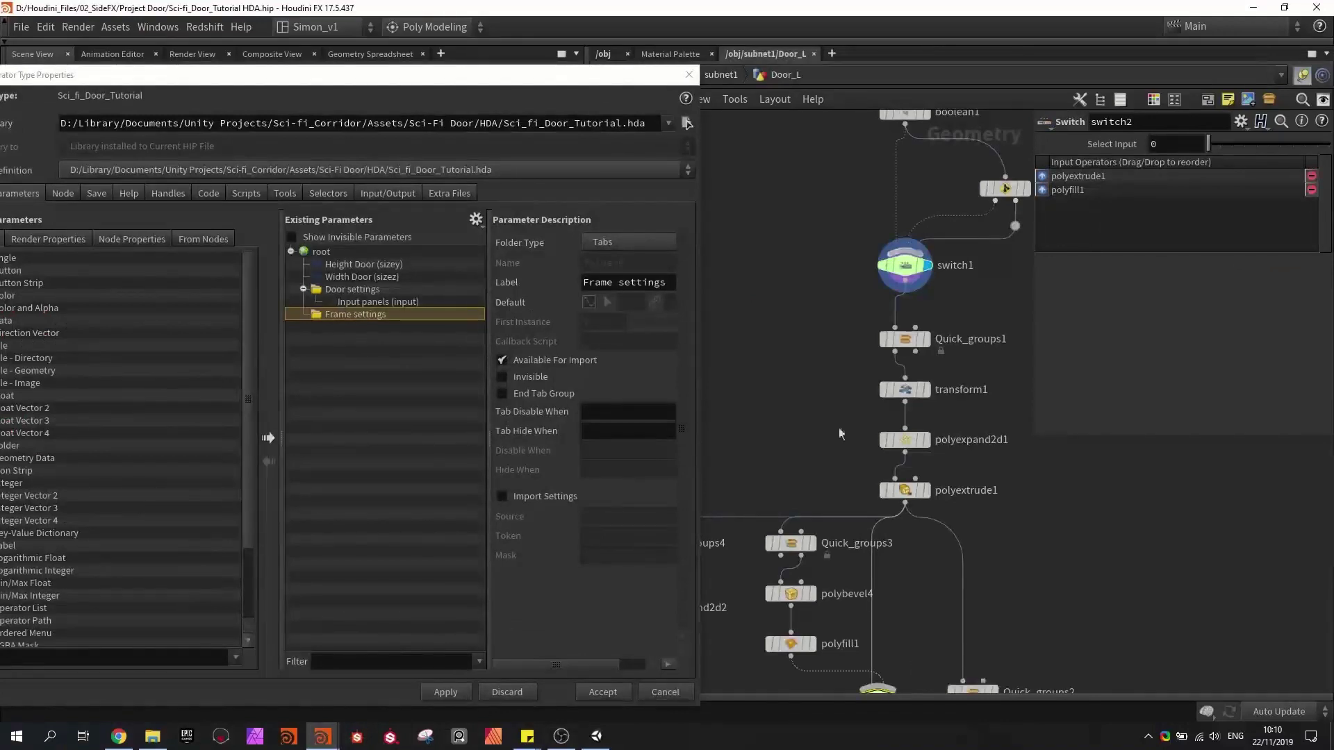
- Add a toggle parameter below Input panels in the Door settings folder and label it "Enable bevel"
{"action": "middle_click_drag", "start_coordinate": [836, 470], "coordinate": [849, 255]}
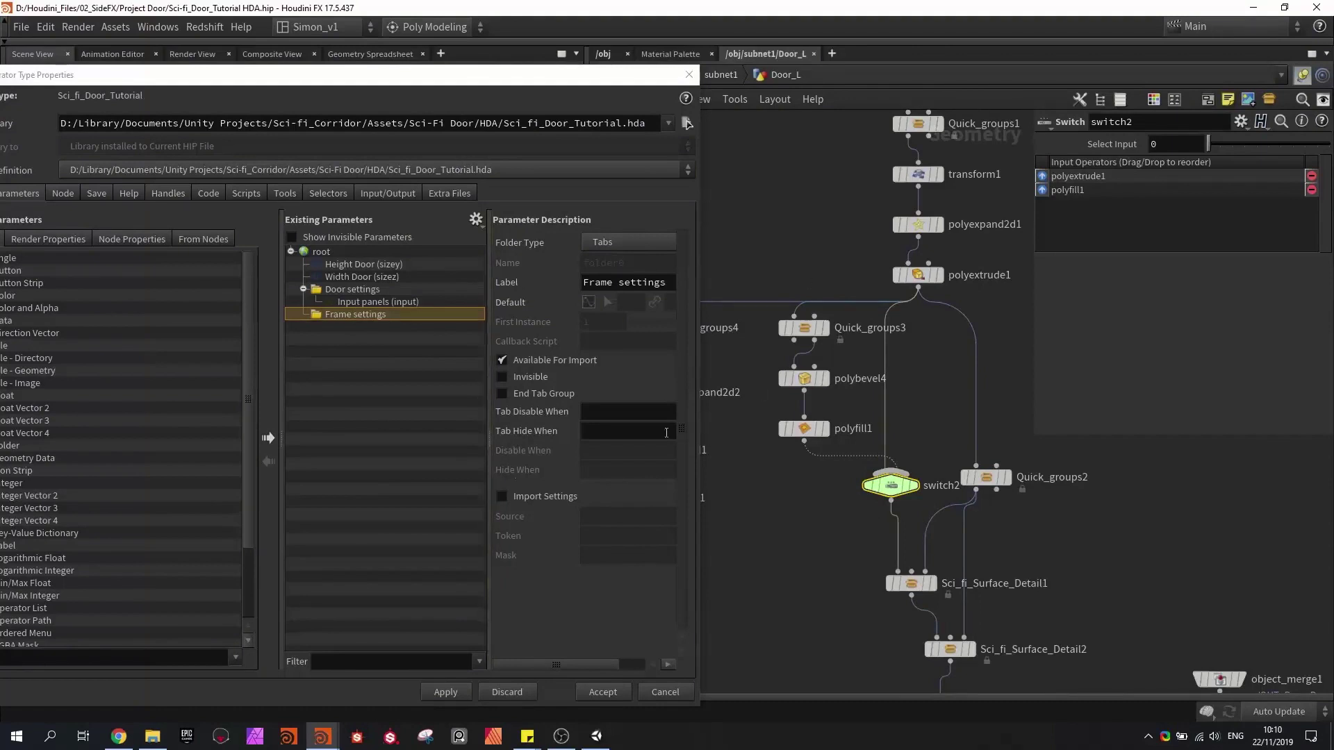
{"action": "left_click_drag", "start_coordinate": [173, 81], "coordinate": [237, 77]}
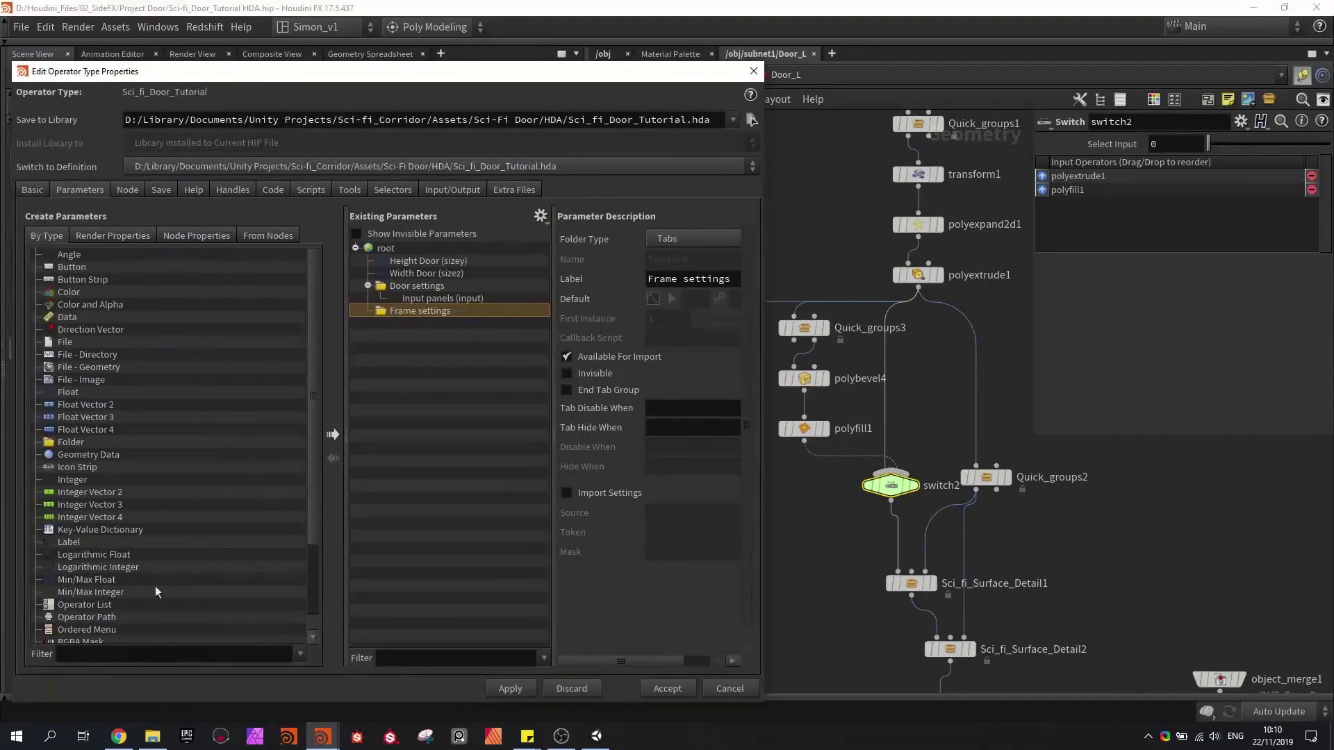
{"action": "scroll", "coordinate": [127, 568], "scroll_direction": "down", "scroll_amount": 2}
{"action": "left_click_drag", "start_coordinate": [76, 631], "coordinate": [442, 300]}
{"action": "left_click_drag", "start_coordinate": [688, 279], "coordinate": [582, 282]}
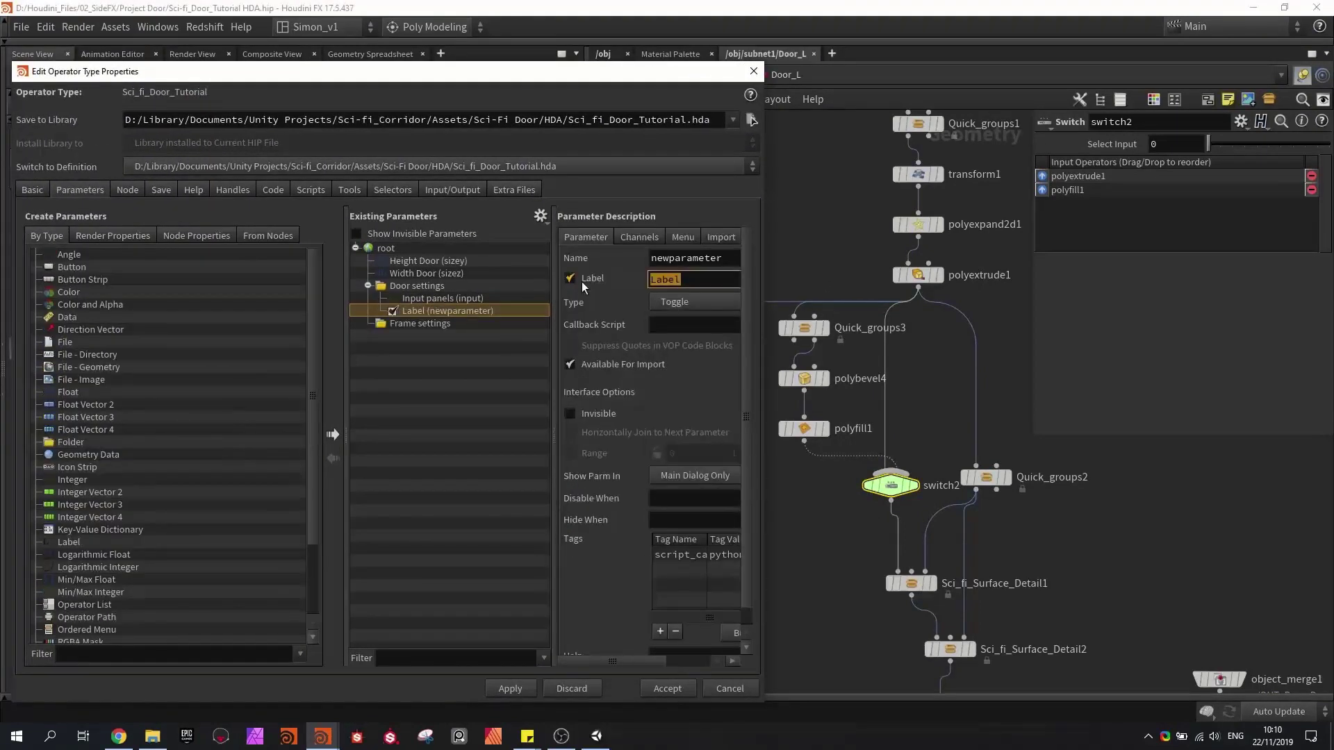
{"action": "type", "text": "Enable"}
{"action": "key", "text": "BackSpace"}
{"action": "key", "text": "BackSpace"}
{"action": "key", "text": "BackSpace"}
{"action": "key", "text": "BackSpace"}
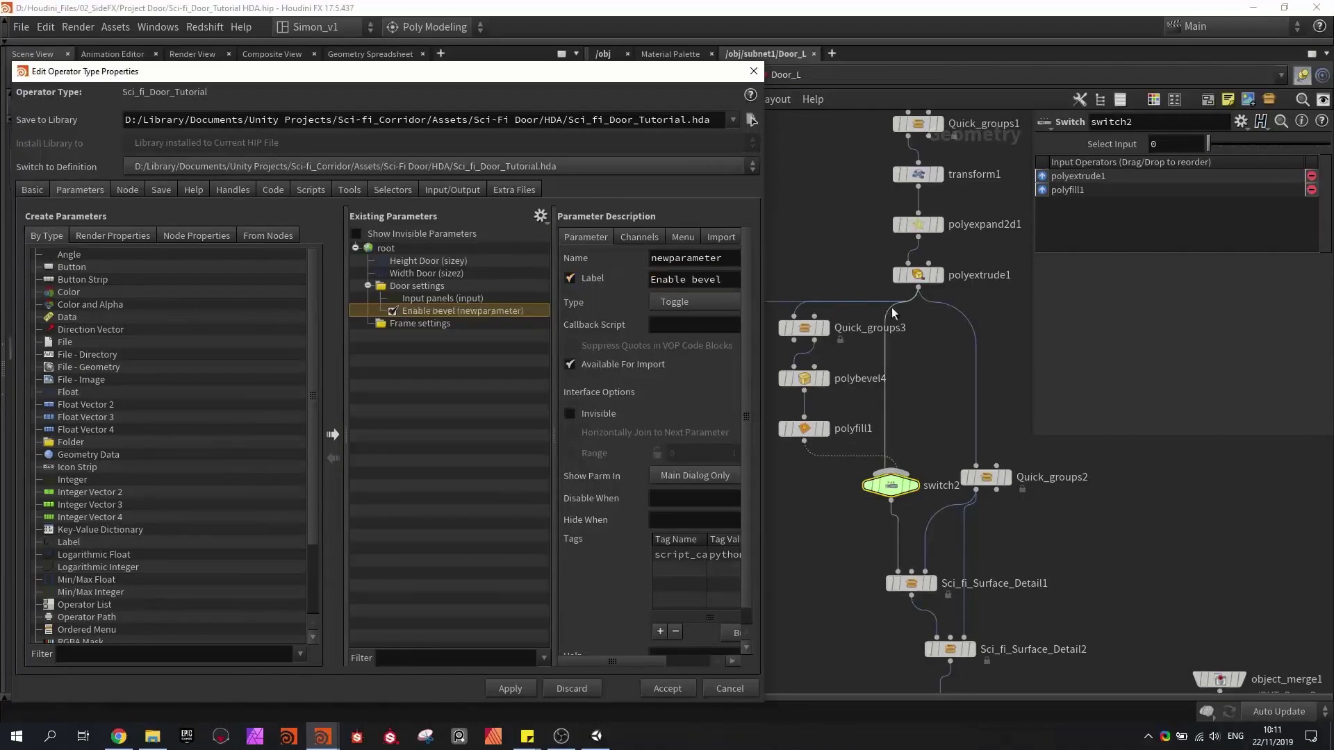
- Name the Enable bevel toggle "T_Door_bevel"
{"action": "left_click", "coordinate": [683, 259]}
{"action": "double_click", "coordinate": [696, 259]}
{"action": "type", "text": "T"}
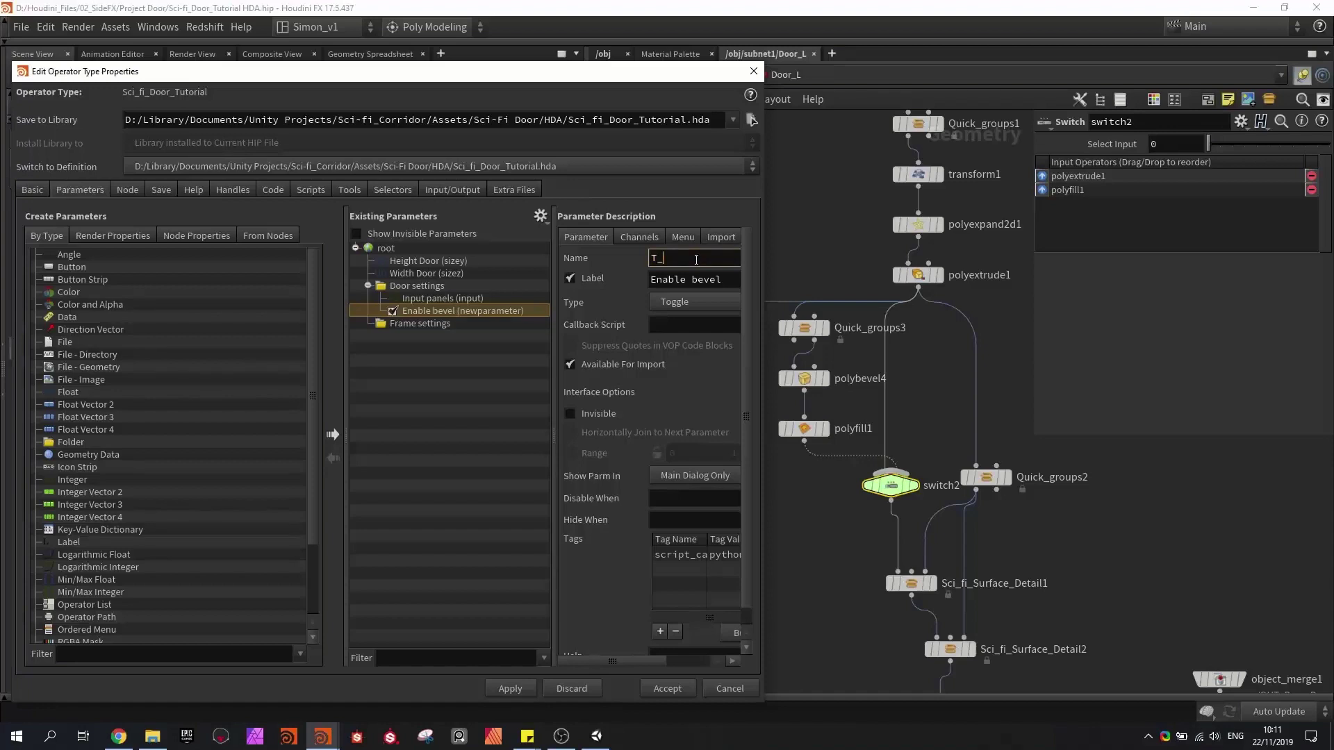
{"action": "type", "text": "_Door_bevel"}
{"action": "key", "text": "Return"}
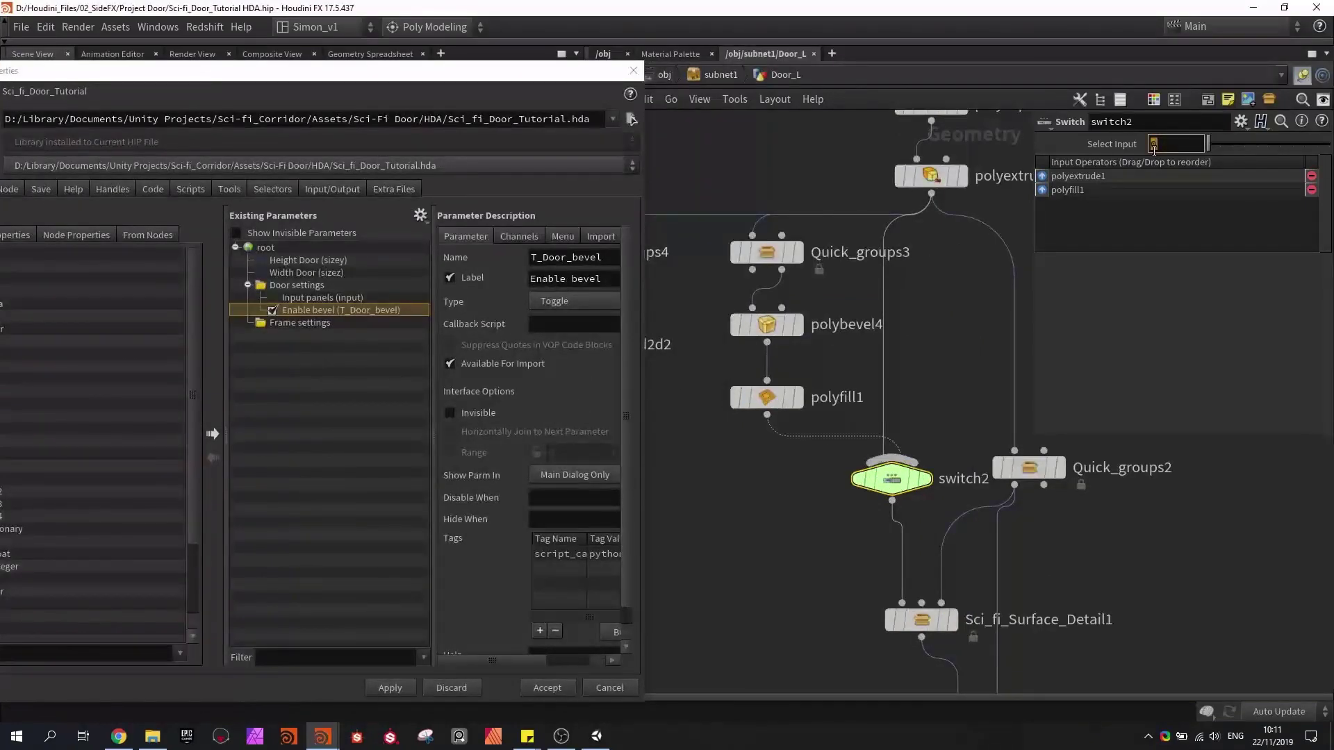
- Drive switch2's Select Input with the expression ch("../../T_Door_bevel") and show the toggle's channel defaults
{"action": "type", "text": "ch("}
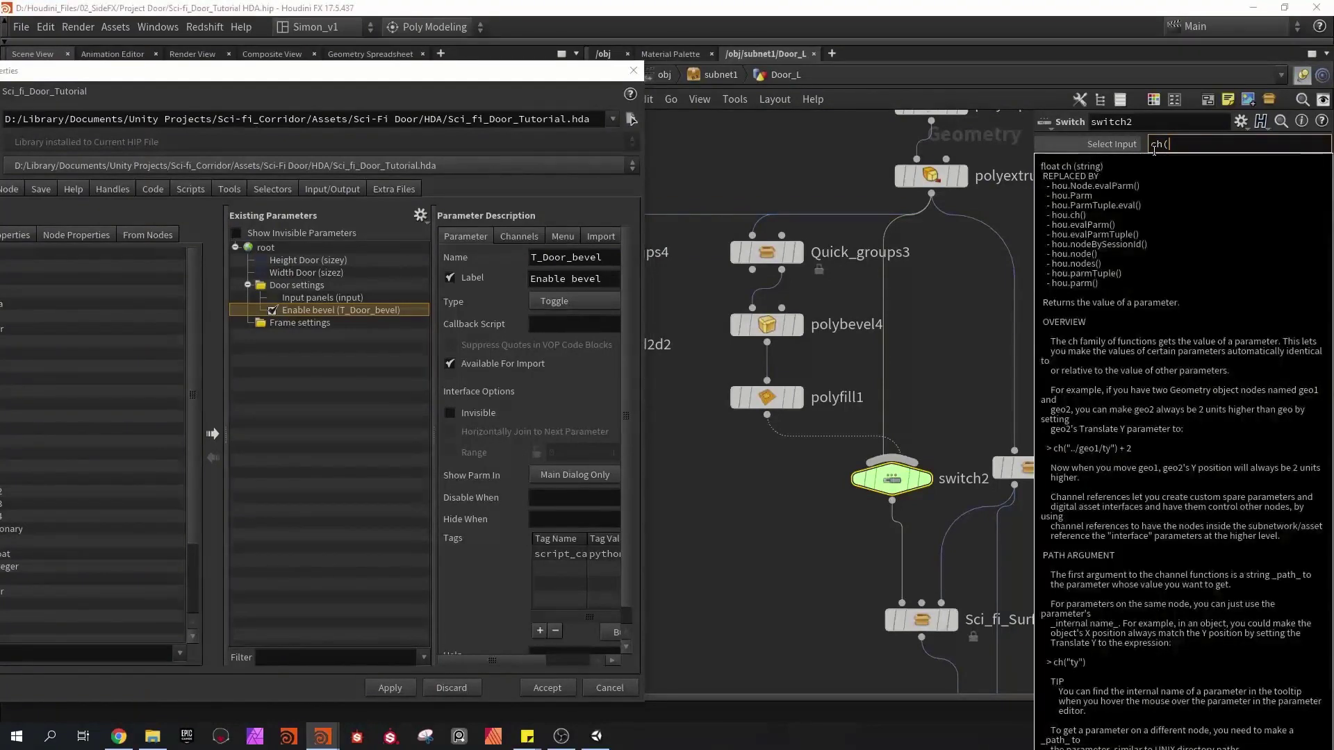
{"action": "type", "text": "\"../../"}
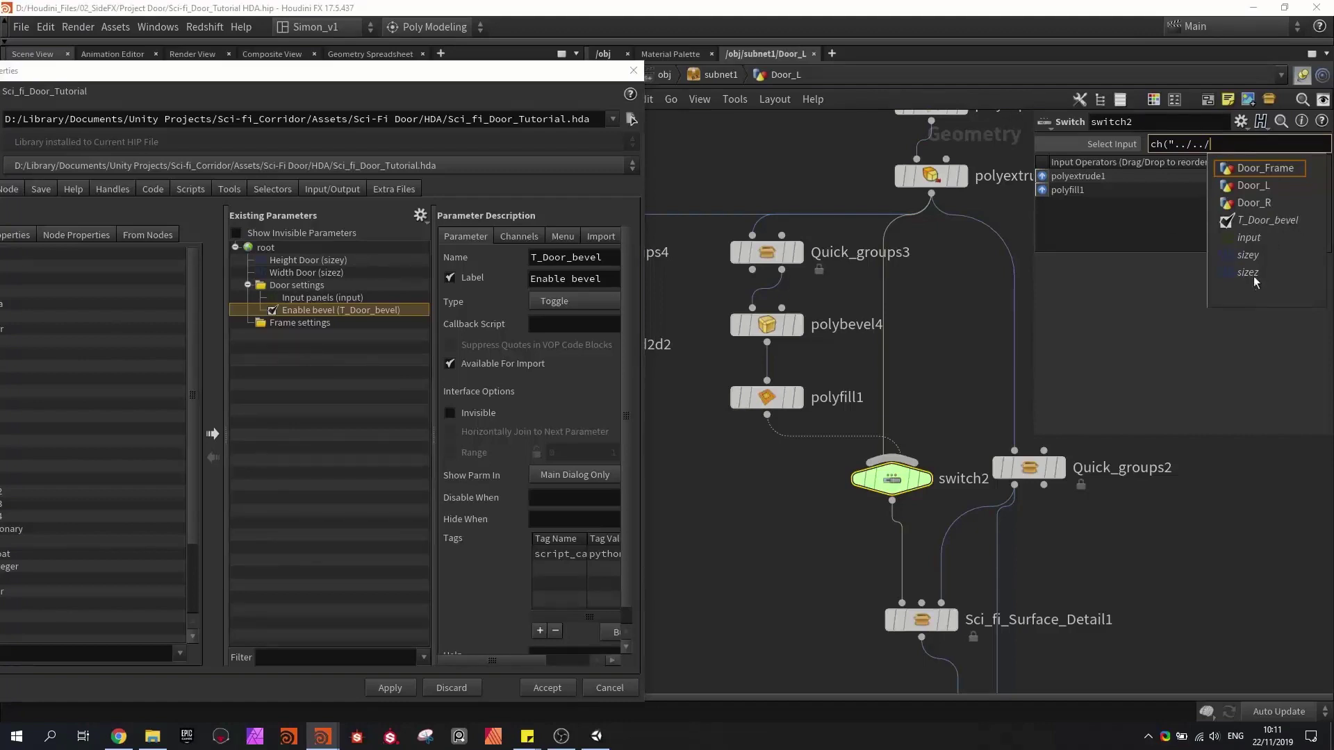
{"action": "left_click", "coordinate": [1228, 147]}
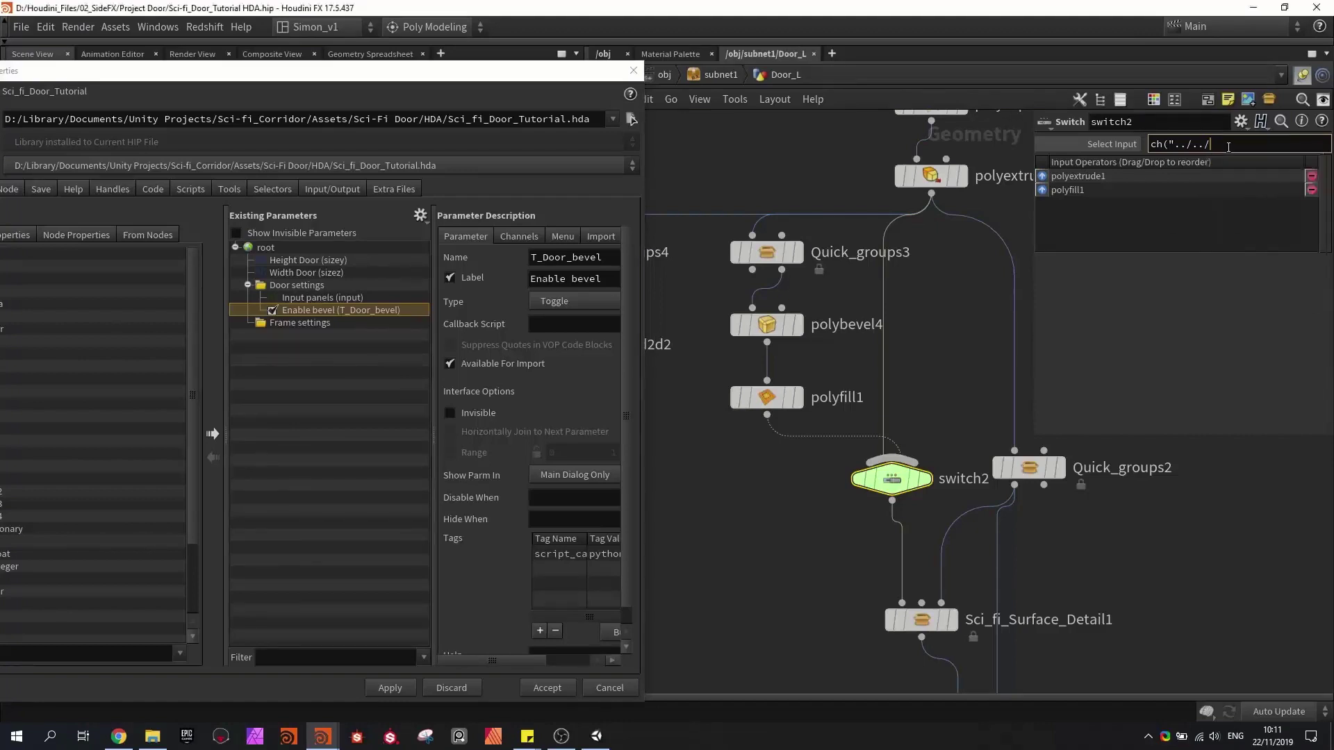
{"action": "type", "text": "T"}
{"action": "key", "text": "Down"}
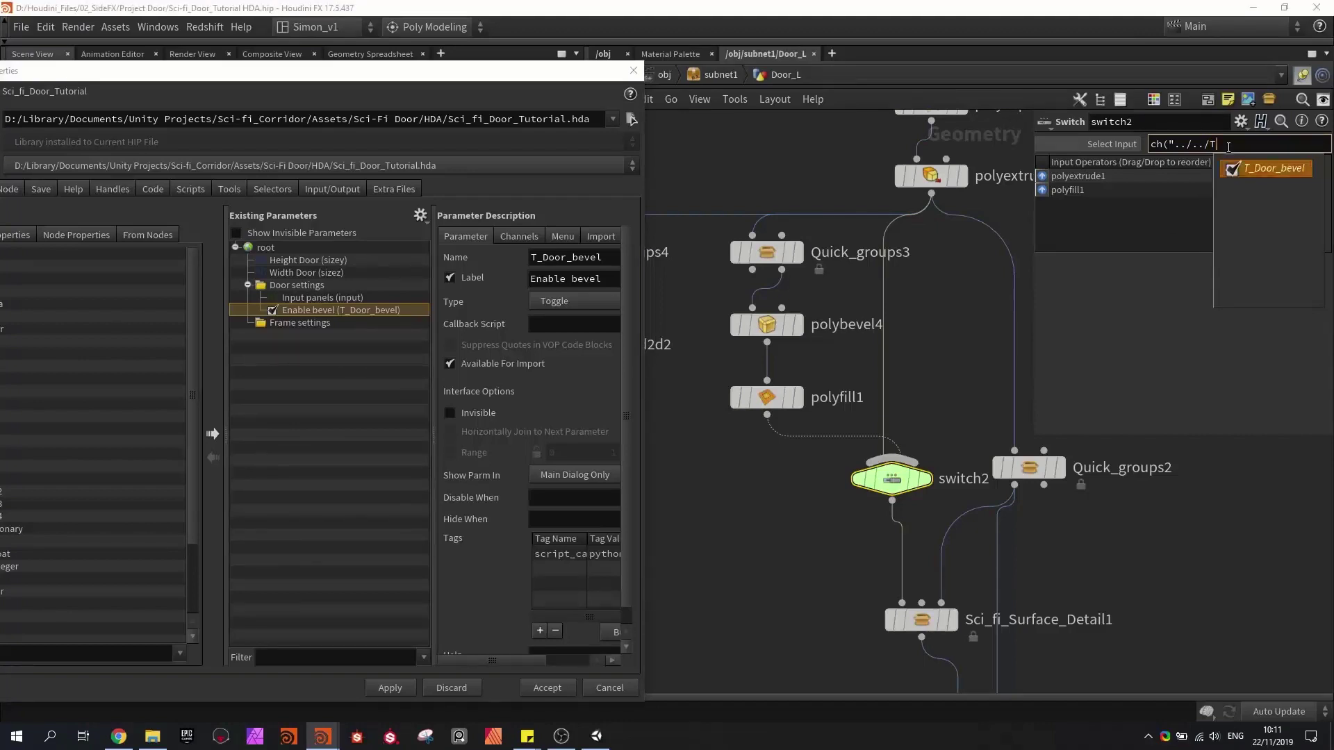
{"action": "key", "text": "Return"}
{"action": "type", "text": "\")"}
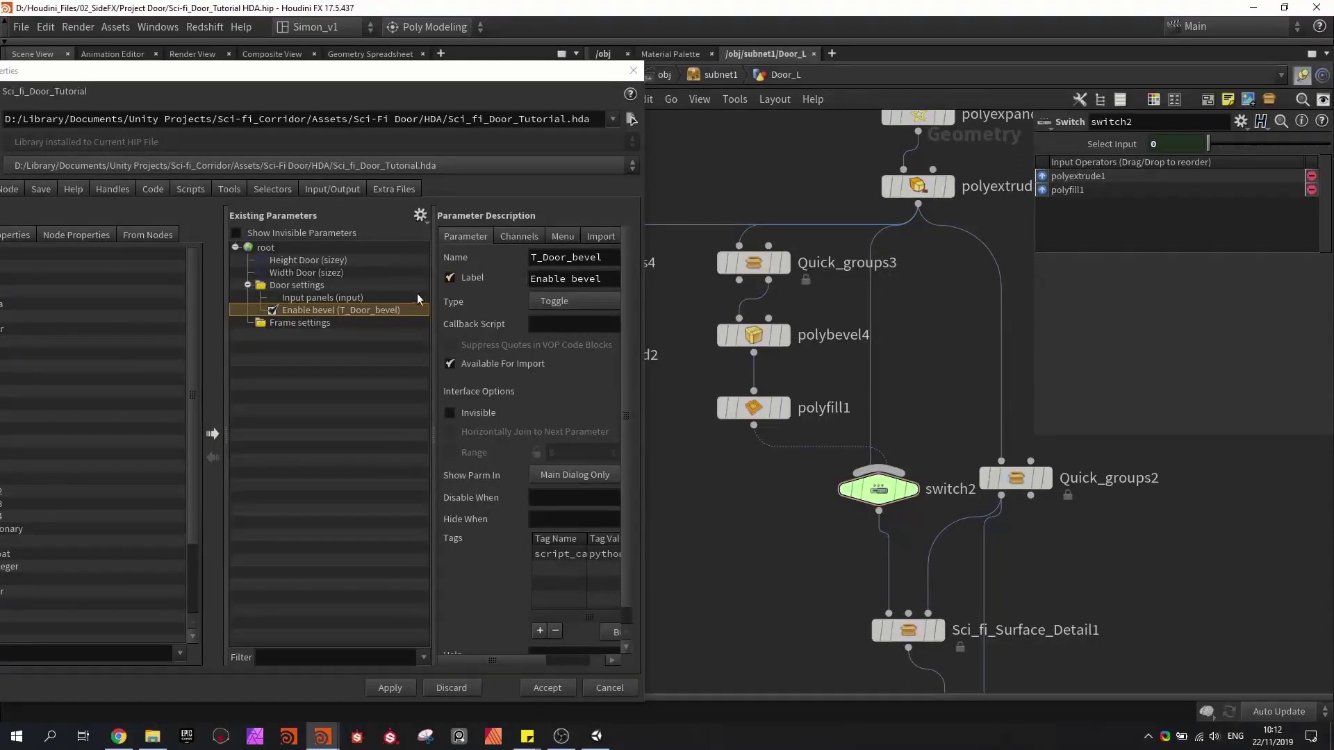
{"action": "left_click", "coordinate": [514, 237]}
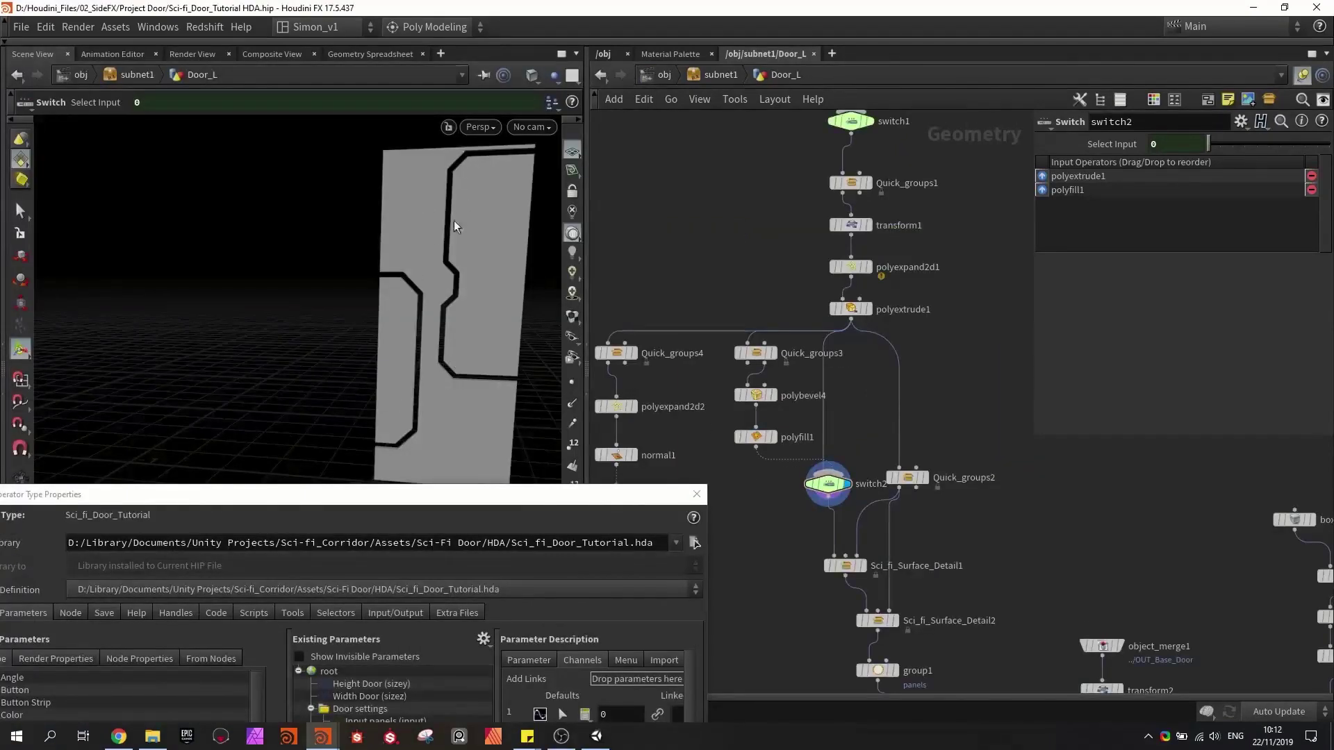
- Set polyexpand2d1's Offset to 1, expose it below Enable bevel in Door settings, and apply the asset changes
{"action": "left_click", "coordinate": [861, 267]}
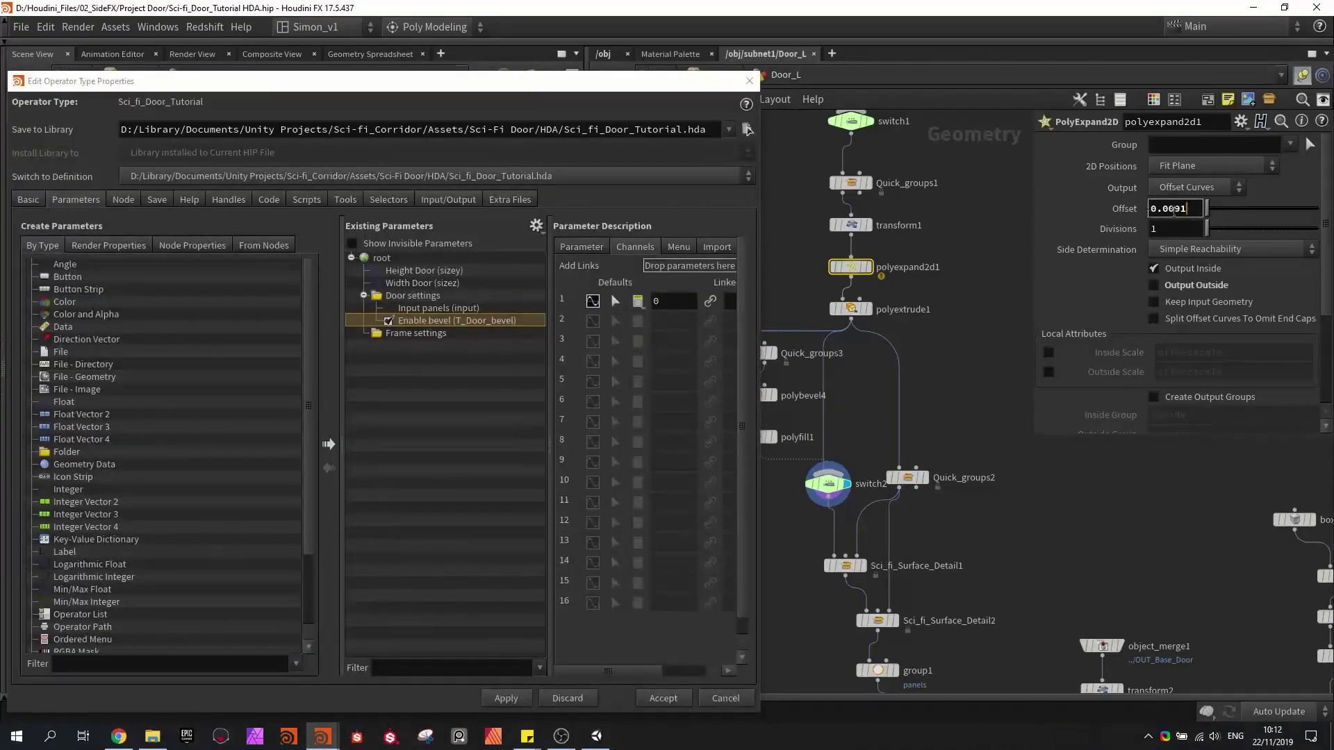
{"action": "left_click_drag", "start_coordinate": [1189, 209], "coordinate": [1123, 206]}
{"action": "type", "text": "1"}
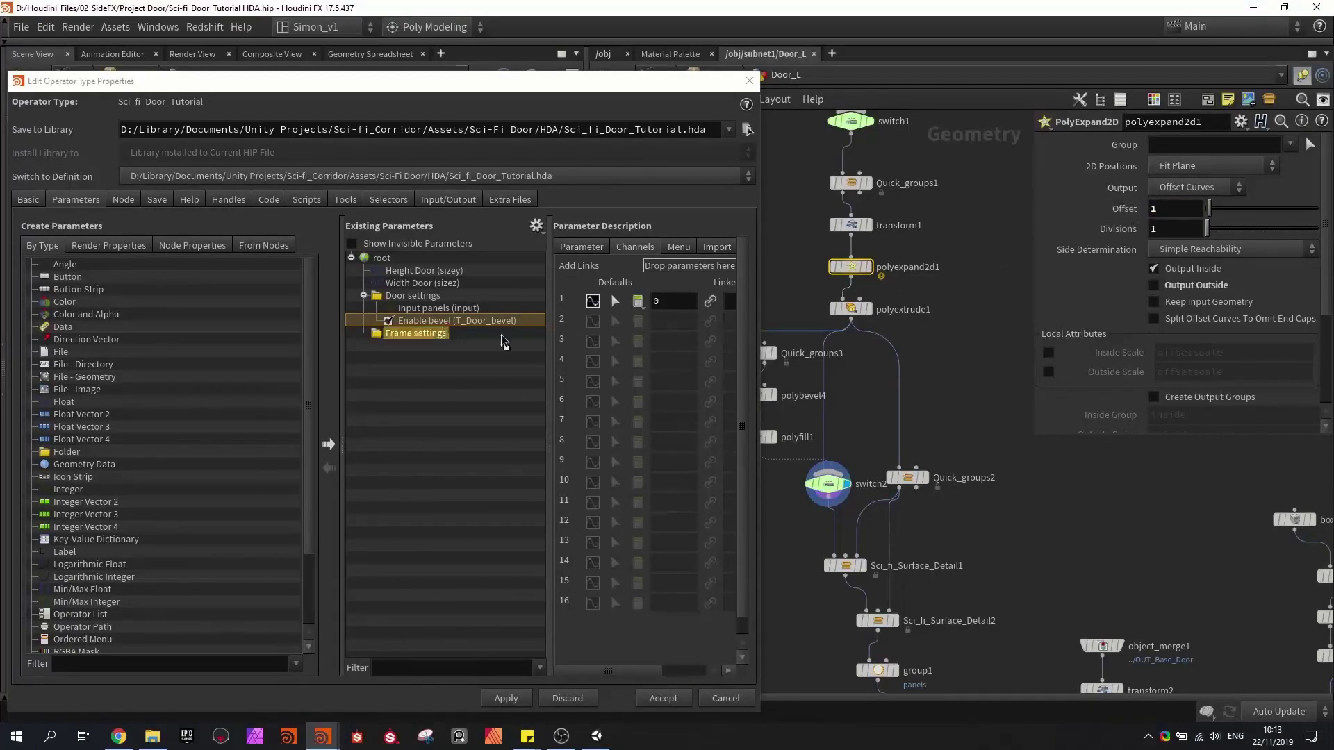
{"action": "left_click_drag", "start_coordinate": [394, 299], "coordinate": [395, 301]}
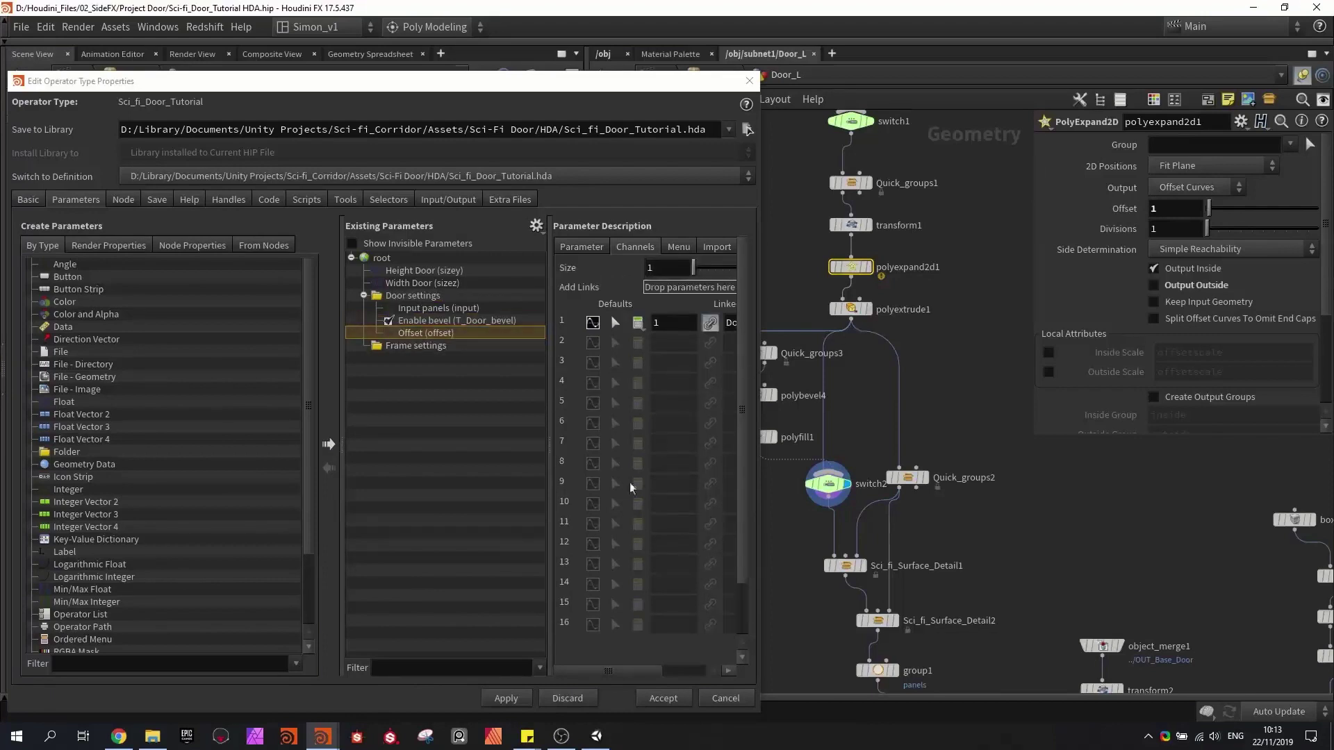
{"action": "left_click", "coordinate": [520, 699]}
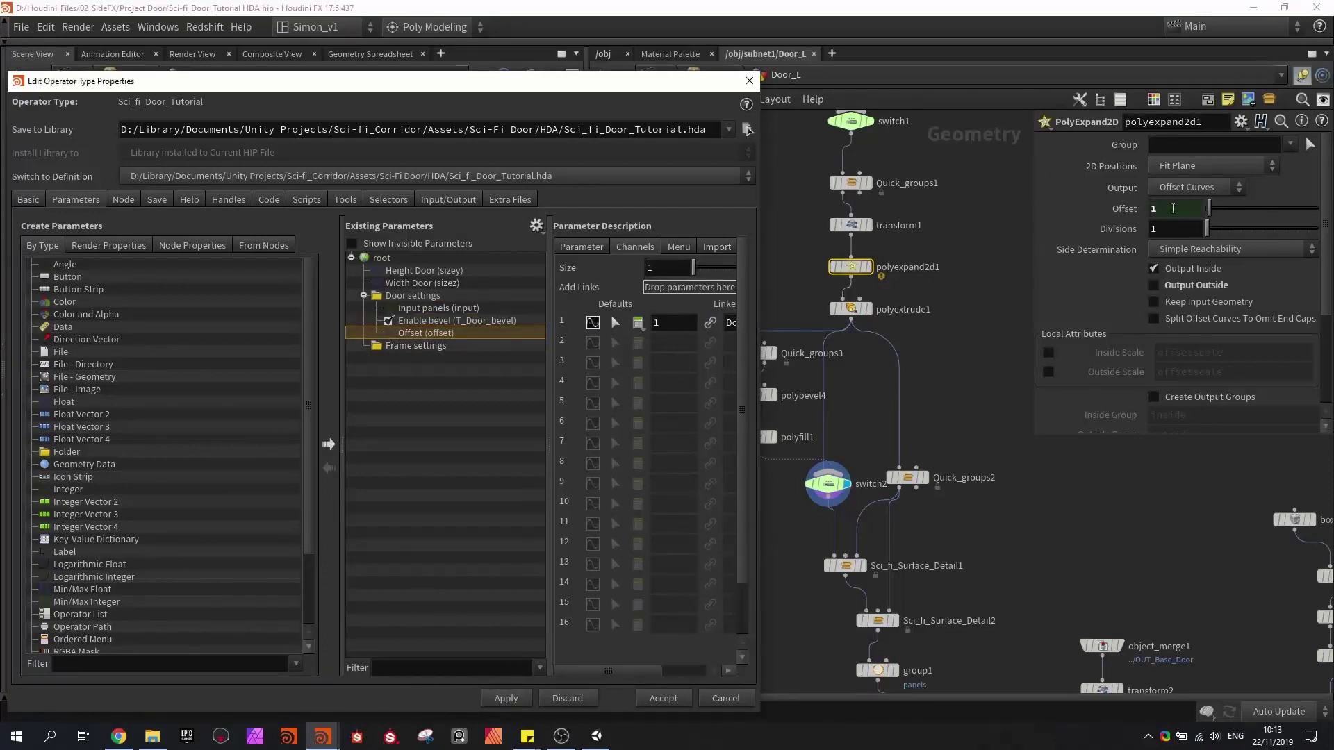
- Multiply polyexpand2d1's Offset reference by 0.0091 so the expression reads ch("../../offset") * 0.0091
{"action": "left_click", "coordinate": [1132, 209]}
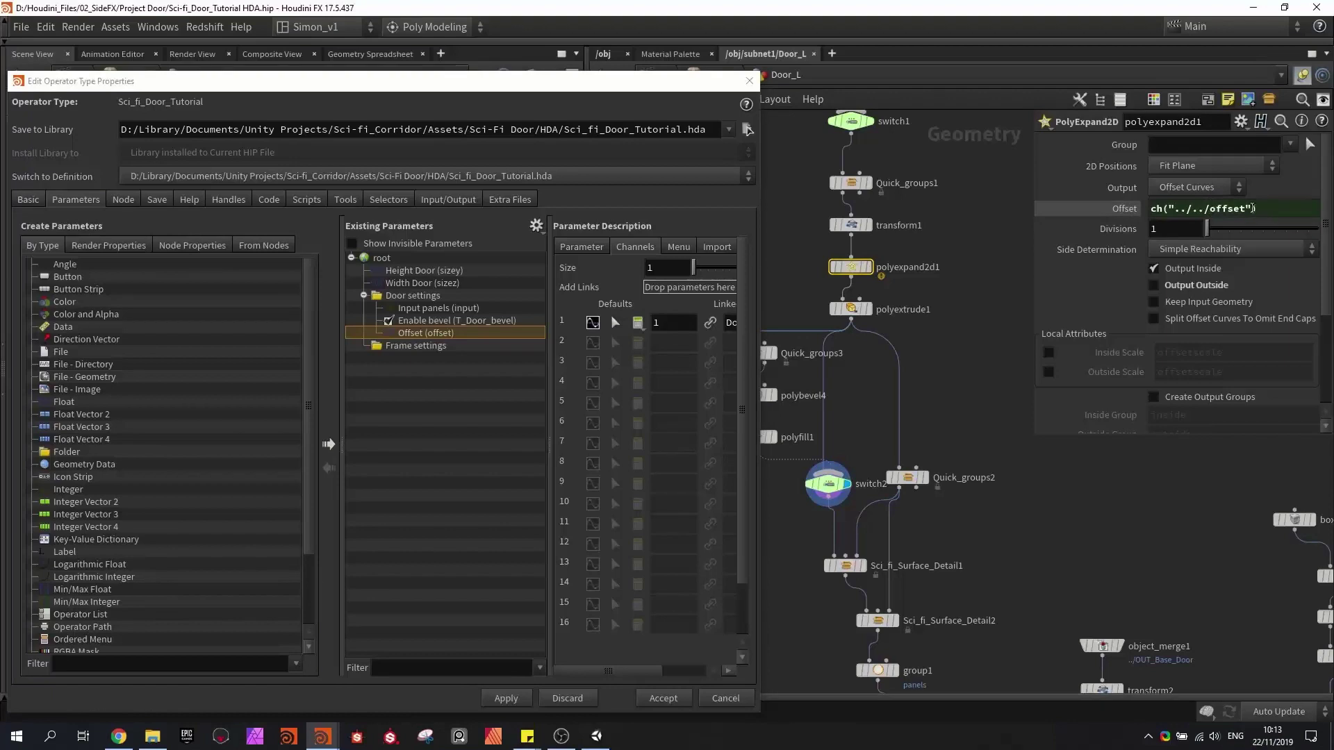
{"action": "left_click", "coordinate": [1272, 209]}
{"action": "type", "text": "* 0.0091"}
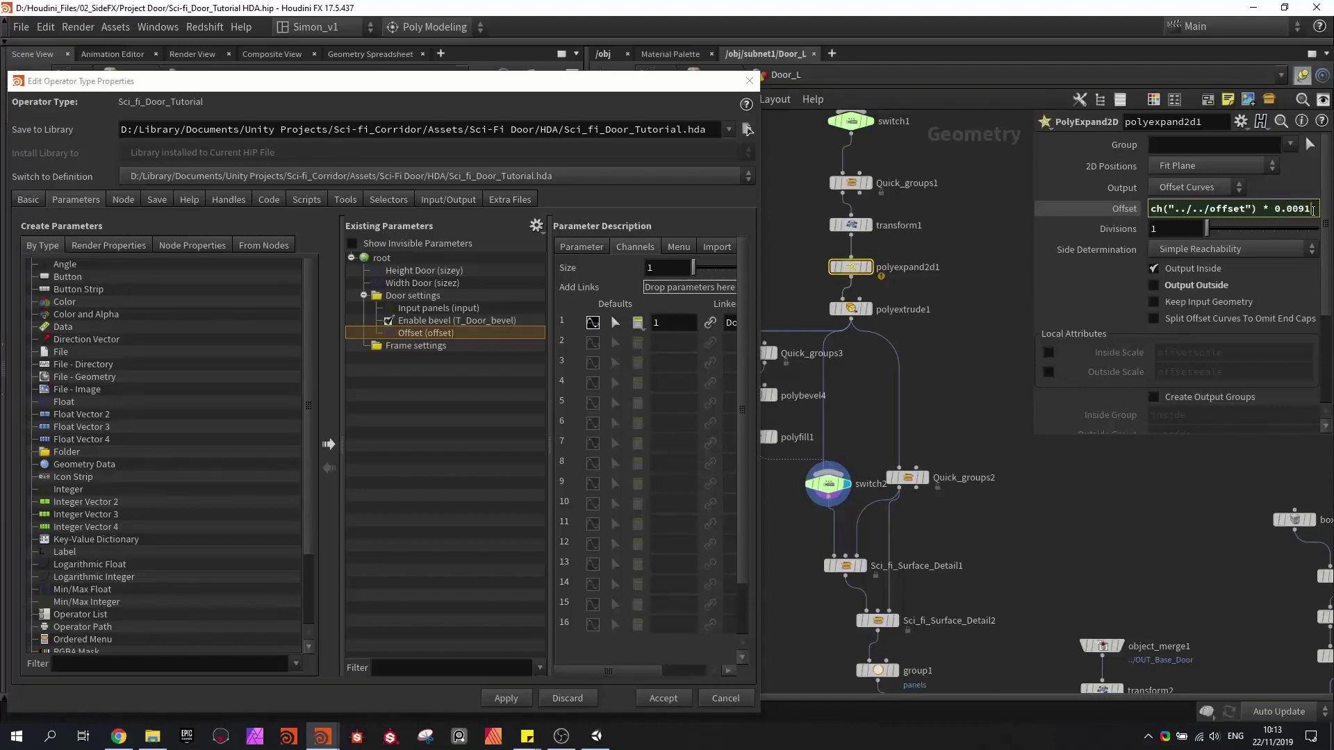
{"action": "key", "text": "Return"}
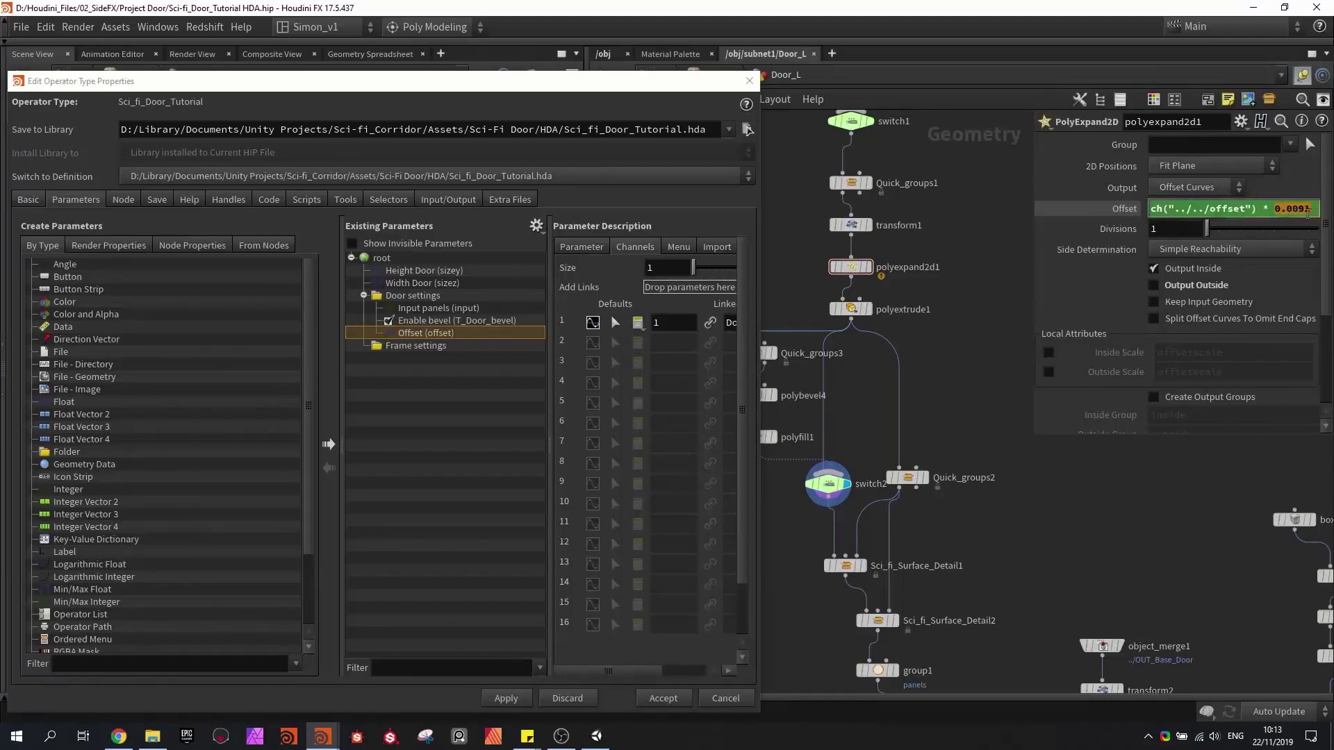
{"action": "left_click_drag", "start_coordinate": [1258, 210], "coordinate": [1149, 212]}
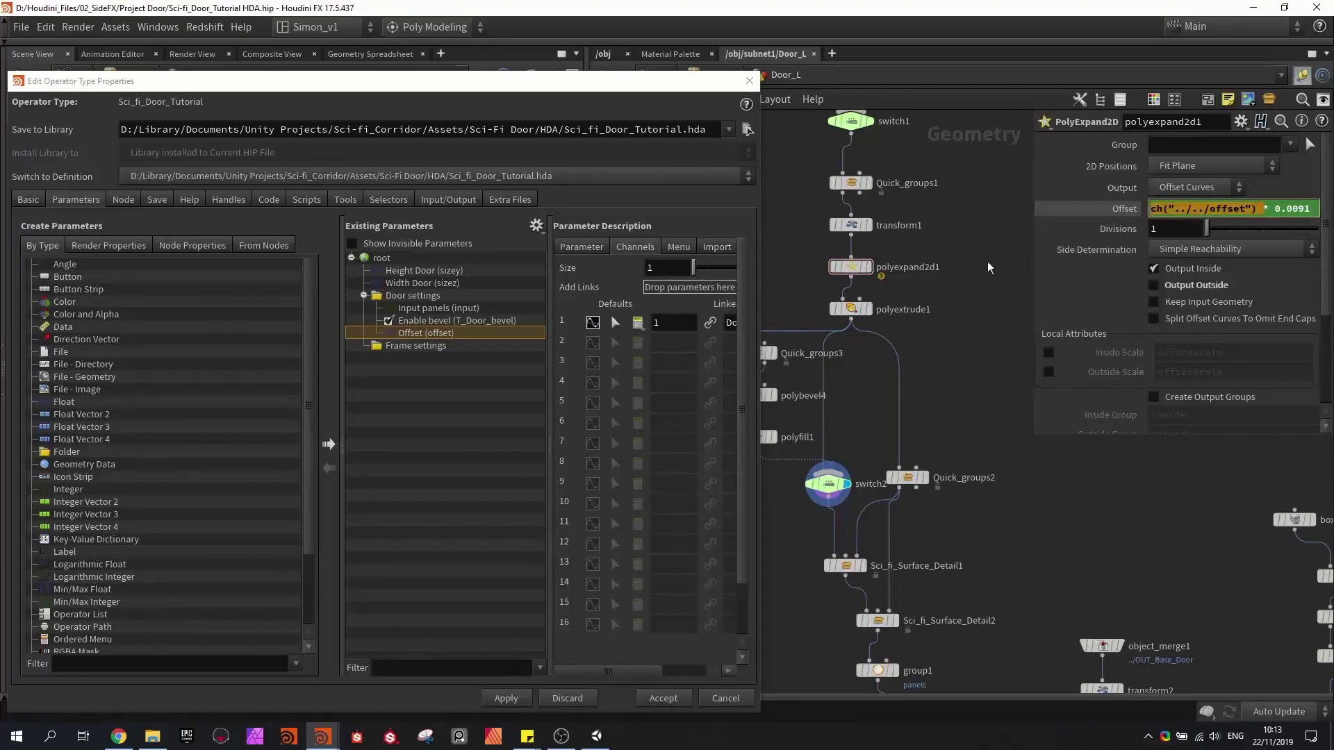
- Label the exposed offset parameter "space between panels"
{"action": "left_click", "coordinate": [437, 320]}
{"action": "left_click", "coordinate": [432, 334]}
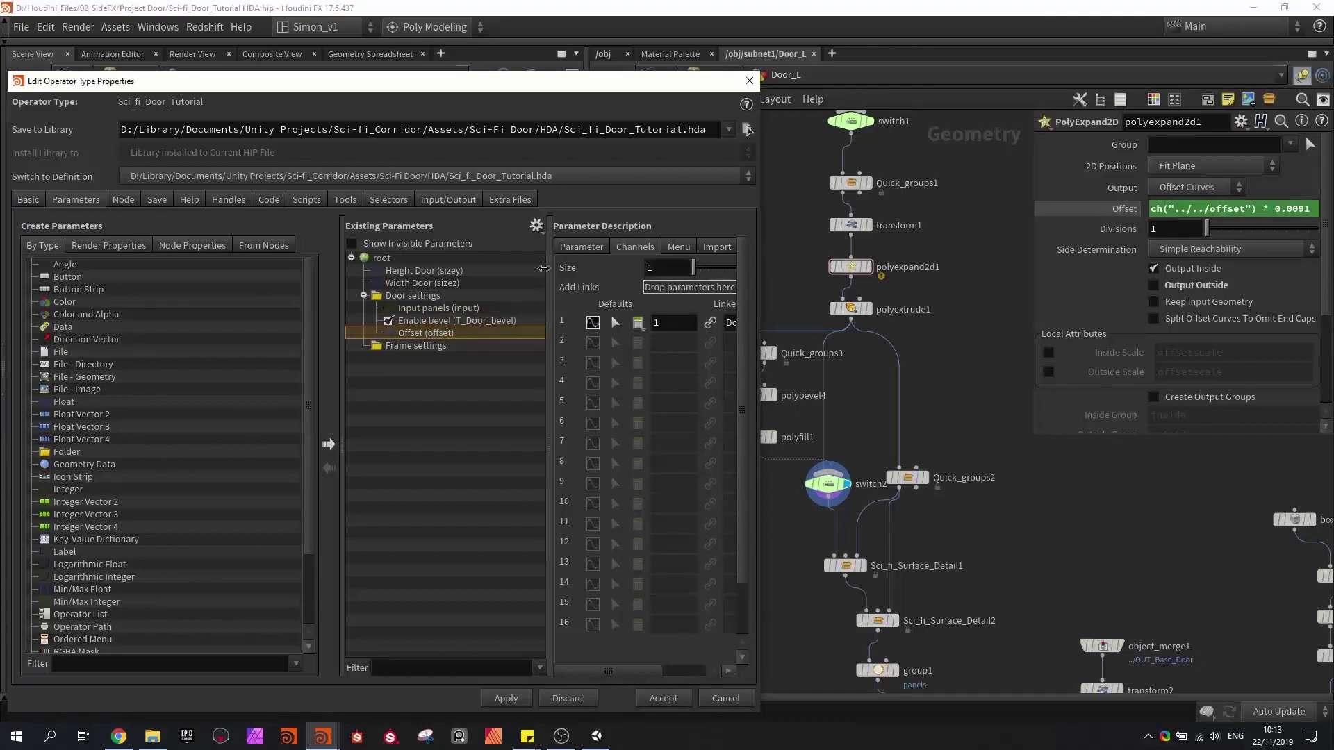
{"action": "left_click", "coordinate": [574, 252]}
{"action": "left_click_drag", "start_coordinate": [690, 293], "coordinate": [609, 292]}
{"action": "key", "text": "BackSpace"}
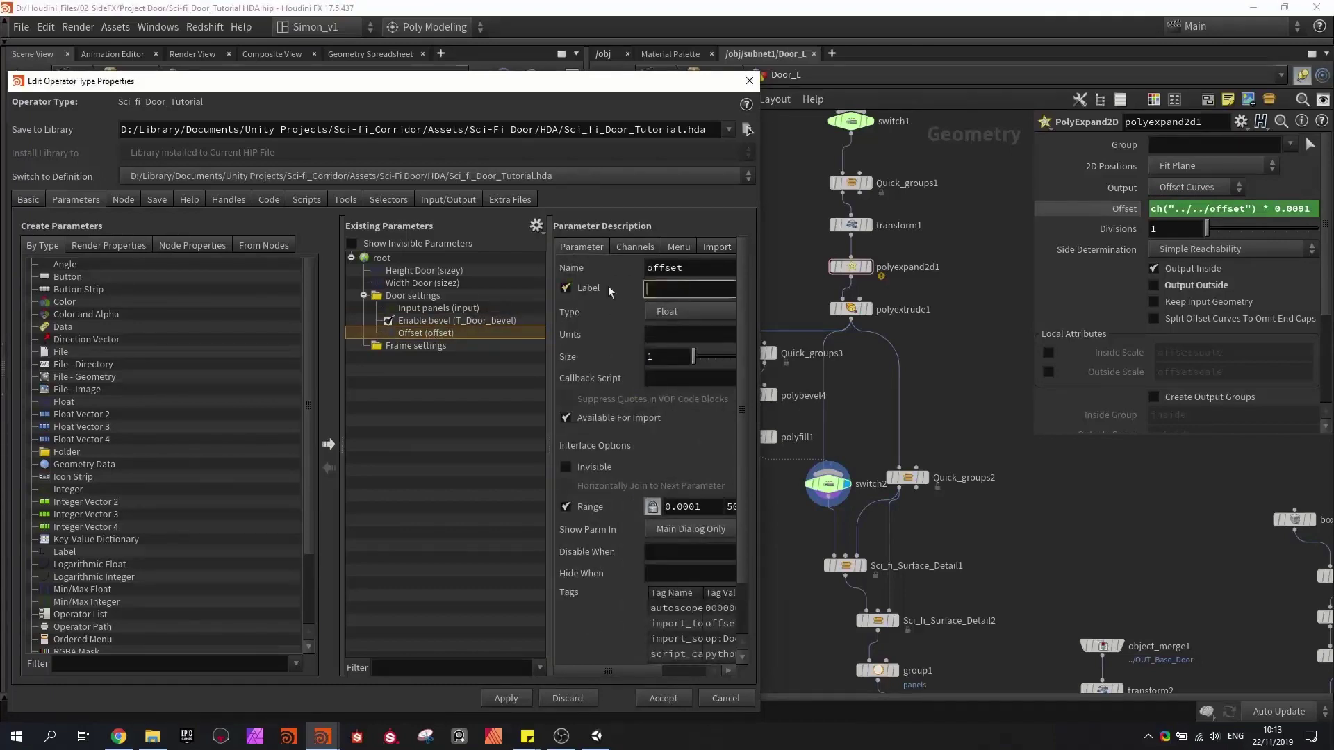
{"action": "type", "text": "spcae"}
{"action": "key", "text": "BackSpace"}
{"action": "key", "text": "BackSpace"}
{"action": "key", "text": "BackSpace"}
{"action": "key", "text": "BackSpace"}
{"action": "type", "text": "ace between"}
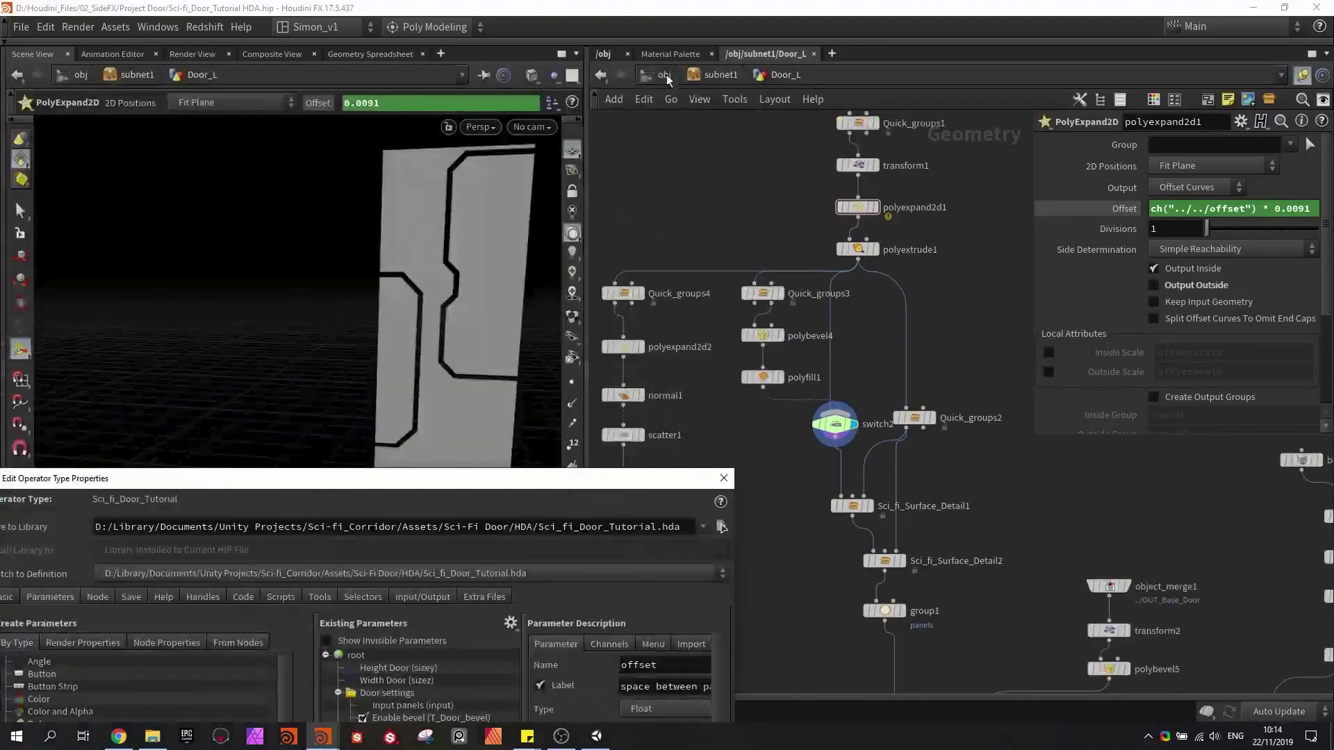
- Return to the object level and test the asset's Enable bevel toggle and space between panels slider
{"action": "left_click", "coordinate": [665, 73]}
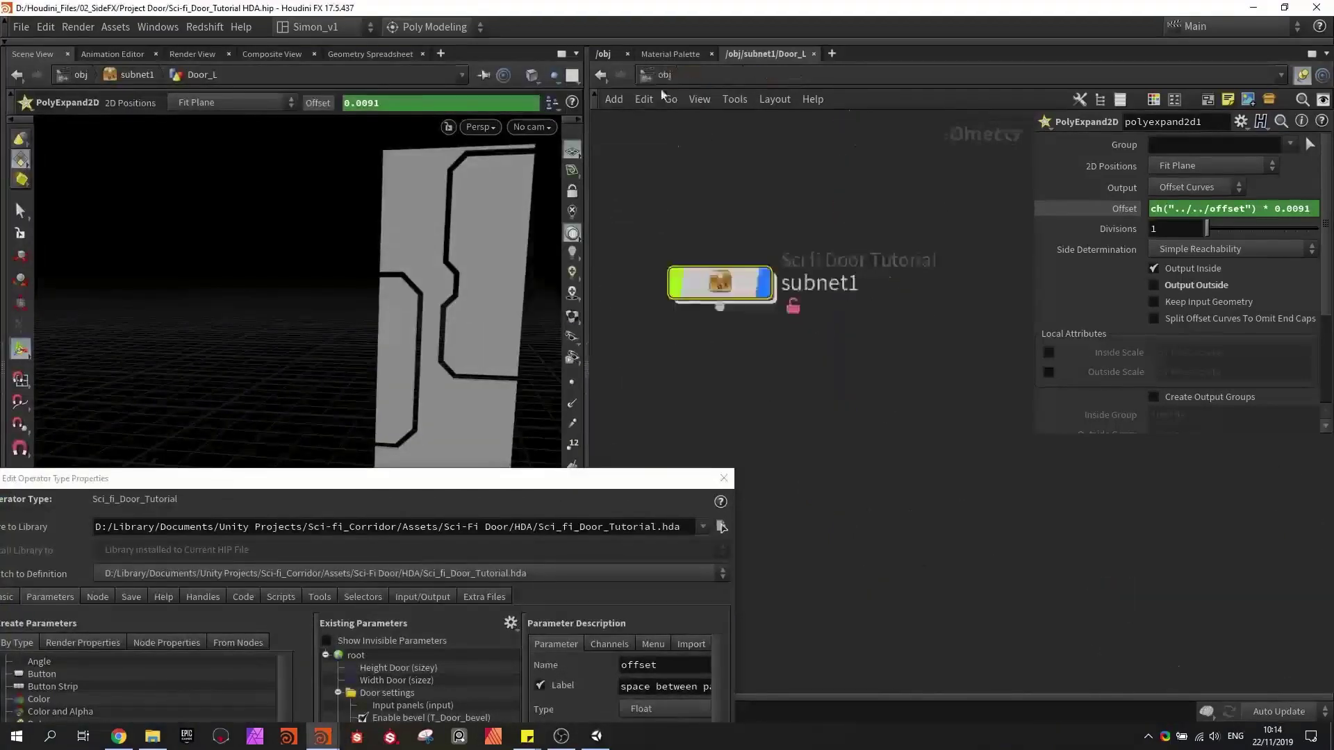
{"action": "key", "text": "alt"}
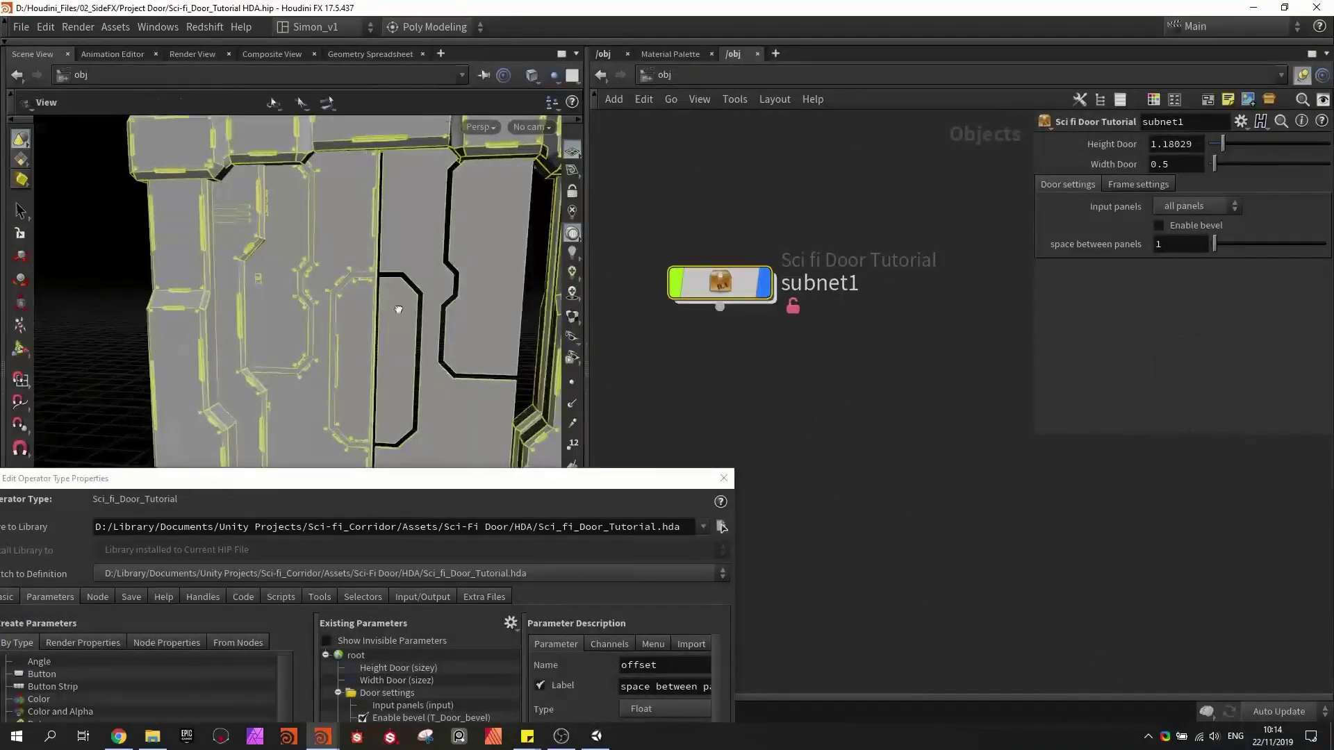
{"action": "left_click_drag", "start_coordinate": [398, 309], "coordinate": [358, 302], "text": "alt"}
{"action": "right_click_drag", "start_coordinate": [357, 302], "coordinate": [326, 286], "text": "alt"}
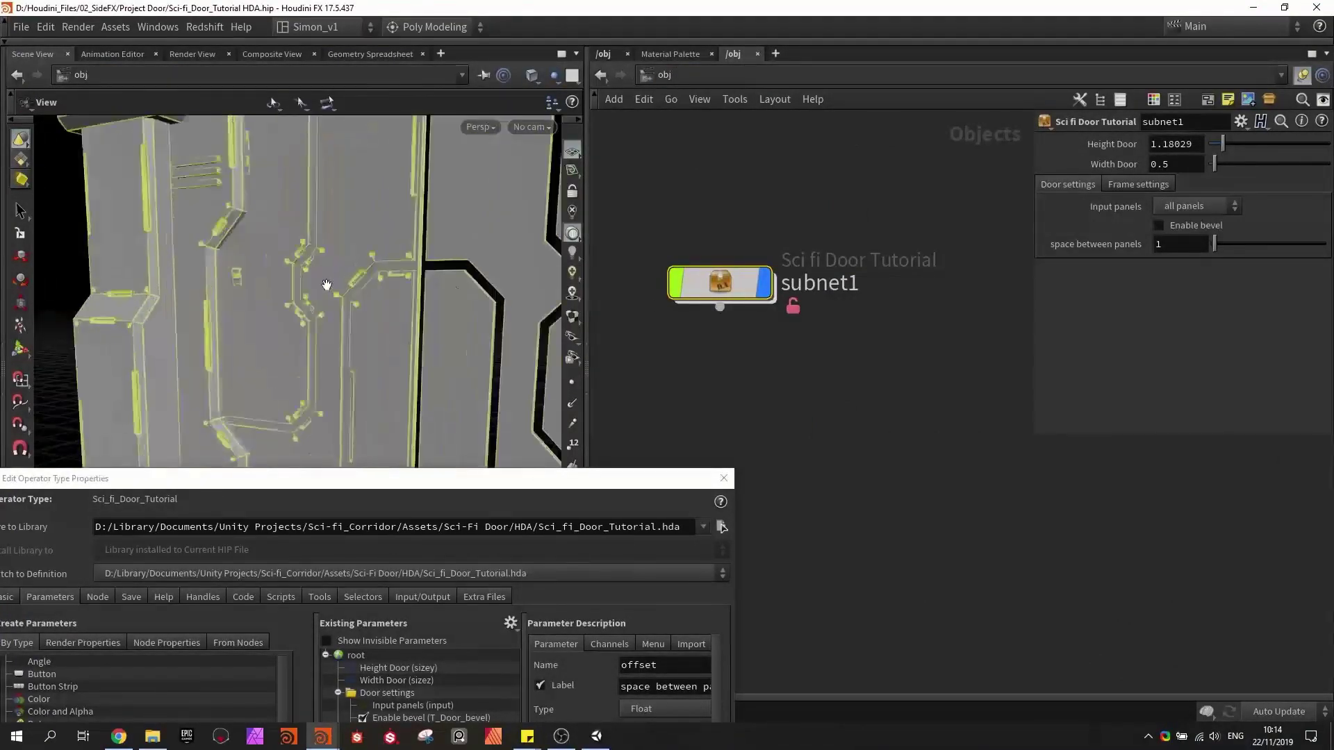
{"action": "left_click", "coordinate": [1169, 225]}
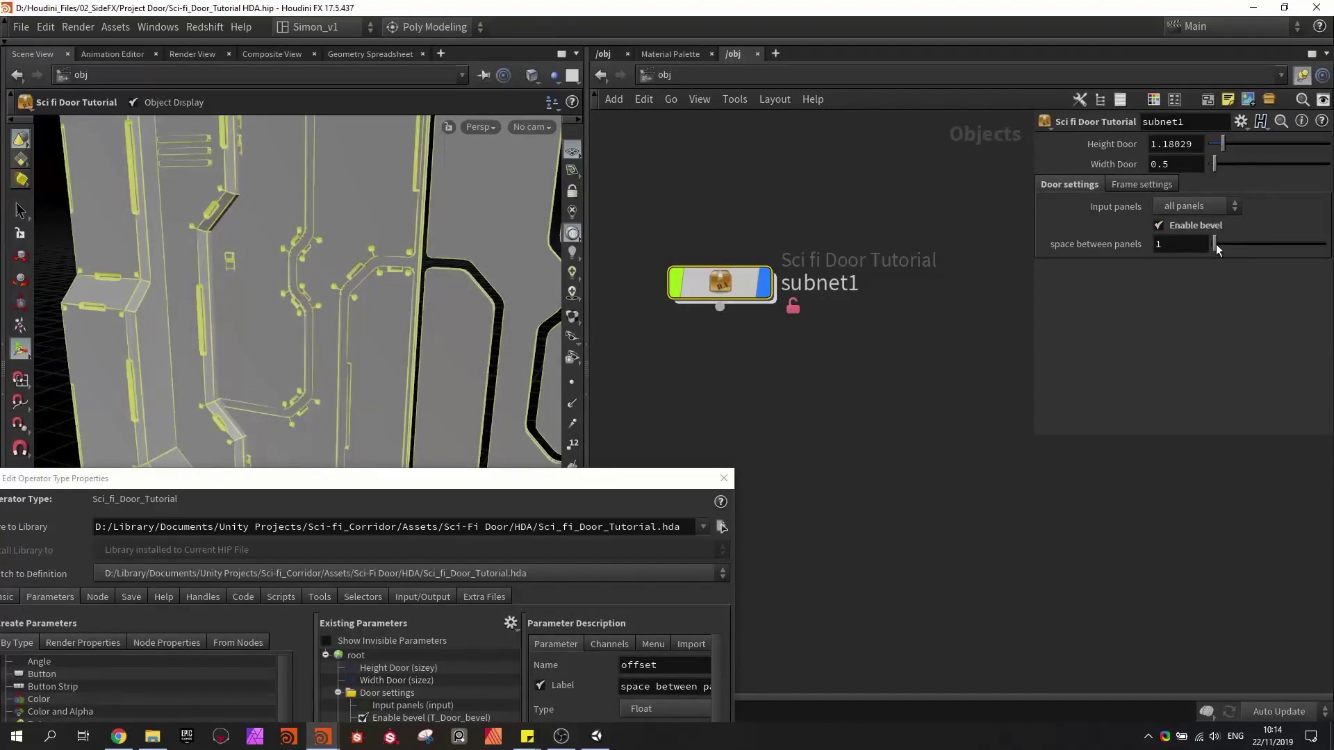
{"action": "mouse_move", "coordinate": [1215, 244]}
{"action": "left_mouse_down"}
{"action": "mouse_move", "coordinate": [1227, 250]}
{"action": "mouse_move", "coordinate": [1217, 244]}
{"action": "left_mouse_up"}
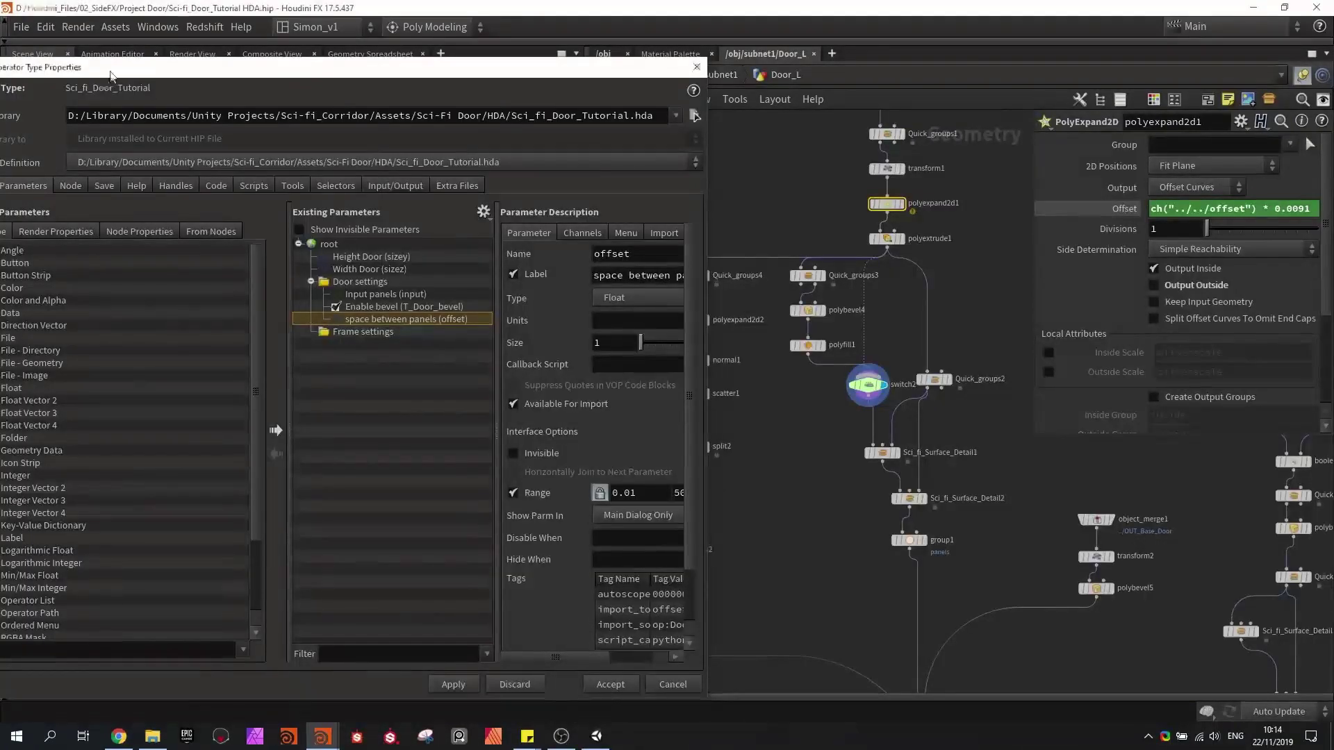
- Add a folder below space between panels inside Door settings and label it "Boolean"
{"action": "left_click_drag", "start_coordinate": [114, 67], "coordinate": [168, 63]}
{"action": "left_click_drag", "start_coordinate": [81, 439], "coordinate": [411, 281]}
{"action": "triple_click", "coordinate": [703, 279]}
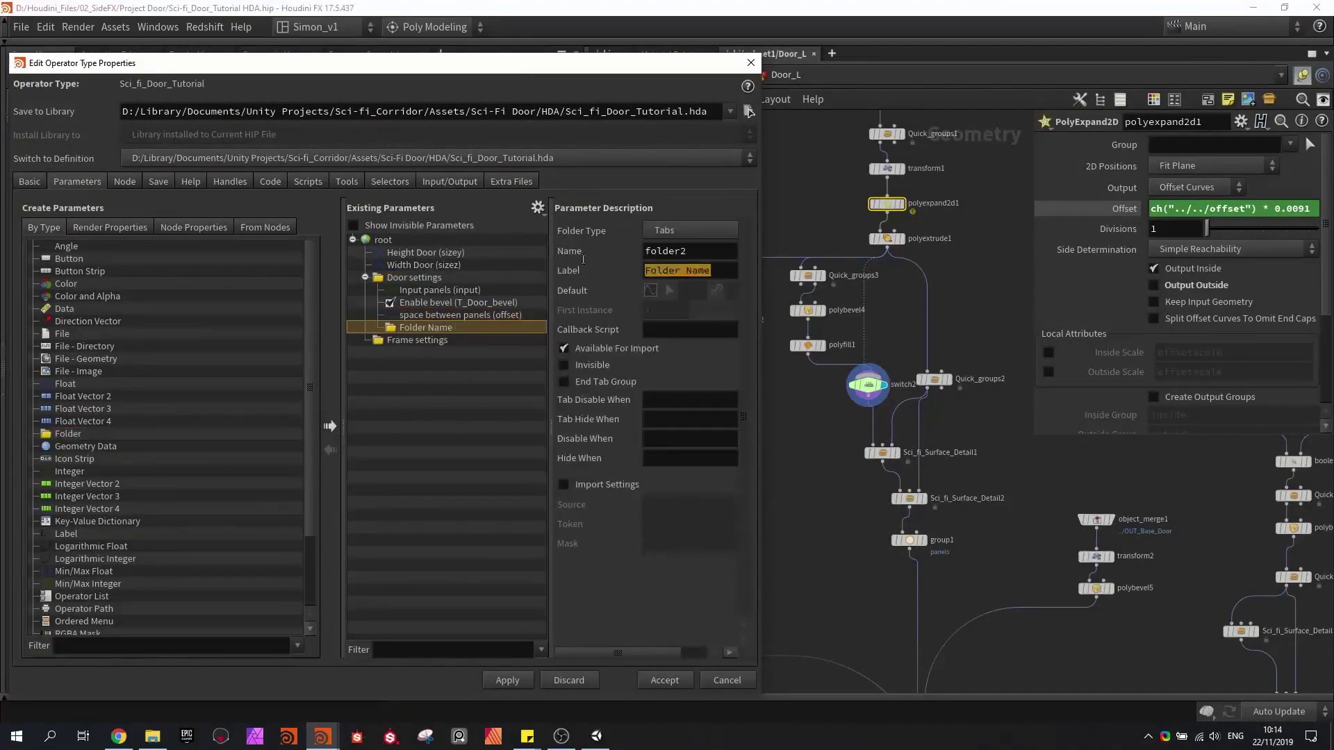
{"action": "type", "text": "Boole"}
{"action": "type", "text": "an"}
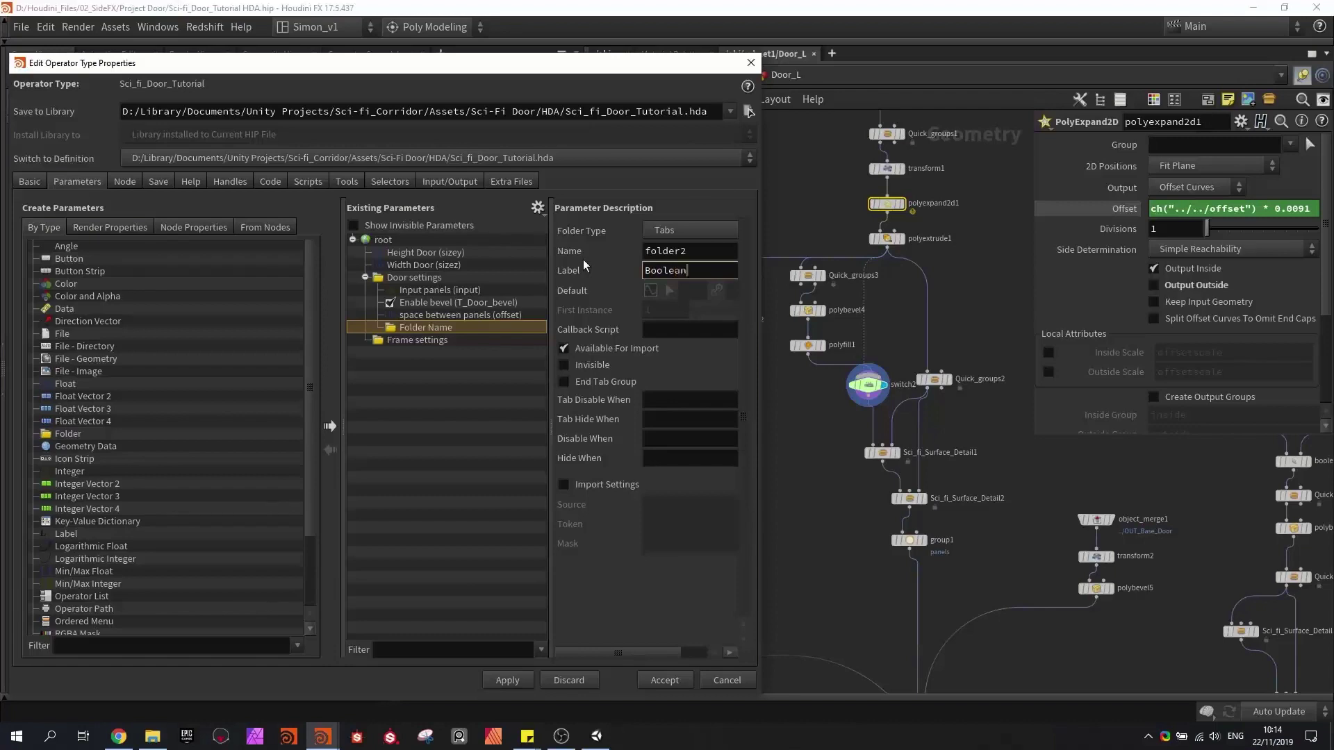
{"action": "key", "text": "Return"}
- Select the box2 node above polybevel1 in the Door_L network's boolean branch
{"action": "middle_click_drag", "start_coordinate": [822, 196], "coordinate": [836, 398]}
{"action": "scroll", "coordinate": [835, 397], "scroll_direction": "down", "scroll_amount": 2}
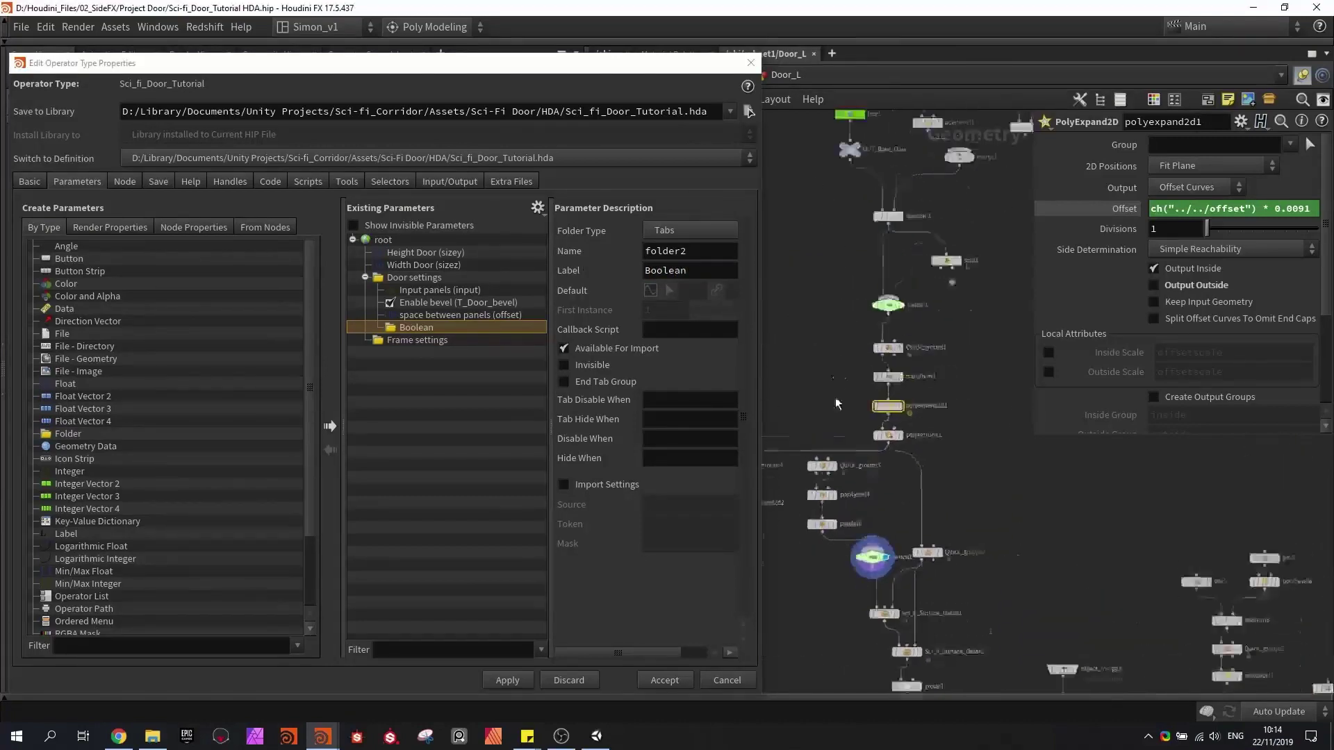
{"action": "middle_click_drag", "start_coordinate": [839, 335], "coordinate": [783, 476]}
{"action": "left_click_drag", "start_coordinate": [988, 373], "coordinate": [832, 222]}
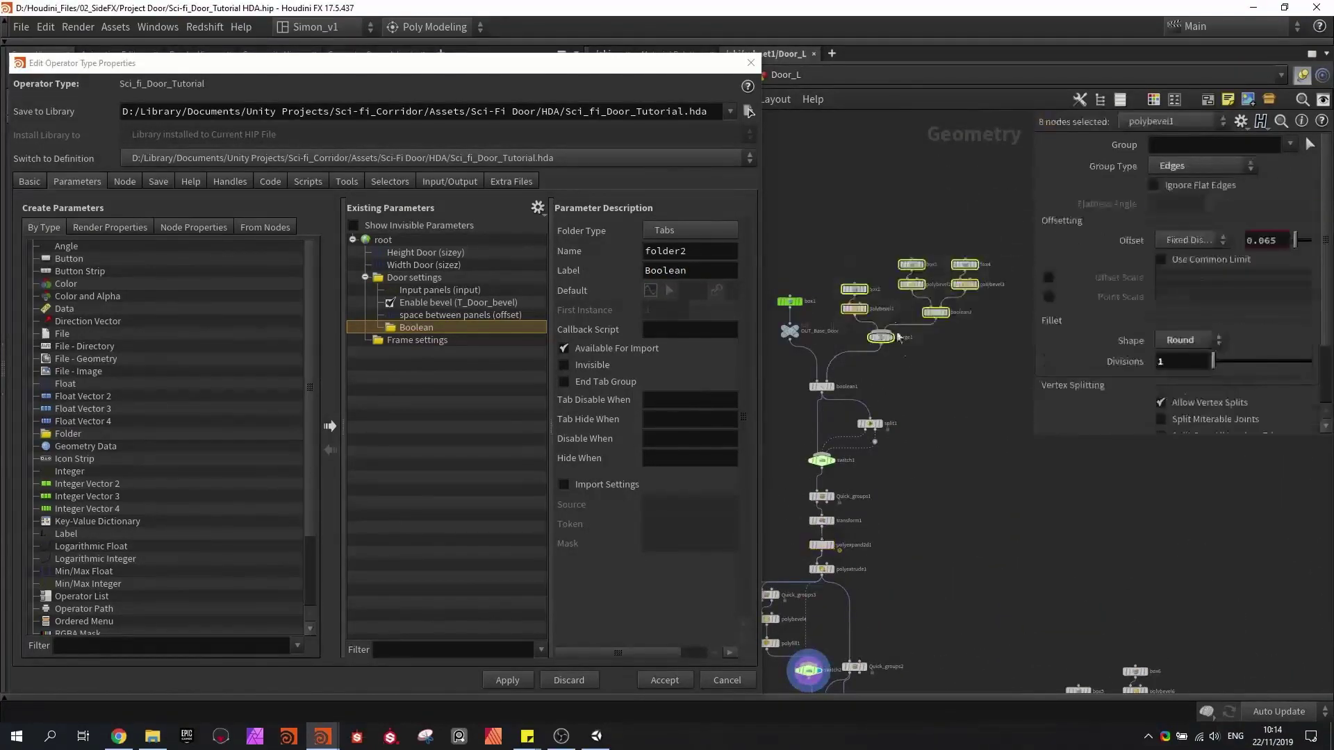
{"action": "scroll", "coordinate": [907, 371], "scroll_direction": "up", "scroll_amount": 1}
{"action": "left_click", "coordinate": [906, 368]}
{"action": "scroll", "coordinate": [839, 268], "scroll_direction": "up", "scroll_amount": 2}
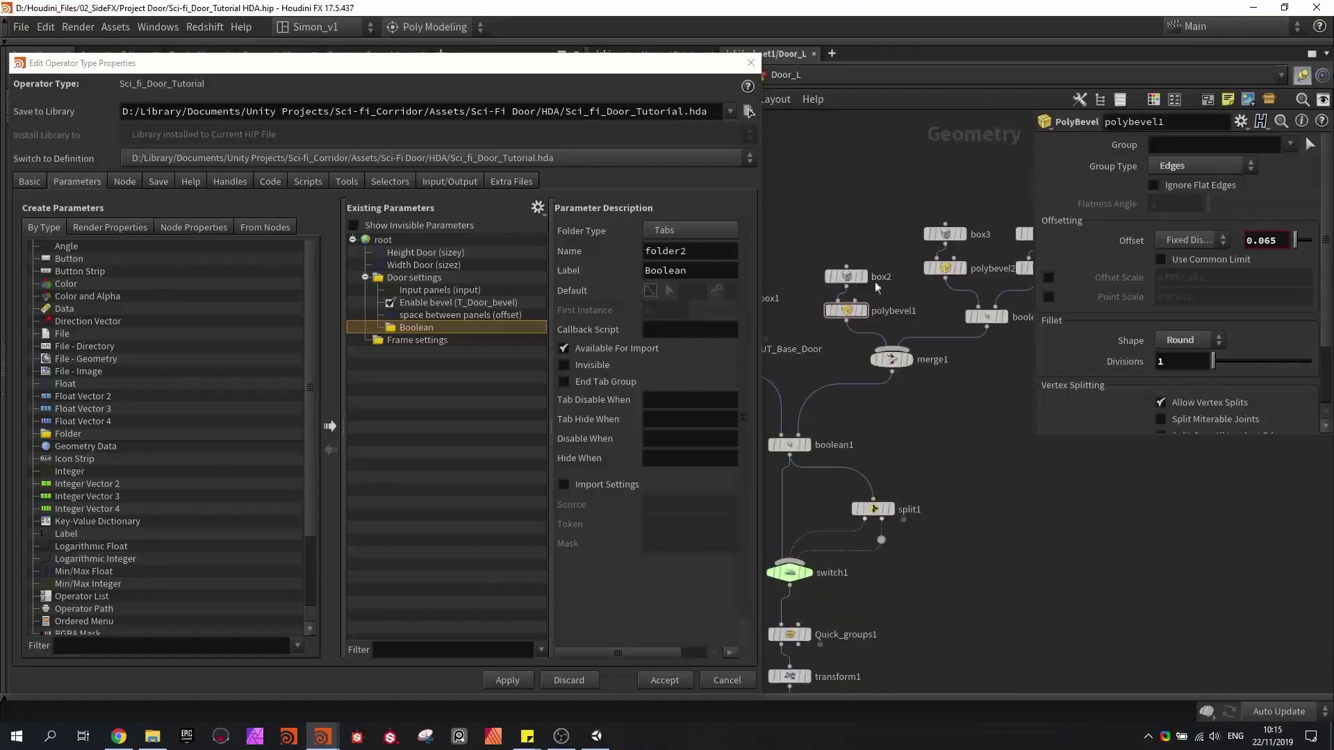
{"action": "left_click", "coordinate": [853, 277]}
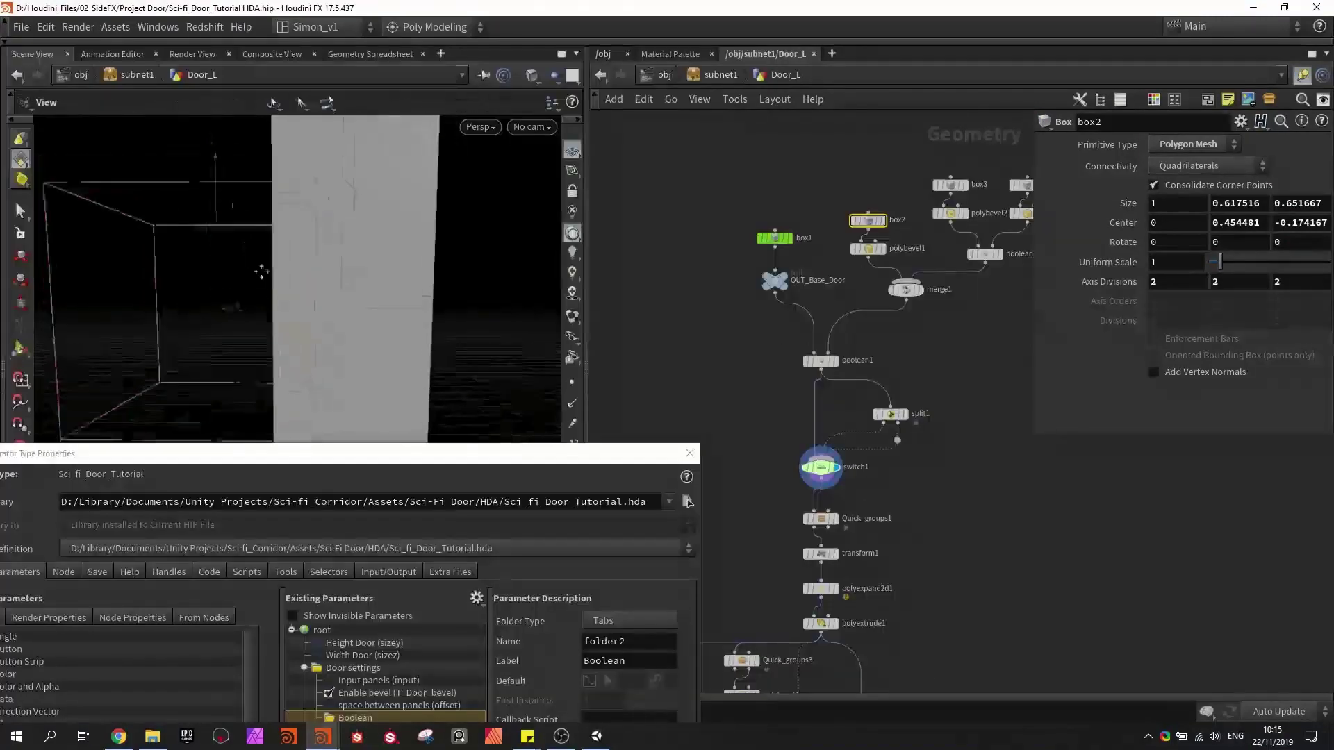
- Try moving the box2 cutter higher and further across the door with its viewport handle, and undo the move
{"action": "key", "text": "Return"}
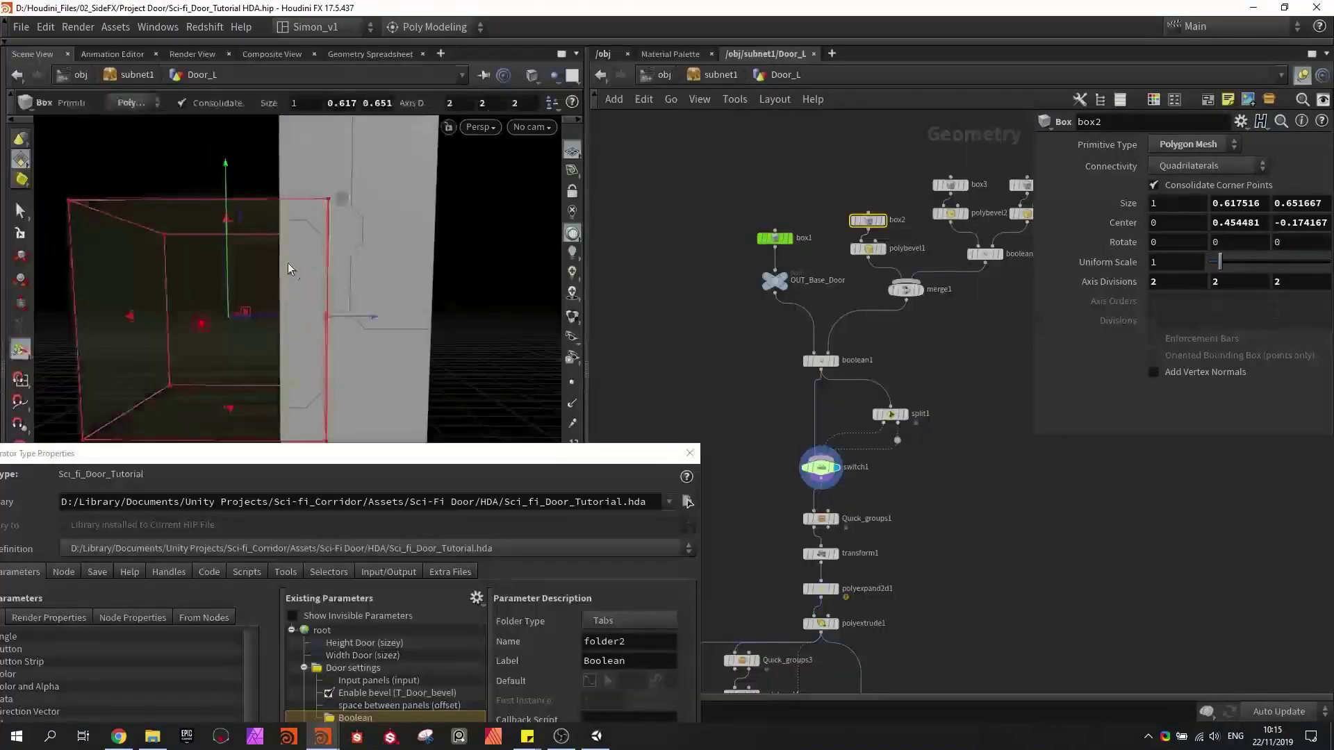
{"action": "left_click_drag", "start_coordinate": [340, 206], "coordinate": [401, 159]}
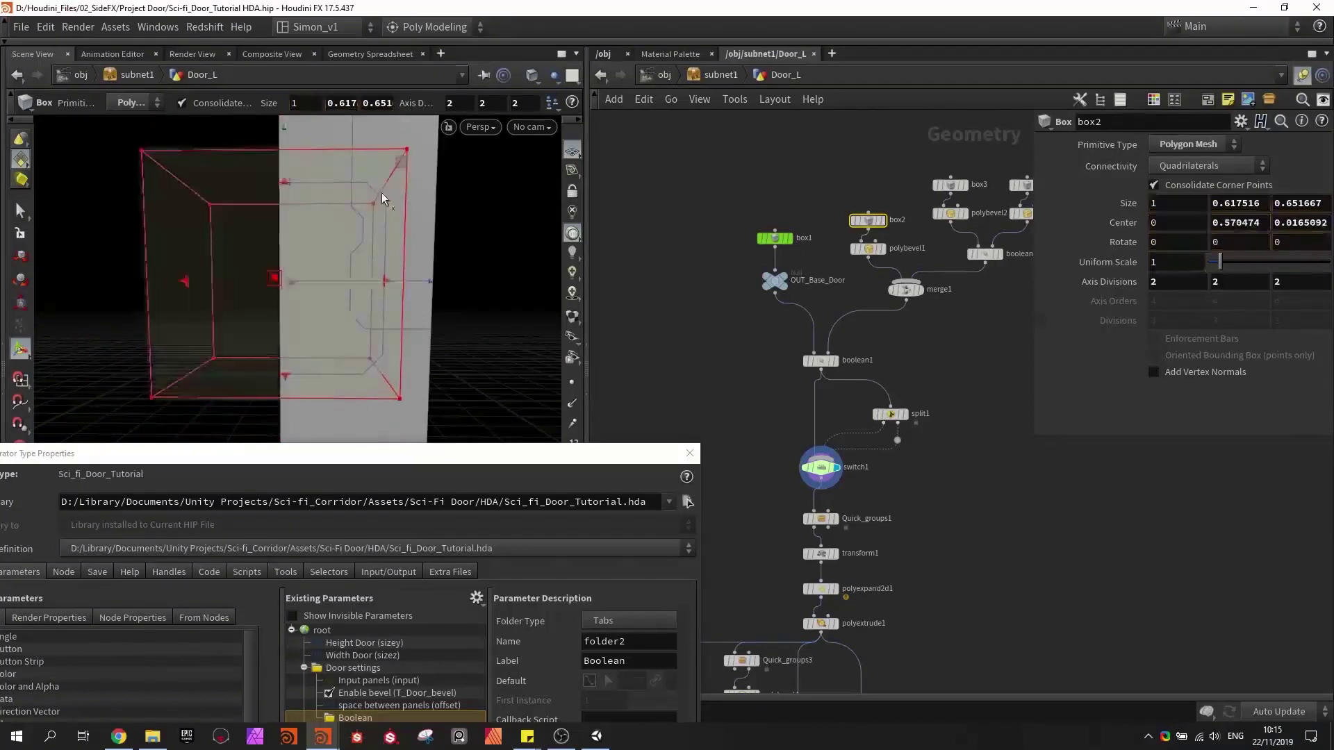
{"action": "key", "text": "ctrl+z"}
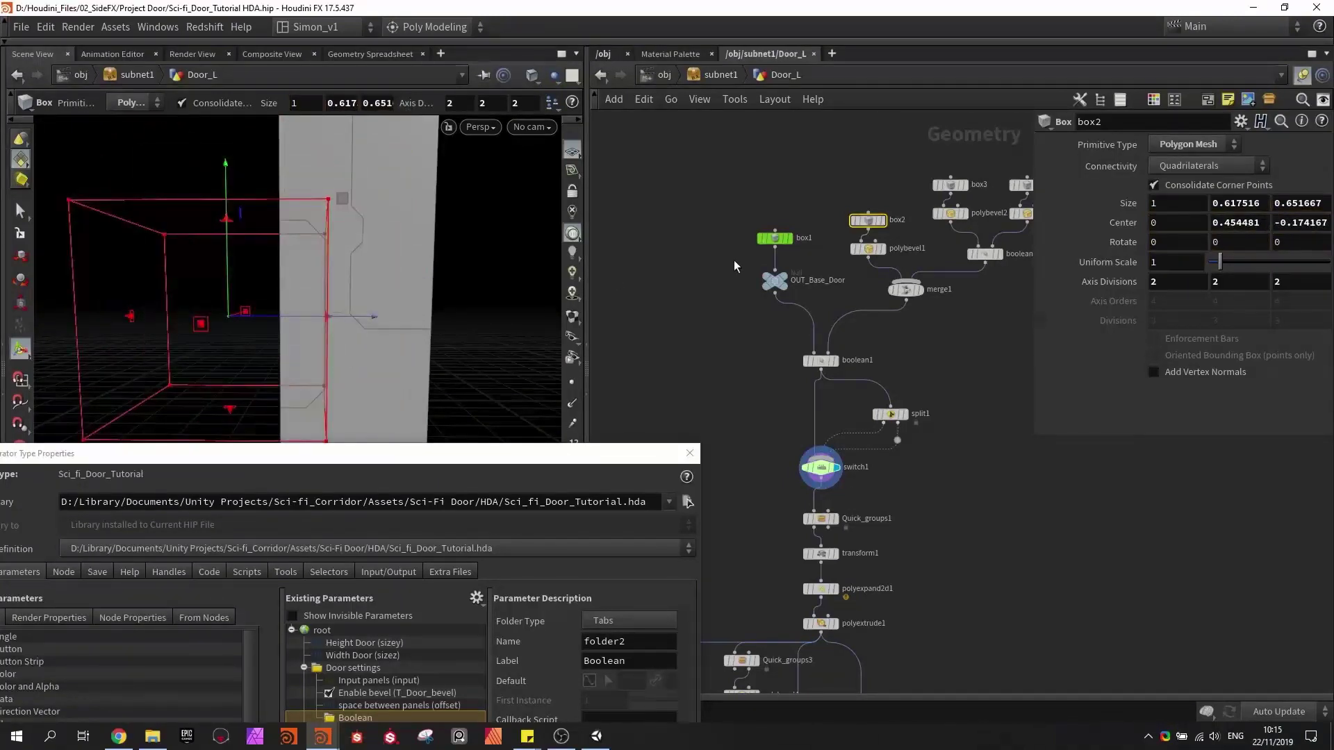
- Expose box2's Size Y, Center Y and Center Z as asset parameters inside the Boolean folder
{"action": "left_click_drag", "start_coordinate": [1265, 202], "coordinate": [1211, 203]}
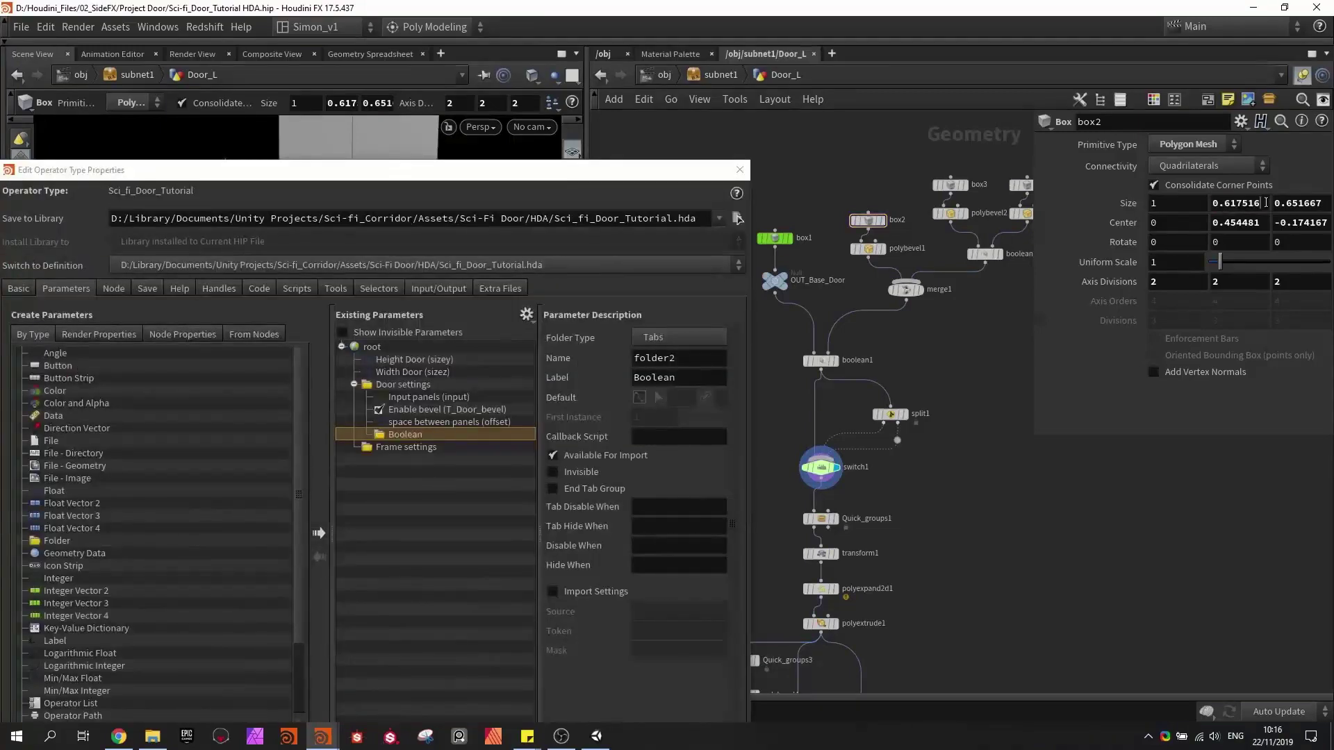
{"action": "left_click_drag", "start_coordinate": [1261, 203], "coordinate": [404, 439]}
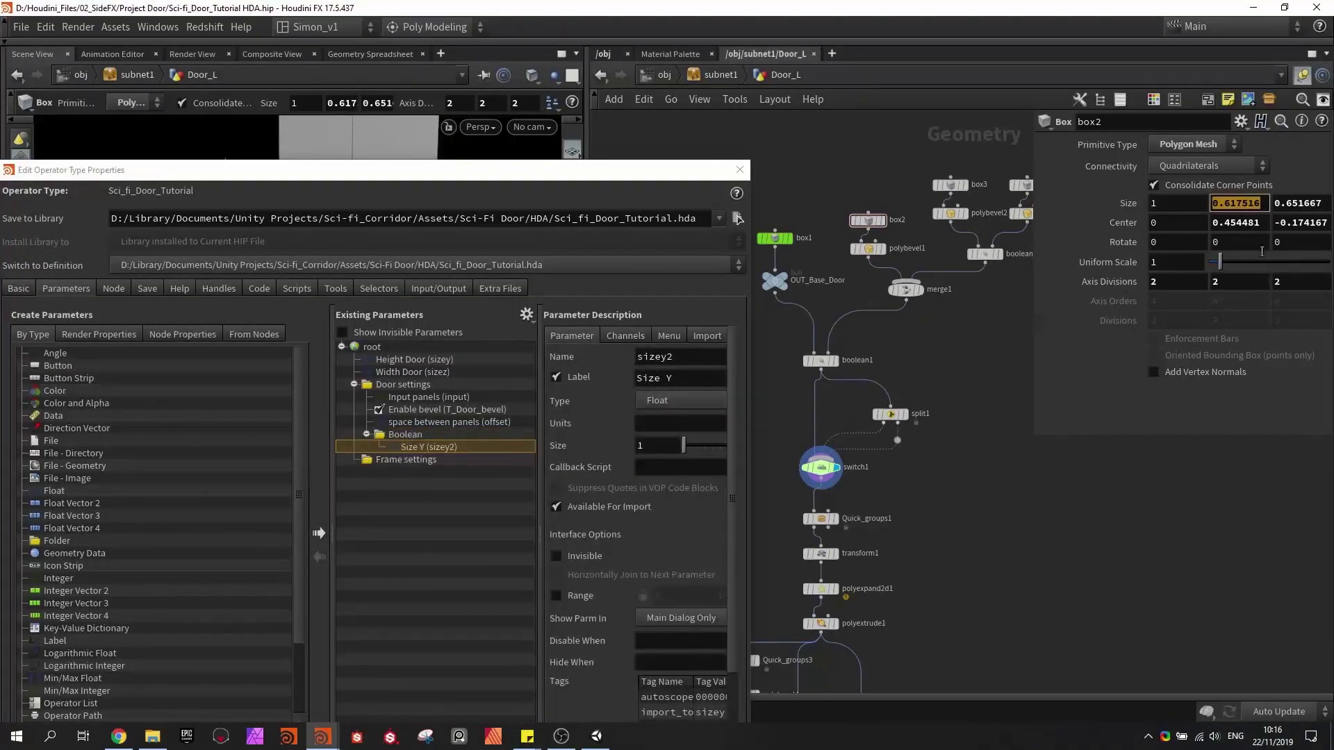
{"action": "left_click_drag", "start_coordinate": [1266, 223], "coordinate": [408, 443]}
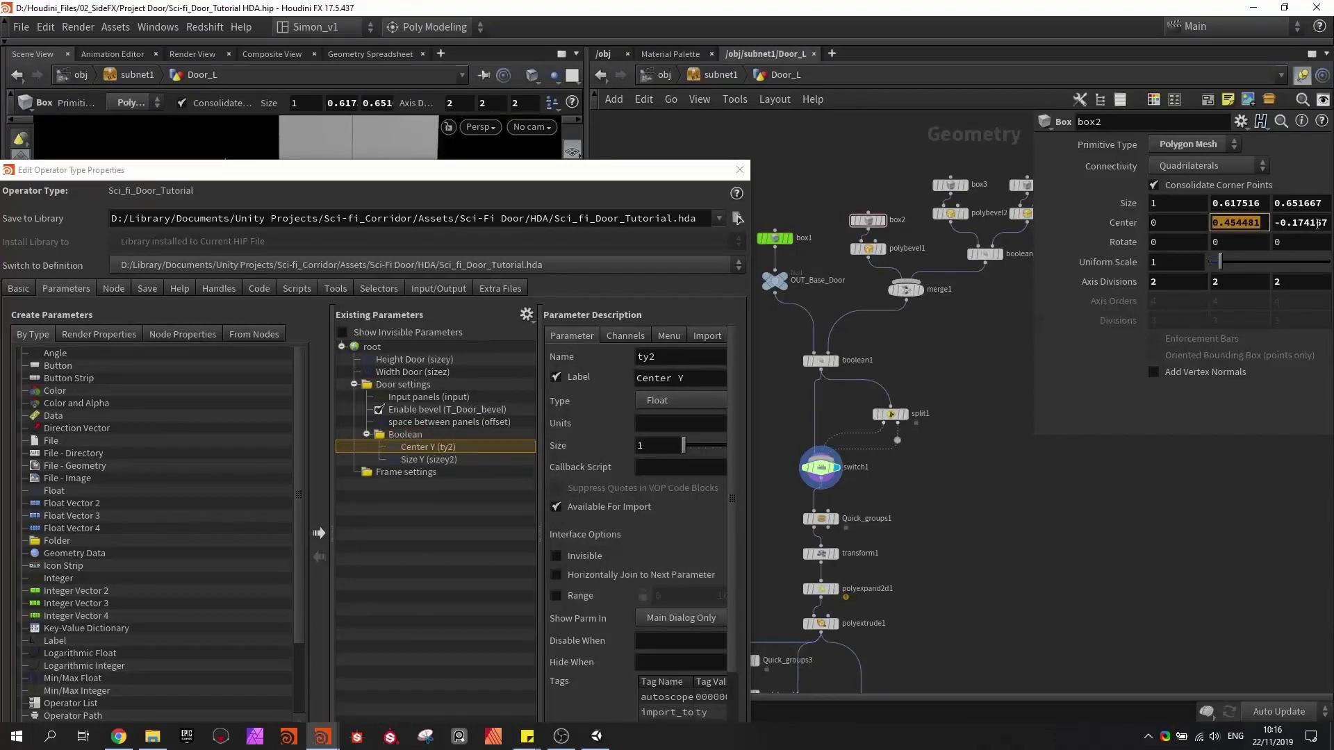
{"action": "left_click_drag", "start_coordinate": [1328, 223], "coordinate": [415, 444]}
- Add a separator below Center Z inside the Boolean folder
{"action": "scroll", "coordinate": [93, 560], "scroll_direction": "down", "scroll_amount": 3}
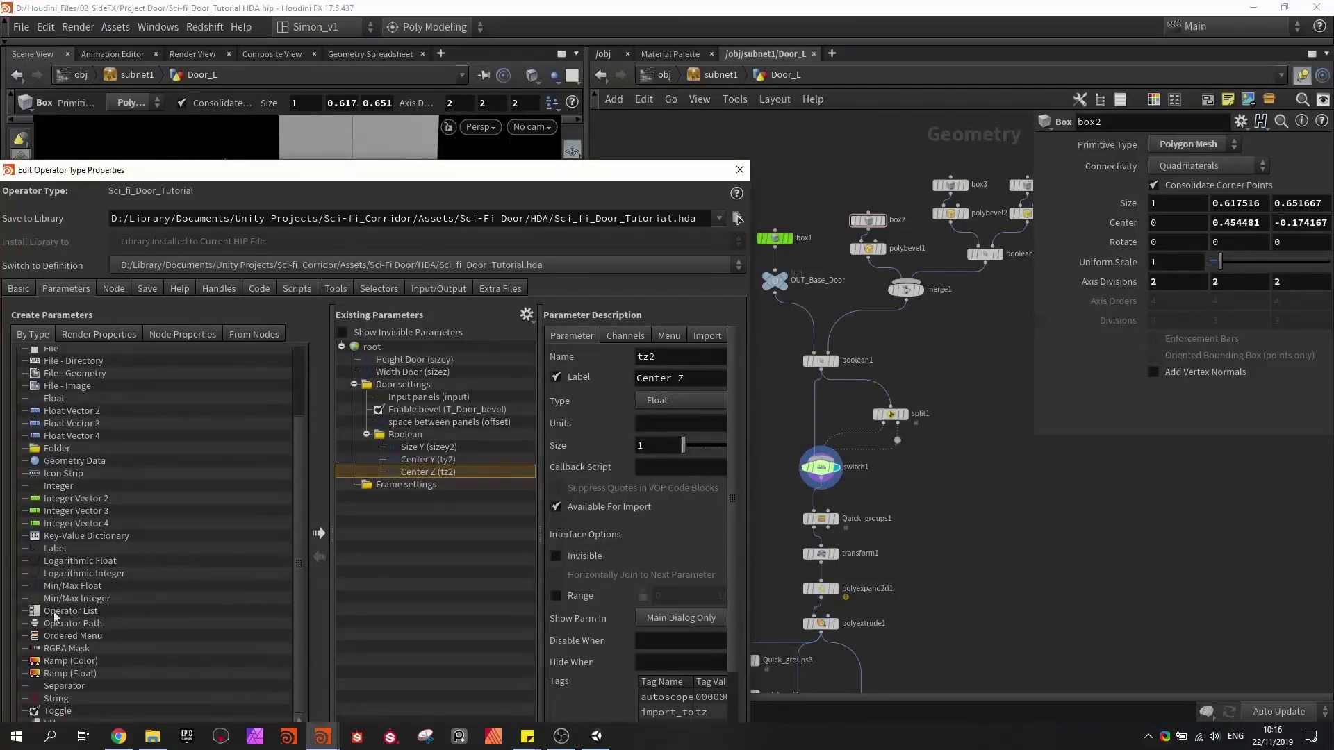
{"action": "left_click", "coordinate": [62, 687]}
{"action": "left_click", "coordinate": [319, 533]}
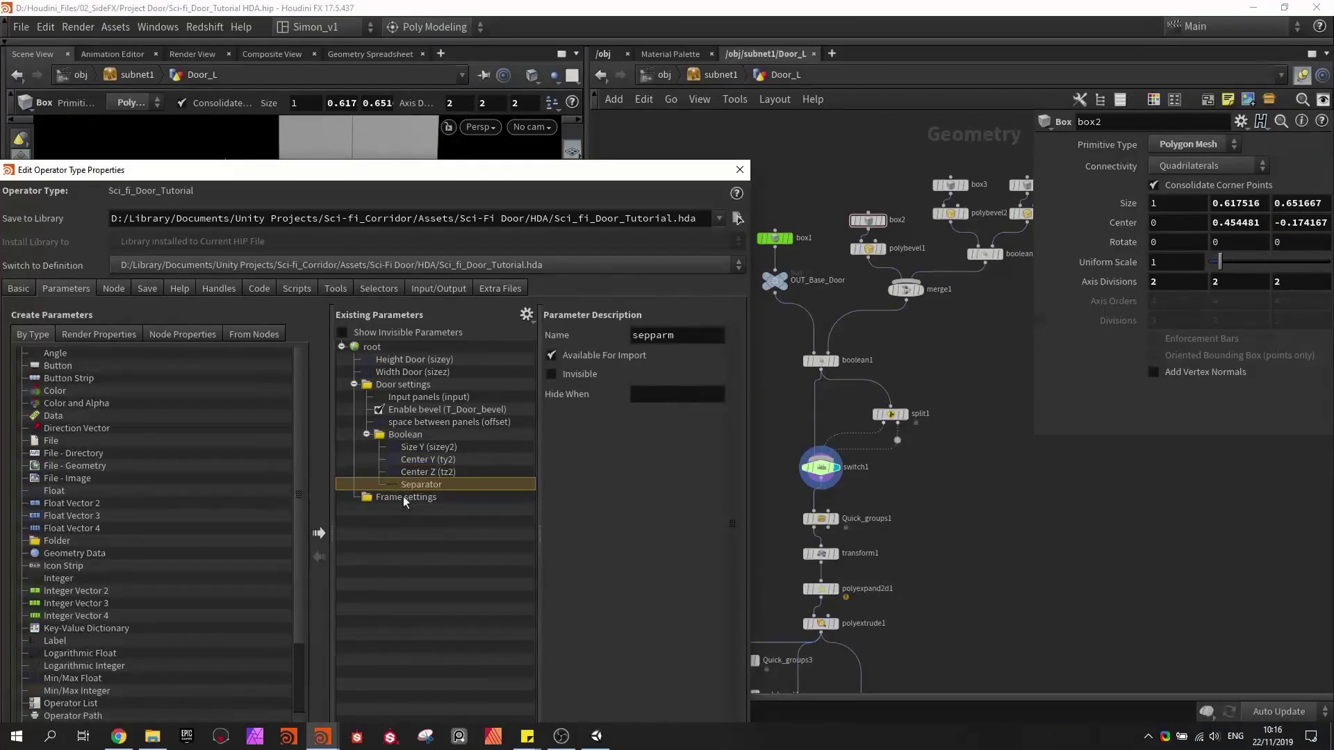
- Change the label of the exposed Size Y parameter to "Panel1 Size Y"
{"action": "left_click", "coordinate": [425, 448]}
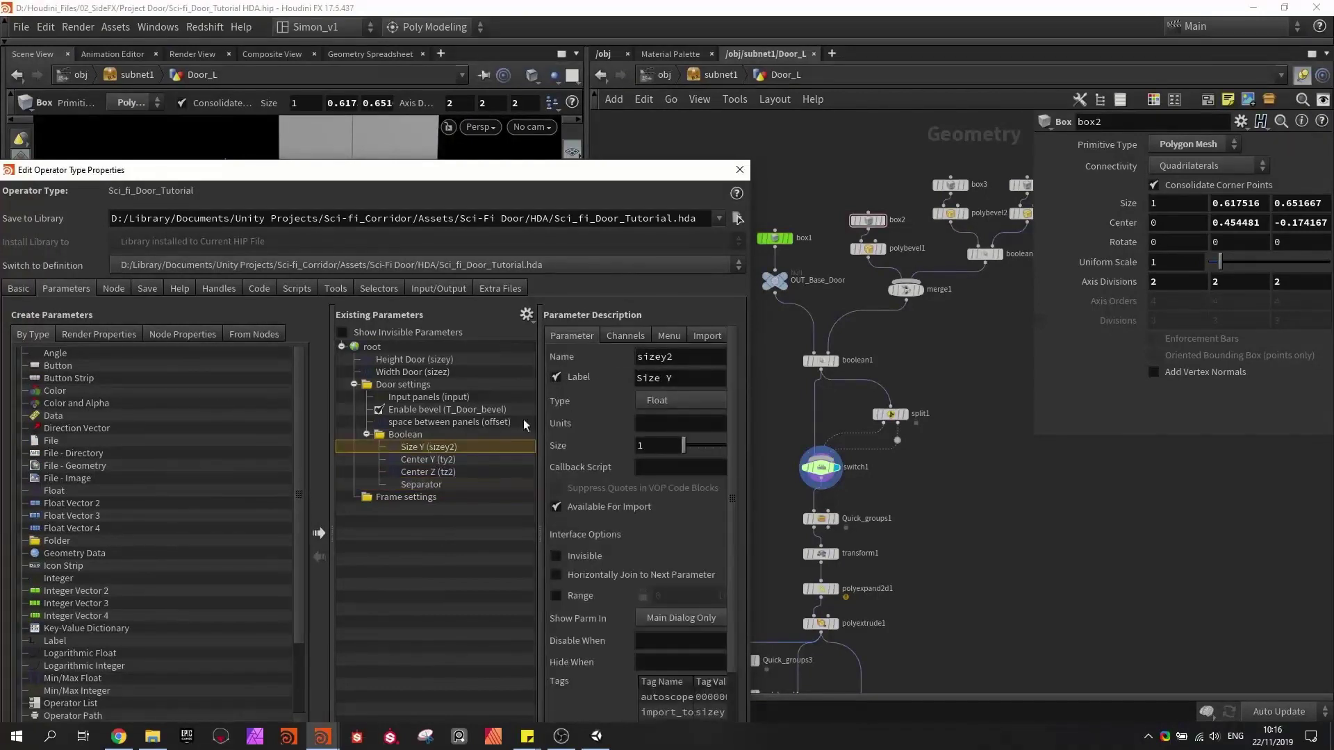
{"action": "left_click", "coordinate": [666, 379]}
{"action": "type", "text": "Panel1"}
{"action": "key", "text": "Return"}
- Open the exposed Center Y parameter's description in the Boolean folder
{"action": "left_click", "coordinate": [425, 459]}
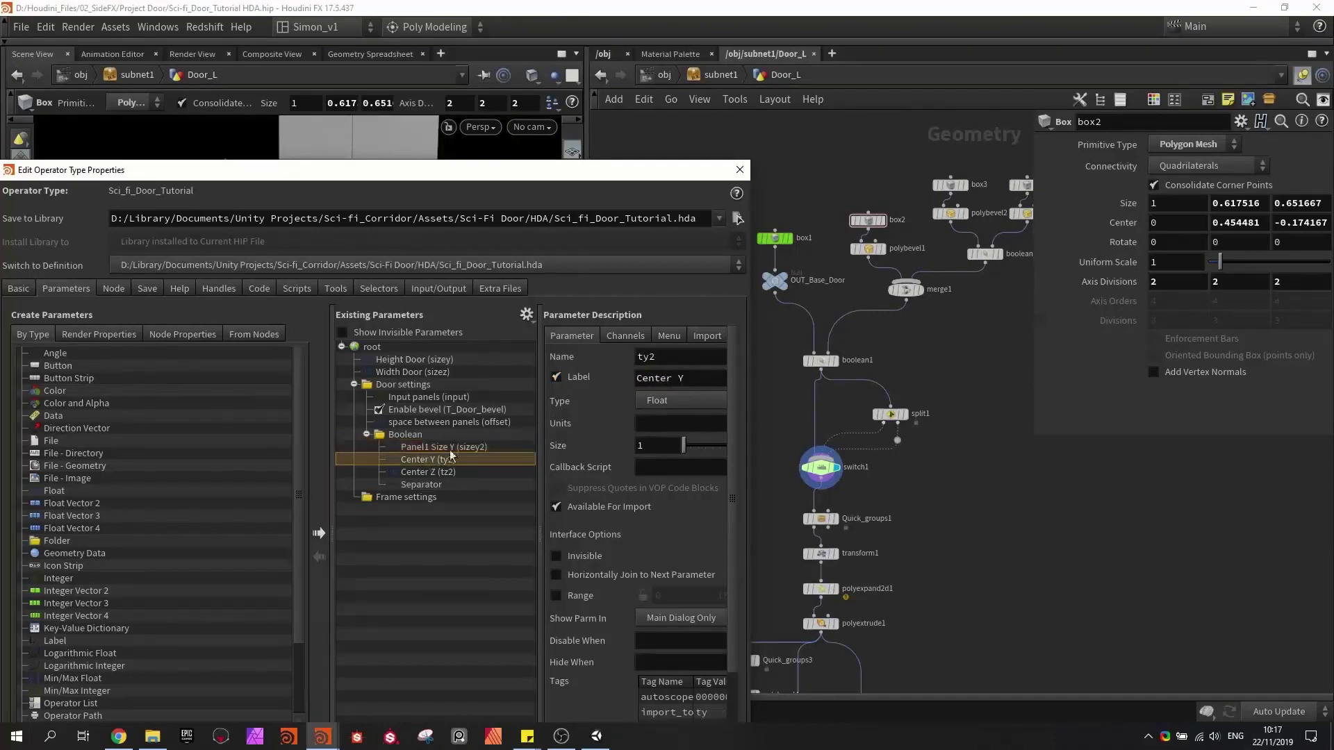
- Relabel the first panel's Center Y (ty2) and Center Z (tz2) parameters as Pos Y and Pos Z
{"action": "double_click", "coordinate": [670, 377]}
{"action": "type", "text": "POs"}
{"action": "key", "text": "BackSpace"}
{"action": "key", "text": "BackSpace"}
{"action": "type", "text": "os"}
{"action": "key", "text": "Return"}
{"action": "left_click", "coordinate": [478, 471]}
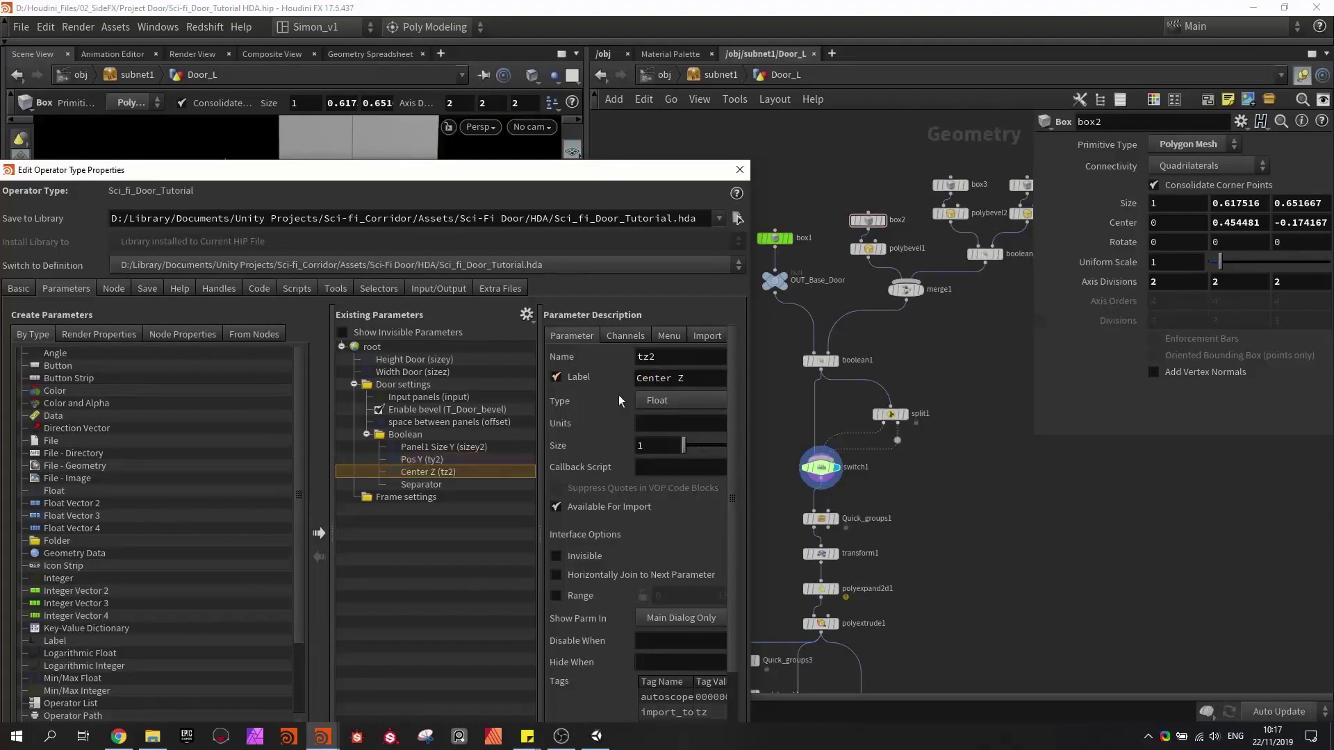
{"action": "double_click", "coordinate": [670, 381]}
{"action": "type", "text": "Pos"}
{"action": "key", "text": "Return"}
- Promote box3's Size Y, Center Y and Center Z into the Boolean folder of the asset's parameters
{"action": "left_click_drag", "start_coordinate": [503, 177], "coordinate": [507, 97]}
{"action": "middle_click_drag", "start_coordinate": [854, 158], "coordinate": [765, 210]}
{"action": "scroll", "coordinate": [849, 232], "scroll_direction": "up", "scroll_amount": 3}
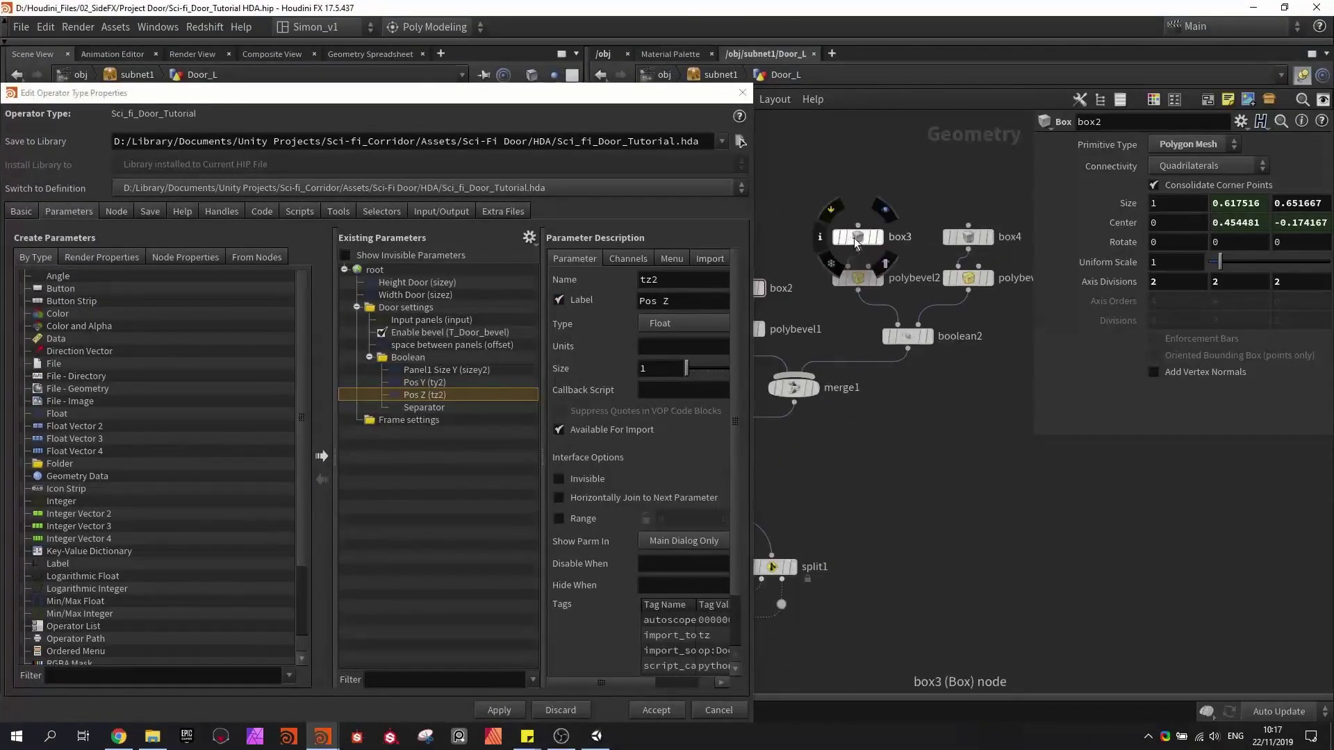
{"action": "left_click", "coordinate": [856, 240]}
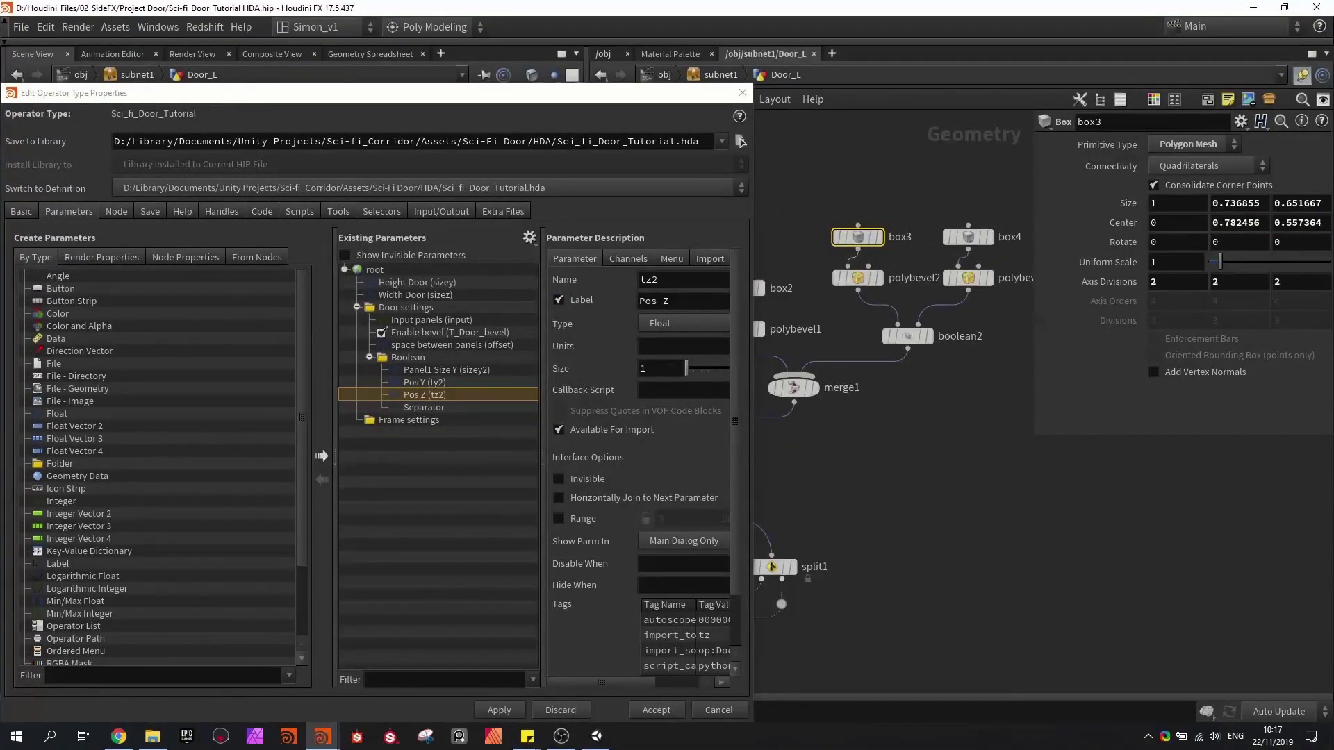
{"action": "double_click", "coordinate": [1232, 204]}
{"action": "left_click_drag", "start_coordinate": [1232, 204], "coordinate": [410, 357]}
{"action": "double_click", "coordinate": [1223, 225]}
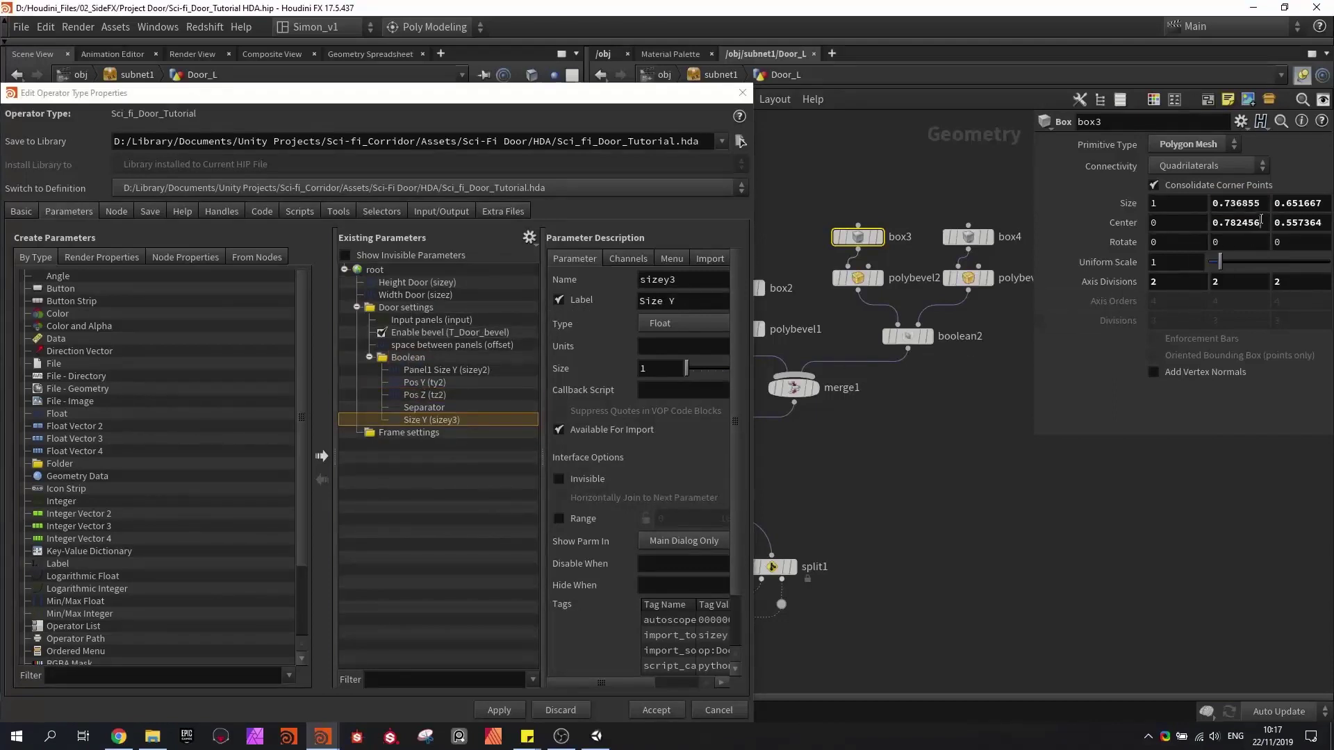
{"action": "left_click_drag", "start_coordinate": [1223, 225], "coordinate": [409, 358]}
{"action": "double_click", "coordinate": [1291, 224]}
{"action": "left_click_drag", "start_coordinate": [1291, 223], "coordinate": [419, 359]}
- Relabel the parameters promoted from box3 as Panel 2 Size Y, Pos Y and Pos Z
{"action": "left_click", "coordinate": [441, 422]}
{"action": "left_click", "coordinate": [639, 302]}
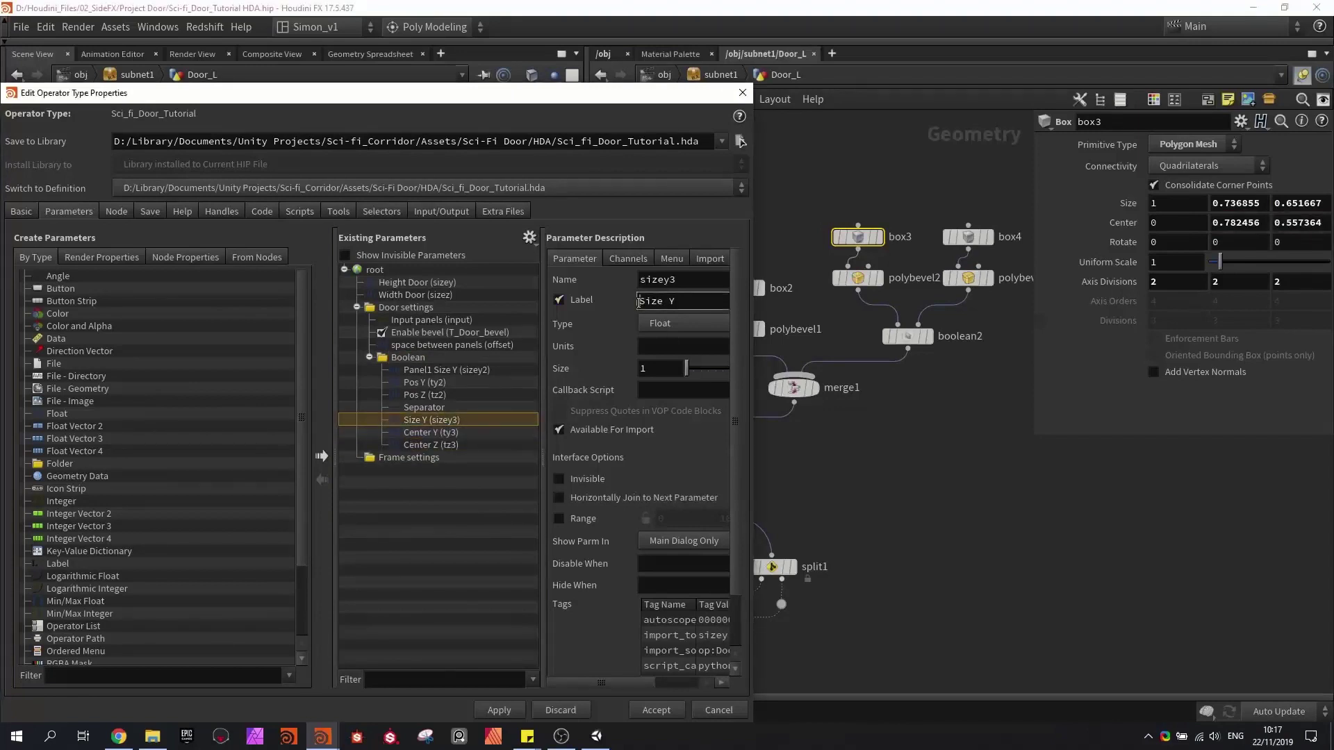
{"action": "type", "text": "Panel 2"}
{"action": "key", "text": "Return"}
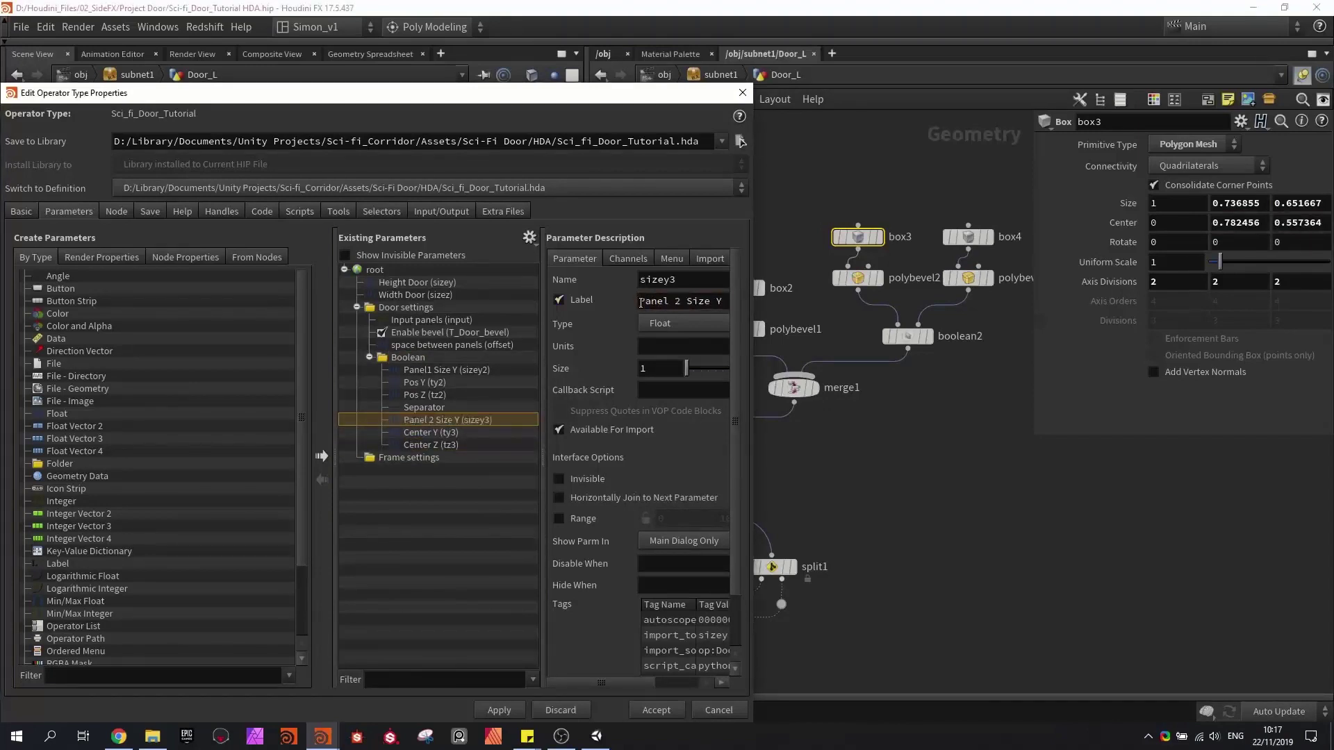
{"action": "left_click", "coordinate": [455, 432]}
{"action": "double_click", "coordinate": [675, 300]}
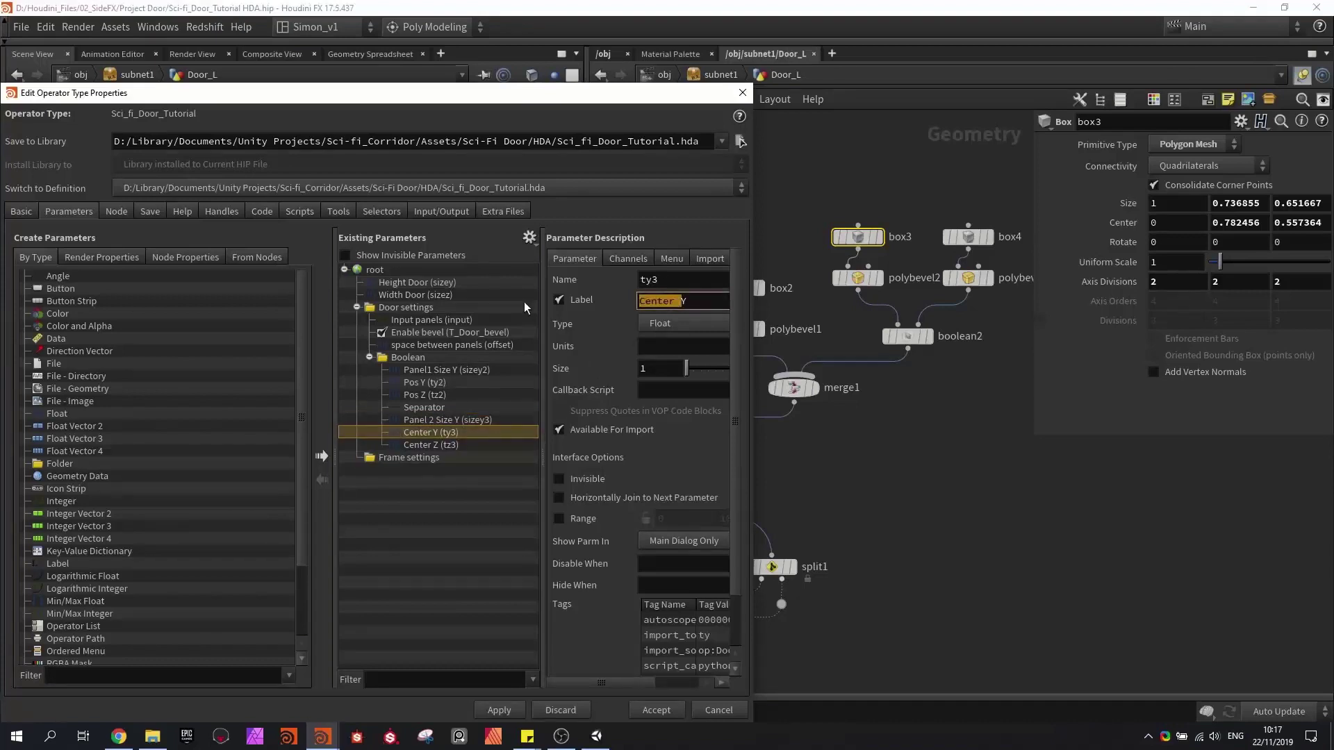
{"action": "type", "text": "Pos"}
{"action": "key", "text": "Return"}
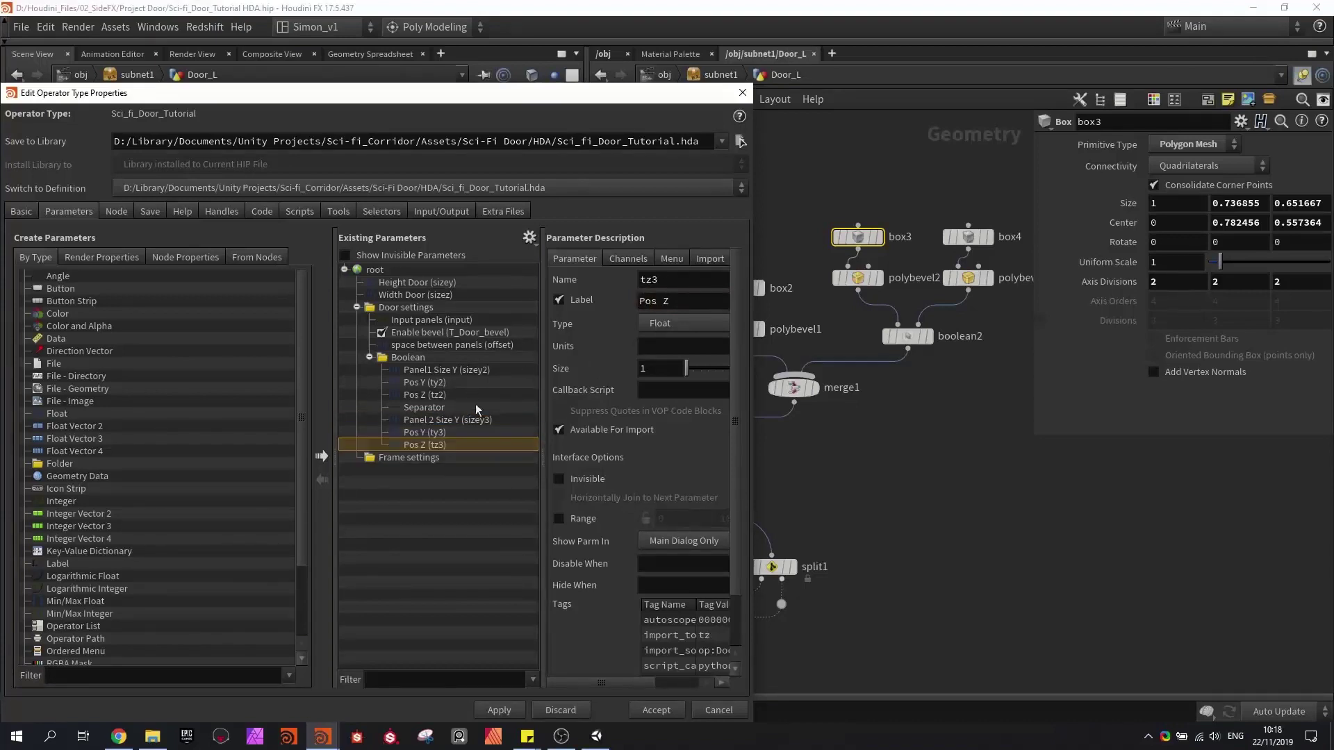
- Add a separator below the Panel 2 parameters in the Boolean folder and apply the changes
{"action": "scroll", "coordinate": [88, 562], "scroll_direction": "down", "scroll_amount": 3}
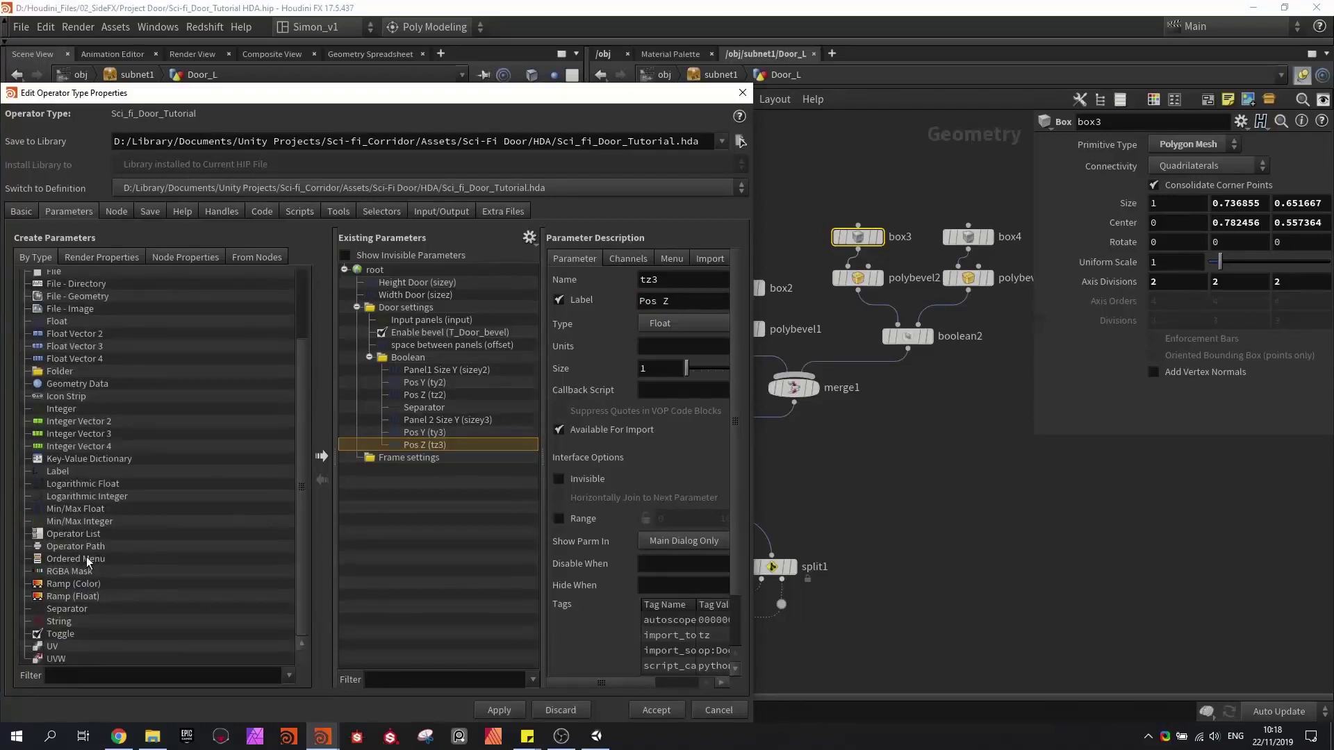
{"action": "left_click_drag", "start_coordinate": [65, 612], "coordinate": [425, 359]}
{"action": "left_click", "coordinate": [507, 710]}
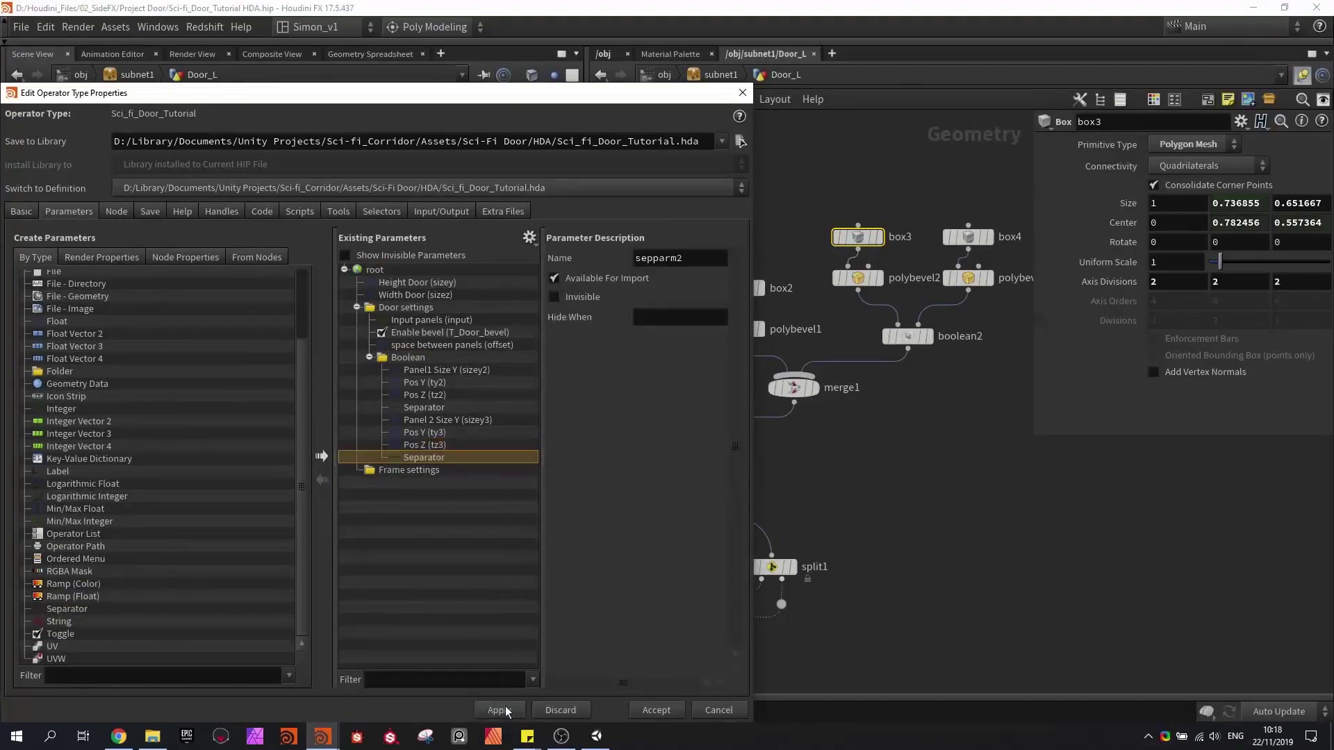
- Promote box4's Size Y, Center Y and Center Z into the Boolean folder of the asset's parameters
{"action": "left_click", "coordinate": [967, 237]}
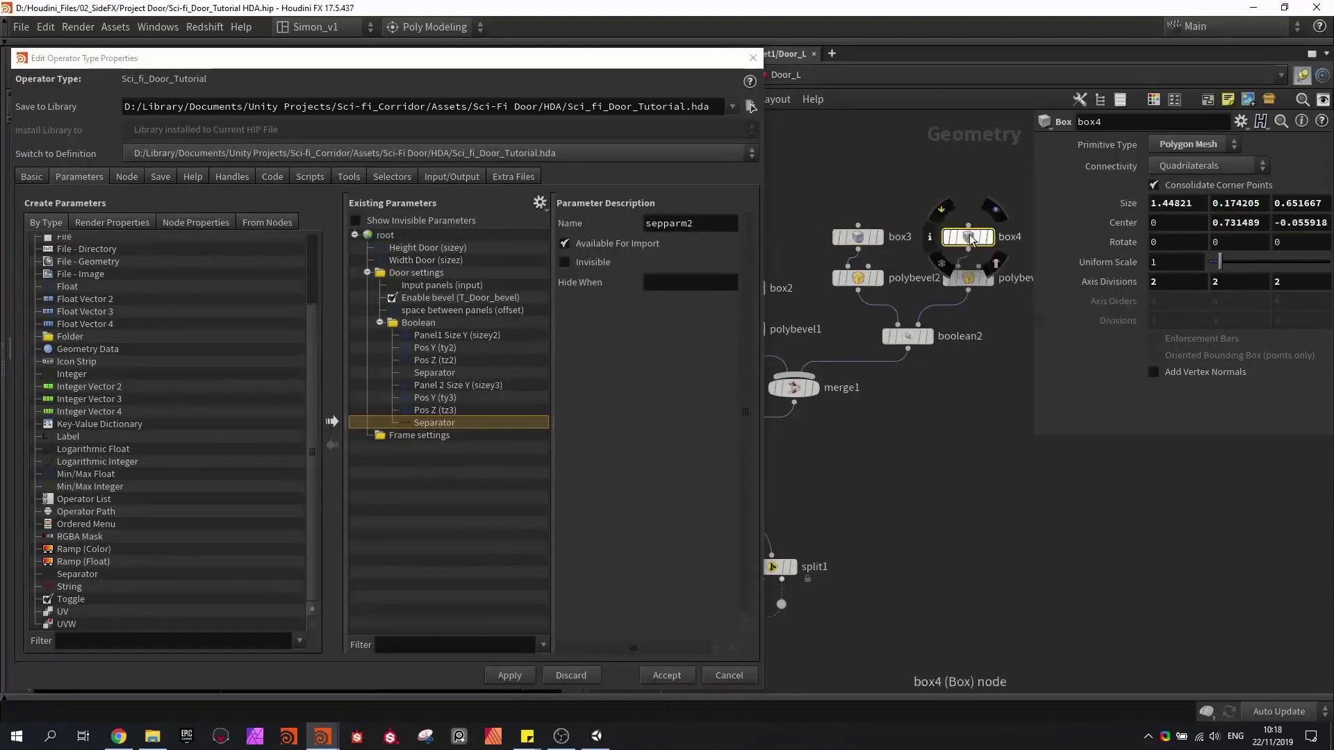
{"action": "left_click_drag", "start_coordinate": [1265, 206], "coordinate": [418, 323]}
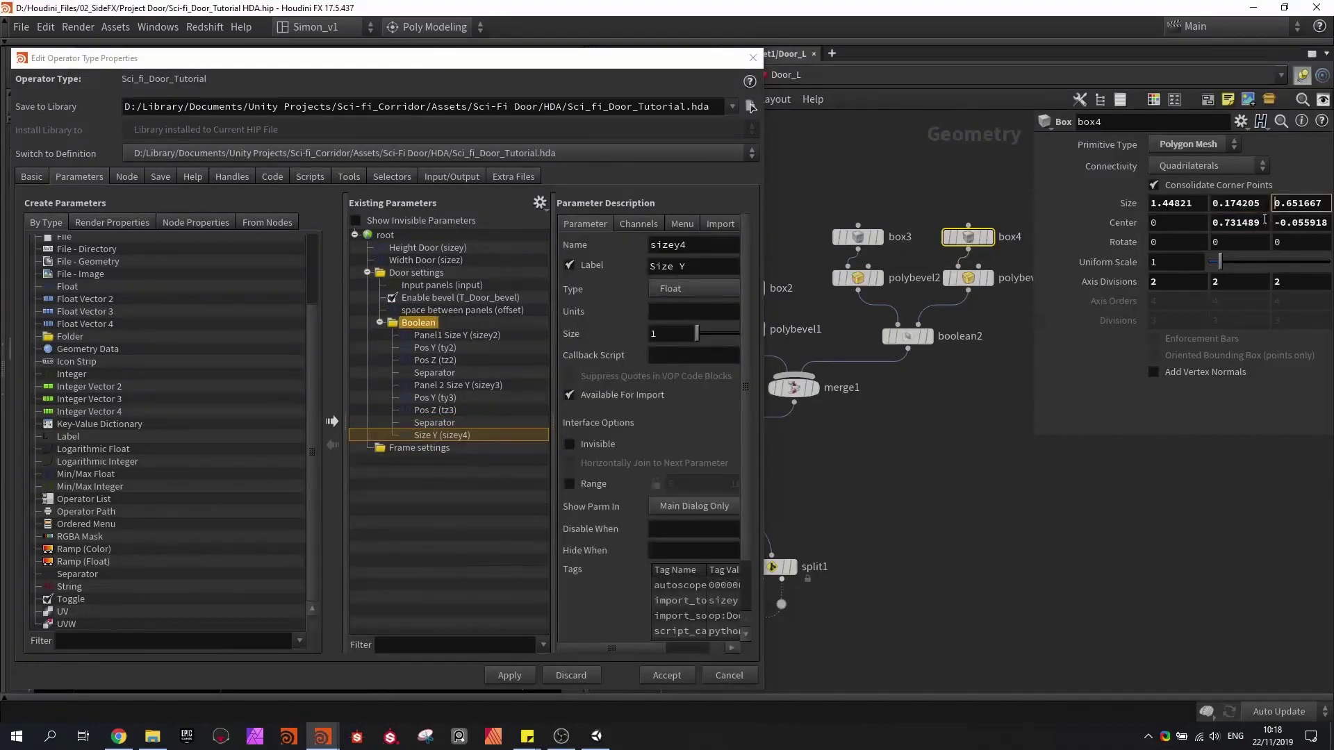
{"action": "left_click_drag", "start_coordinate": [1265, 221], "coordinate": [1211, 223]}
{"action": "left_click_drag", "start_coordinate": [1236, 223], "coordinate": [419, 322]}
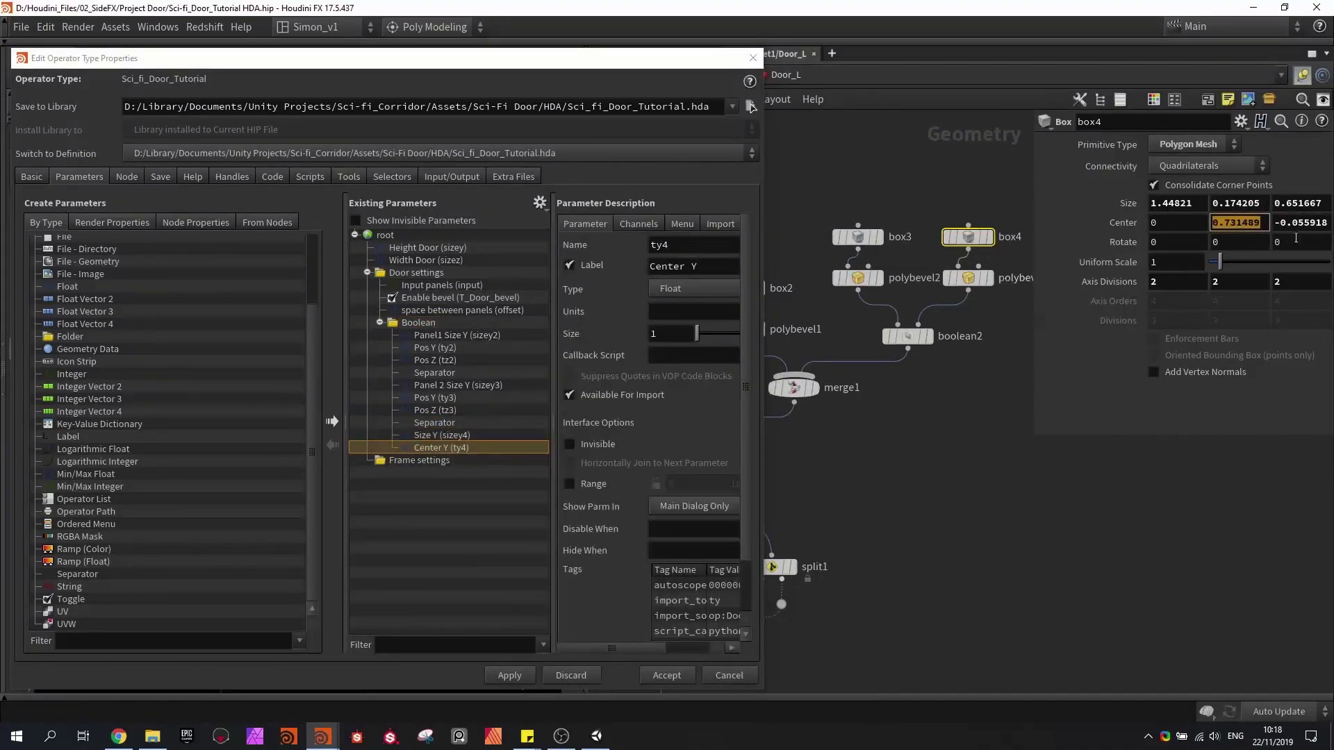
{"action": "left_click_drag", "start_coordinate": [1328, 222], "coordinate": [406, 325]}
- Relabel the Size Y (sizey4) parameter promoted from box4 as Panel 3 Size
{"action": "left_click", "coordinate": [437, 435]}
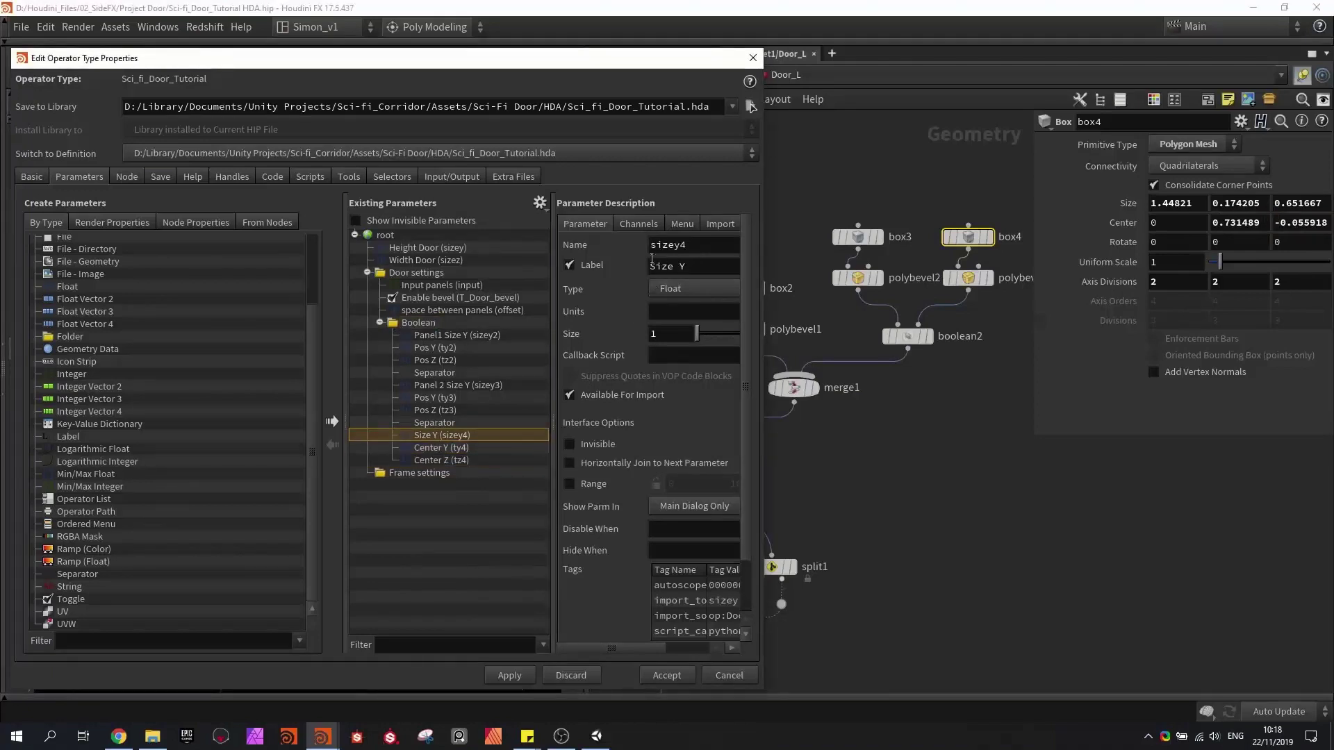
{"action": "left_click", "coordinate": [657, 270]}
{"action": "type", "text": "Panel 3"}
{"action": "key", "text": "Return"}
- Relabel the Center Y (ty4) and Center Z (tz4) parameters as Pos Y and Pos Z, and apply the changes
{"action": "left_click", "coordinate": [425, 449]}
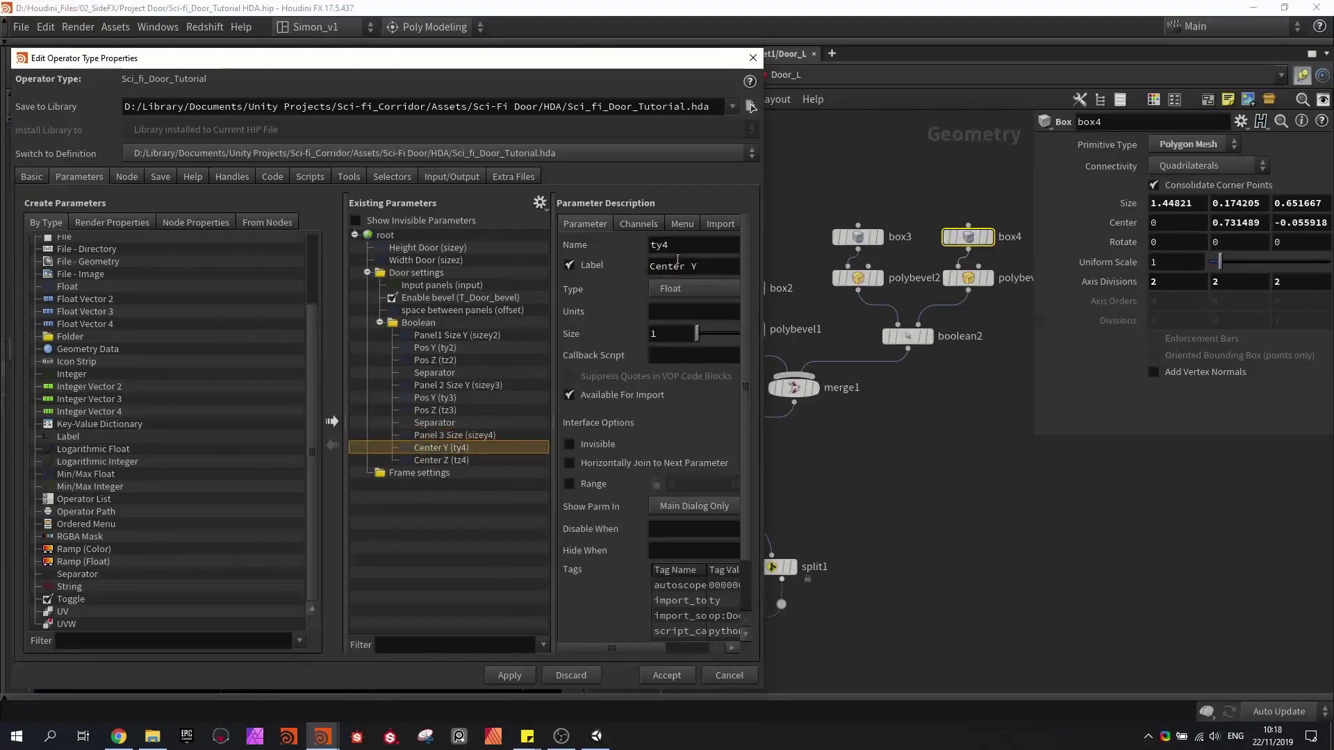
{"action": "left_click_drag", "start_coordinate": [698, 267], "coordinate": [545, 271]}
{"action": "type", "text": "Pos Y"}
{"action": "key", "text": "Return"}
{"action": "left_click", "coordinate": [459, 458]}
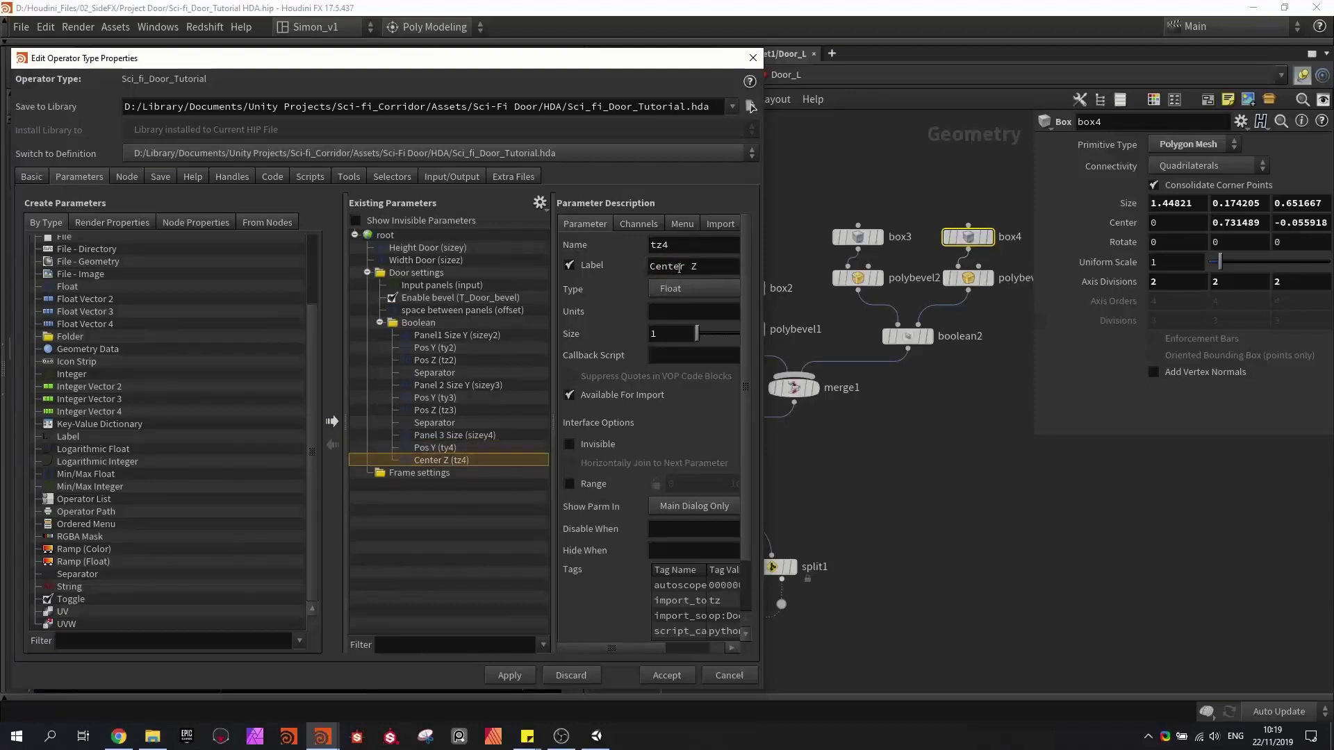
{"action": "left_click_drag", "start_coordinate": [687, 267], "coordinate": [567, 267]}
{"action": "type", "text": "Pos"}
{"action": "key", "text": "Return"}
{"action": "left_click", "coordinate": [511, 674]}
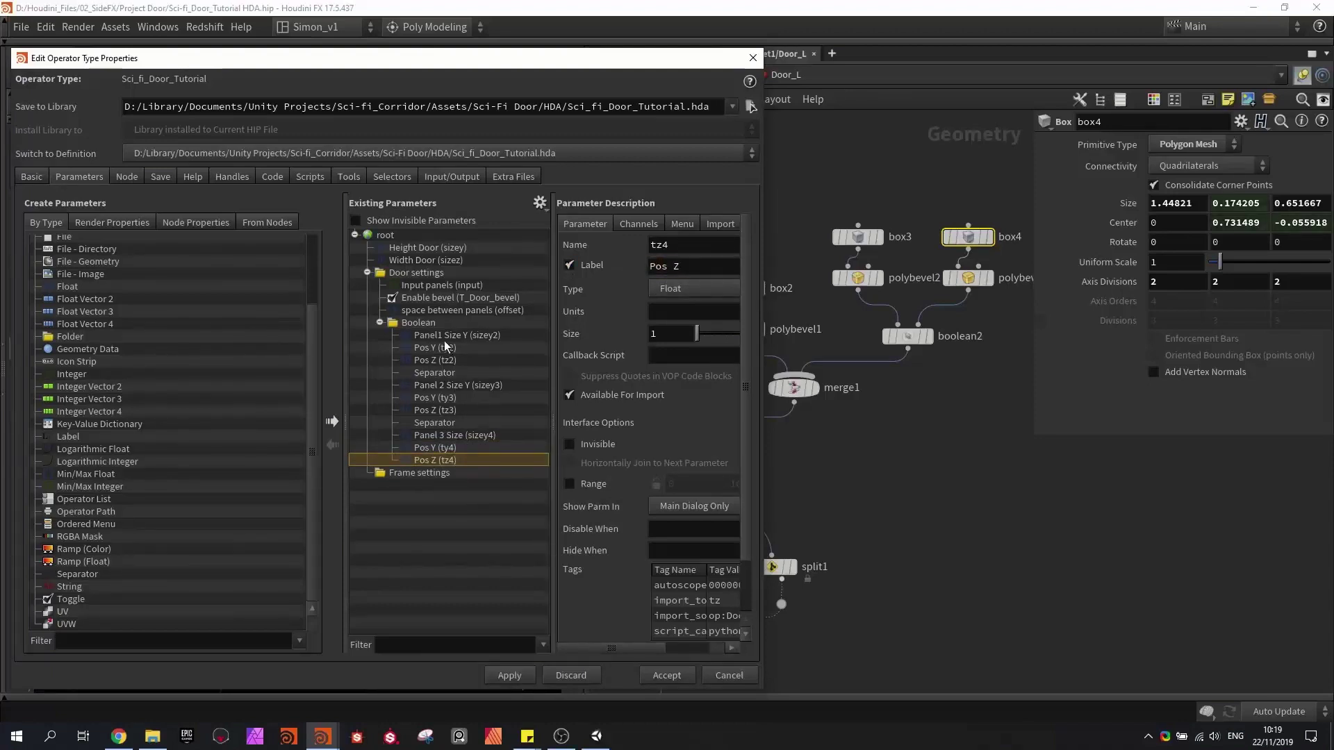
- Go up to the object level and examine the door asset's Boolean parameters for all three panels
{"action": "scroll", "coordinate": [961, 475], "scroll_direction": "down", "scroll_amount": 3}
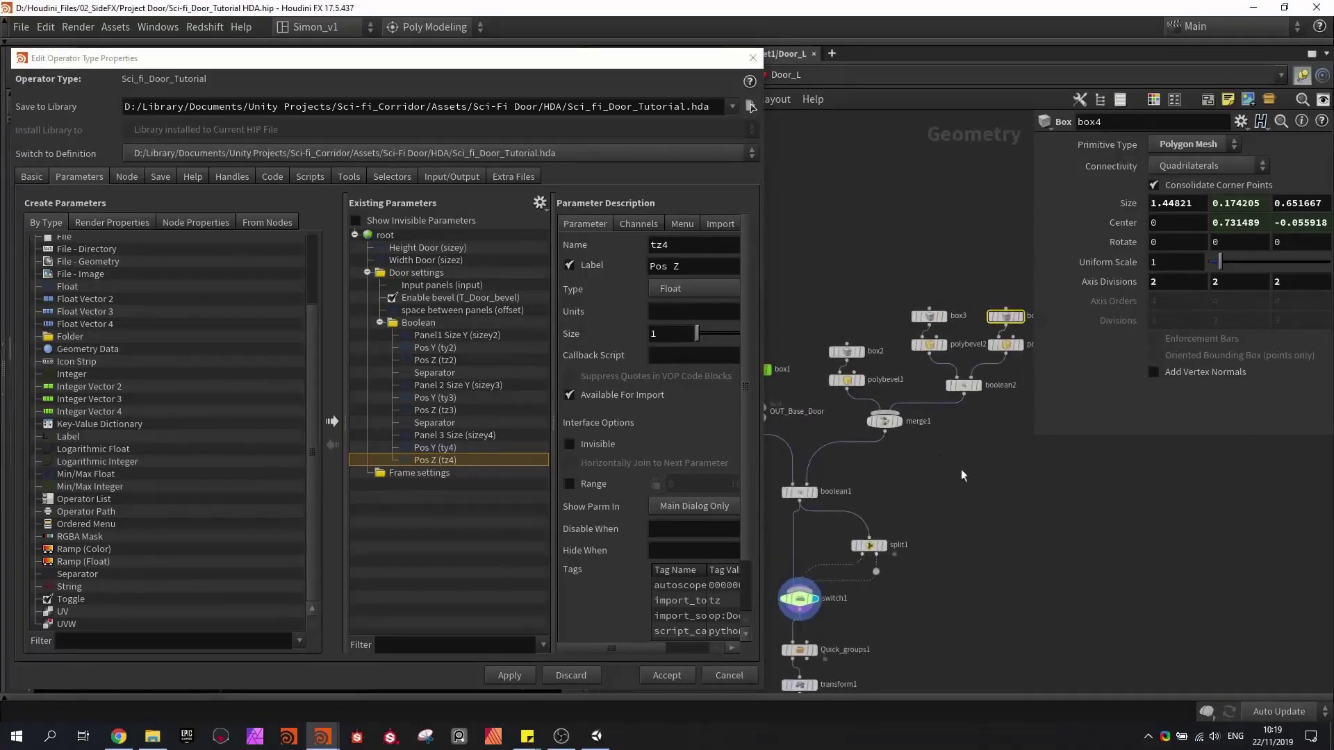
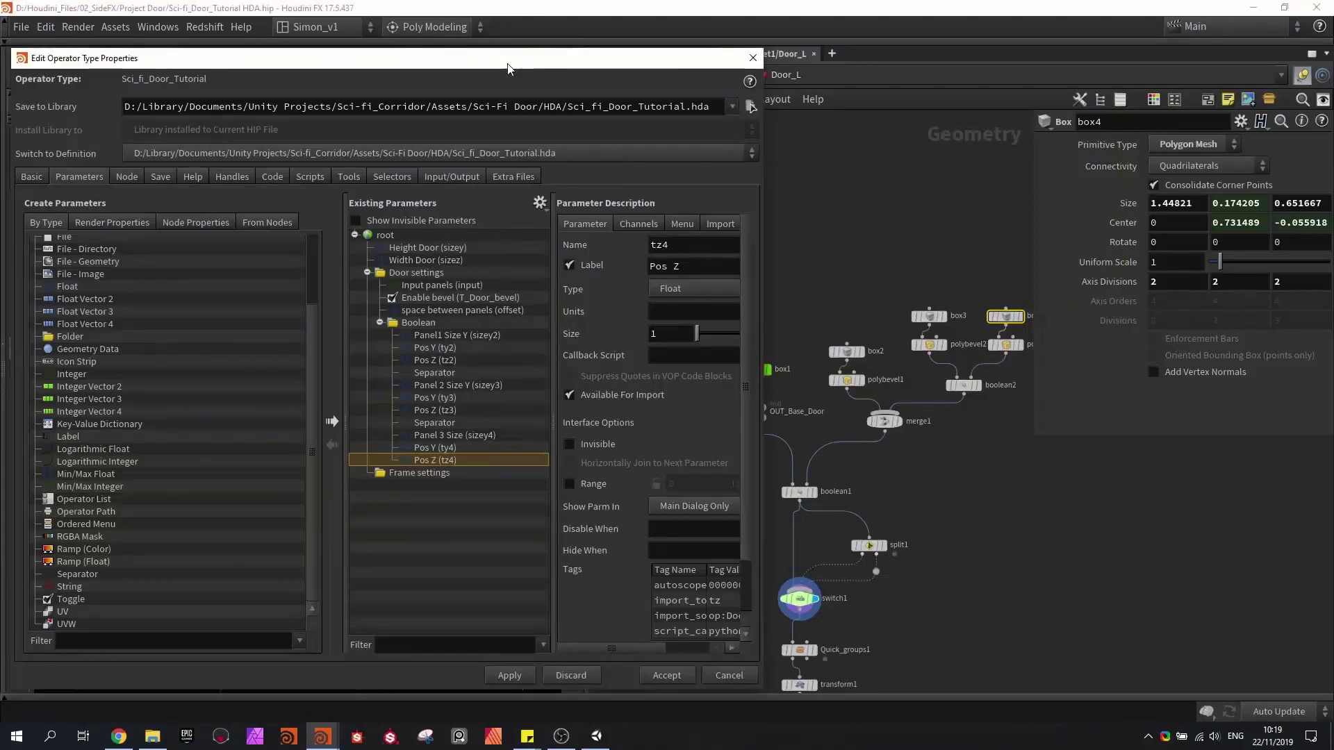
{"action": "left_click_drag", "start_coordinate": [508, 63], "coordinate": [494, 389]}
{"action": "left_click", "coordinate": [660, 78]}
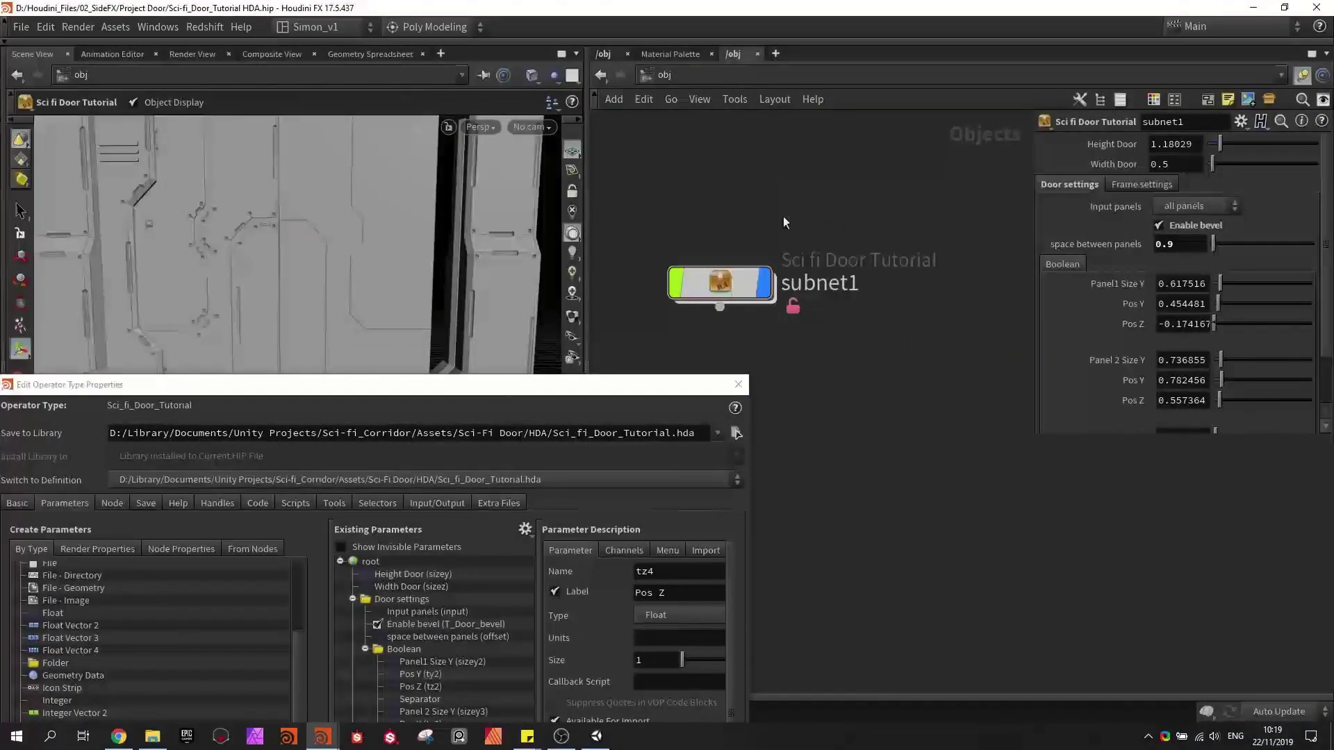
{"action": "left_click_drag", "start_coordinate": [298, 265], "coordinate": [366, 241], "text": "alt"}
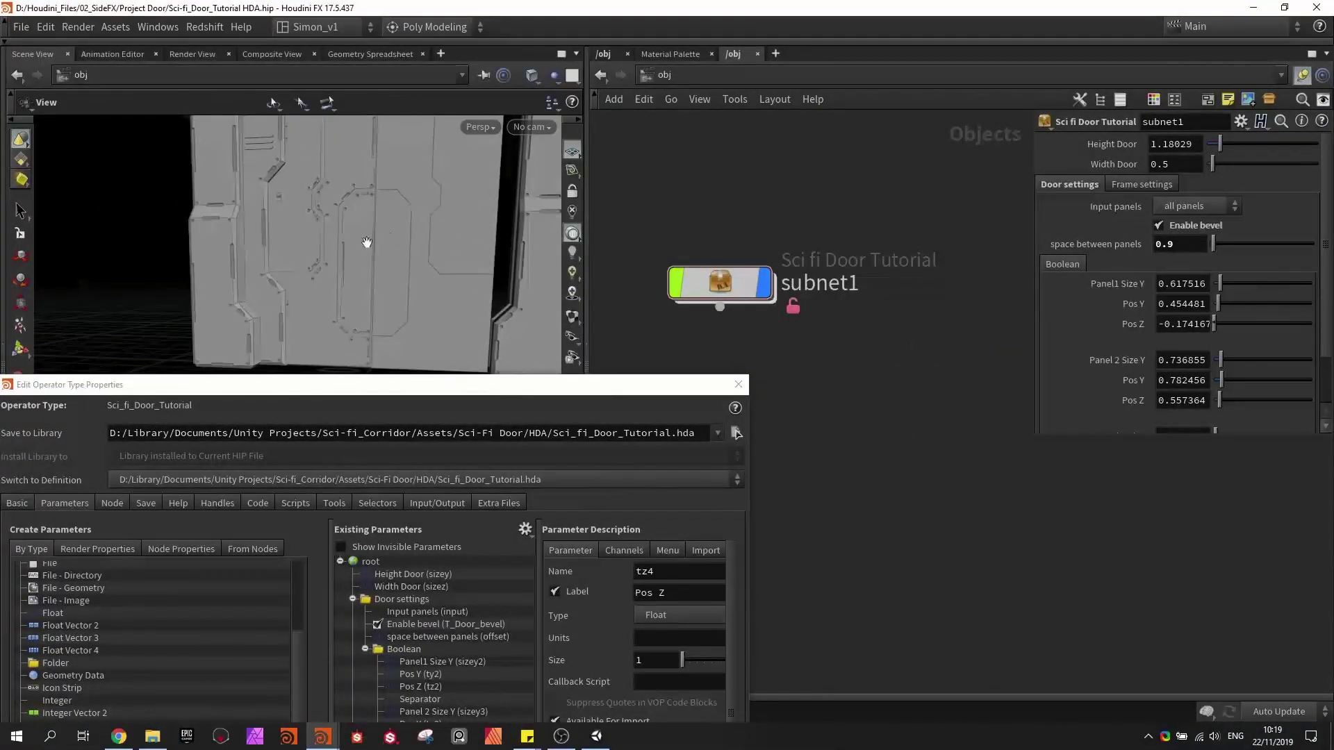
{"action": "scroll", "coordinate": [1125, 308], "scroll_direction": "down", "scroll_amount": 3}
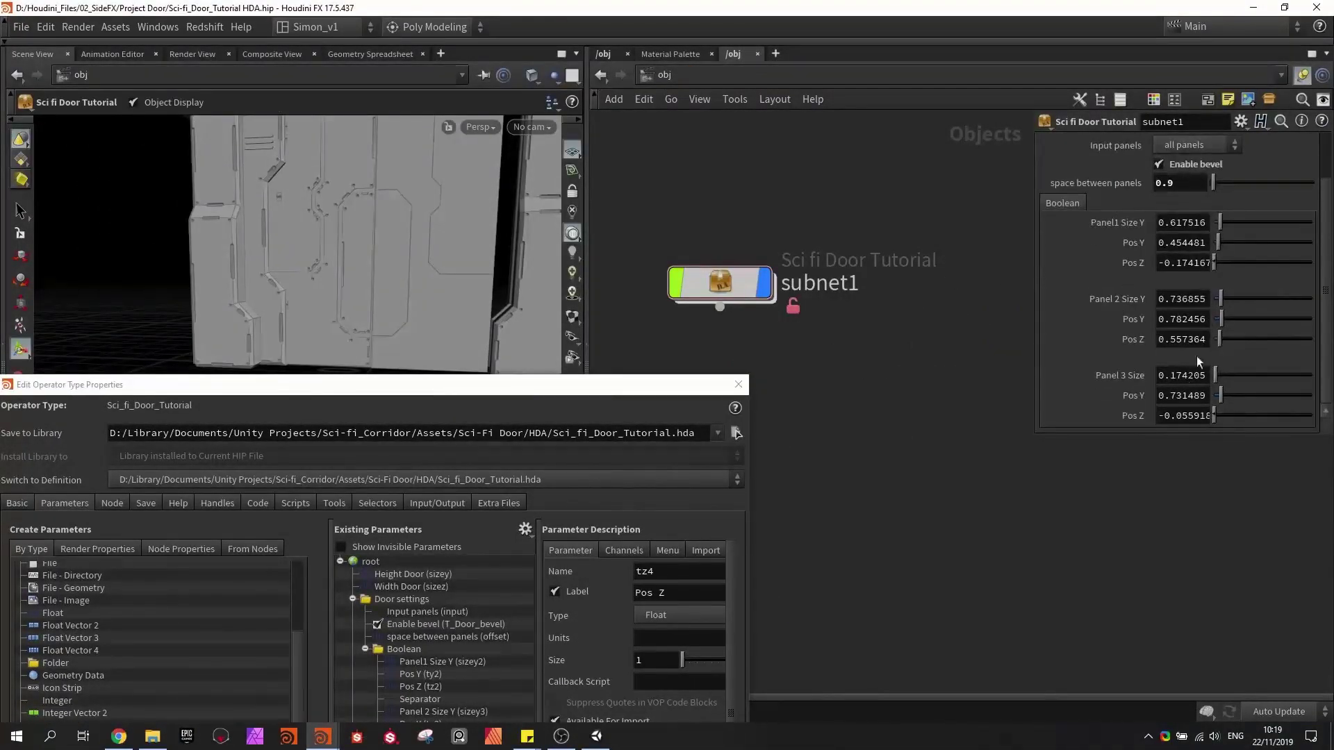
{"action": "left_click", "coordinate": [649, 394]}
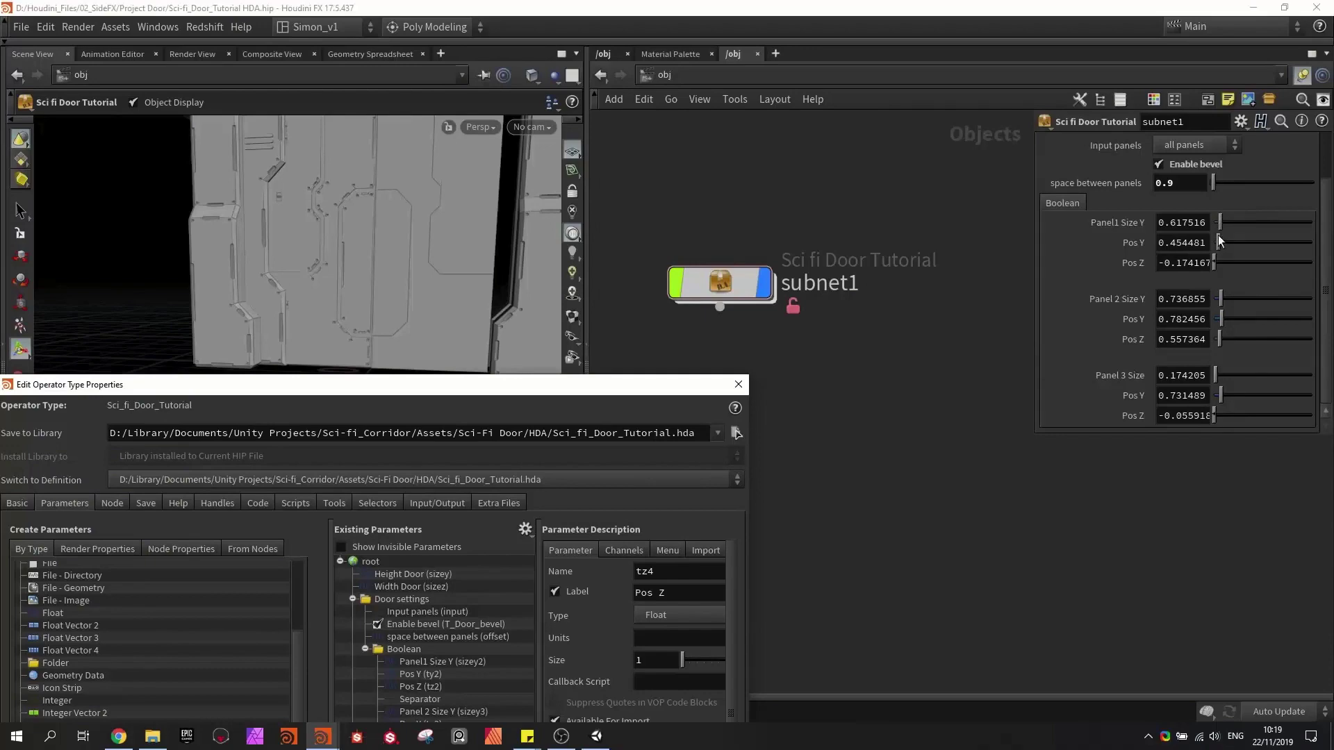
- Set the slider range of Panel1 Size Y and its Pos Y and Pos Z to -1.5 to 1.5, and apply it
{"action": "left_click_drag", "start_coordinate": [589, 384], "coordinate": [666, 117]}
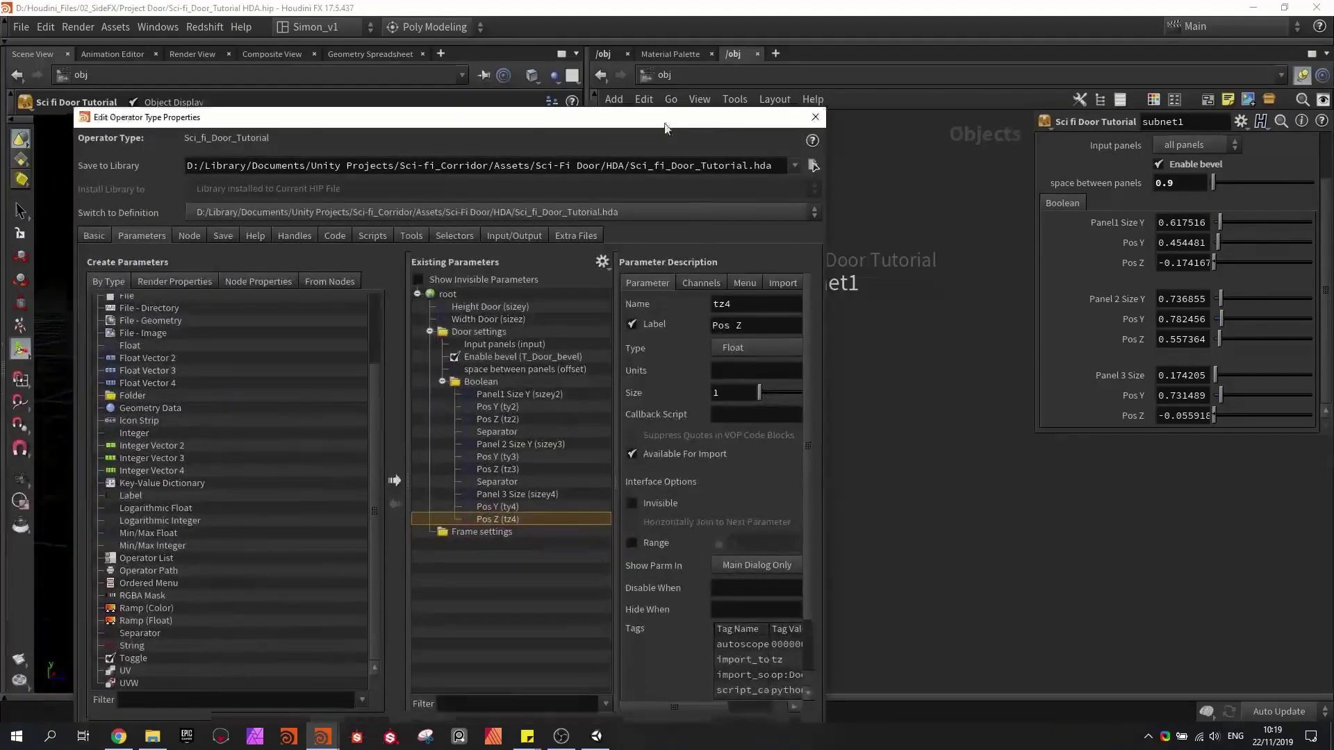
{"action": "left_click", "coordinate": [495, 394]}
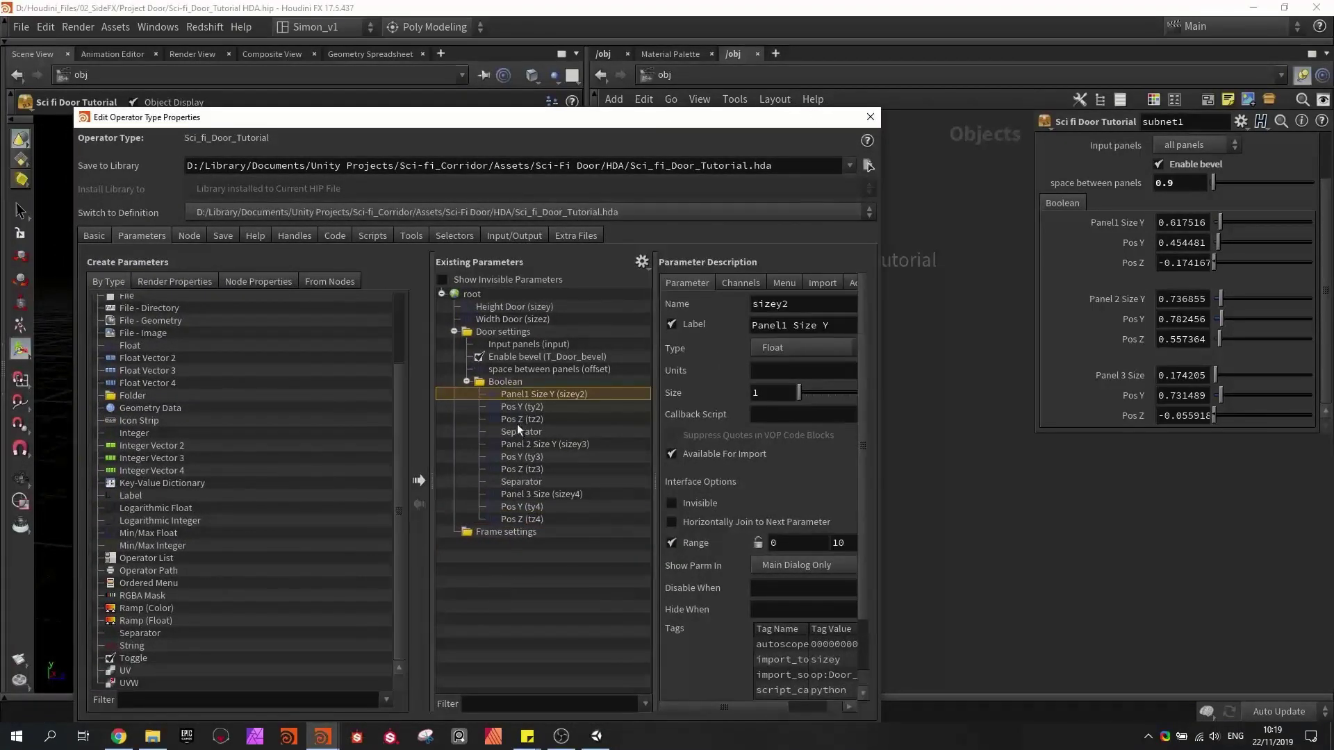
{"action": "left_click", "coordinate": [526, 419], "text": "shift"}
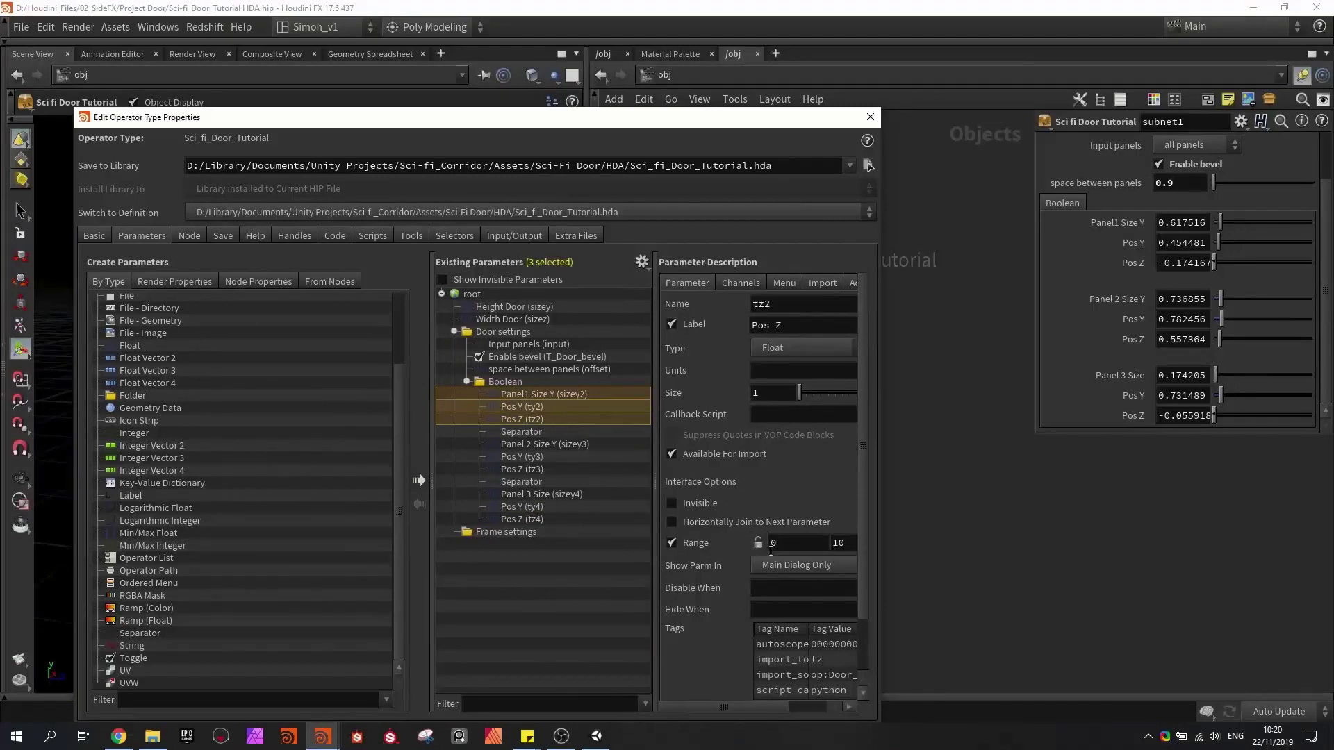
{"action": "double_click", "coordinate": [840, 543]}
{"action": "left_click", "coordinate": [828, 539]}
{"action": "left_click", "coordinate": [782, 540]}
{"action": "key", "text": "Return"}
{"action": "double_click", "coordinate": [845, 545]}
{"action": "type", "text": "1.5"}
{"action": "key", "text": "Return"}
{"action": "left_click_drag", "start_coordinate": [633, 120], "coordinate": [614, 80]}
{"action": "left_click", "coordinate": [627, 696]}
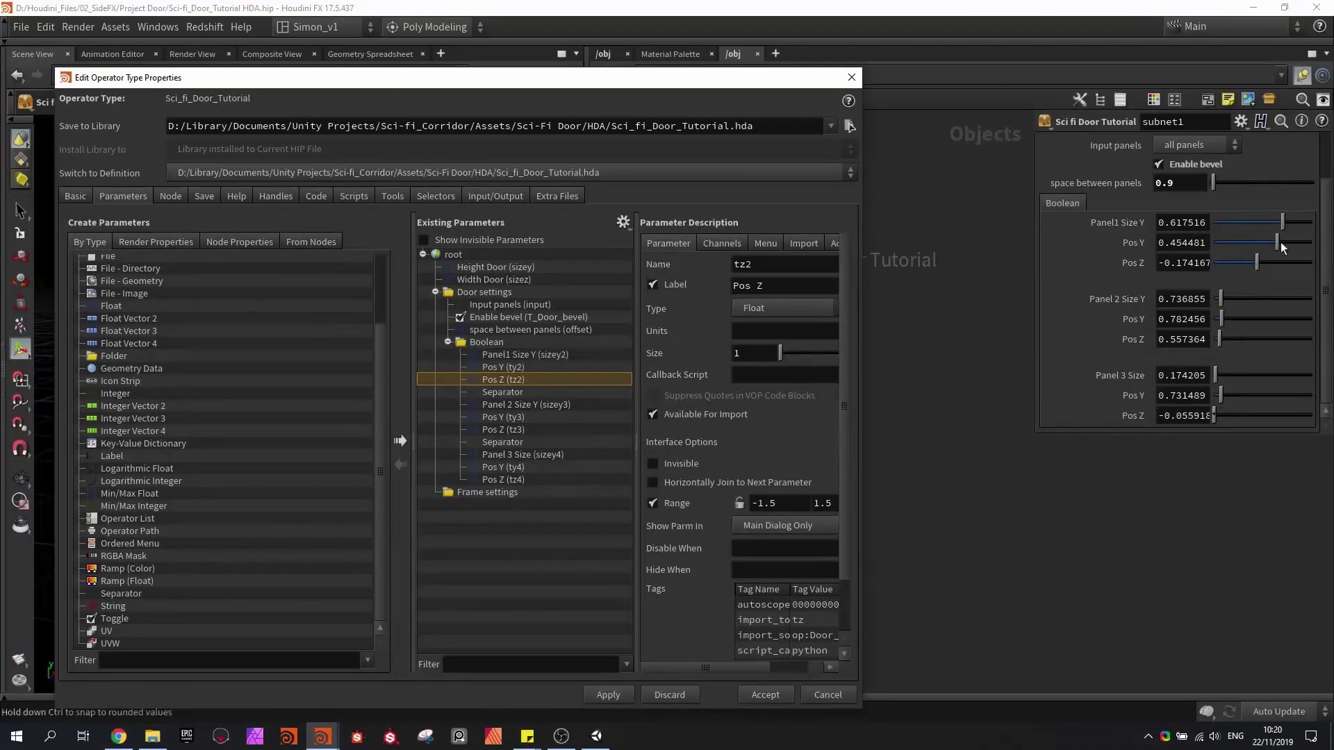
- Enable the slider range for the size, Pos Y and Pos Z parameters of Panel 2 and Panel 3
{"action": "left_click", "coordinate": [531, 403]}
{"action": "left_click", "coordinate": [524, 431], "text": "shift"}
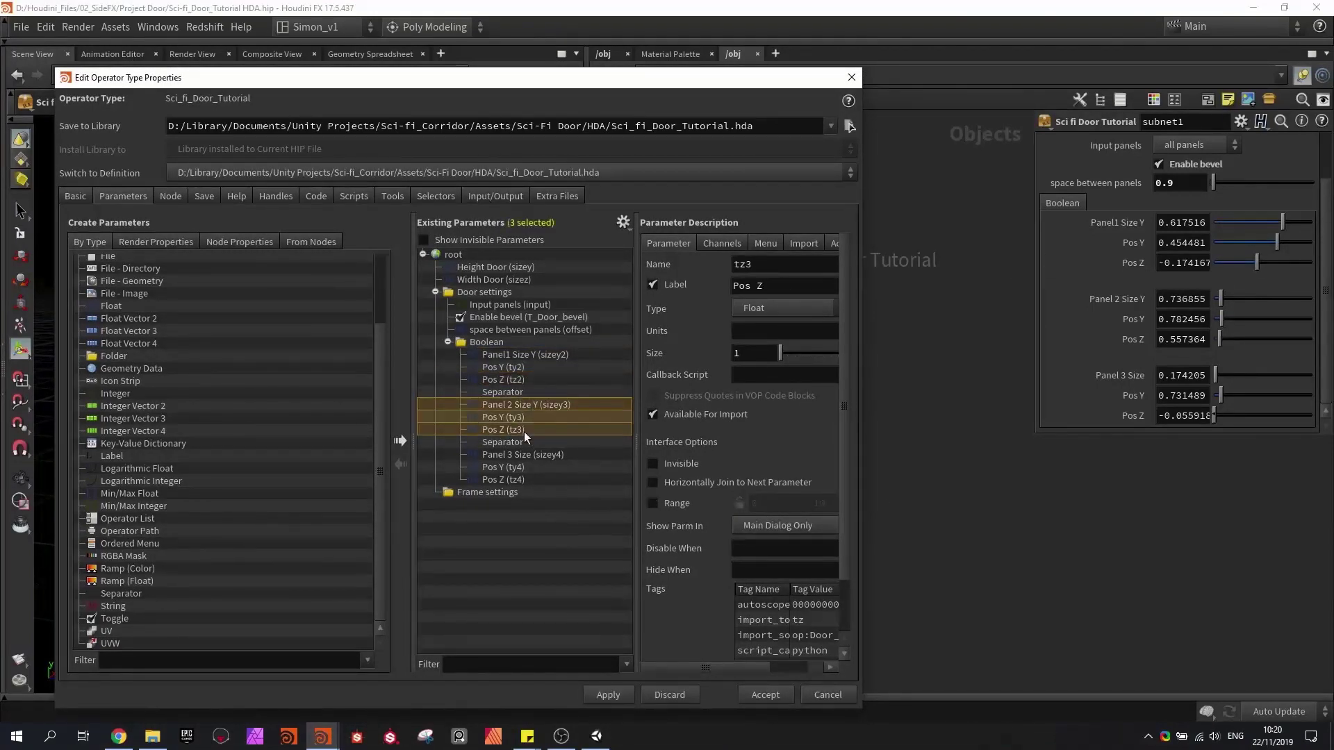
{"action": "left_click", "coordinate": [522, 456], "text": "ctrl"}
{"action": "left_click", "coordinate": [523, 468], "text": "ctrl"}
{"action": "left_click", "coordinate": [535, 480], "text": "ctrl"}
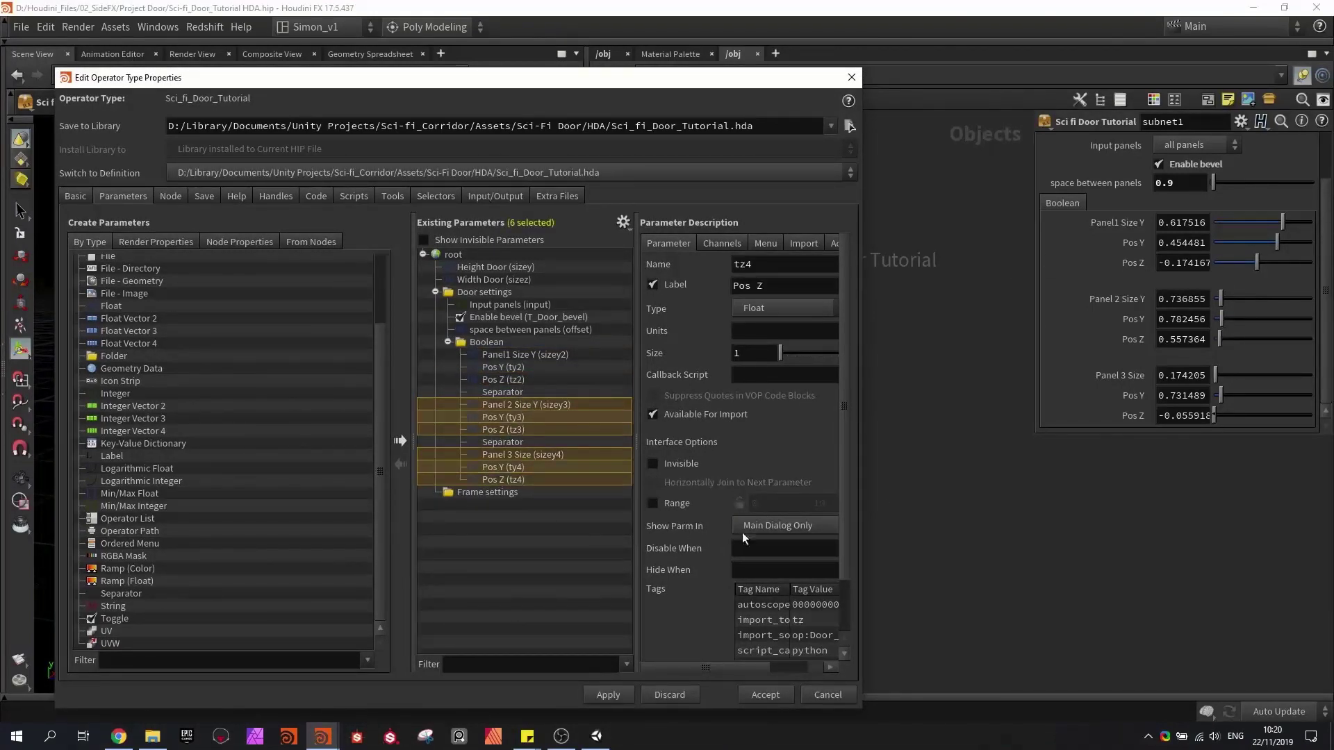
{"action": "left_click", "coordinate": [652, 504]}
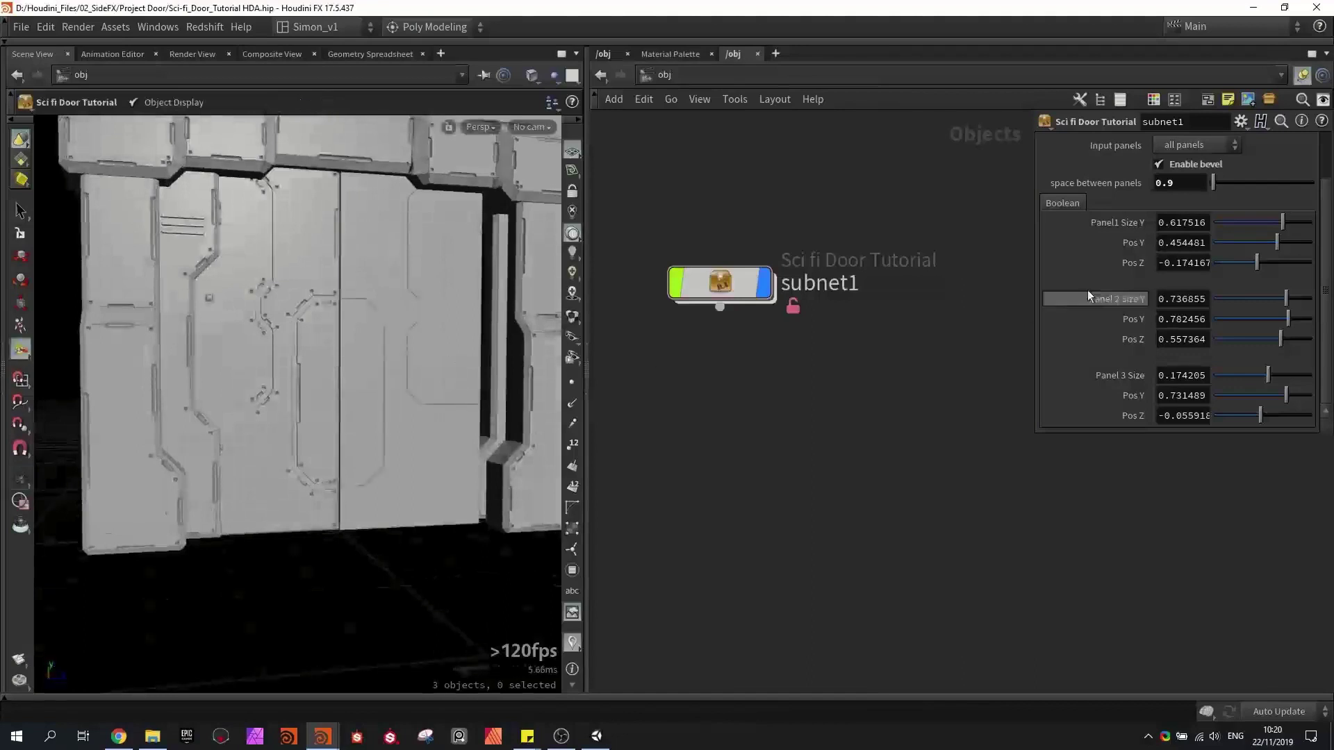
- Adjust the door's first panel to a Panel1 Size Y of about 0.66 and a Pos Y of about 0.28
{"action": "mouse_move", "coordinate": [1279, 224]}
{"action": "left_mouse_down"}
{"action": "mouse_move", "coordinate": [1257, 228]}
{"action": "mouse_move", "coordinate": [1287, 224]}
{"action": "left_mouse_up"}
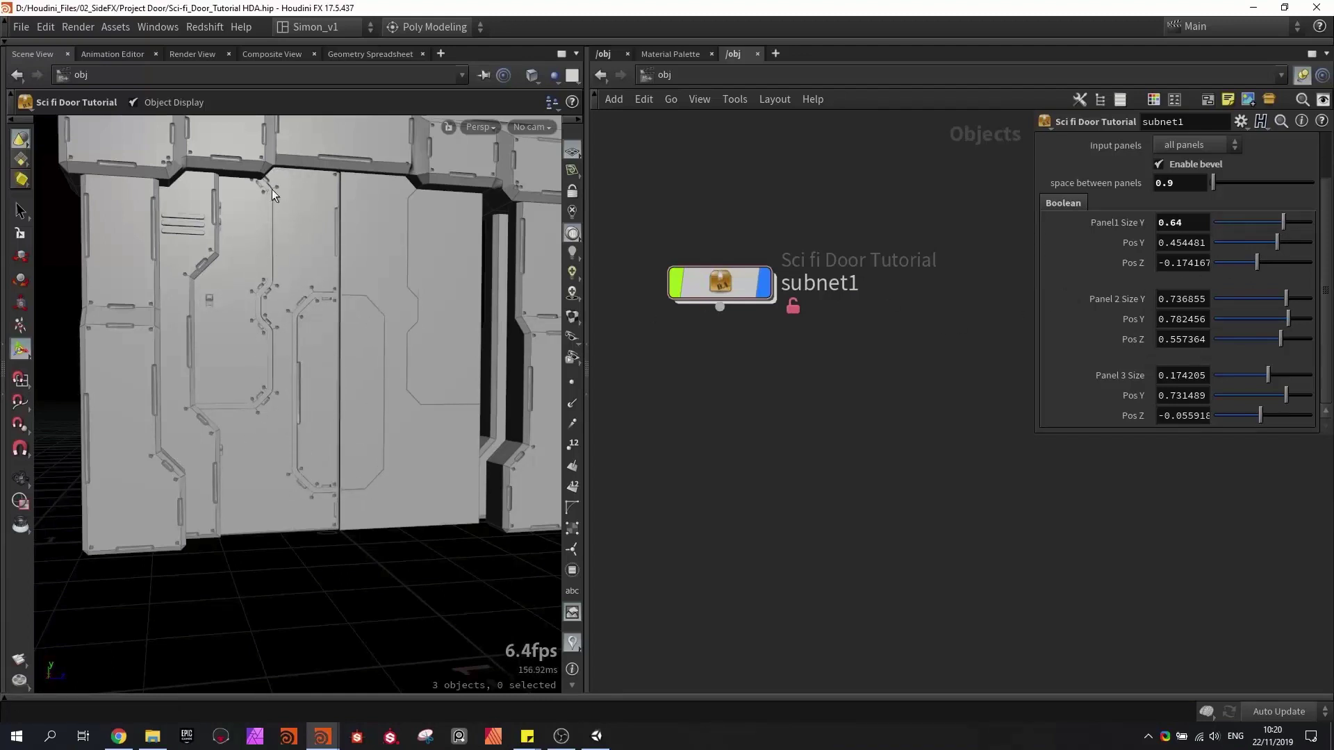
{"action": "mouse_move", "coordinate": [1282, 224]}
{"action": "left_mouse_down"}
{"action": "mouse_move", "coordinate": [1258, 227]}
{"action": "mouse_move", "coordinate": [1279, 227]}
{"action": "mouse_move", "coordinate": [1271, 243]}
{"action": "left_mouse_up"}
{"action": "mouse_move", "coordinate": [1278, 224]}
{"action": "left_mouse_down"}
{"action": "mouse_move", "coordinate": [1241, 225]}
{"action": "mouse_move", "coordinate": [1290, 221]}
{"action": "left_mouse_up"}
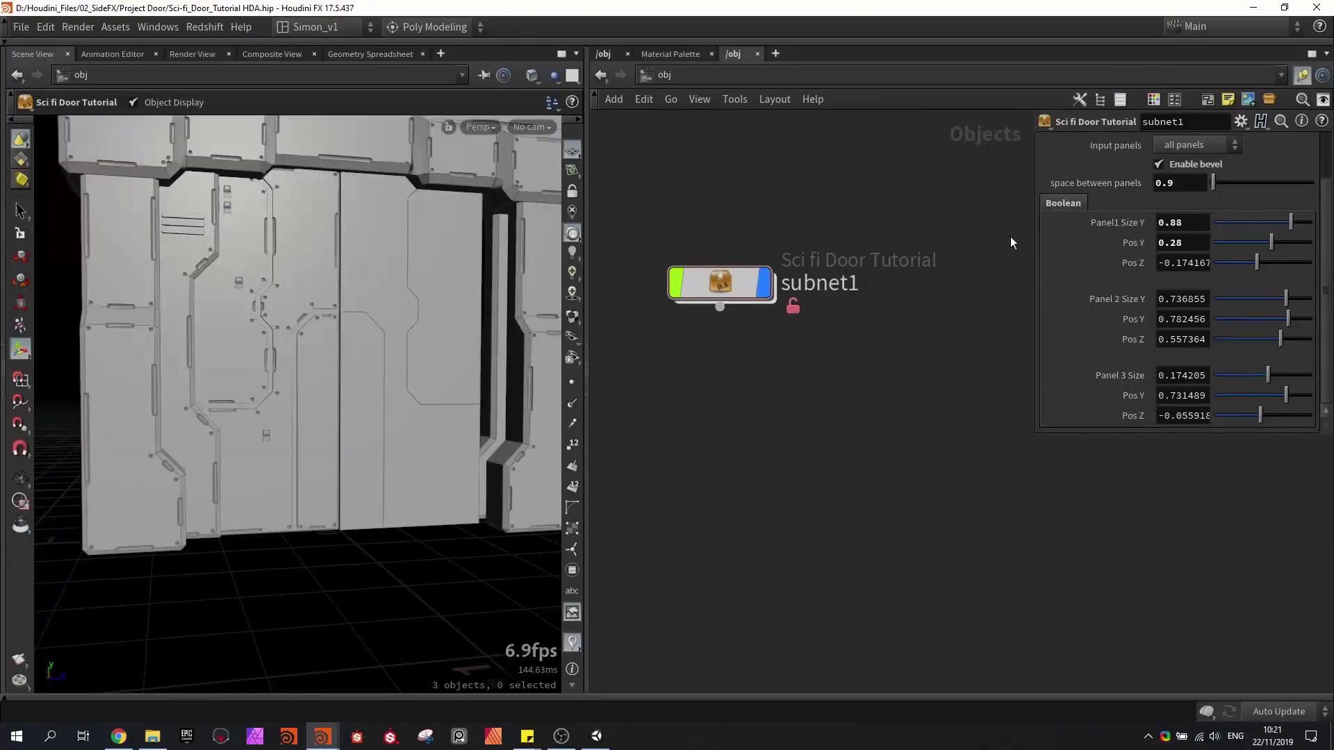
{"action": "left_click_drag", "start_coordinate": [1291, 223], "coordinate": [1268, 222]}
{"action": "left_click_drag", "start_coordinate": [1266, 221], "coordinate": [1265, 221]}
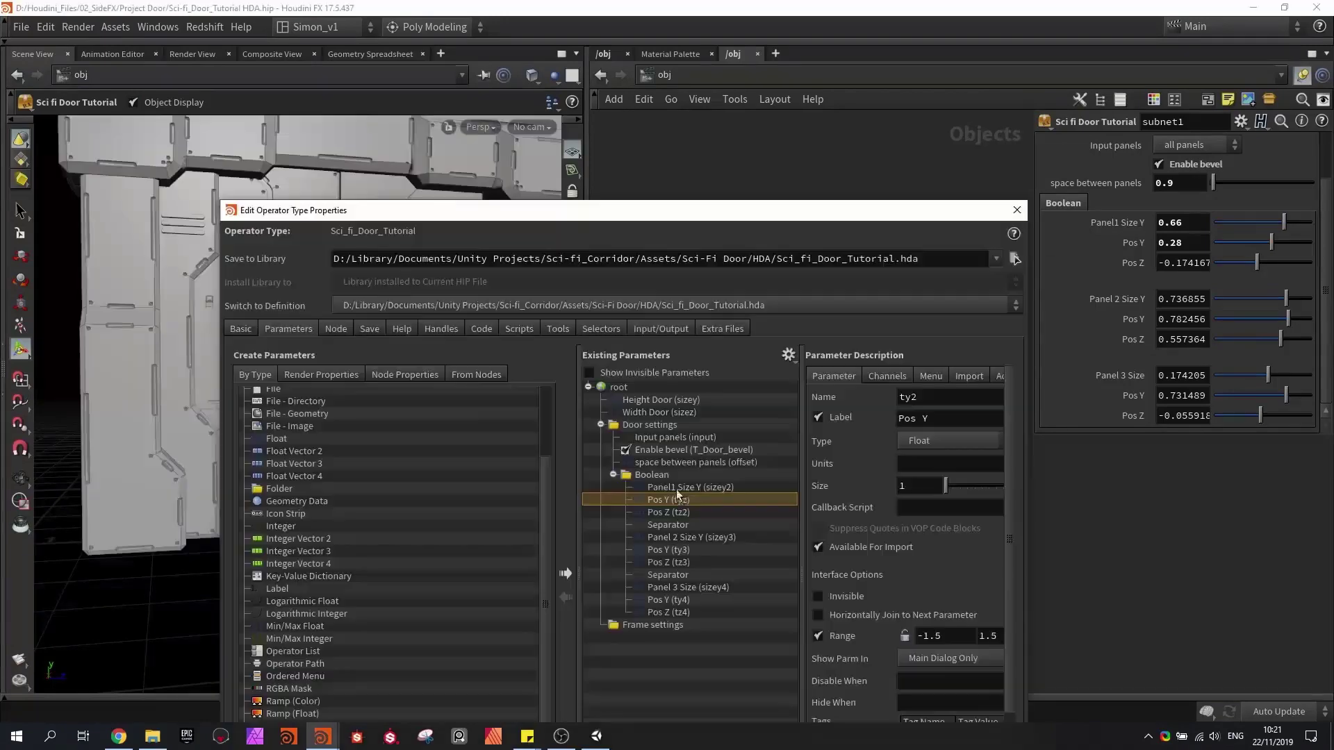
- Set the minimum of the Panel1 Size Y slider range to 0.2
{"action": "left_click", "coordinate": [676, 488]}
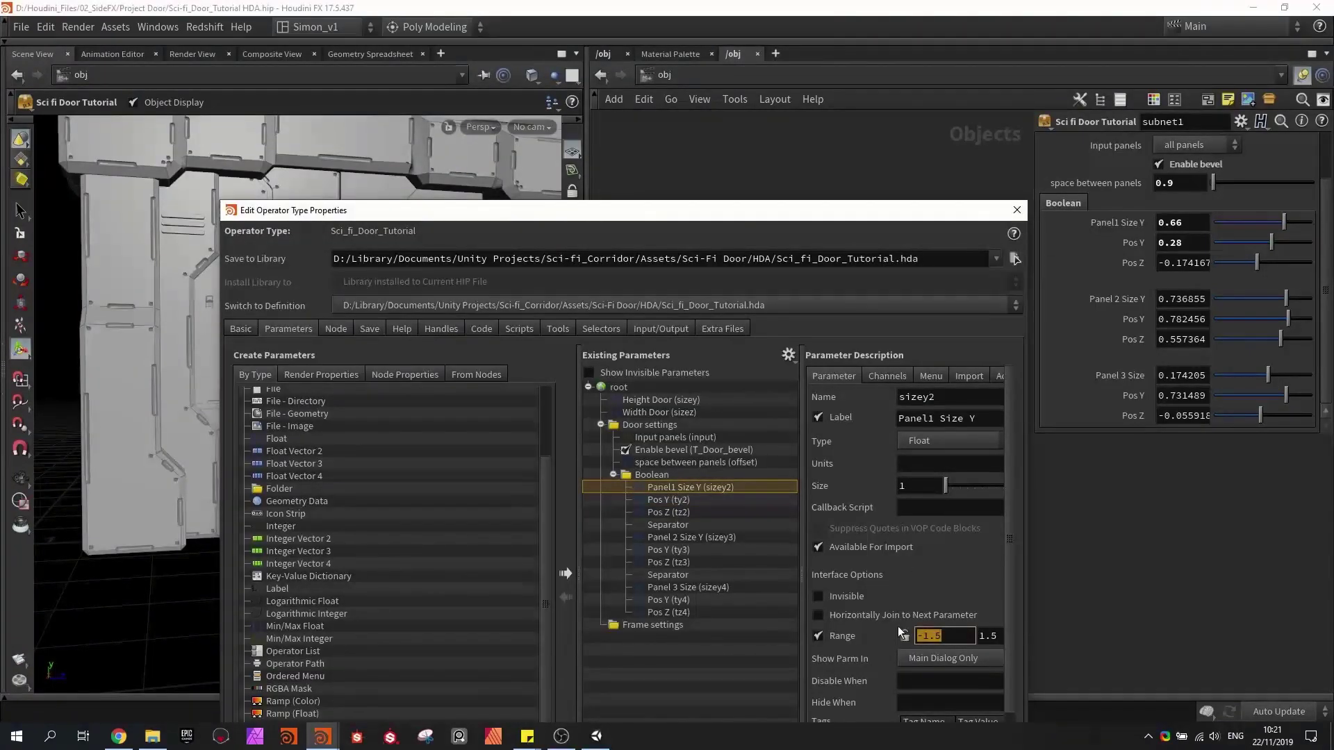
{"action": "type", "text": ".2"}
{"action": "key", "text": "Return"}
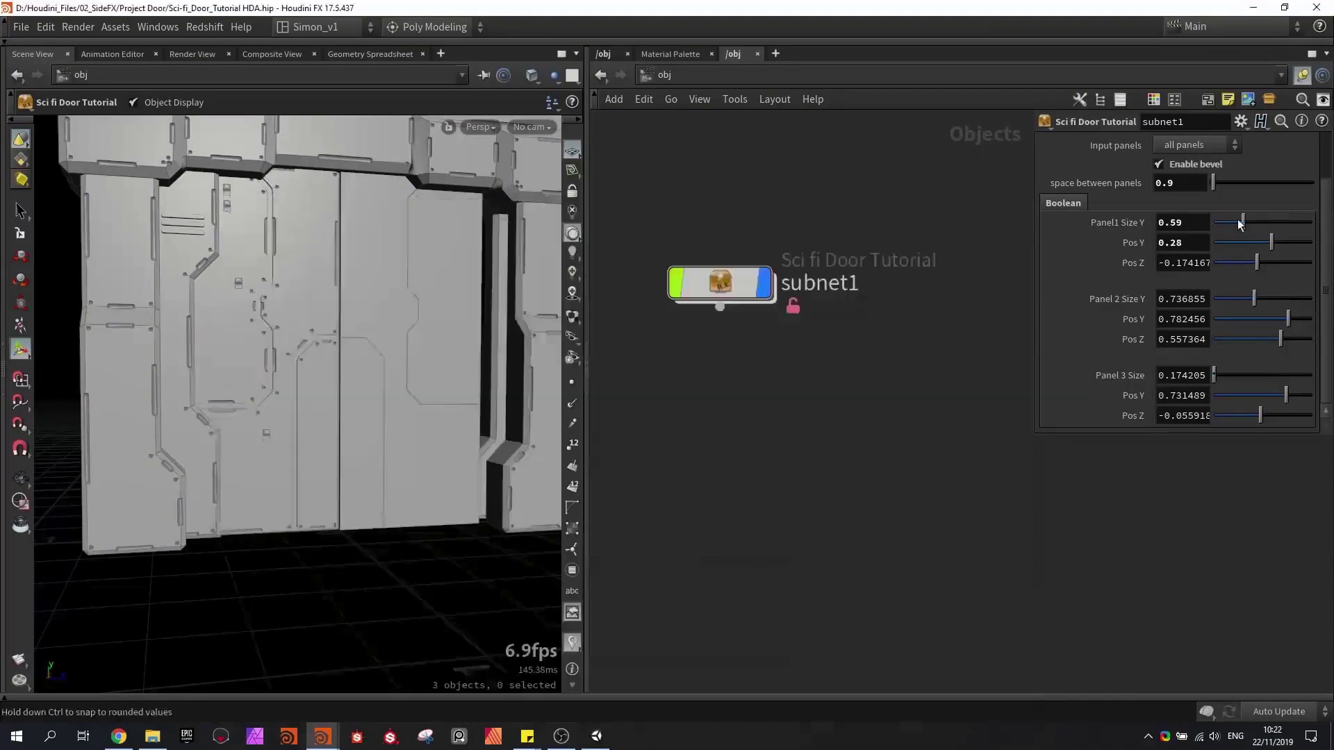
- Try new sizes and positions for the door panels, with Panel1 Size Y 0.831, Panel 2 Size Y 1.194 and Panel 3 Size 0.469
{"action": "mouse_move", "coordinate": [1239, 219]}
{"action": "left_mouse_down"}
{"action": "mouse_move", "coordinate": [1221, 220]}
{"action": "mouse_move", "coordinate": [1262, 223]}
{"action": "mouse_move", "coordinate": [1240, 241]}
{"action": "mouse_move", "coordinate": [1290, 239]}
{"action": "mouse_move", "coordinate": [1262, 258]}
{"action": "mouse_move", "coordinate": [1255, 295]}
{"action": "mouse_move", "coordinate": [1290, 306]}
{"action": "left_mouse_up"}
{"action": "mouse_move", "coordinate": [295, 316]}
{"action": "left_mouse_down", "text": "alt"}
{"action": "mouse_move", "coordinate": [238, 310]}
{"action": "mouse_move", "coordinate": [268, 384]}
{"action": "mouse_move", "coordinate": [317, 389]}
{"action": "left_mouse_up", "text": "alt"}
{"action": "key", "text": "shift+w"}
{"action": "left_click_drag", "start_coordinate": [1214, 376], "coordinate": [1235, 378]}
{"action": "left_click_drag", "start_coordinate": [295, 376], "coordinate": [349, 407], "text": "alt"}
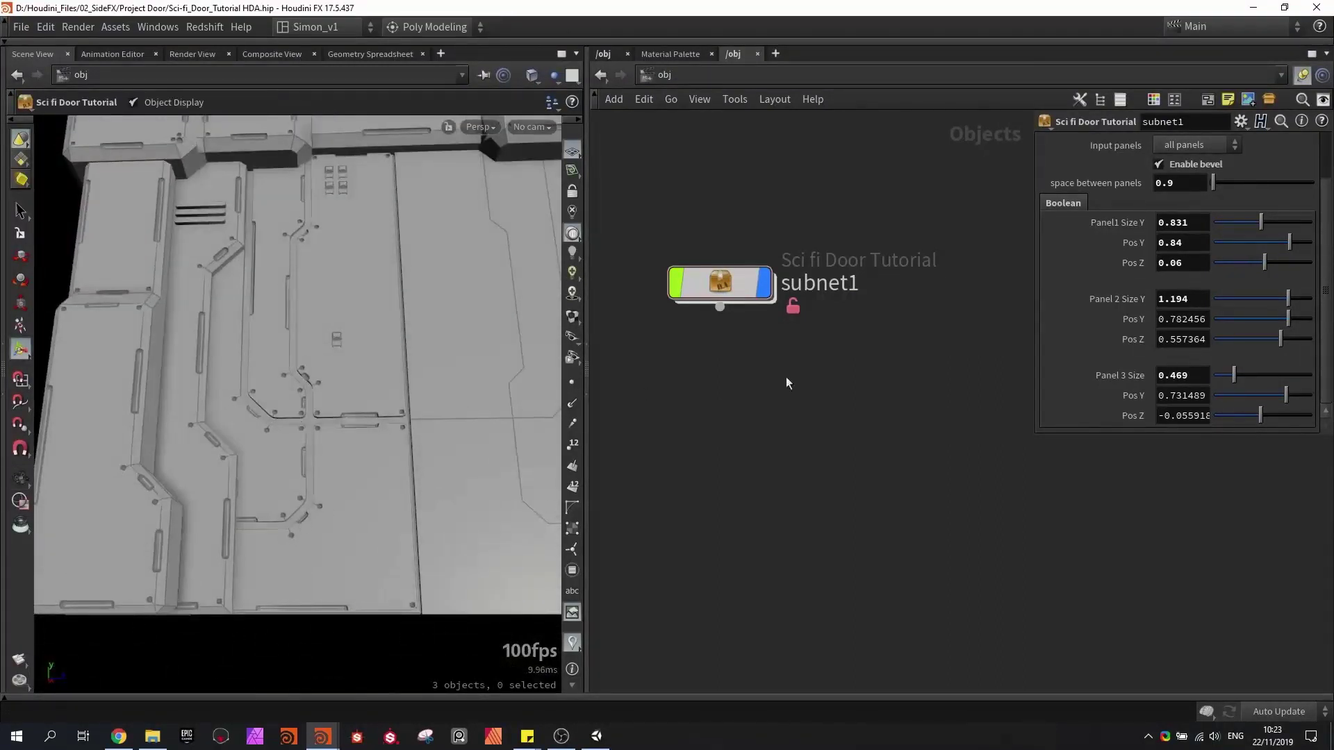
{"action": "left_click_drag", "start_coordinate": [1286, 395], "coordinate": [1263, 398]}
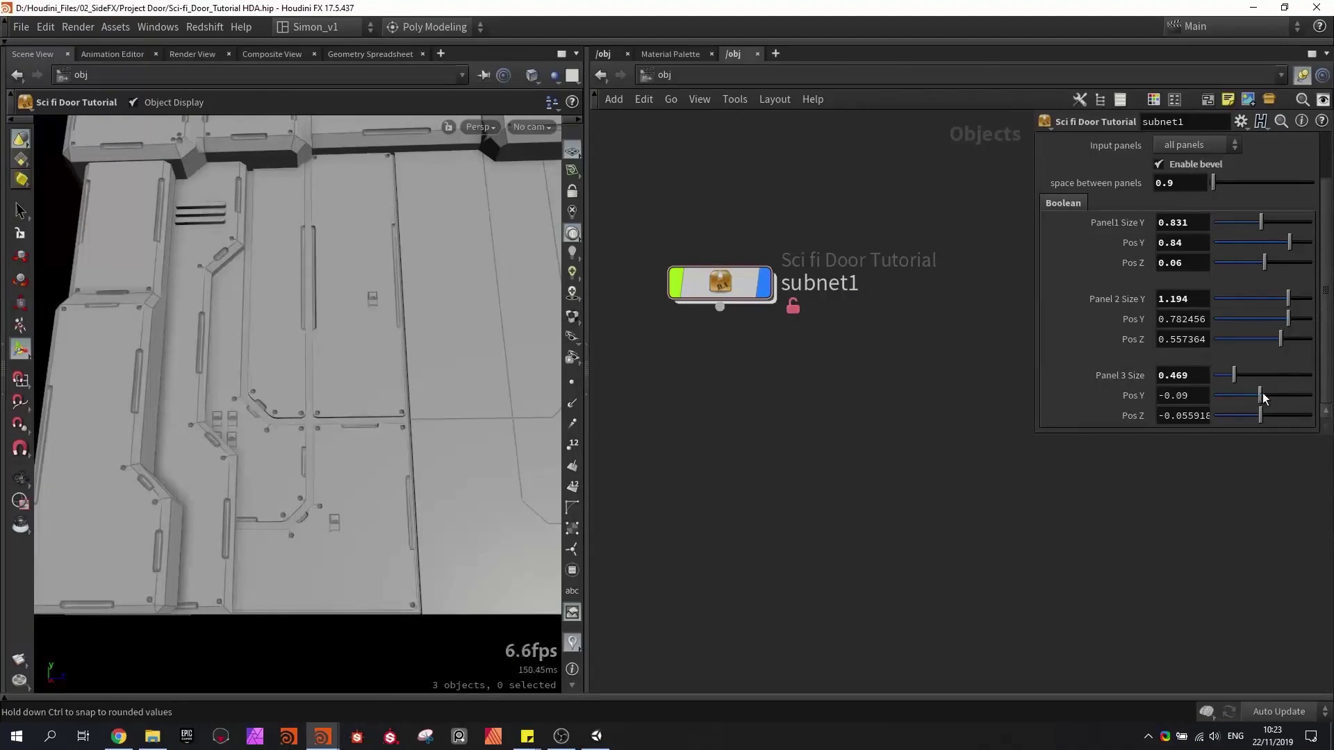
- Preview the door with the input panels option set to Sides
{"action": "scroll", "coordinate": [1174, 208], "scroll_direction": "up", "scroll_amount": 2}
{"action": "left_click", "coordinate": [1173, 187]}
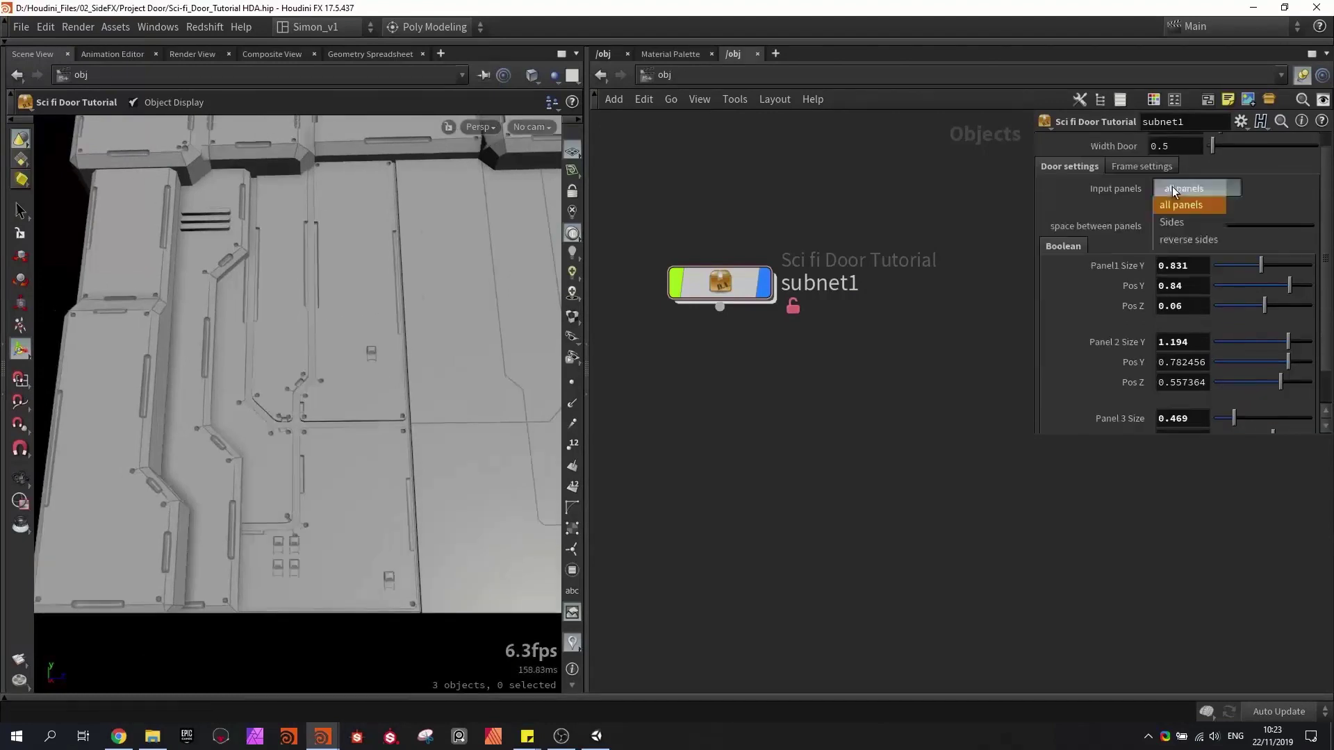
{"action": "left_click", "coordinate": [1179, 227]}
{"action": "left_click_drag", "start_coordinate": [424, 347], "coordinate": [392, 428], "text": "alt"}
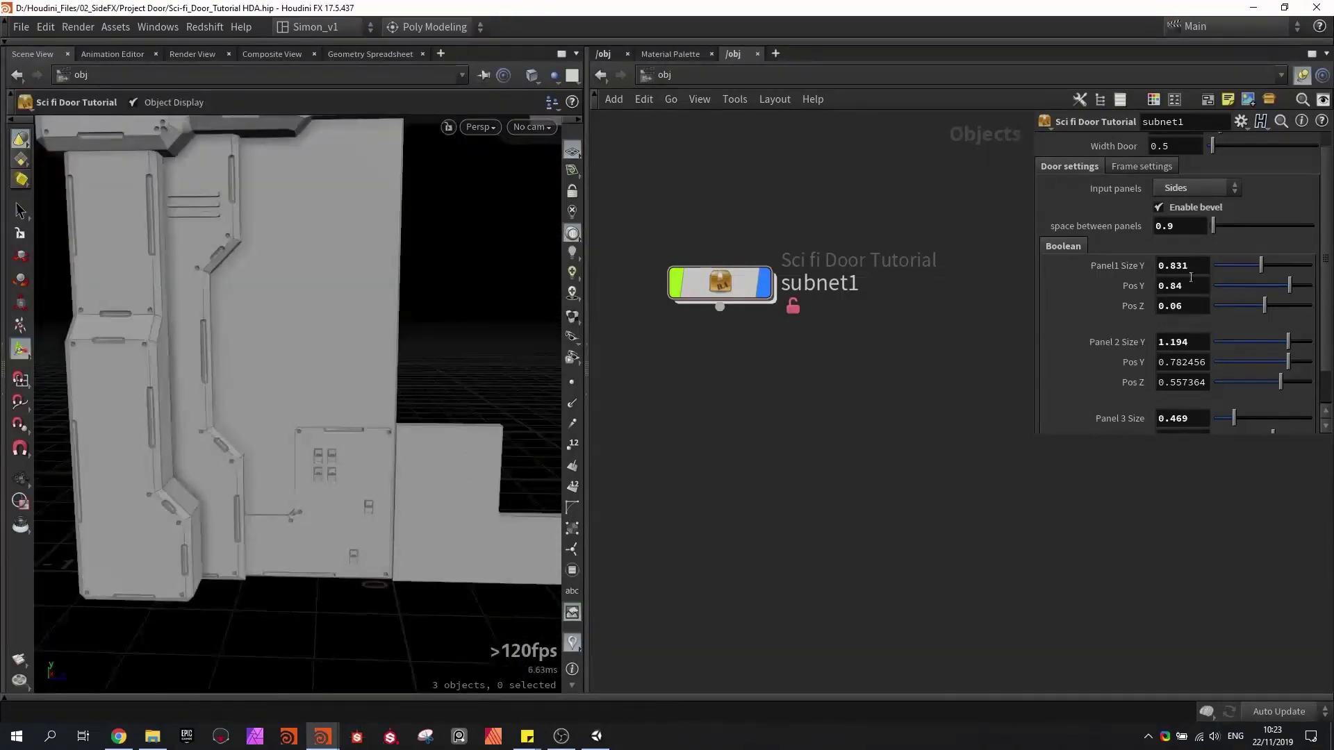
{"action": "left_click", "coordinate": [1187, 186]}
{"action": "left_click", "coordinate": [1181, 219]}
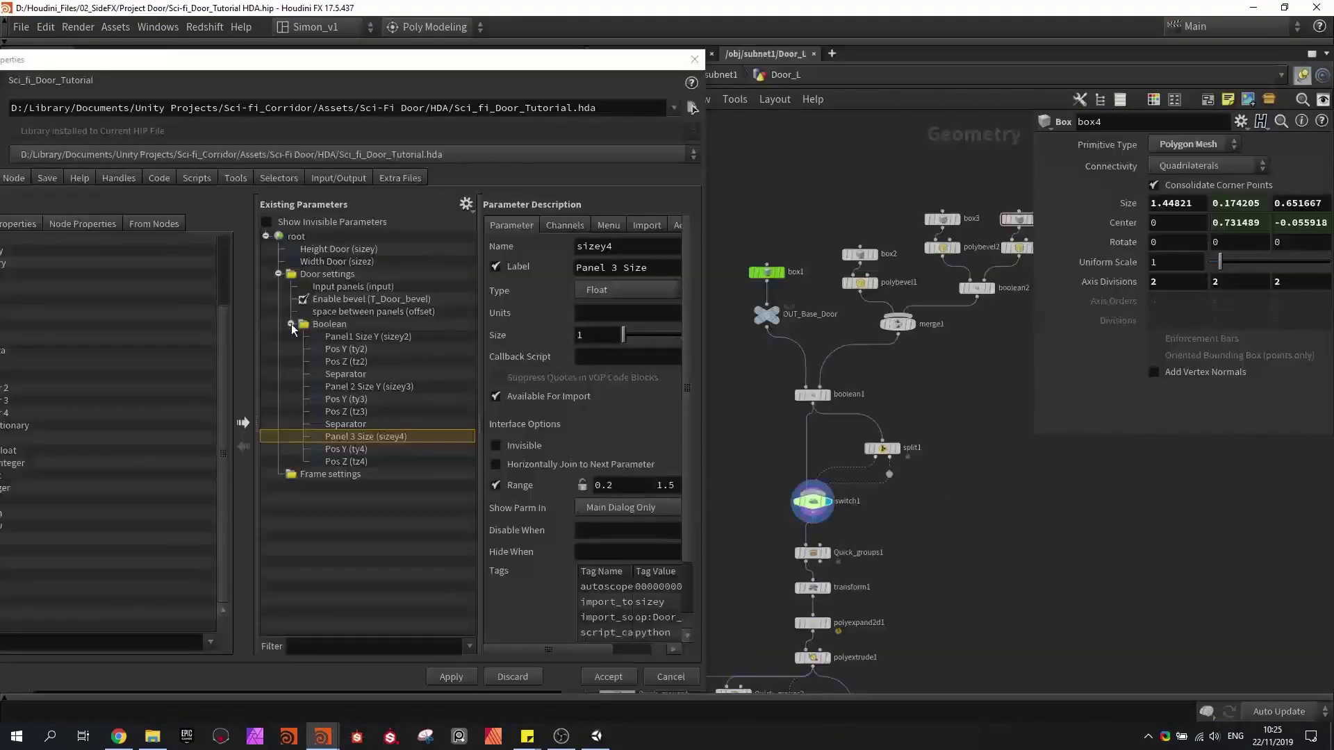
- Collapse the Boolean folder and add a folder labelled "Detail settings" after it within Door settings
{"action": "left_click", "coordinate": [291, 325]}
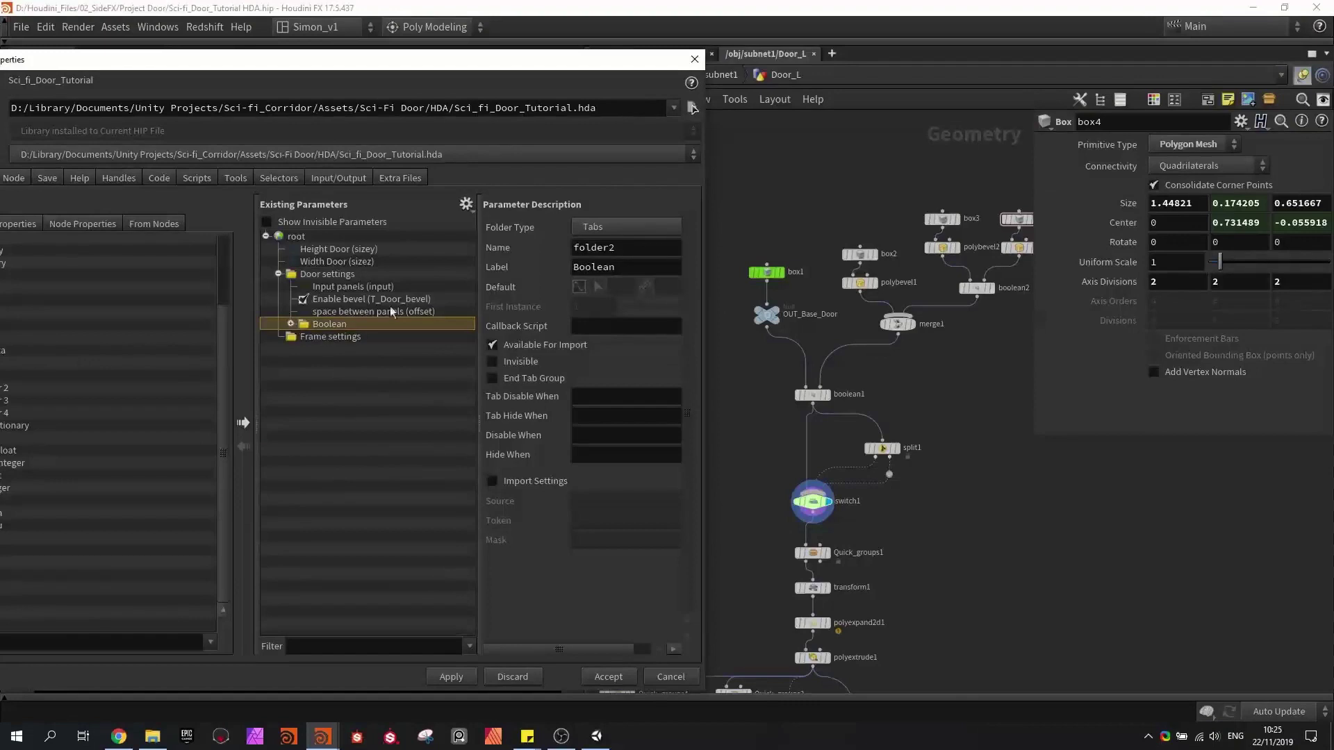
{"action": "scroll", "coordinate": [768, 569], "scroll_direction": "down", "scroll_amount": 3}
{"action": "middle_click_drag", "start_coordinate": [795, 587], "coordinate": [856, 327]}
{"action": "middle_click_drag", "start_coordinate": [947, 459], "coordinate": [962, 276]}
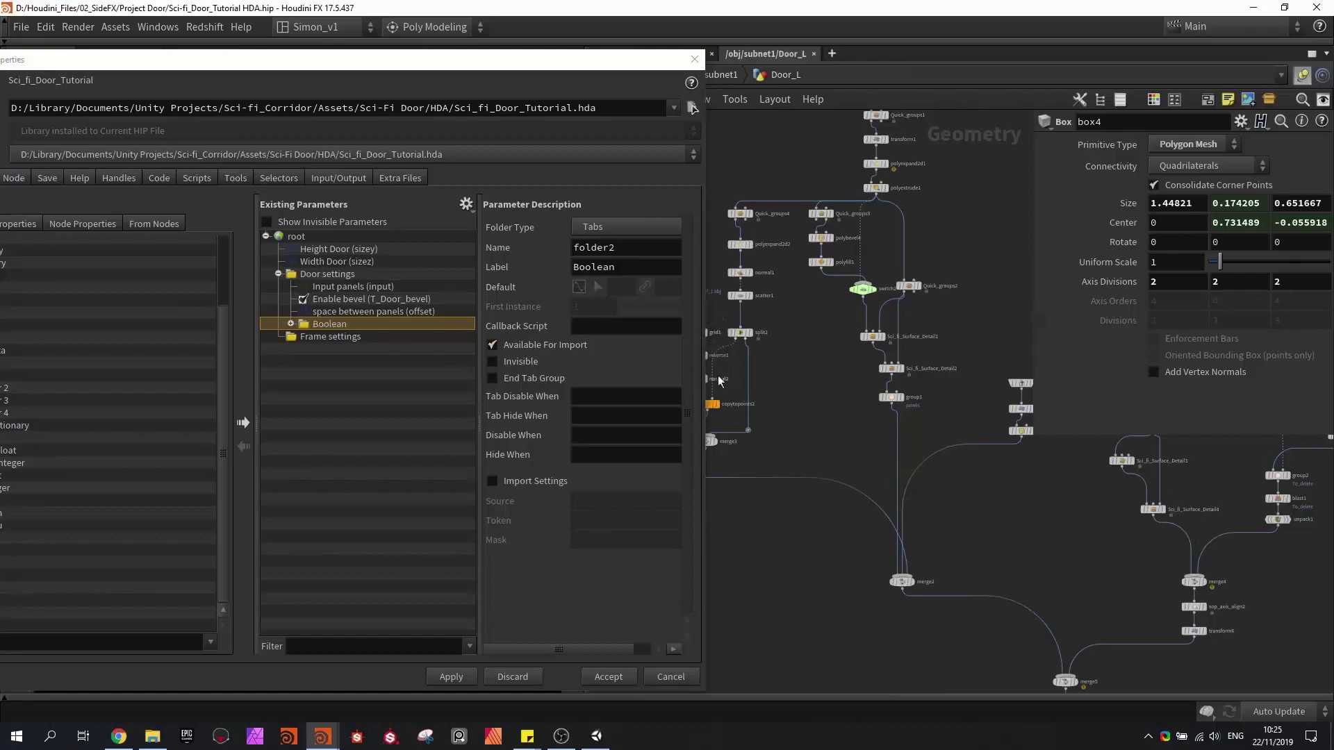
{"action": "left_click_drag", "start_coordinate": [253, 65], "coordinate": [319, 59]}
{"action": "scroll", "coordinate": [910, 372], "scroll_direction": "up", "scroll_amount": 3}
{"action": "scroll", "coordinate": [910, 371], "scroll_direction": "up", "scroll_amount": 1}
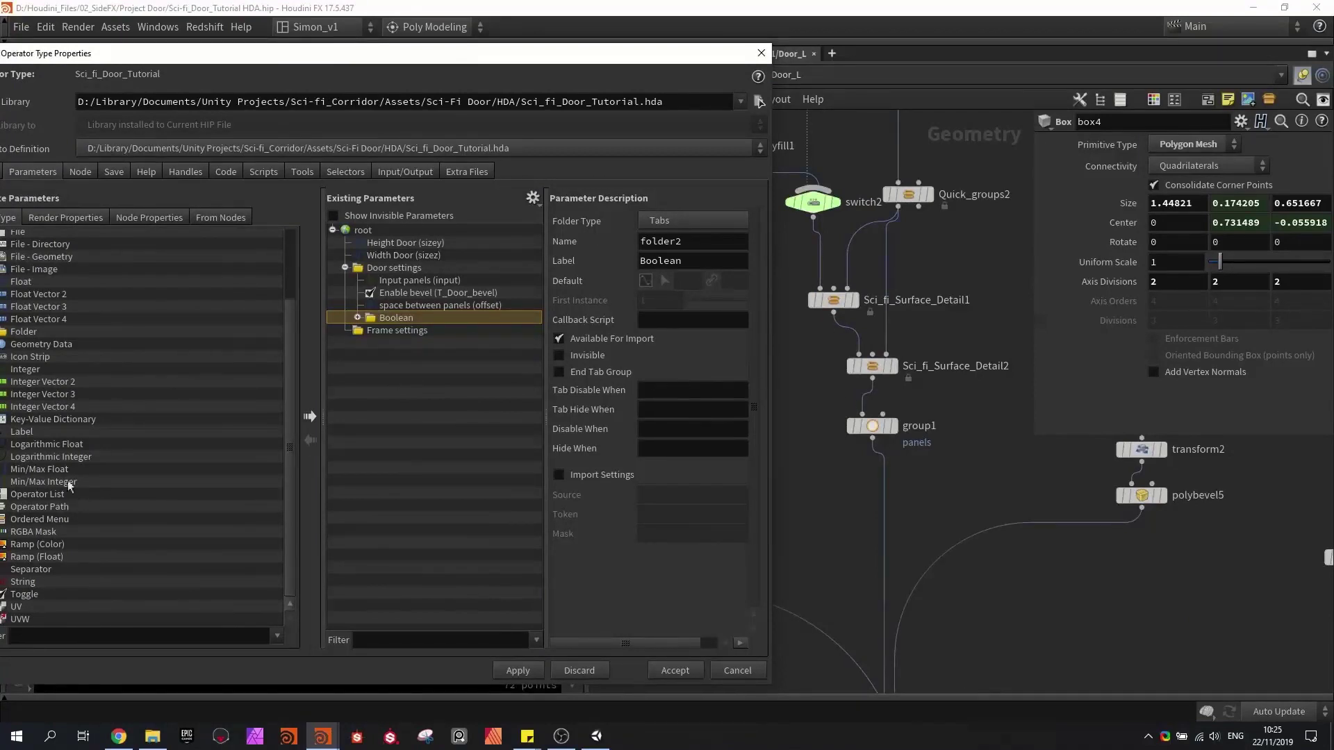
{"action": "left_click_drag", "start_coordinate": [30, 335], "coordinate": [380, 267]}
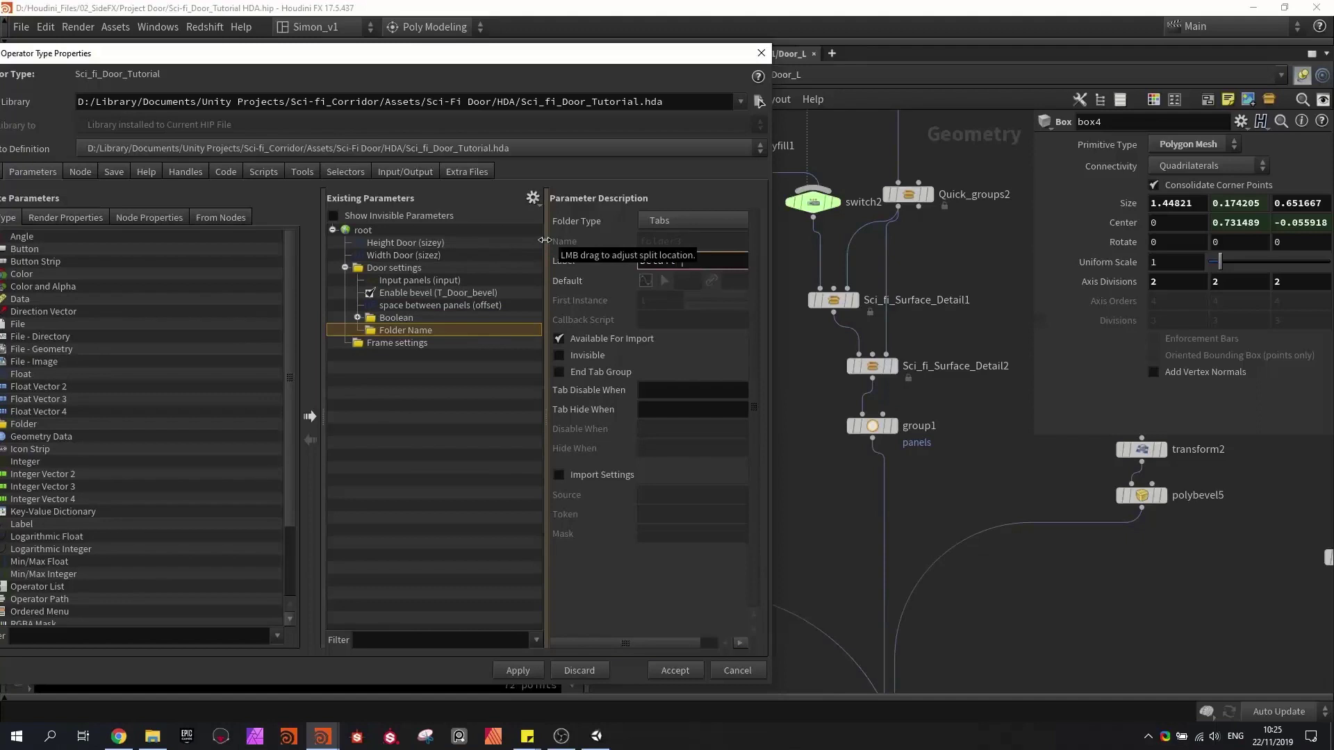
{"action": "type", "text": "settings"}
{"action": "key", "text": "Return"}
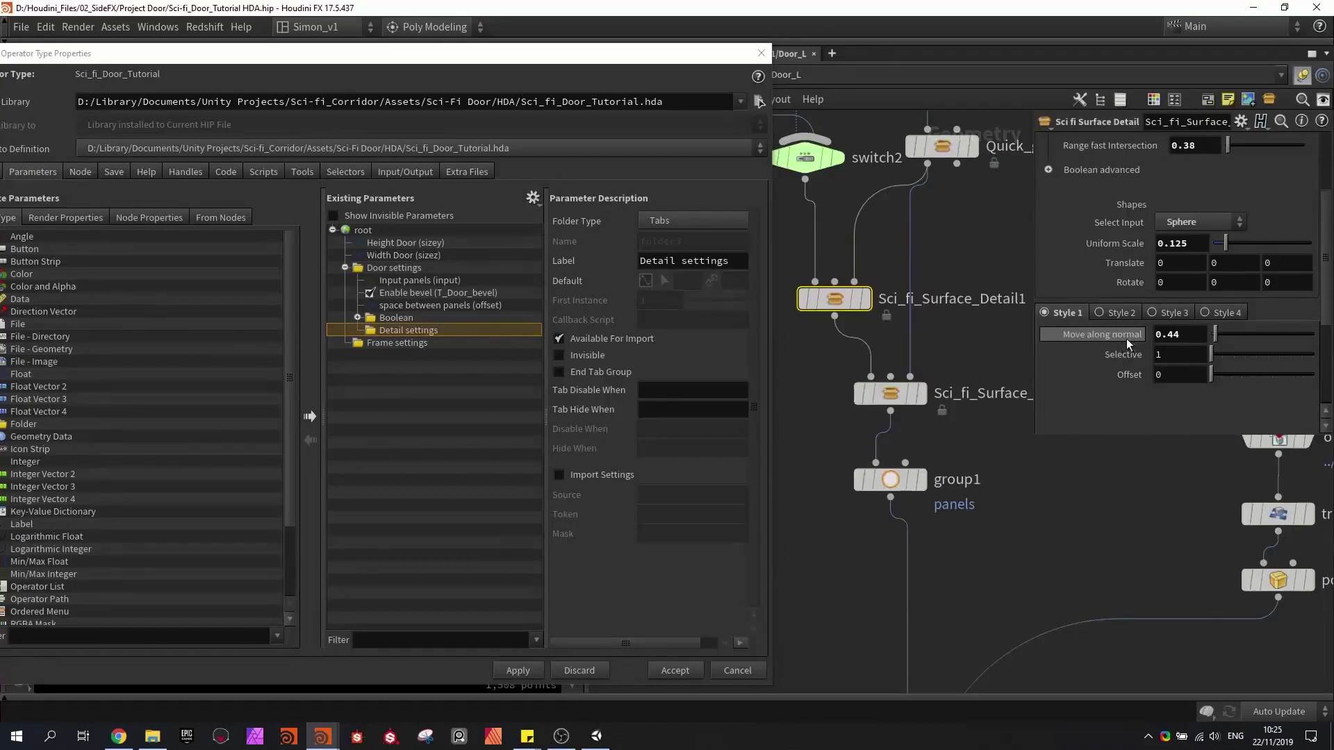
- Expose Move along normal of Sci_fi_Surface_Detail1 and Style 2 Begin Cut and End Cut of Sci_fi_Surface_Detail2 in the Detail settings folder
{"action": "left_click_drag", "start_coordinate": [1126, 339], "coordinate": [412, 342]}
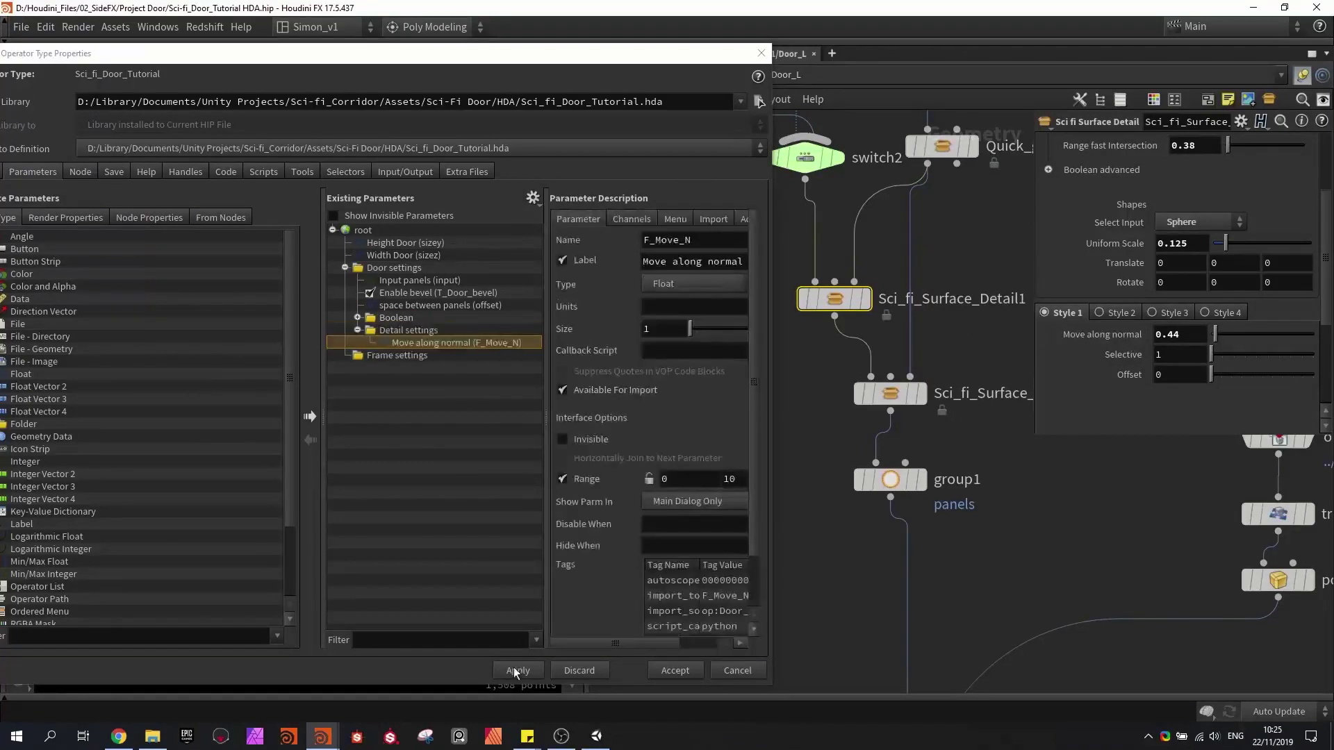
{"action": "left_click", "coordinate": [516, 671]}
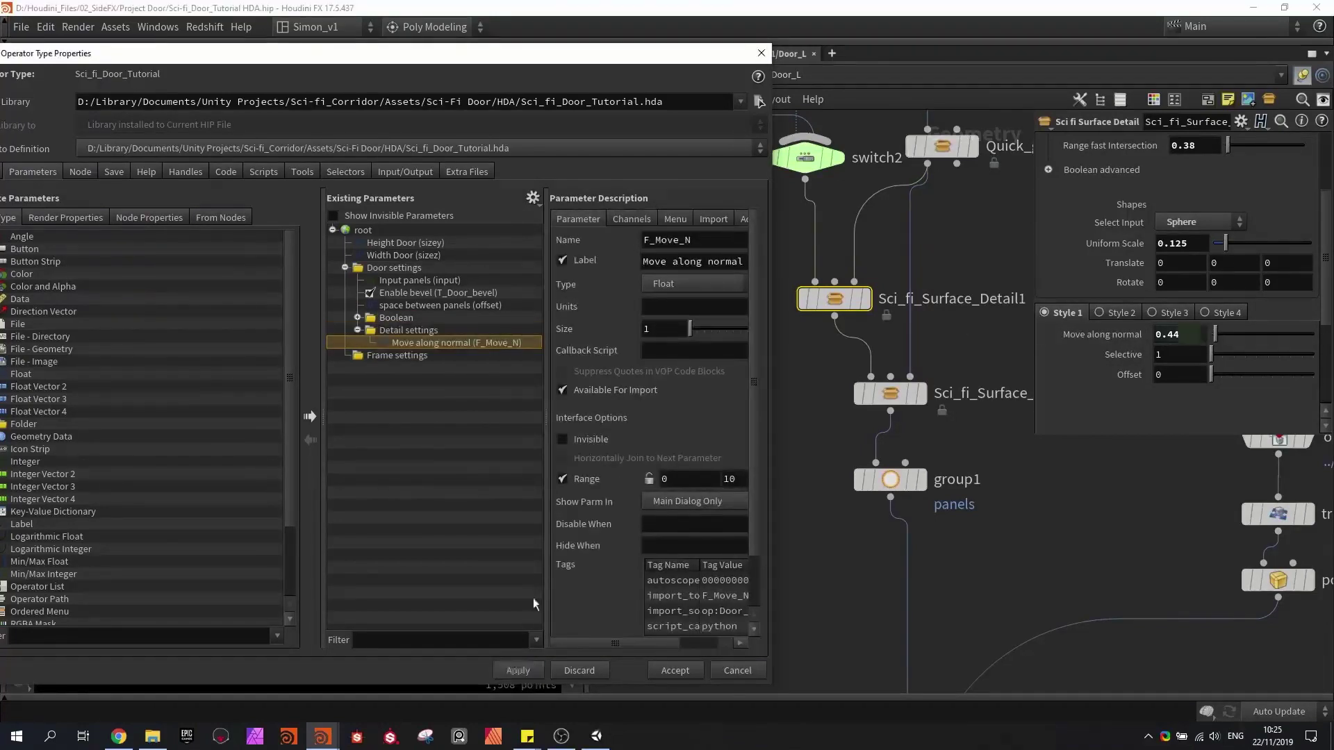
{"action": "left_click", "coordinate": [902, 392]}
{"action": "scroll", "coordinate": [1091, 358], "scroll_direction": "down", "scroll_amount": 3}
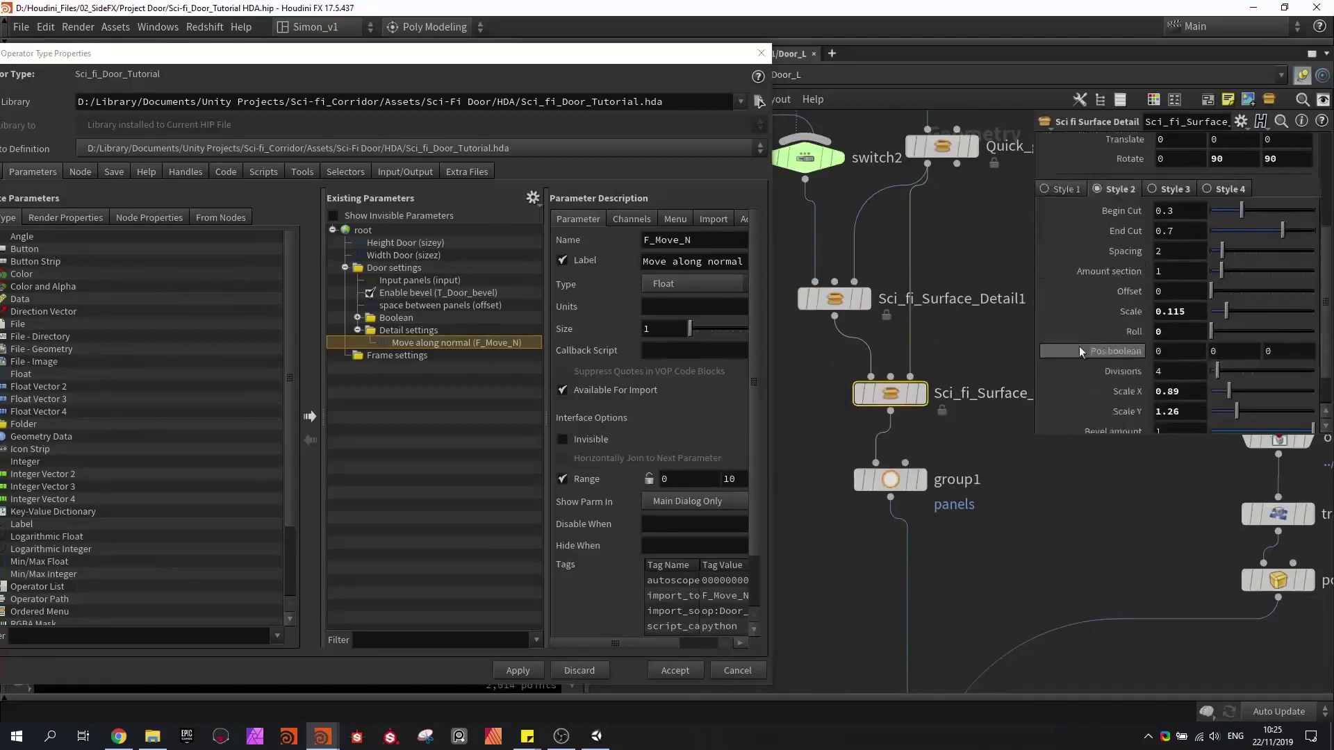
{"action": "left_click_drag", "start_coordinate": [1123, 211], "coordinate": [391, 347]}
{"action": "left_click_drag", "start_coordinate": [1113, 235], "coordinate": [388, 342]}
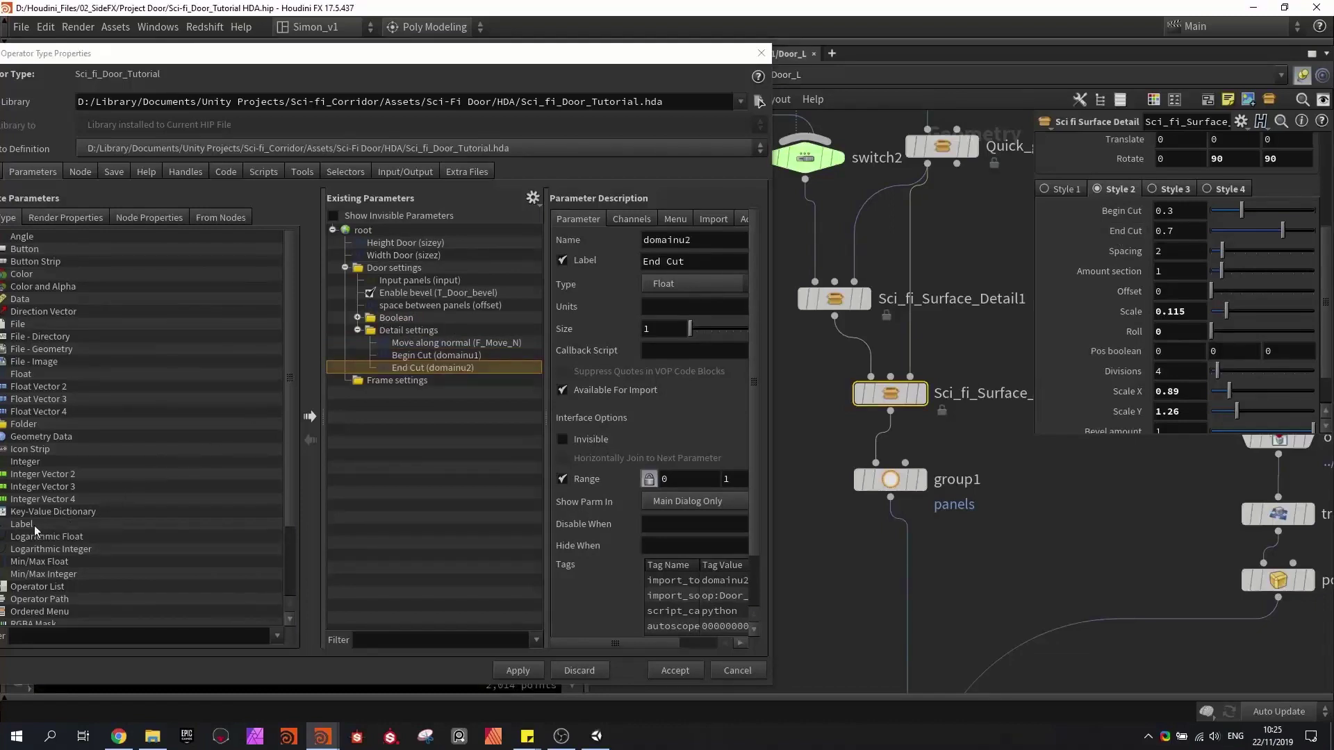
- Insert a separator after Move along normal, add Scale Y of Sci_fi_Surface_Detail2 below End Cut, and apply the parameters
{"action": "scroll", "coordinate": [35, 532], "scroll_direction": "down", "scroll_amount": 3}
{"action": "left_click_drag", "start_coordinate": [31, 569], "coordinate": [414, 354]}
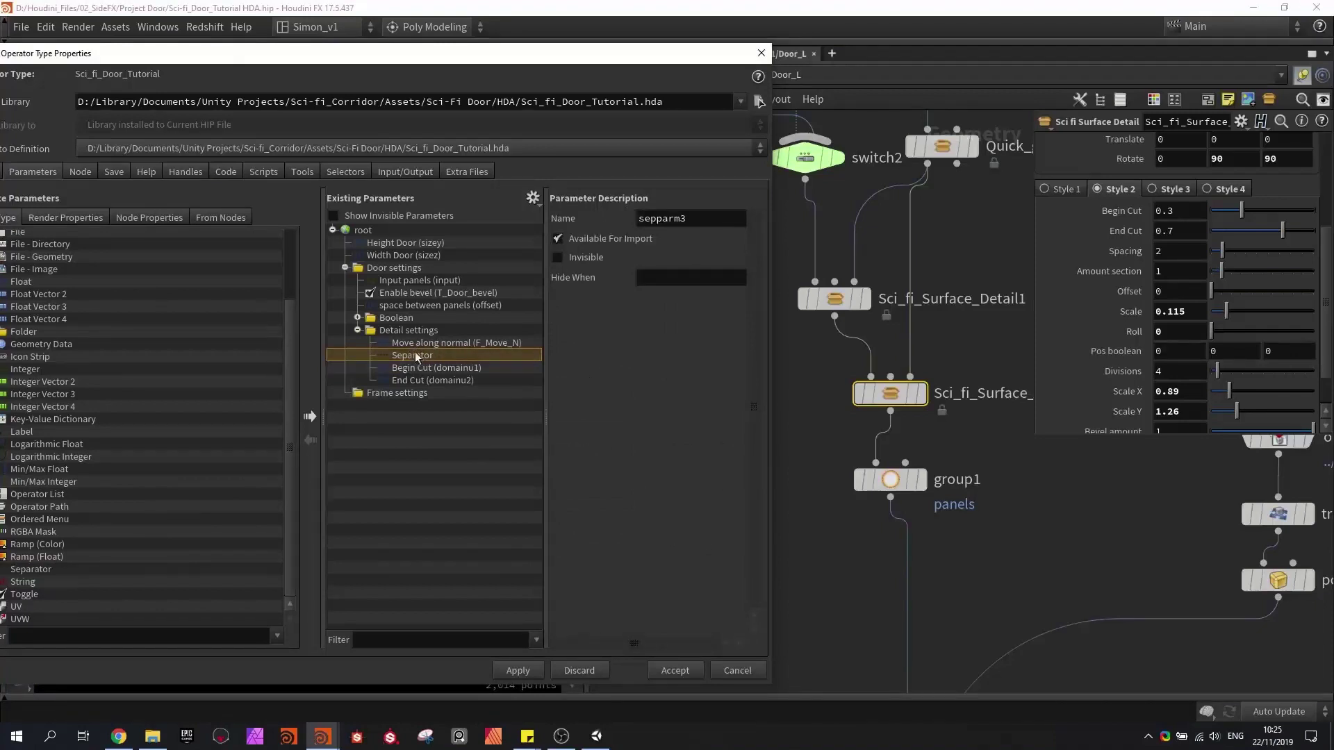
{"action": "left_click", "coordinate": [899, 396]}
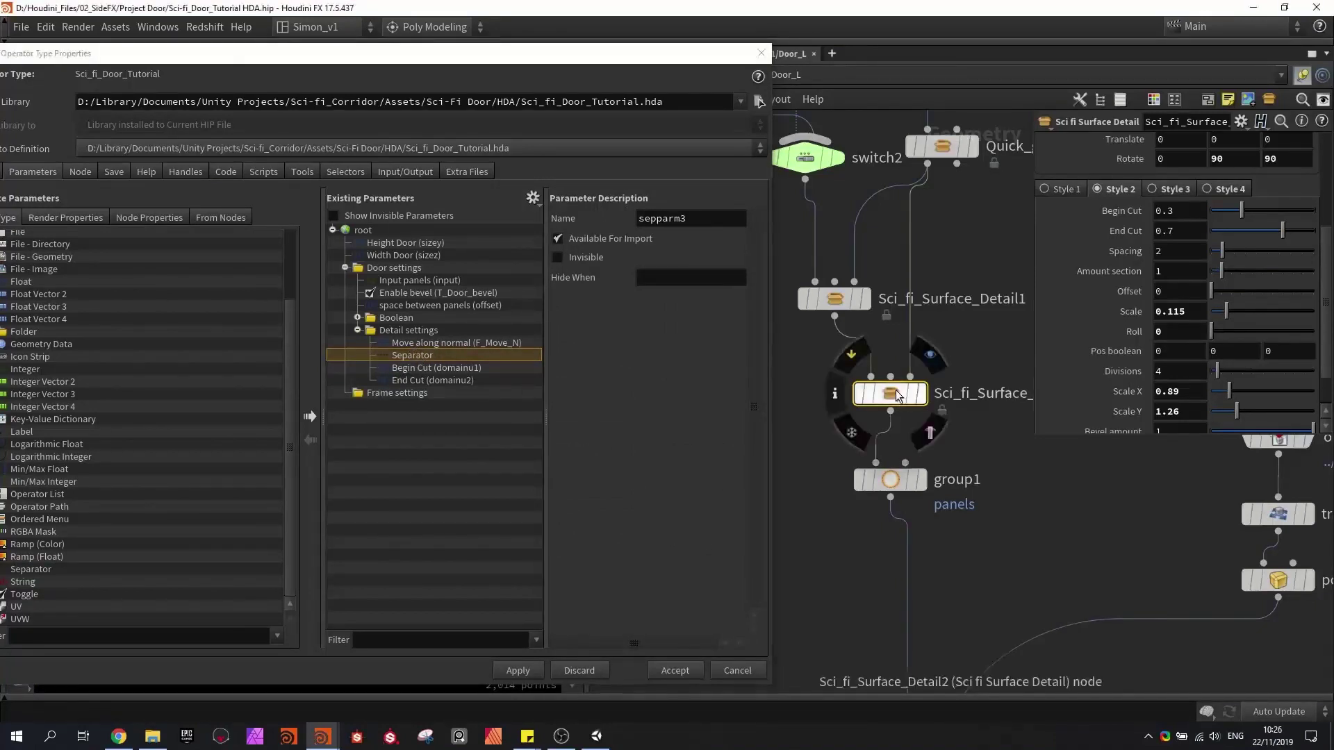
{"action": "scroll", "coordinate": [1084, 369], "scroll_direction": "down", "scroll_amount": 2}
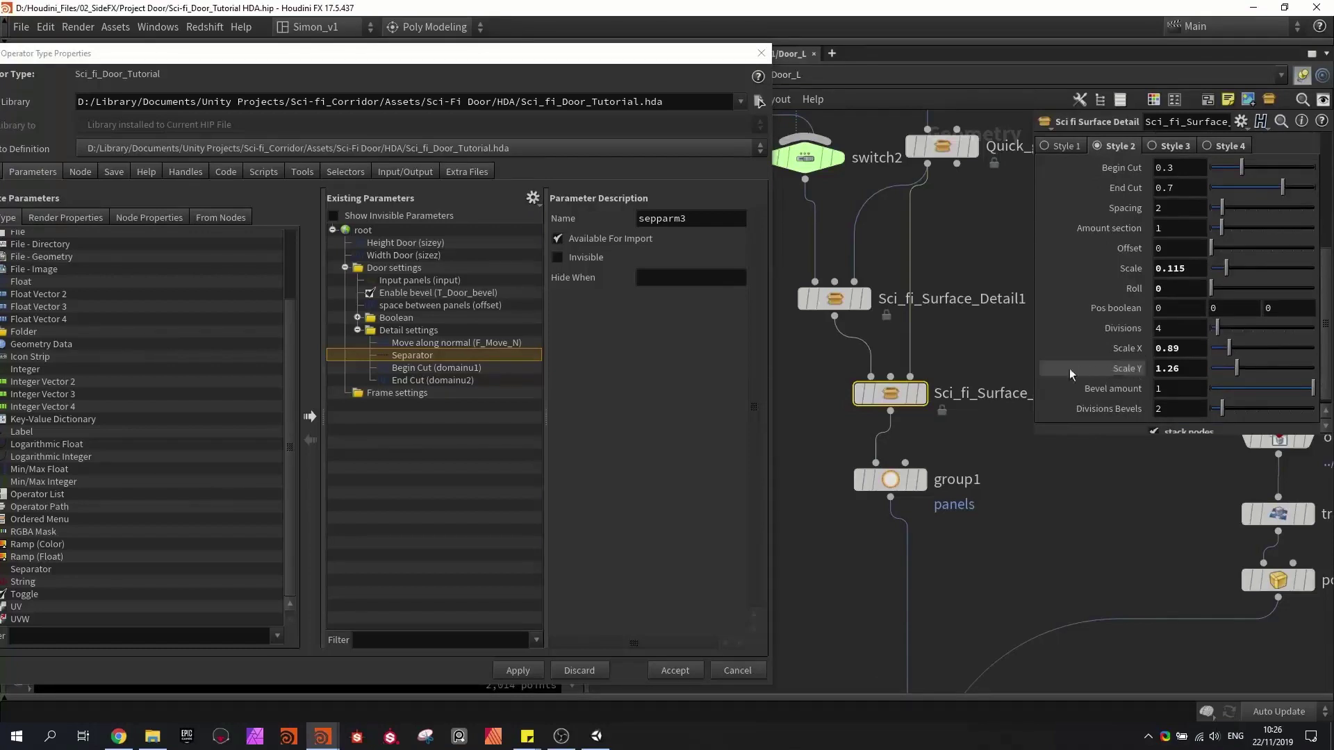
{"action": "left_click_drag", "start_coordinate": [408, 349], "coordinate": [388, 332]}
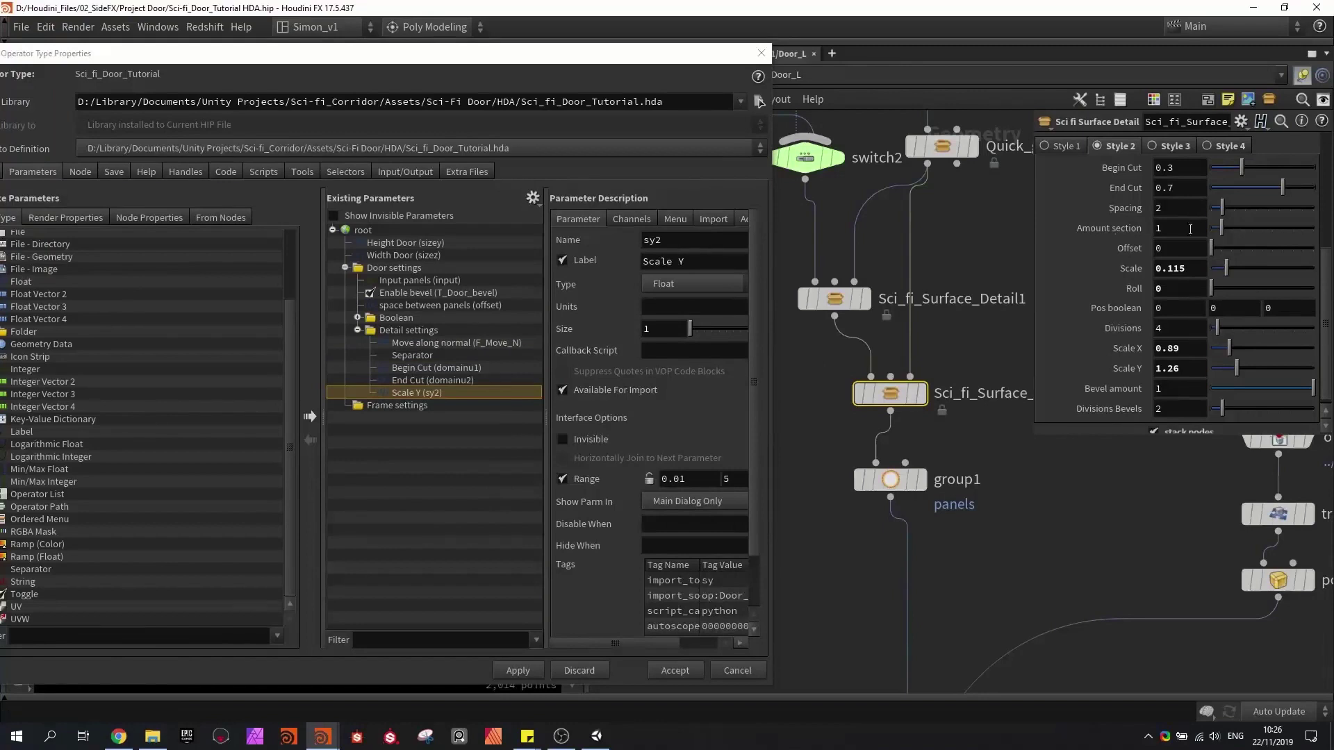
{"action": "scroll", "coordinate": [1190, 229], "scroll_direction": "down", "scroll_amount": 1}
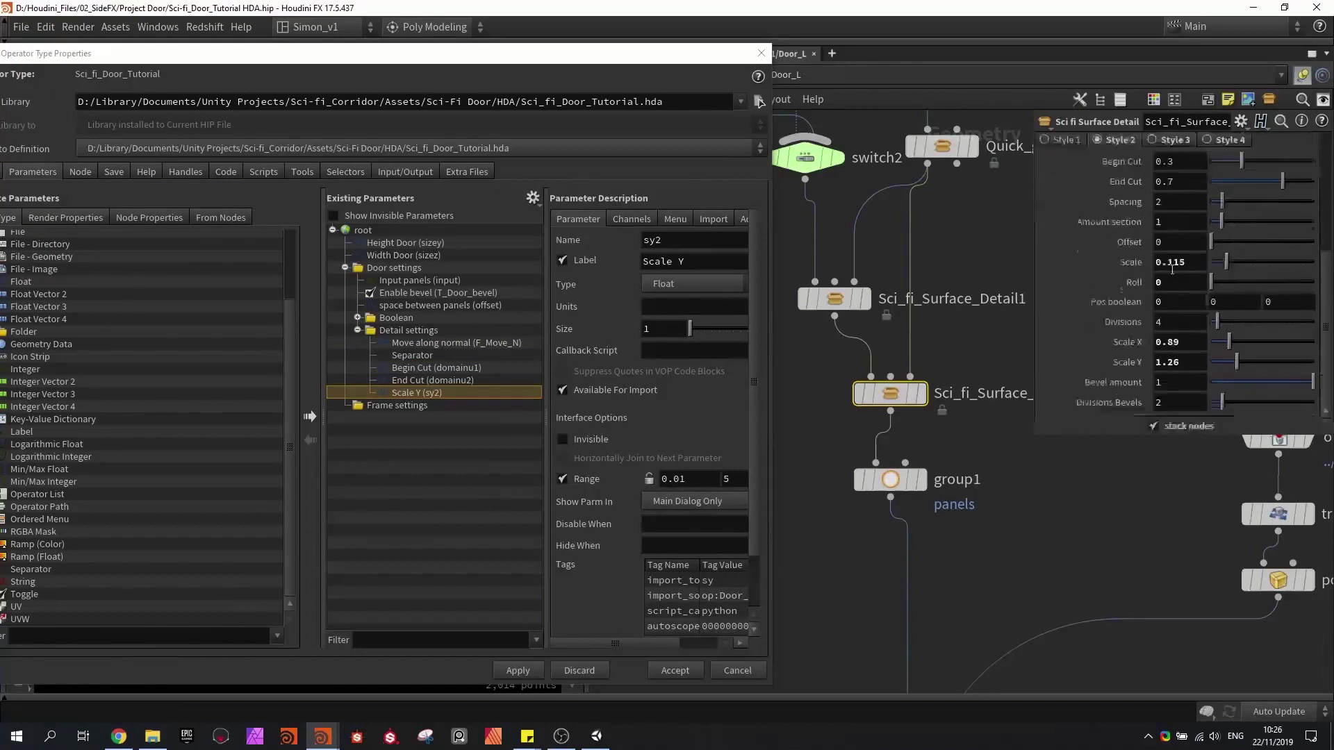
{"action": "left_click", "coordinate": [519, 671]}
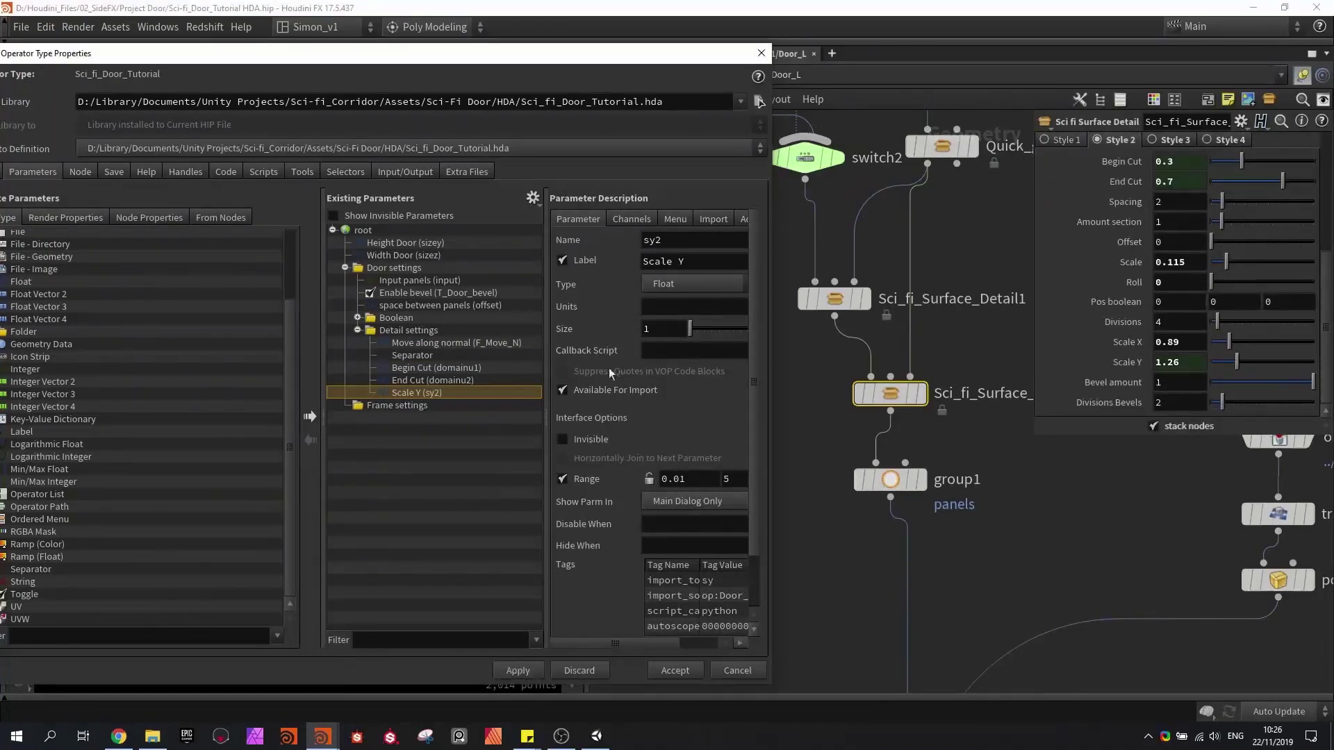
- Return to the object level and display the Detail settings parameters of the door asset subnet1
{"action": "left_click_drag", "start_coordinate": [546, 53], "coordinate": [511, 501]}
{"action": "scroll", "coordinate": [802, 423], "scroll_direction": "down", "scroll_amount": 5}
{"action": "middle_click_drag", "start_coordinate": [802, 423], "coordinate": [875, 259]}
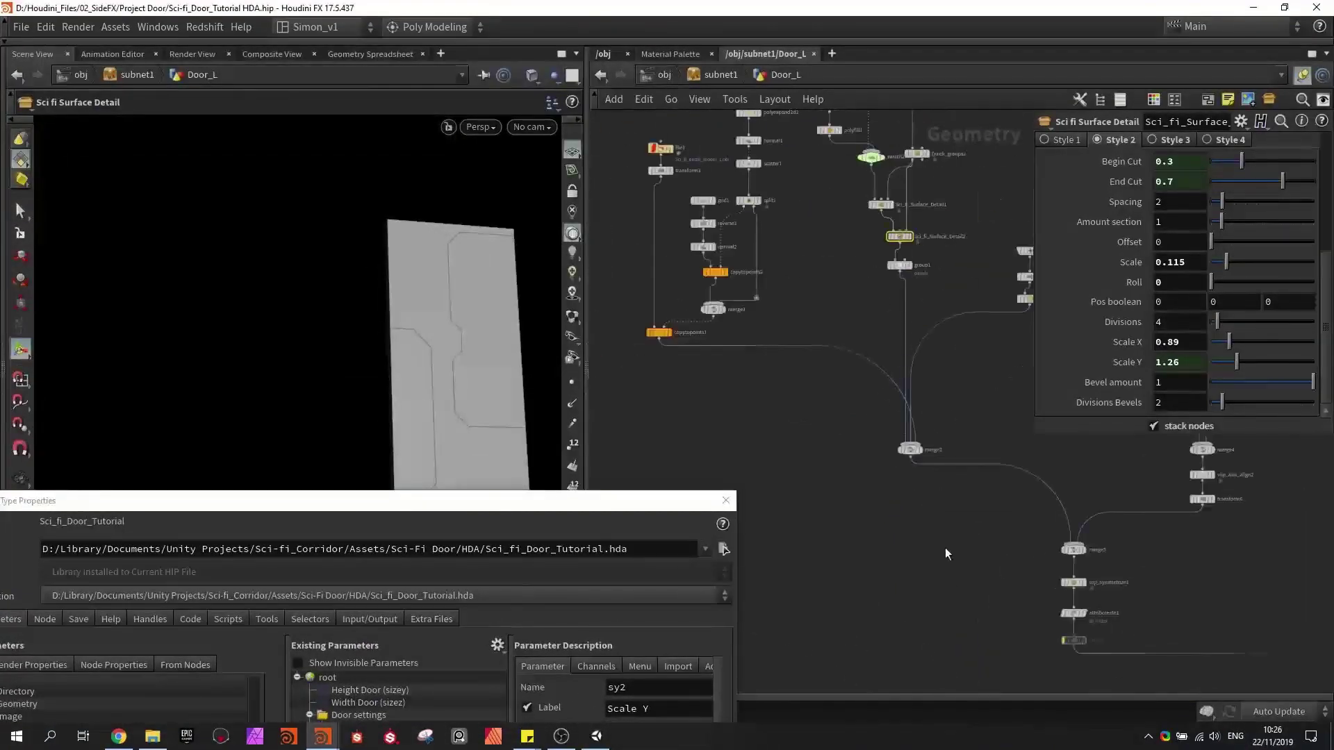
{"action": "scroll", "coordinate": [947, 551], "scroll_direction": "down", "scroll_amount": 5}
{"action": "middle_click_drag", "start_coordinate": [947, 551], "coordinate": [902, 319]}
{"action": "middle_click_drag", "start_coordinate": [981, 460], "coordinate": [885, 467]}
{"action": "scroll", "coordinate": [1000, 480], "scroll_direction": "up", "scroll_amount": 8}
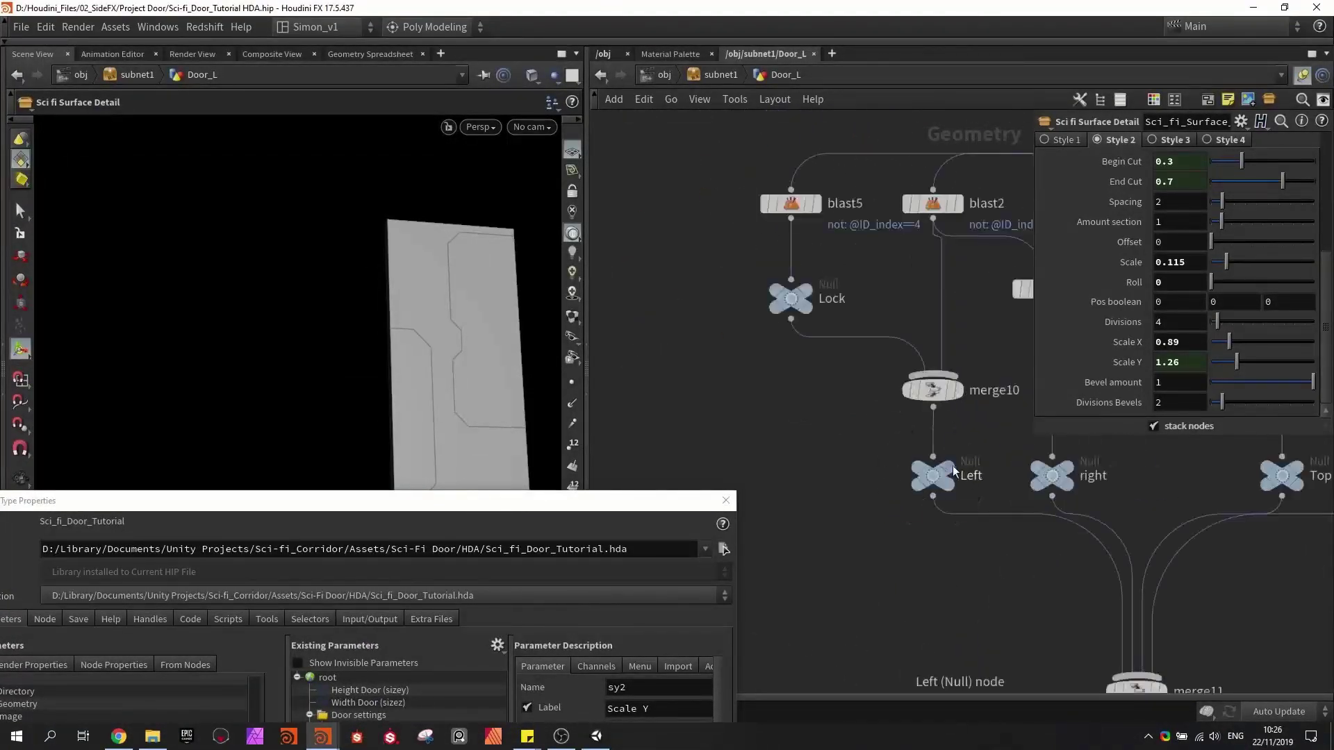
{"action": "left_click", "coordinate": [664, 76]}
{"action": "left_click_drag", "start_coordinate": [417, 202], "coordinate": [389, 236], "text": "alt"}
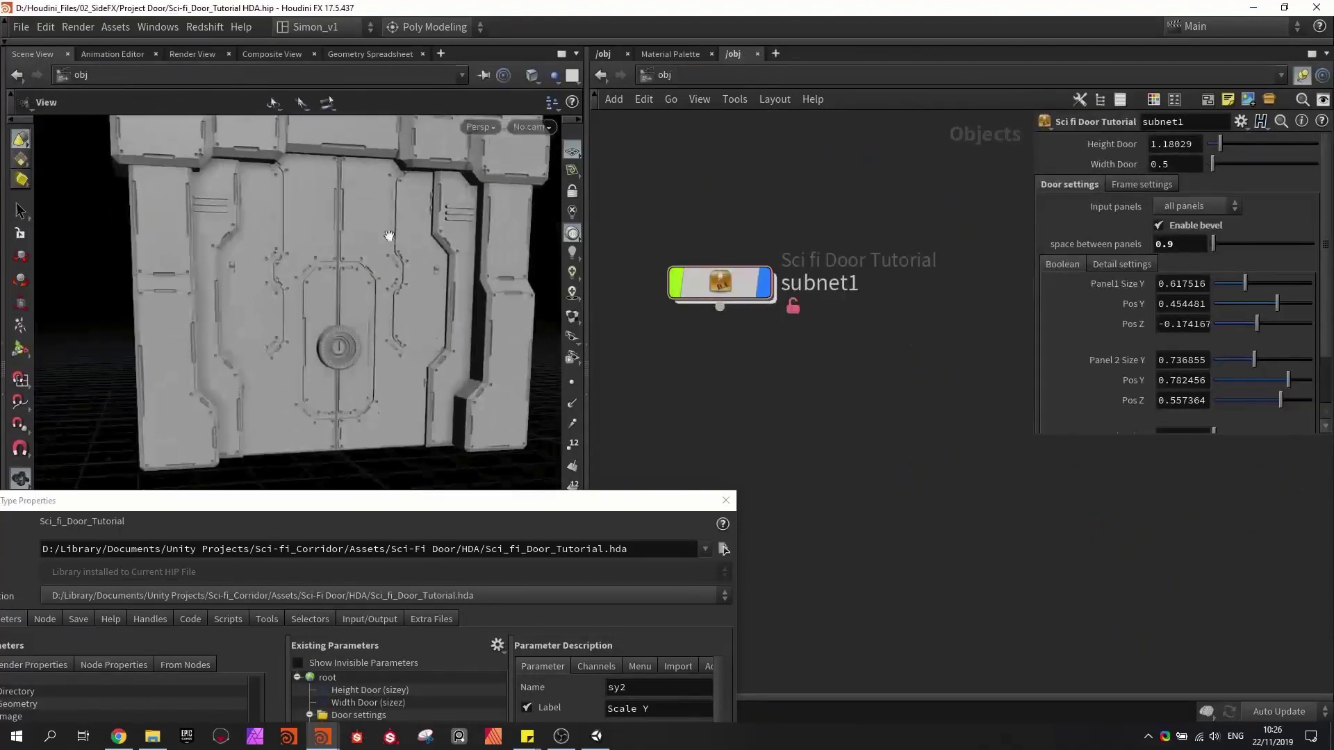
{"action": "left_click", "coordinate": [724, 287]}
{"action": "left_click", "coordinate": [1110, 264]}
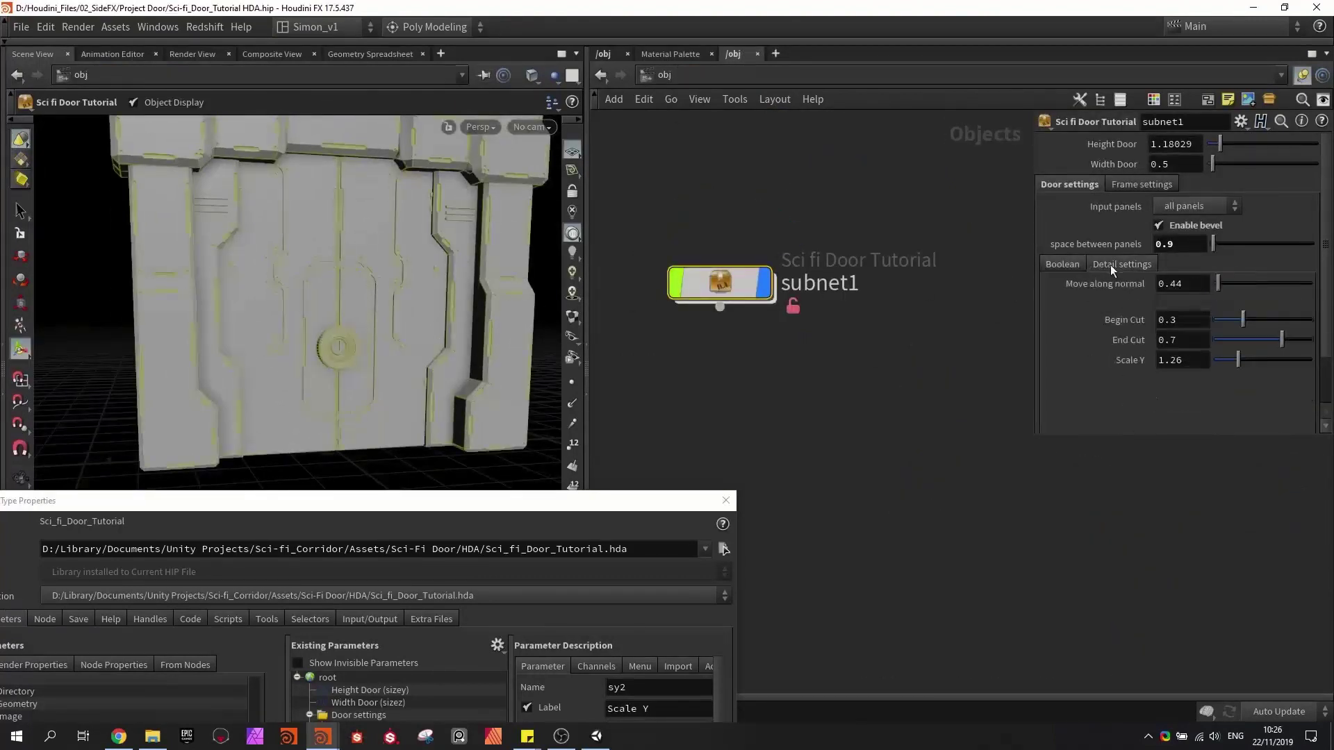
- Set the door details' Move along normal to about 1.07
{"action": "left_click_drag", "start_coordinate": [435, 295], "coordinate": [338, 334], "text": "alt"}
{"action": "scroll", "coordinate": [270, 289], "scroll_direction": "up", "scroll_amount": 3}
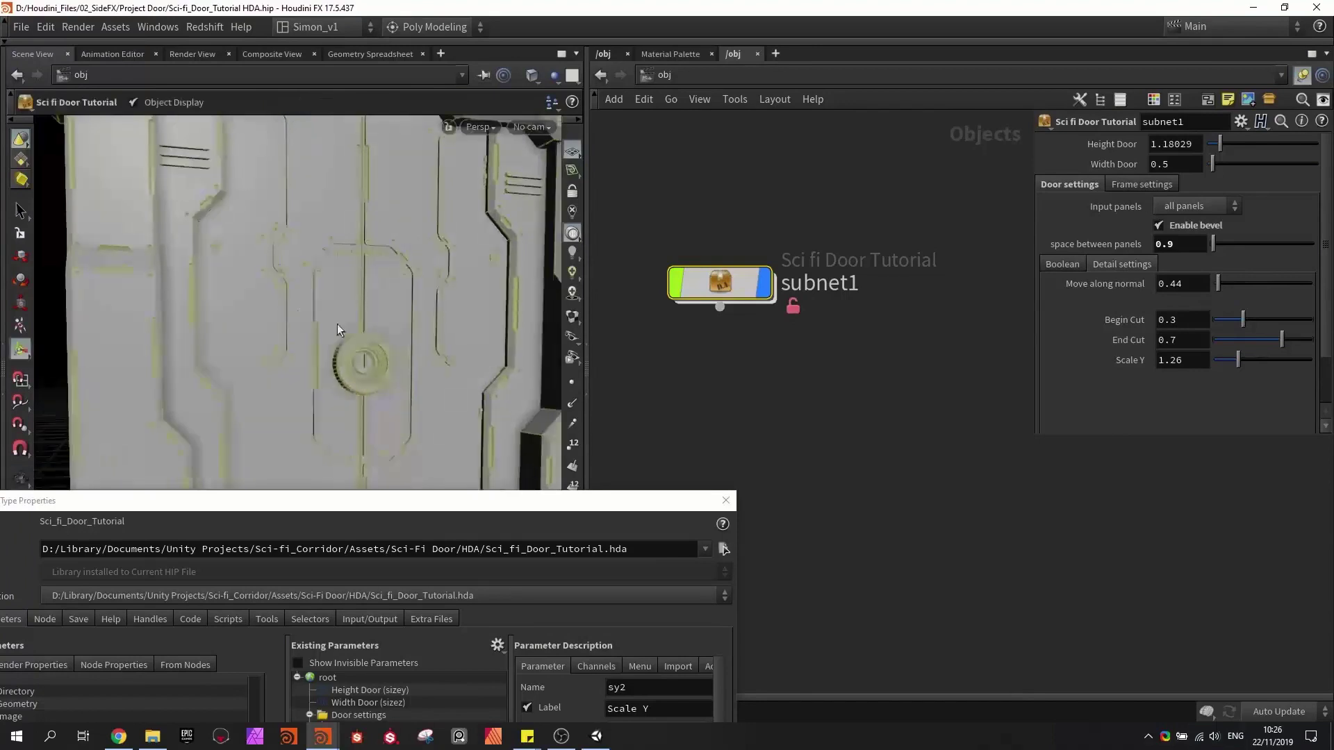
{"action": "left_click", "coordinate": [903, 327]}
{"action": "left_click_drag", "start_coordinate": [1220, 285], "coordinate": [1224, 283]}
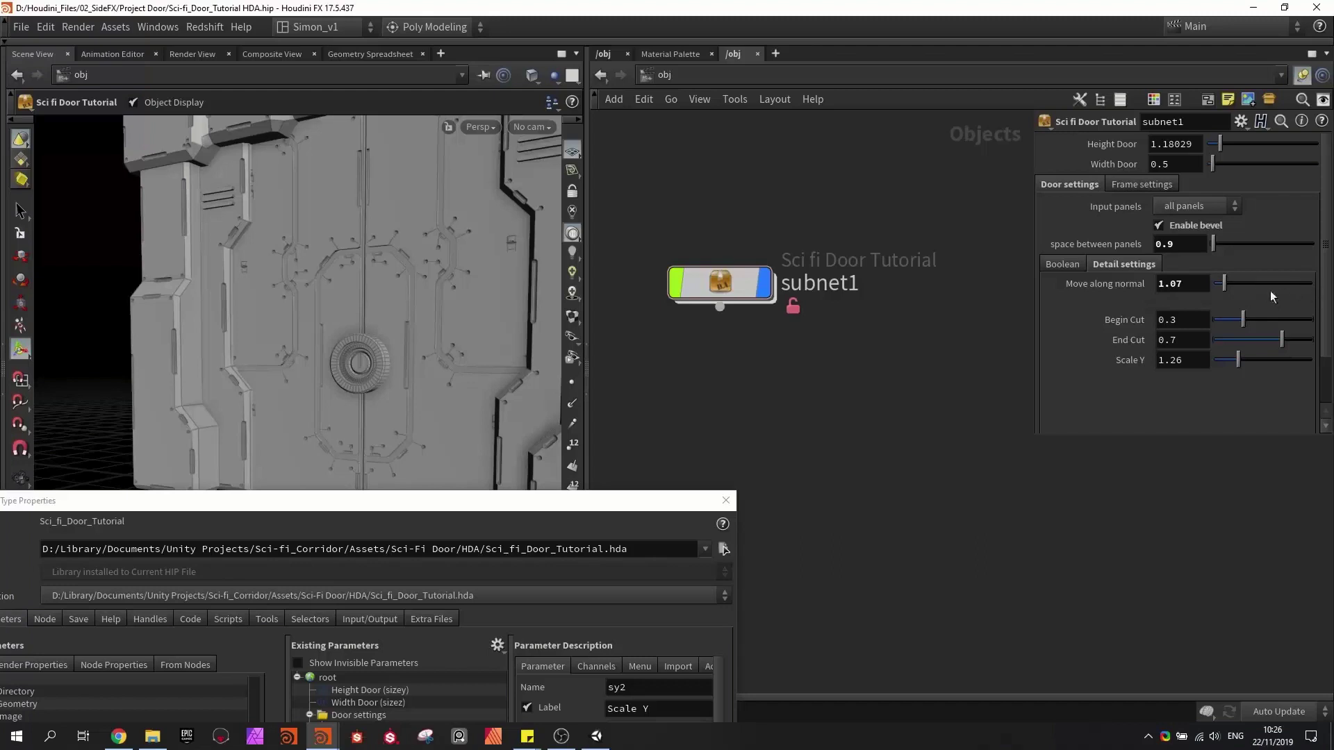
- Set Begin Cut to about 0.343 and End Cut to about 0.943, and inspect the cuts around the lock
{"action": "scroll", "coordinate": [336, 318], "scroll_direction": "up", "scroll_amount": 5}
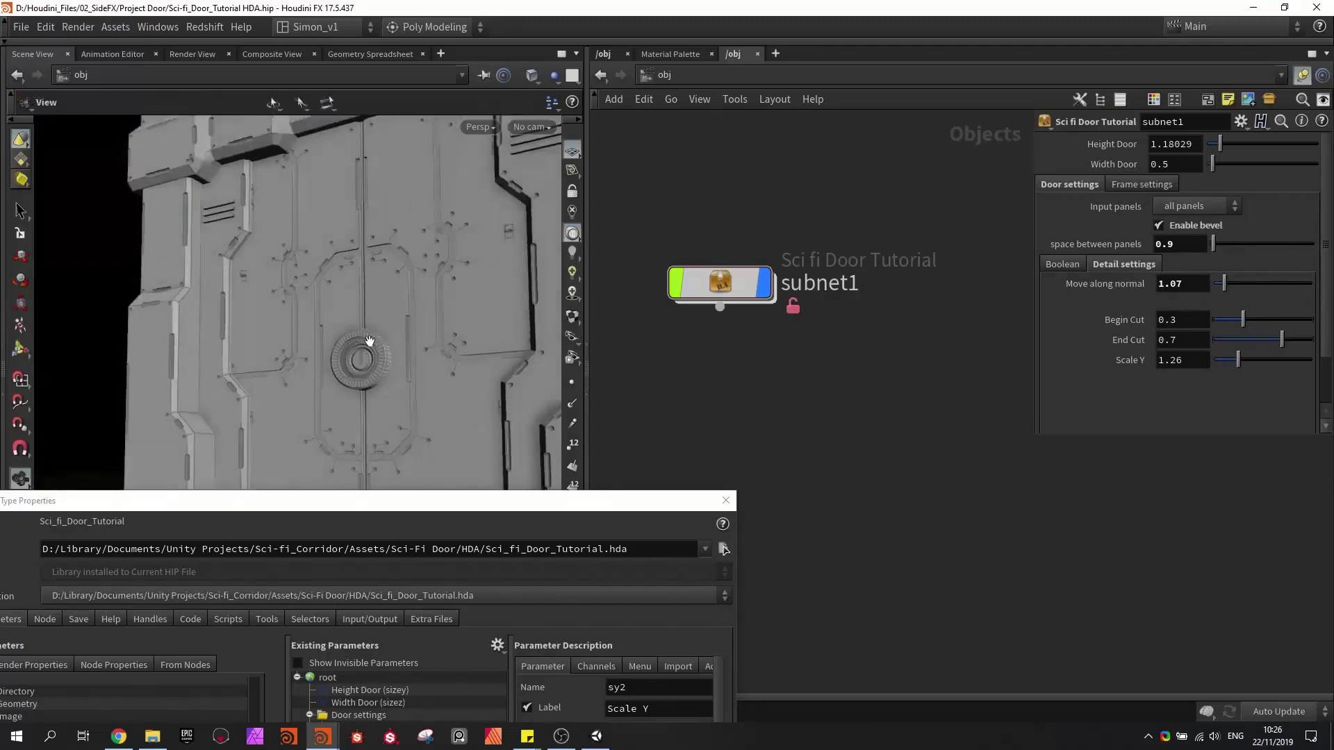
{"action": "left_click_drag", "start_coordinate": [1243, 320], "coordinate": [1310, 335]}
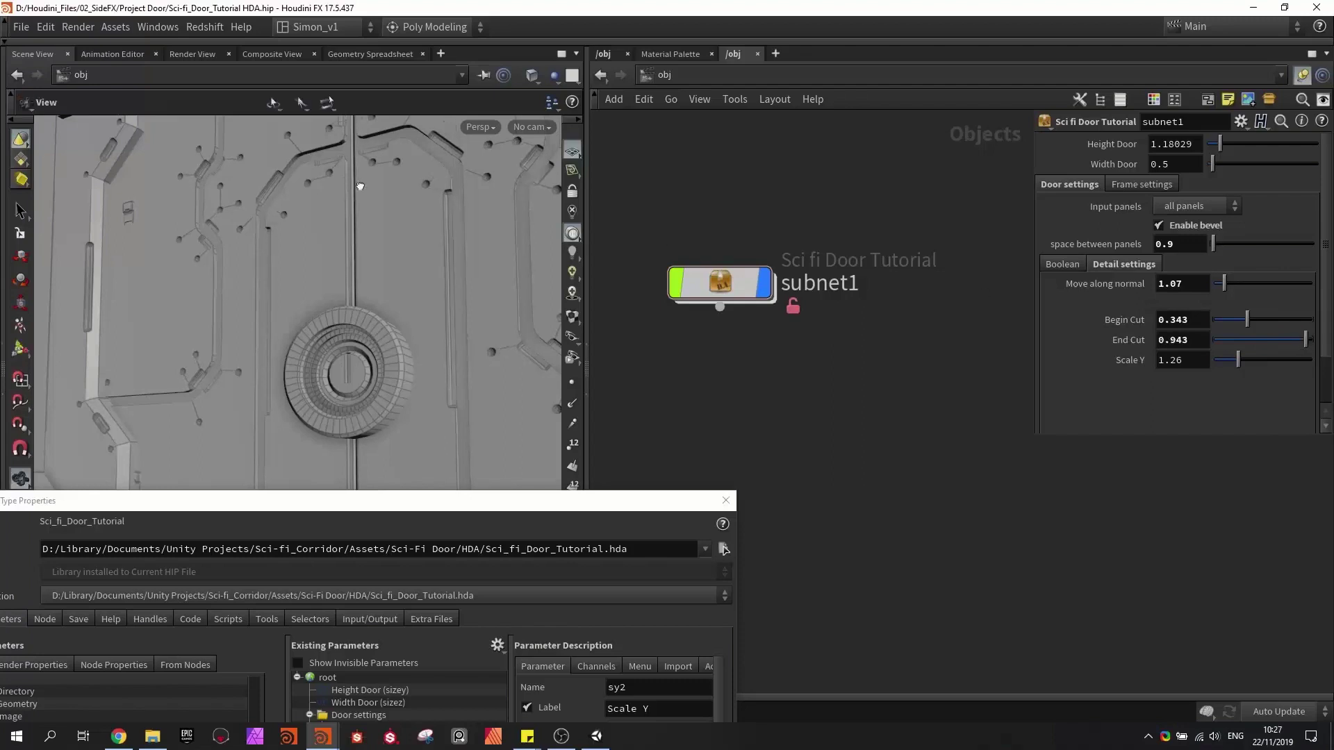
{"action": "left_click_drag", "start_coordinate": [360, 184], "coordinate": [416, 202], "text": "alt"}
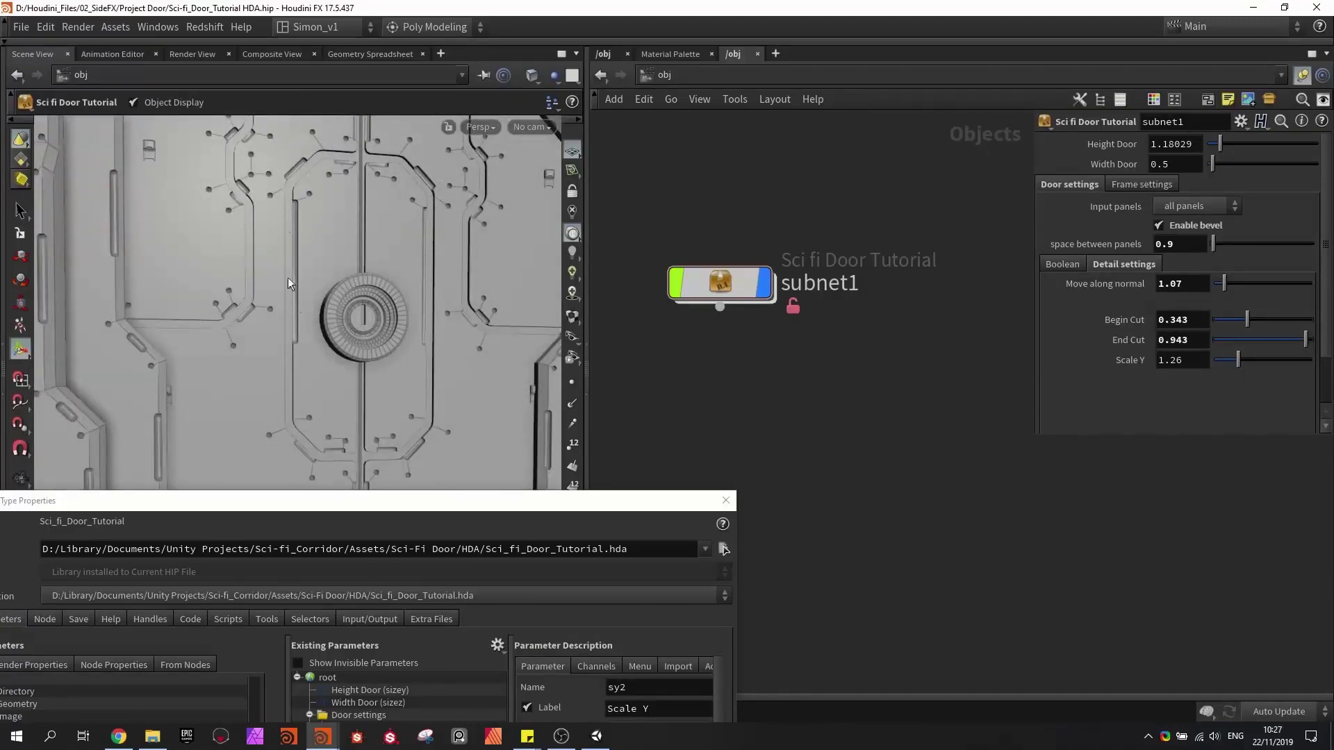
{"action": "mouse_move", "coordinate": [288, 277]}
{"action": "left_mouse_down", "text": "alt"}
{"action": "mouse_move", "coordinate": [268, 274]}
{"action": "mouse_move", "coordinate": [302, 275]}
{"action": "mouse_move", "coordinate": [281, 272]}
{"action": "left_mouse_up", "text": "alt"}
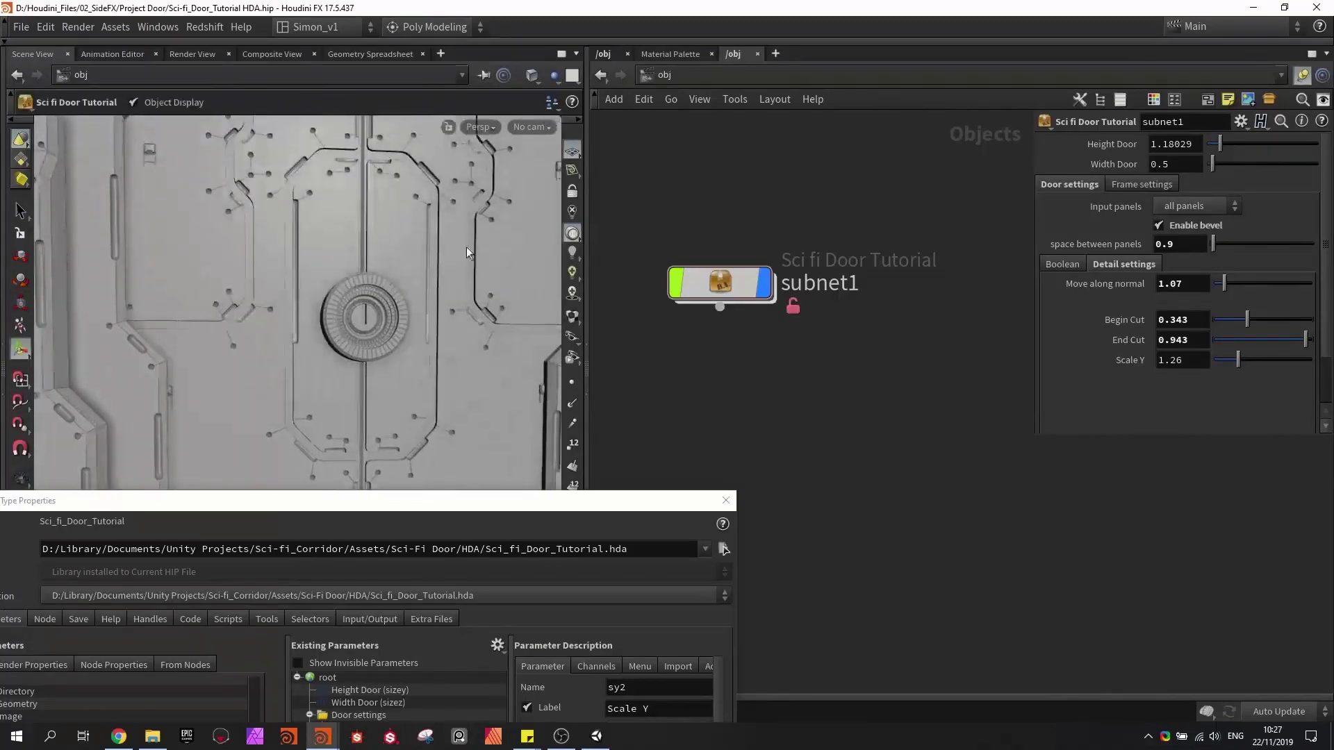
- Increase the detail Scale Y to about 3.75 and inspect the door surface
{"action": "left_click_drag", "start_coordinate": [1237, 361], "coordinate": [1241, 361]}
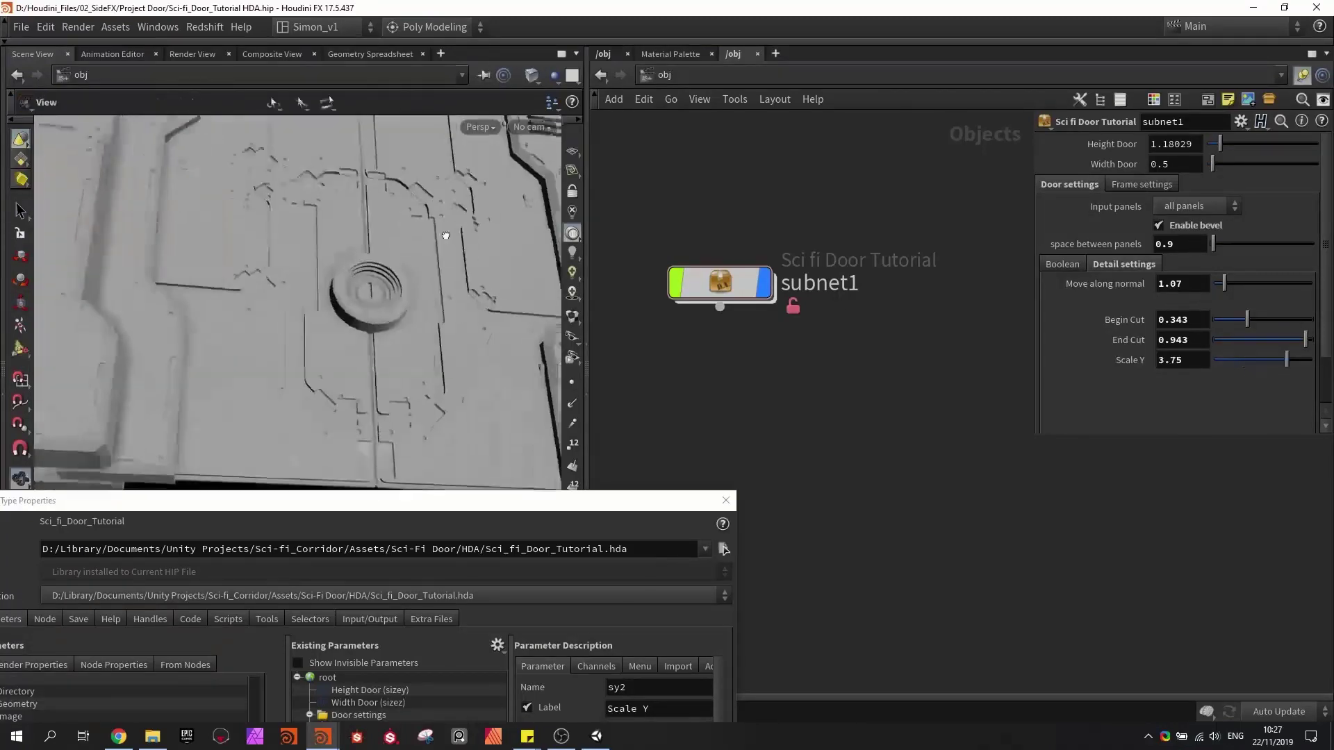
{"action": "left_click", "coordinate": [392, 221]}
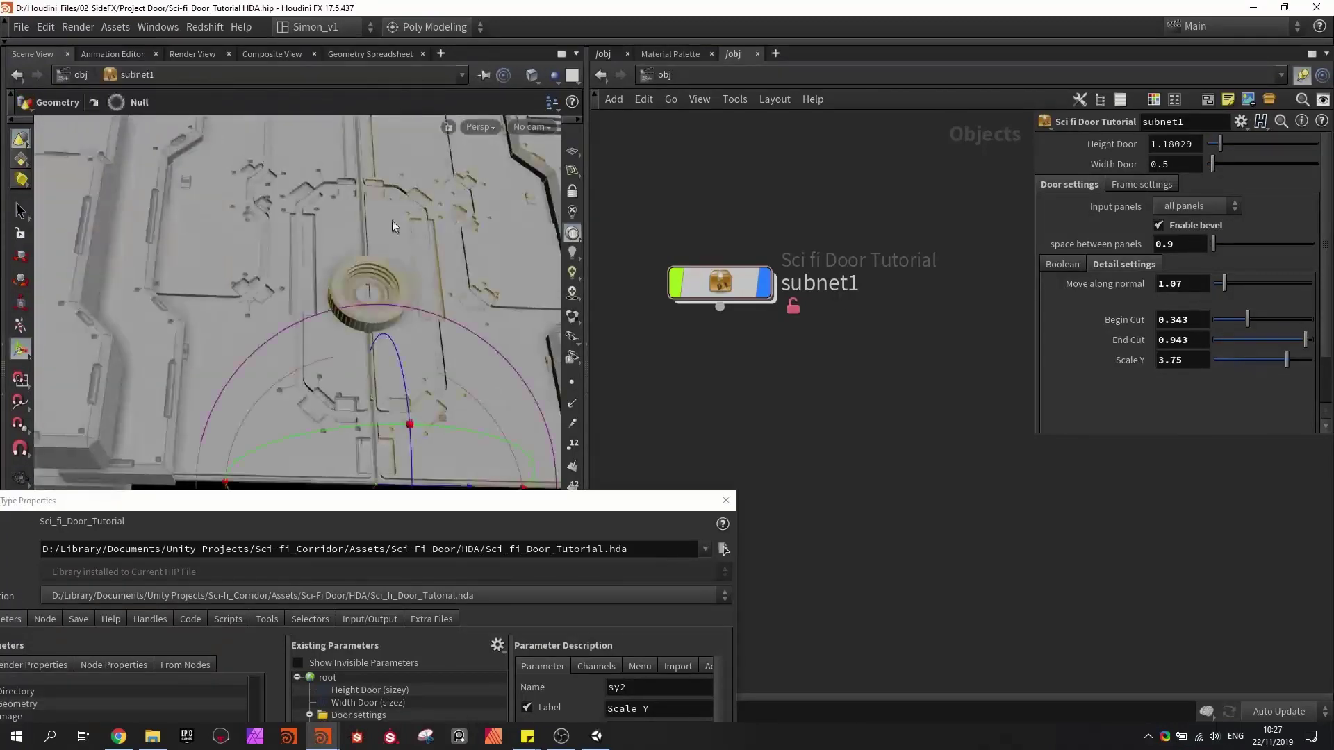
{"action": "left_click_drag", "start_coordinate": [409, 228], "coordinate": [396, 253], "text": "alt"}
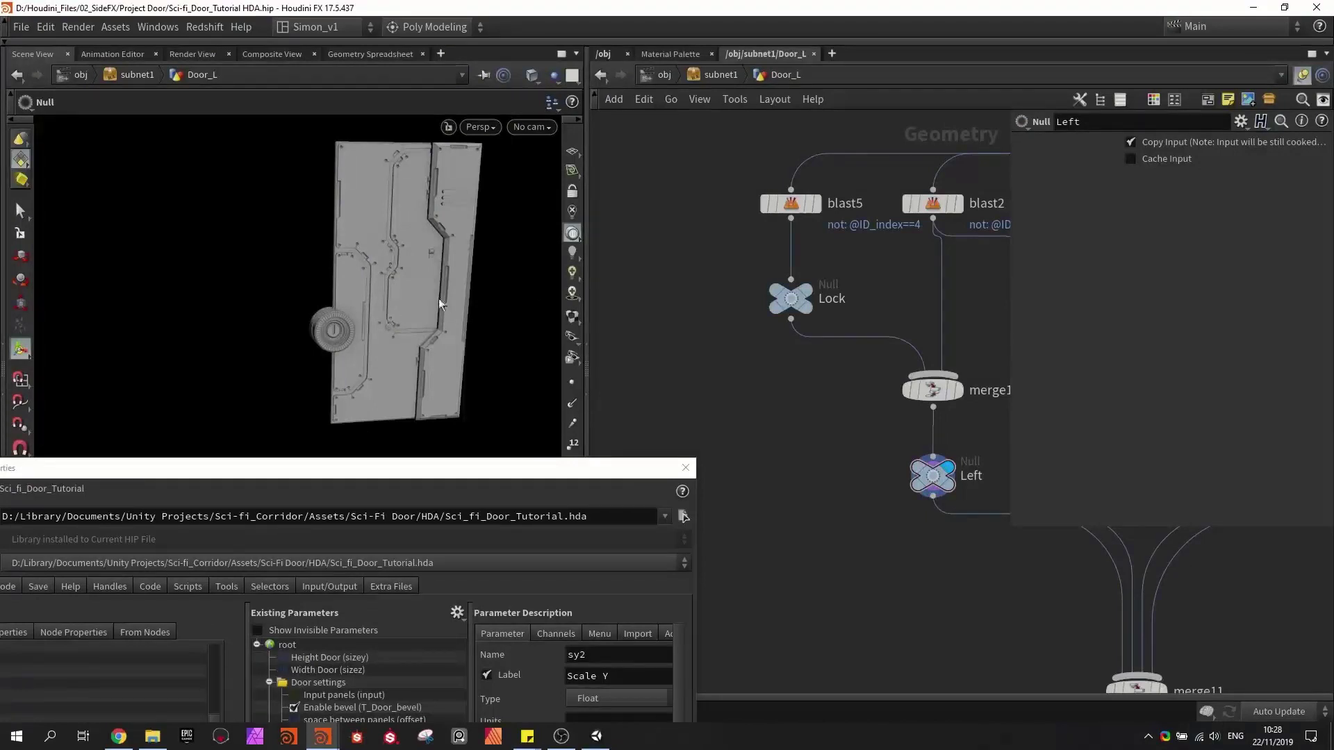
- Select the cutter boxes in the Door_L network together with their bevel, Boolean and merge nodes
{"action": "middle_click_drag", "start_coordinate": [713, 278], "coordinate": [708, 426]}
{"action": "scroll", "coordinate": [709, 426], "scroll_direction": "down", "scroll_amount": 5}
{"action": "middle_click_drag", "start_coordinate": [702, 301], "coordinate": [738, 612]}
{"action": "scroll", "coordinate": [794, 259], "scroll_direction": "up", "scroll_amount": 1}
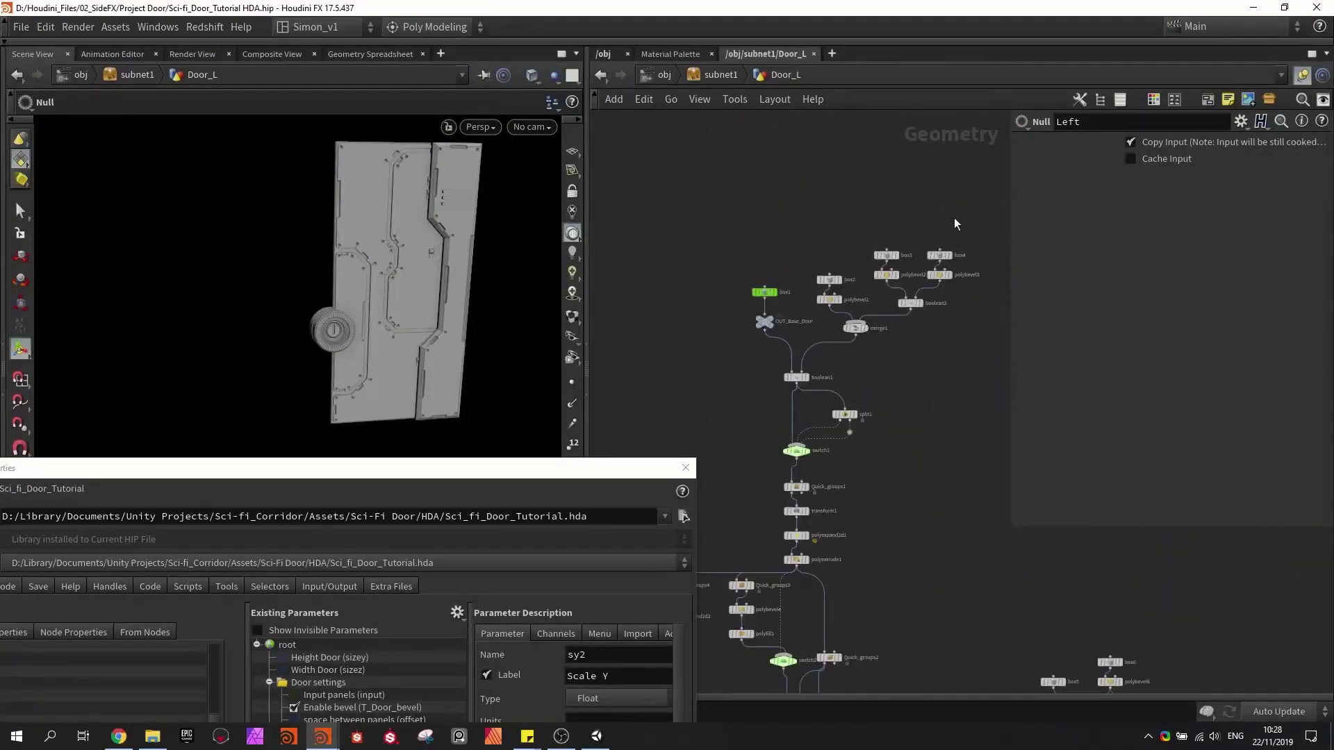
{"action": "left_click_drag", "start_coordinate": [954, 224], "coordinate": [808, 329]}
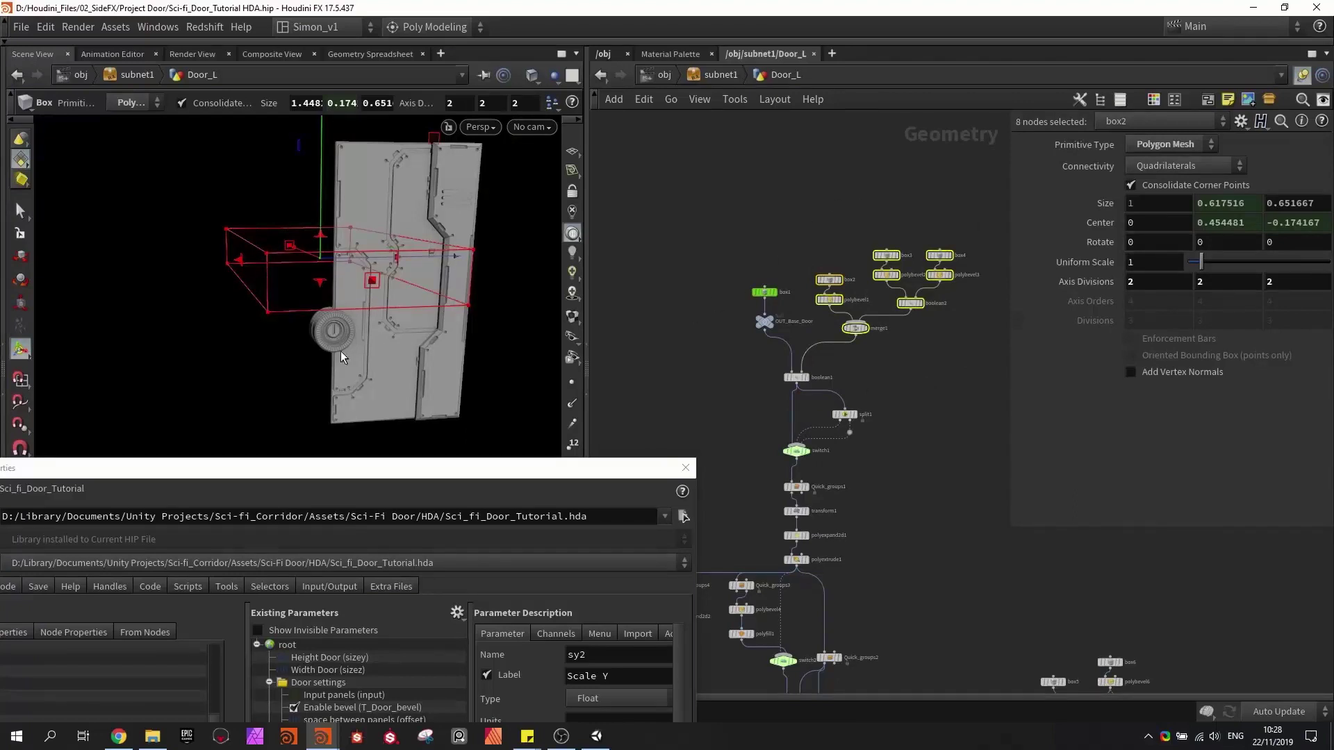
- Add a Null node beside boolean1 and feed it from the output of merge1, which combines the cutter shapes
{"action": "left_click", "coordinate": [942, 404]}
{"action": "scroll", "coordinate": [942, 404], "scroll_direction": "up", "scroll_amount": 3}
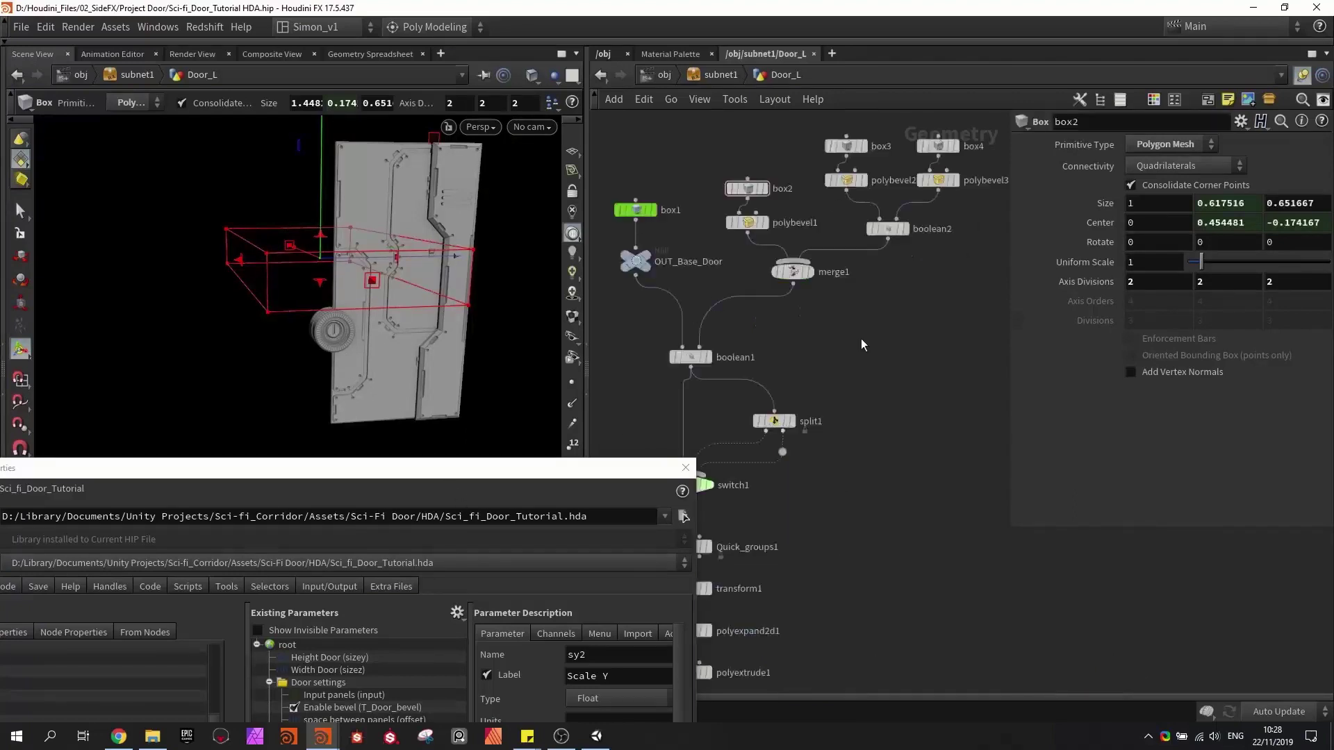
{"action": "key", "text": "Tab"}
{"action": "type", "text": "null"}
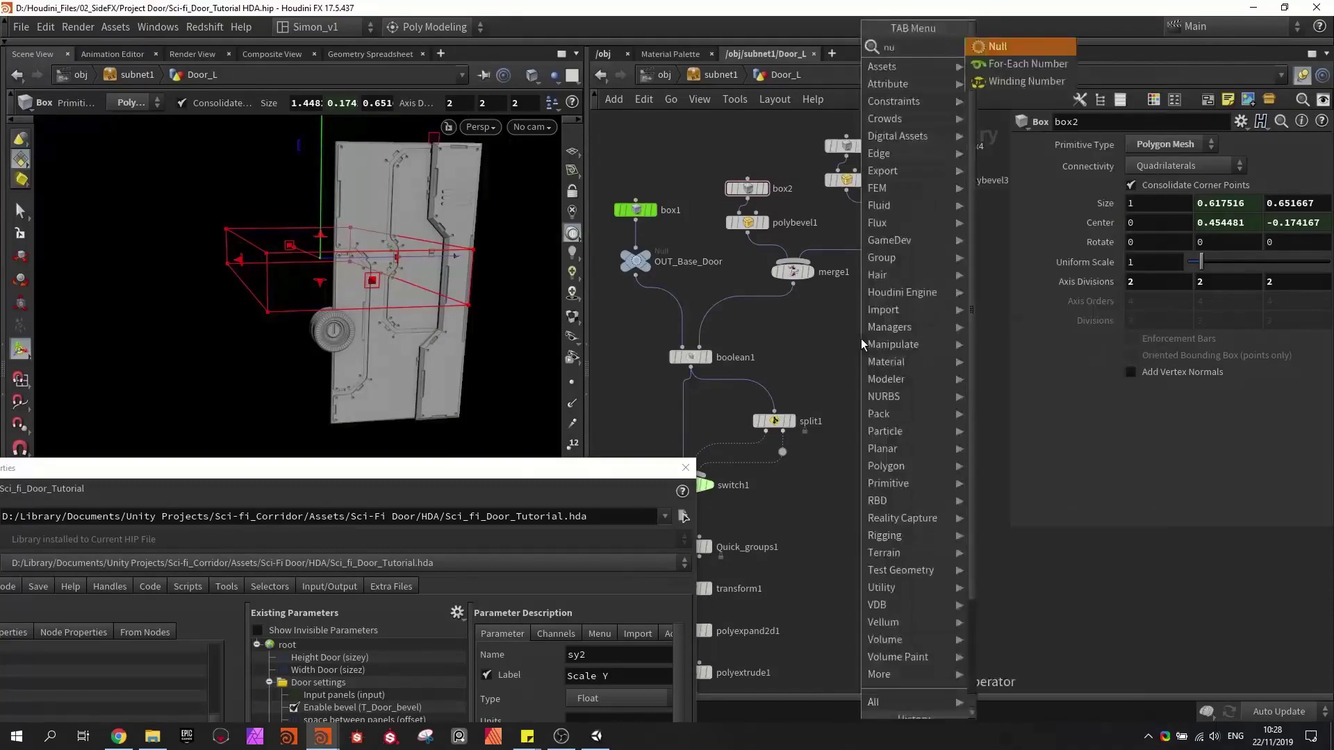
{"action": "key", "text": "Return"}
{"action": "left_click", "coordinate": [861, 341]}
{"action": "scroll", "coordinate": [799, 292], "scroll_direction": "up", "scroll_amount": 1}
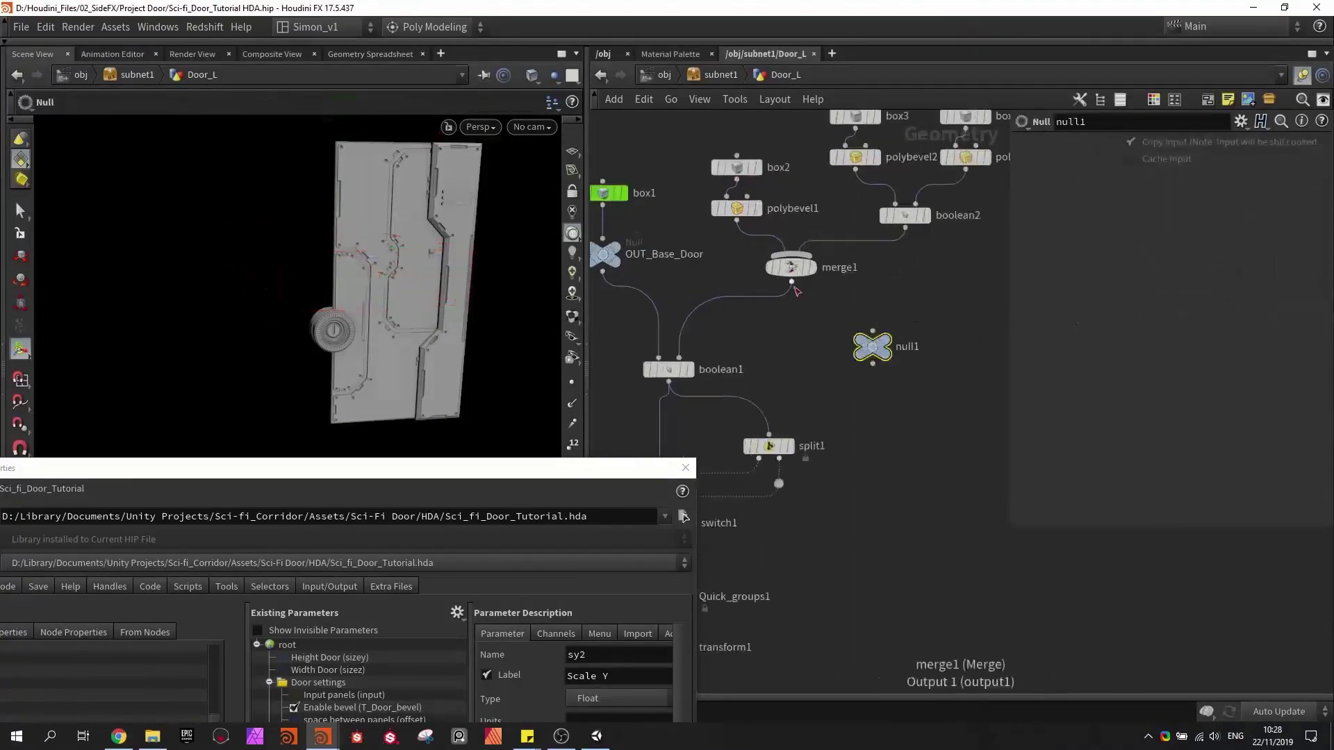
{"action": "left_click_drag", "start_coordinate": [792, 282], "coordinate": [876, 372]}
{"action": "scroll", "coordinate": [877, 372], "scroll_direction": "up", "scroll_amount": 3}
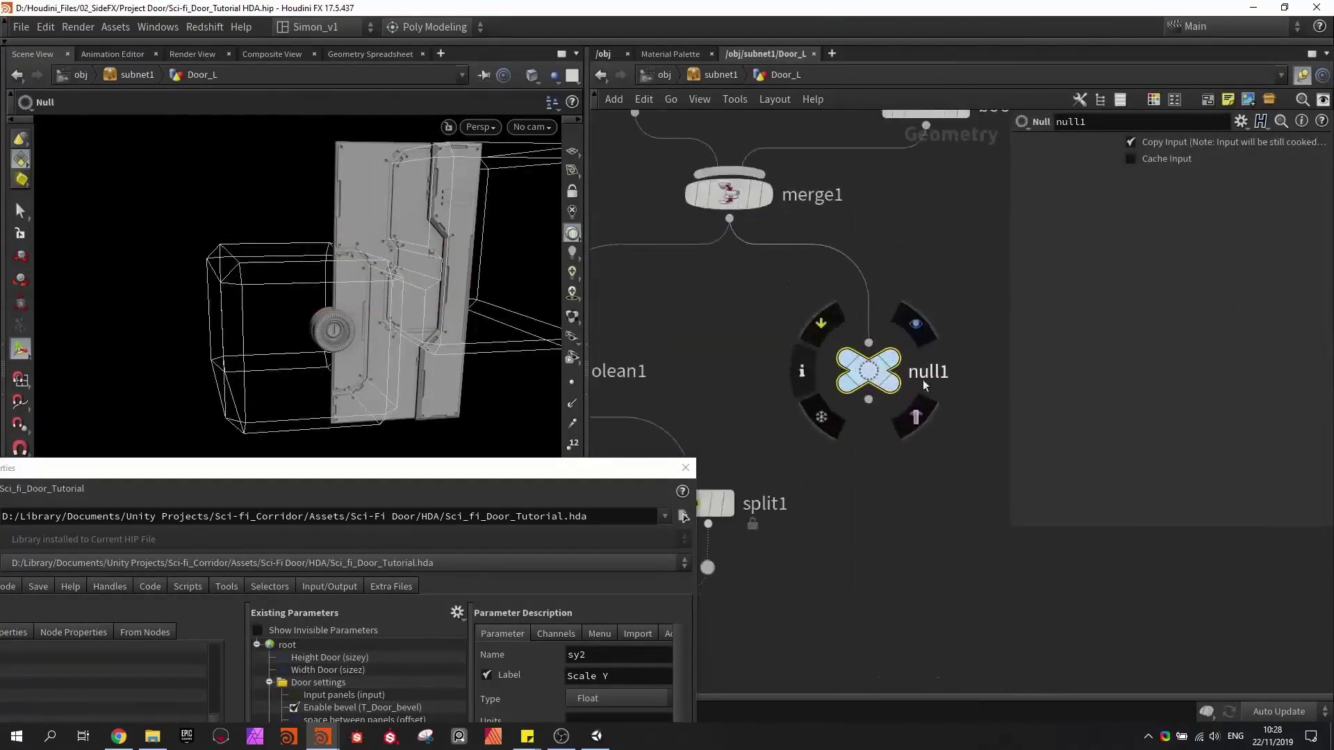
- Rename the new Null node as Guides
{"action": "double_click", "coordinate": [936, 372]}
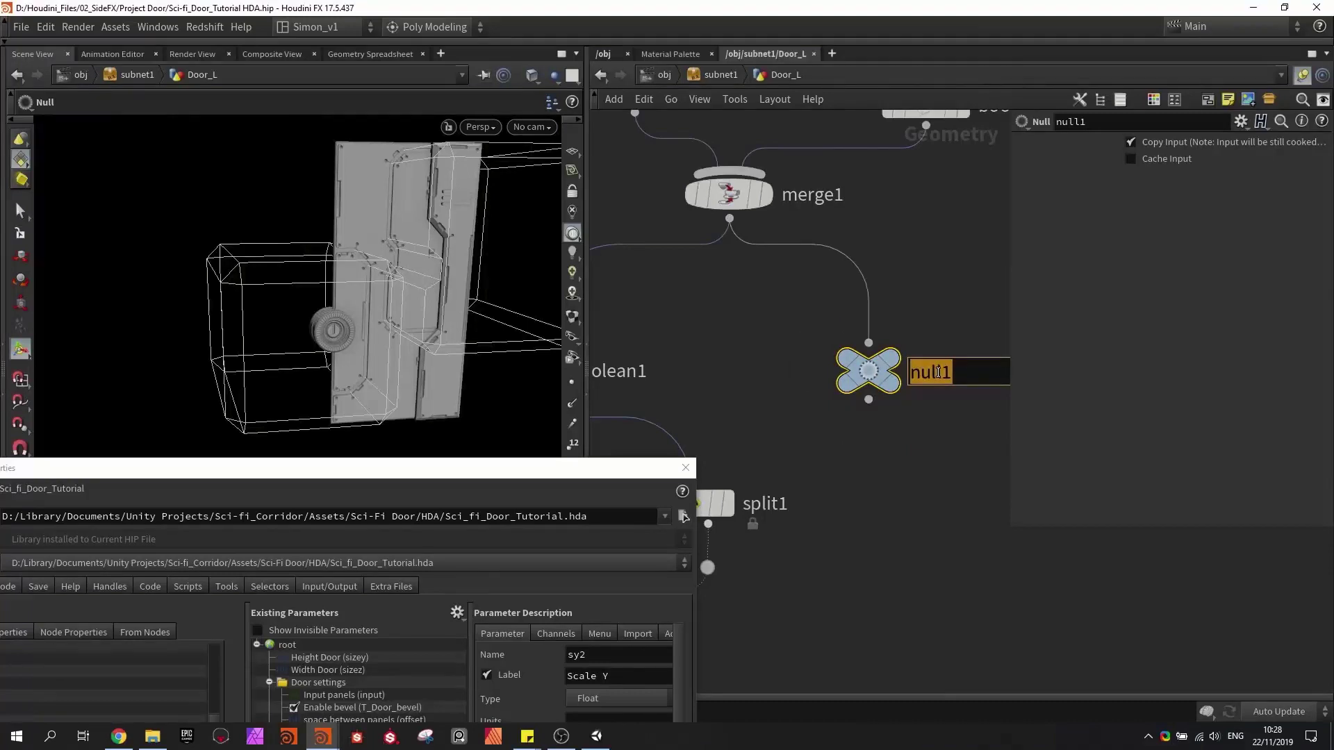
{"action": "type", "text": "Guides"}
{"action": "key", "text": "Return"}
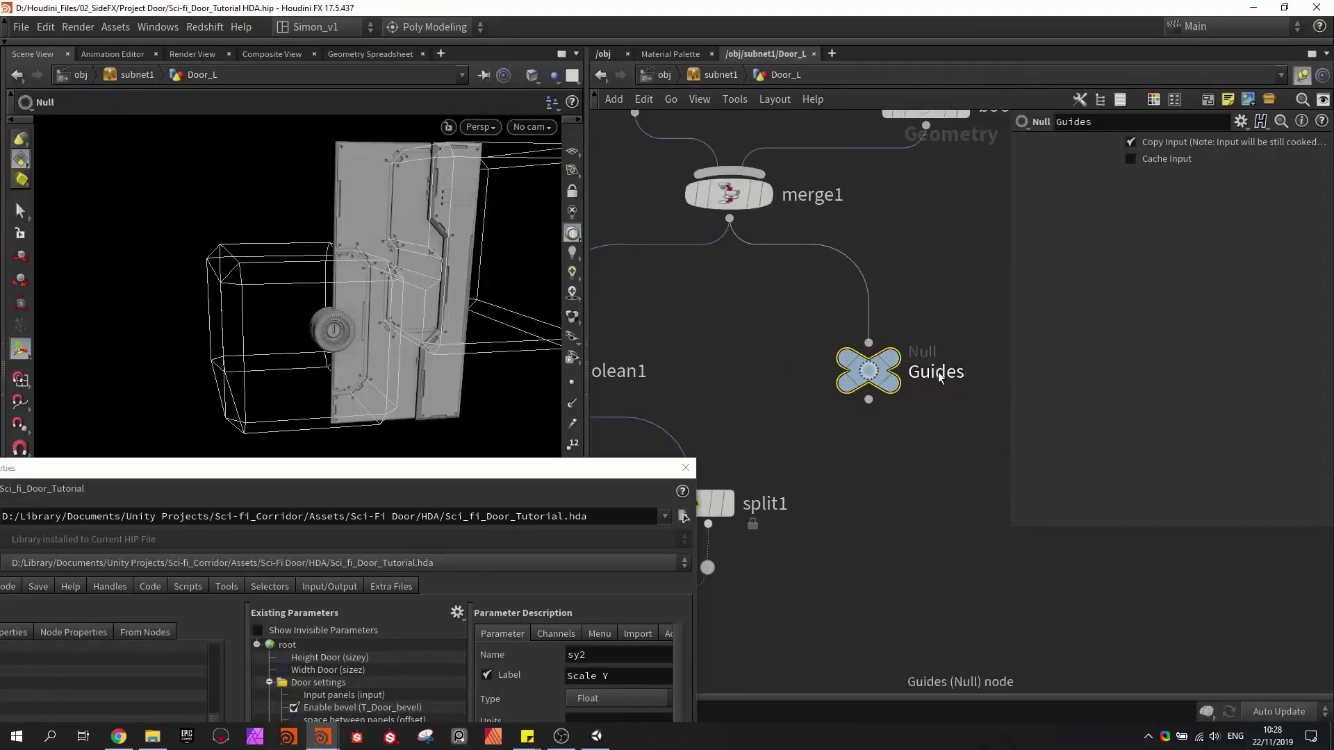
- Examine the Node settings of the Sci_fi_Door_Tutorial asset, including its Guide Geometry option
{"action": "scroll", "coordinate": [868, 375], "scroll_direction": "down", "scroll_amount": 1}
{"action": "middle_click_drag", "start_coordinate": [860, 460], "coordinate": [865, 330]}
{"action": "scroll", "coordinate": [865, 330], "scroll_direction": "down", "scroll_amount": 2}
{"action": "middle_click_drag", "start_coordinate": [868, 429], "coordinate": [871, 359]}
{"action": "scroll", "coordinate": [870, 360], "scroll_direction": "down", "scroll_amount": 1}
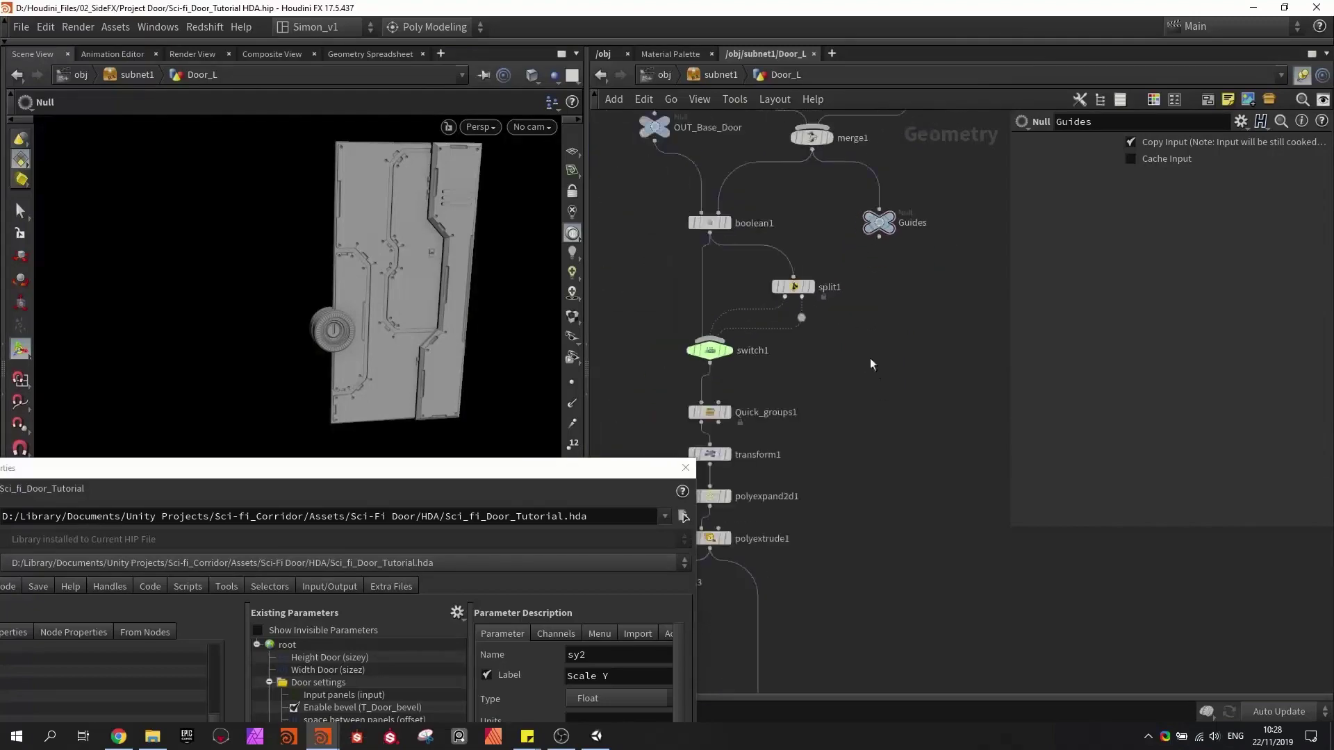
{"action": "left_click_drag", "start_coordinate": [521, 472], "coordinate": [739, 329]}
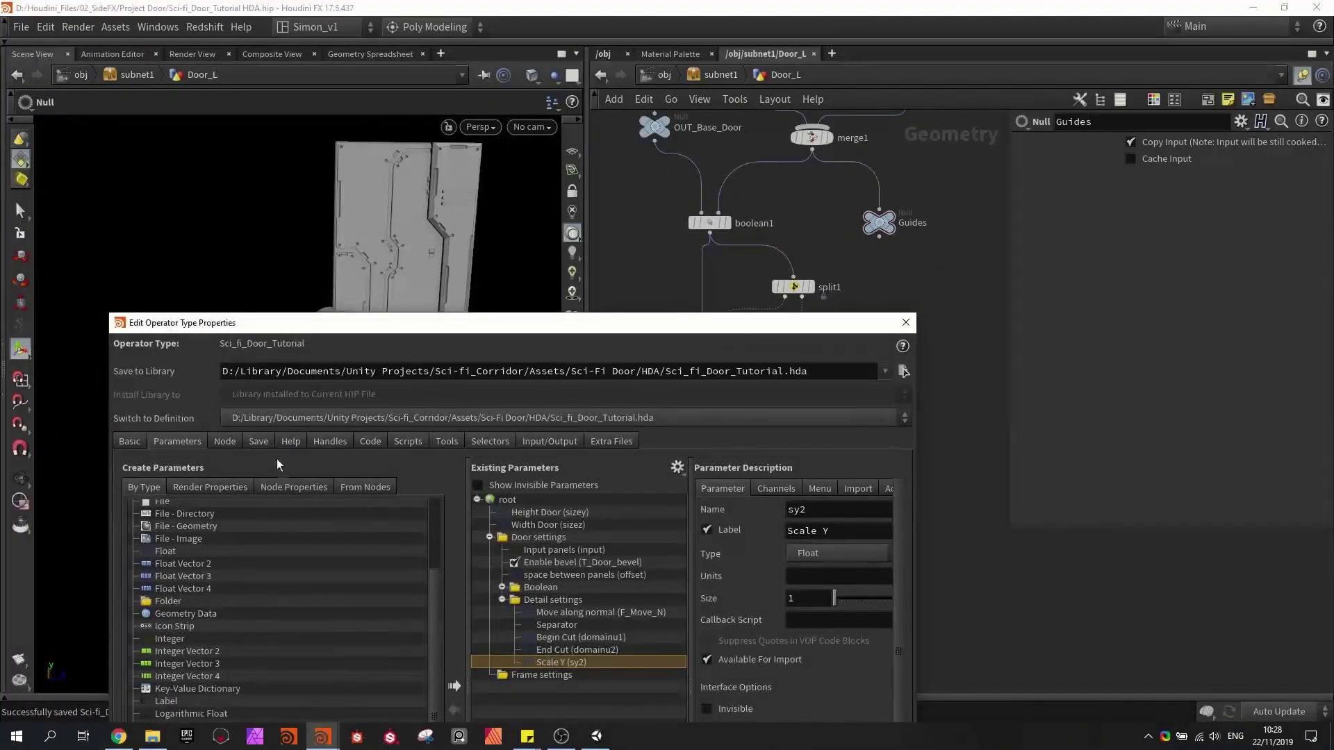
{"action": "left_click", "coordinate": [224, 443]}
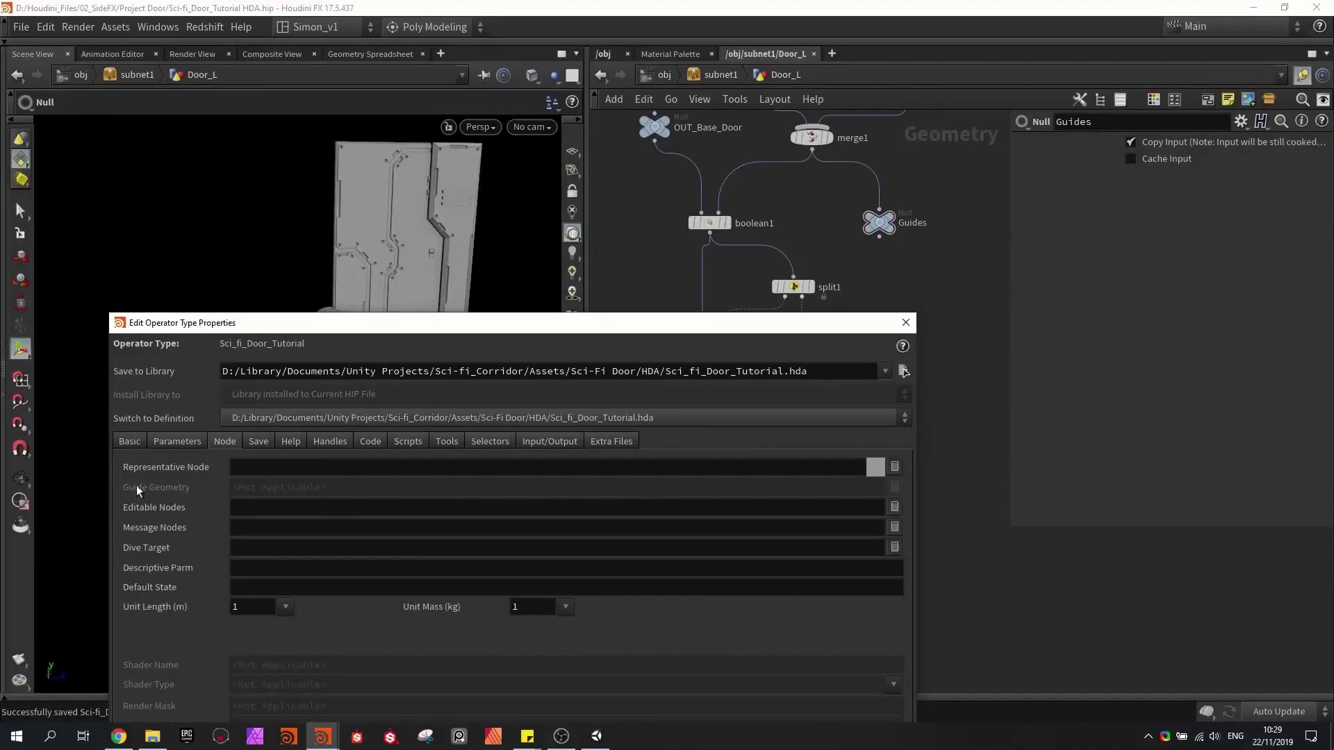
{"action": "left_click_drag", "start_coordinate": [275, 326], "coordinate": [92, 463]}
- Add an Object Merge node near the Lock null and final door merge at the end of the Door_L network
{"action": "middle_click_drag", "start_coordinate": [887, 374], "coordinate": [915, 247]}
{"action": "scroll", "coordinate": [915, 247], "scroll_direction": "down", "scroll_amount": 3}
{"action": "middle_click_drag", "start_coordinate": [944, 434], "coordinate": [938, 292]}
{"action": "scroll", "coordinate": [938, 292], "scroll_direction": "down", "scroll_amount": 5}
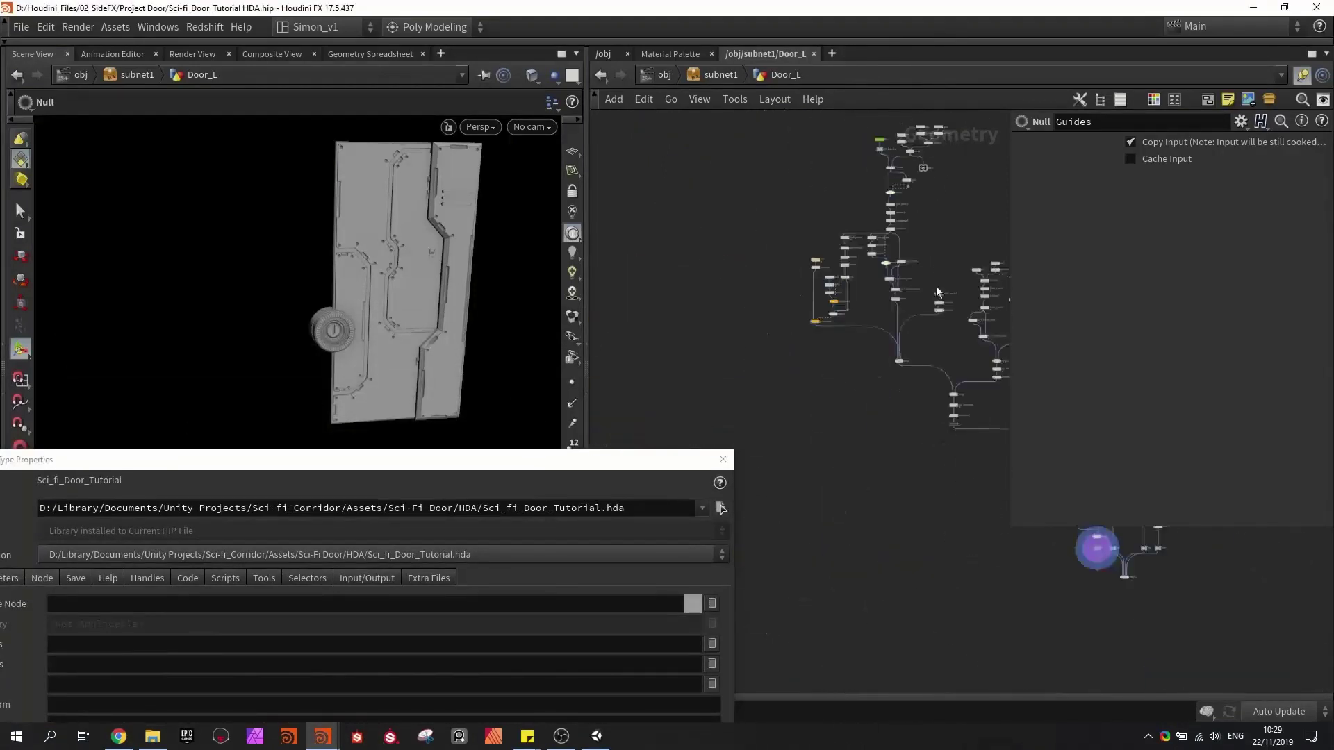
{"action": "middle_click_drag", "start_coordinate": [1015, 552], "coordinate": [867, 497]}
{"action": "scroll", "coordinate": [867, 498], "scroll_direction": "up", "scroll_amount": 8}
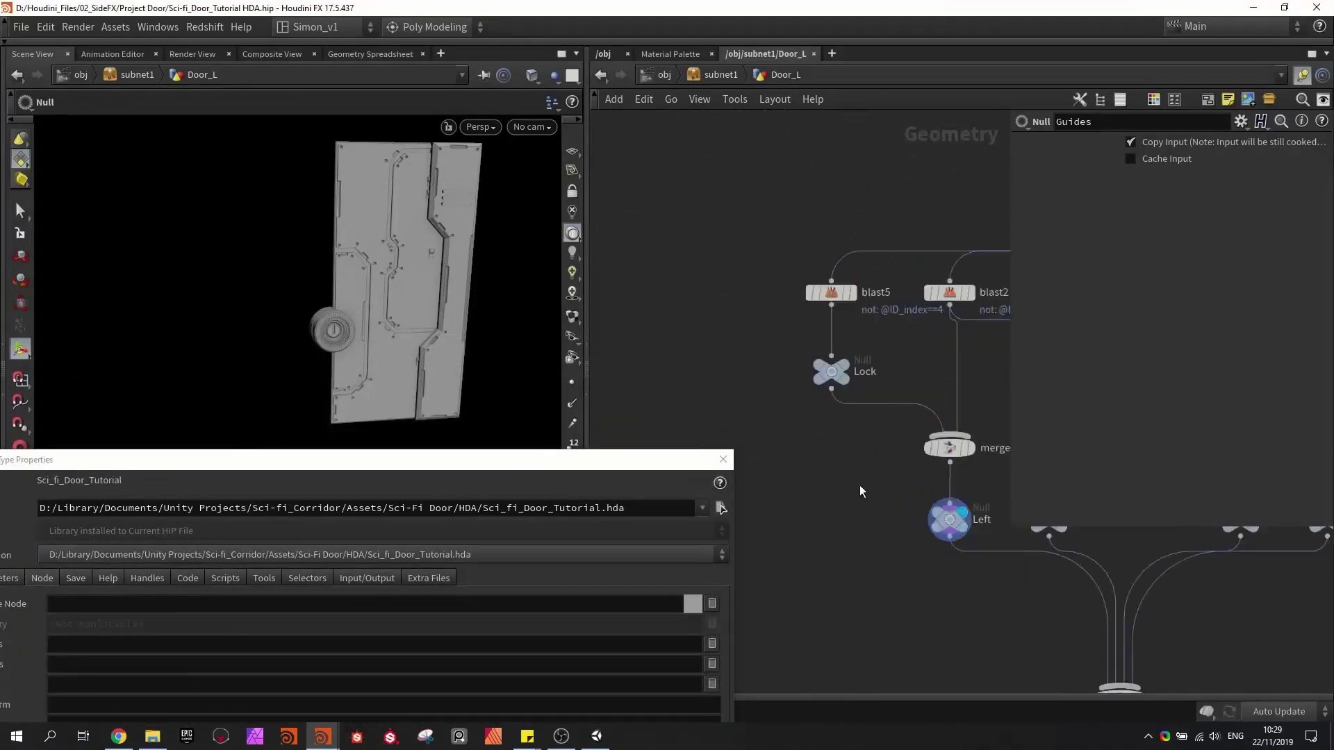
{"action": "key", "text": "Tab"}
{"action": "type", "text": "obj"}
{"action": "key", "text": "Return"}
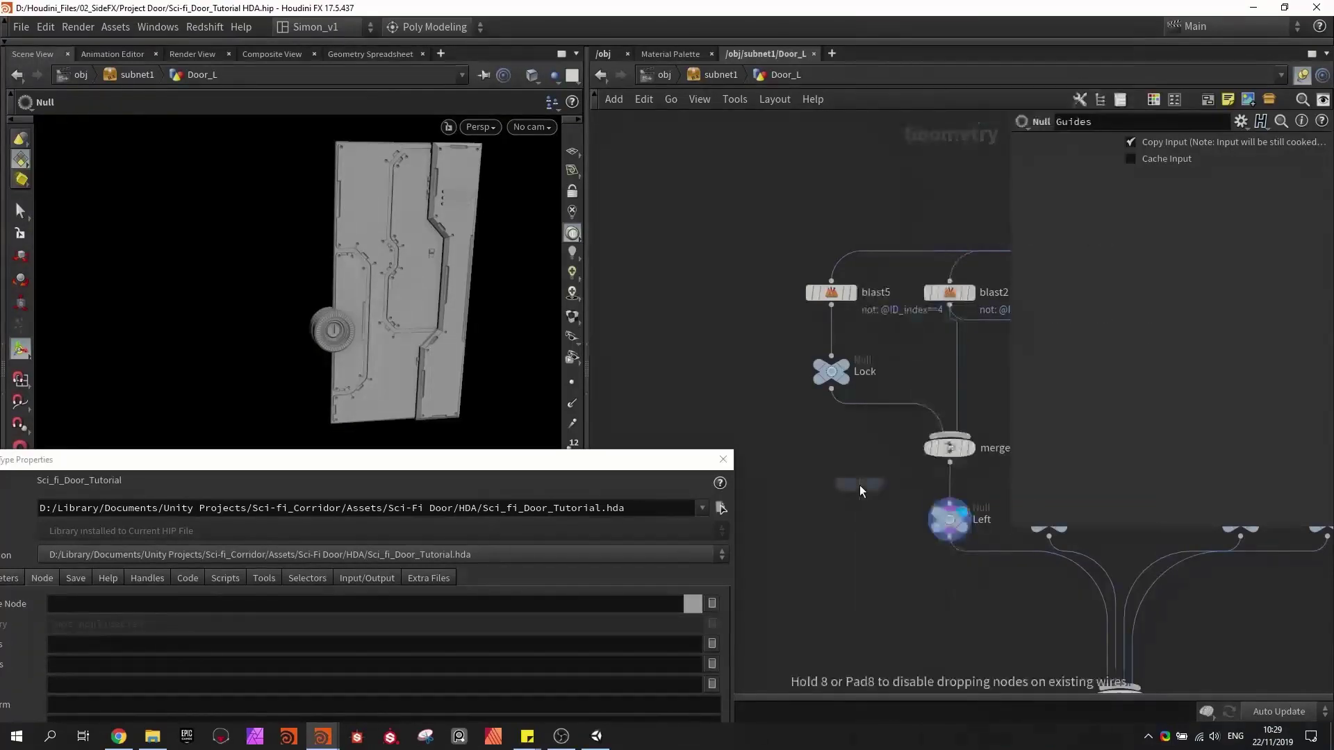
{"action": "left_click", "coordinate": [783, 450]}
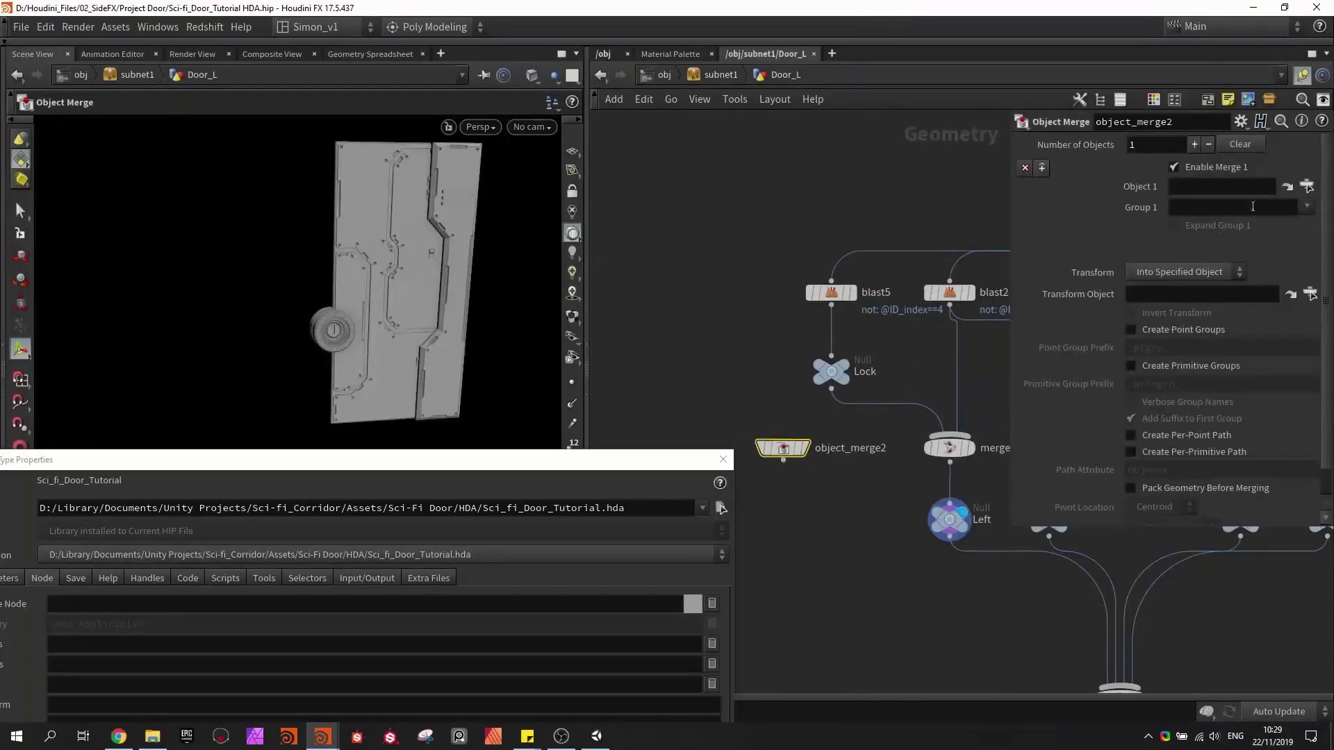
- Set Object 1 of the new Object Merge to the Door_L Guides null and connect the node to merge10
{"action": "left_click", "coordinate": [1306, 187]}
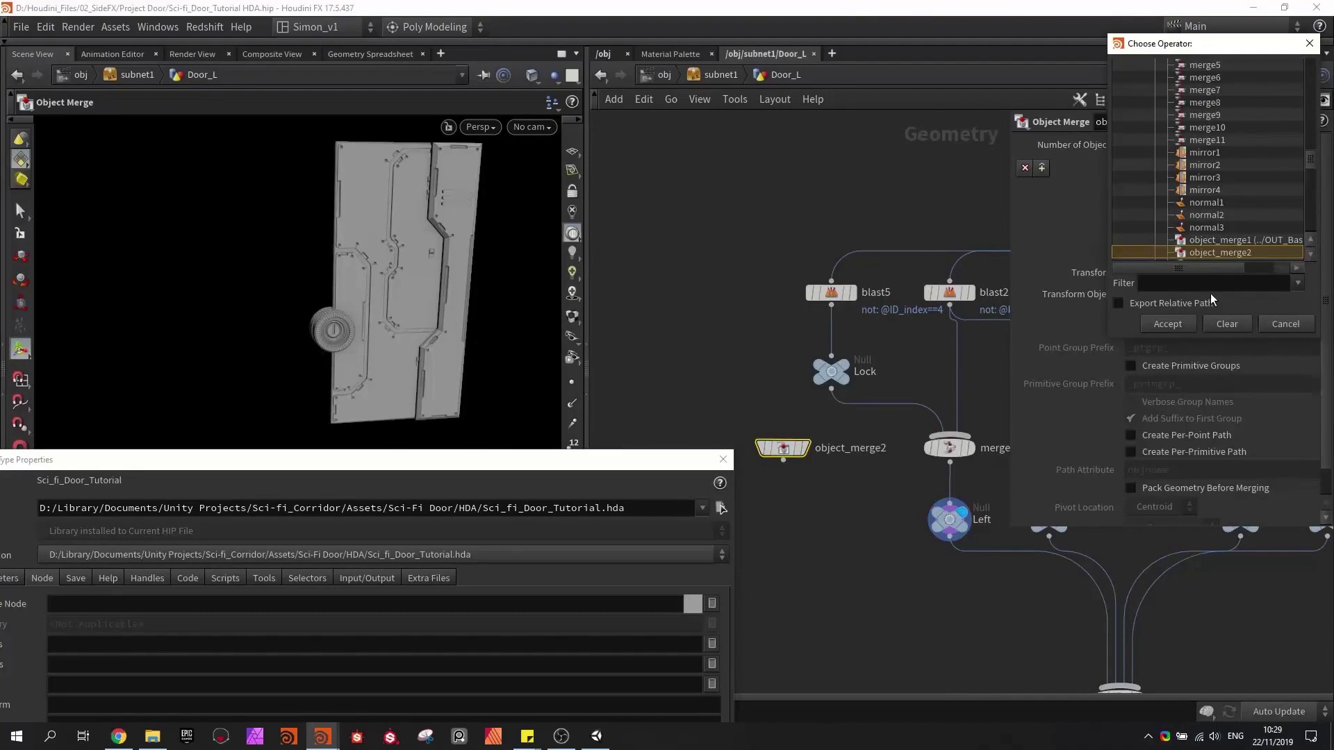
{"action": "left_click", "coordinate": [1158, 327]}
{"action": "left_click_drag", "start_coordinate": [792, 428], "coordinate": [711, 345]}
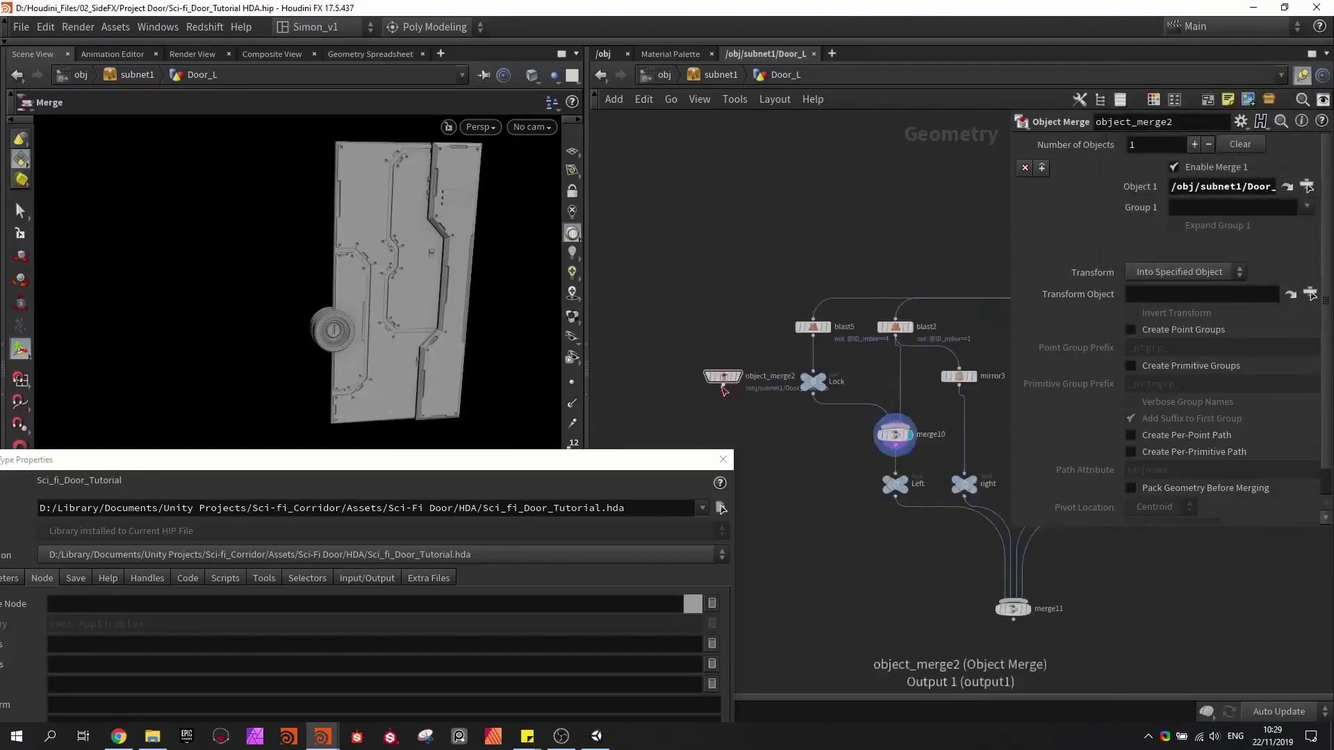
{"action": "left_click_drag", "start_coordinate": [723, 386], "coordinate": [896, 425]}
{"action": "left_click_drag", "start_coordinate": [389, 287], "coordinate": [452, 306], "text": "alt"}
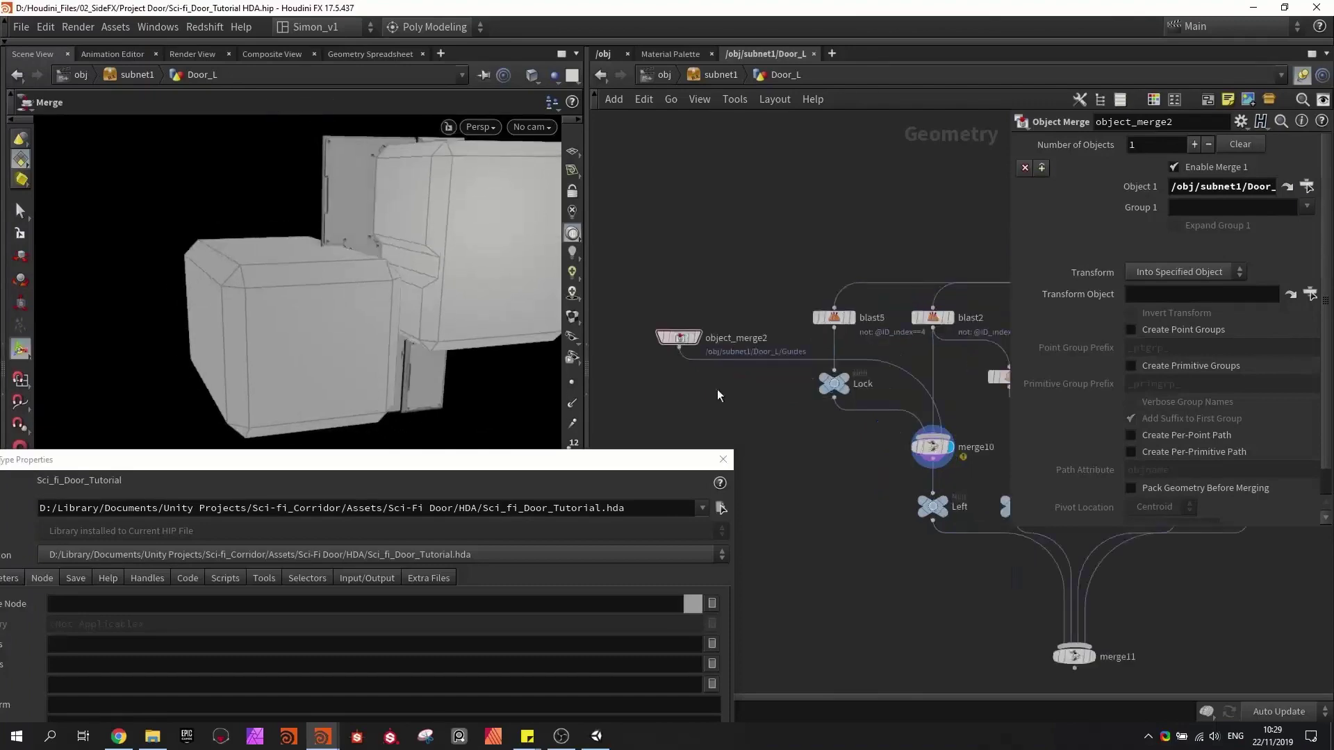
- Insert a GameDev Symmetrize node between object_merge2 and merge10 with Mirror Direction 0, 0, 1 to mirror the guides
{"action": "key", "text": "Tab"}
{"action": "type", "text": "s"}
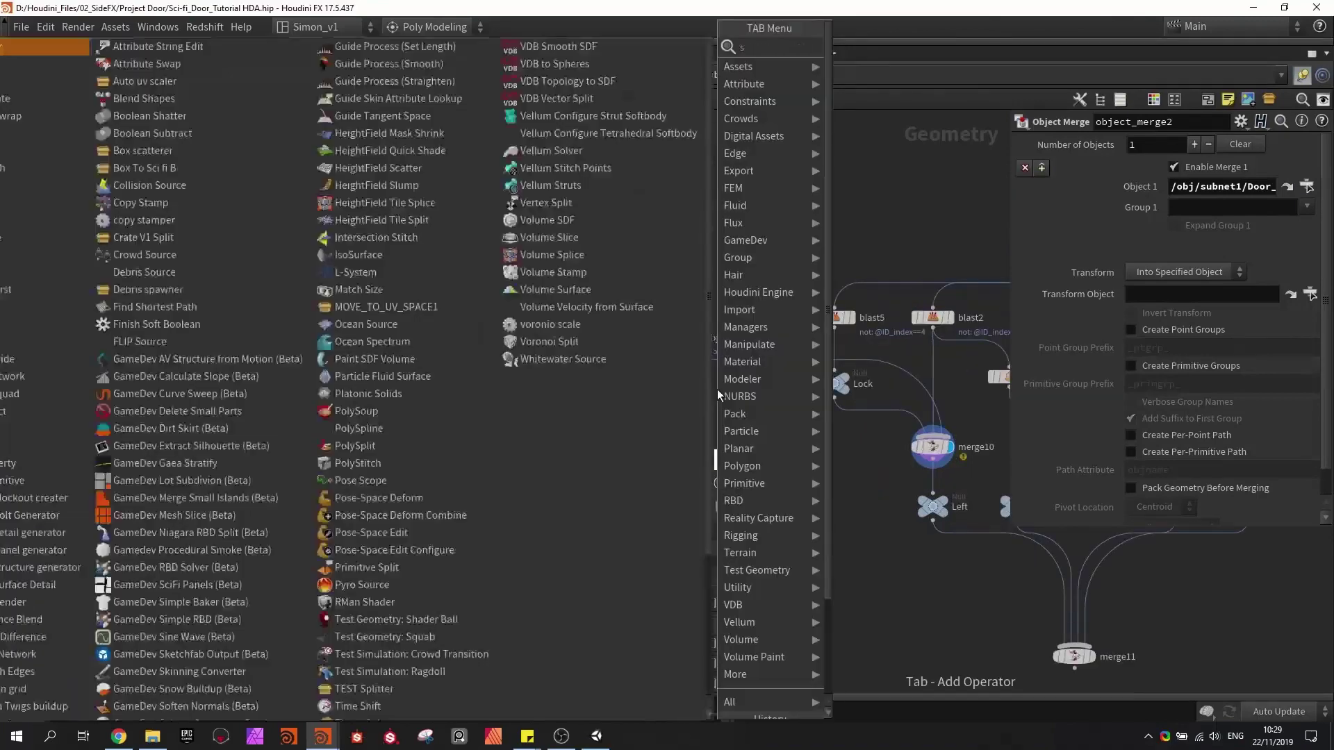
{"action": "type", "text": "y"}
{"action": "key", "text": "Down"}
{"action": "key", "text": "Return"}
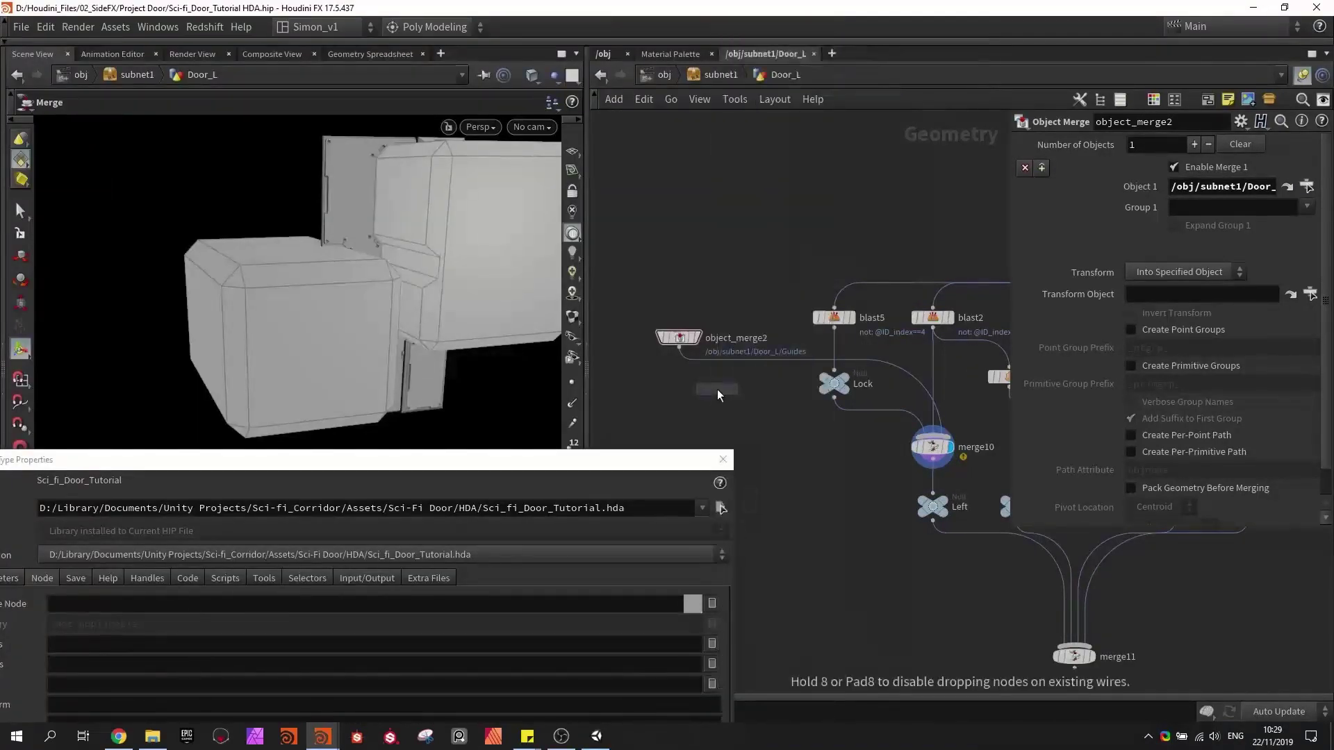
{"action": "left_click", "coordinate": [720, 373]}
{"action": "left_click_drag", "start_coordinate": [410, 322], "coordinate": [533, 361], "text": "alt"}
{"action": "scroll", "coordinate": [357, 218], "scroll_direction": "down", "scroll_amount": 3}
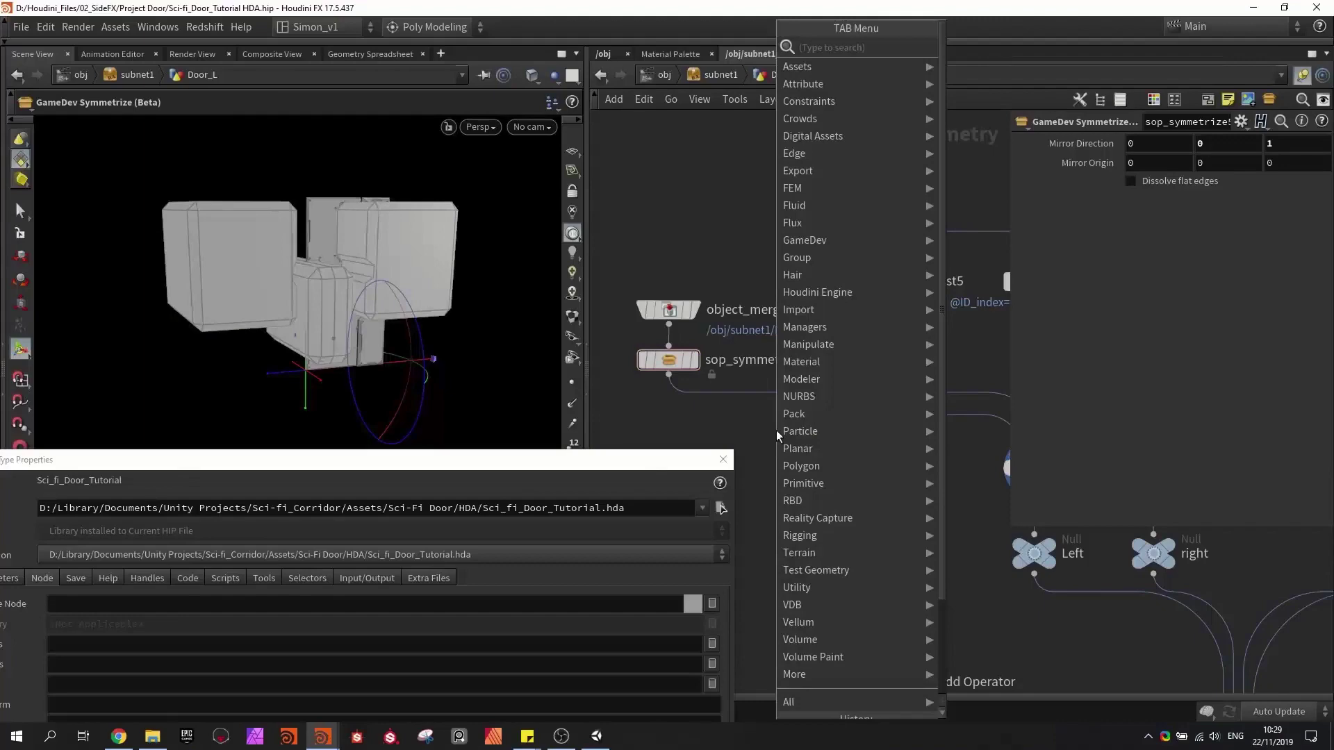
- Insert a Switch node between the symmetrized guides and merge10, and add an empty Null as its first input
{"action": "type", "text": "swit"}
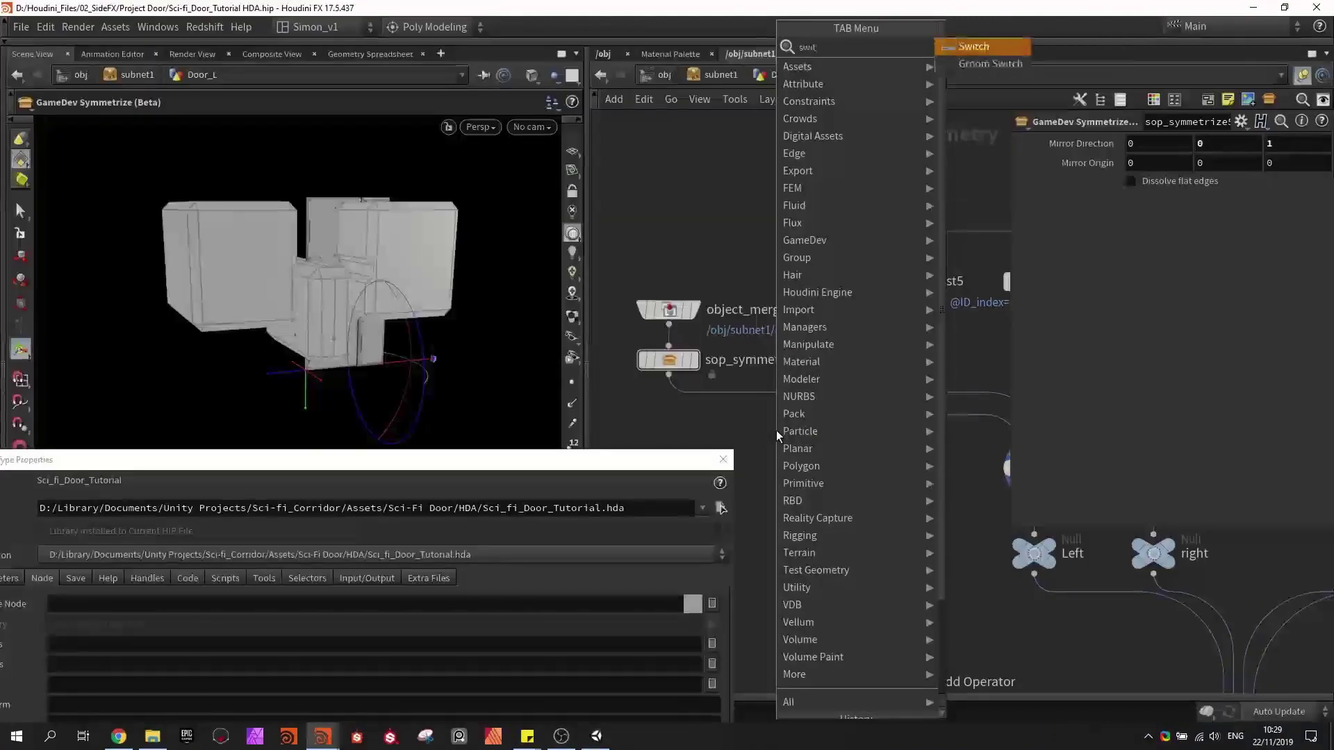
{"action": "key", "text": "Return"}
{"action": "left_click", "coordinate": [798, 399]}
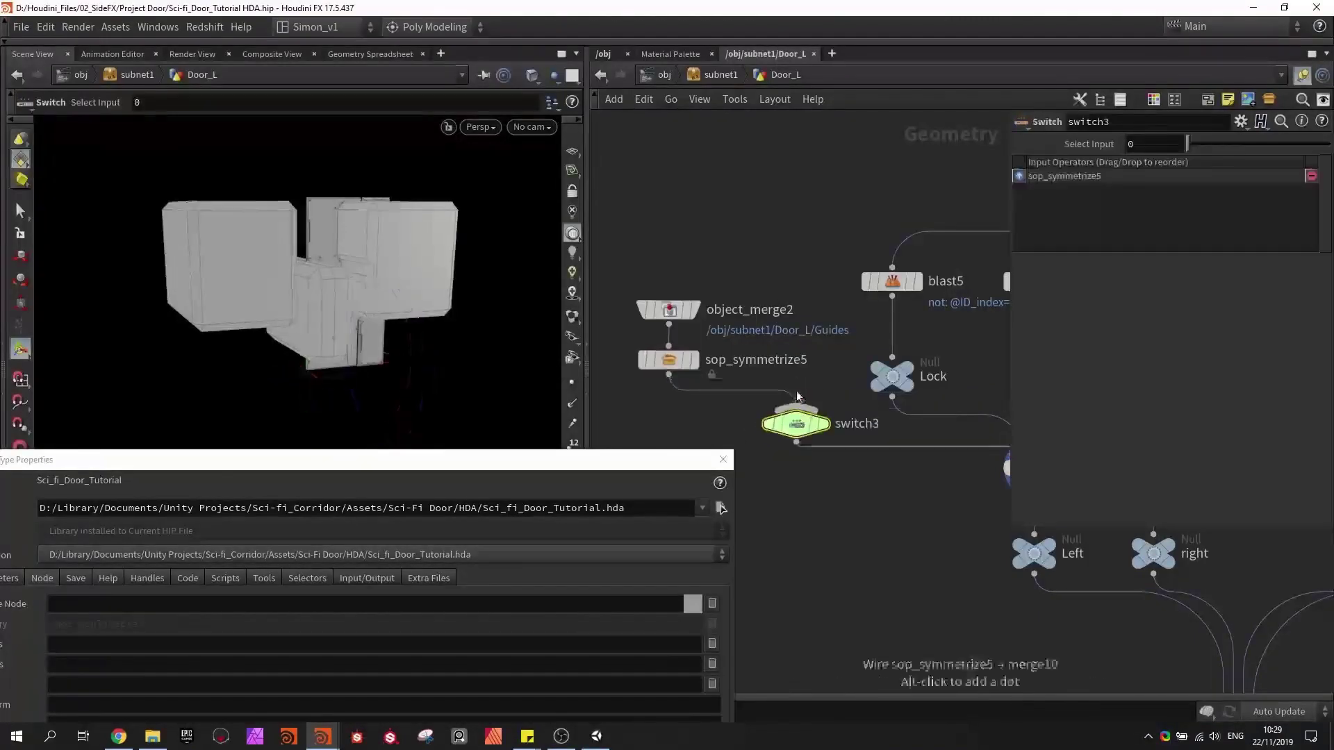
{"action": "key", "text": "Tab"}
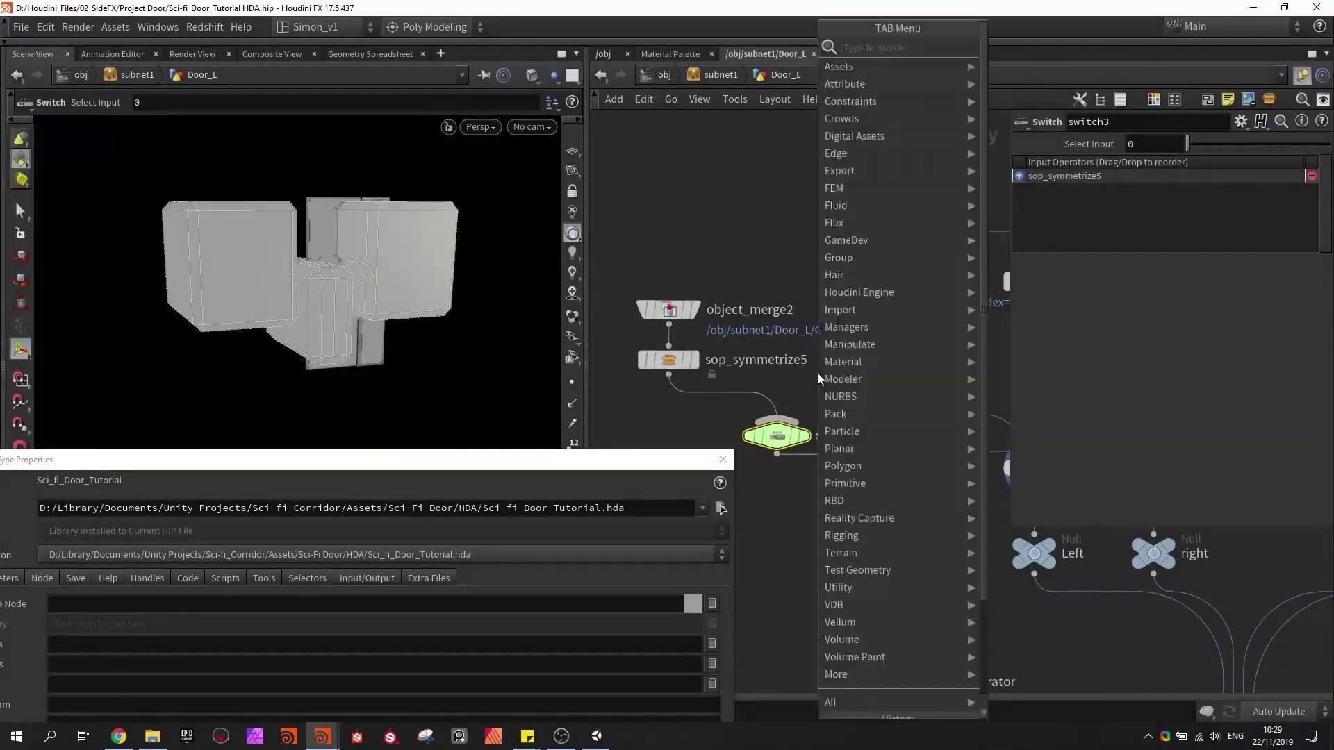
{"action": "type", "text": "nu"}
{"action": "key", "text": "Return"}
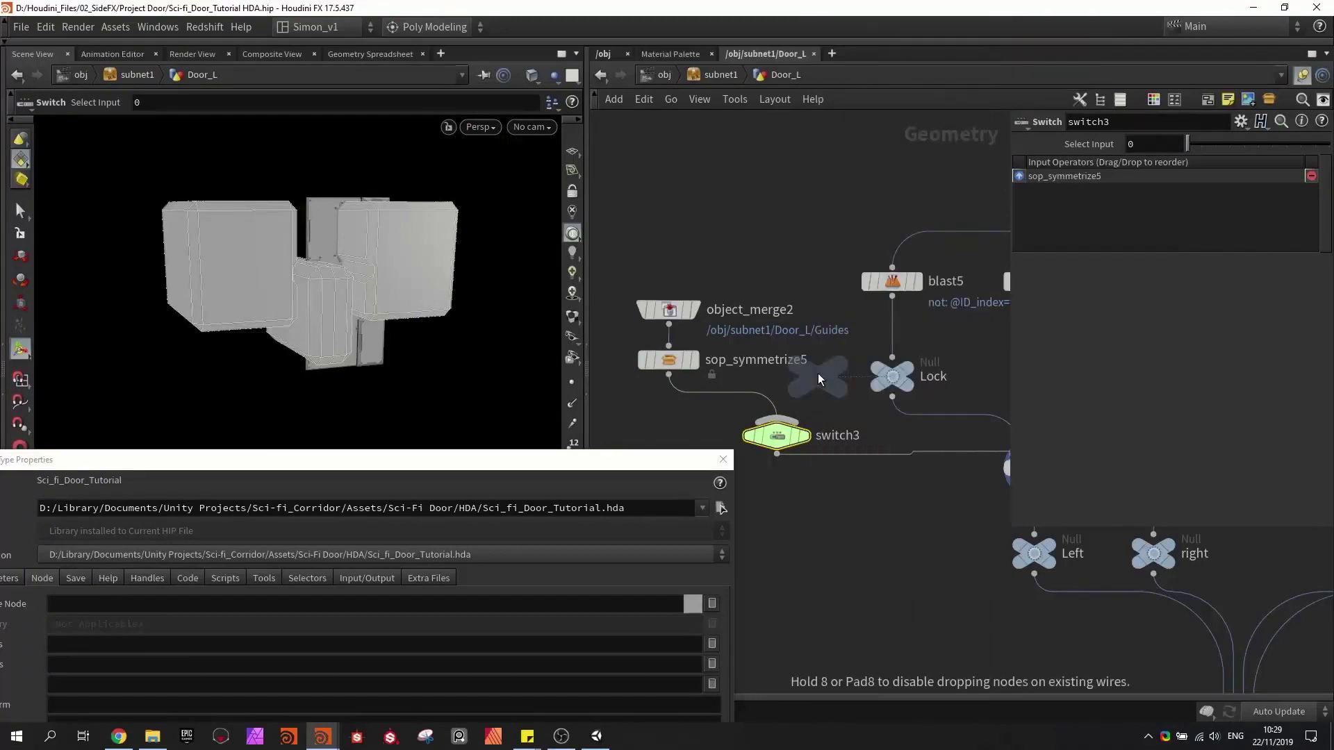
{"action": "left_click", "coordinate": [763, 240]}
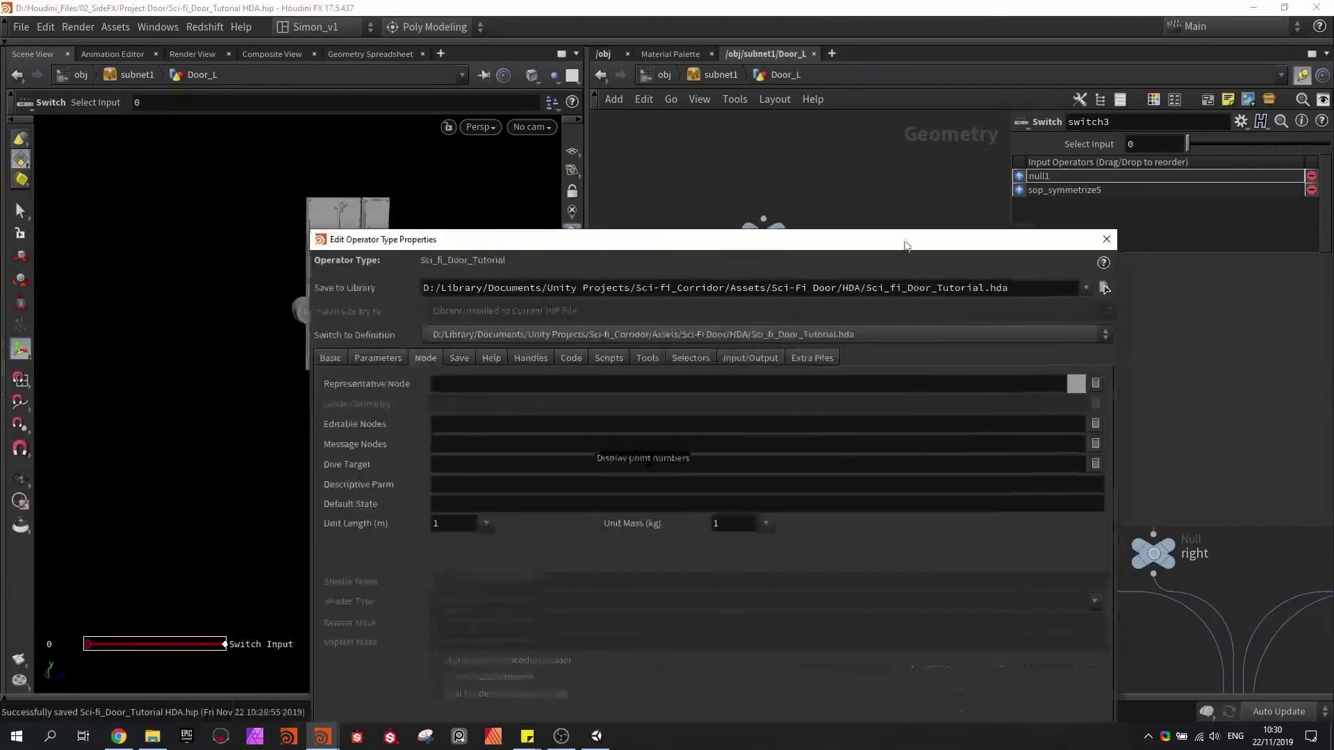
- Add a toggle parameter at the start of the asset's Boolean folder, named T_Guides and labelled "enable Guides"
{"action": "left_click", "coordinate": [379, 358]}
{"action": "left_click_drag", "start_coordinate": [478, 245], "coordinate": [395, 118]}
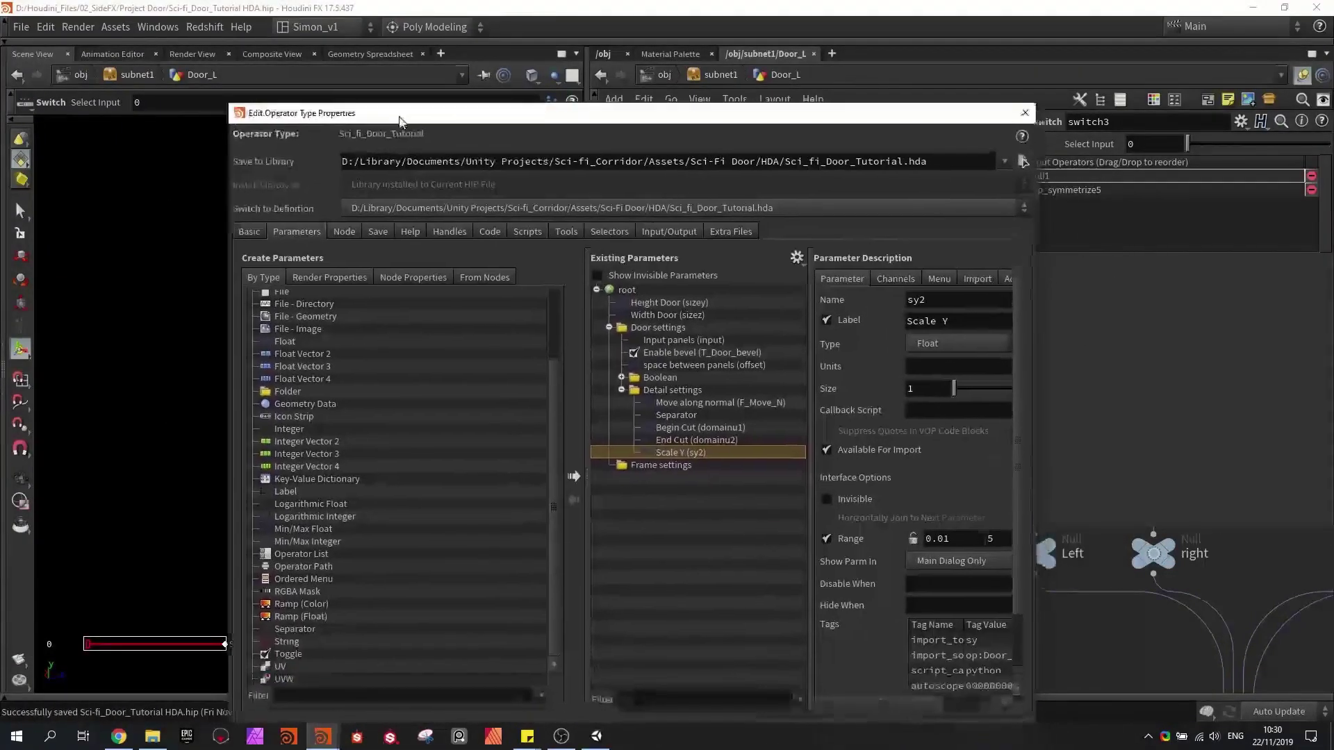
{"action": "left_click", "coordinate": [621, 391]}
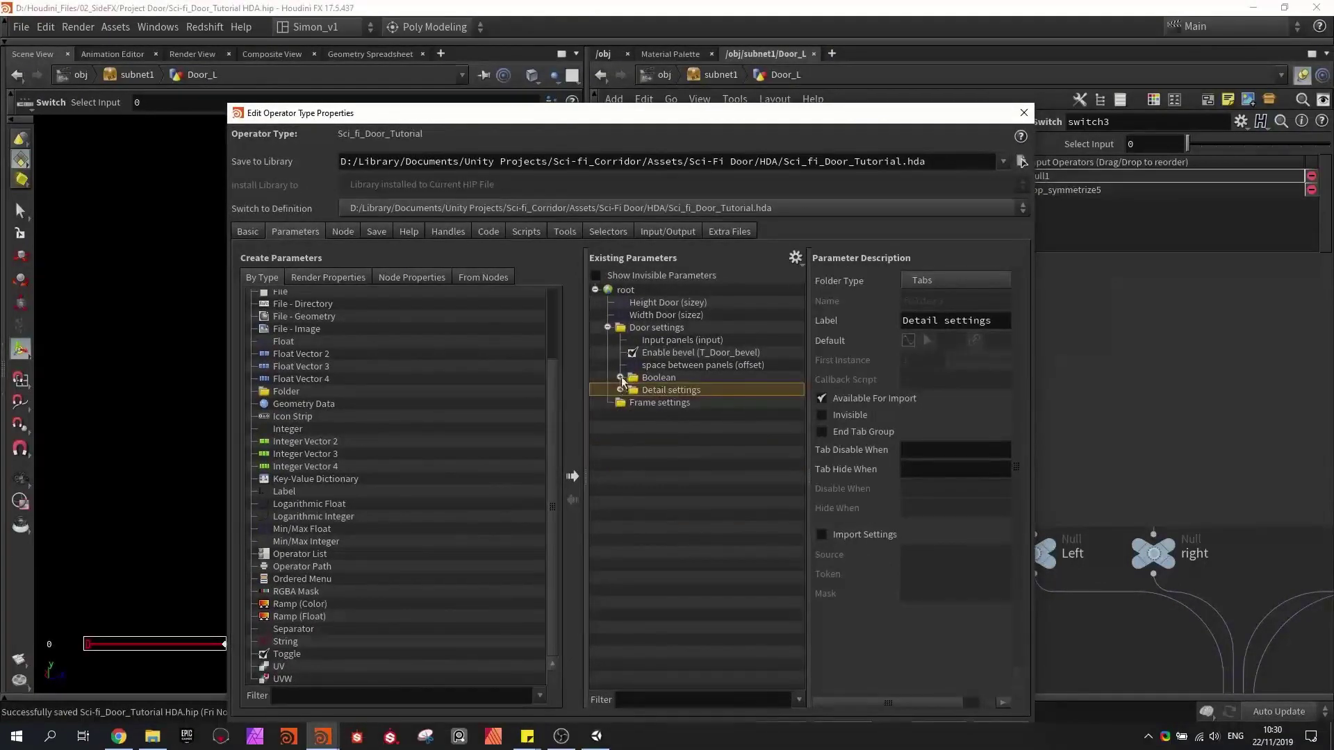
{"action": "left_click", "coordinate": [621, 377]}
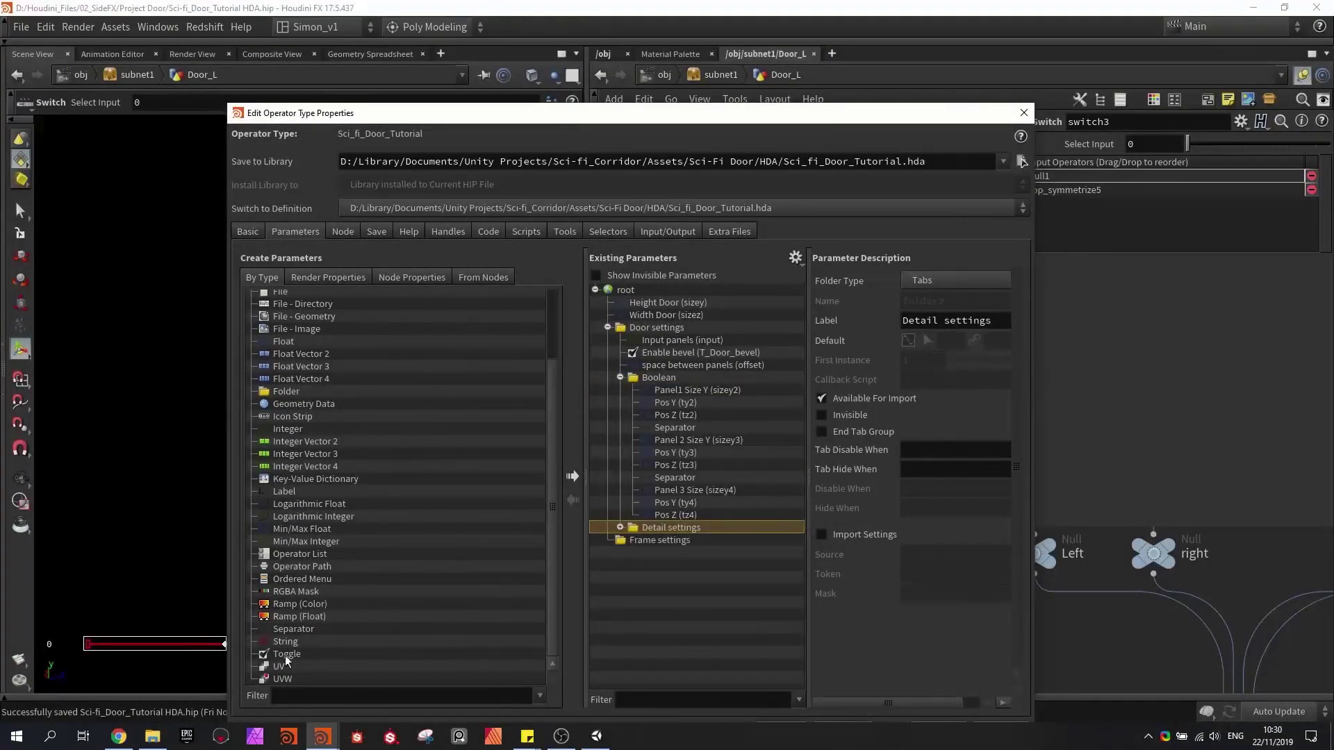
{"action": "left_click_drag", "start_coordinate": [287, 660], "coordinate": [673, 396]}
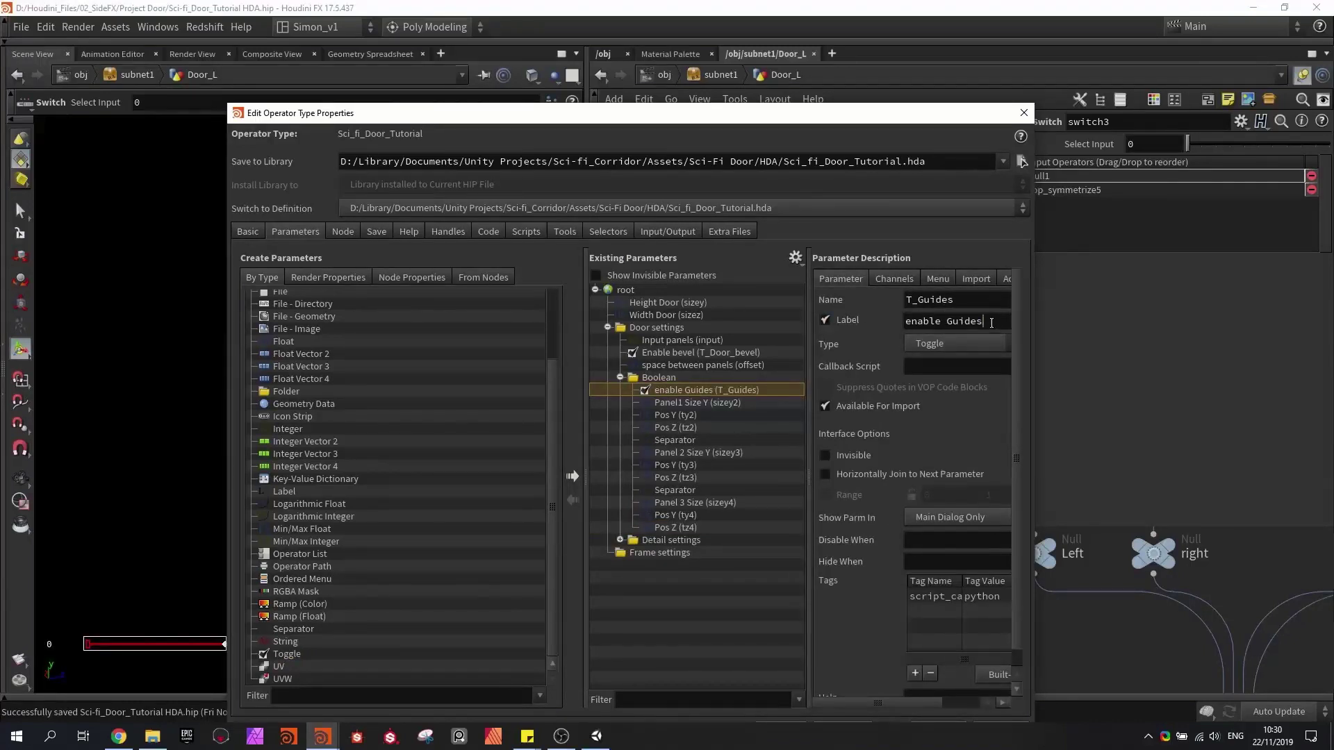
{"action": "left_click_drag", "start_coordinate": [991, 323], "coordinate": [899, 332]}
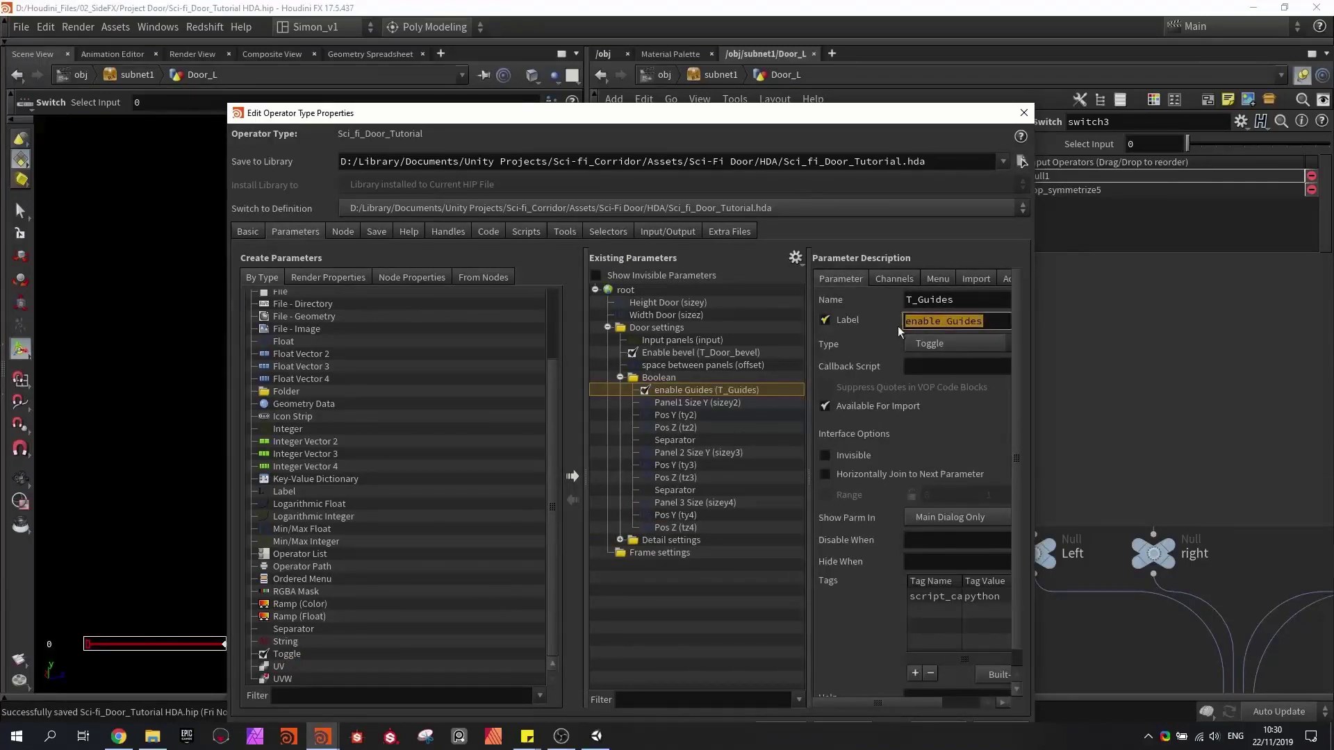
{"action": "left_click_drag", "start_coordinate": [969, 300], "coordinate": [881, 300]}
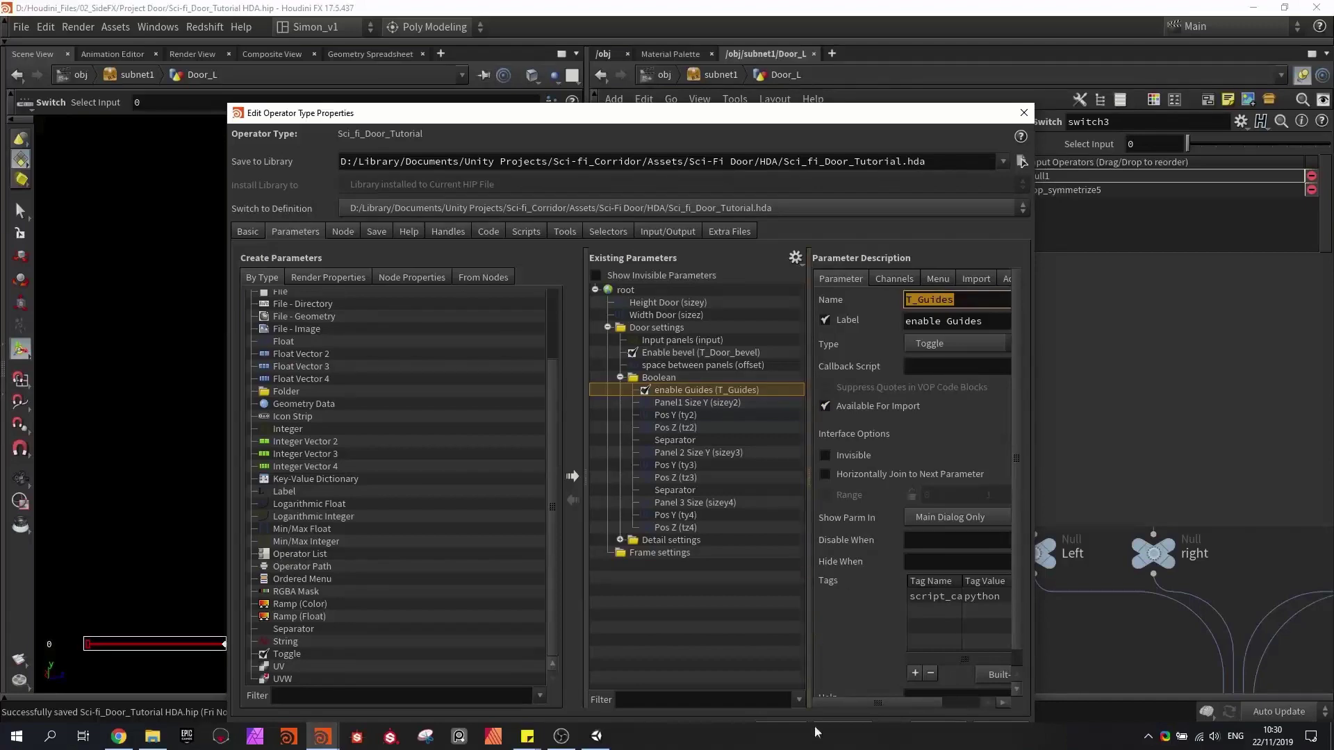
- Set switch3's Select Input to the expression ch("../../T_Guides") and bring the asset's parameter settings back into view
{"action": "left_click_drag", "start_coordinate": [803, 111], "coordinate": [541, 431]}
{"action": "left_click", "coordinate": [781, 438]}
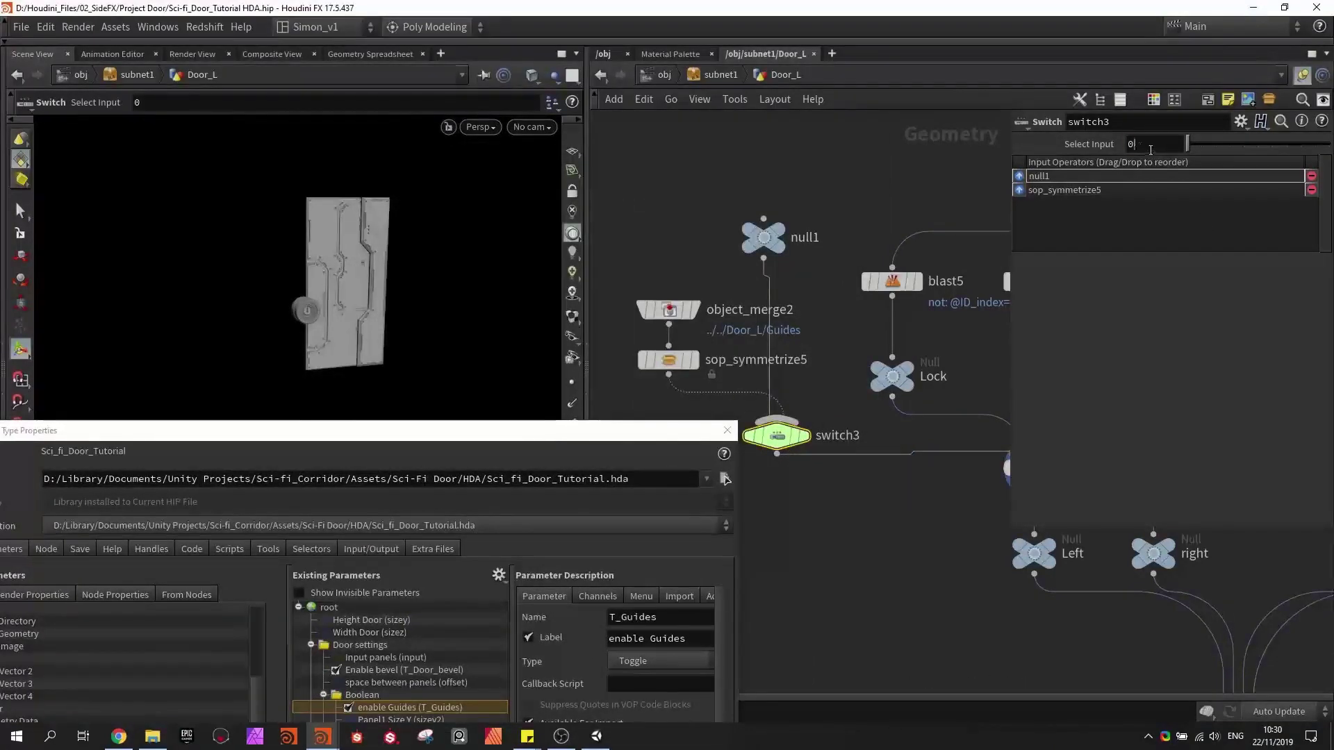
{"action": "left_click_drag", "start_coordinate": [1149, 144], "coordinate": [971, 150]}
{"action": "type", "text": "ch("}
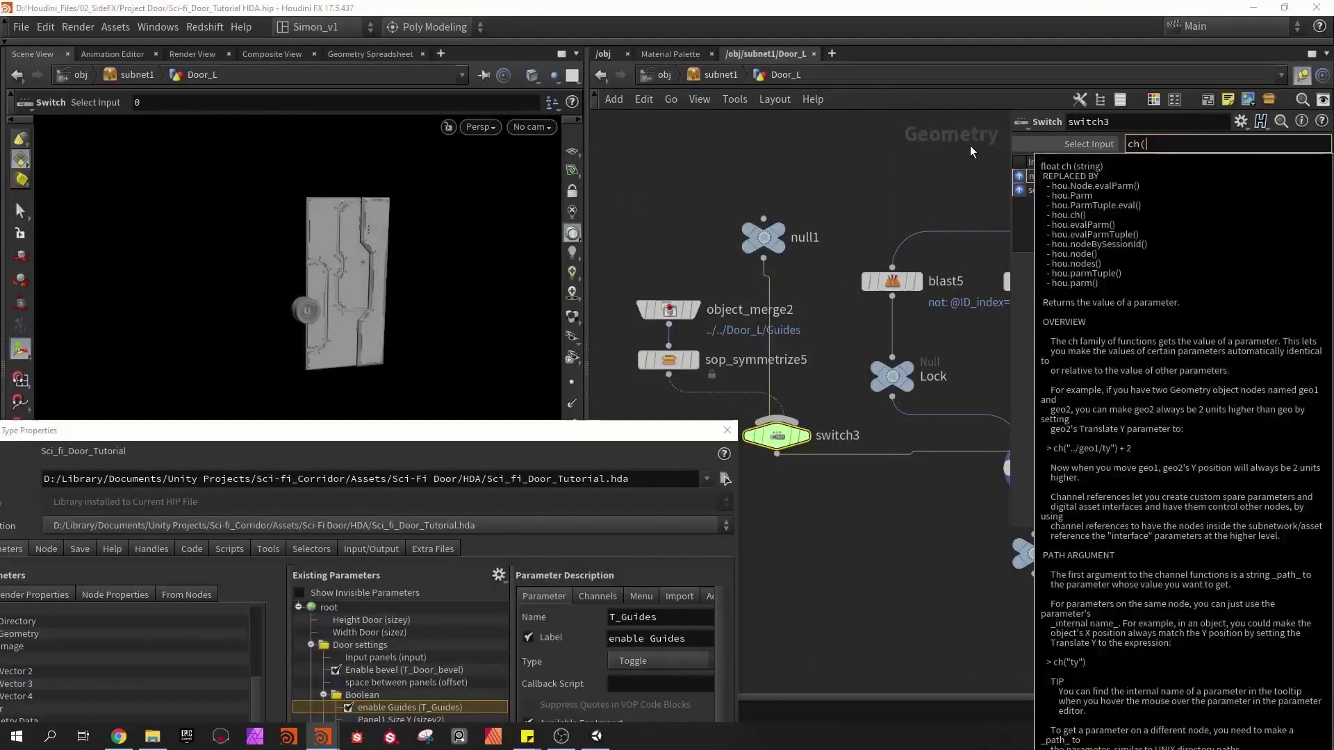
{"action": "type", "text": "\"../../"}
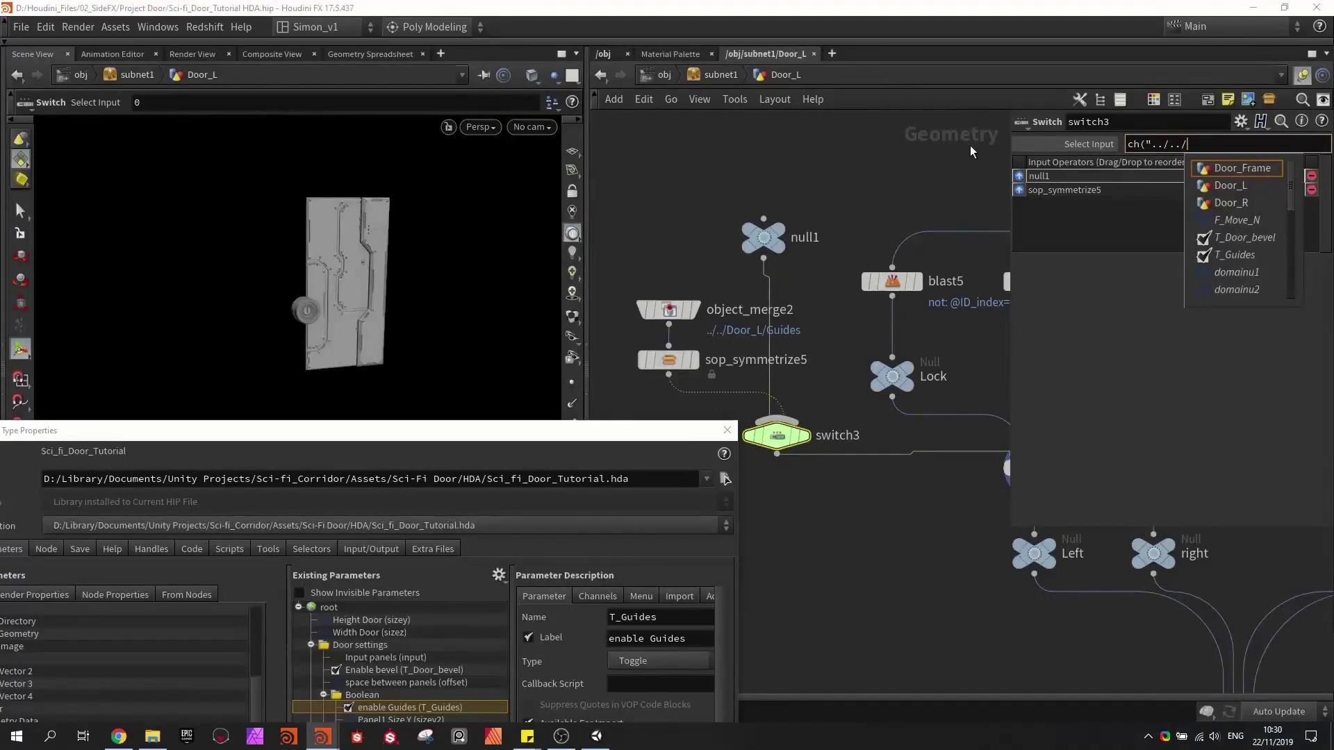
{"action": "type", "text": "T_"}
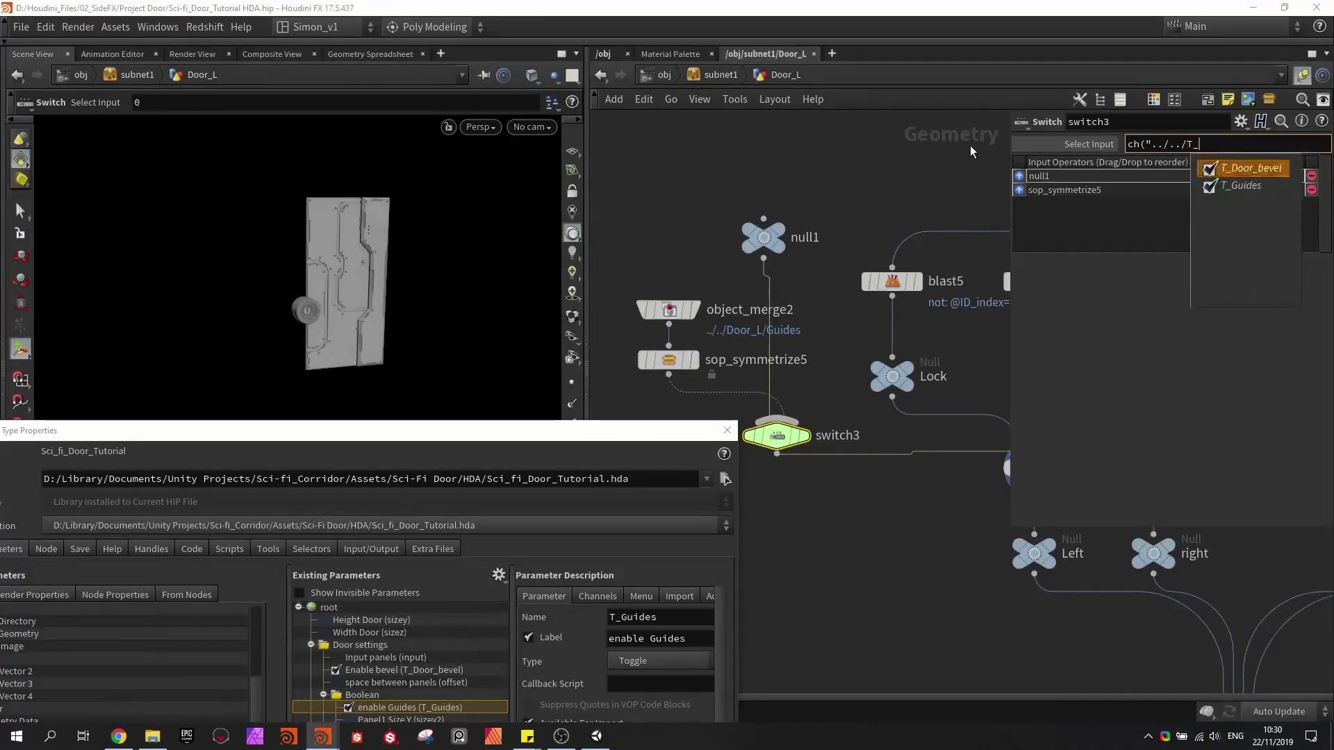
{"action": "type", "text": "Guides\")"}
{"action": "key", "text": "Return"}
{"action": "left_click_drag", "start_coordinate": [653, 431], "coordinate": [764, 90]}
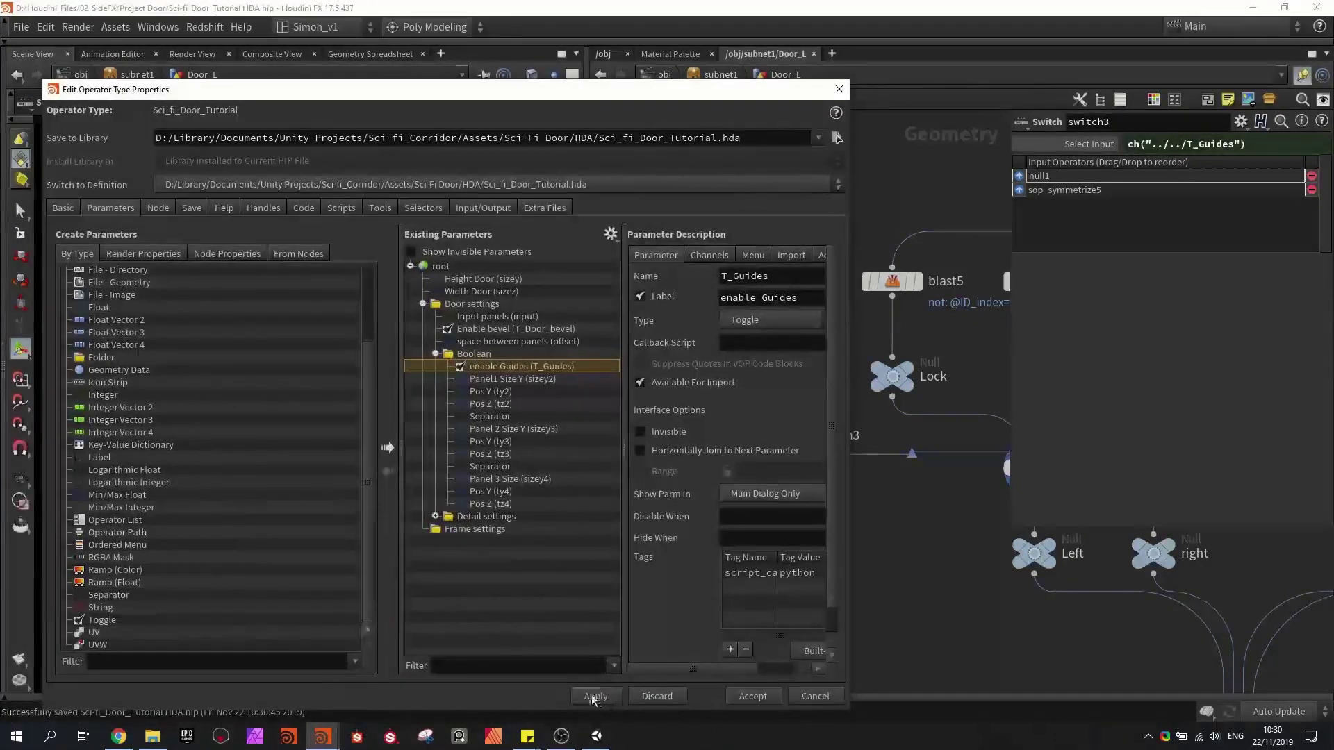
- Switch to Unity and rebuild the Sci_fi_Door_Tutorial1 asset so it picks up the updated HDA parameters
{"action": "left_click", "coordinate": [596, 735]}
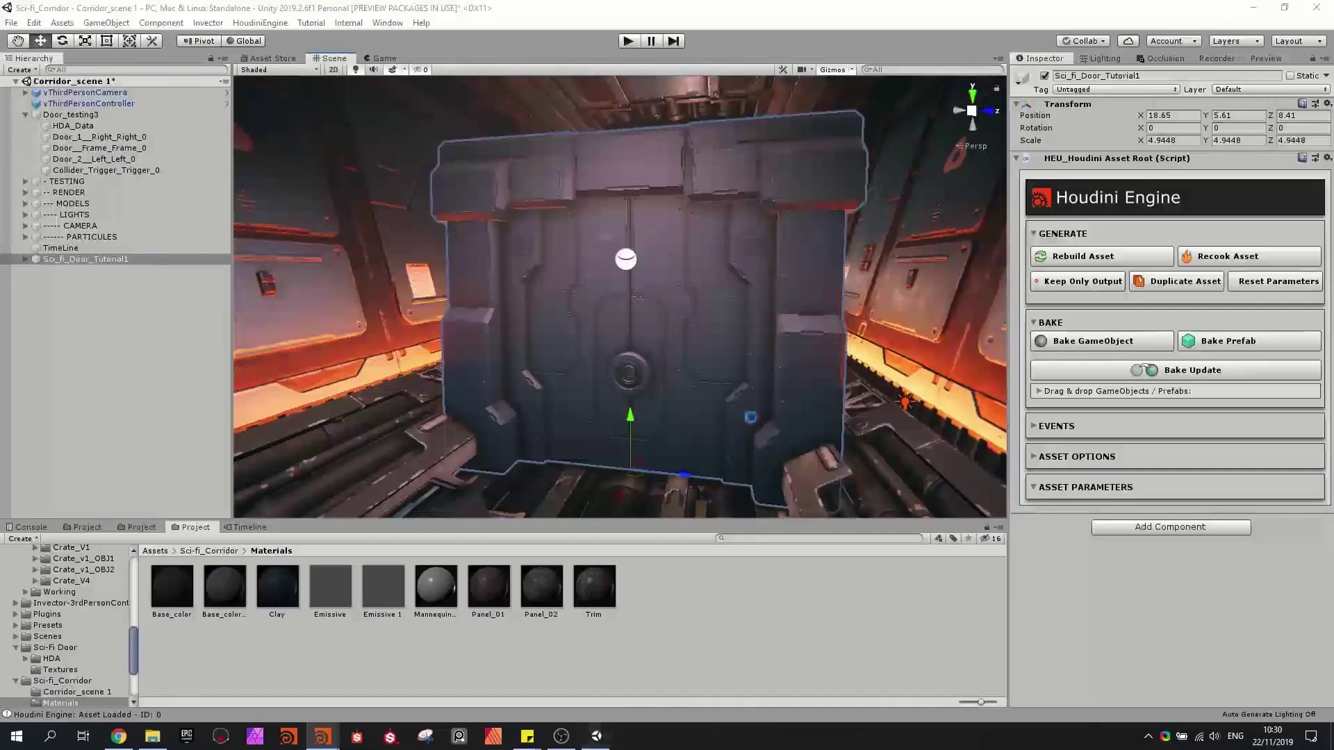
{"action": "right_click_drag", "start_coordinate": [780, 340], "coordinate": [764, 345]}
{"action": "key", "text": "s"}
{"action": "scroll", "coordinate": [788, 286], "scroll_direction": "up", "scroll_amount": 3}
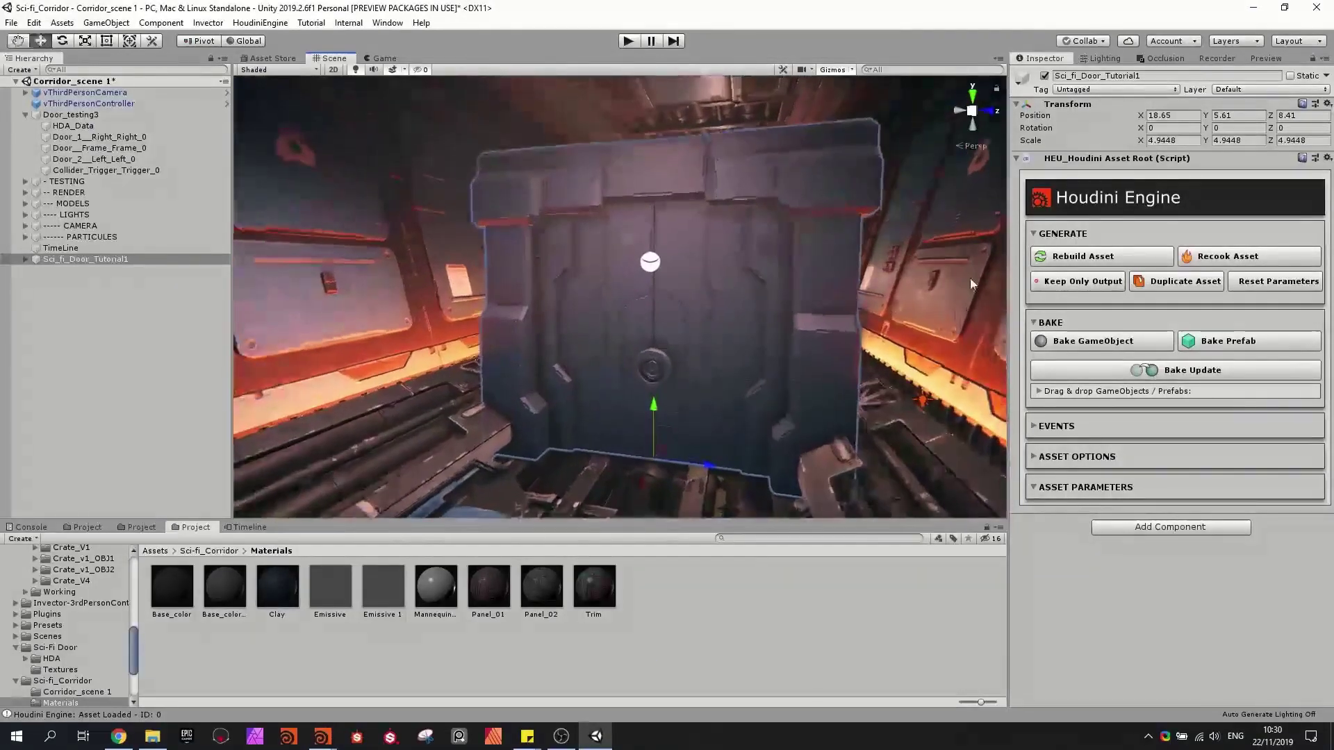
{"action": "left_click", "coordinate": [1084, 261]}
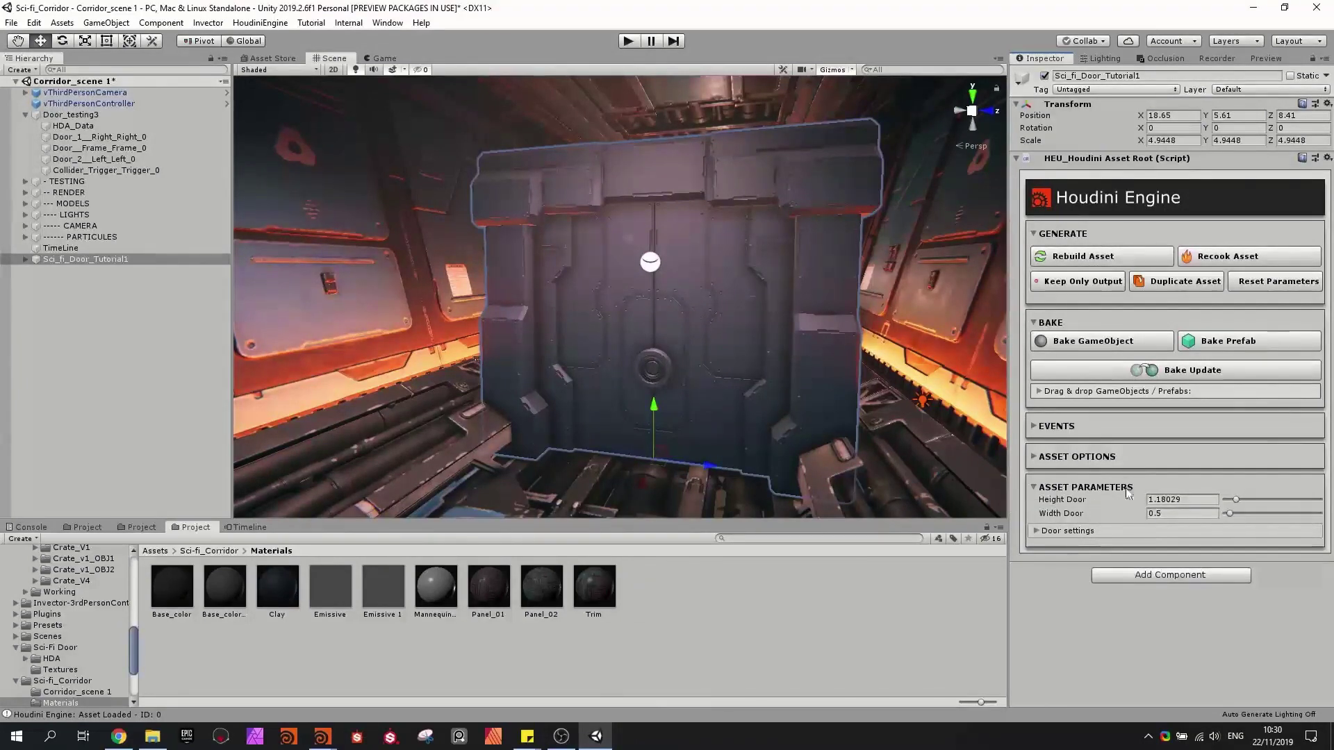
- Expand the asset's Door settings and turn on enable Guides to show the Boolean cutters on the door
{"action": "left_click", "coordinate": [1040, 534]}
{"action": "scroll", "coordinate": [1163, 438], "scroll_direction": "down", "scroll_amount": 3}
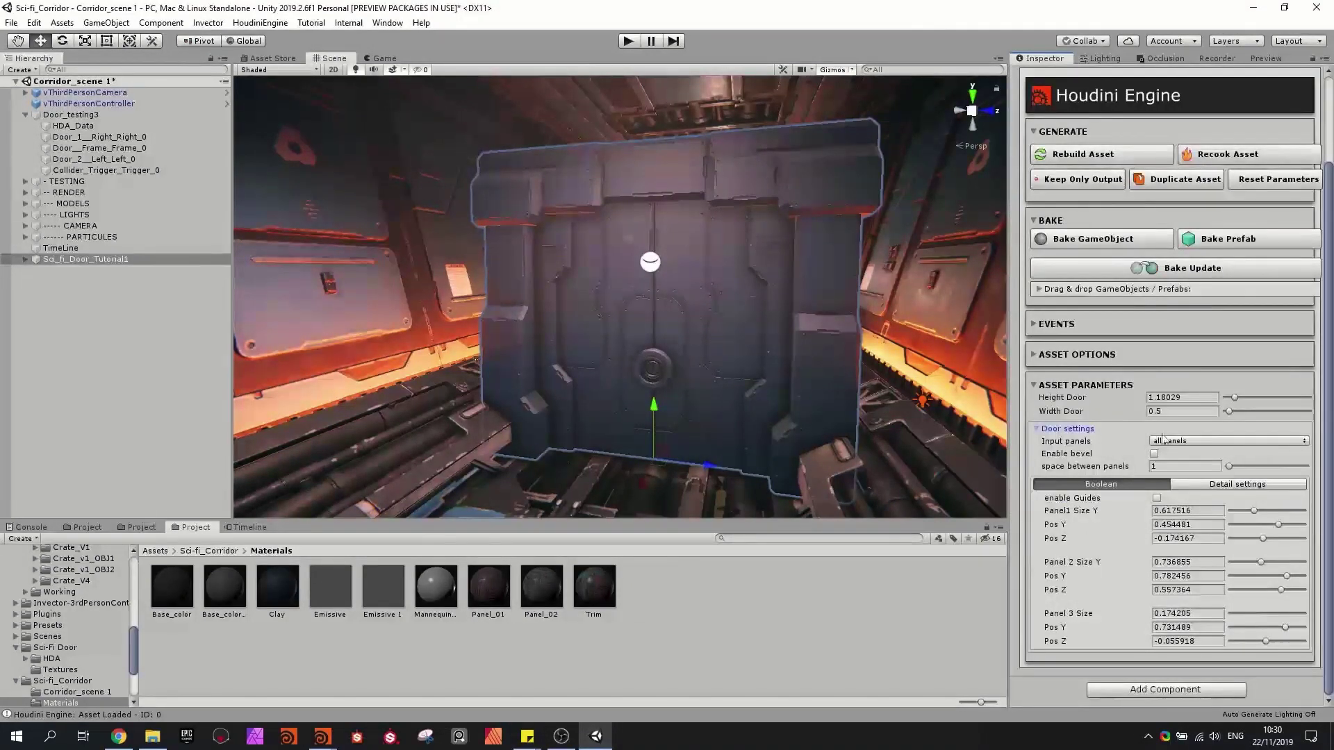
{"action": "left_click", "coordinate": [1158, 500]}
{"action": "right_click_drag", "start_coordinate": [767, 325], "coordinate": [786, 365]}
{"action": "right_click_drag", "start_coordinate": [756, 244], "coordinate": [631, 297]}
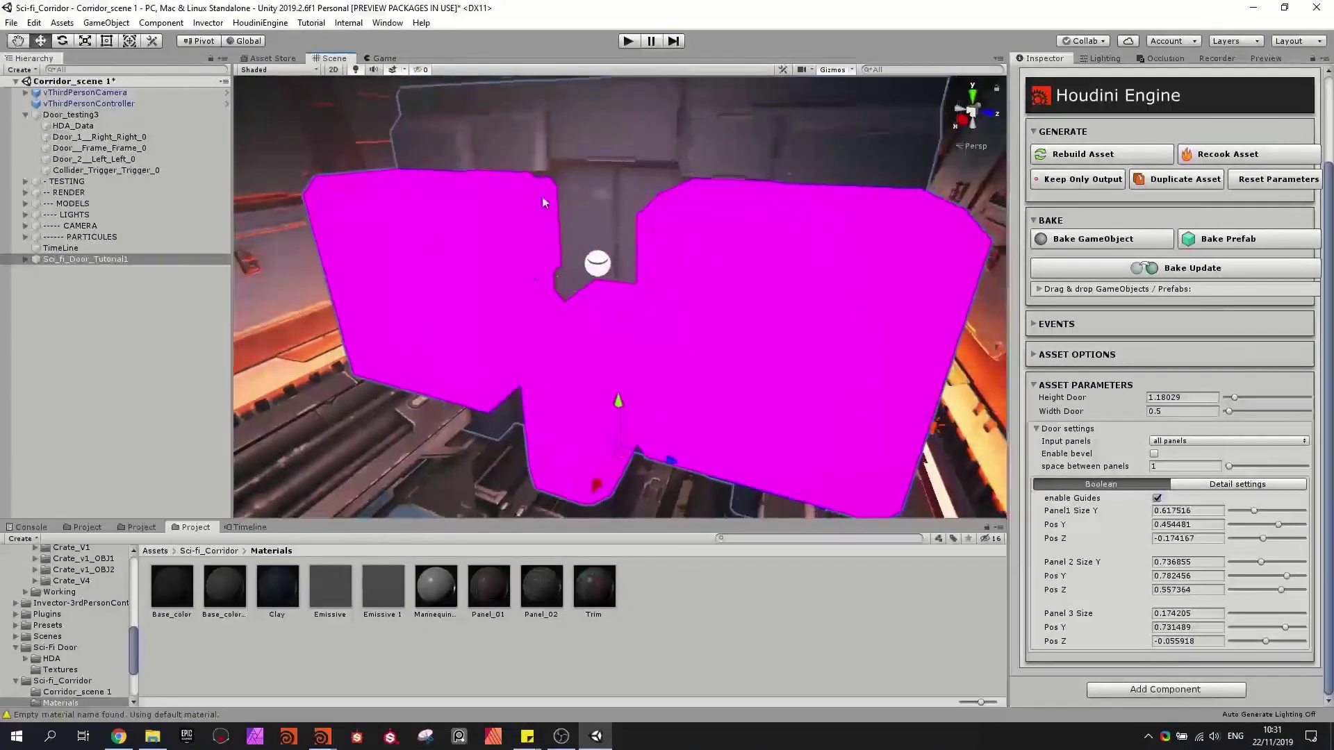
- Switch to the Houdini door file and insert a Transform node between sop_symmetrize5 and switch3
{"action": "left_click", "coordinate": [323, 736]}
{"action": "left_click", "coordinate": [305, 699]}
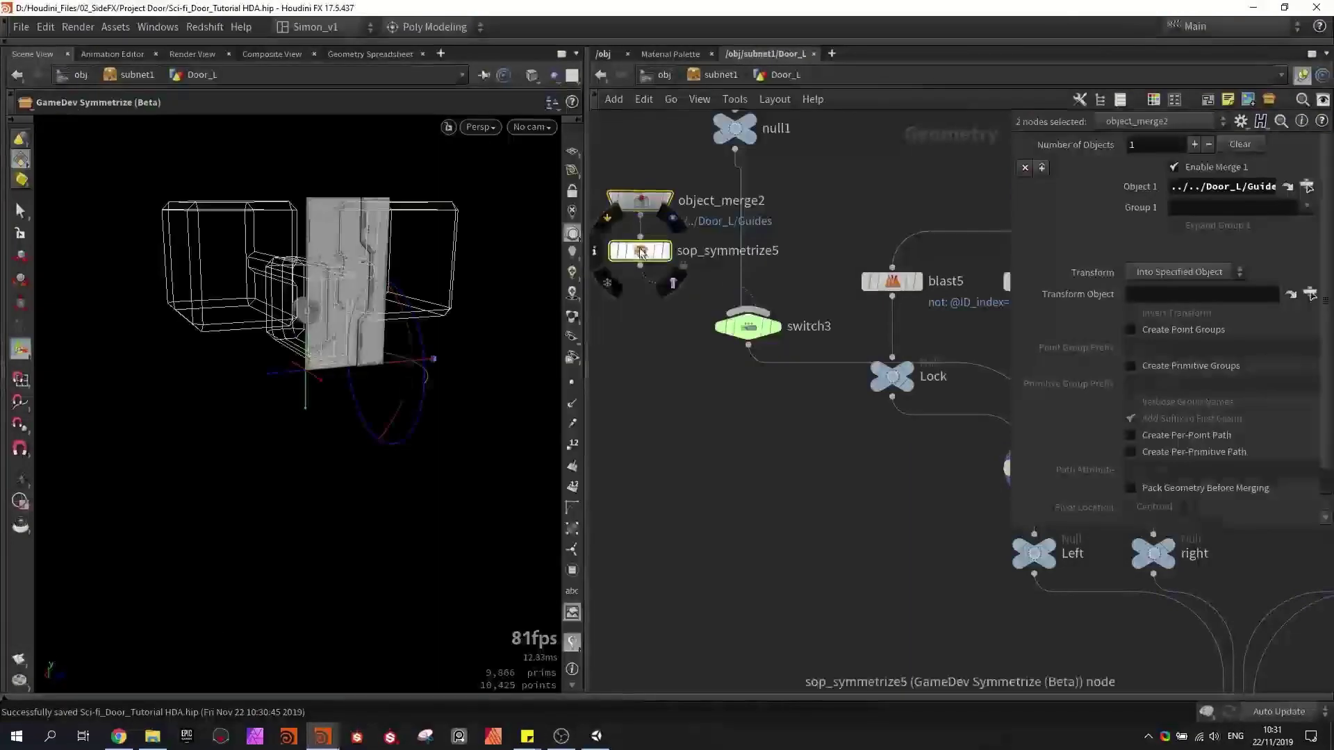
{"action": "left_click_drag", "start_coordinate": [638, 251], "coordinate": [635, 194]}
{"action": "left_click", "coordinate": [656, 280]}
{"action": "key", "text": "Tab"}
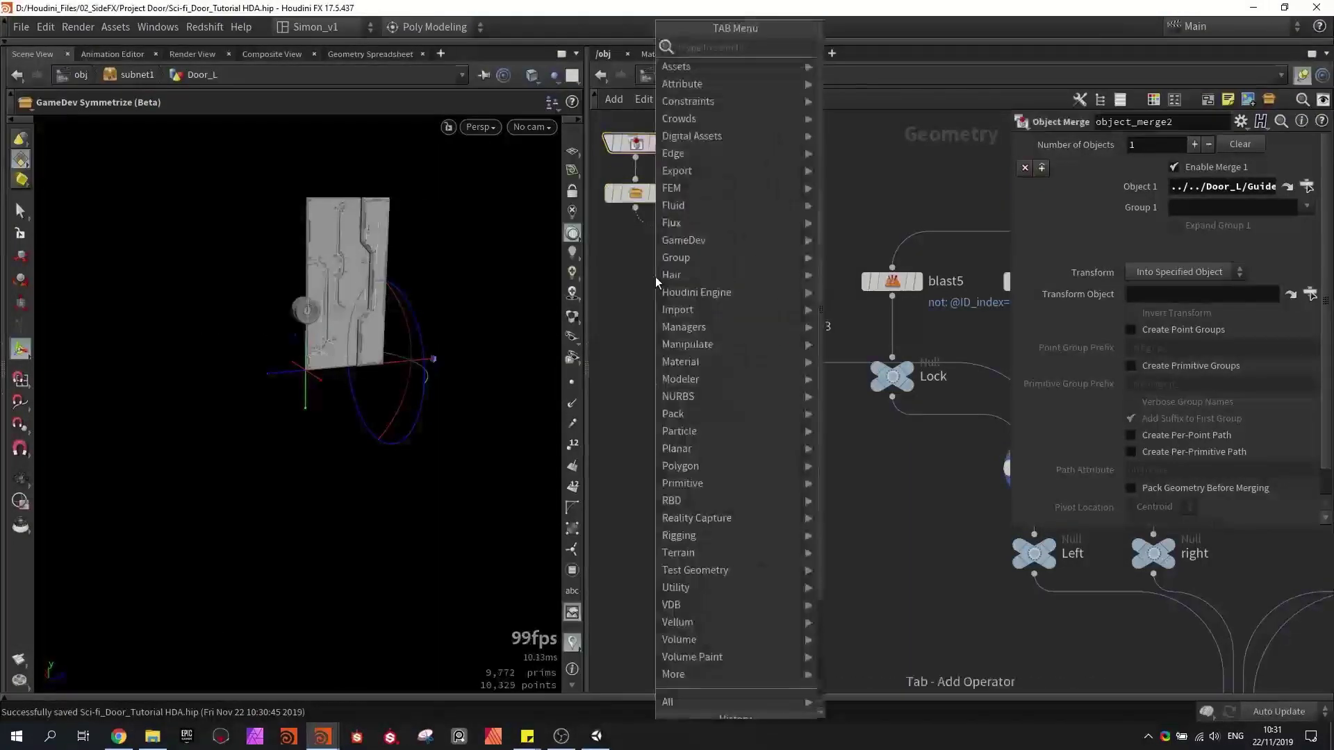
{"action": "type", "text": "tra"}
{"action": "left_click", "coordinate": [851, 117]}
{"action": "left_click", "coordinate": [695, 256]}
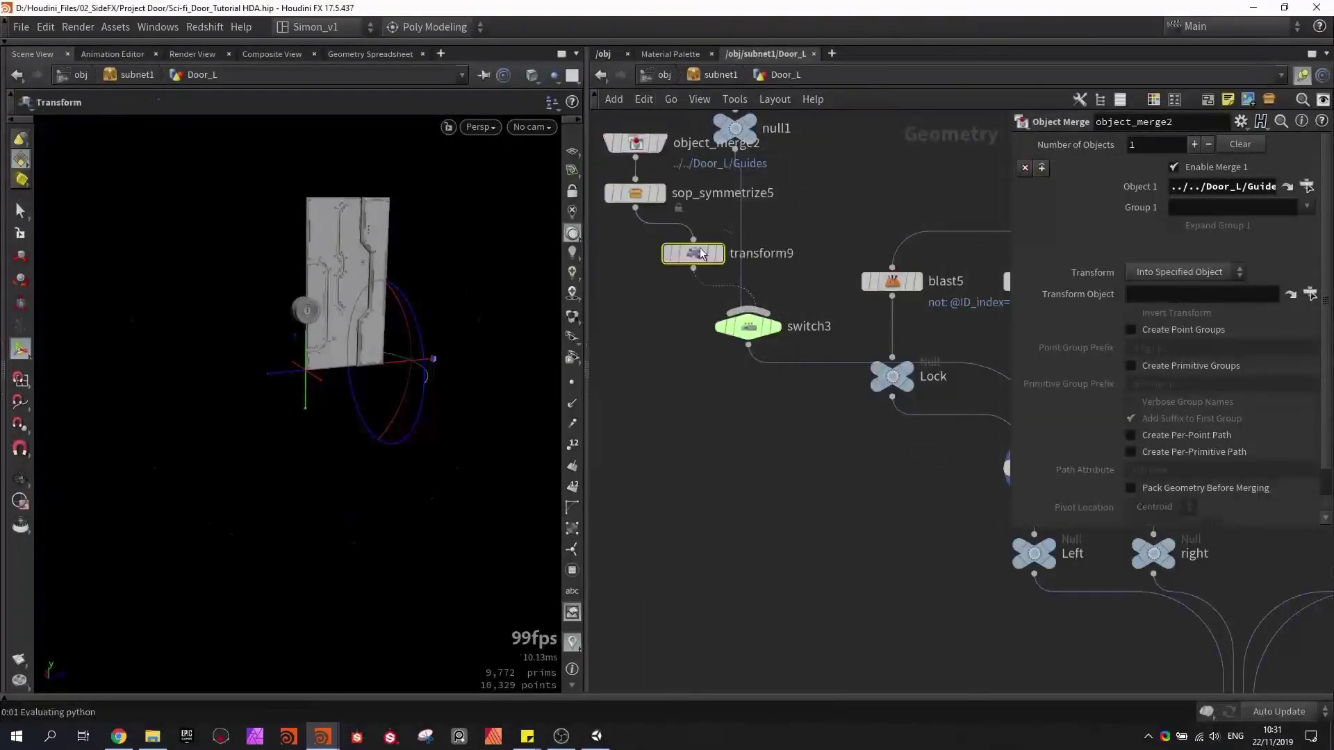
{"action": "left_click_drag", "start_coordinate": [695, 256], "coordinate": [636, 262]}
- Scale the guides along X to about 0.22 in transform9 and save the door asset
{"action": "left_click_drag", "start_coordinate": [455, 327], "coordinate": [374, 416], "text": "alt"}
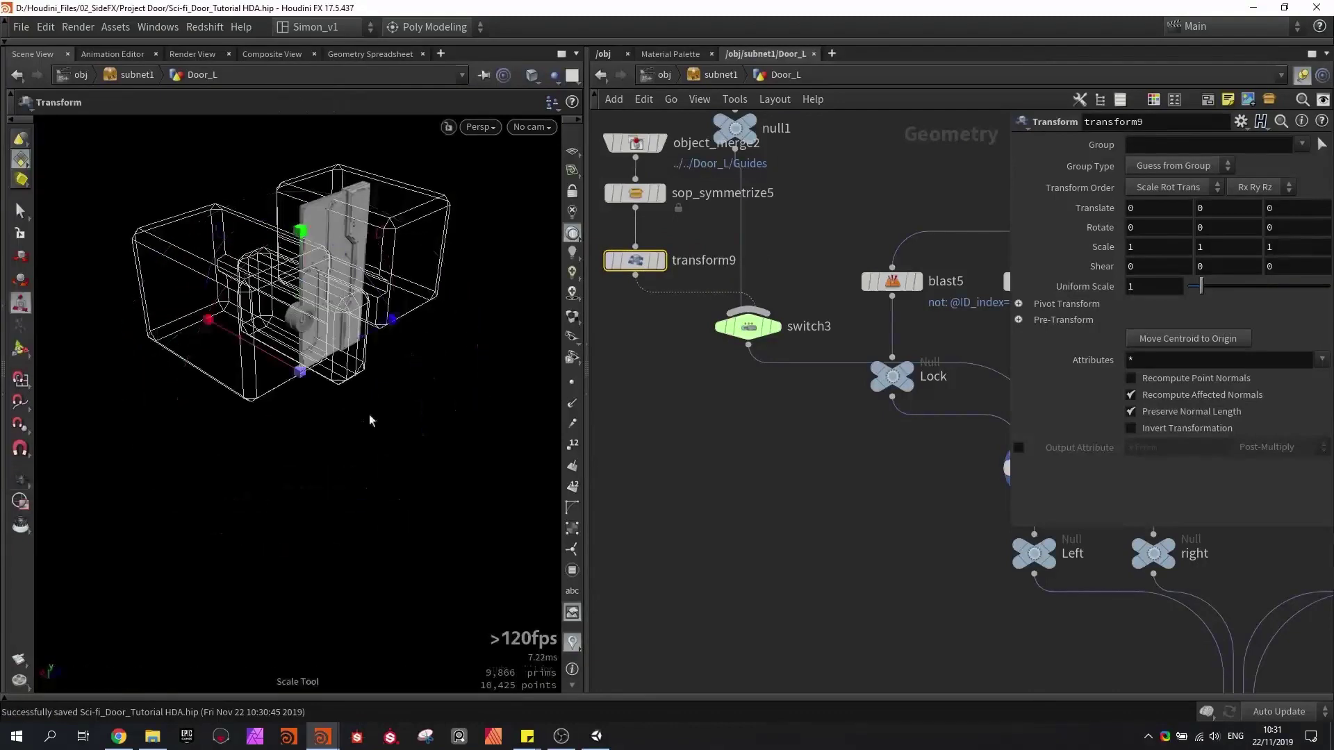
{"action": "left_click_drag", "start_coordinate": [205, 319], "coordinate": [269, 386]}
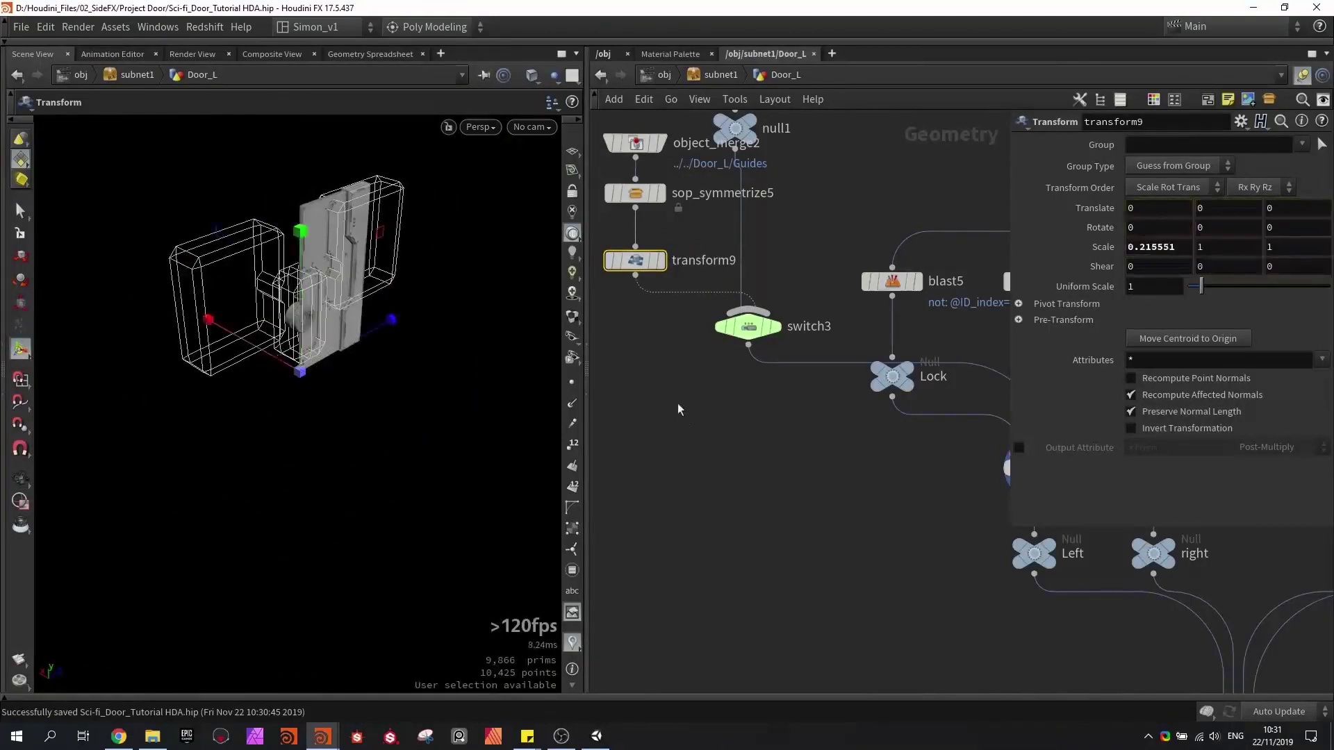
{"action": "left_click", "coordinate": [124, 26]}
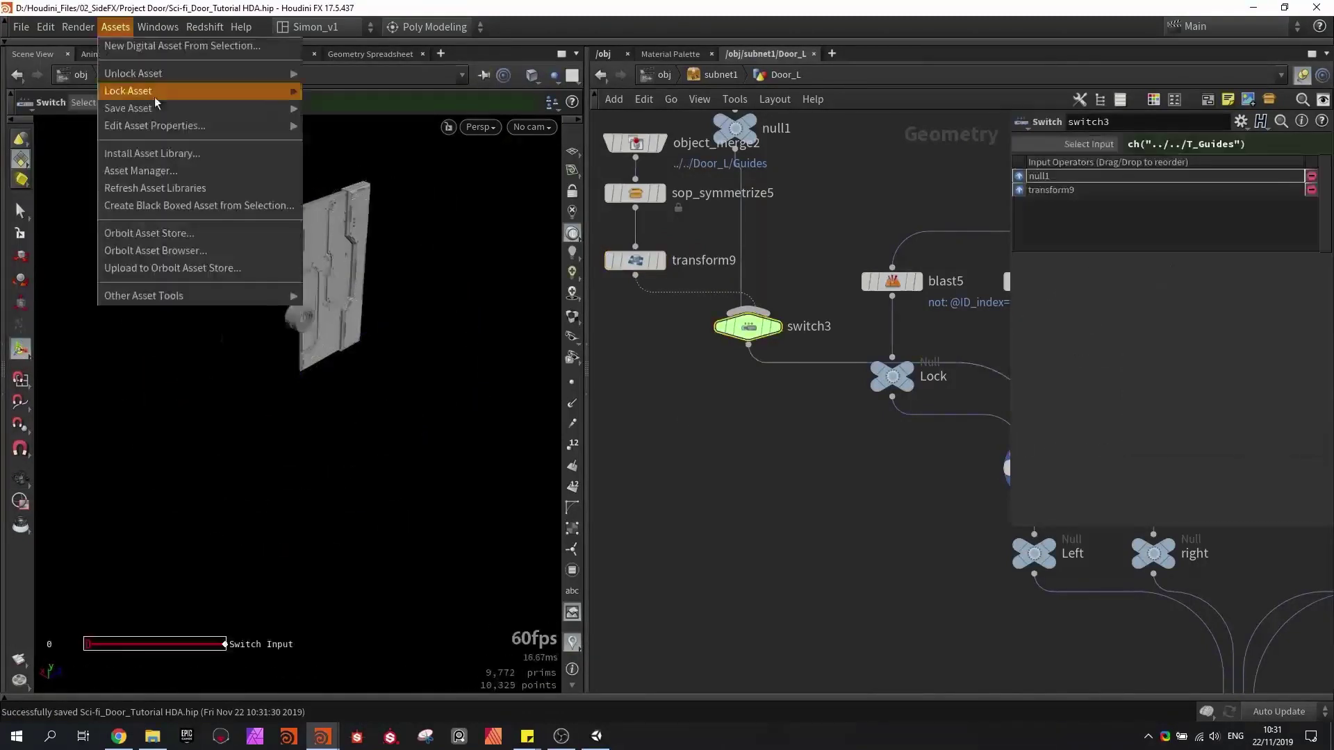
{"action": "mouse_move", "coordinate": [267, 114]}
{"action": "left_click", "coordinate": [312, 109]}
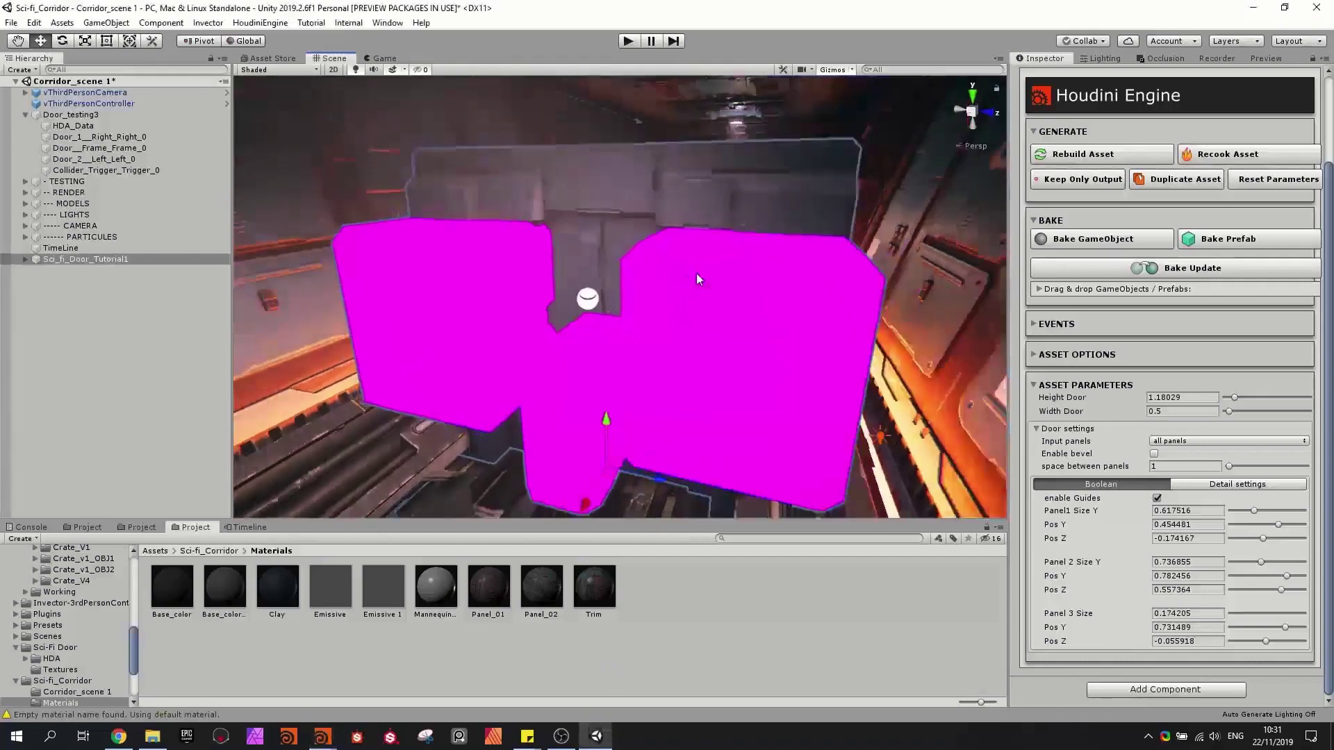
- Rebuild the Sci_fi_Door_Tutorial1 asset in Unity to load the thinner guides
{"action": "scroll", "coordinate": [697, 279], "scroll_direction": "down", "scroll_amount": 1}
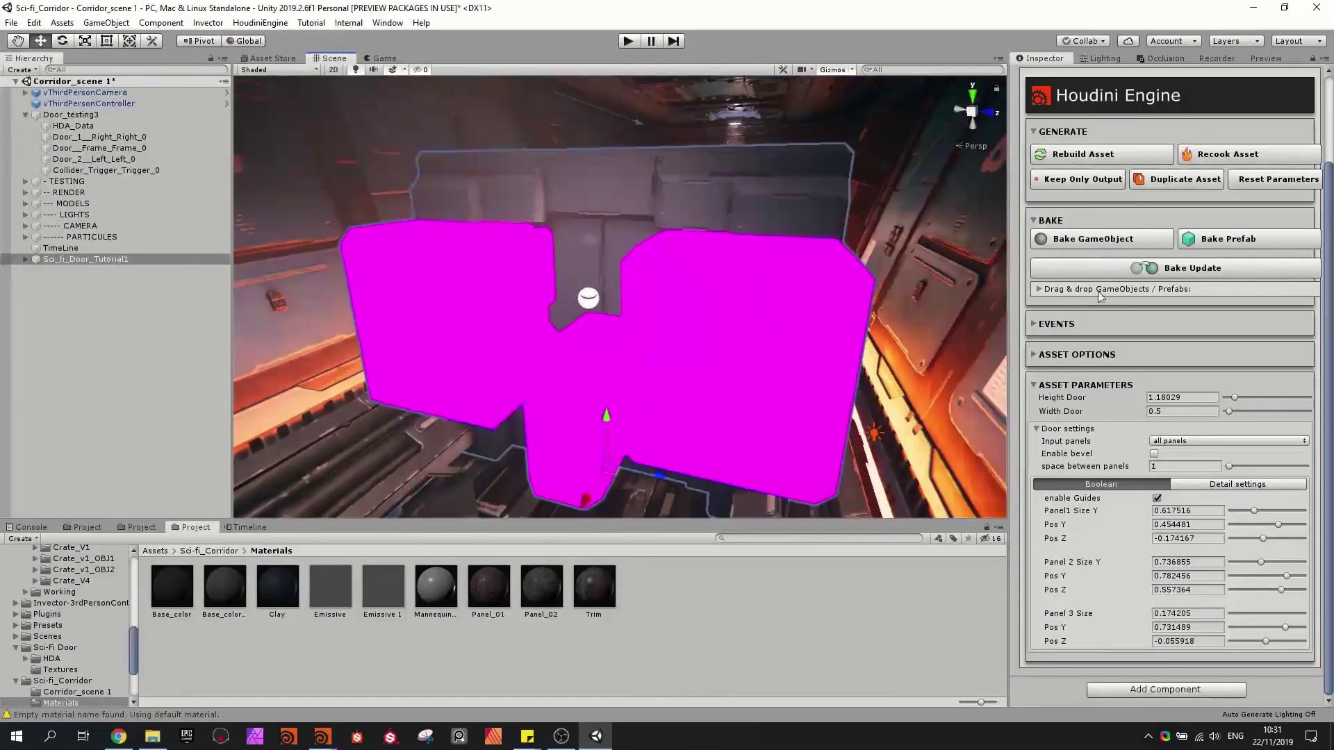
{"action": "left_click", "coordinate": [1098, 158]}
- Examine from several angles how the flattened guides sit on the door and frame
{"action": "right_click_drag", "start_coordinate": [666, 238], "coordinate": [731, 280]}
{"action": "key", "text": "w"}
{"action": "key", "text": "w"}
{"action": "key", "text": "d"}
{"action": "key", "text": "s"}
{"action": "key", "text": "w"}
{"action": "key", "text": "a"}
{"action": "key", "text": "s"}
{"action": "key", "text": "d"}
{"action": "key", "text": "a"}
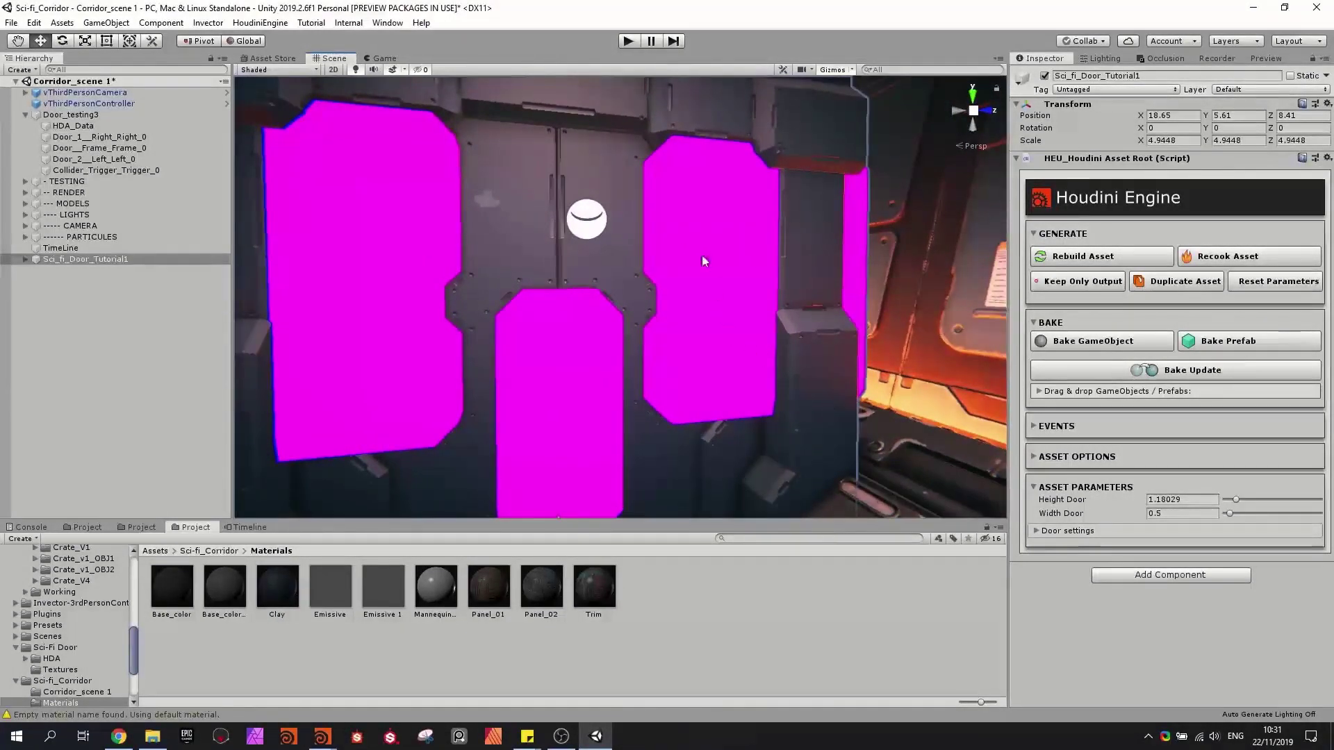
{"action": "key", "text": "a"}
{"action": "right_click_drag", "start_coordinate": [690, 205], "coordinate": [699, 196]}
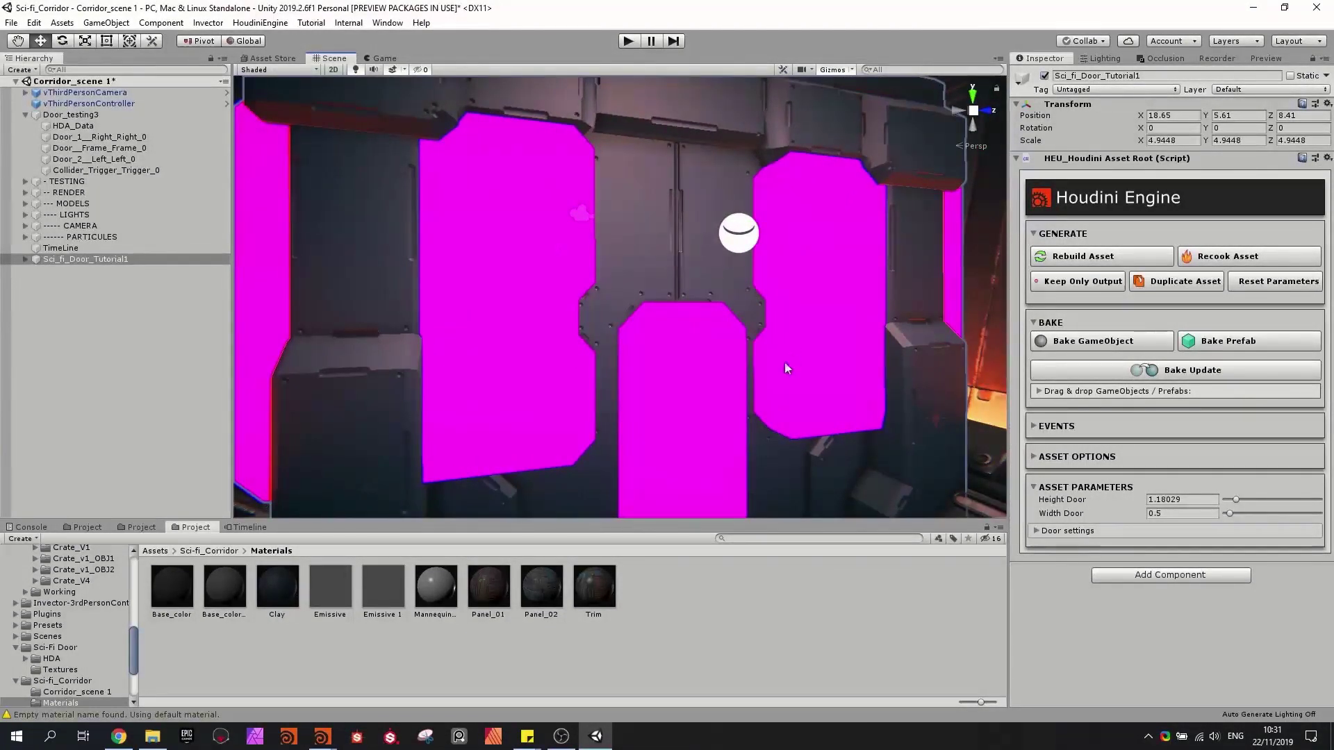
{"action": "right_click_drag", "start_coordinate": [781, 410], "coordinate": [752, 403]}
{"action": "key", "text": "d"}
{"action": "key", "text": "q"}
- Expand Door settings and raise Panel1 Size Y to about 0.97 to test the centre guide's height
{"action": "left_click", "coordinate": [1035, 532]}
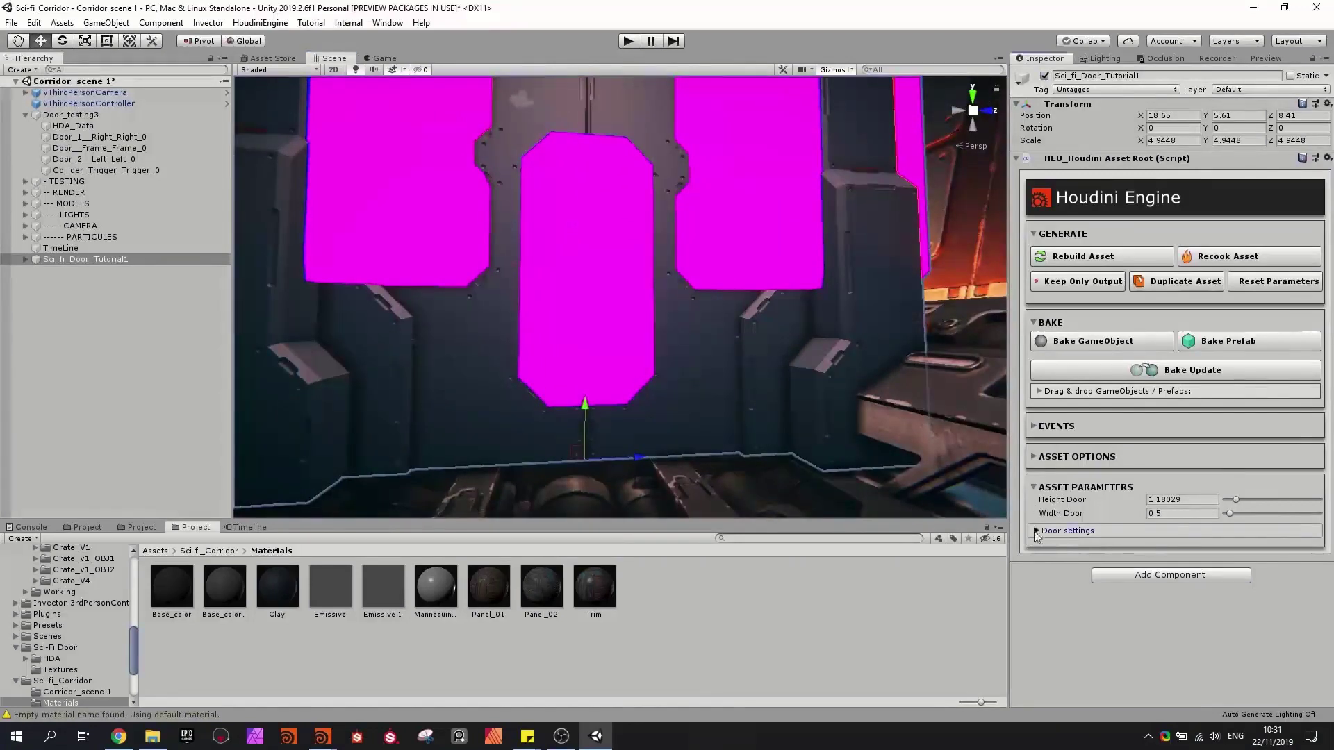
{"action": "right_click_drag", "start_coordinate": [765, 358], "coordinate": [773, 429]}
{"action": "key", "text": "e"}
{"action": "key", "text": "s"}
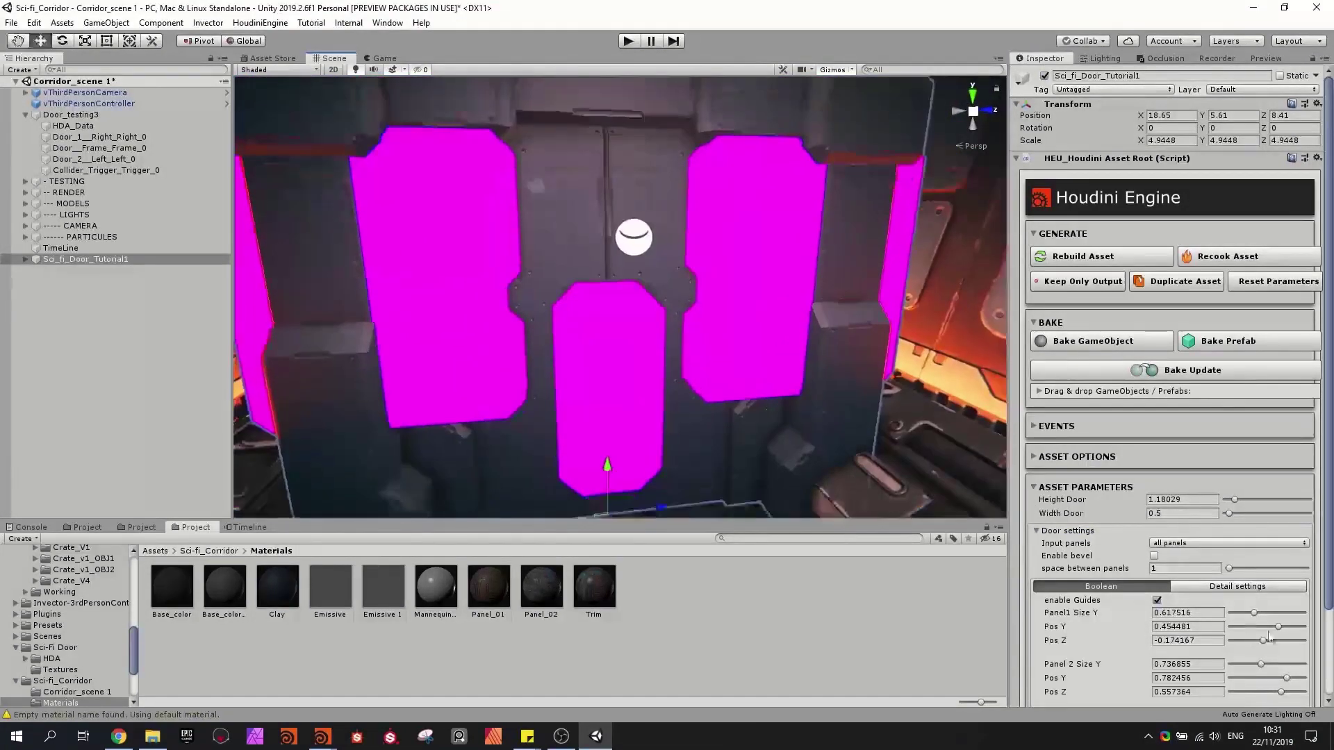
{"action": "left_click_drag", "start_coordinate": [1258, 614], "coordinate": [1263, 615]}
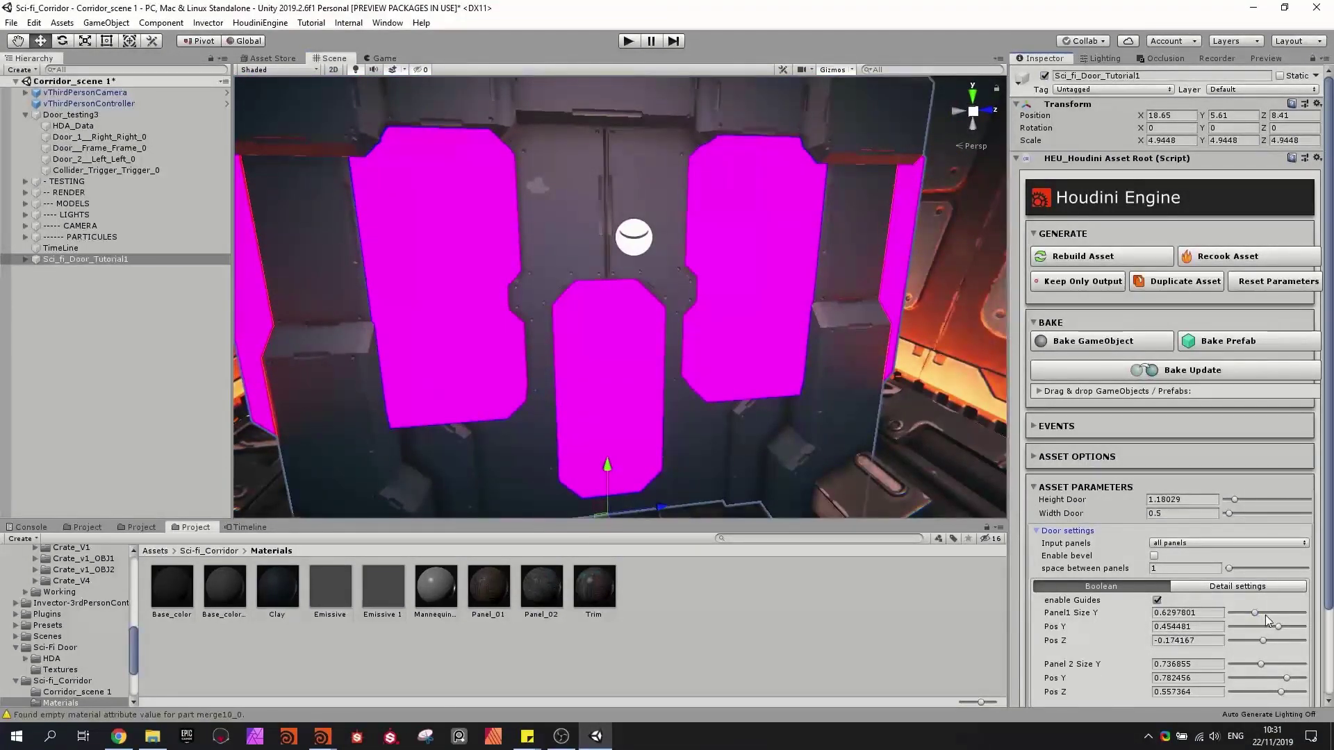
{"action": "right_click_drag", "start_coordinate": [609, 325], "coordinate": [613, 258]}
{"action": "key", "text": "s"}
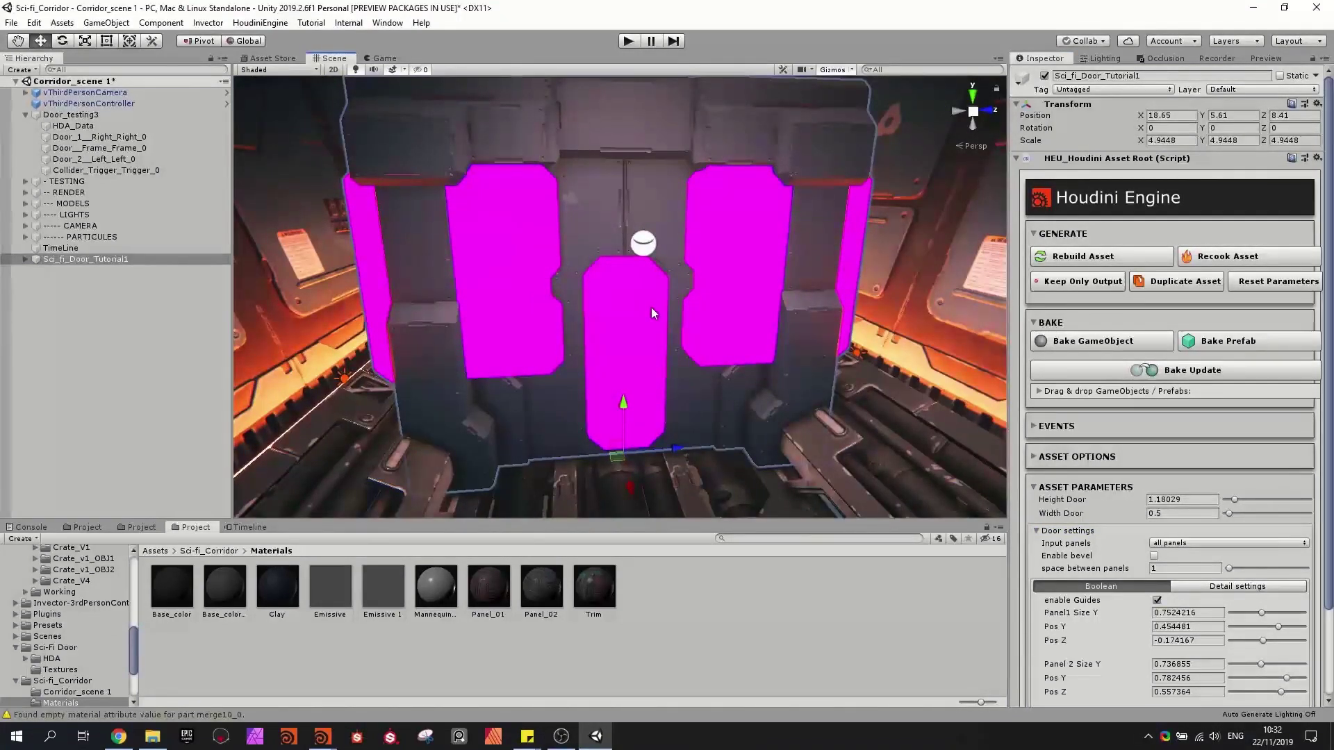
{"action": "left_click", "coordinate": [1275, 613]}
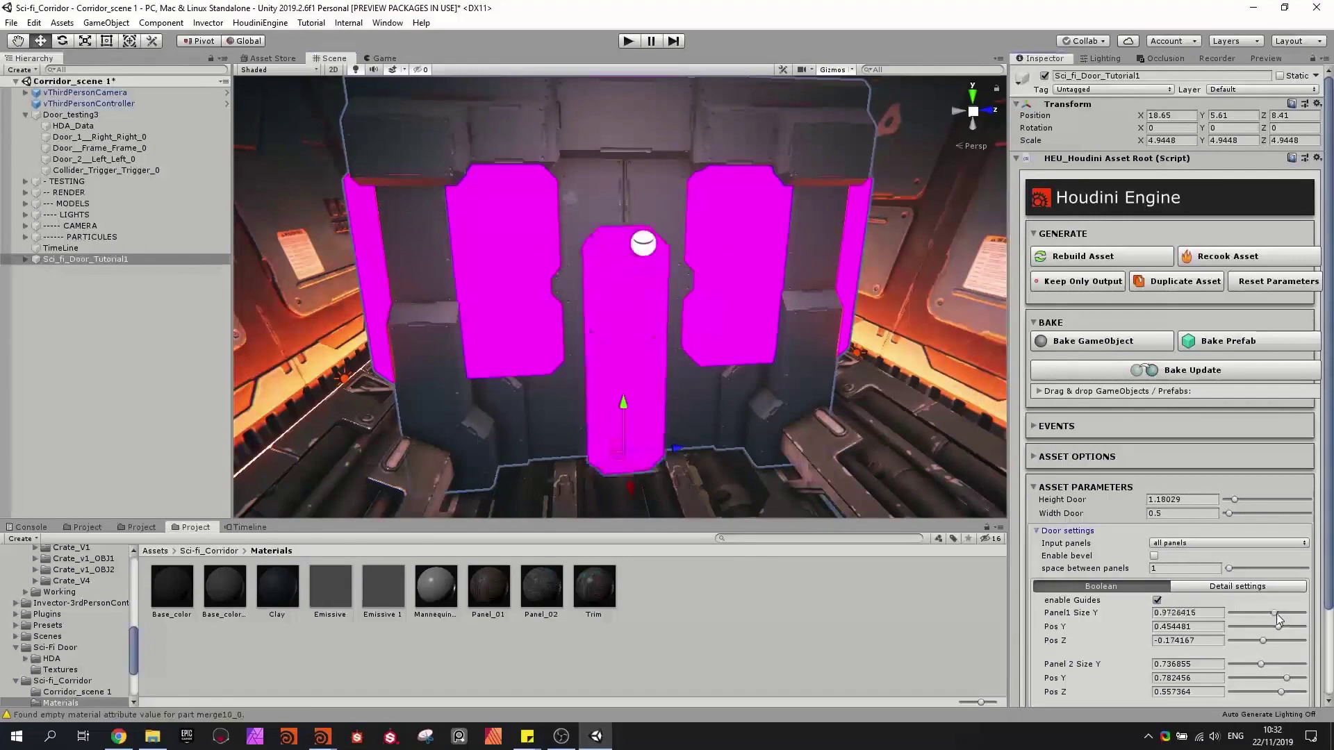
- Set the first panel's Pos Y to about 1.02 and Pos Z to about 0.42
{"action": "left_click", "coordinate": [1292, 627]}
{"action": "left_click", "coordinate": [1279, 639]}
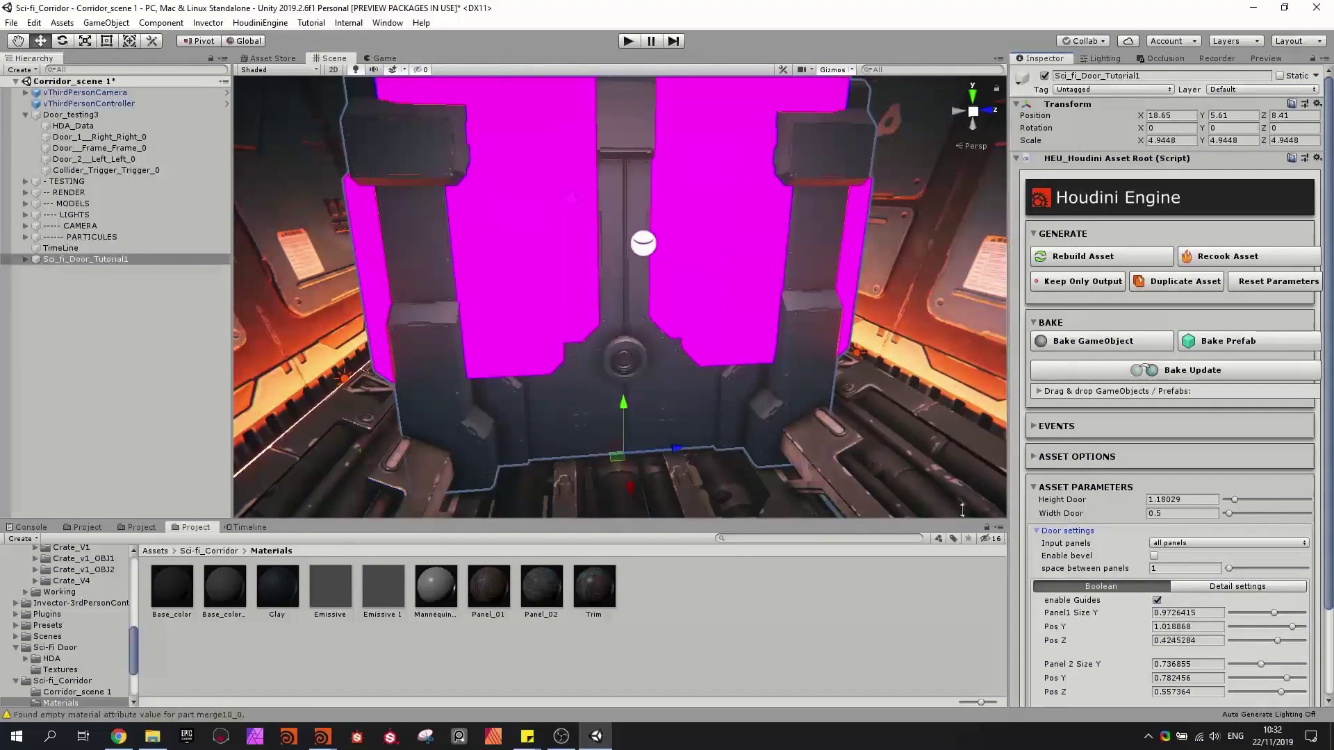
{"action": "right_click_drag", "start_coordinate": [804, 410], "coordinate": [775, 376]}
{"action": "right_click_drag", "start_coordinate": [636, 170], "coordinate": [658, 222]}
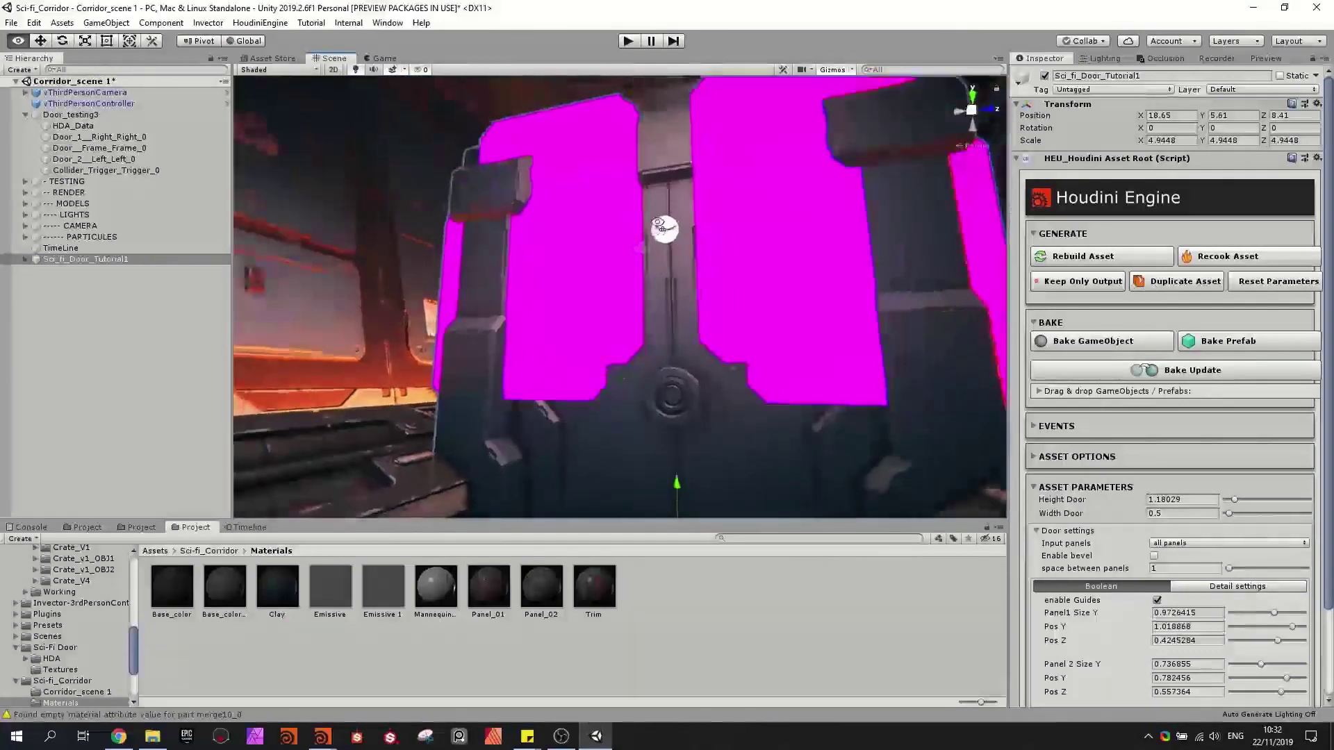
- Turn off enable Guides and rebuild the door asset
{"action": "left_click", "coordinate": [1156, 600]}
{"action": "right_click_drag", "start_coordinate": [724, 303], "coordinate": [680, 338]}
{"action": "left_click", "coordinate": [1056, 257]}
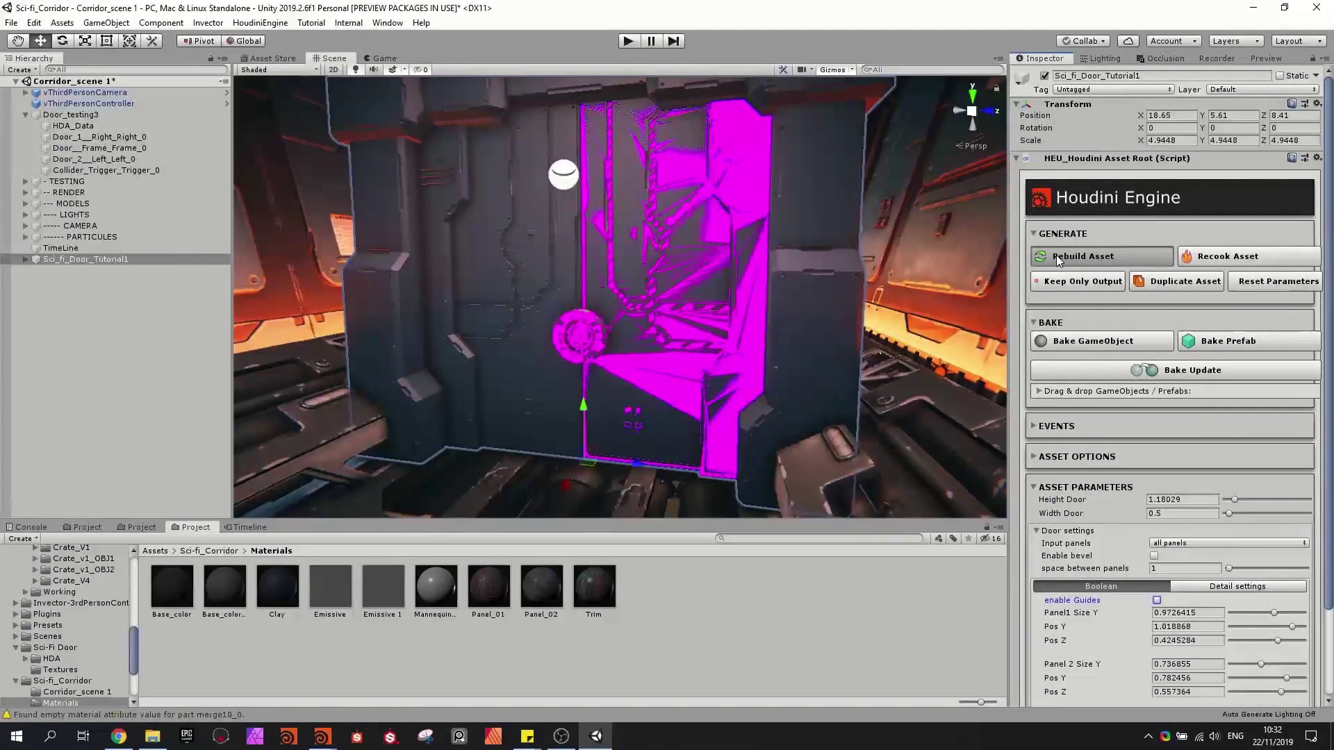
{"action": "right_click_drag", "start_coordinate": [684, 310], "coordinate": [679, 276]}
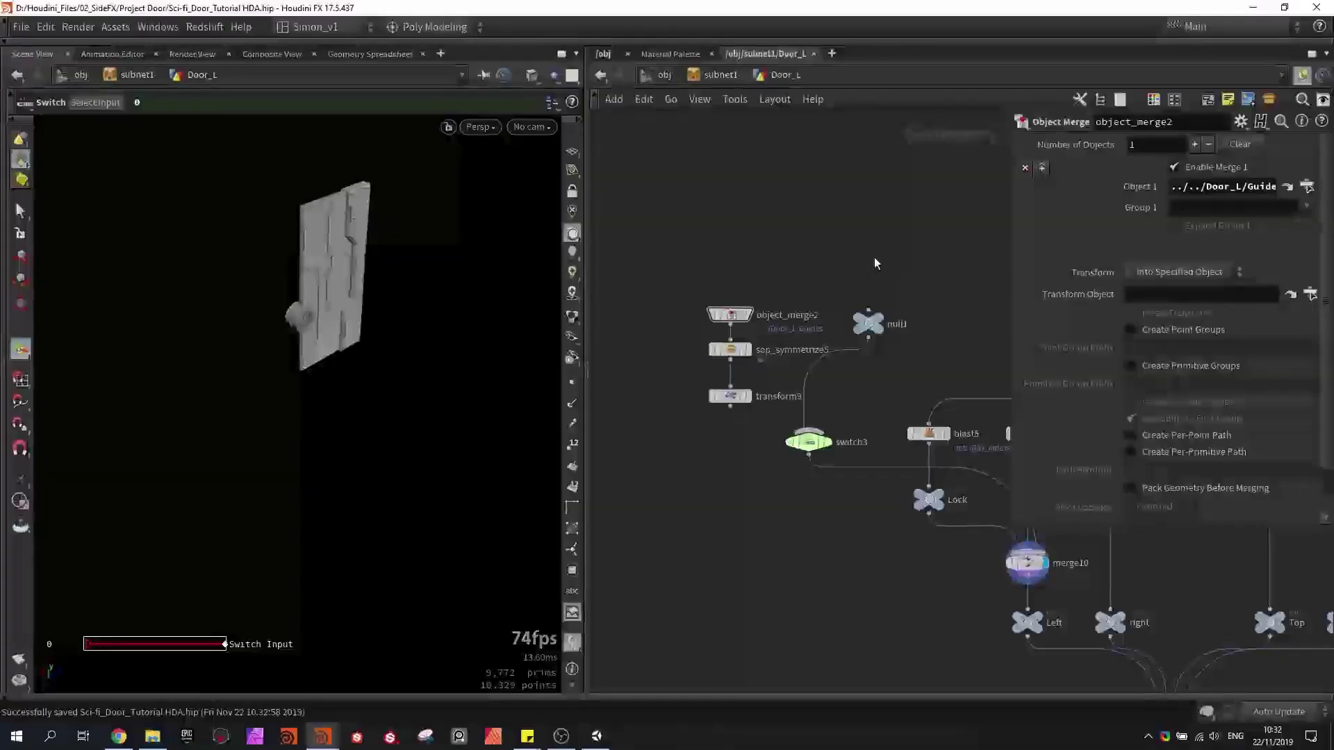
- In the Houdini asset's parameter settings, add a folder labelled "Sides frame" inside Frame settings
{"action": "middle_click_drag", "start_coordinate": [904, 257], "coordinate": [819, 271]}
{"action": "scroll", "coordinate": [826, 270], "scroll_direction": "down", "scroll_amount": 3}
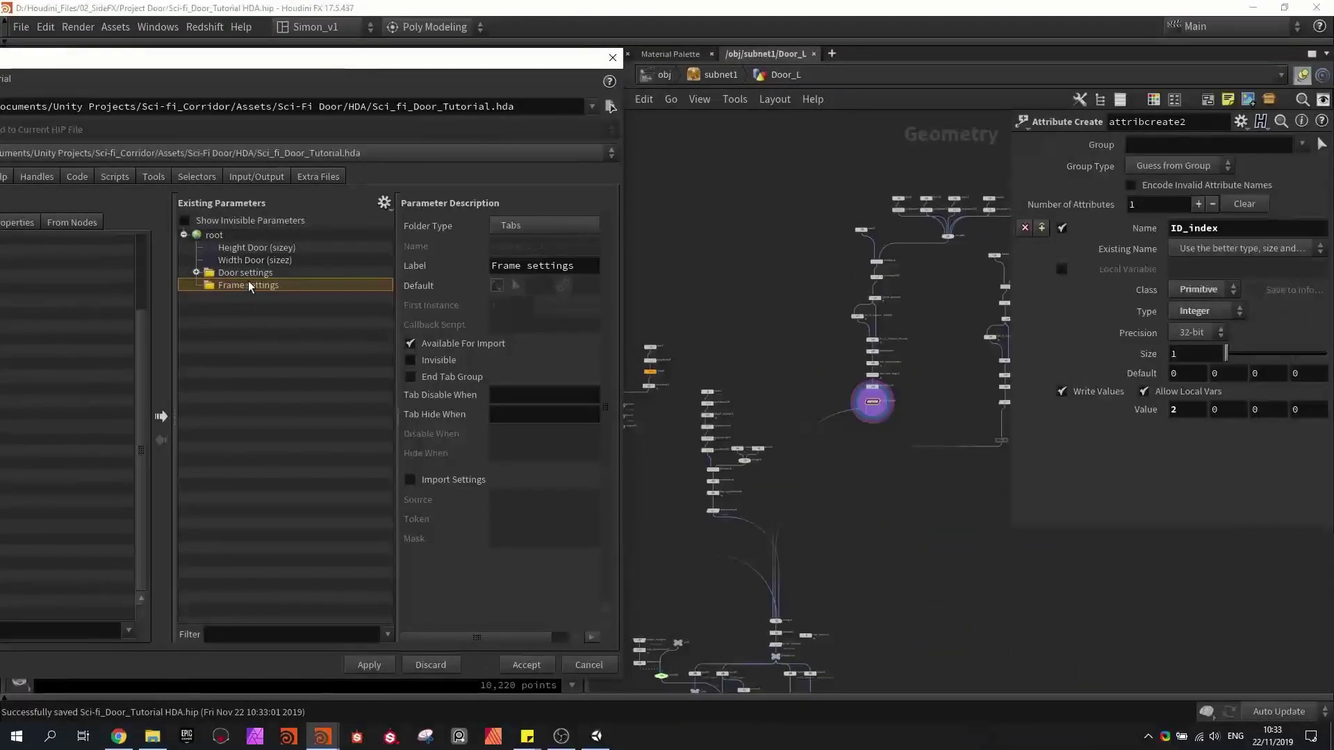
{"action": "left_click_drag", "start_coordinate": [228, 57], "coordinate": [589, 61]}
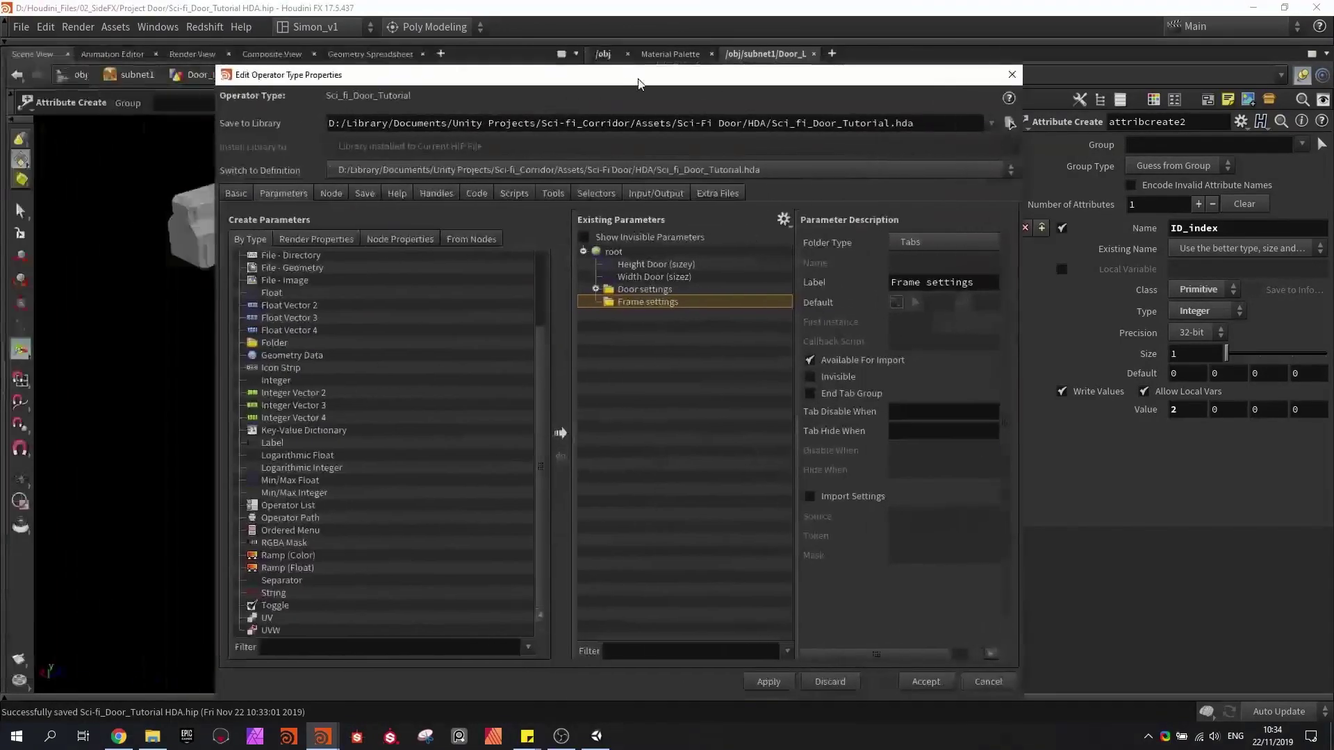
{"action": "left_click_drag", "start_coordinate": [231, 328], "coordinate": [590, 295]}
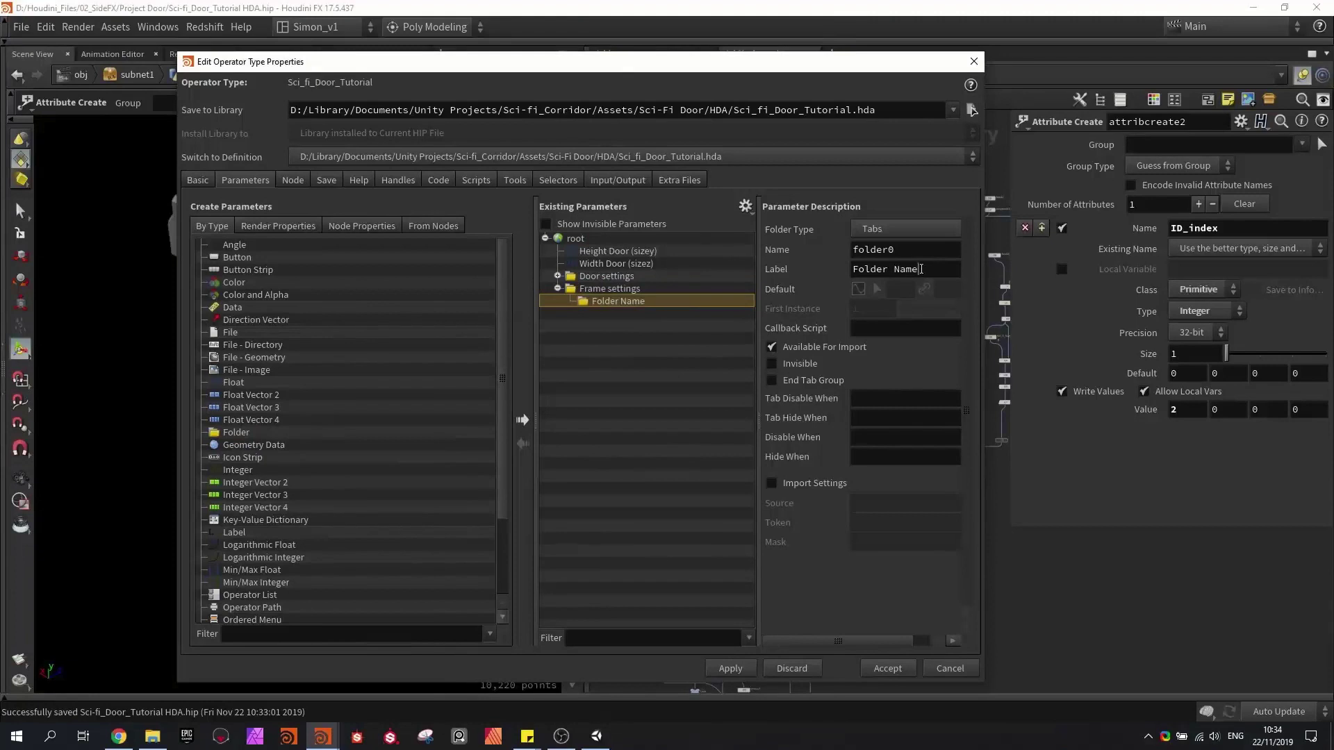
{"action": "left_click_drag", "start_coordinate": [920, 269], "coordinate": [843, 272]}
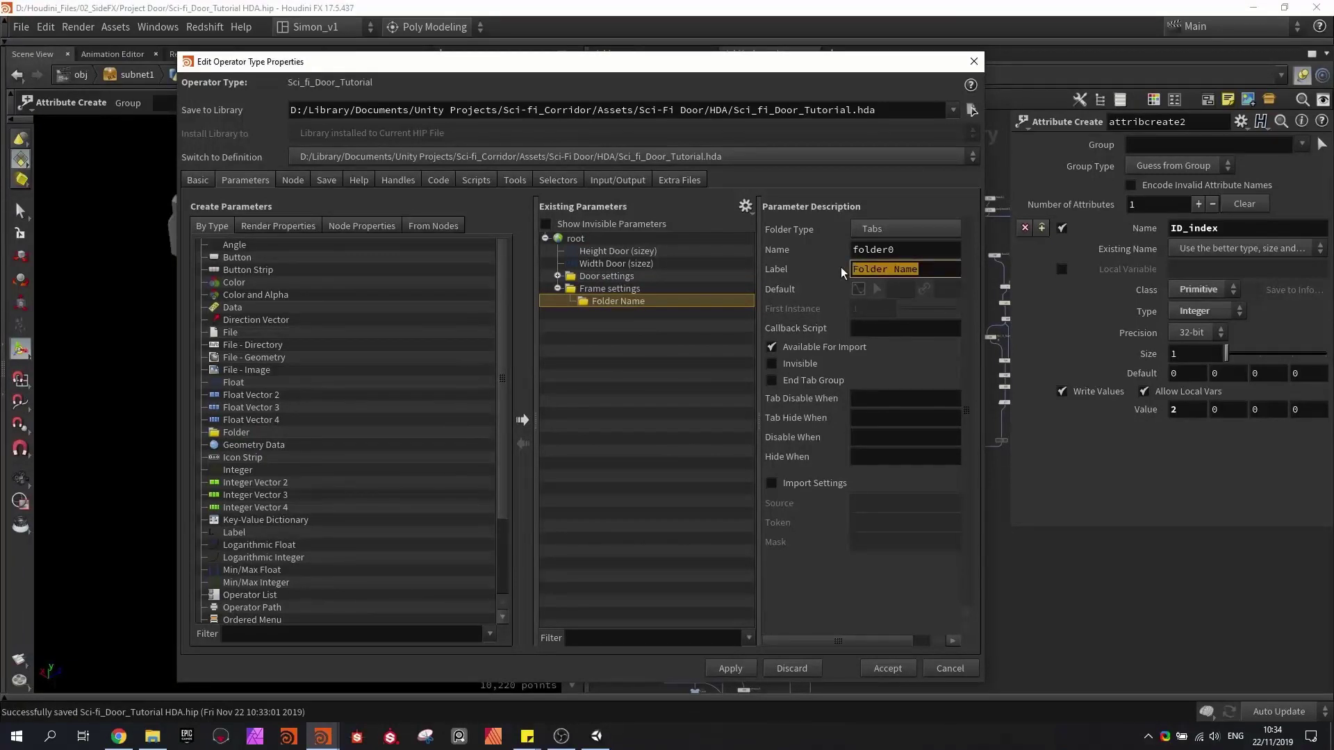
{"action": "type", "text": "Sides frame"}
{"action": "key", "text": "Return"}
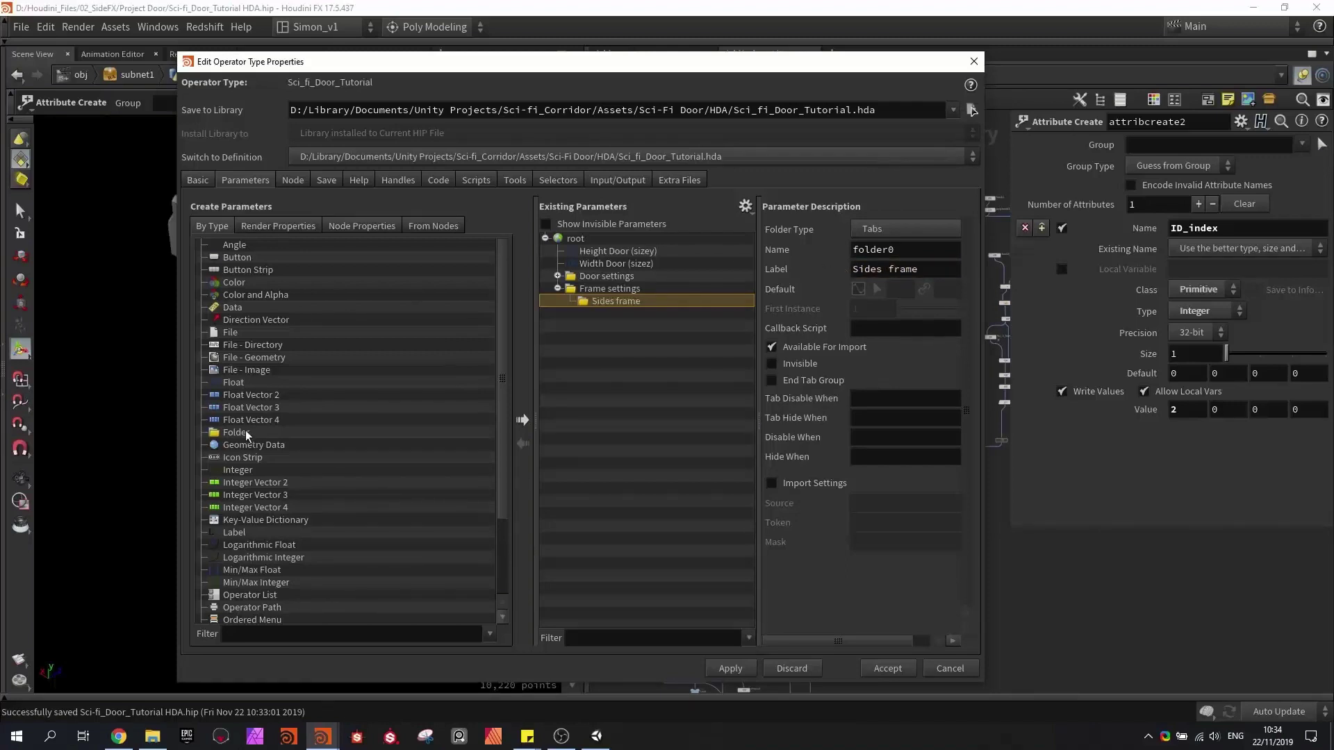
- Add a second folder labelled "Top frame" inside Frame settings, following Sides frame
{"action": "left_click_drag", "start_coordinate": [246, 434], "coordinate": [645, 312]}
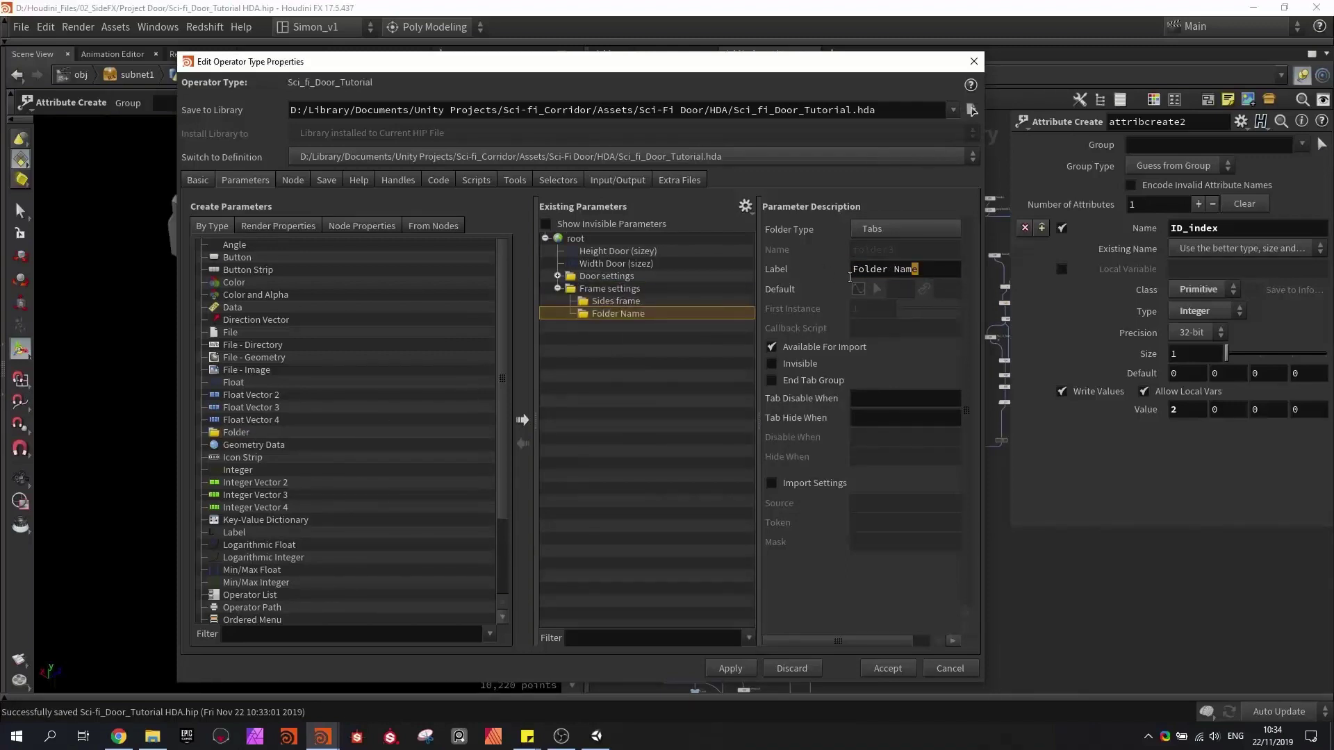
{"action": "left_click_drag", "start_coordinate": [850, 277], "coordinate": [742, 289]}
{"action": "type", "text": "Top frame"}
{"action": "key", "text": "Return"}
- Nest a folder labelled "Boolean" inside the Sides frame folder
{"action": "left_click_drag", "start_coordinate": [386, 66], "coordinate": [321, 66]}
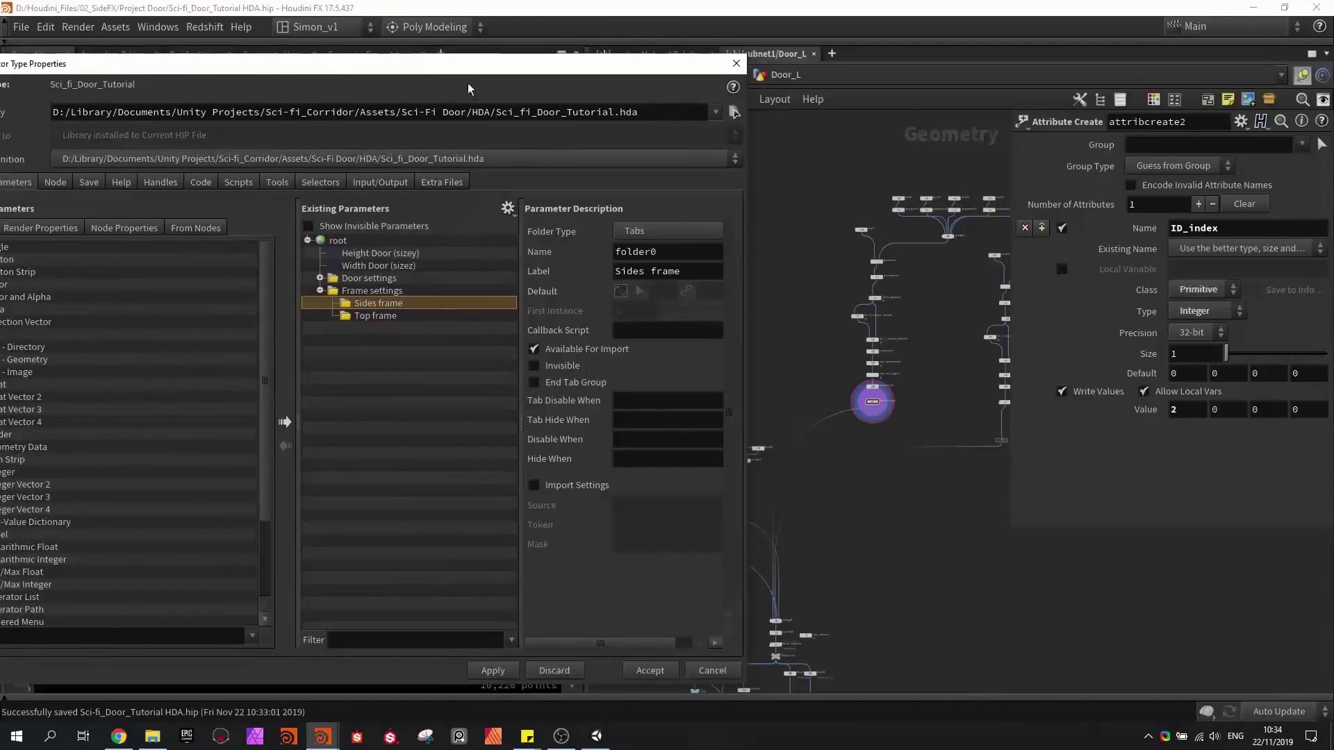
{"action": "left_click_drag", "start_coordinate": [454, 69], "coordinate": [613, 77]}
{"action": "left_click_drag", "start_coordinate": [159, 443], "coordinate": [530, 317]}
{"action": "triple_click", "coordinate": [846, 283]}
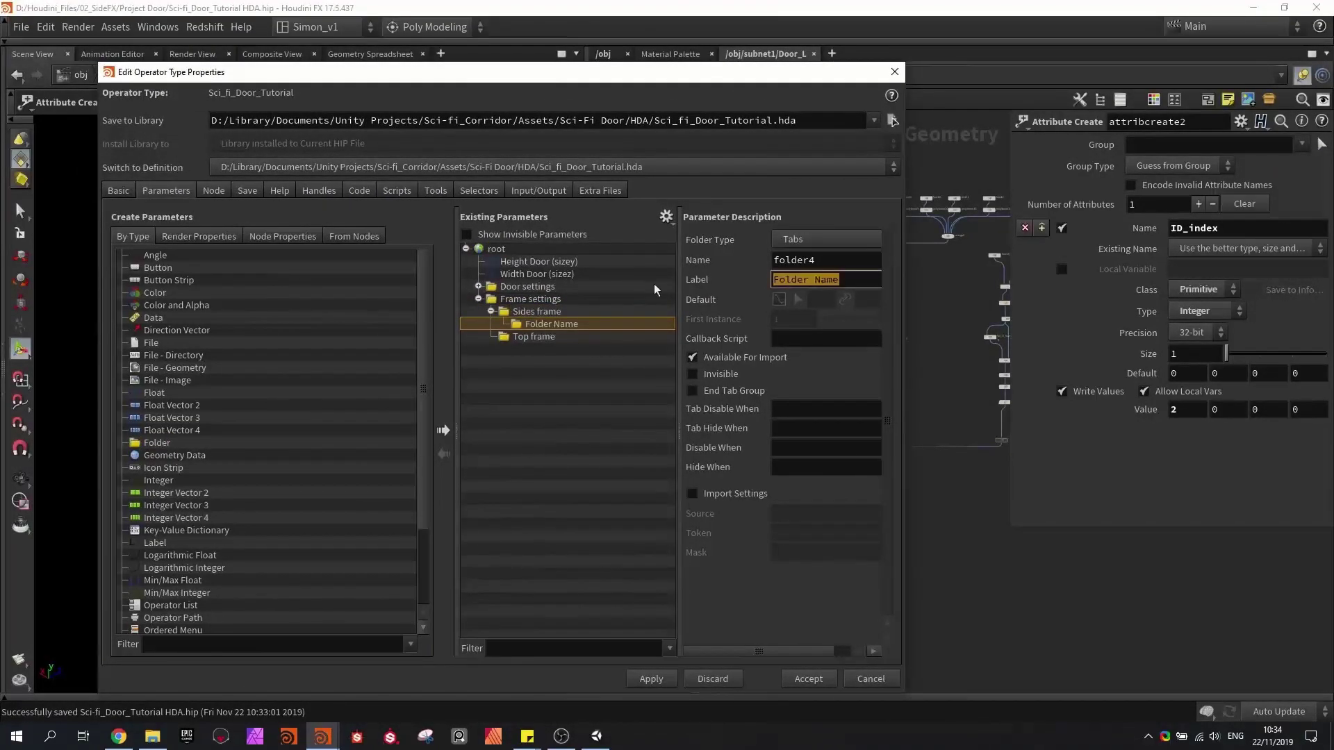
{"action": "type", "text": "Boolean"}
{"action": "key", "text": "Return"}
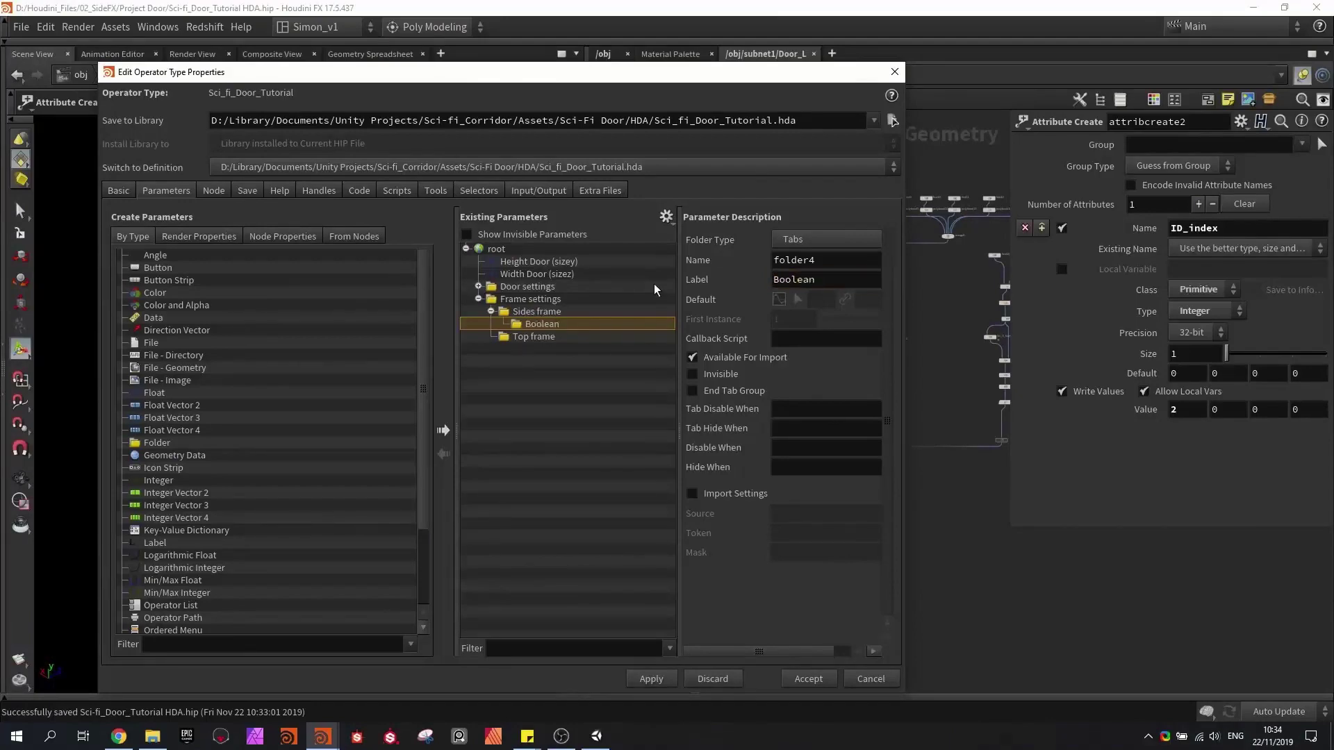
- Paste a copy of the Boolean folder into Top frame, and select the Boolean folder under Sides frame
{"action": "left_click", "coordinate": [546, 337]}
{"action": "key", "text": "ctrl+v"}
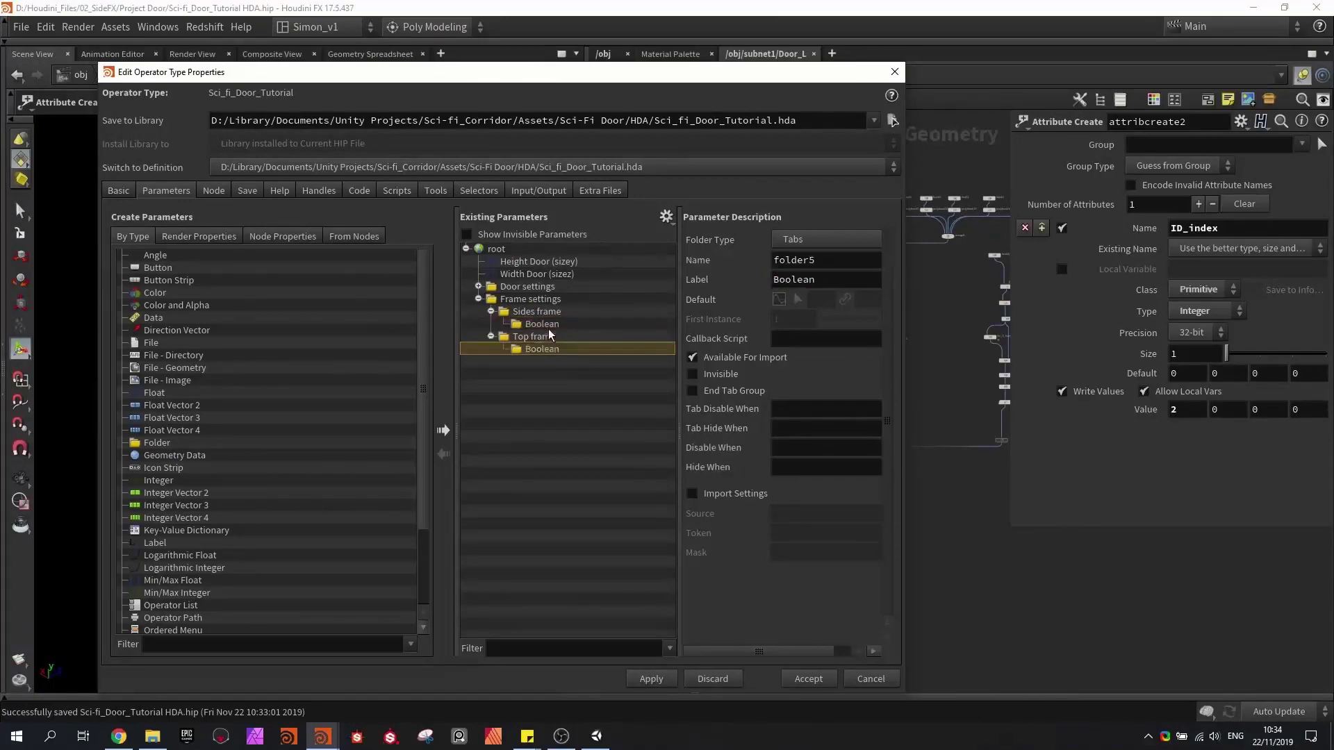
{"action": "left_click", "coordinate": [546, 324]}
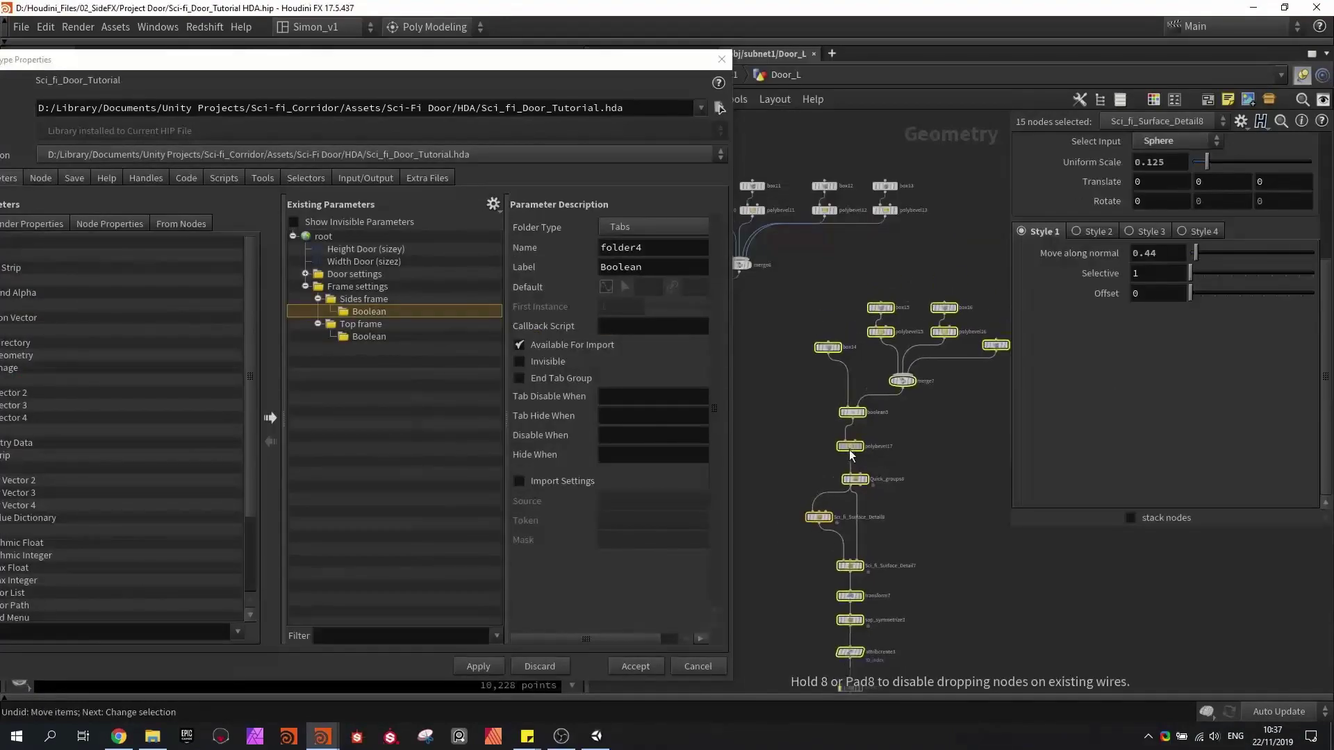
- Promote the Y and Z size of box15 into the Boolean folder under Sides frame
{"action": "middle_click_drag", "start_coordinate": [955, 426], "coordinate": [916, 413]}
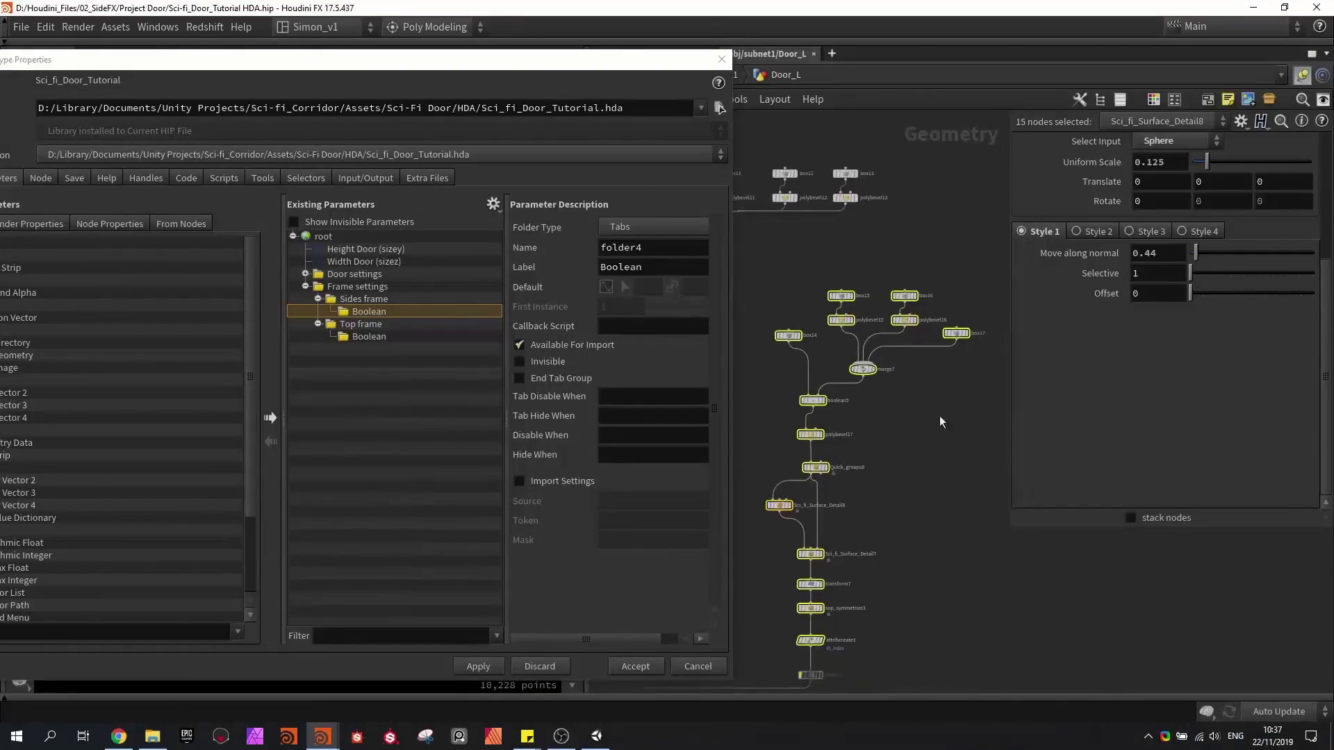
{"action": "left_click_drag", "start_coordinate": [973, 423], "coordinate": [762, 258]}
{"action": "left_click", "coordinate": [906, 257]}
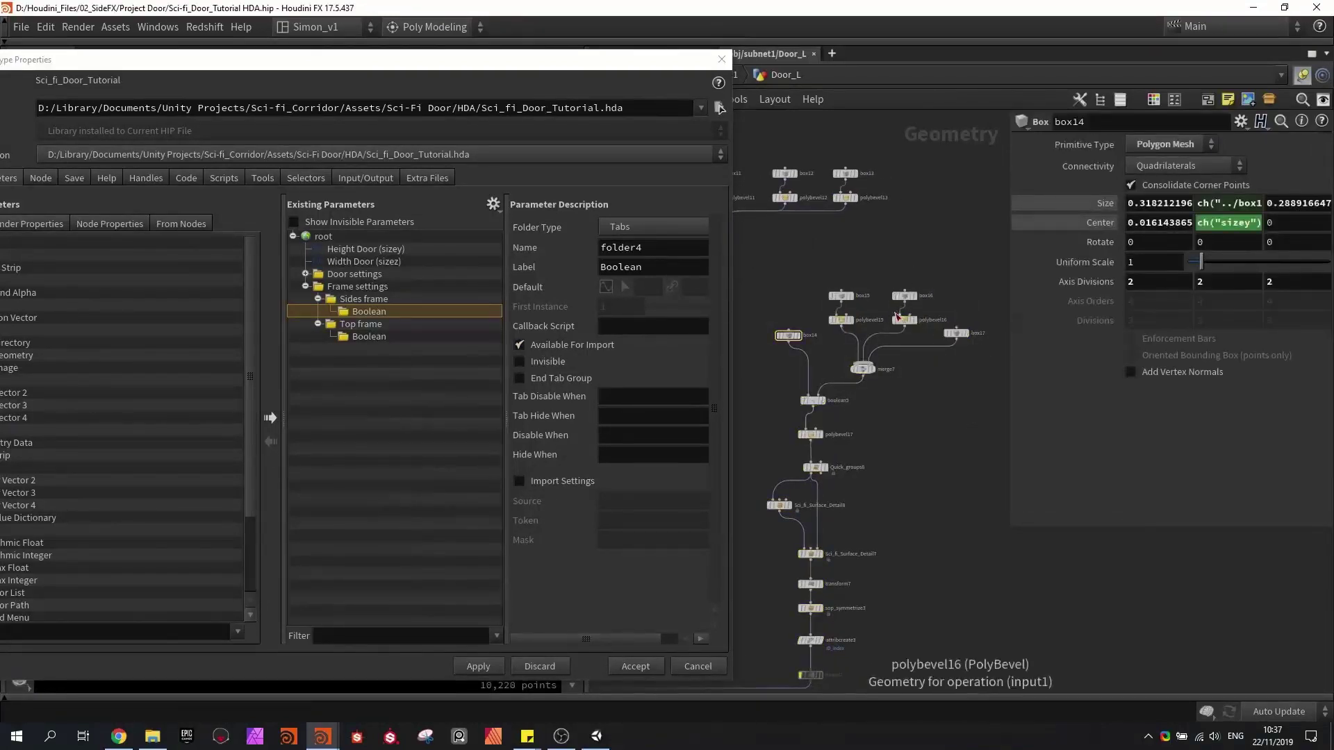
{"action": "scroll", "coordinate": [854, 303], "scroll_direction": "up", "scroll_amount": 3}
{"action": "left_click", "coordinate": [830, 290]}
{"action": "left_click", "coordinate": [832, 292]}
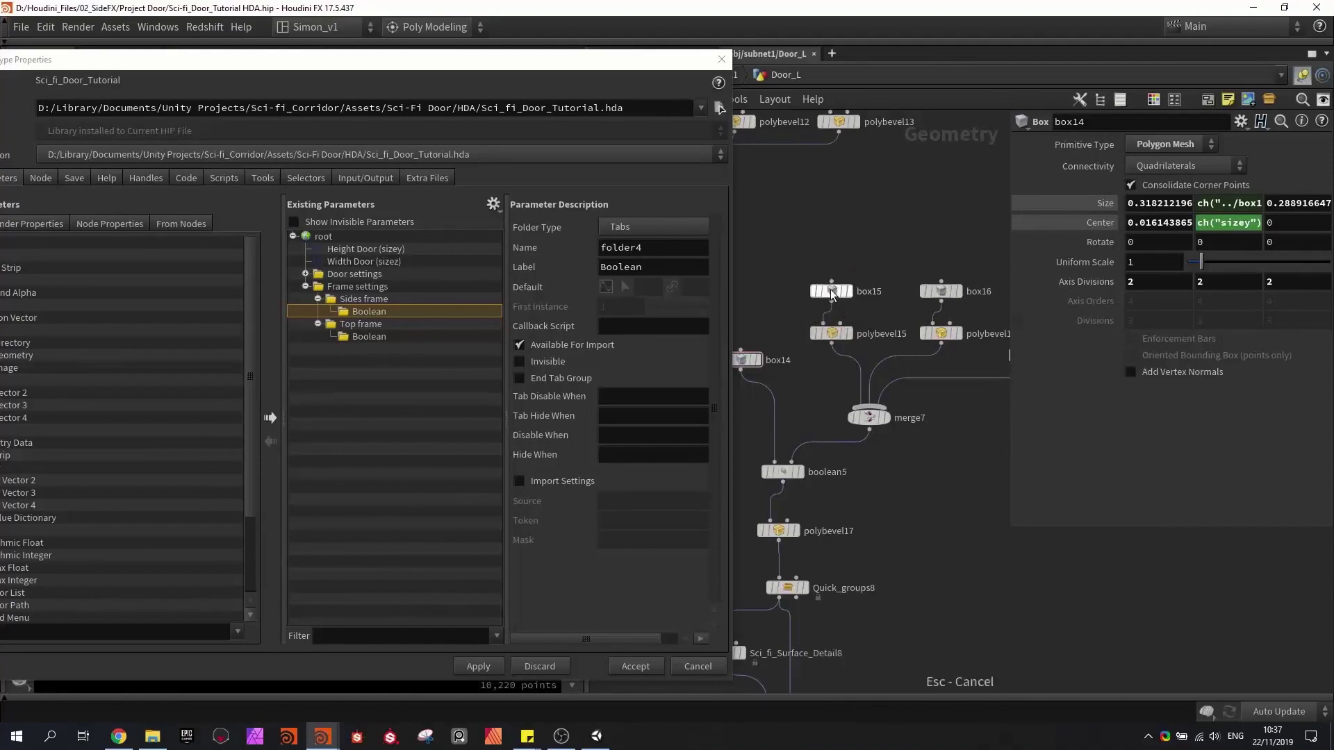
{"action": "double_click", "coordinate": [1216, 204]}
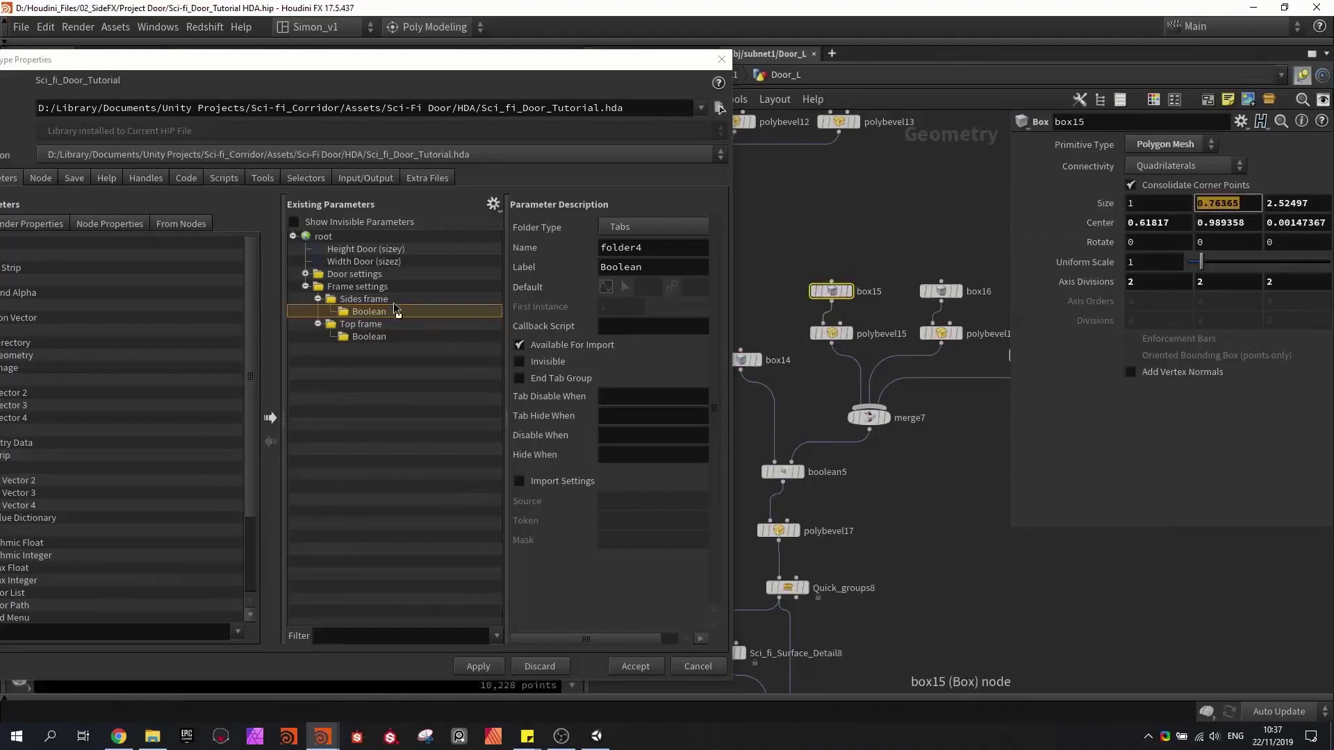
{"action": "left_click_drag", "start_coordinate": [395, 309], "coordinate": [395, 311]}
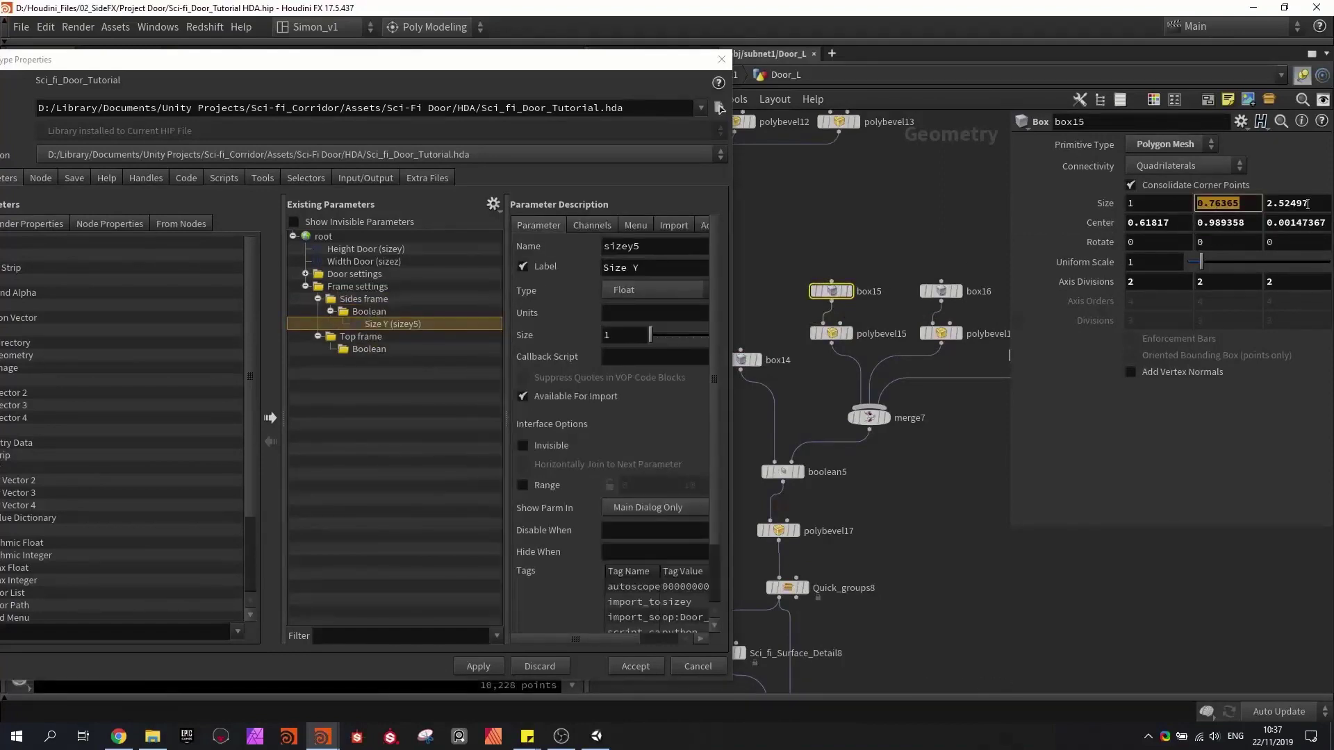
{"action": "double_click", "coordinate": [1297, 203]}
{"action": "left_click_drag", "start_coordinate": [1296, 203], "coordinate": [369, 317]}
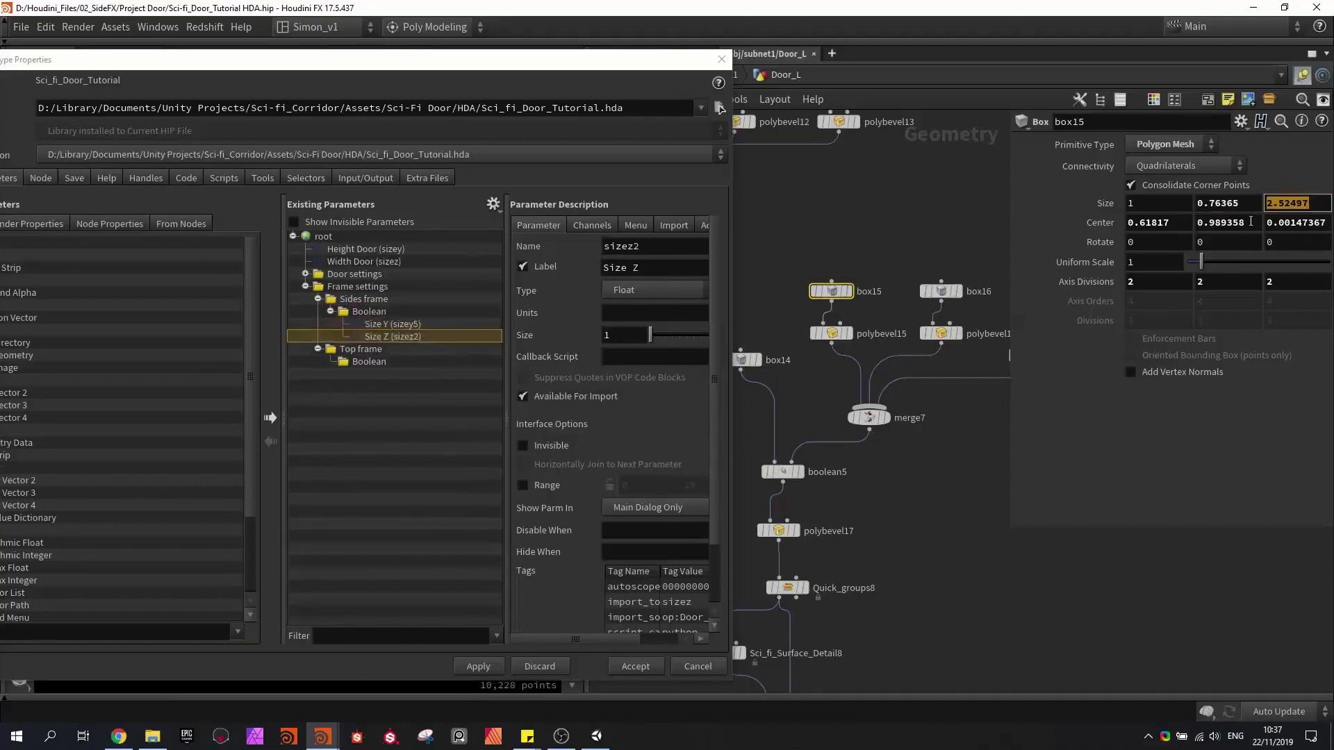
- Promote the Y and Z center of box15 into the Boolean folder under Sides frame
{"action": "double_click", "coordinate": [1211, 221]}
{"action": "left_click_drag", "start_coordinate": [1212, 221], "coordinate": [368, 314]}
{"action": "double_click", "coordinate": [1293, 225]}
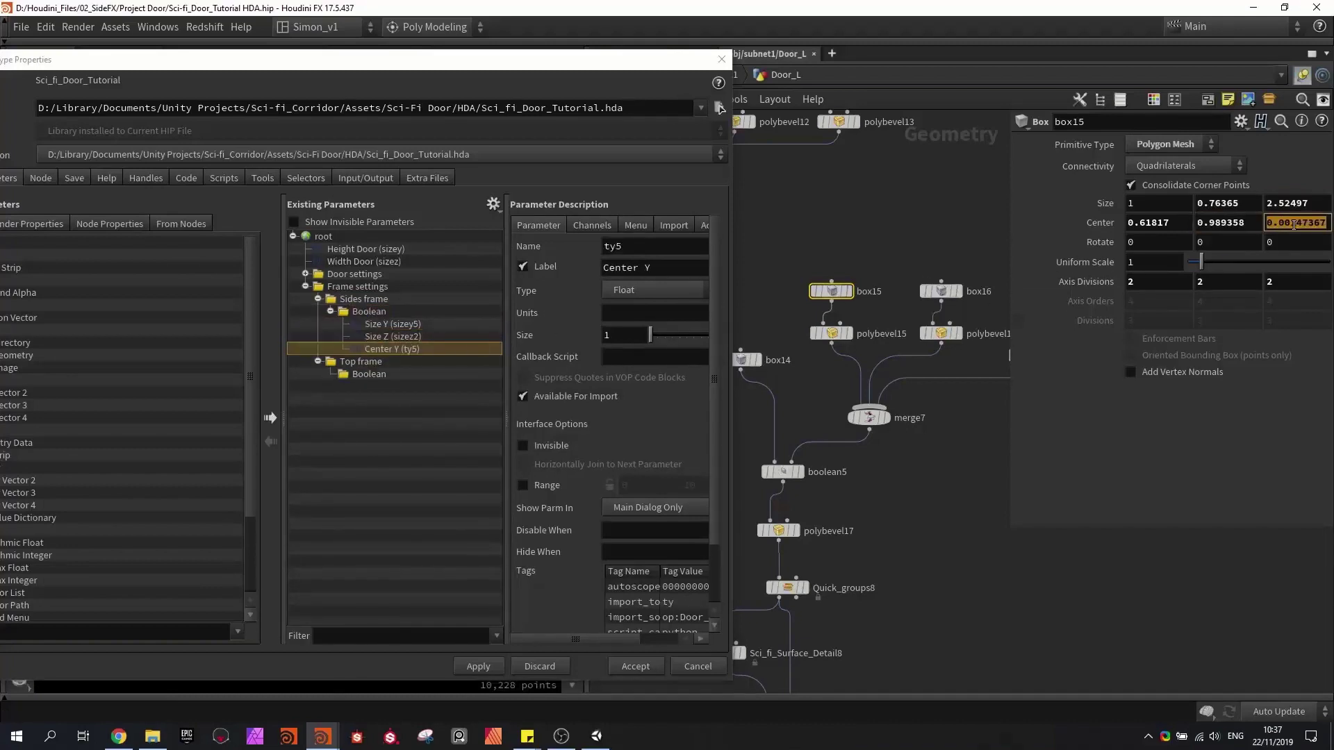
{"action": "left_click_drag", "start_coordinate": [685, 322], "coordinate": [368, 314]}
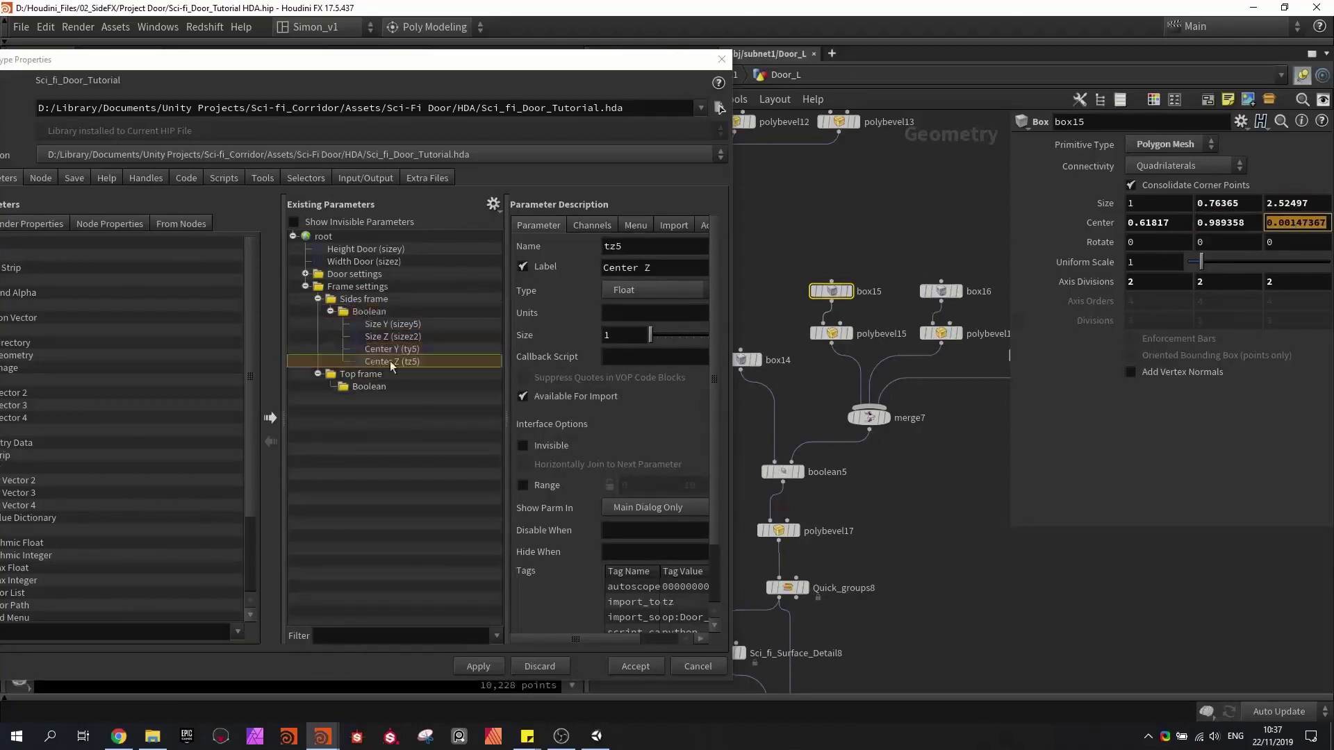
- Relabel the two promoted size parameters "Shape 1 Size Y" and "Shape 1 Size Z"
{"action": "left_click", "coordinate": [393, 324]}
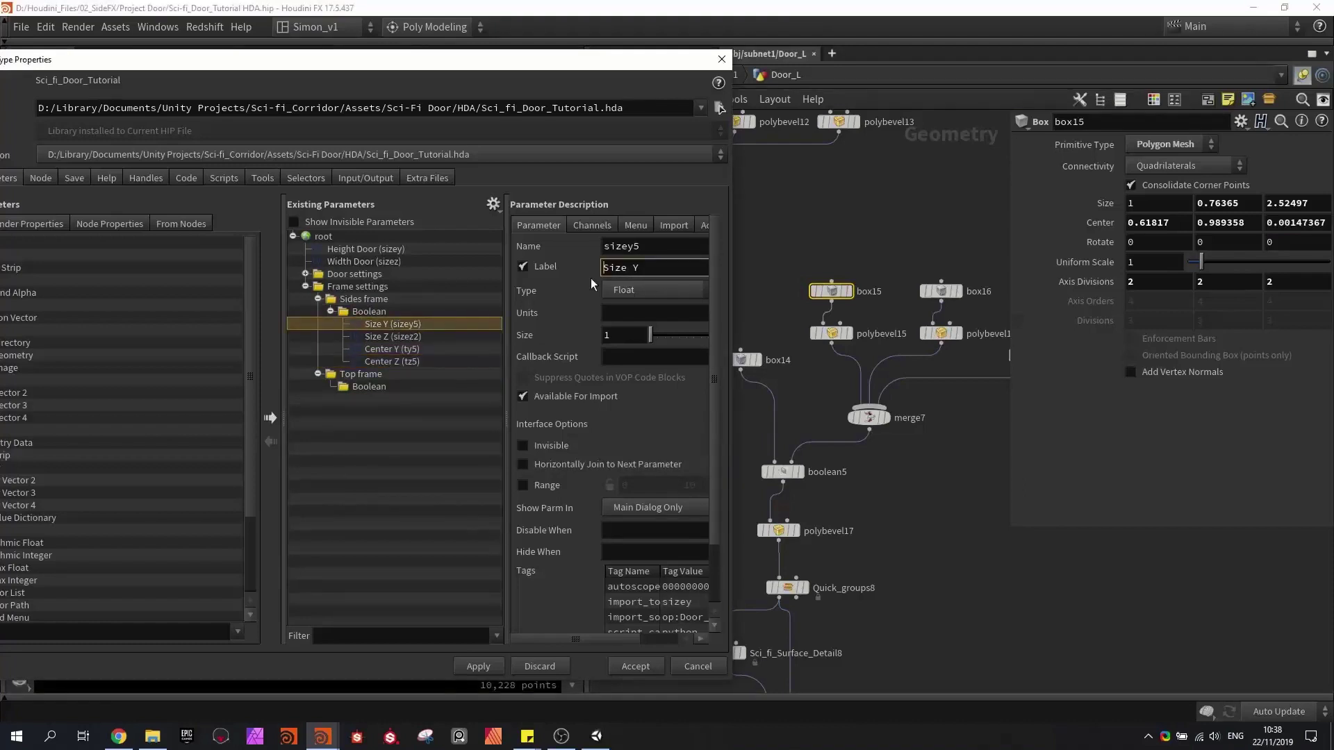
{"action": "type", "text": "Shape 1"}
{"action": "key", "text": "Return"}
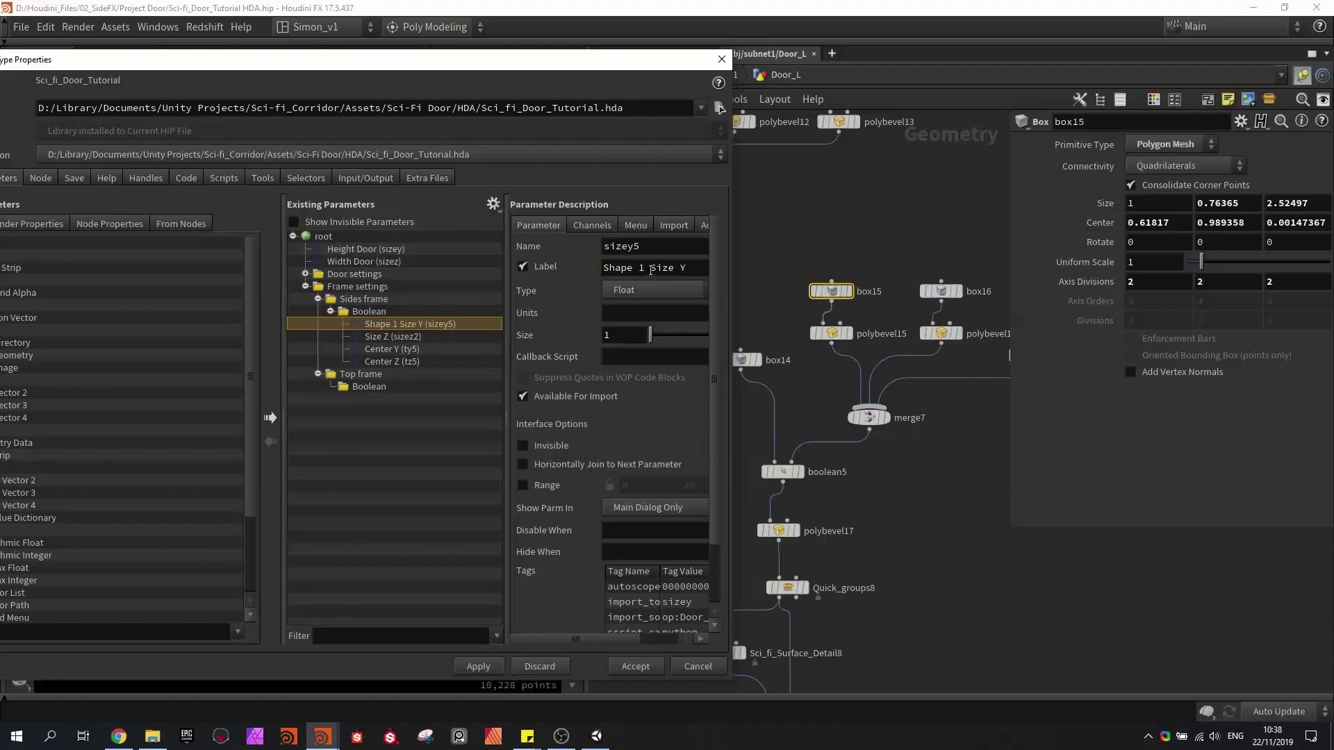
{"action": "left_click_drag", "start_coordinate": [651, 270], "coordinate": [579, 266]}
{"action": "key", "text": "ctrl+c"}
{"action": "left_click", "coordinate": [410, 333]}
{"action": "left_click", "coordinate": [601, 268]}
{"action": "key", "text": "ctrl+v"}
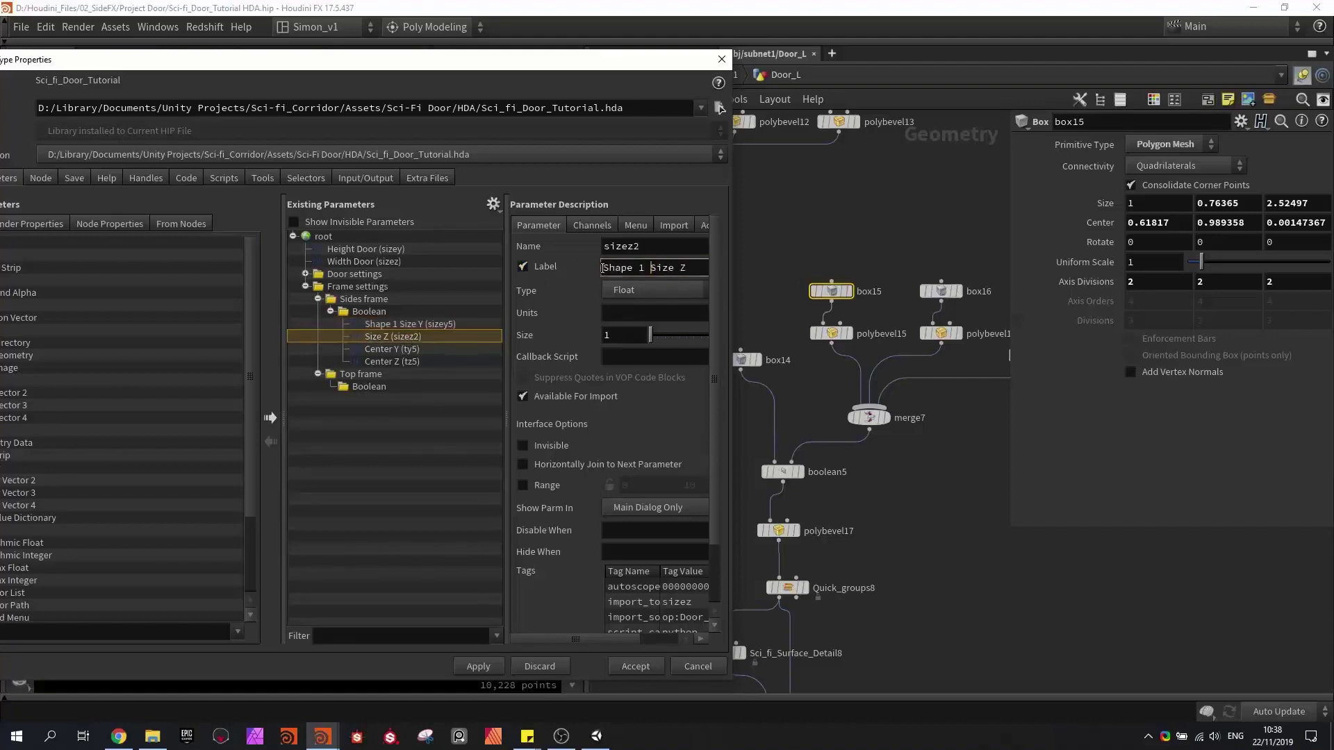
{"action": "key", "text": "Return"}
- Relabel the two promoted center parameters "Shape 1 Pos Y" and "Shape 1 Pos Z"
{"action": "left_click", "coordinate": [415, 348]}
{"action": "left_click", "coordinate": [603, 269]}
{"action": "key", "text": "ctrl+v"}
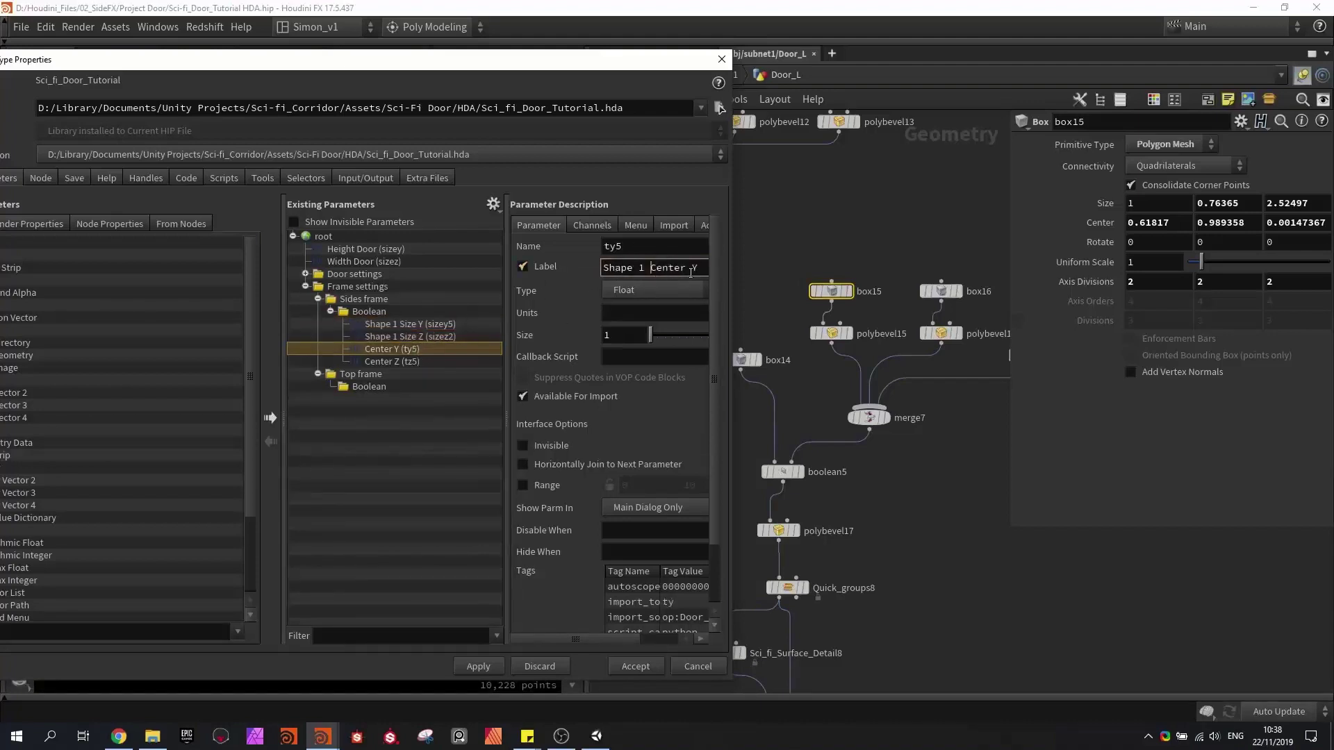
{"action": "double_click", "coordinate": [651, 266]}
{"action": "type", "text": "Pos"}
{"action": "key", "text": "Return"}
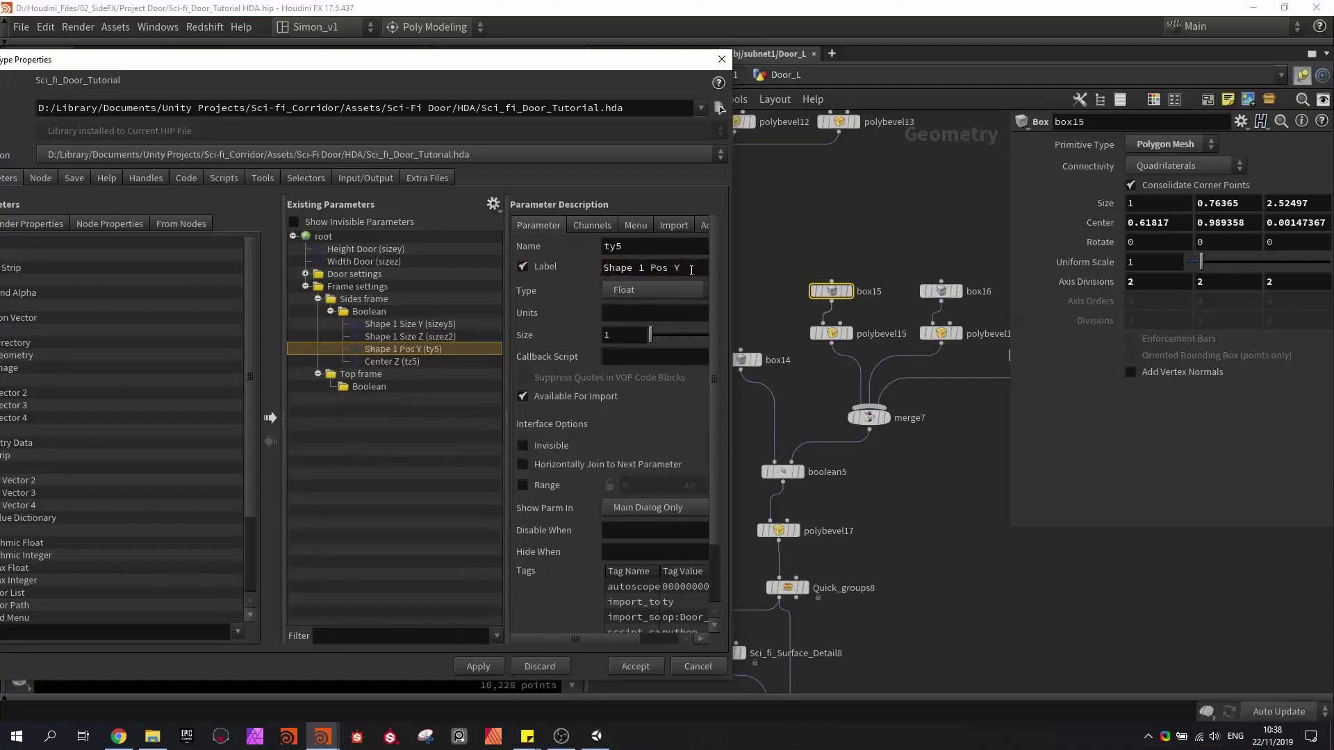
{"action": "left_click", "coordinate": [417, 363]}
{"action": "left_click_drag", "start_coordinate": [640, 269], "coordinate": [540, 268]}
{"action": "type", "text": "Shape 1 Pos"}
{"action": "key", "text": "BackSpace"}
{"action": "key", "text": "Return"}
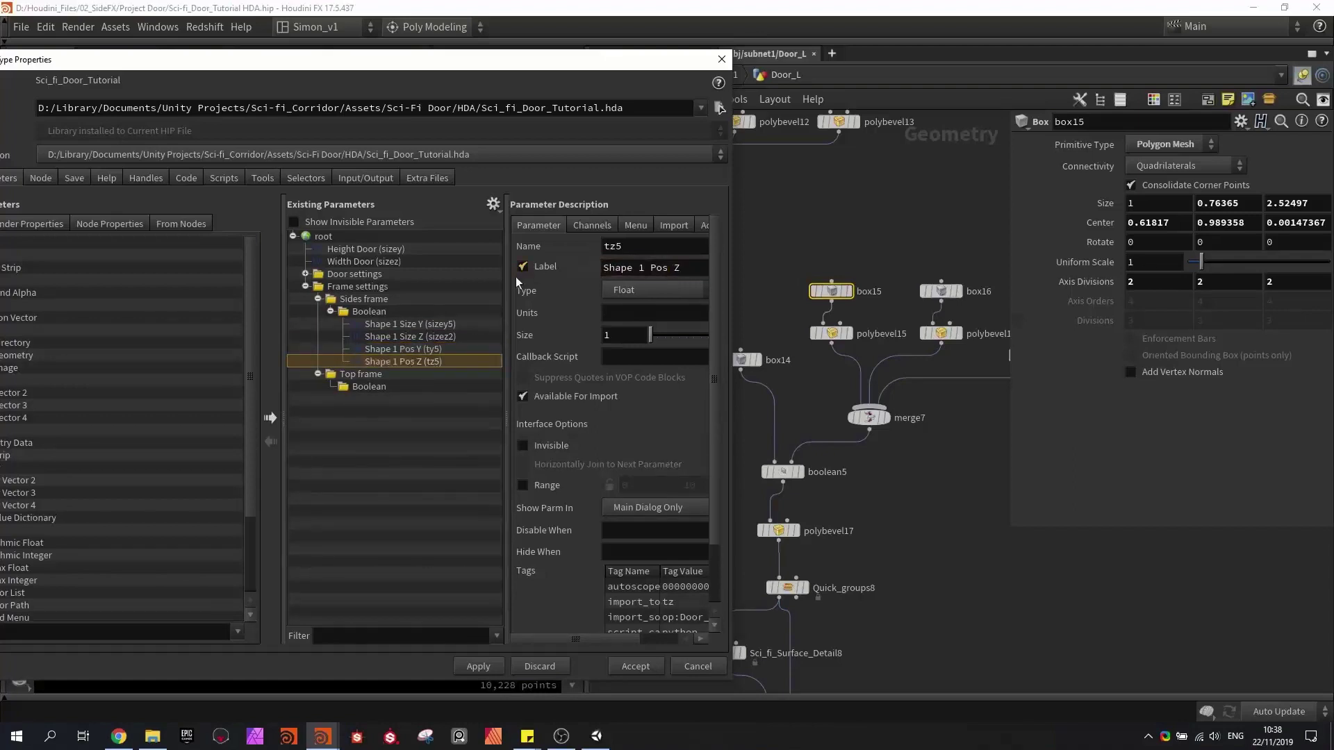
- Add a separator after the Shape 1 parameters in the Sides frame's Boolean folder and apply the changes
{"action": "left_click_drag", "start_coordinate": [164, 72], "coordinate": [208, 74]}
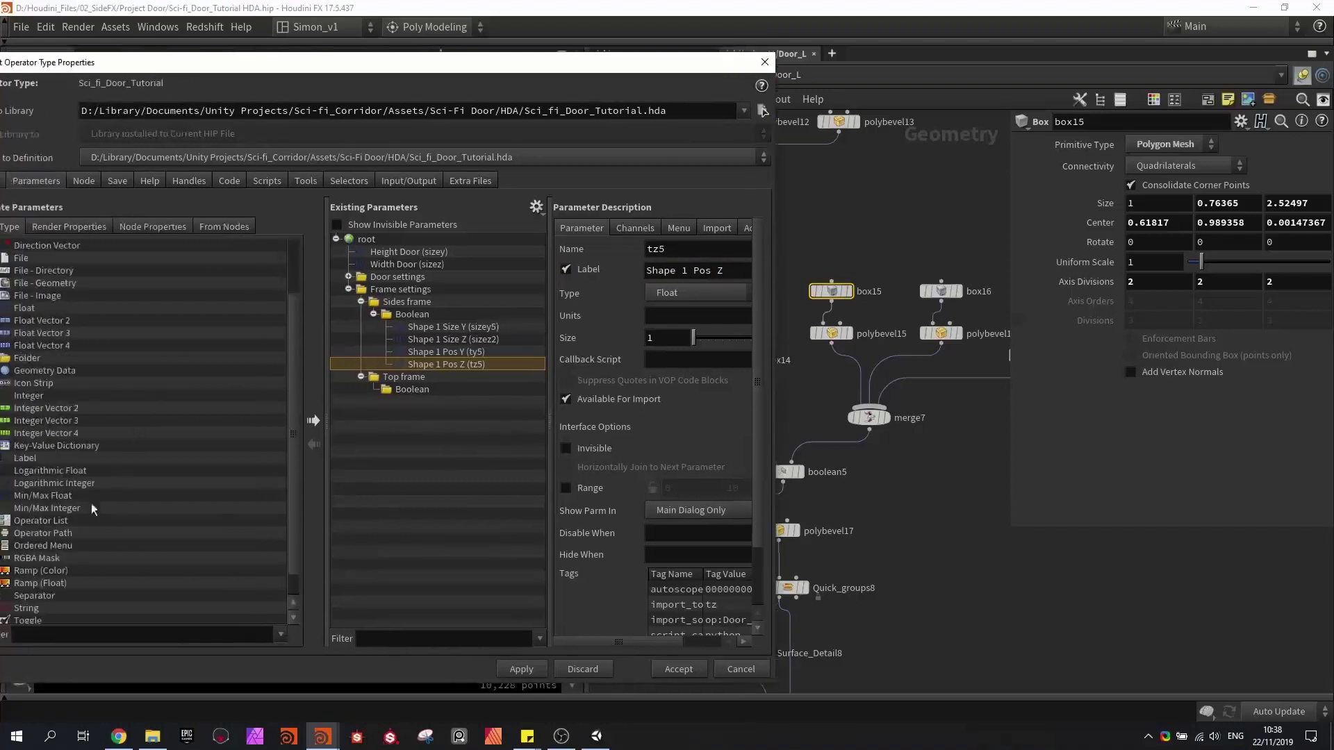
{"action": "left_click_drag", "start_coordinate": [41, 595], "coordinate": [407, 316]}
{"action": "left_click", "coordinate": [522, 671]}
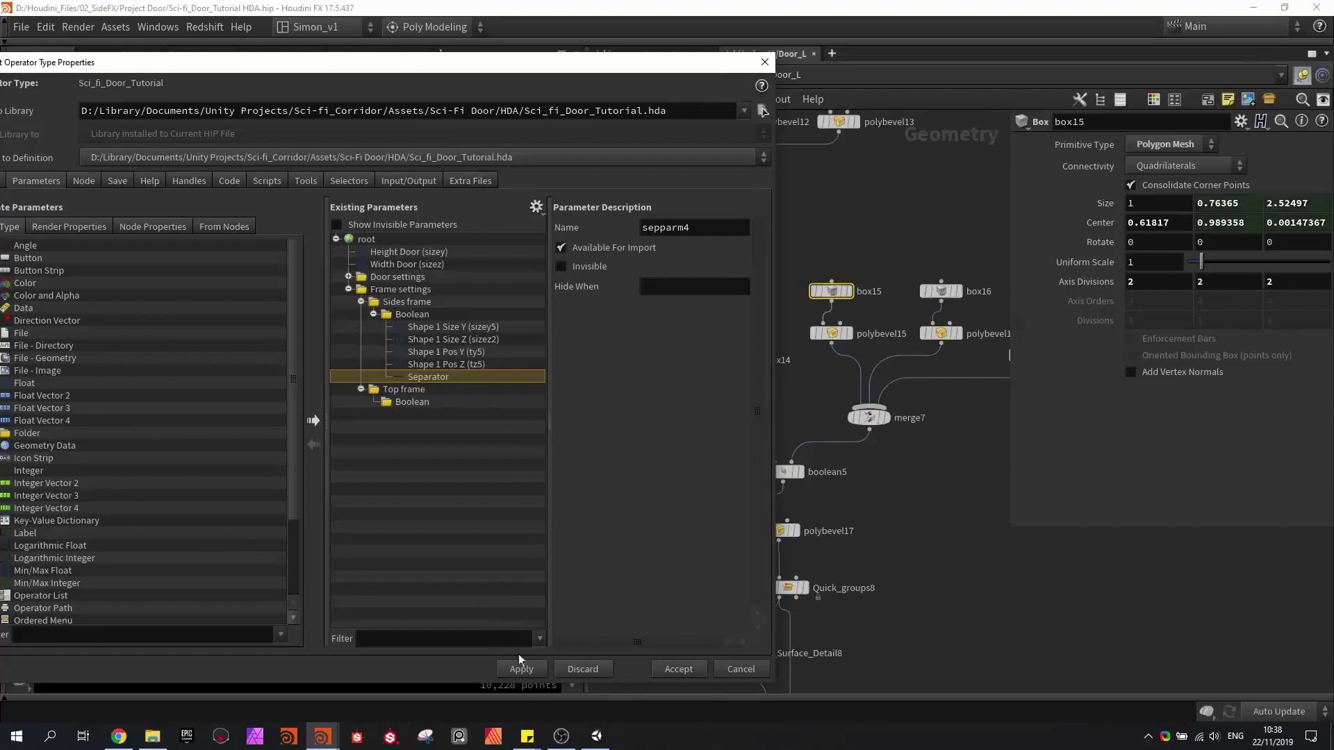
- Promote the Y and Z size and center of box16 into the Sides frame's Boolean folder, following the separator
{"action": "middle_click_drag", "start_coordinate": [960, 389], "coordinate": [903, 405]}
{"action": "left_click", "coordinate": [889, 311]}
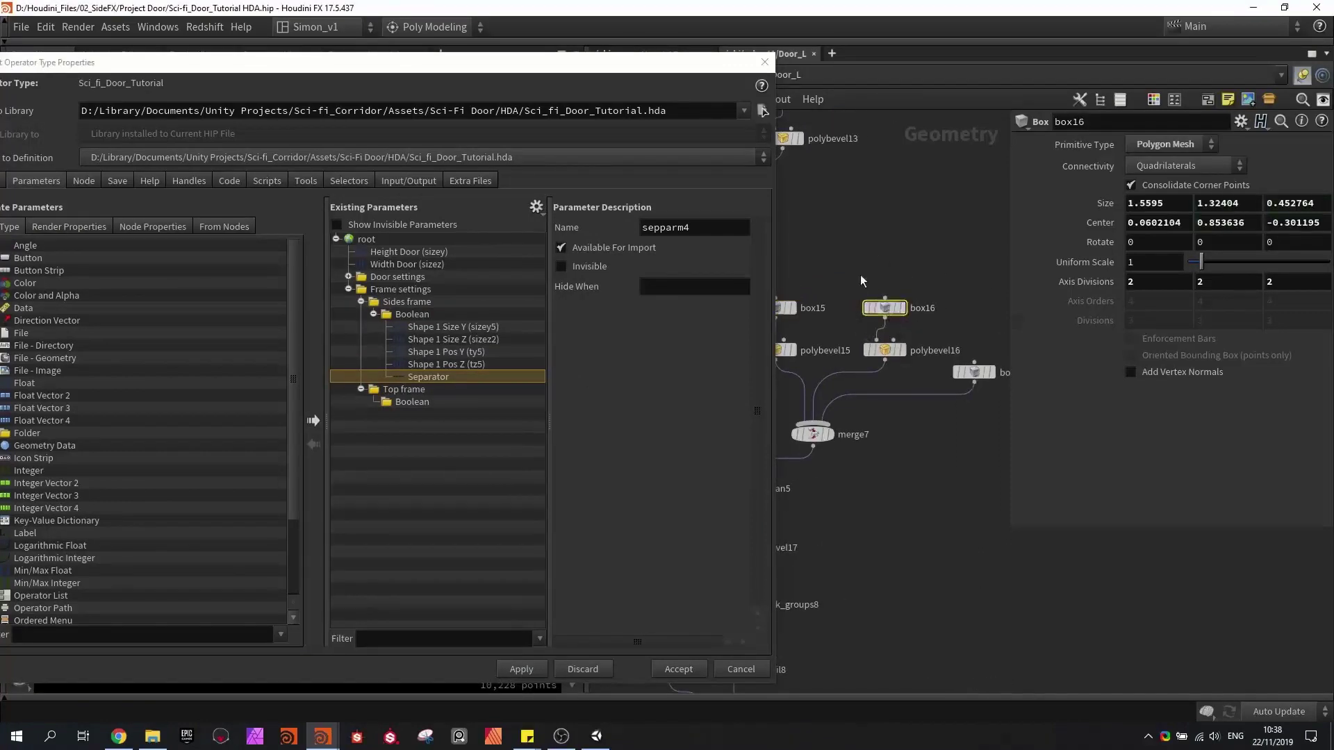
{"action": "left_click_drag", "start_coordinate": [1242, 206], "coordinate": [1174, 213]}
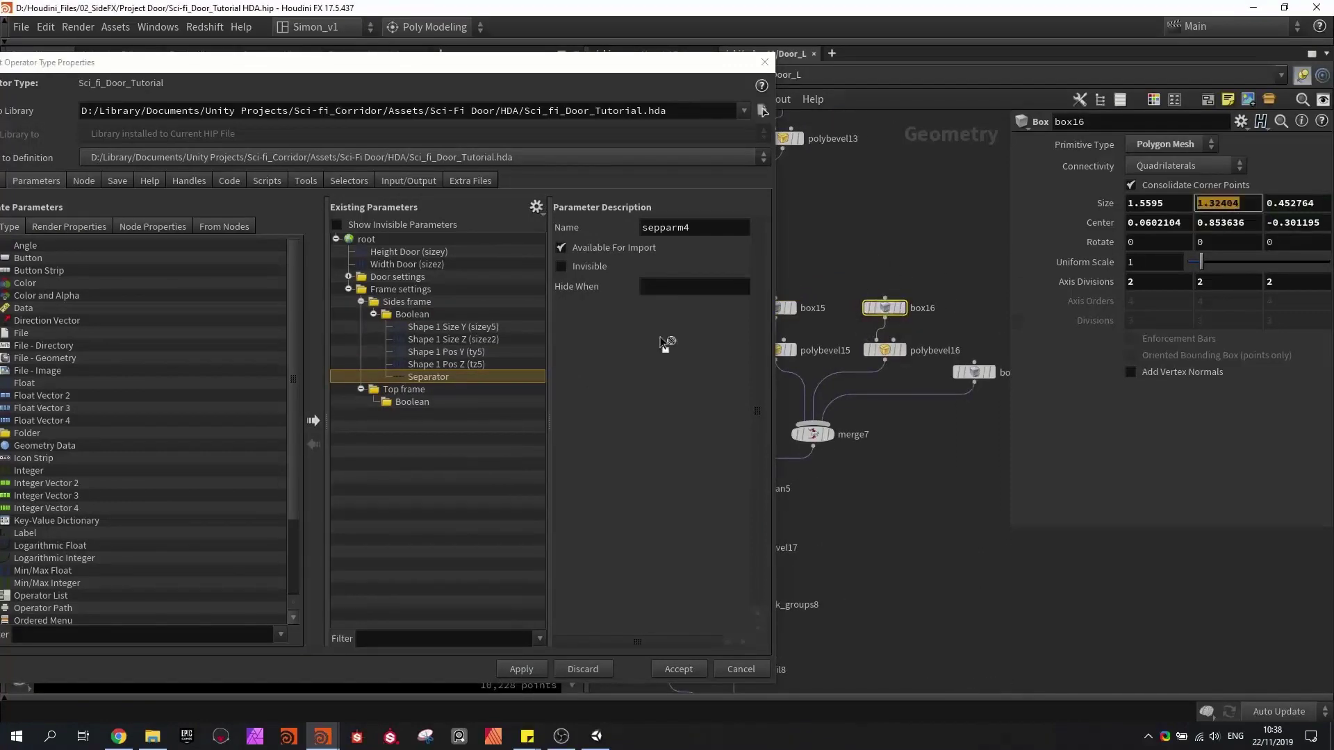
{"action": "left_click_drag", "start_coordinate": [660, 338], "coordinate": [420, 315]}
{"action": "left_click_drag", "start_coordinate": [1315, 204], "coordinate": [1229, 225]}
{"action": "left_click_drag", "start_coordinate": [1289, 205], "coordinate": [420, 317]}
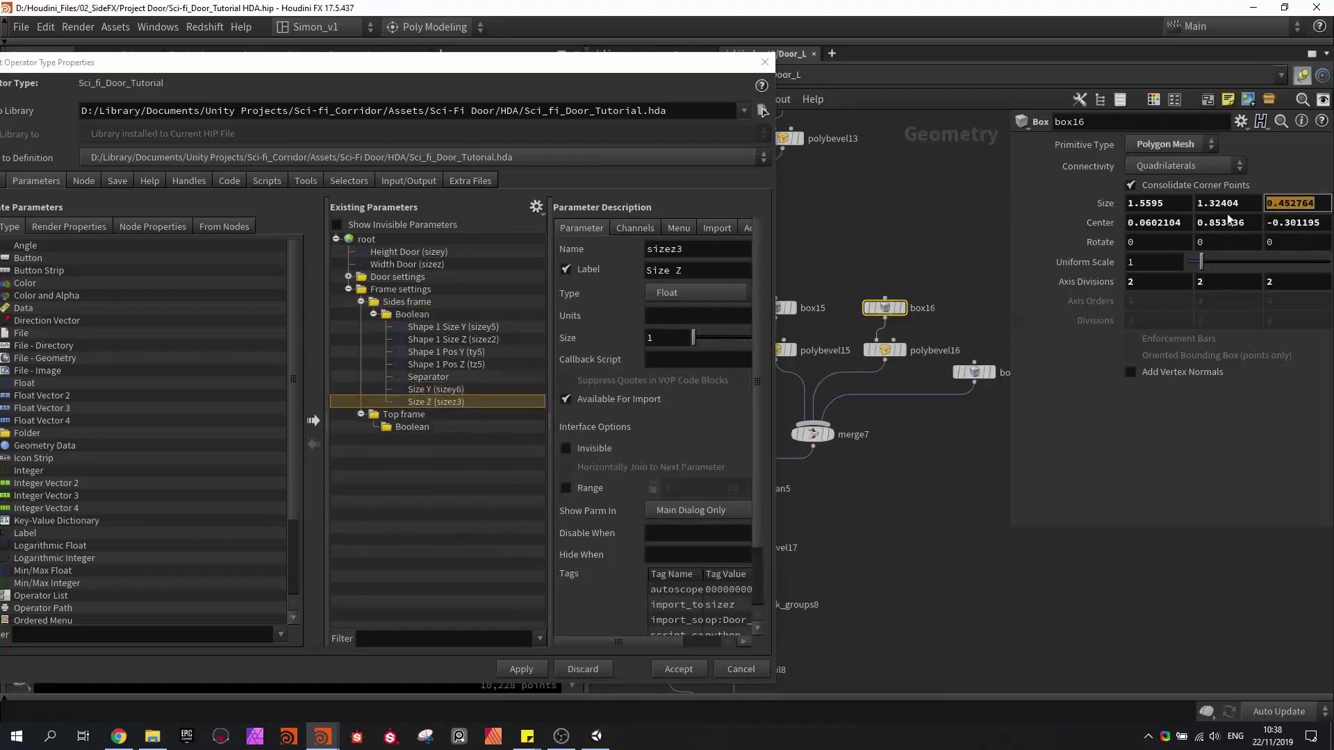
{"action": "left_click_drag", "start_coordinate": [1244, 220], "coordinate": [410, 319]}
{"action": "left_click_drag", "start_coordinate": [1270, 222], "coordinate": [413, 330]}
- Relabel the size parameters from box16 "Shape 2 Size Y" and "Shape 2 Size Z"
{"action": "left_click", "coordinate": [434, 389]}
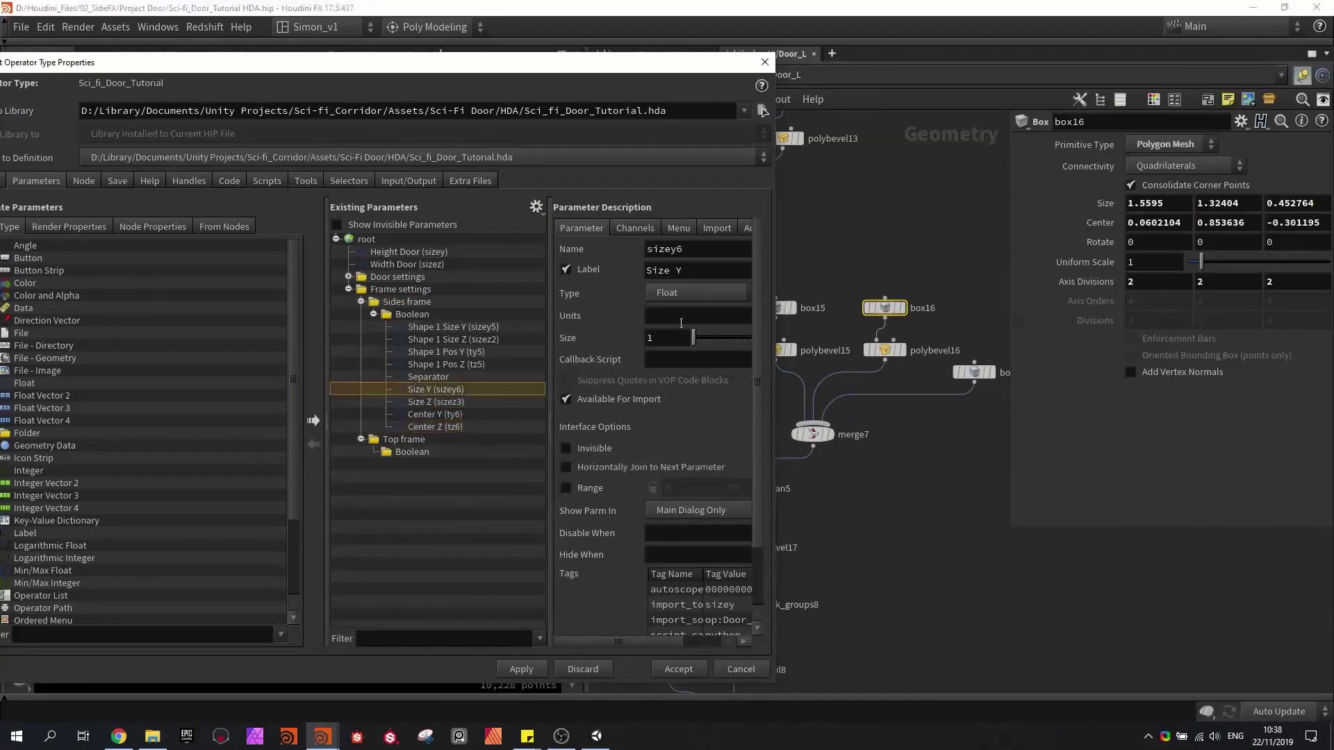
{"action": "left_click", "coordinate": [647, 271]}
{"action": "type", "text": "Shape 1 Pos"}
{"action": "key", "text": "BackSpace"}
{"action": "key", "text": "BackSpace"}
{"action": "key", "text": "BackSpace"}
{"action": "key", "text": "BackSpace"}
{"action": "key", "text": "BackSpace"}
{"action": "type", "text": "2"}
{"action": "key", "text": "Return"}
{"action": "left_click_drag", "start_coordinate": [700, 270], "coordinate": [594, 274]}
{"action": "key", "text": "ctrl+c"}
{"action": "left_click", "coordinate": [438, 402]}
{"action": "key", "text": "ctrl+v"}
{"action": "key", "text": "Return"}
- Relabel the center parameters from box16 "Shape 2 Pos Y" and "Shape 2 Pos Z"
{"action": "left_click", "coordinate": [457, 417]}
{"action": "key", "text": "ctrl+v"}
{"action": "key", "text": "BackSpace"}
{"action": "type", "text": "Pos"}
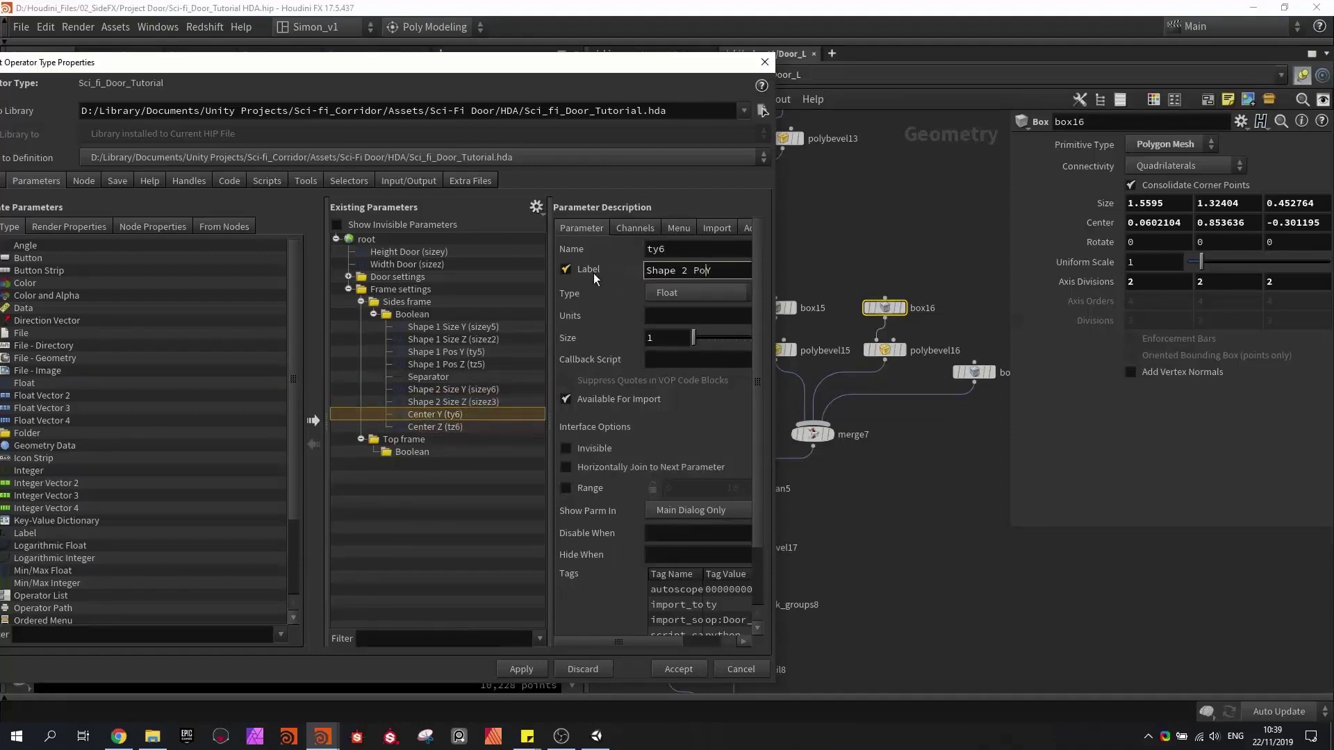
{"action": "left_click_drag", "start_coordinate": [714, 270], "coordinate": [605, 274]}
{"action": "key", "text": "ctrl+c"}
{"action": "key", "text": "Return"}
{"action": "left_click", "coordinate": [452, 427]}
{"action": "key", "text": "ctrl+v"}
{"action": "key", "text": "Return"}
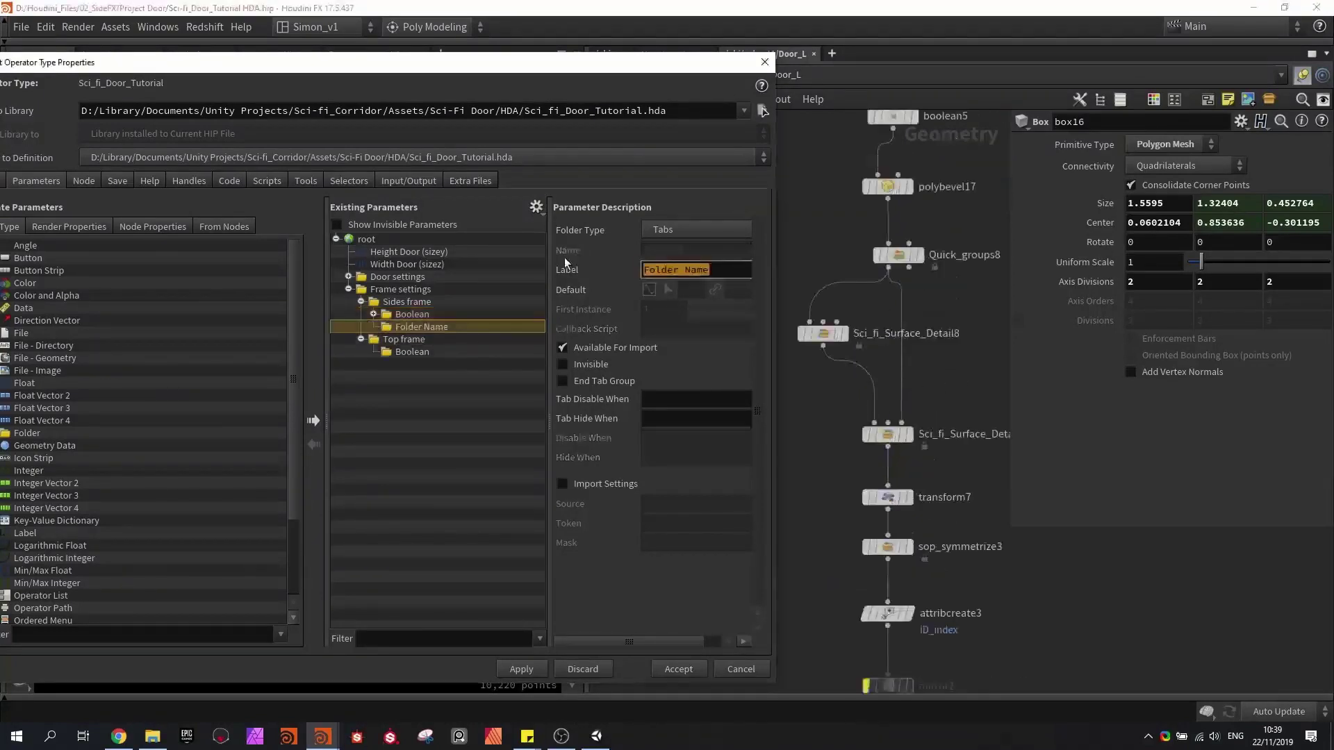
- Label the new folder inside Sides frame "detail"
{"action": "type", "text": "detail"}
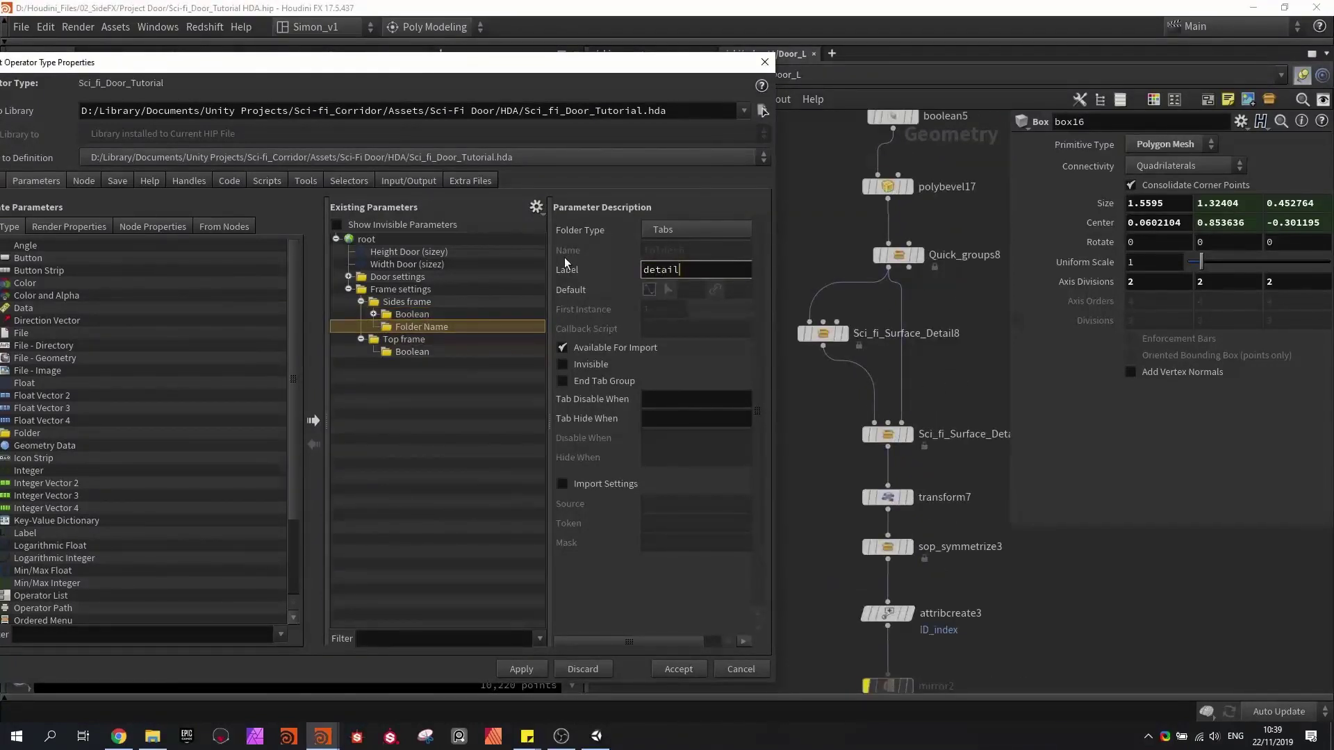
{"action": "key", "text": "Return"}
- Set Sci_fi_Surface_Detail8 to the Rounded box input with Uniform Scale 0.412 and Move along normal 0.96
{"action": "left_click", "coordinate": [888, 435]}
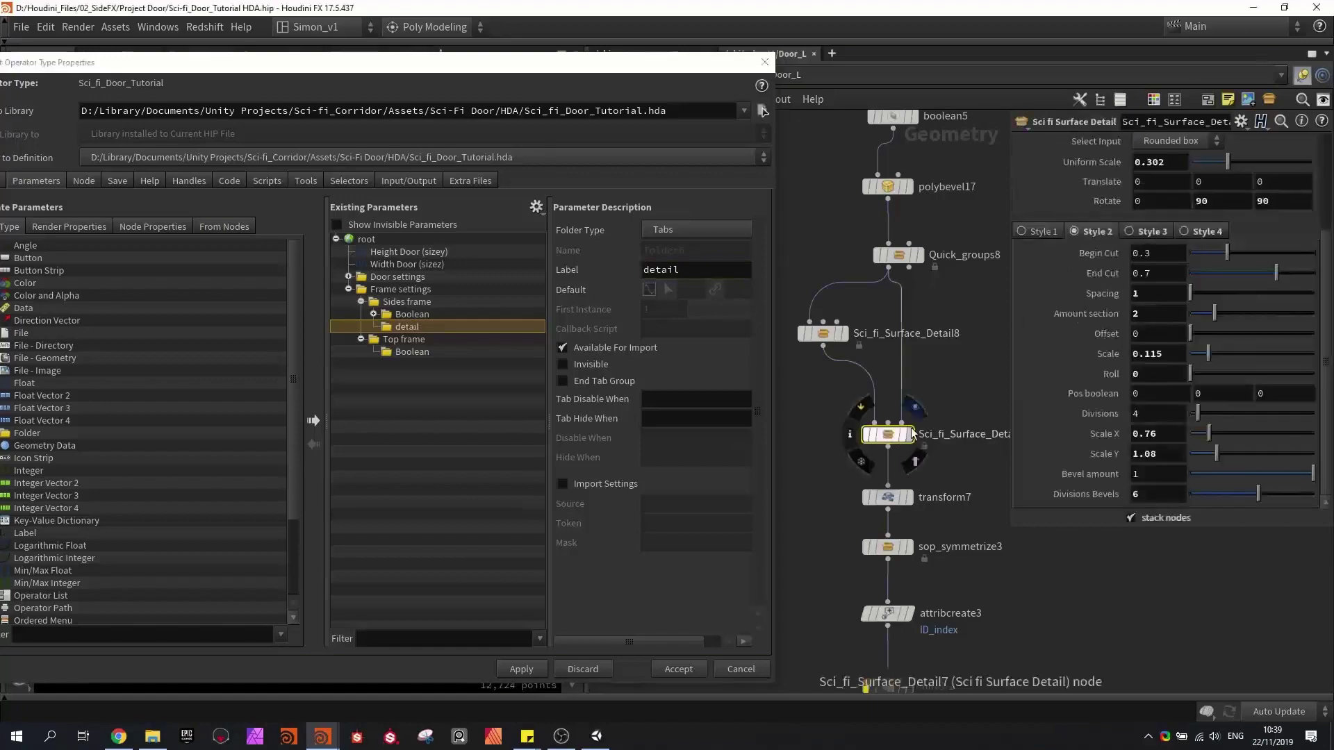
{"action": "left_click_drag", "start_coordinate": [678, 67], "coordinate": [610, 490]}
{"action": "left_click", "coordinate": [823, 334]}
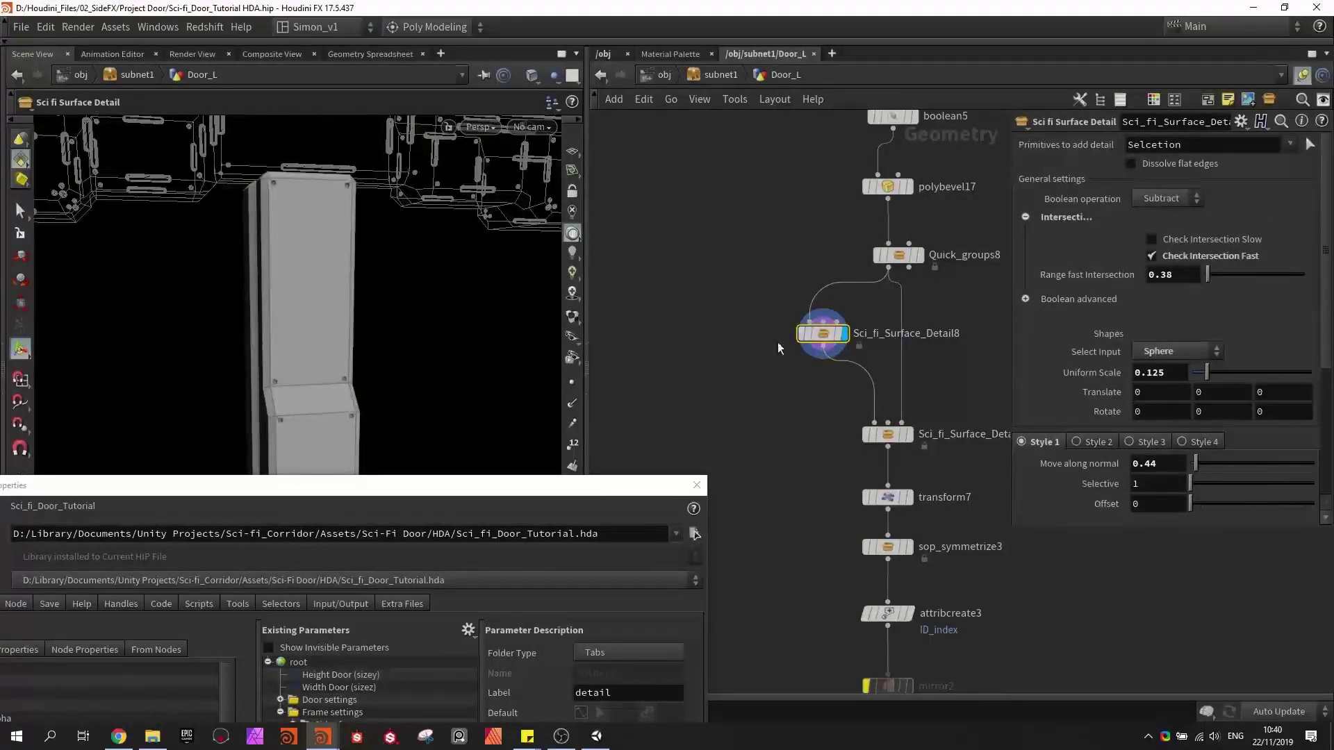
{"action": "left_click", "coordinate": [1159, 352]}
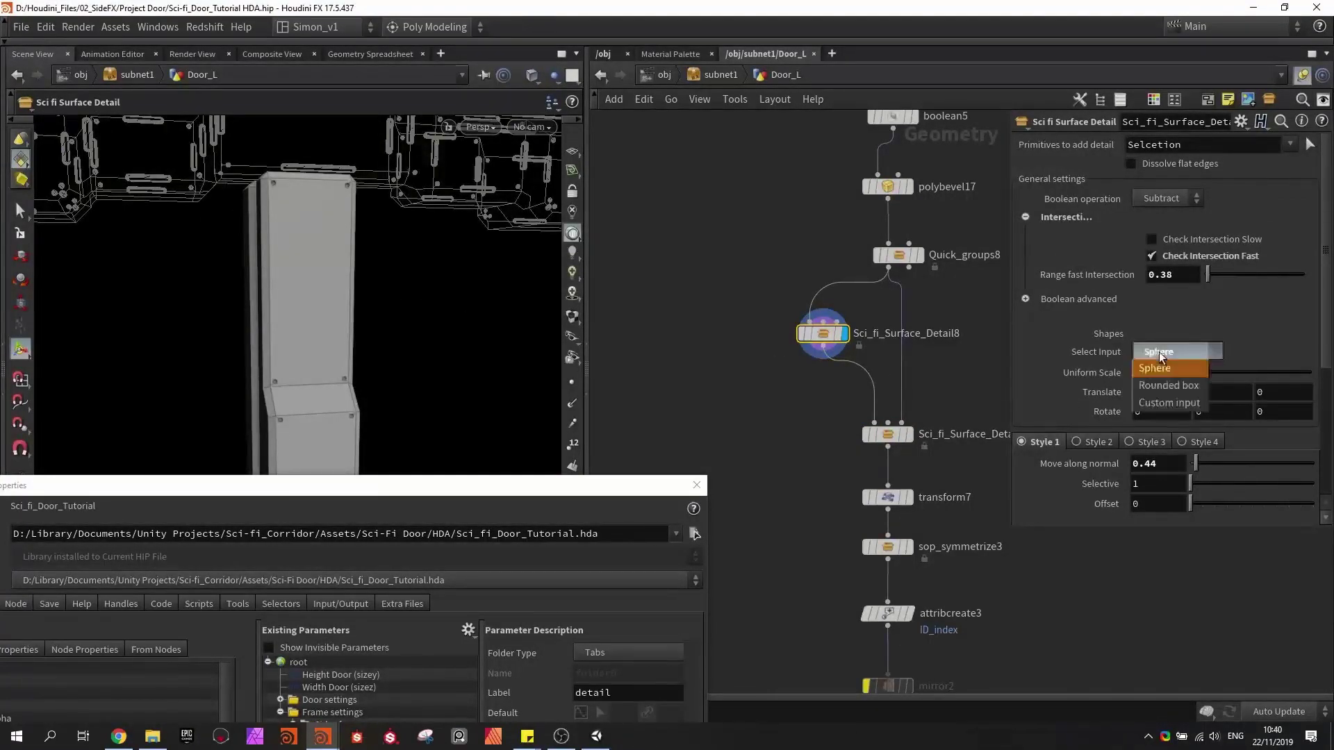
{"action": "left_click", "coordinate": [1169, 391]}
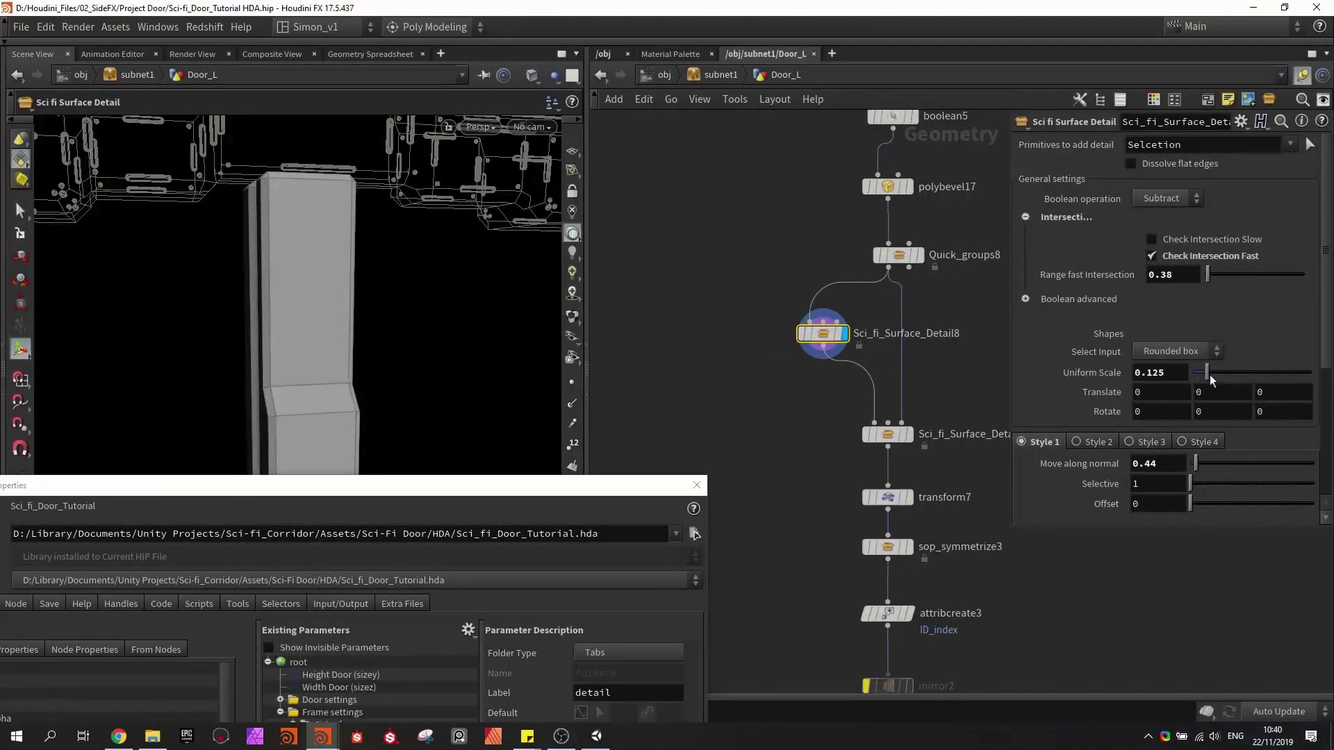
{"action": "left_click_drag", "start_coordinate": [1210, 378], "coordinate": [1242, 371]}
{"action": "left_click_drag", "start_coordinate": [1196, 467], "coordinate": [1200, 464]}
{"action": "left_click_drag", "start_coordinate": [459, 355], "coordinate": [418, 263], "text": "alt"}
{"action": "left_click_drag", "start_coordinate": [434, 311], "coordinate": [353, 298], "text": "alt"}
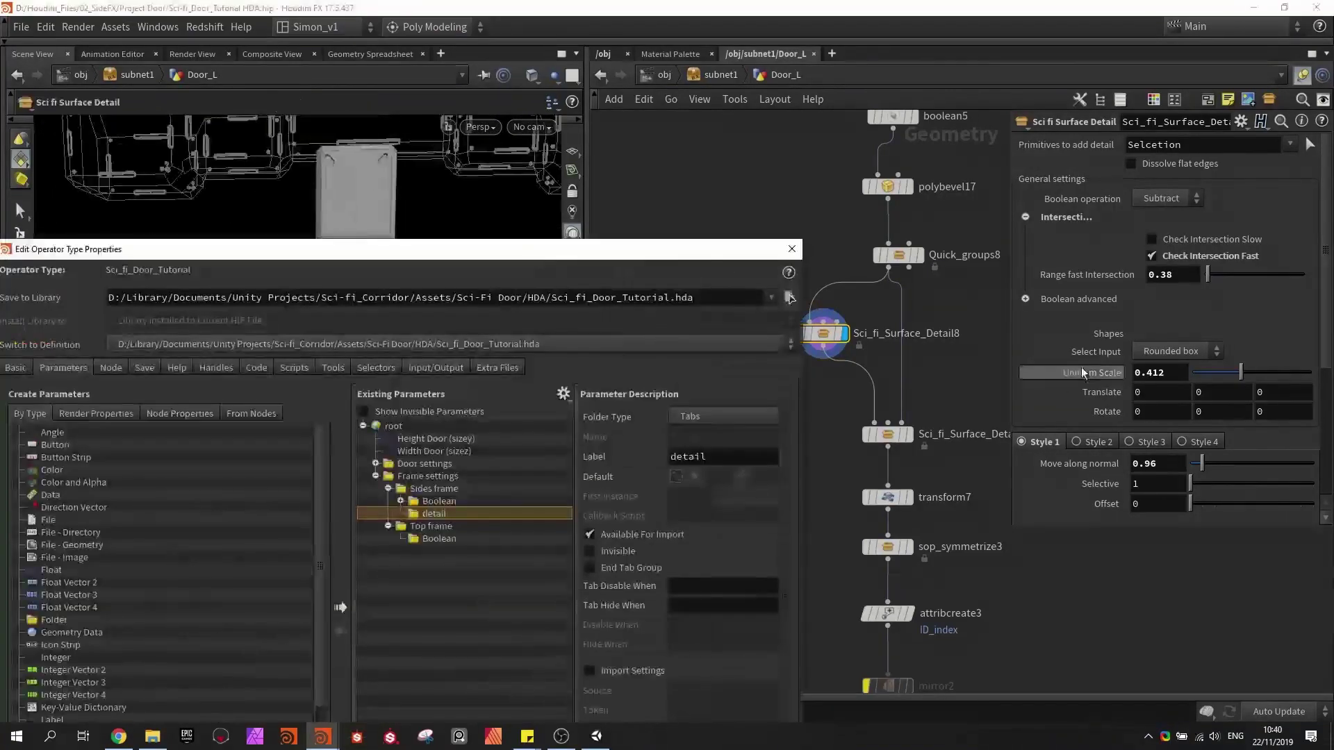
- Promote Select Input, Uniform Scale and Move along normal from Sci_fi_Surface_Detail8 into the detail folder and apply the changes
{"action": "left_click_drag", "start_coordinate": [917, 416], "coordinate": [438, 526]}
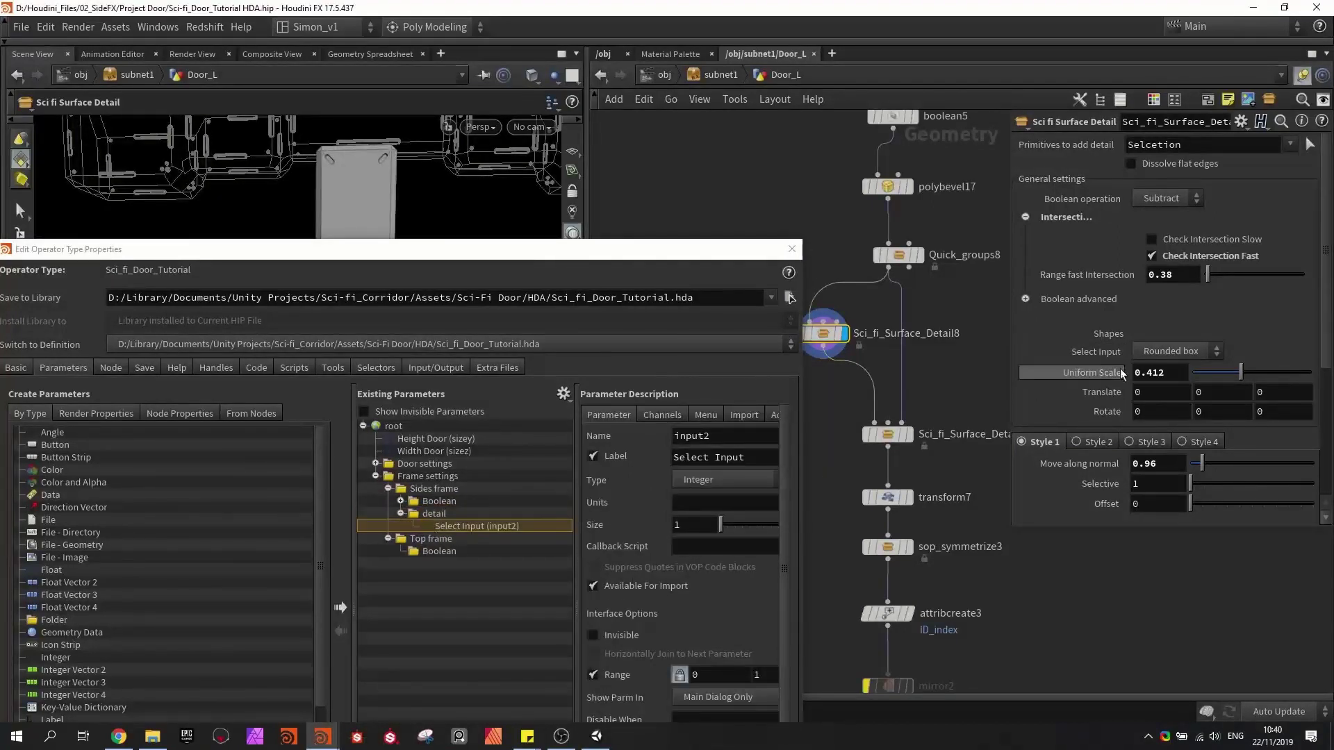
{"action": "left_click_drag", "start_coordinate": [1115, 373], "coordinate": [436, 519]}
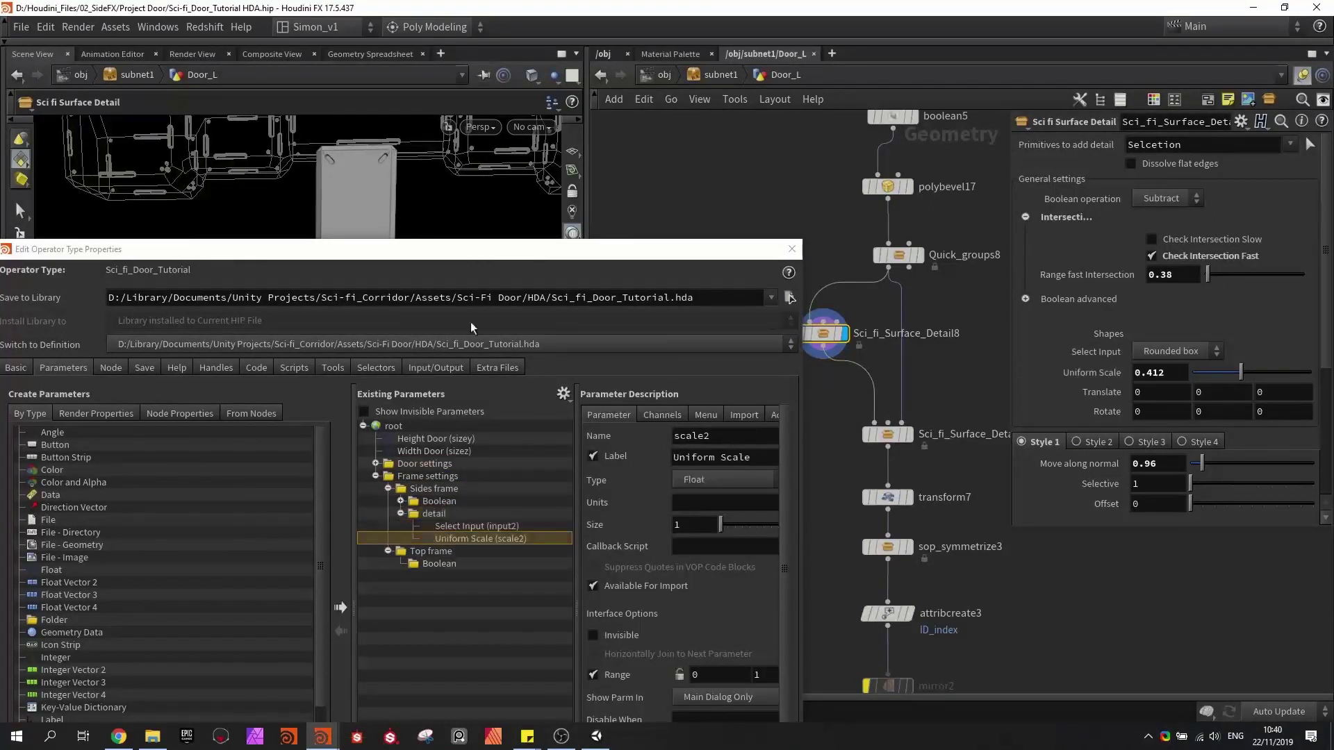
{"action": "left_click_drag", "start_coordinate": [459, 255], "coordinate": [503, 92]}
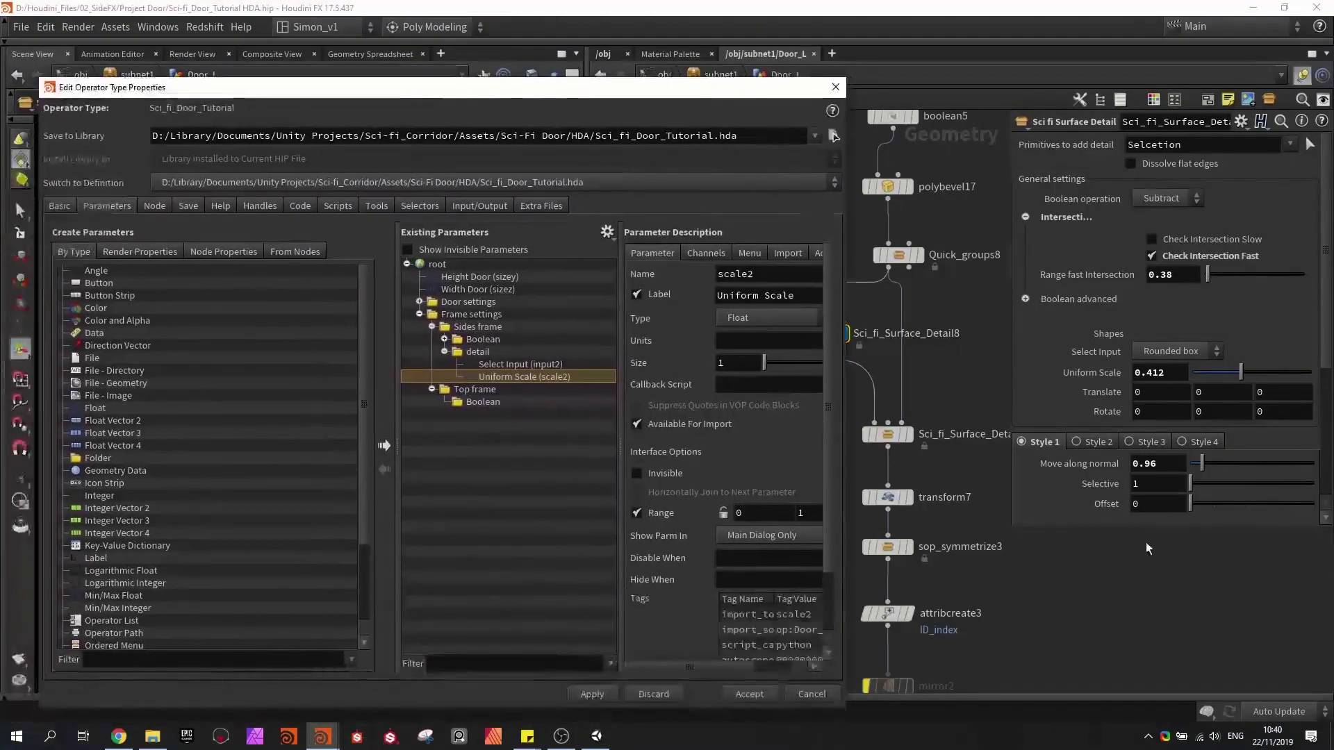
{"action": "left_click_drag", "start_coordinate": [484, 368], "coordinate": [481, 361]}
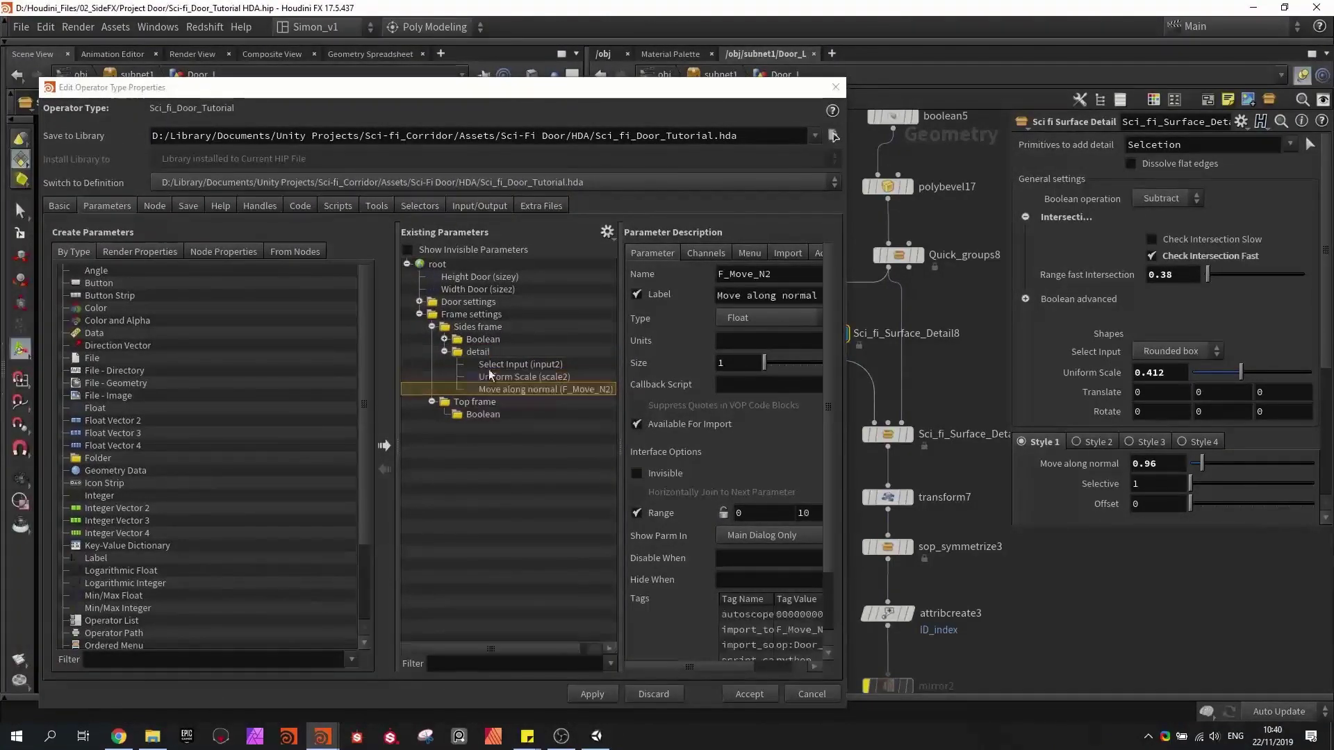
{"action": "left_click", "coordinate": [601, 697]}
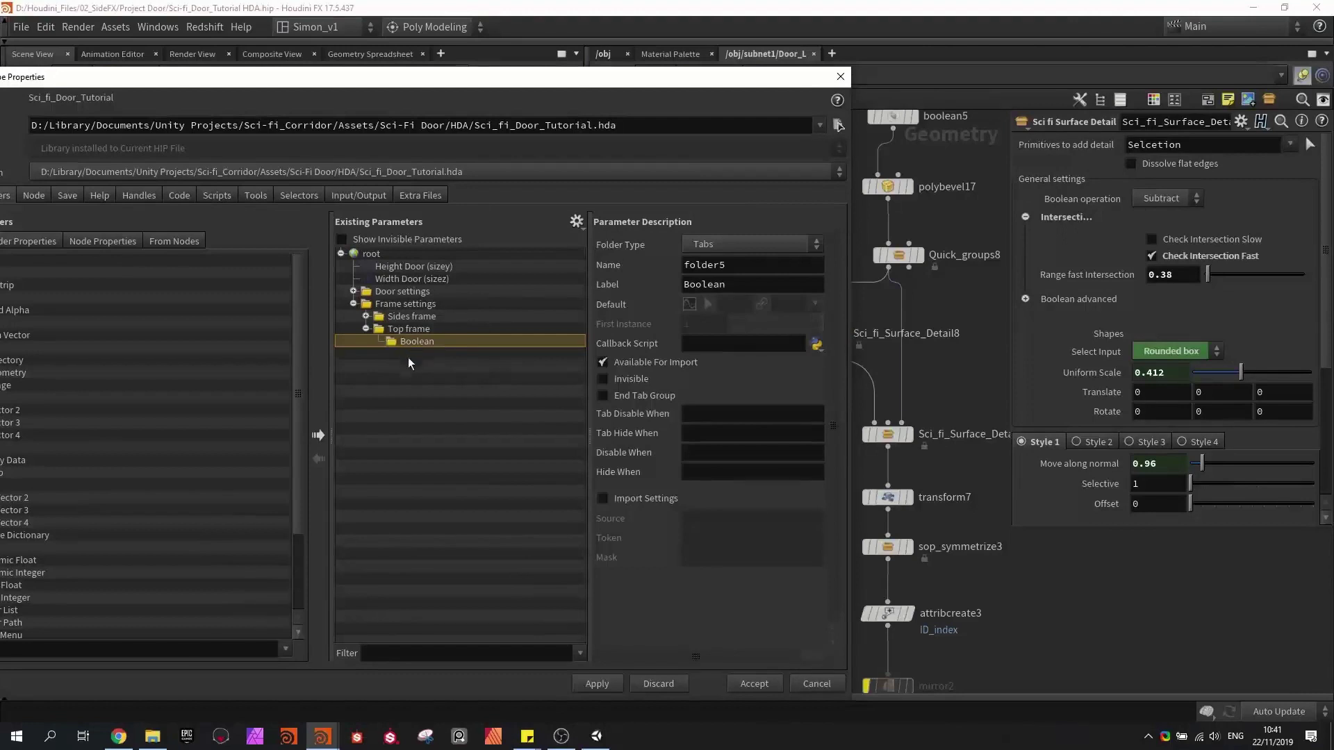
- Add a folder inside Top frame, next to Boolean, and label it "Detail"
{"action": "left_click_drag", "start_coordinate": [370, 75], "coordinate": [466, 64]}
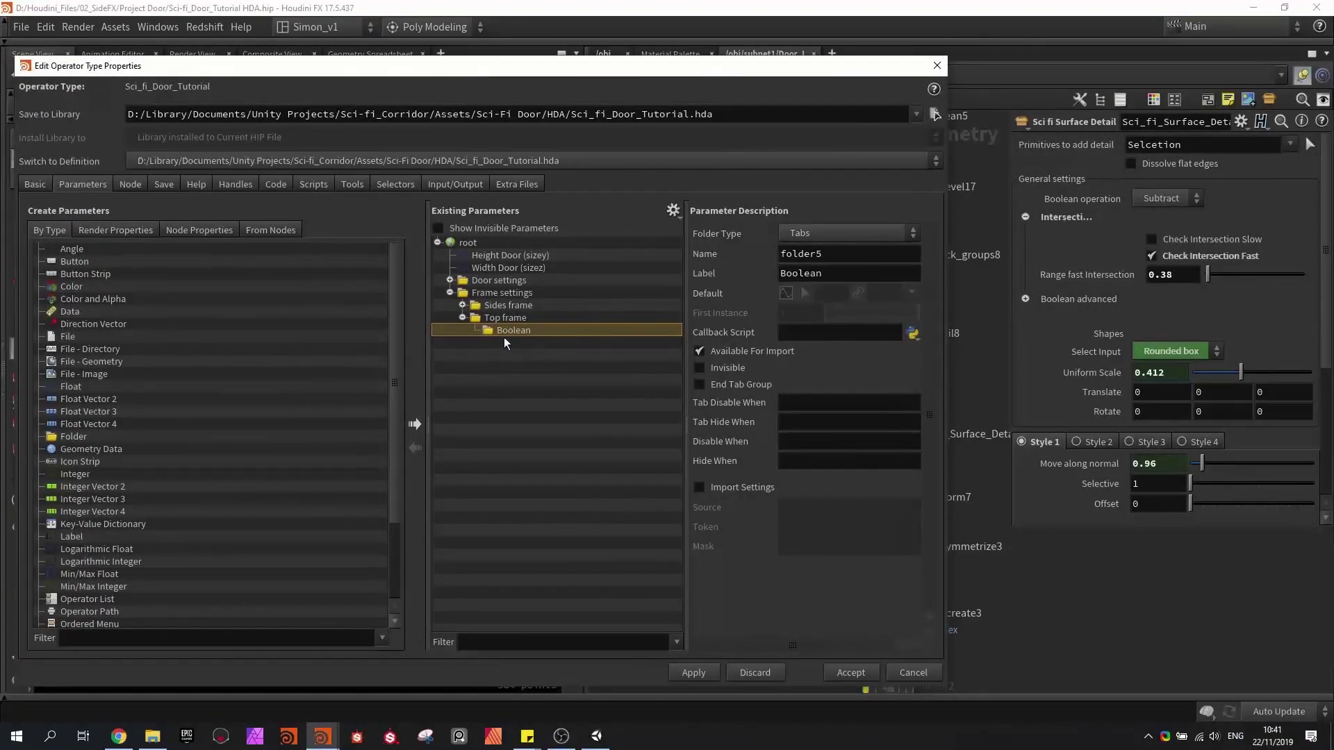
{"action": "left_click_drag", "start_coordinate": [77, 437], "coordinate": [495, 318]}
{"action": "double_click", "coordinate": [527, 342]}
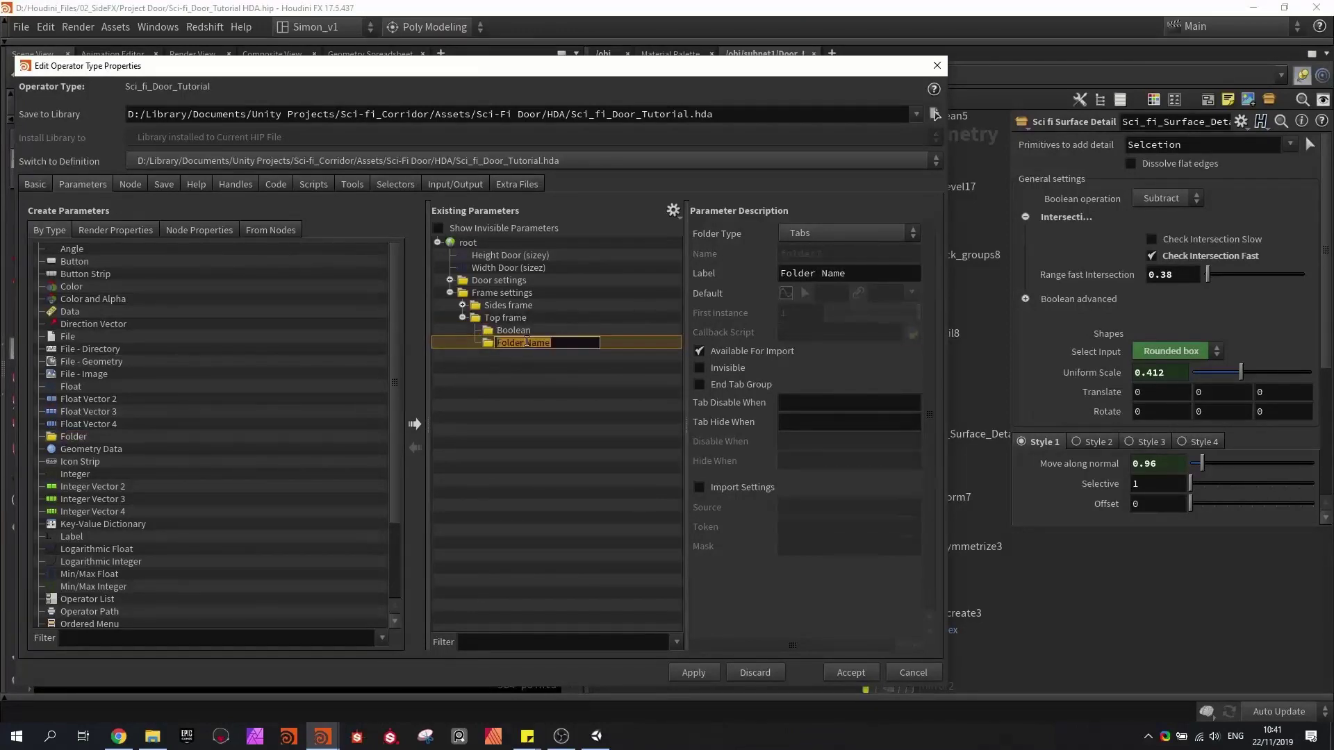
{"action": "type", "text": "Detail"}
{"action": "key", "text": "Return"}
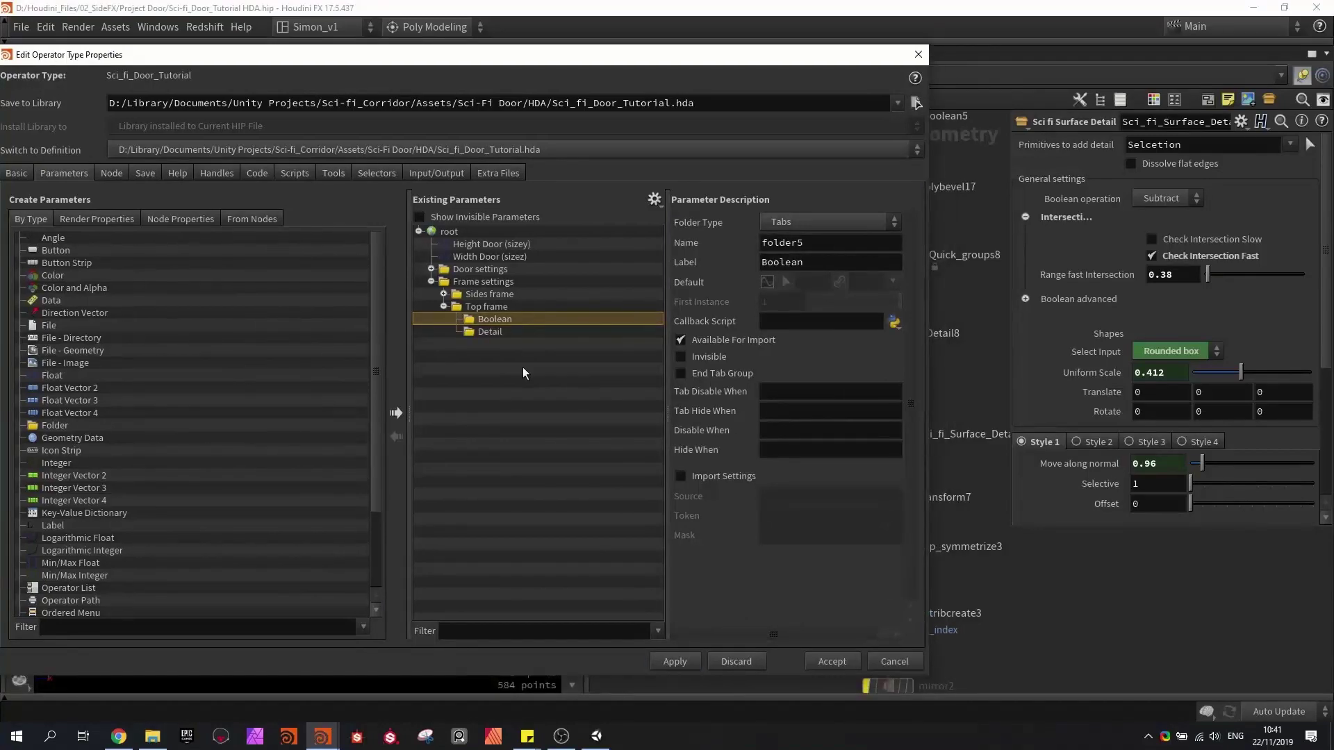
- Promote Center X and Center Y of box9 into the Top frame's Boolean folder
{"action": "left_click_drag", "start_coordinate": [485, 62], "coordinate": [214, 95]}
{"action": "scroll", "coordinate": [739, 231], "scroll_direction": "down", "scroll_amount": 5}
{"action": "middle_click_drag", "start_coordinate": [738, 232], "coordinate": [917, 506]}
{"action": "scroll", "coordinate": [792, 222], "scroll_direction": "up", "scroll_amount": 5}
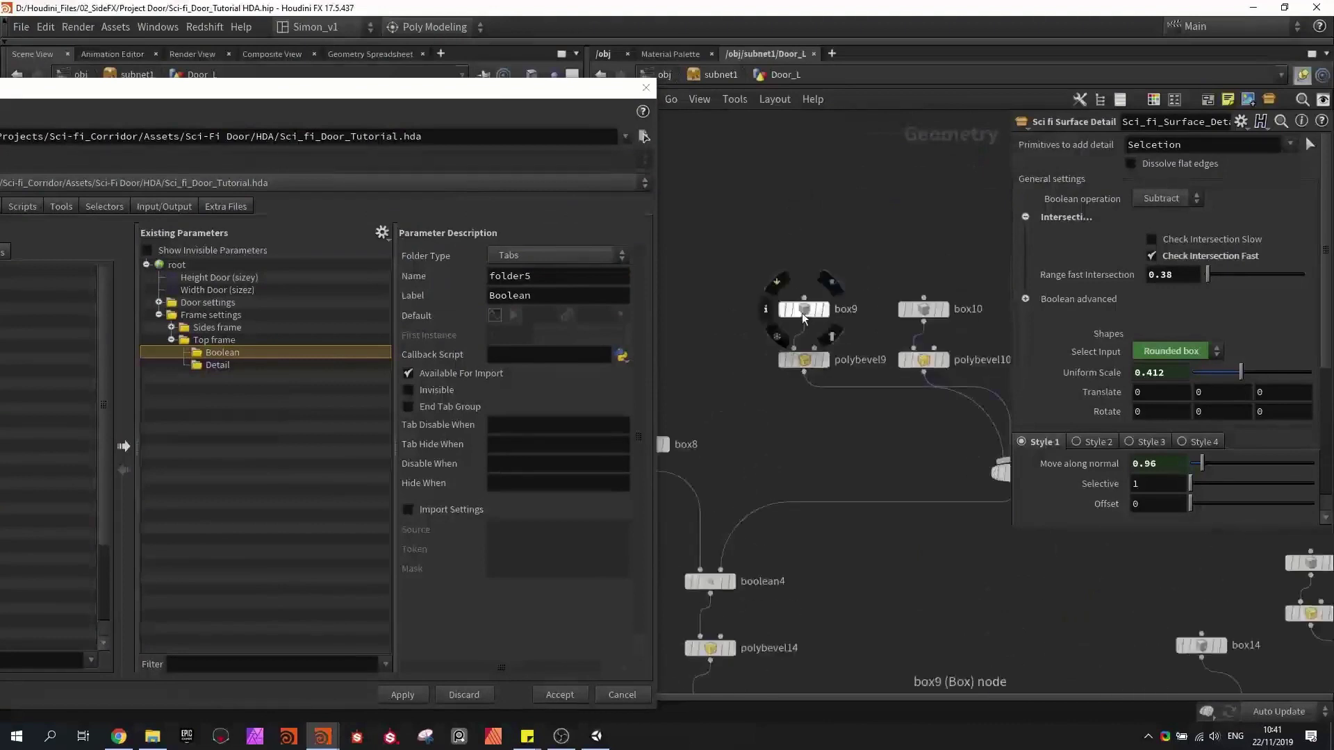
{"action": "left_click", "coordinate": [809, 308]}
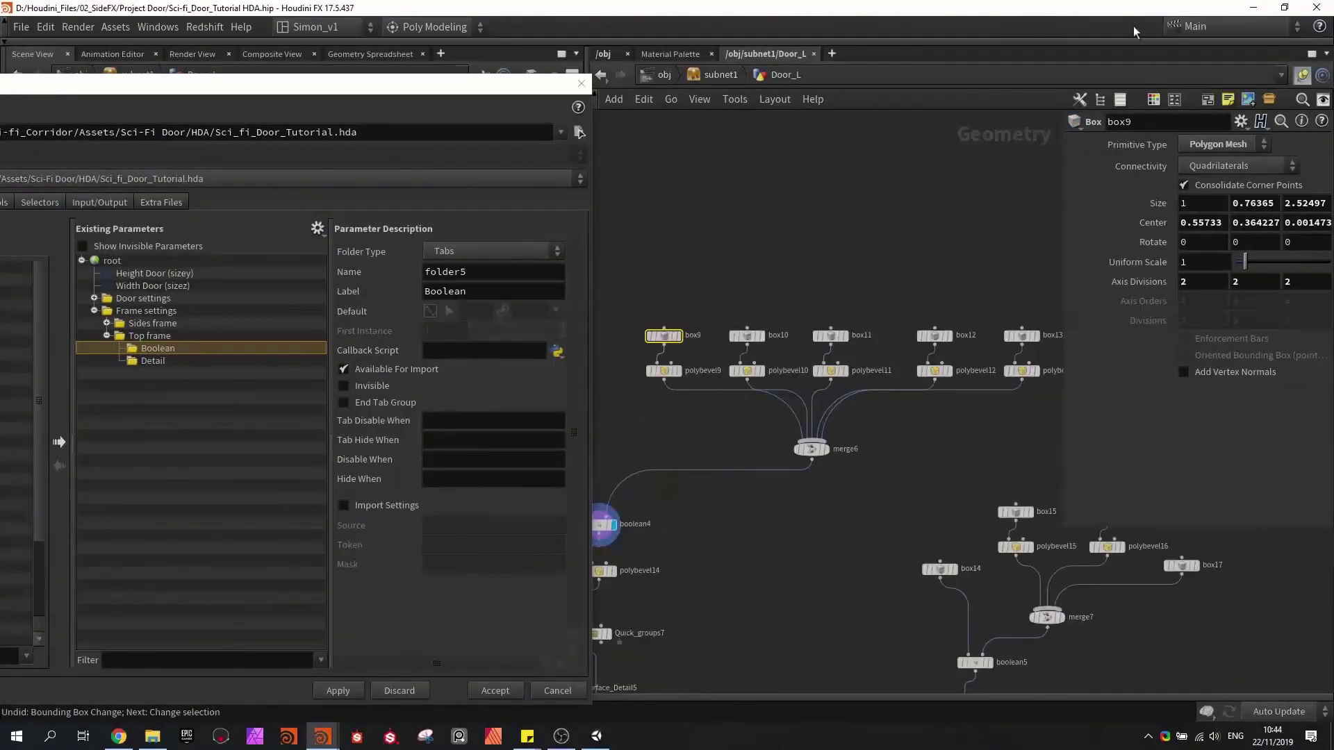
{"action": "left_click", "coordinate": [1198, 223]}
{"action": "left_click_drag", "start_coordinate": [487, 371], "coordinate": [167, 348]}
{"action": "left_click", "coordinate": [1254, 222]}
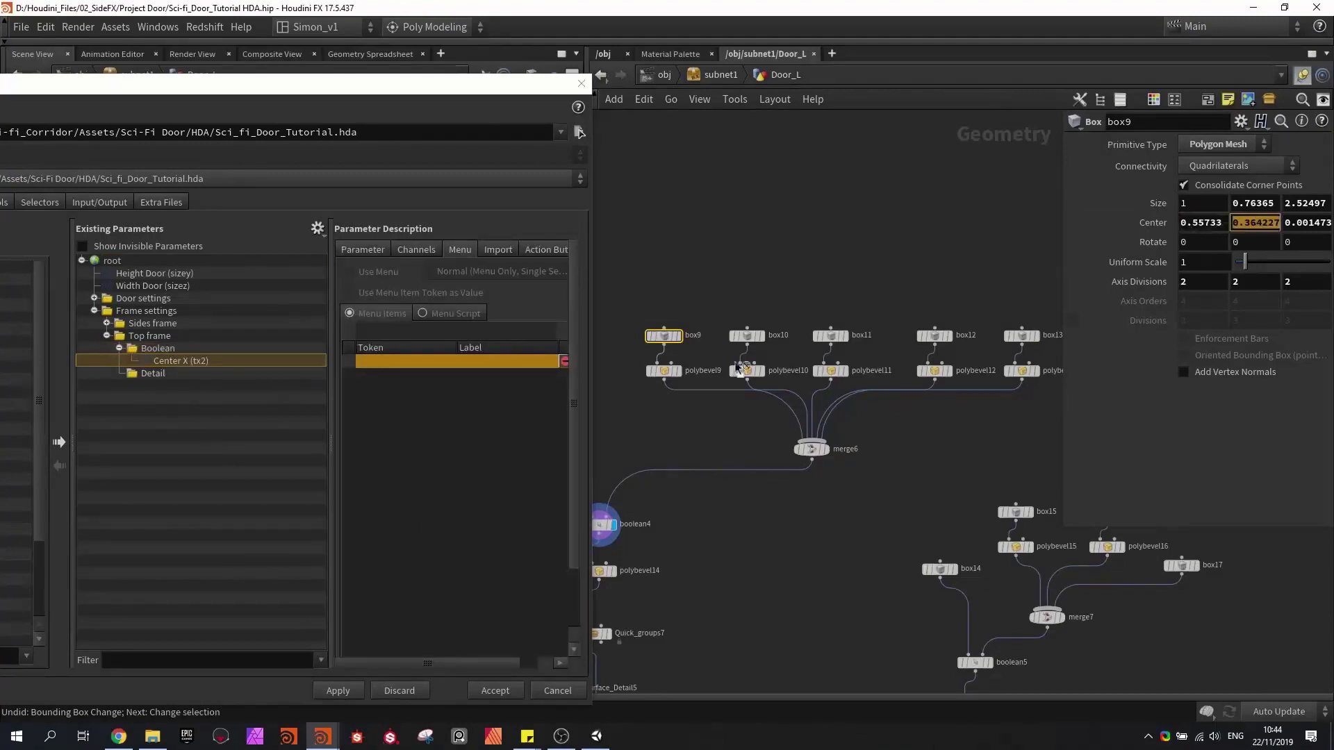
{"action": "left_click_drag", "start_coordinate": [738, 366], "coordinate": [150, 348]}
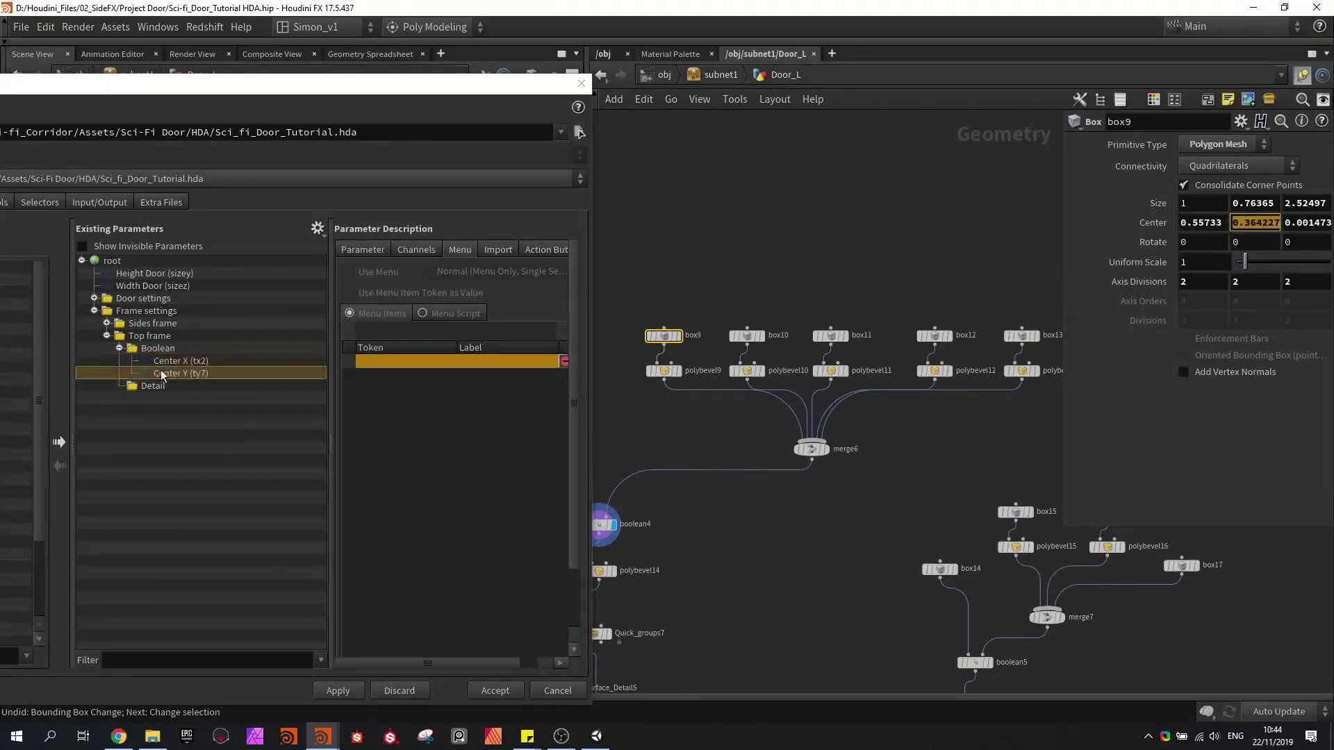
- Add a separator below the Center Y parameter in the Top frame's Boolean folder
{"action": "left_click_drag", "start_coordinate": [184, 88], "coordinate": [522, 78]}
{"action": "scroll", "coordinate": [71, 520], "scroll_direction": "down", "scroll_amount": 3}
{"action": "left_click_drag", "start_coordinate": [57, 579], "coordinate": [494, 342]}
{"action": "left_click_drag", "start_coordinate": [469, 77], "coordinate": [183, 62]}
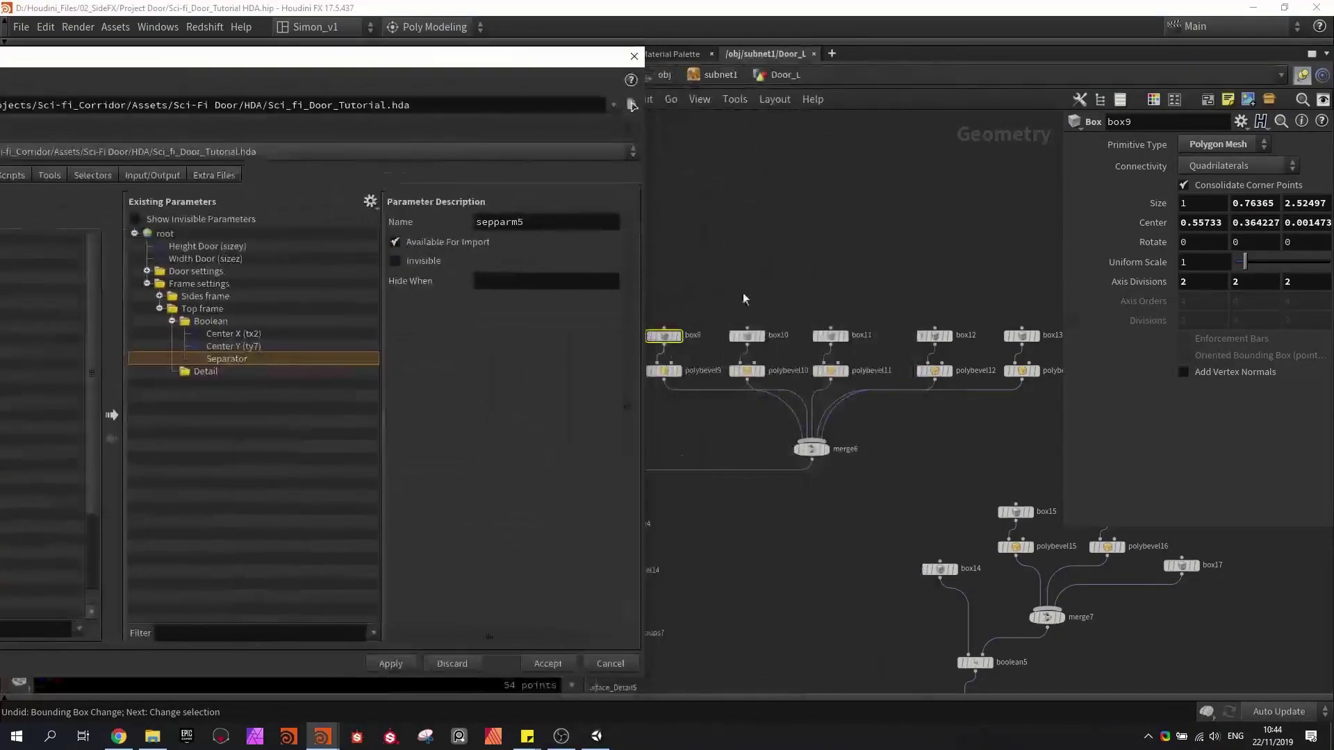
- Promote Size Z of box10 and box11 into the Top frame's Boolean folder, with a separator after each
{"action": "scroll", "coordinate": [748, 340], "scroll_direction": "up", "scroll_amount": 1}
{"action": "left_click", "coordinate": [748, 339]}
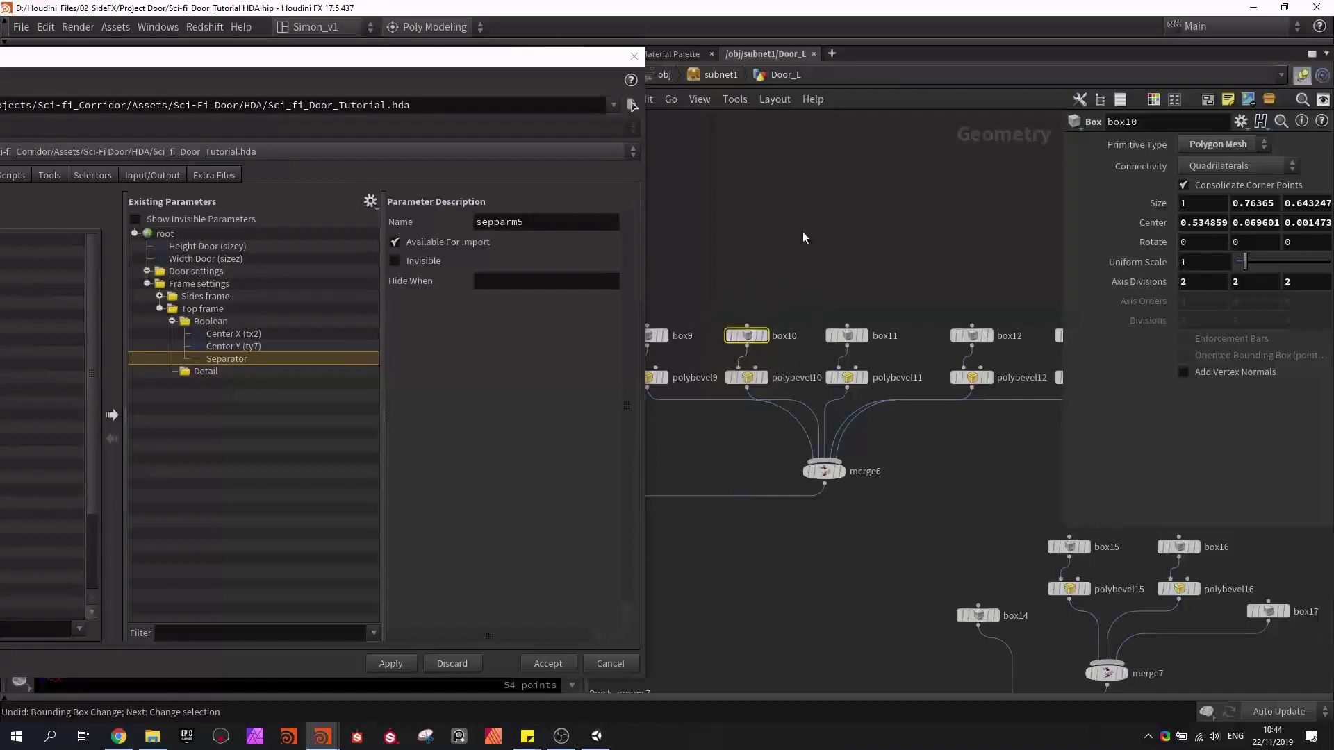
{"action": "double_click", "coordinate": [1298, 201]}
{"action": "left_click_drag", "start_coordinate": [277, 357], "coordinate": [206, 336]}
{"action": "left_click", "coordinate": [847, 336]}
{"action": "double_click", "coordinate": [1307, 205]}
{"action": "left_click", "coordinate": [222, 356]}
{"action": "key", "text": "ctrl+c"}
{"action": "key", "text": "ctrl+v"}
{"action": "key", "text": "ctrl+v"}
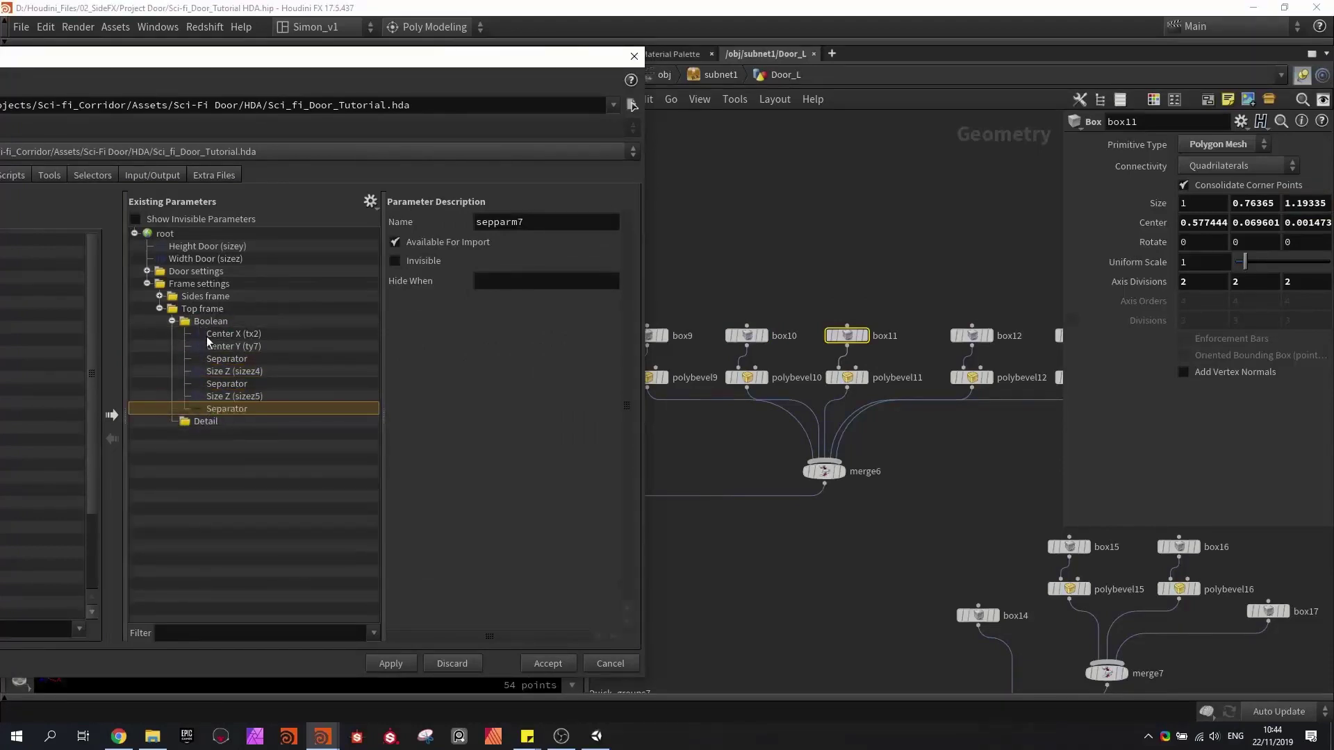
- Move the box12 and box13 branches aside, merge polybevel12 and polybevel13, and add a Transform below the merge
{"action": "middle_click_drag", "start_coordinate": [958, 410], "coordinate": [805, 444]}
{"action": "left_click", "coordinate": [819, 369]}
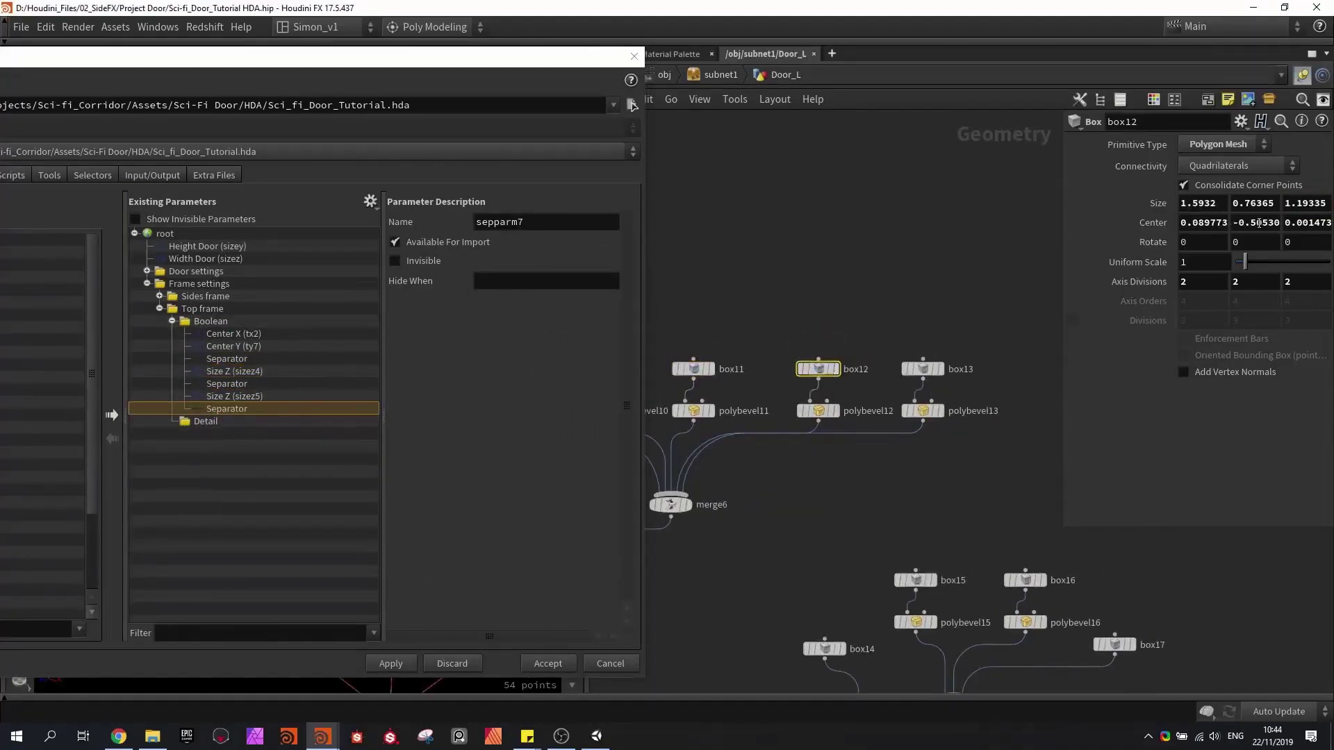
{"action": "left_click_drag", "start_coordinate": [946, 494], "coordinate": [799, 405]}
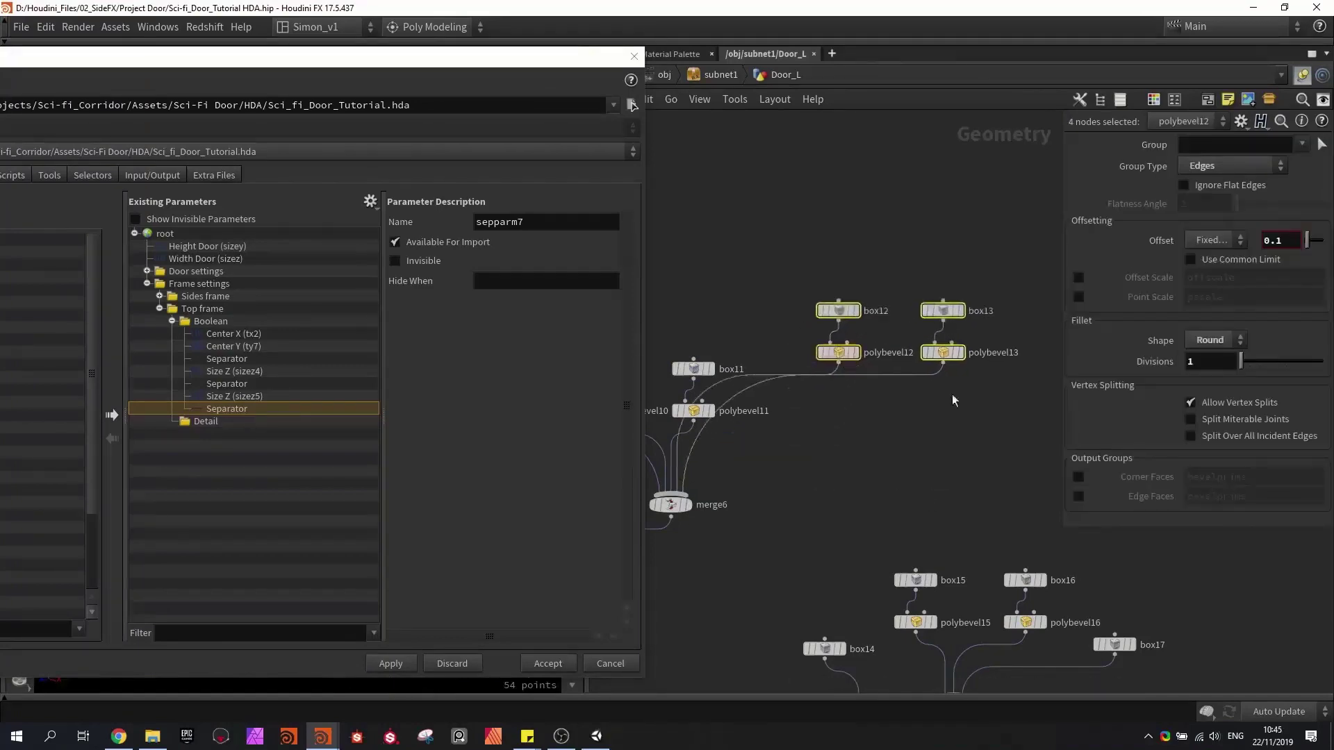
{"action": "left_click", "coordinate": [860, 428]}
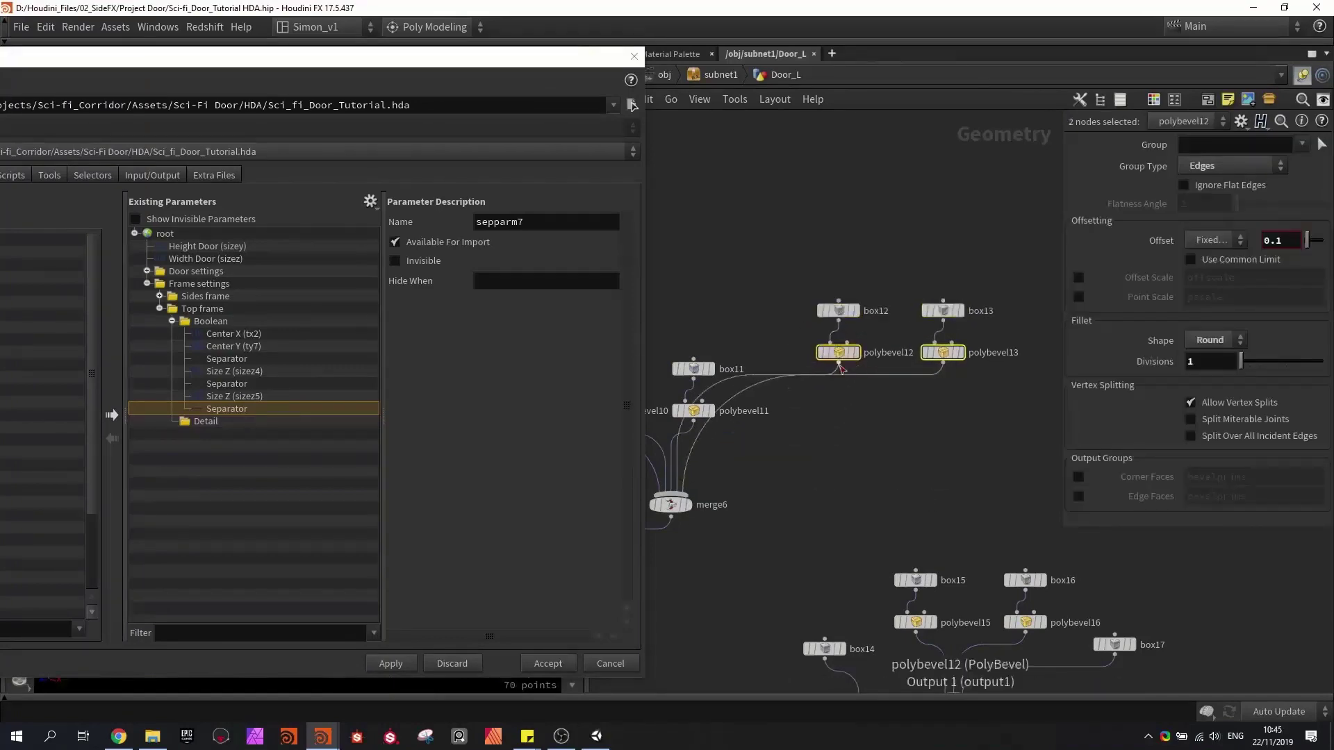
{"action": "key", "text": "Tab"}
{"action": "type", "text": "trans"}
{"action": "key", "text": "Return"}
{"action": "left_click", "coordinate": [860, 447]}
{"action": "scroll", "coordinate": [861, 436], "scroll_direction": "up", "scroll_amount": 2}
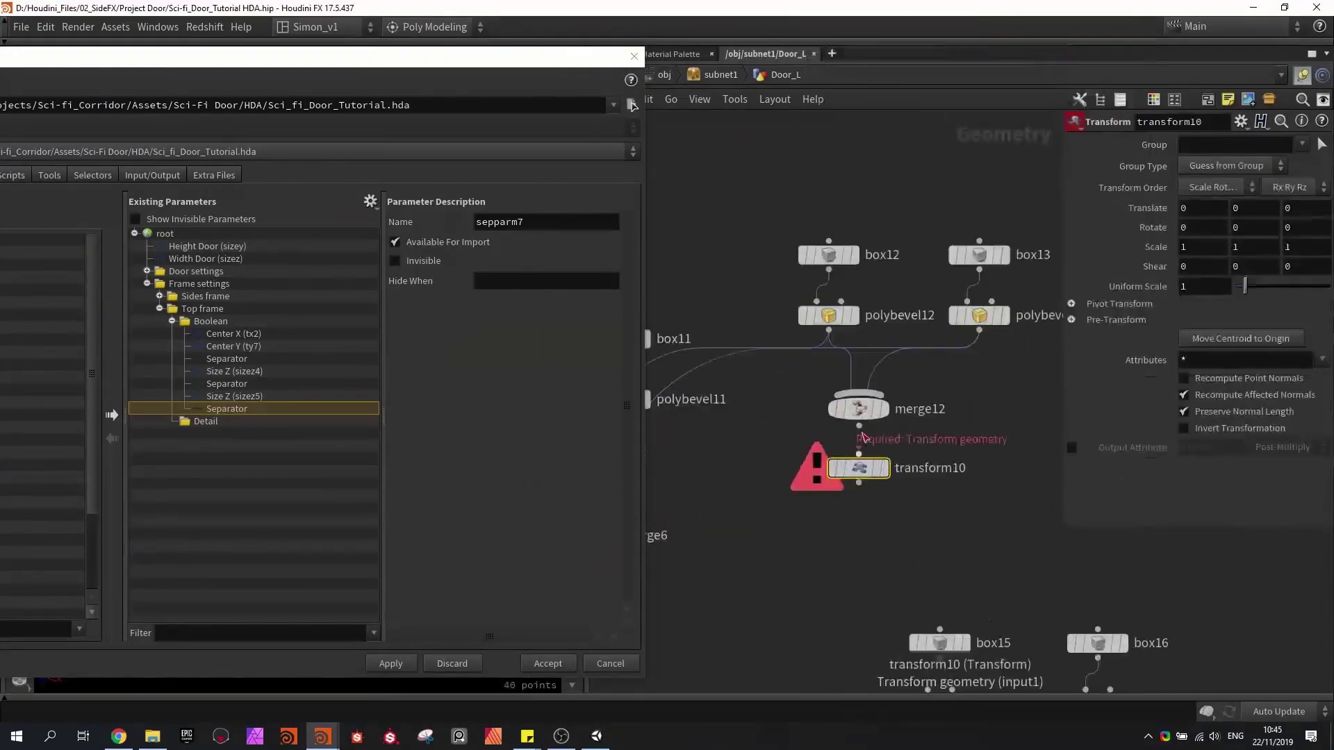
- Display the new Transform, remove the direct wires from polybevel12 and polybevel13 to merge6, and connect the Transform to merge6 instead
{"action": "left_click", "coordinate": [884, 475]}
{"action": "scroll", "coordinate": [830, 476], "scroll_direction": "down", "scroll_amount": 1}
{"action": "middle_click_drag", "start_coordinate": [827, 477], "coordinate": [908, 405]}
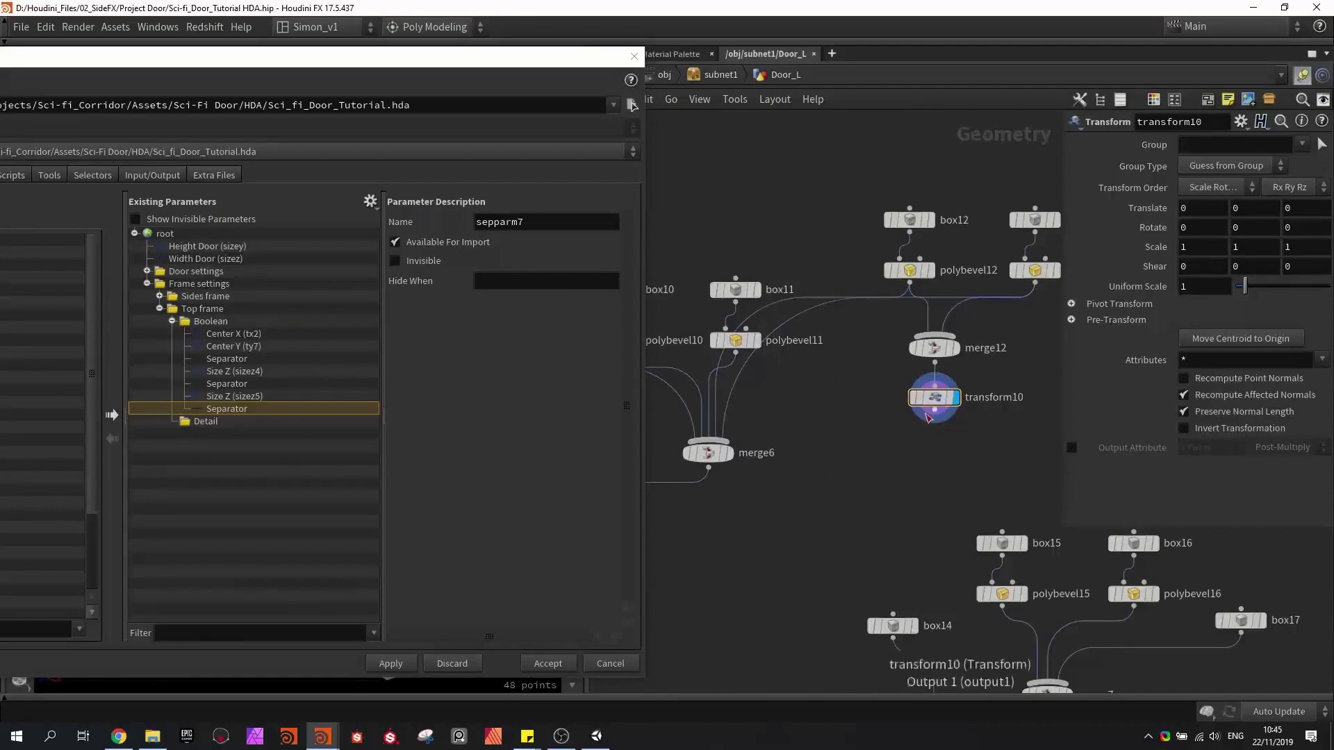
{"action": "key", "text": "Delete"}
{"action": "left_click_drag", "start_coordinate": [935, 410], "coordinate": [716, 442]}
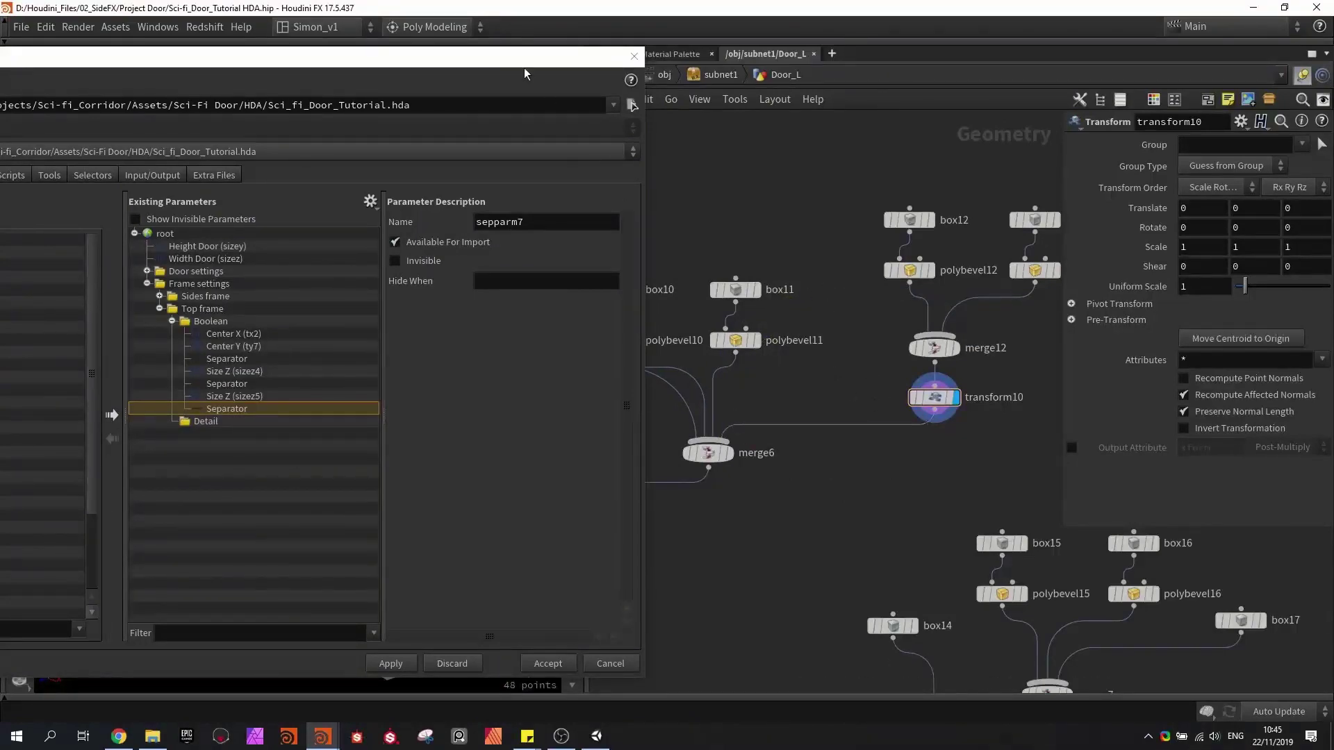
- Promote Translate Y of transform10 into the Top frame's Boolean folder
{"action": "left_click_drag", "start_coordinate": [517, 60], "coordinate": [561, 67]}
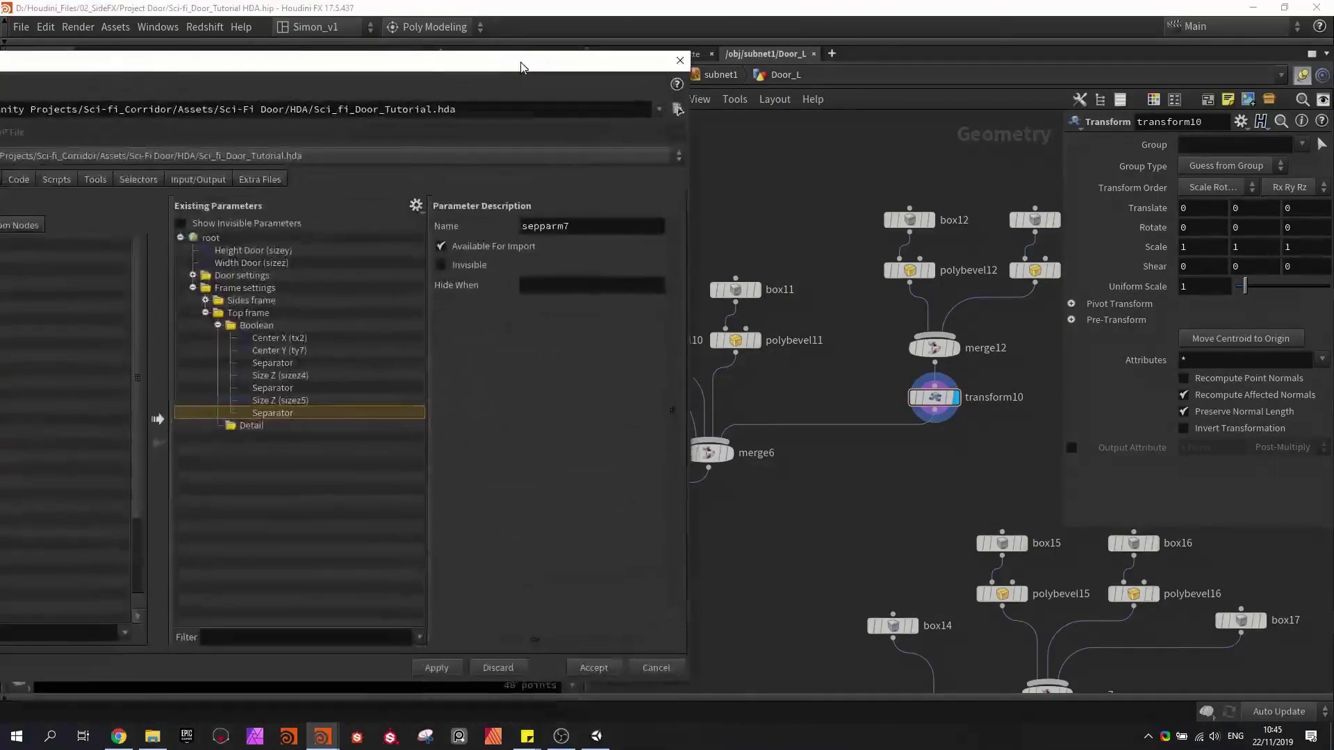
{"action": "double_click", "coordinate": [1236, 208]}
{"action": "left_click_drag", "start_coordinate": [1236, 209], "coordinate": [259, 328]}
- Relabel the center parameters from box9 "Shape 1 Pos X" and "Shape 1 Pos Y"
{"action": "left_click", "coordinate": [281, 338]}
{"action": "left_click_drag", "start_coordinate": [562, 270], "coordinate": [496, 269]}
{"action": "type", "text": "Shape 1 Pos  X"}
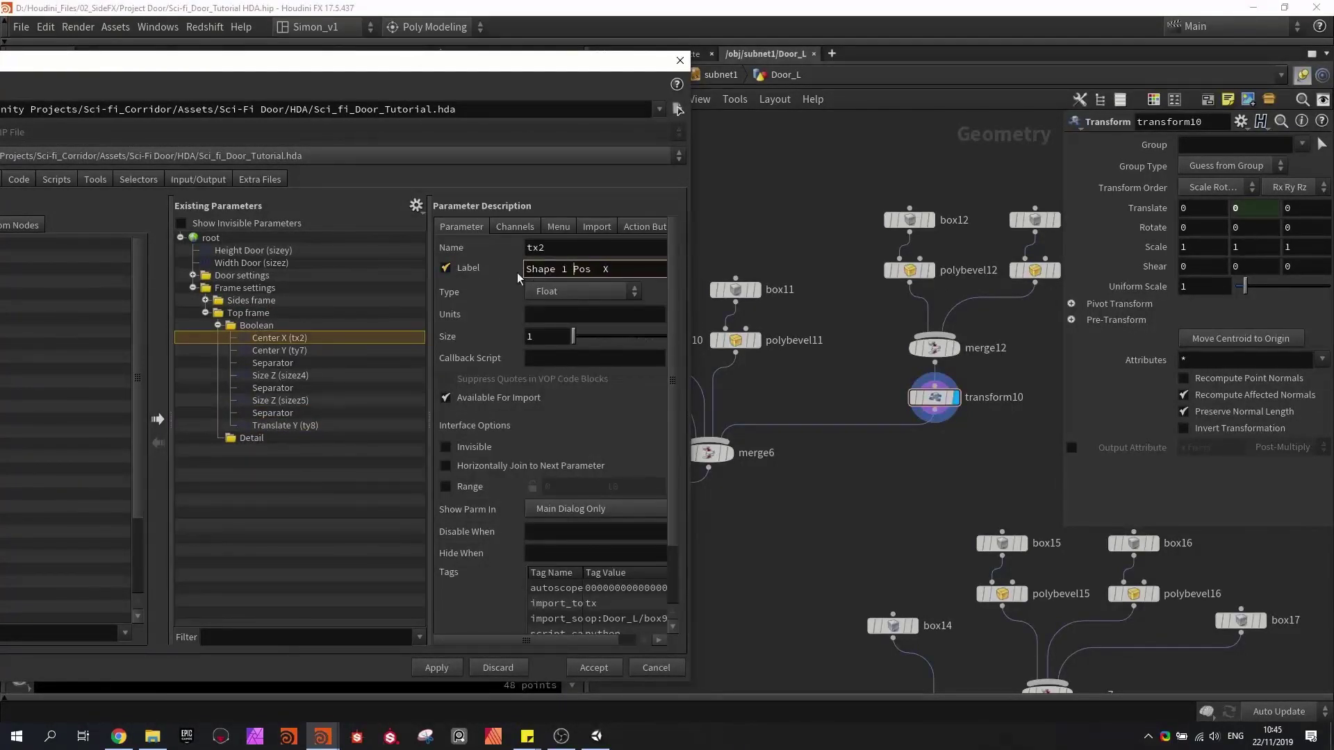
{"action": "key", "text": "ctrl+c"}
{"action": "left_click_drag", "start_coordinate": [567, 271], "coordinate": [493, 274]}
{"action": "left_click", "coordinate": [322, 352]}
{"action": "key", "text": "ctrl+v"}
{"action": "type", "text": "Y"}
{"action": "key", "text": "Return"}
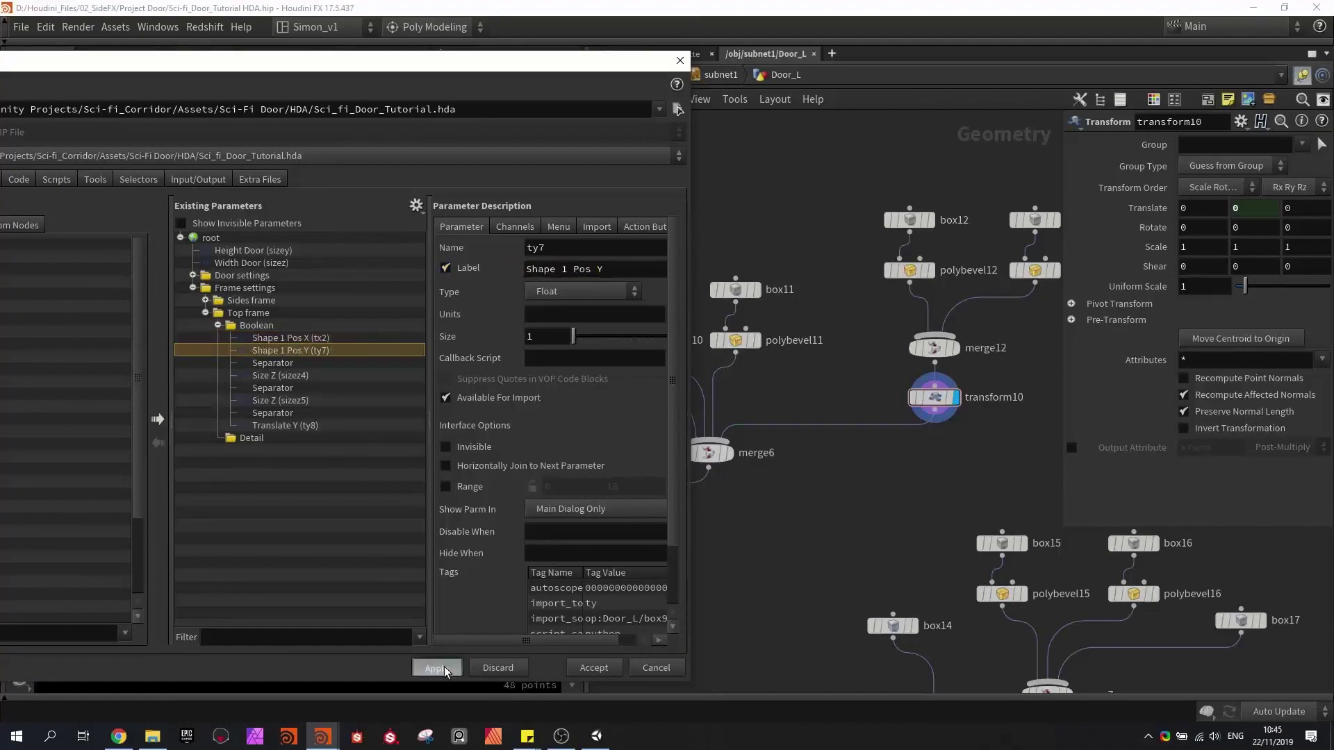
- Relabel the Size Z parameter from box10 "shape 2 Size Z"
{"action": "left_click", "coordinate": [301, 378]}
{"action": "left_click", "coordinate": [528, 271]}
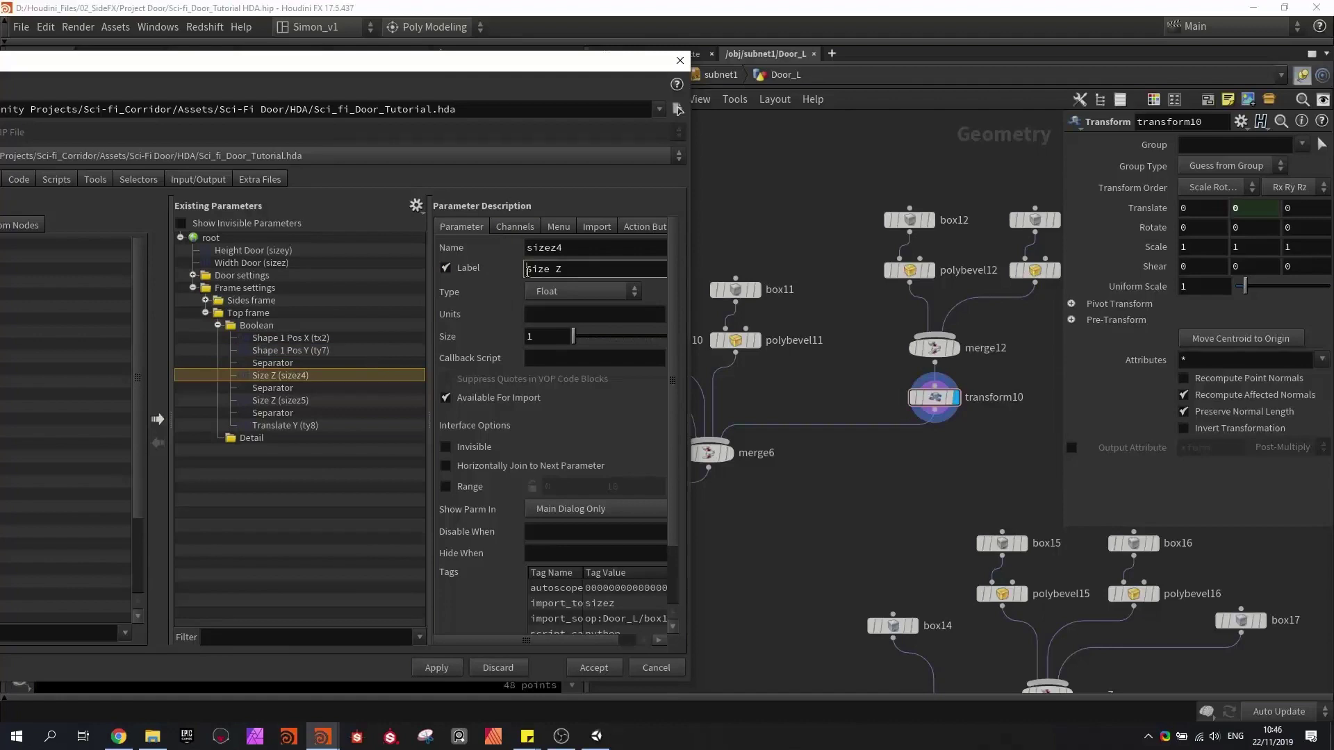
{"action": "type", "text": "shape 2"}
{"action": "key", "text": "Return"}
{"action": "left_click_drag", "start_coordinate": [603, 272], "coordinate": [568, 272]}
{"action": "key", "text": "Left"}
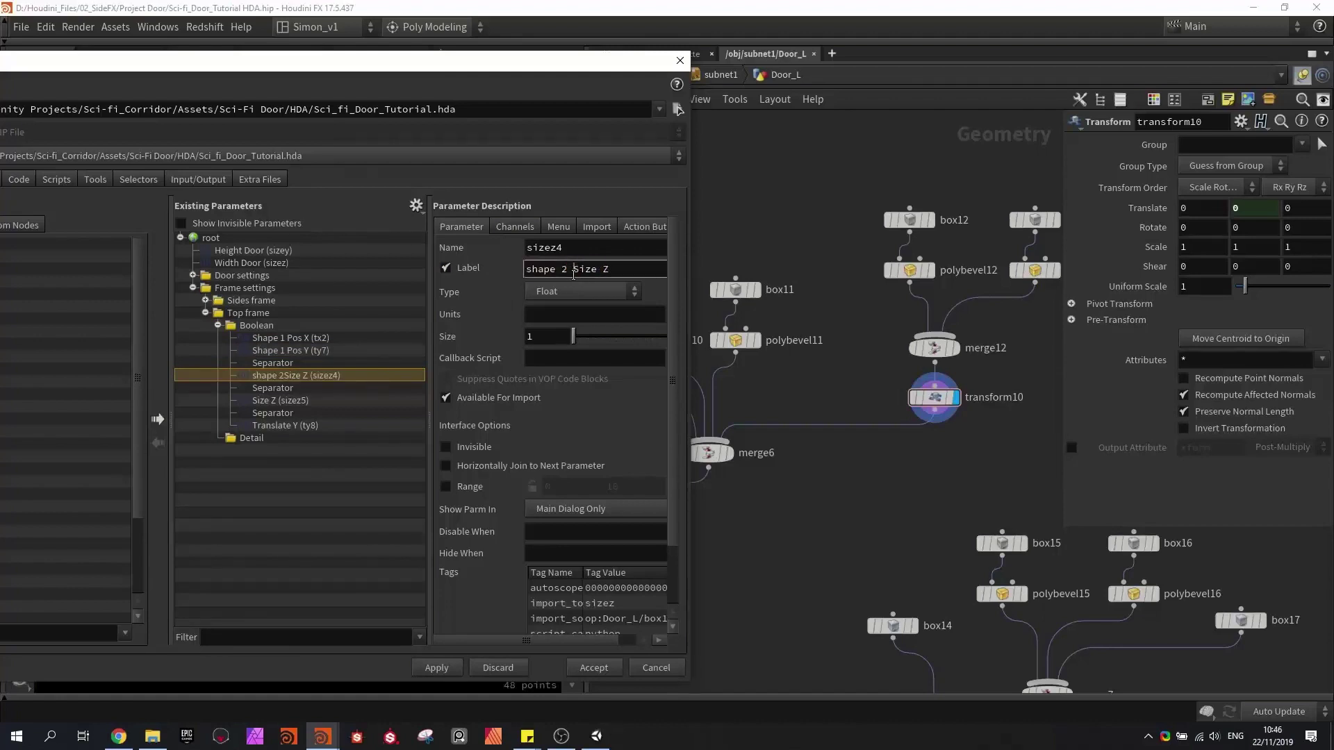
{"action": "key", "text": "Return"}
- Relabel the Size Z parameter from box11 "shape 3 Size Z"
{"action": "left_click", "coordinate": [299, 401]}
{"action": "left_click", "coordinate": [324, 379]}
{"action": "left_click_drag", "start_coordinate": [573, 270], "coordinate": [508, 269]}
{"action": "left_click", "coordinate": [291, 401]}
{"action": "left_click", "coordinate": [527, 270]}
{"action": "key", "text": "ctrl+v"}
{"action": "key", "text": "BackSpace"}
{"action": "key", "text": "BackSpace"}
{"action": "type", "text": "3"}
{"action": "key", "text": "Return"}
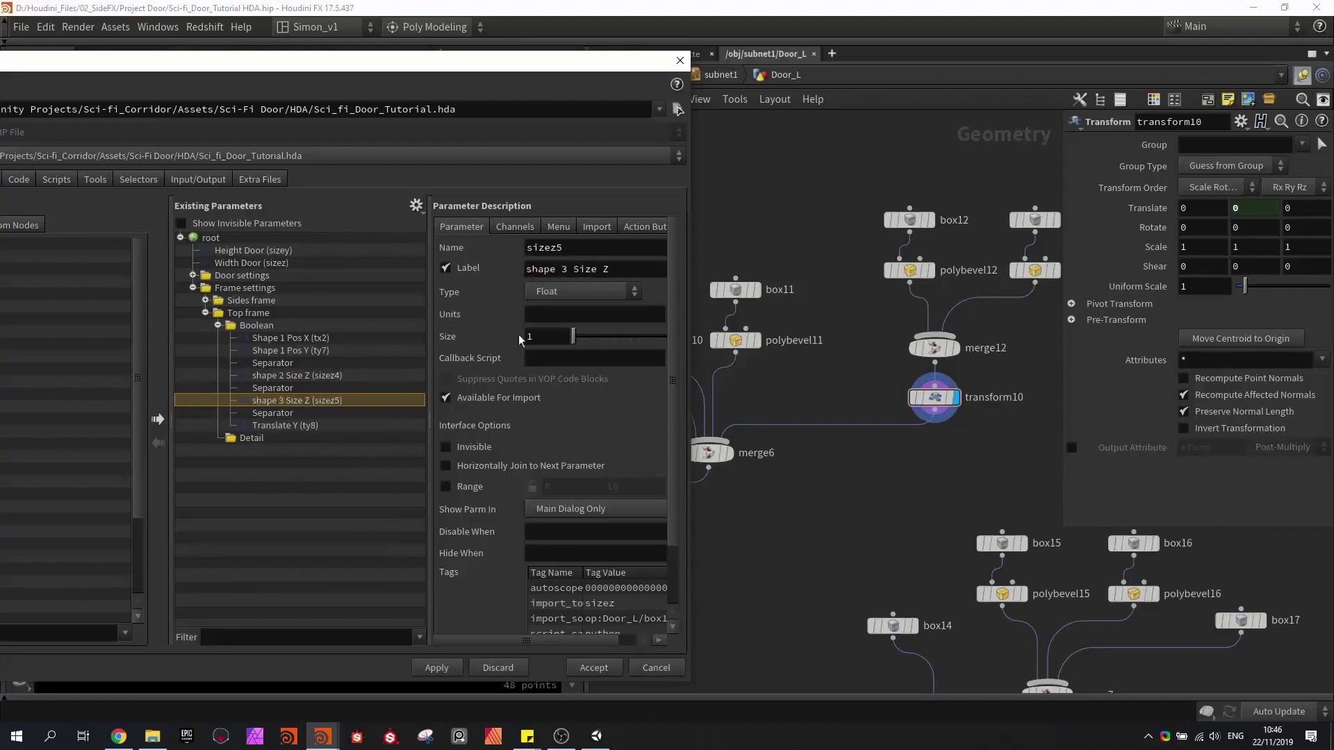
- Relabel the Translate Y parameter from transform10 "Shape 4 Pos Y"
{"action": "left_click", "coordinate": [285, 425]}
{"action": "left_click_drag", "start_coordinate": [584, 269], "coordinate": [512, 271]}
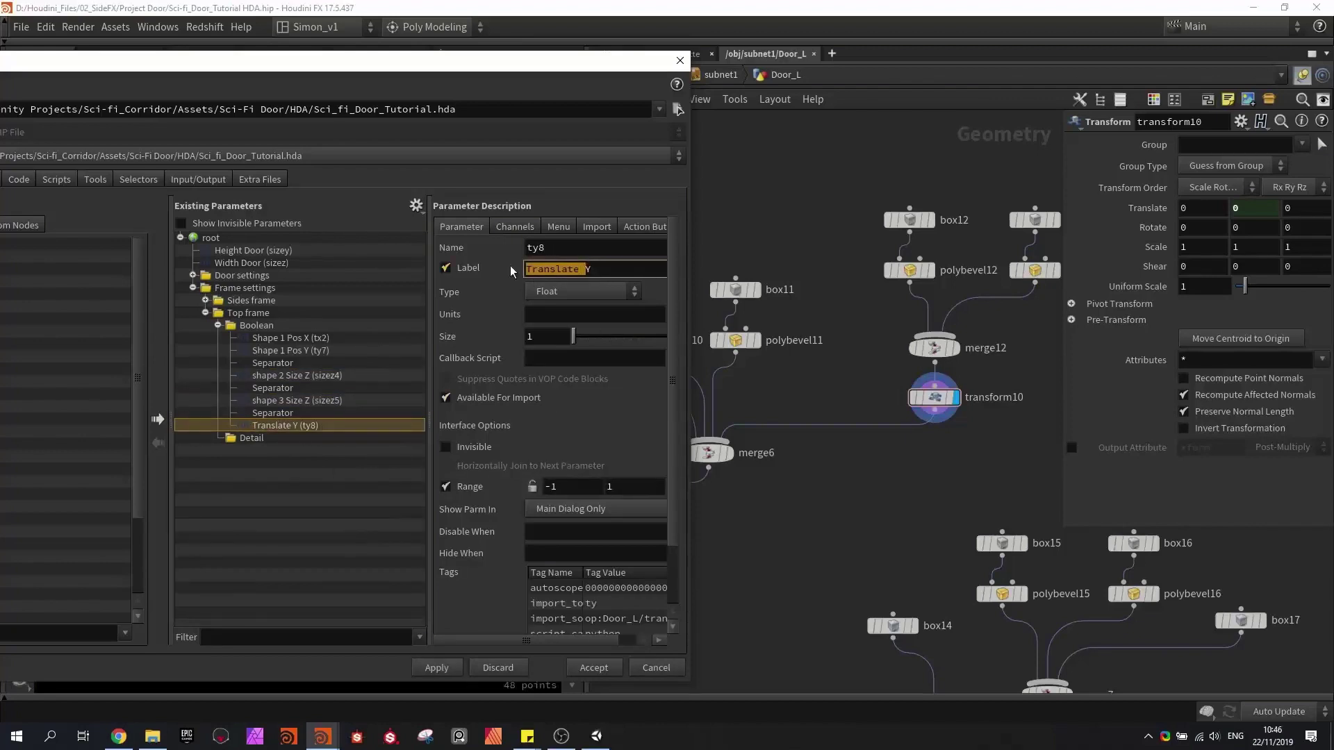
{"action": "type", "text": "S"}
{"action": "type", "text": "hape 4 Pos"}
{"action": "key", "text": "Return"}
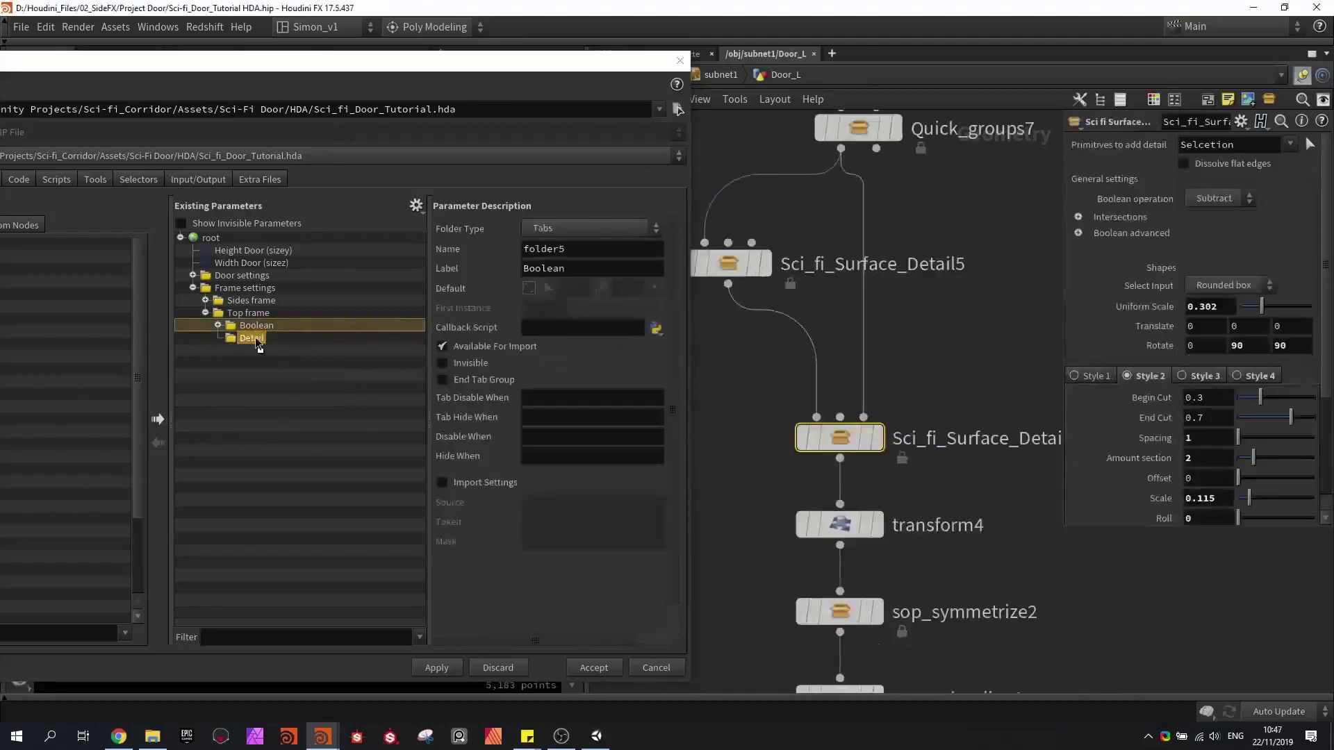
- Promote Begin Cut, End Cut and Scale Y of the Surface Detail node above transform4 into the Top frame's Detail folder
{"action": "left_click_drag", "start_coordinate": [1151, 397], "coordinate": [246, 441]}
{"action": "scroll", "coordinate": [1123, 473], "scroll_direction": "down", "scroll_amount": 4}
{"action": "left_click_drag", "start_coordinate": [1148, 454], "coordinate": [269, 432]}
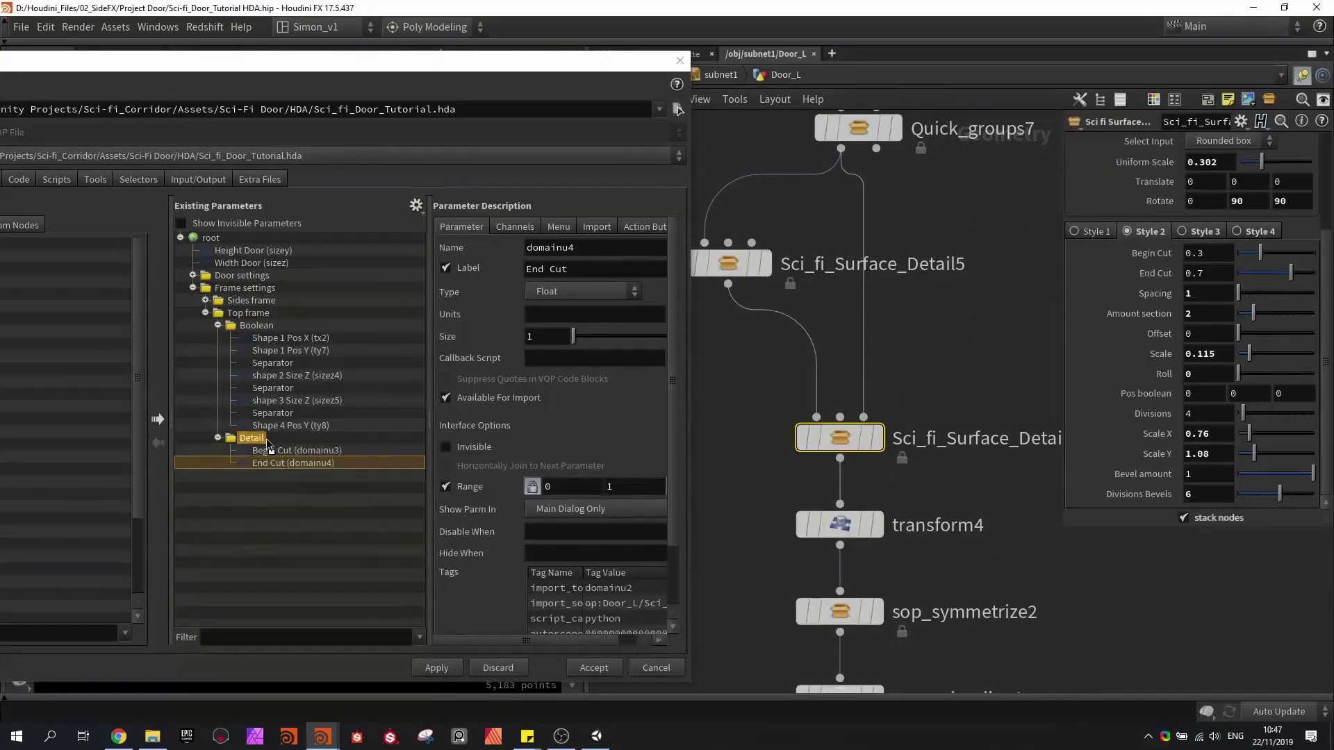
{"action": "left_click", "coordinate": [217, 314]}
{"action": "left_click", "coordinate": [932, 326]}
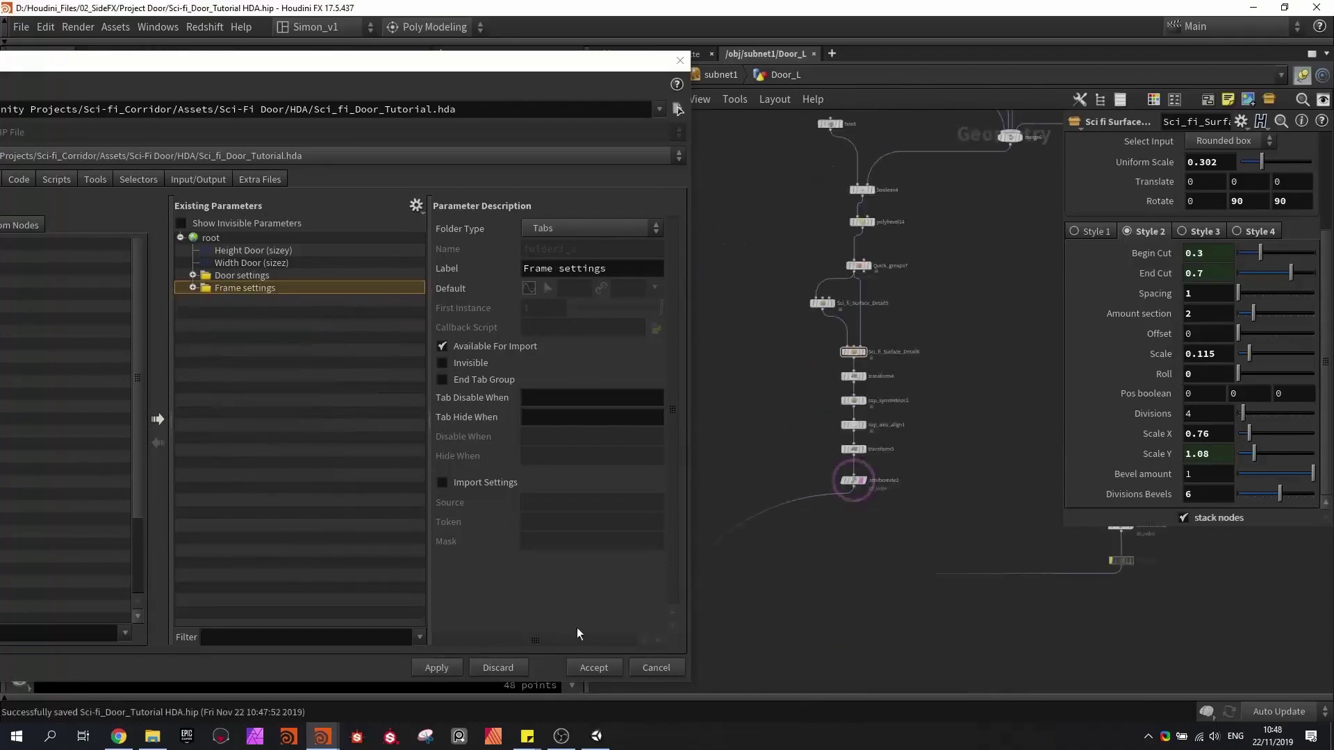
- Switch to Unity and rebuild the Sci_fi_Door_Tutorial1 asset
{"action": "left_click", "coordinate": [601, 734]}
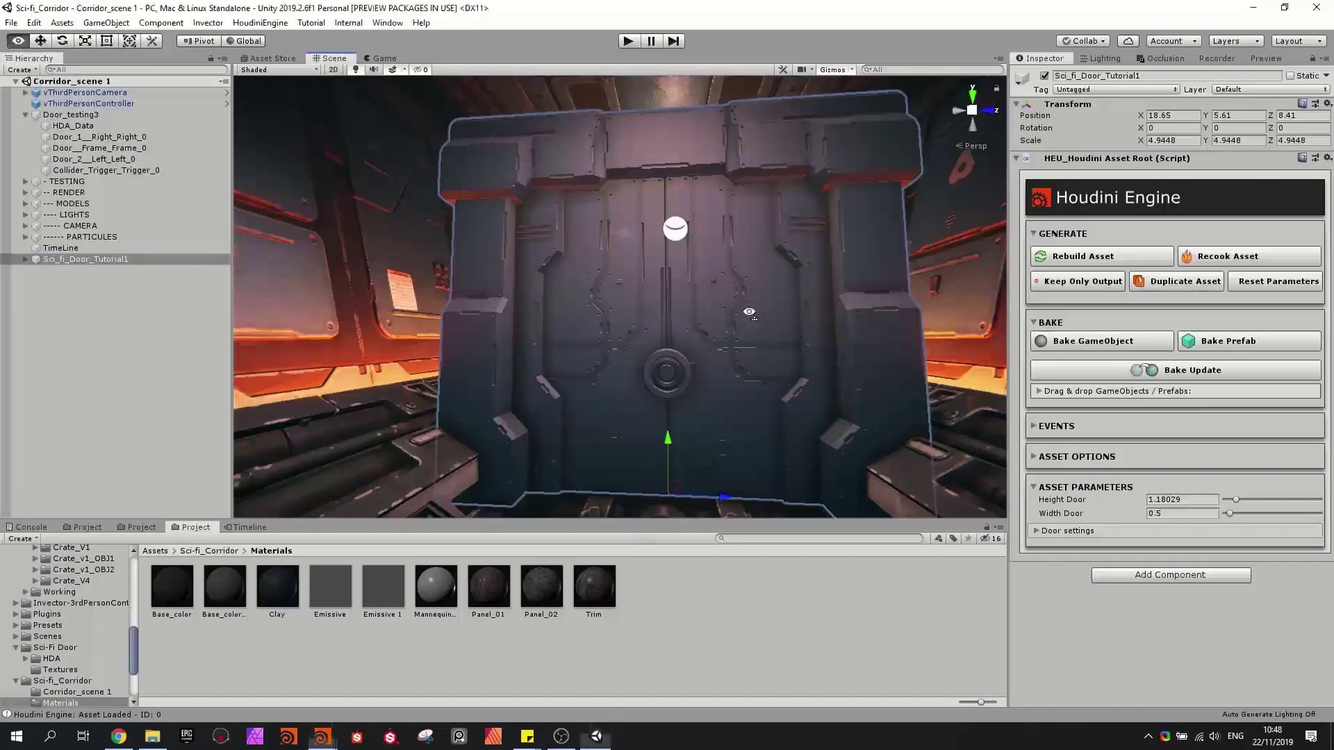
{"action": "left_click_drag", "start_coordinate": [750, 312], "coordinate": [721, 307], "text": "alt"}
{"action": "left_click", "coordinate": [1099, 254]}
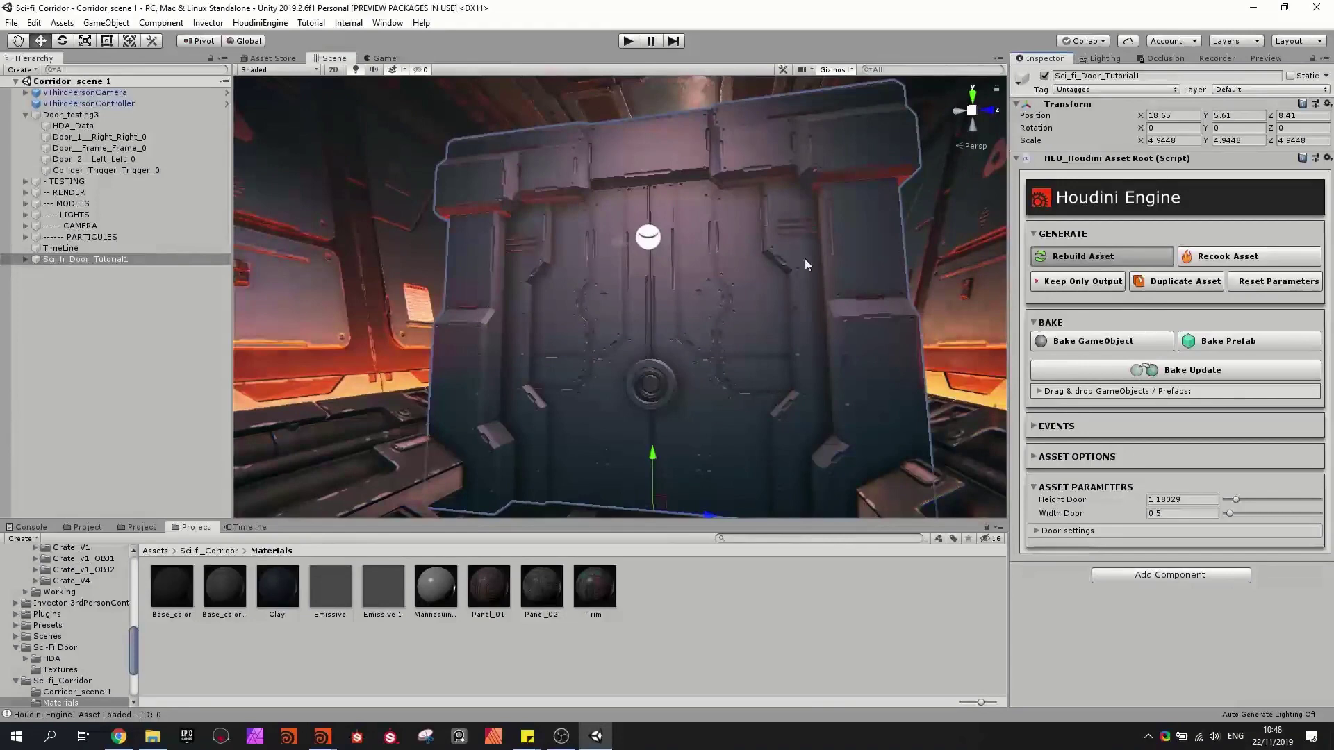
{"action": "right_click_drag", "start_coordinate": [803, 264], "coordinate": [800, 273]}
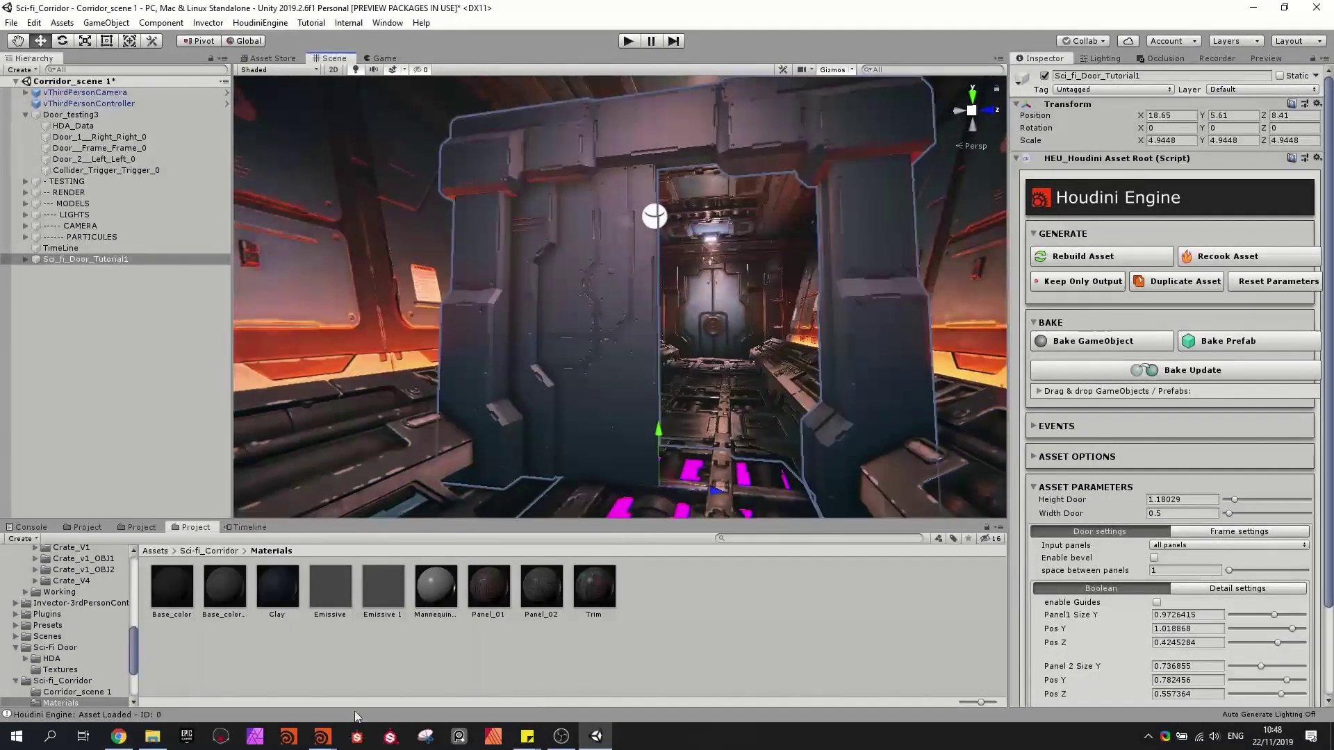
- Switch to Houdini and display the Left null below merge10 to check the left door's output
{"action": "left_click", "coordinate": [322, 737]}
{"action": "left_click", "coordinate": [295, 653]}
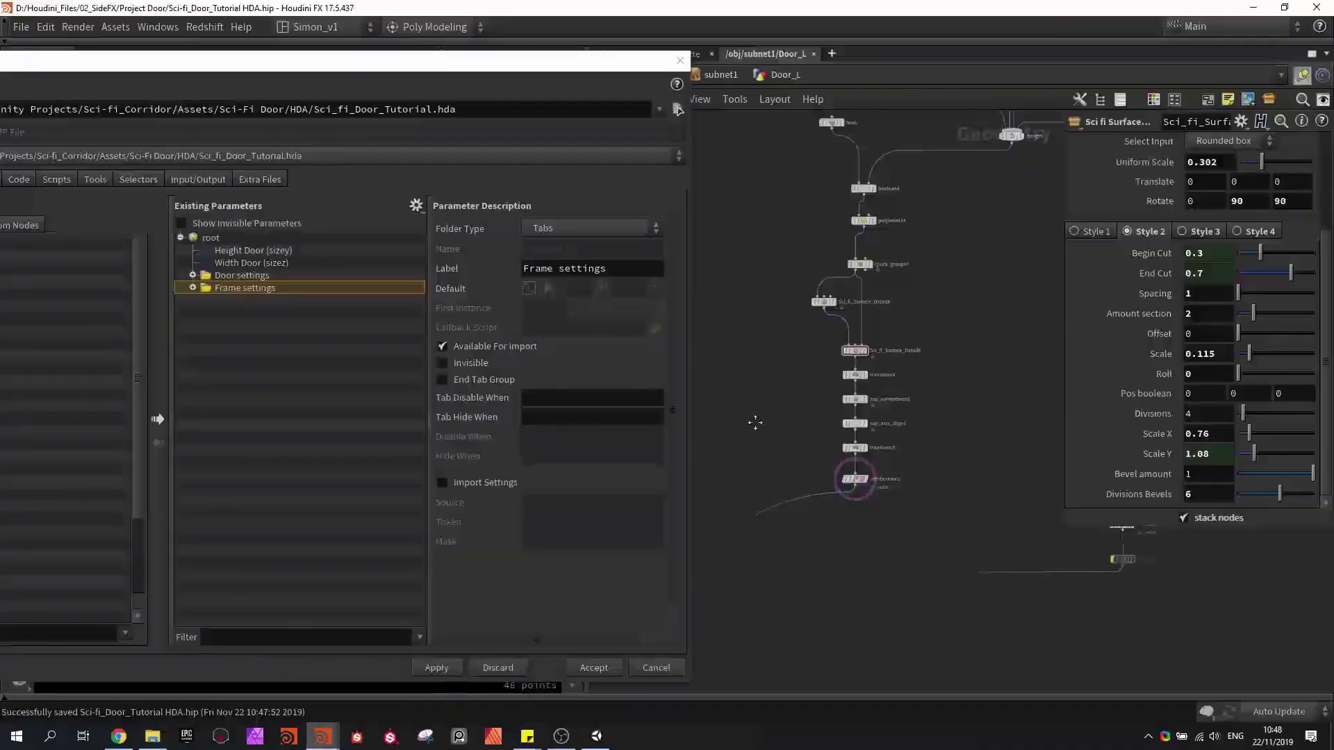
{"action": "middle_click_drag", "start_coordinate": [755, 422], "coordinate": [832, 236]}
{"action": "middle_click_drag", "start_coordinate": [820, 518], "coordinate": [976, 400]}
{"action": "scroll", "coordinate": [976, 402], "scroll_direction": "up", "scroll_amount": 6}
{"action": "middle_click_drag", "start_coordinate": [977, 534], "coordinate": [945, 477]}
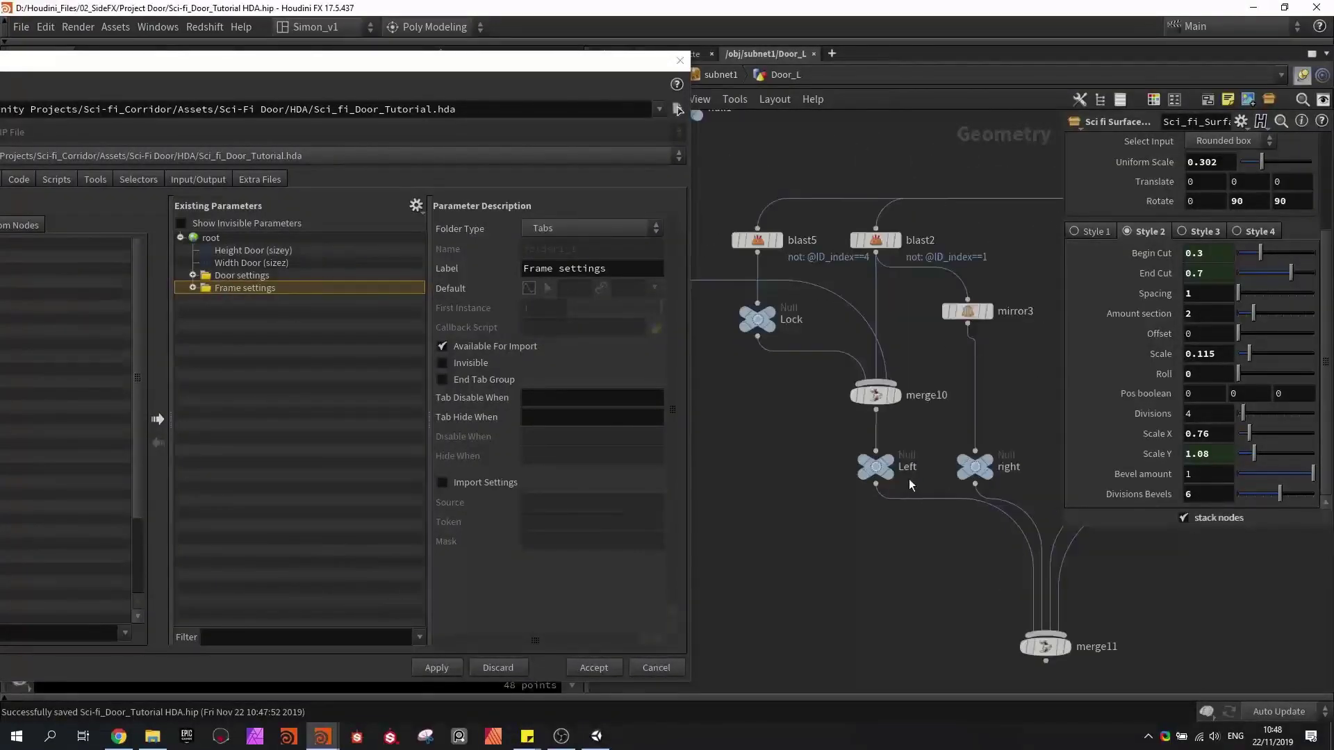
{"action": "scroll", "coordinate": [910, 479], "scroll_direction": "up", "scroll_amount": 4}
{"action": "left_click", "coordinate": [867, 444]}
{"action": "left_click", "coordinate": [841, 460]}
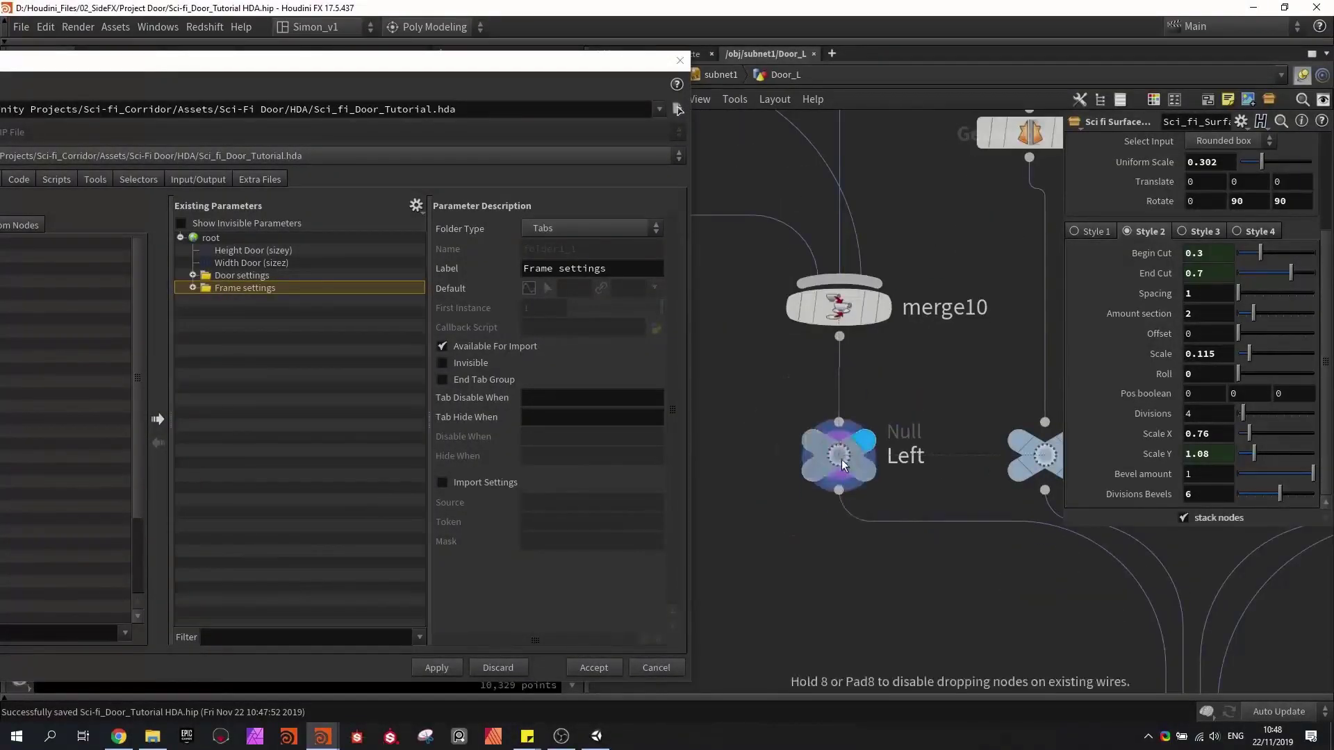
- Switch to Unity, rebuild the door asset again and show its Frame settings parameters
{"action": "key", "text": "alt+Tab"}
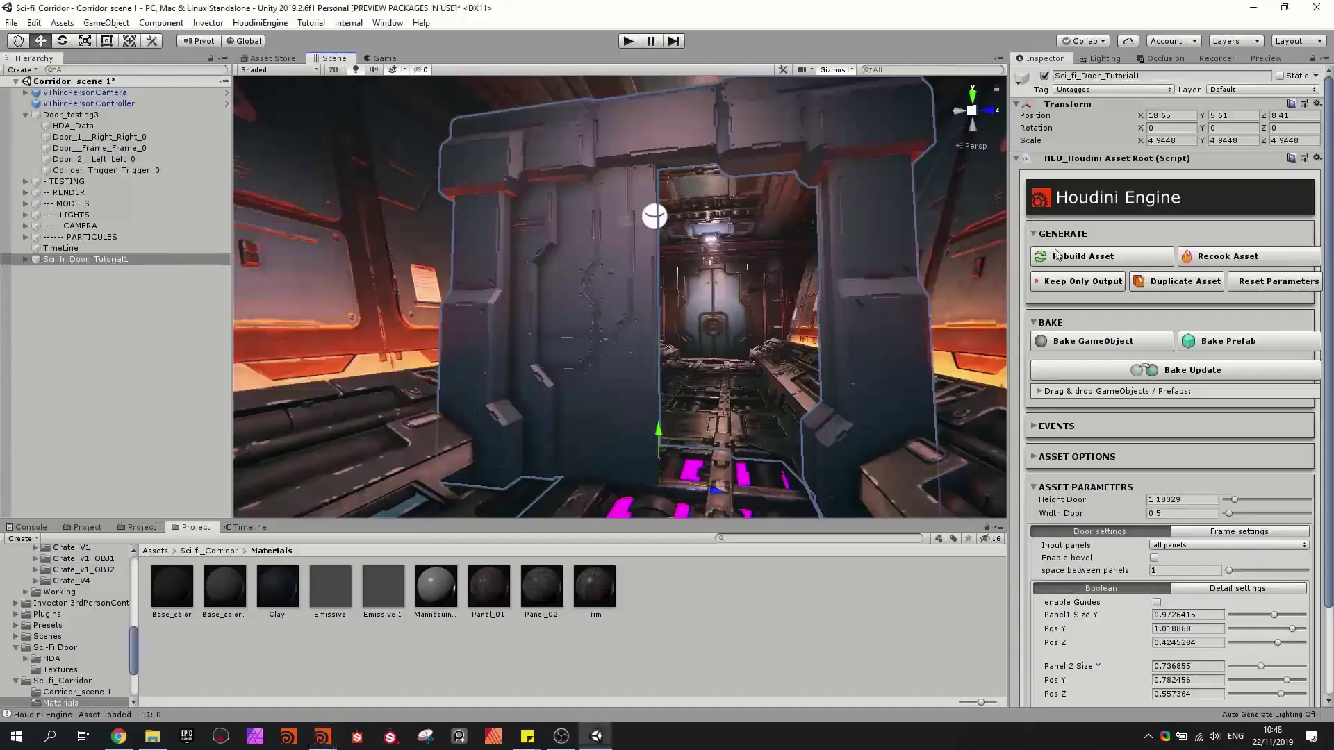
{"action": "left_click", "coordinate": [1062, 262]}
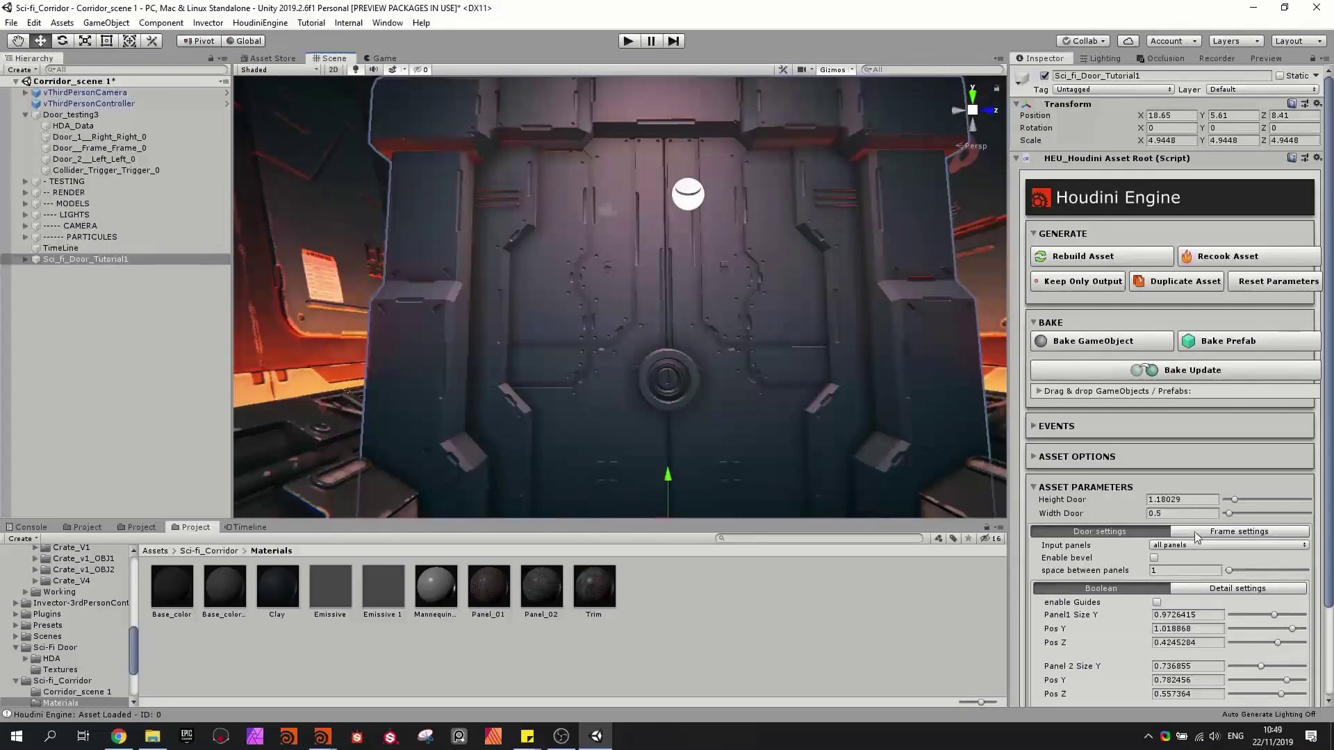
{"action": "left_click", "coordinate": [1197, 533]}
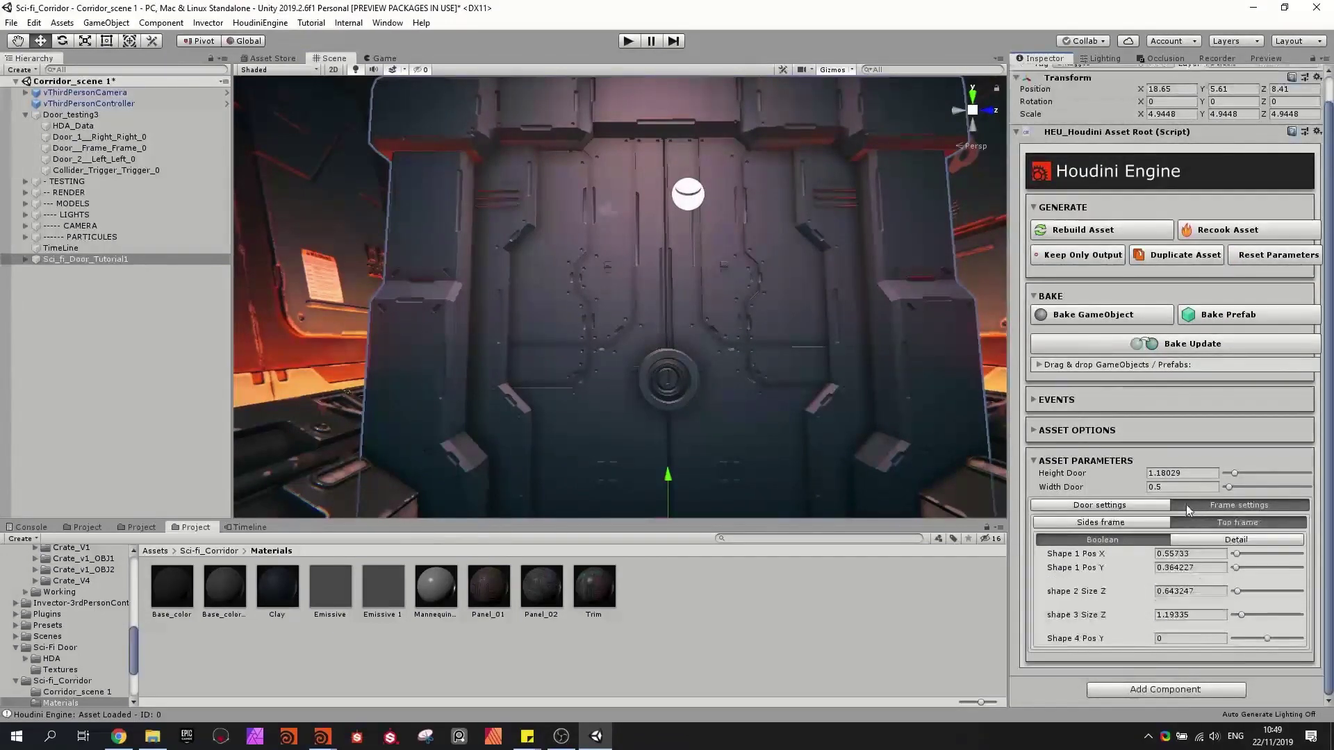
- Show the Door settings parameters and set Panel1 Size Y to about 0.64
{"action": "left_click", "coordinate": [1152, 522]}
{"action": "left_click", "coordinate": [1189, 523]}
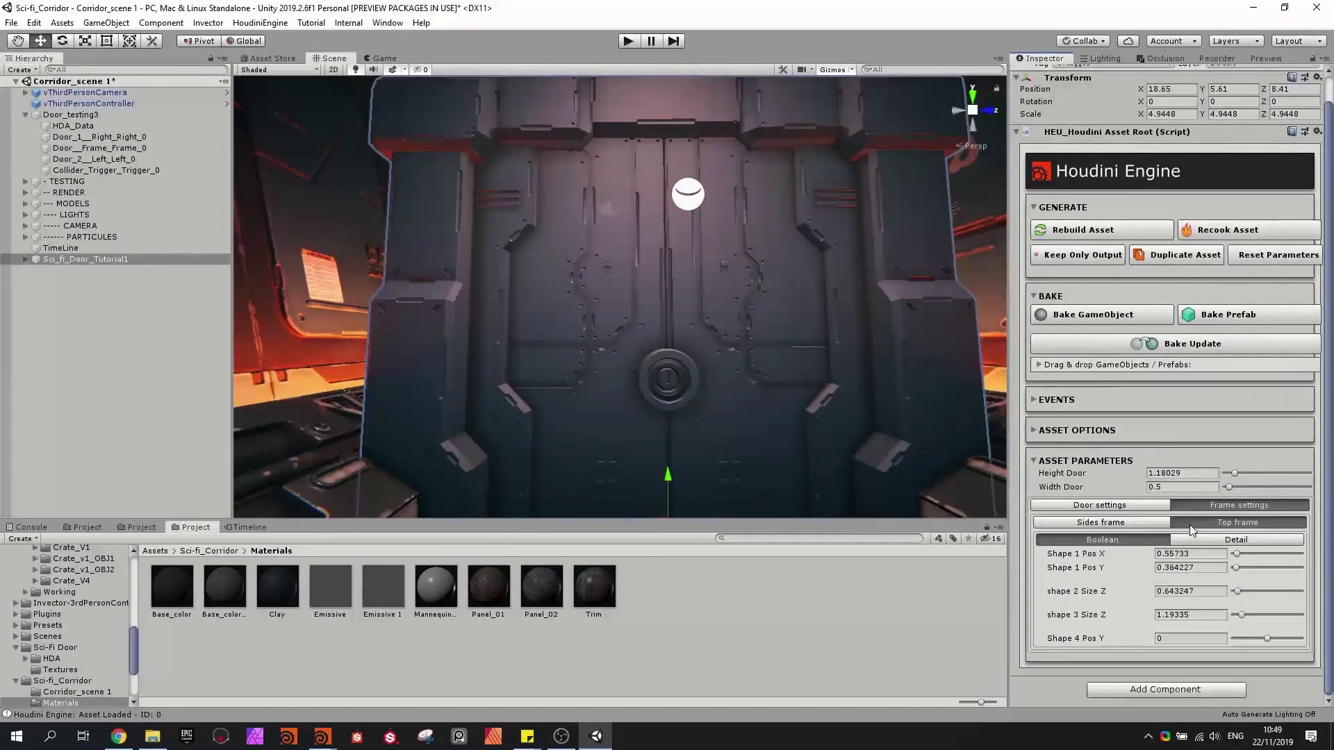
{"action": "left_click", "coordinate": [1154, 525]}
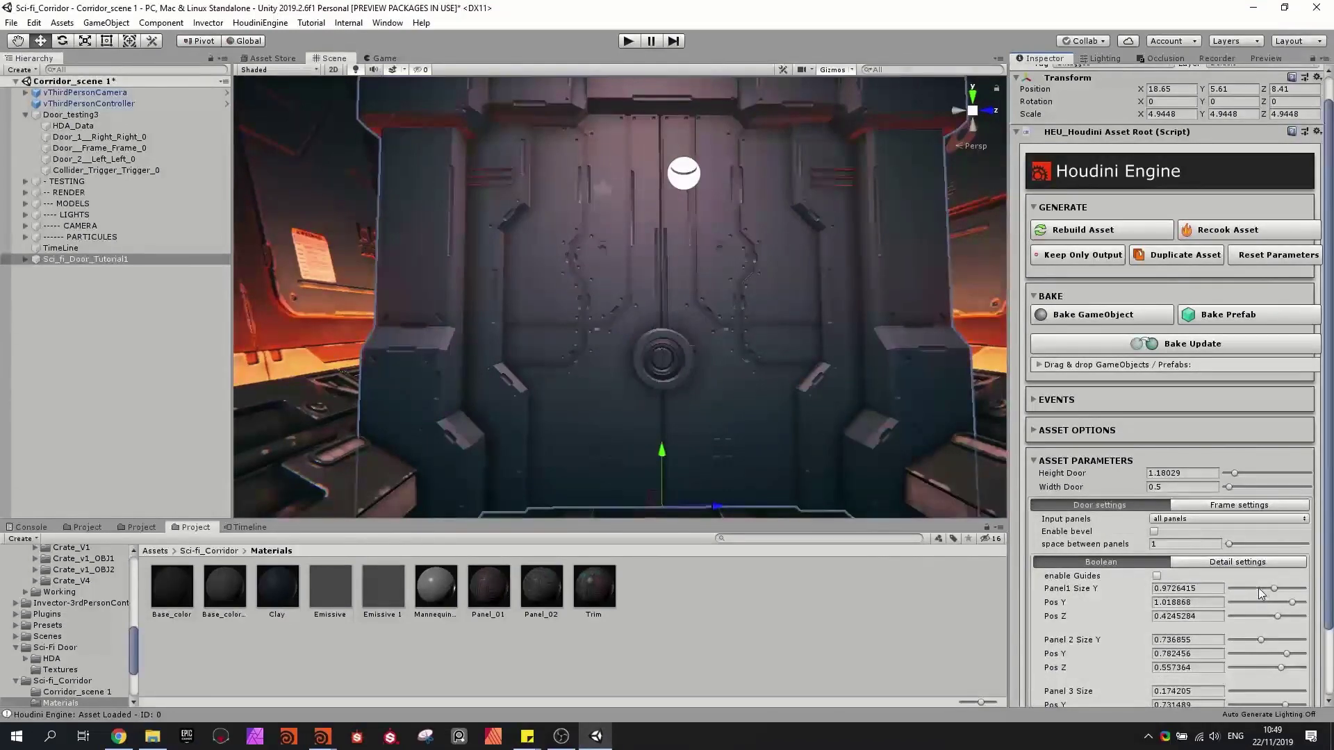
{"action": "left_click_drag", "start_coordinate": [1259, 589], "coordinate": [1254, 587]}
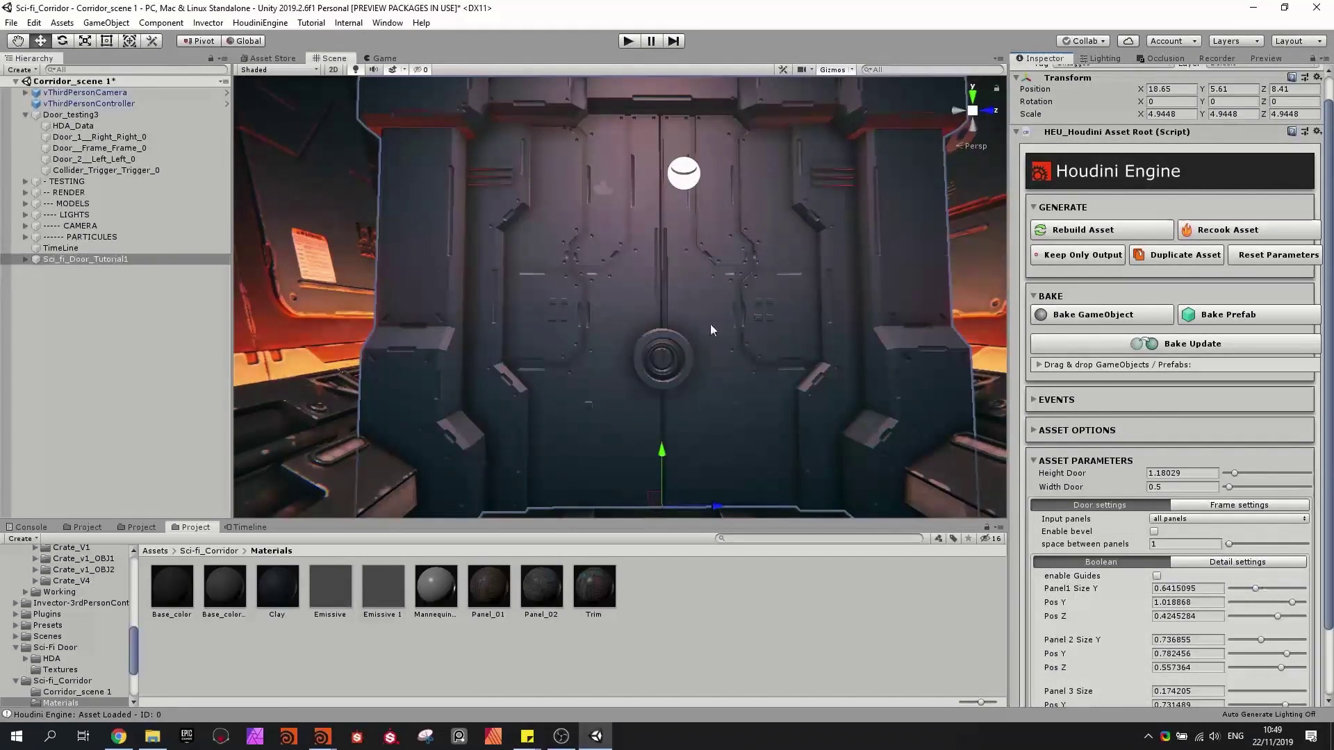
- Examine the rebuilt door's panel cuts and surface details up close from several angles
{"action": "right_click_drag", "start_coordinate": [712, 330], "coordinate": [637, 293]}
{"action": "key", "text": "w"}
{"action": "key", "text": "s"}
{"action": "key", "text": "w"}
{"action": "key", "text": "s"}
{"action": "key", "text": "w"}
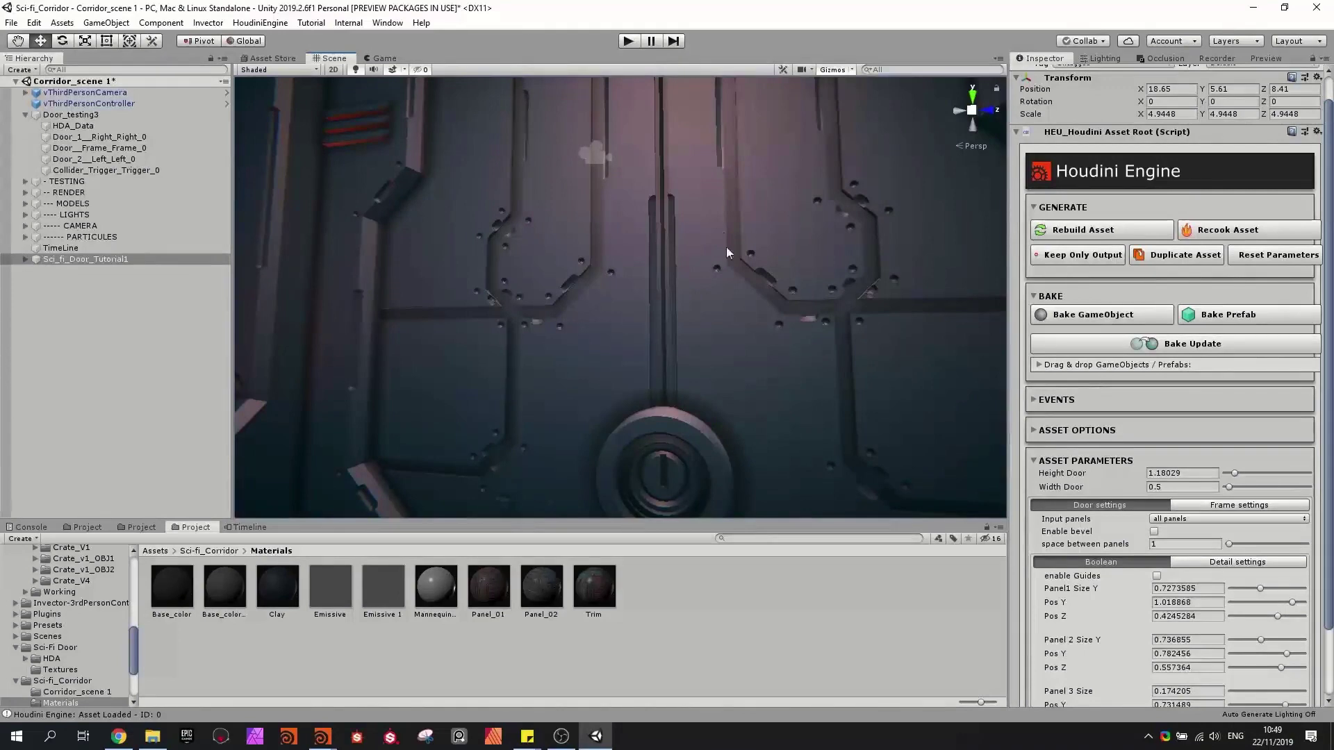
{"action": "key", "text": "s"}
{"action": "mouse_move", "coordinate": [739, 296]}
{"action": "right_mouse_down"}
{"action": "mouse_move", "coordinate": [773, 314]}
{"action": "mouse_move", "coordinate": [750, 314]}
{"action": "right_mouse_up"}
{"action": "key", "text": "a"}
{"action": "key", "text": "w"}
{"action": "key", "text": "d"}
{"action": "right_click_drag", "start_coordinate": [627, 259], "coordinate": [675, 248]}
{"action": "key", "text": "s"}
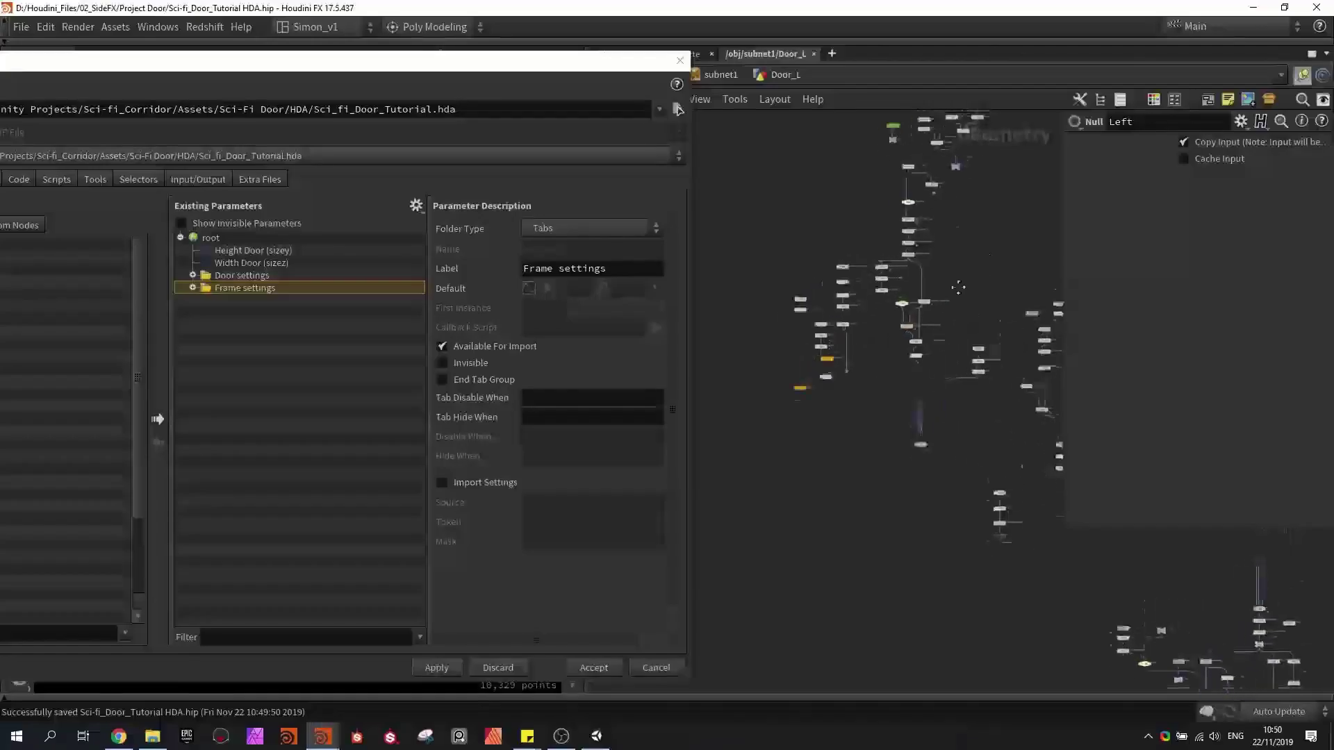
- Switch to Houdini and insert a Switch node between Sci_fi_Surface_Detail2 and group1 in Door_L
{"action": "middle_click_drag", "start_coordinate": [960, 282], "coordinate": [953, 290]}
{"action": "scroll", "coordinate": [939, 309], "scroll_direction": "up", "scroll_amount": 6}
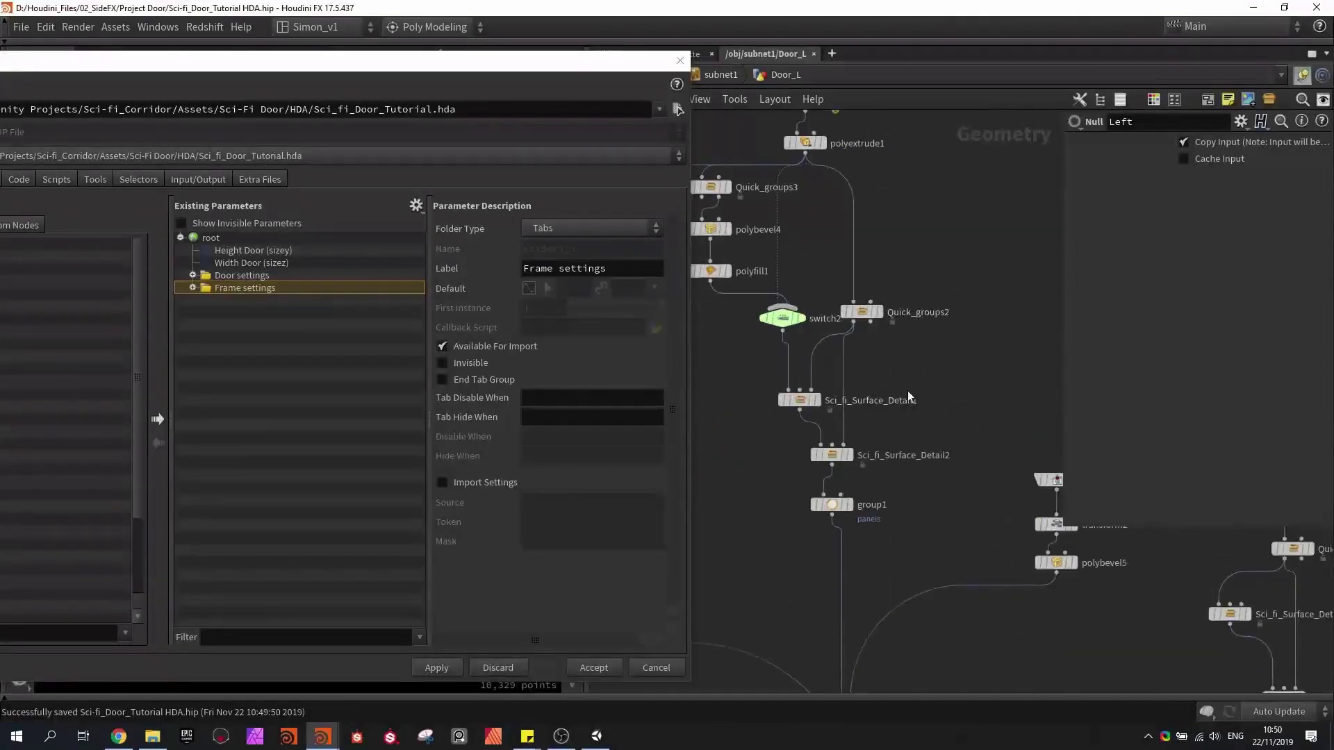
{"action": "middle_click_drag", "start_coordinate": [908, 394], "coordinate": [935, 300]}
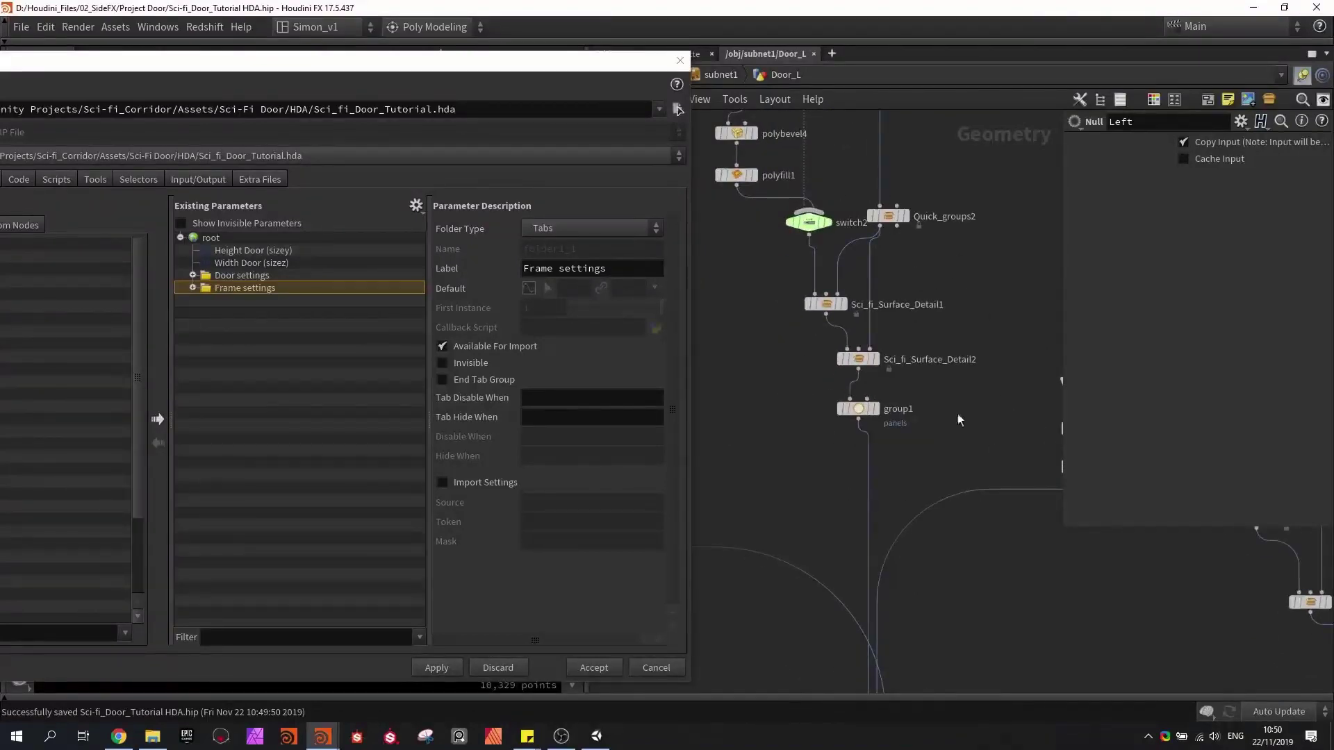
{"action": "scroll", "coordinate": [883, 441], "scroll_direction": "up", "scroll_amount": 2}
{"action": "left_click_drag", "start_coordinate": [862, 403], "coordinate": [860, 454]}
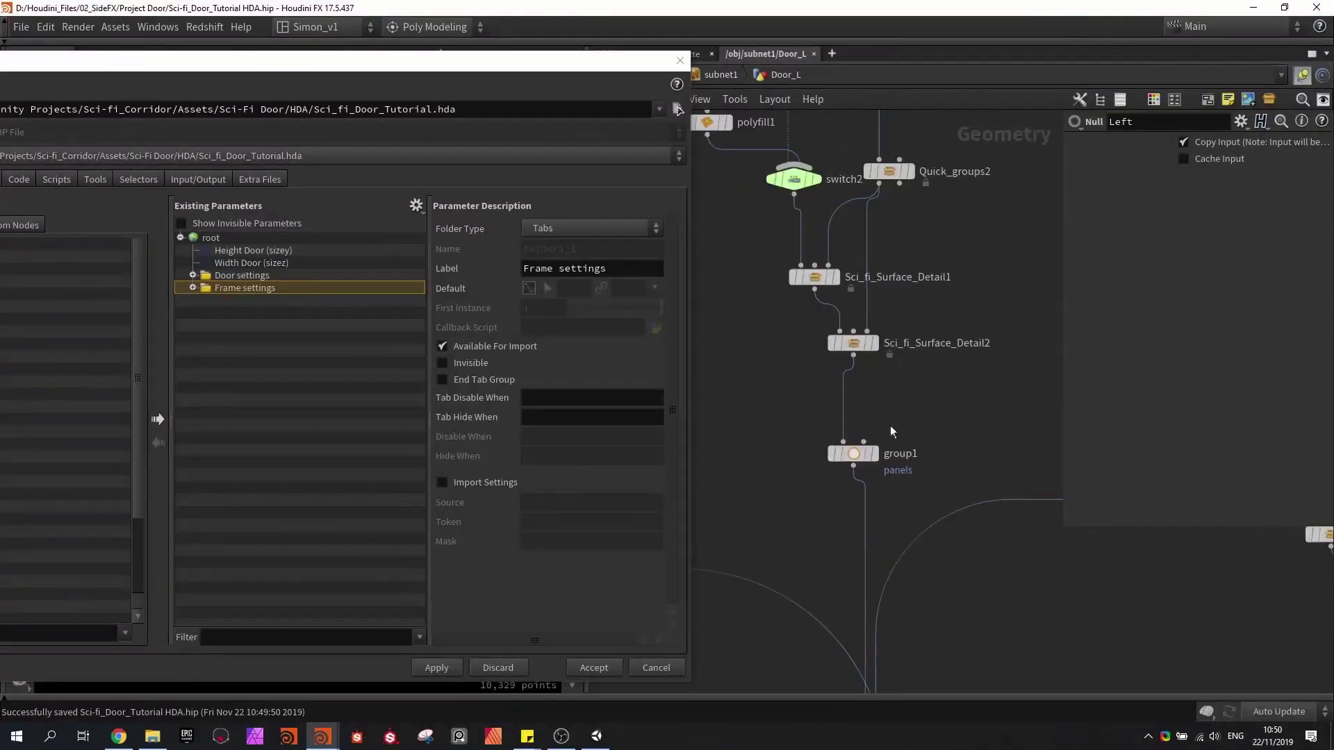
{"action": "key", "text": "Tab"}
{"action": "type", "text": "i"}
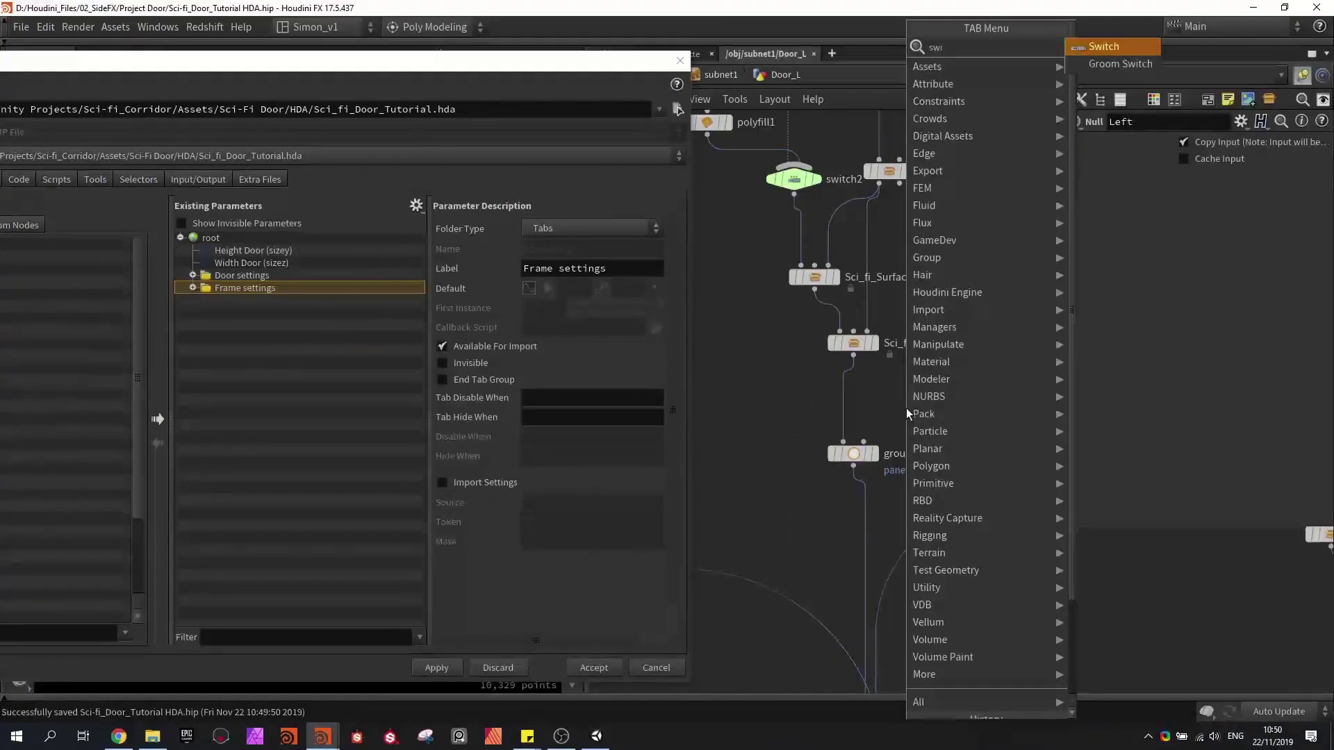
{"action": "key", "text": "Return"}
{"action": "left_click", "coordinate": [906, 407]}
{"action": "scroll", "coordinate": [906, 407], "scroll_direction": "up", "scroll_amount": 3}
{"action": "left_click_drag", "start_coordinate": [906, 410], "coordinate": [936, 397]}
{"action": "scroll", "coordinate": [906, 336], "scroll_direction": "down", "scroll_amount": 3}
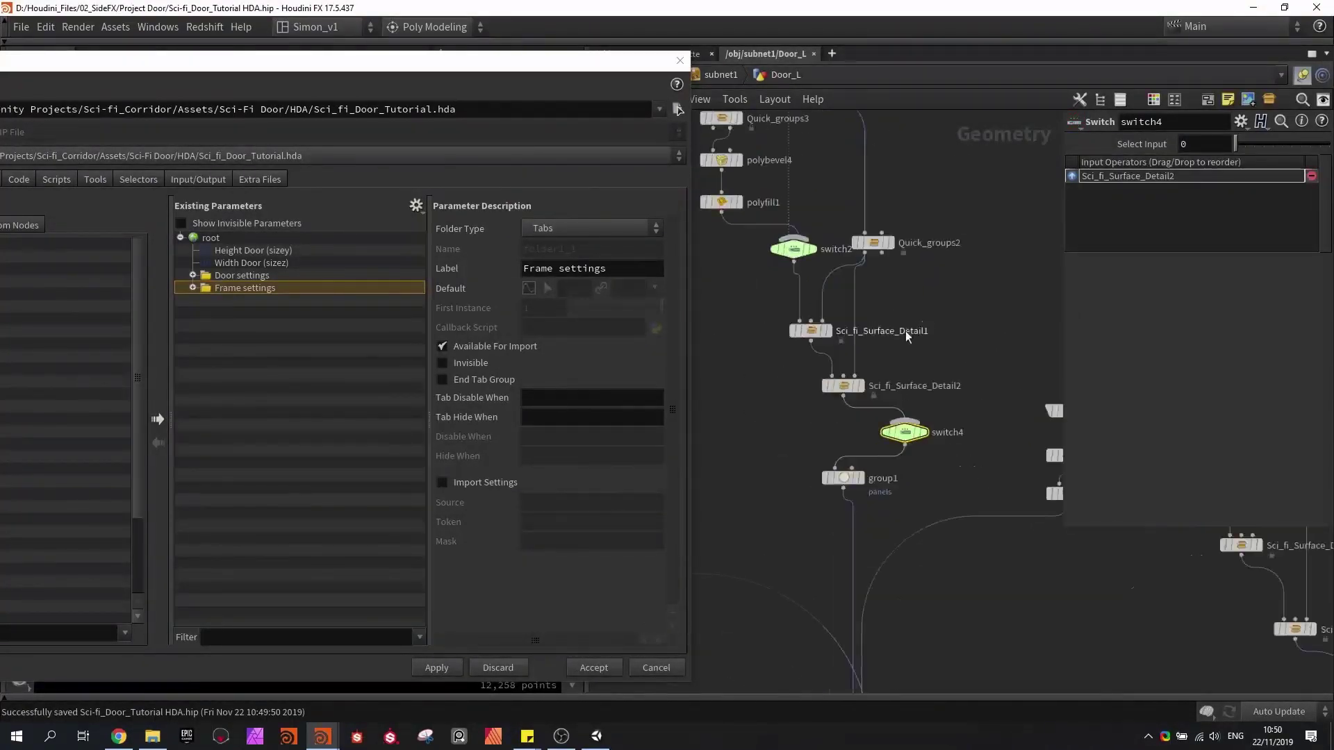
- Connect Quick_groups2 to switch4 as its second input, bypassing both surface detail nodes
{"action": "left_click_drag", "start_coordinate": [879, 309], "coordinate": [903, 429]}
{"action": "scroll", "coordinate": [873, 408], "scroll_direction": "up", "scroll_amount": 3}
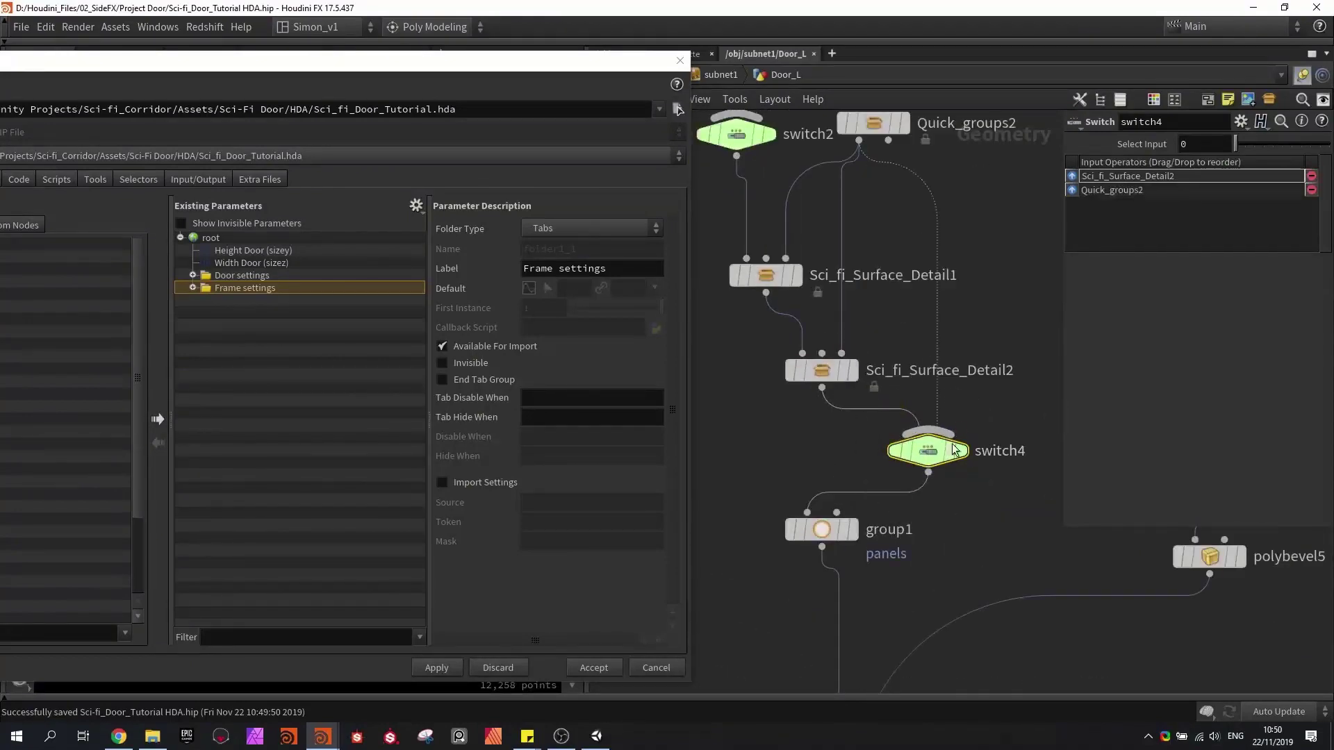
{"action": "scroll", "coordinate": [955, 449], "scroll_direction": "down", "scroll_amount": 2}
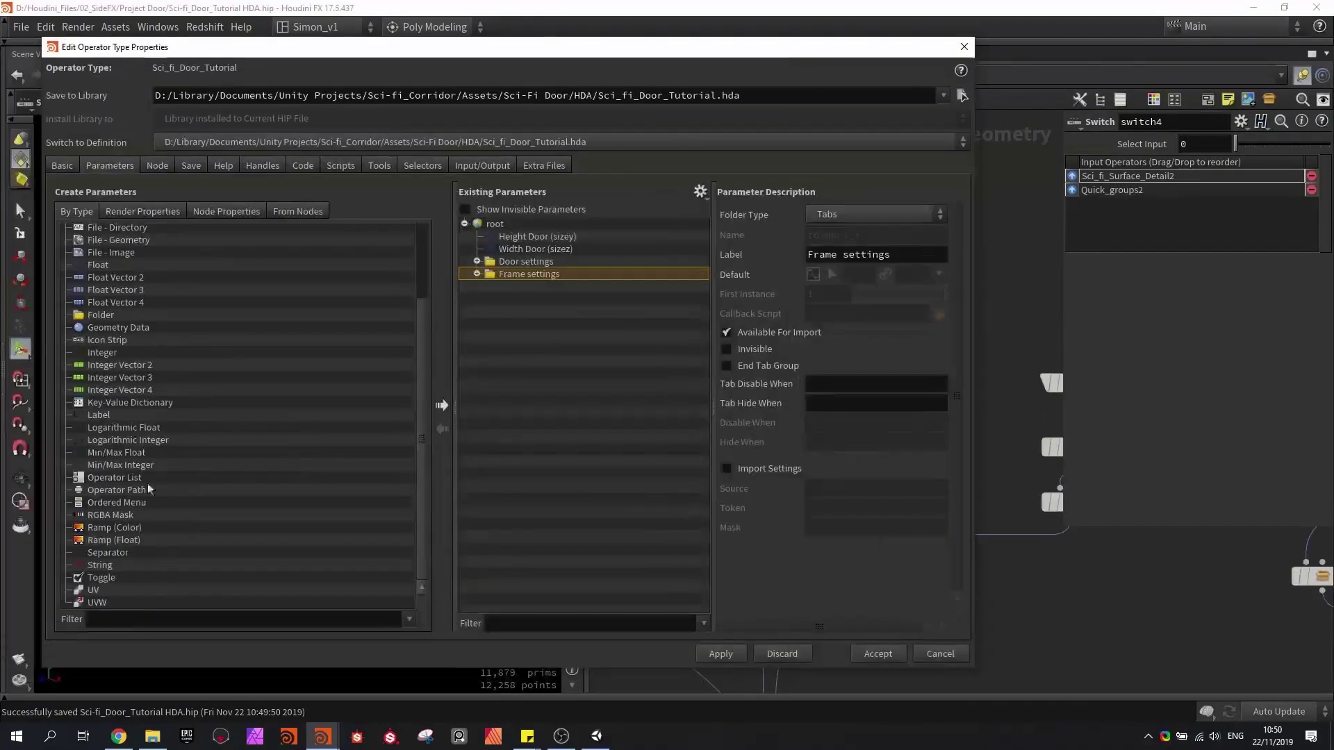
- Add a Toggle parameter named T_preview and labelled Previewer between Width Door and the Door settings folder
{"action": "scroll", "coordinate": [410, 389], "scroll_direction": "up", "scroll_amount": 3}
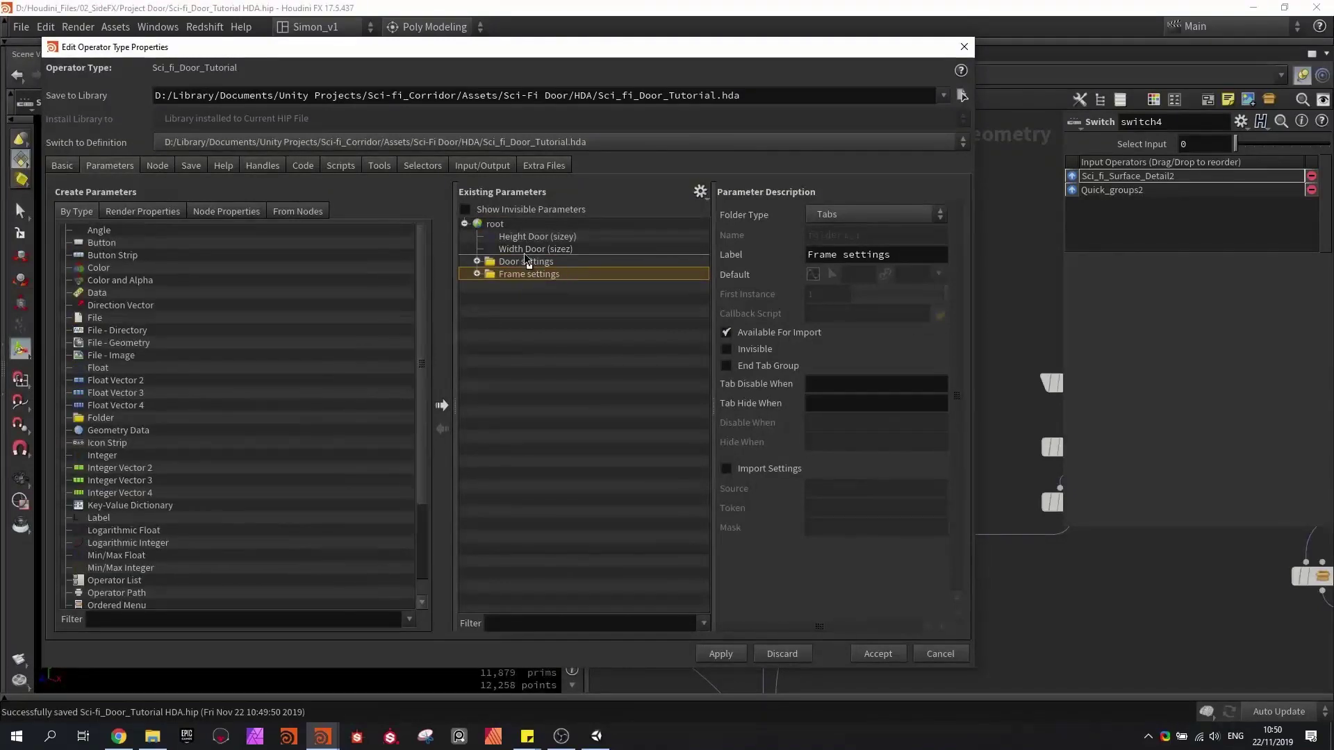
{"action": "left_click_drag", "start_coordinate": [524, 255], "coordinate": [524, 254]}
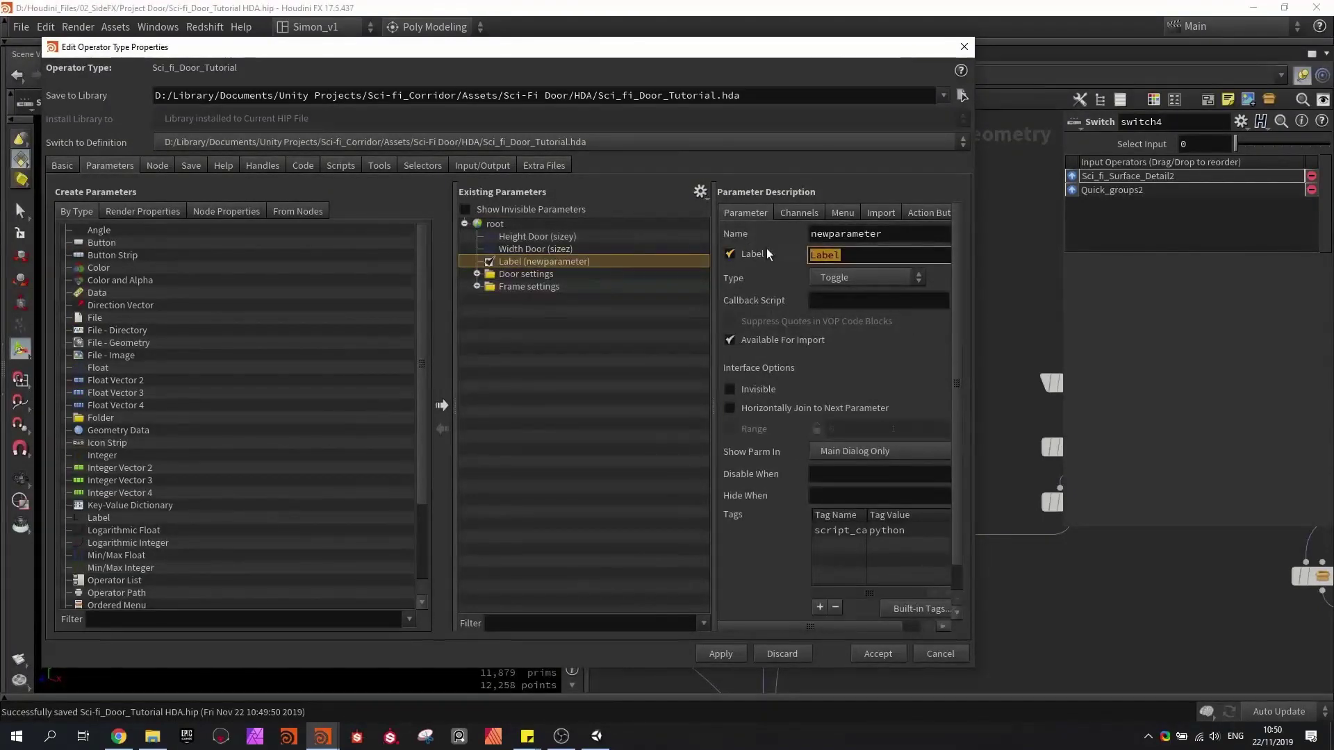
{"action": "type", "text": "Previewer"}
{"action": "double_click", "coordinate": [901, 240]}
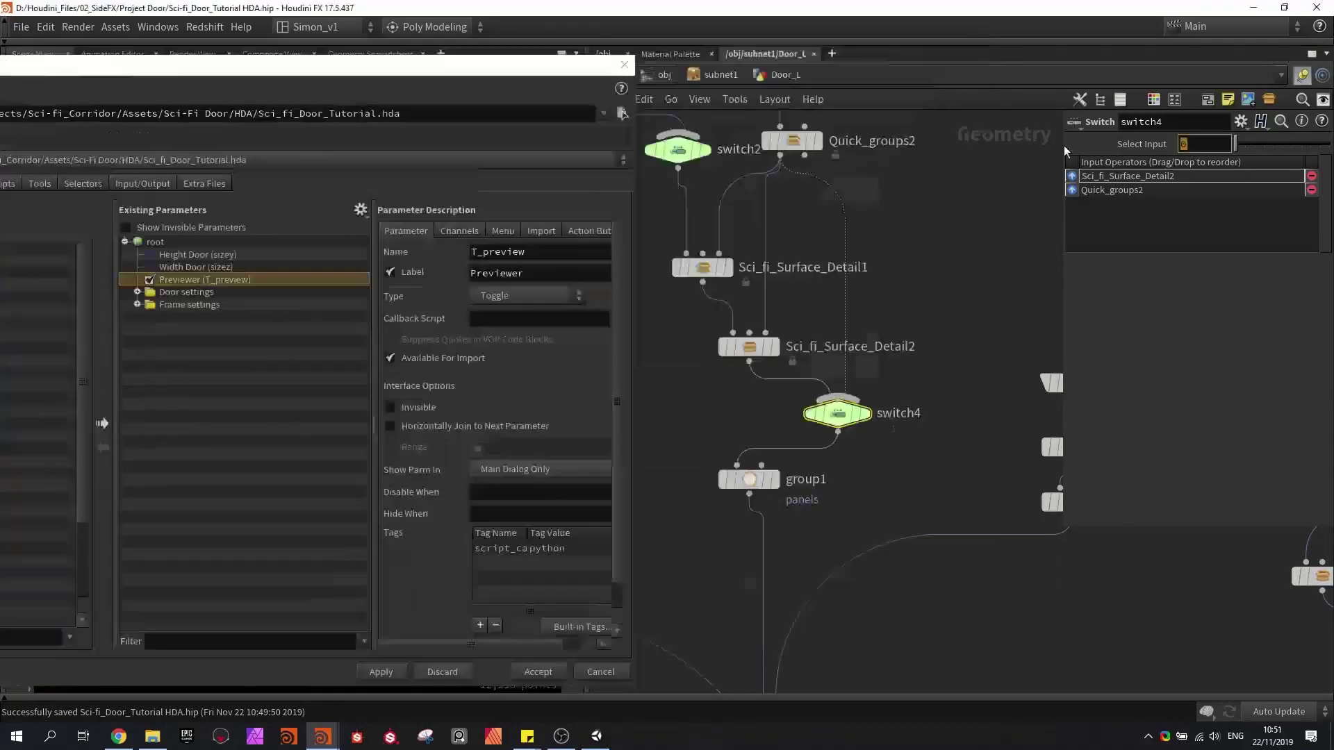
- Set switch4's Select Input to the expression ch("../../T_preview")
{"action": "type", "text": "ch("}
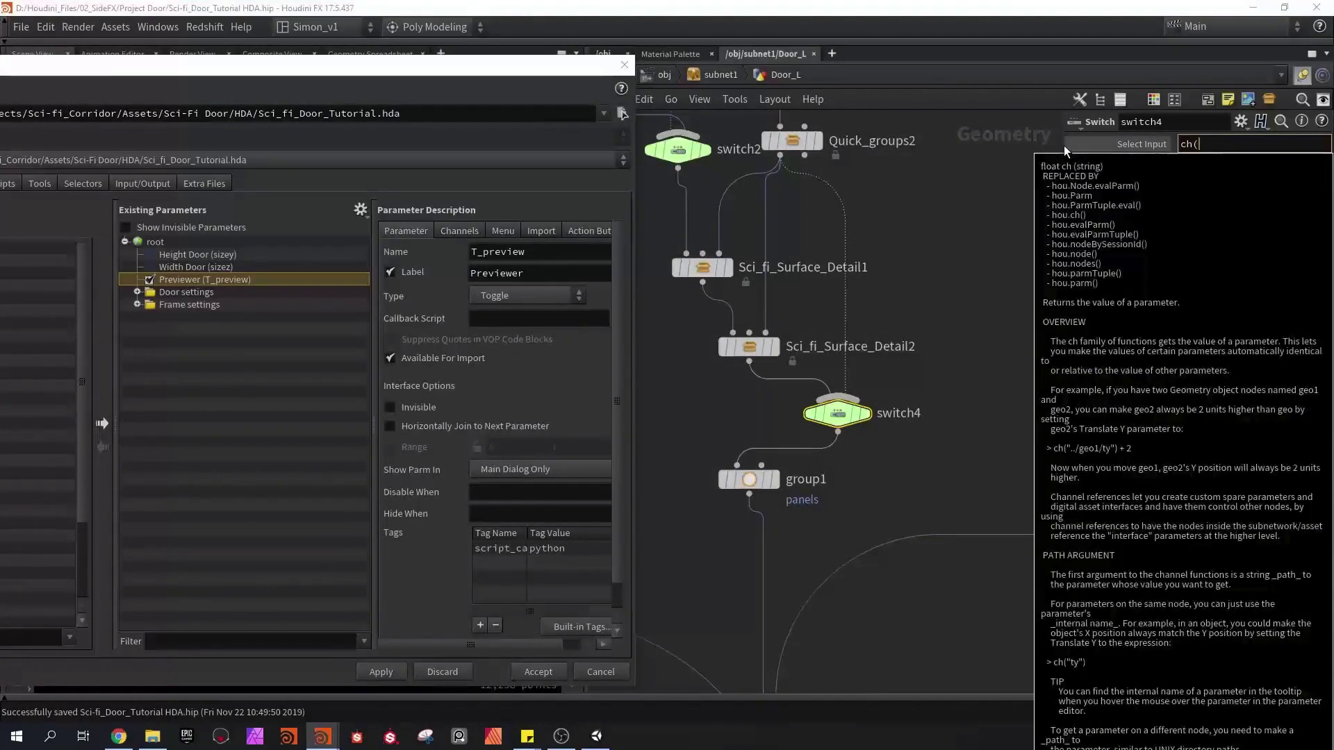
{"action": "type", "text": "\"../../"}
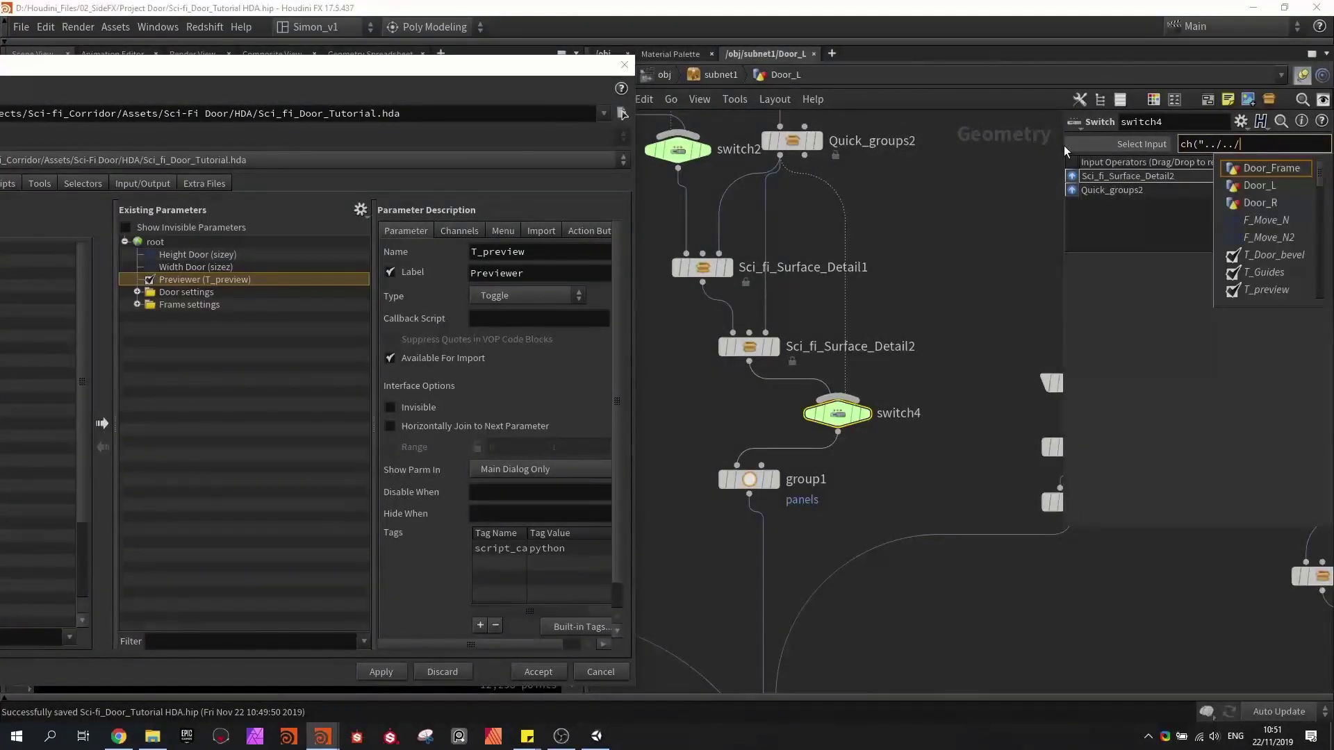
{"action": "type", "text": "T"}
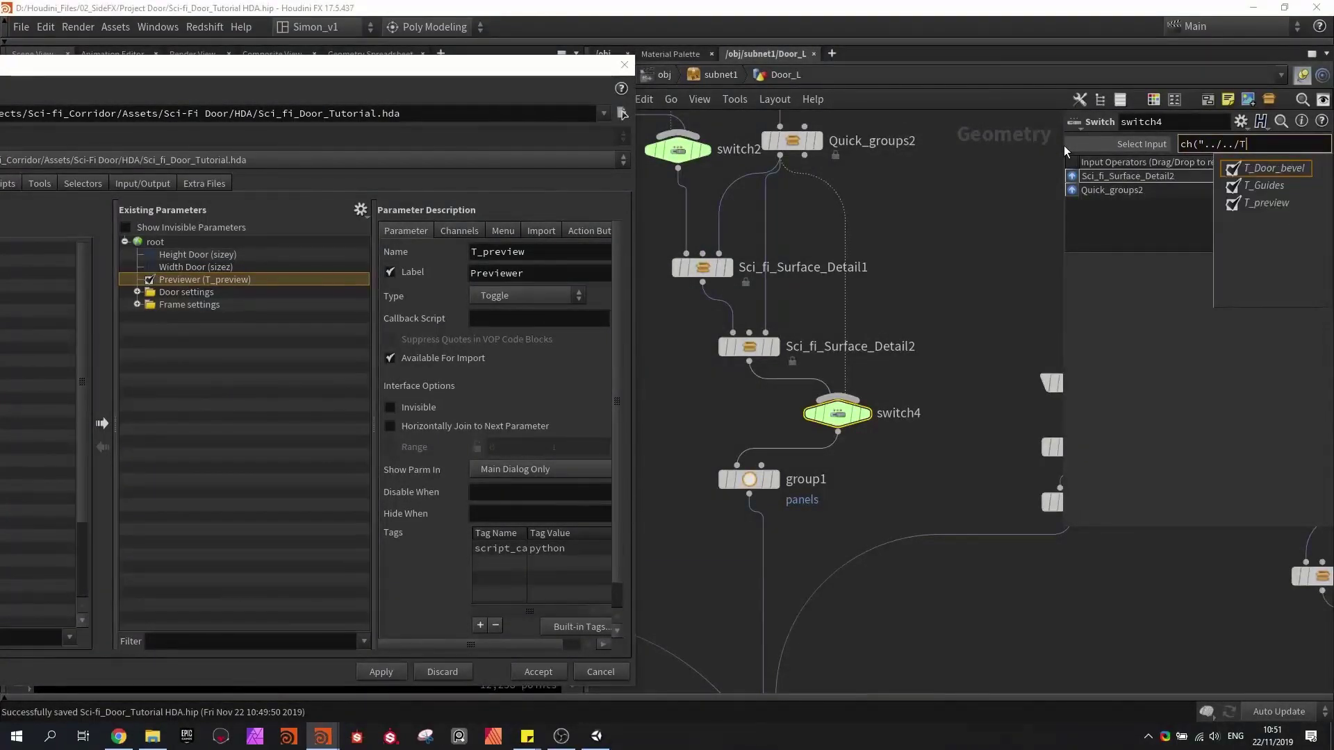
{"action": "key", "text": "Down"}
{"action": "key", "text": "Down"}
{"action": "key", "text": "Down"}
{"action": "key", "text": "Return"}
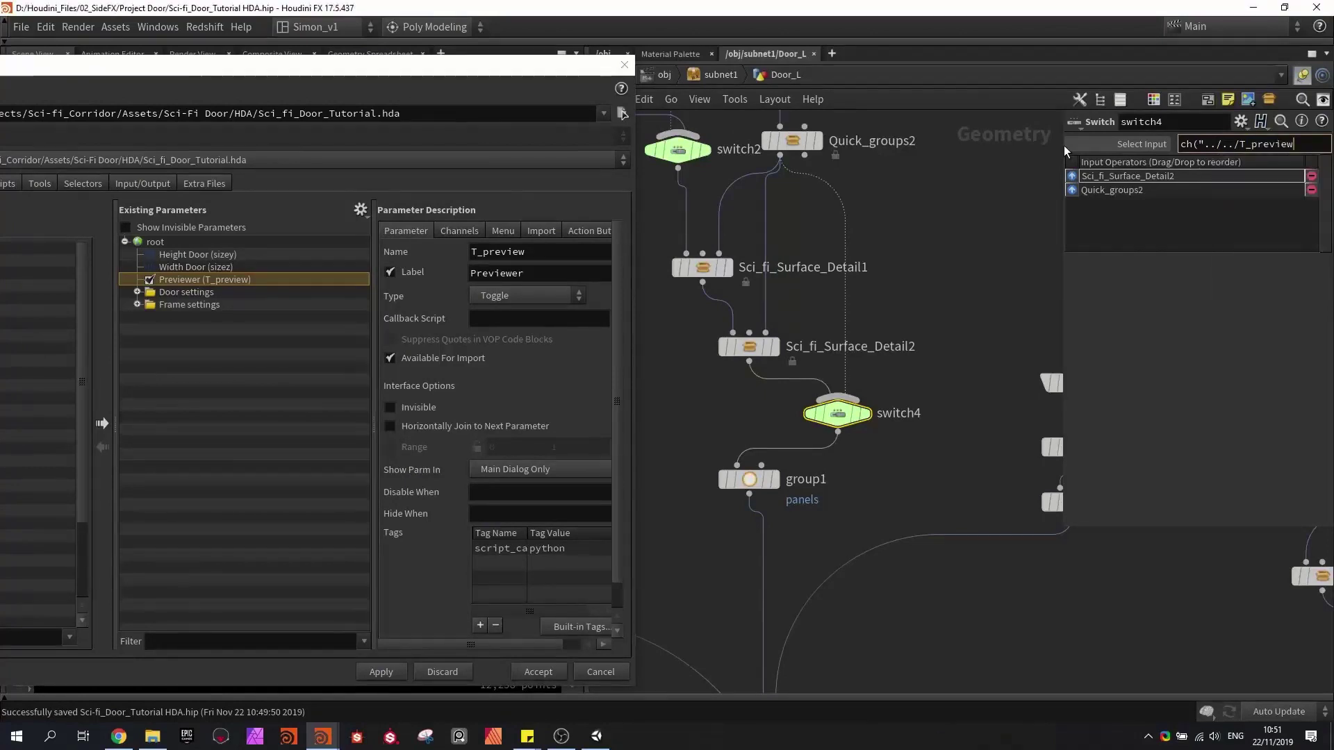
{"action": "type", "text": "\")"}
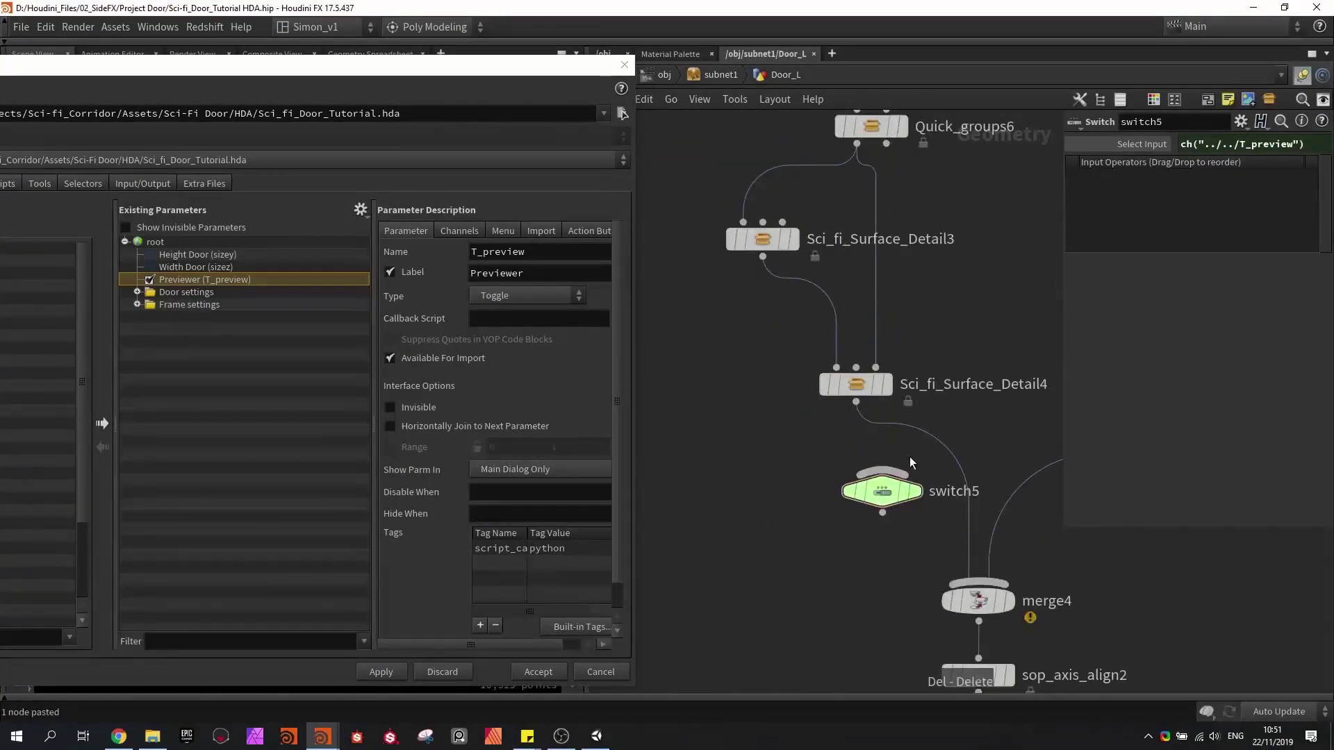
- Wire the pasted switch5 between Sci_fi_Surface_Detail4 and merge4, with polybevel7 as its second input
{"action": "left_click_drag", "start_coordinate": [856, 401], "coordinate": [897, 498]}
{"action": "scroll", "coordinate": [904, 472], "scroll_direction": "down", "scroll_amount": 3}
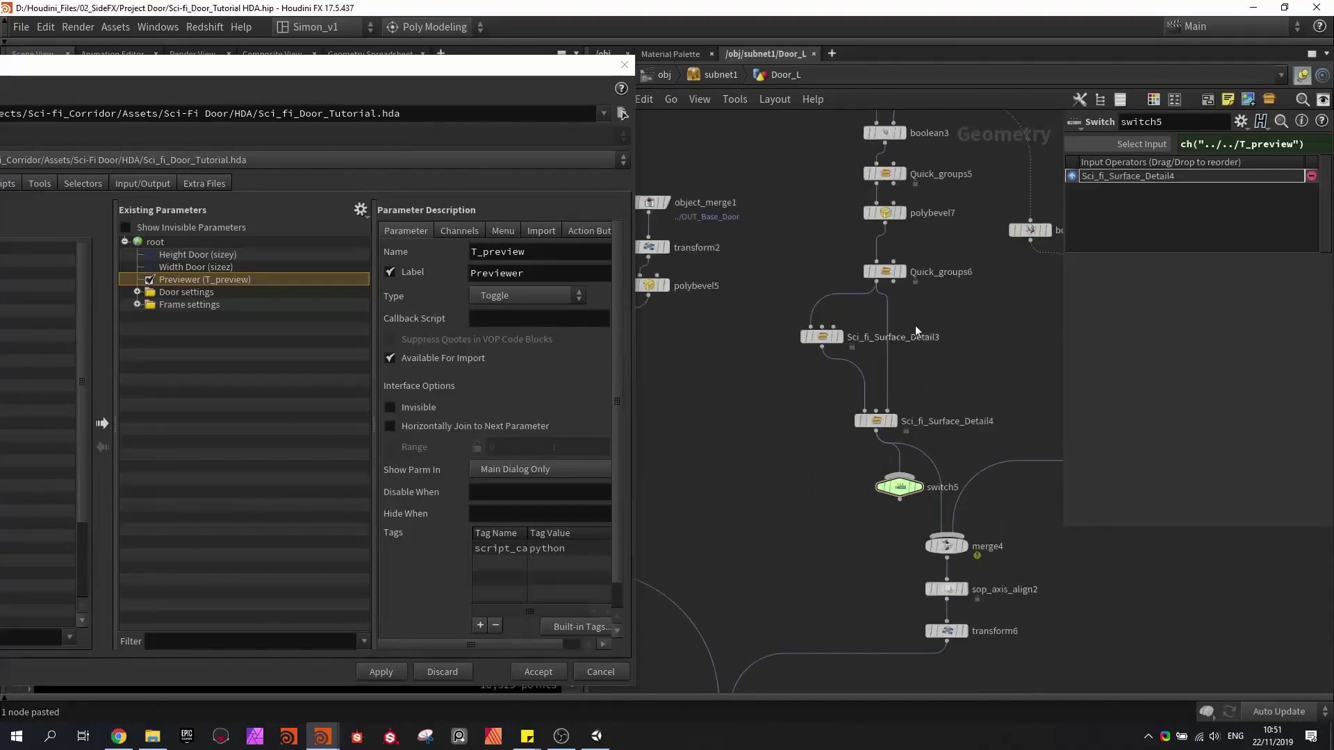
{"action": "left_click_drag", "start_coordinate": [884, 223], "coordinate": [945, 479]}
{"action": "scroll", "coordinate": [898, 491], "scroll_direction": "up", "scroll_amount": 2}
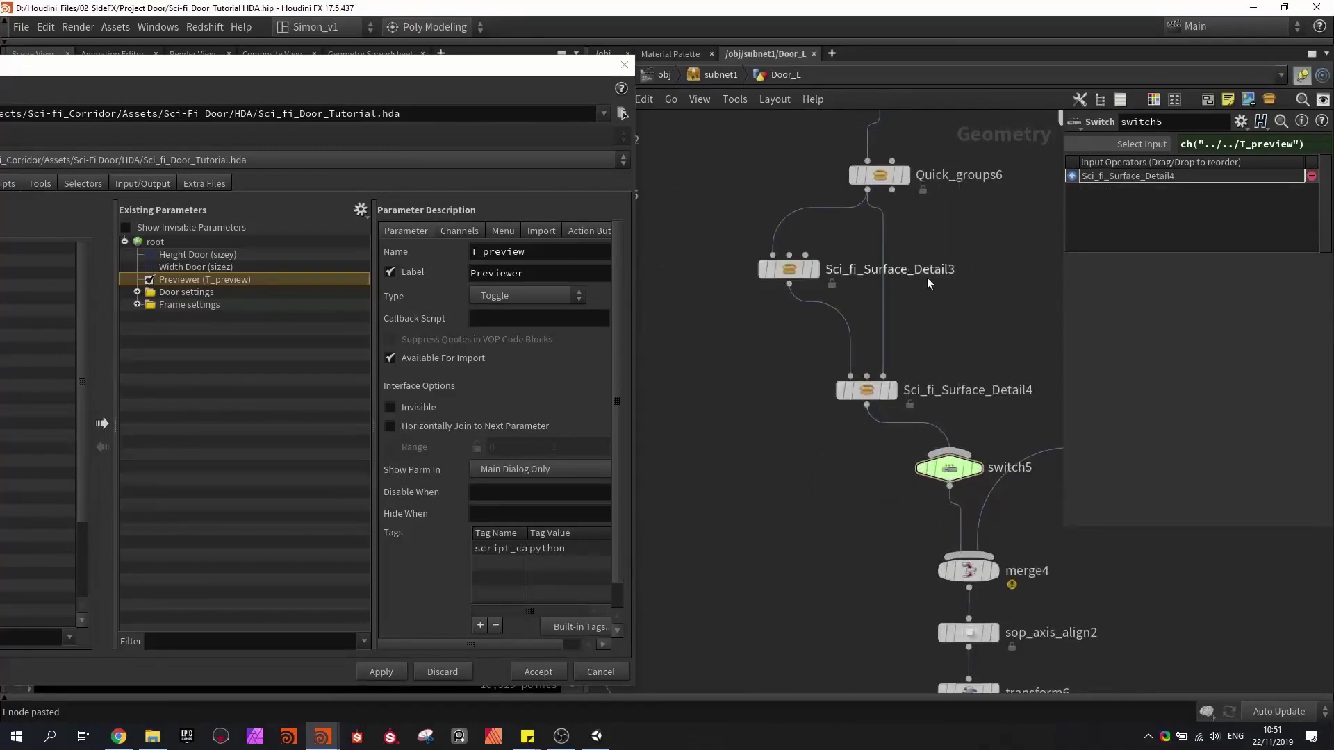
{"action": "middle_click_drag", "start_coordinate": [927, 277], "coordinate": [901, 340]}
{"action": "scroll", "coordinate": [899, 340], "scroll_direction": "down", "scroll_amount": 2}
{"action": "left_click_drag", "start_coordinate": [860, 197], "coordinate": [920, 488]}
- Make room below Sci_fi_Surface_Detail6 and paste a copy of the preview switch beside it
{"action": "scroll", "coordinate": [973, 417], "scroll_direction": "down", "scroll_amount": 2}
{"action": "middle_click_drag", "start_coordinate": [987, 406], "coordinate": [774, 396]}
{"action": "scroll", "coordinate": [903, 417], "scroll_direction": "down", "scroll_amount": 3}
{"action": "middle_click_drag", "start_coordinate": [903, 417], "coordinate": [819, 344]}
{"action": "scroll", "coordinate": [827, 352], "scroll_direction": "down", "scroll_amount": 3}
{"action": "scroll", "coordinate": [954, 350], "scroll_direction": "up", "scroll_amount": 3}
{"action": "middle_click_drag", "start_coordinate": [954, 350], "coordinate": [831, 372]}
{"action": "scroll", "coordinate": [864, 203], "scroll_direction": "up", "scroll_amount": 3}
{"action": "middle_click_drag", "start_coordinate": [863, 202], "coordinate": [811, 240]}
{"action": "scroll", "coordinate": [814, 236], "scroll_direction": "up", "scroll_amount": 3}
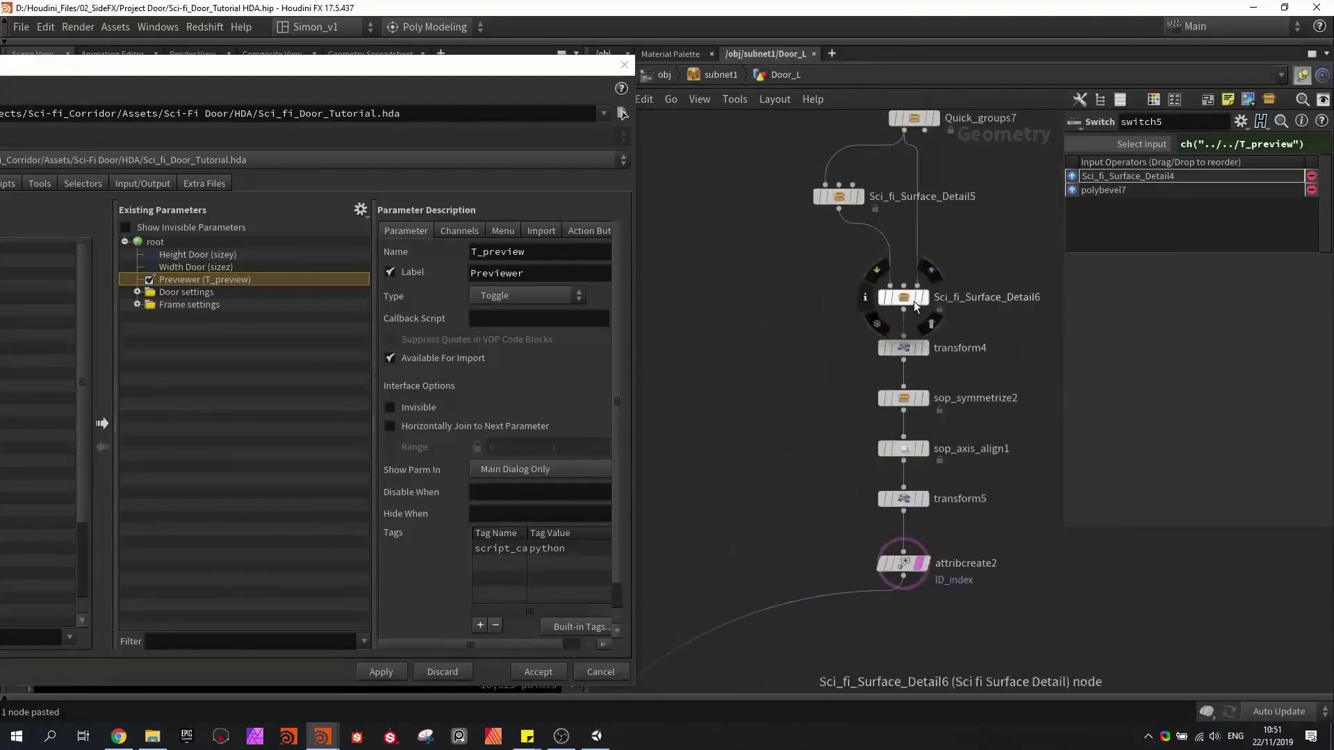
{"action": "left_click_drag", "start_coordinate": [905, 299], "coordinate": [905, 252]}
{"action": "key", "text": "ctrl+v"}
{"action": "left_click", "coordinate": [906, 252]}
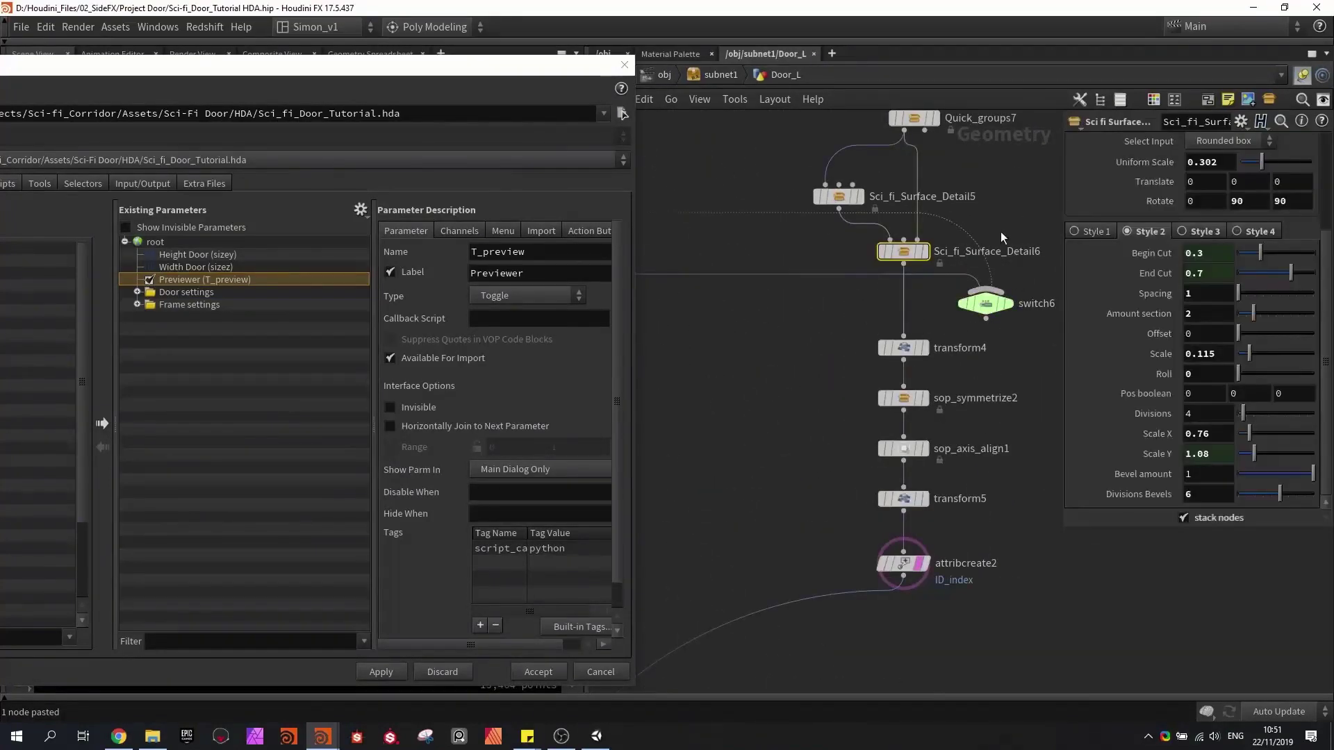
- Wire switch6 between Sci_fi_Surface_Detail6 and transform4, with the geometry before the surface details as its second input
{"action": "left_click", "coordinate": [985, 290]}
{"action": "left_click", "coordinate": [904, 306]}
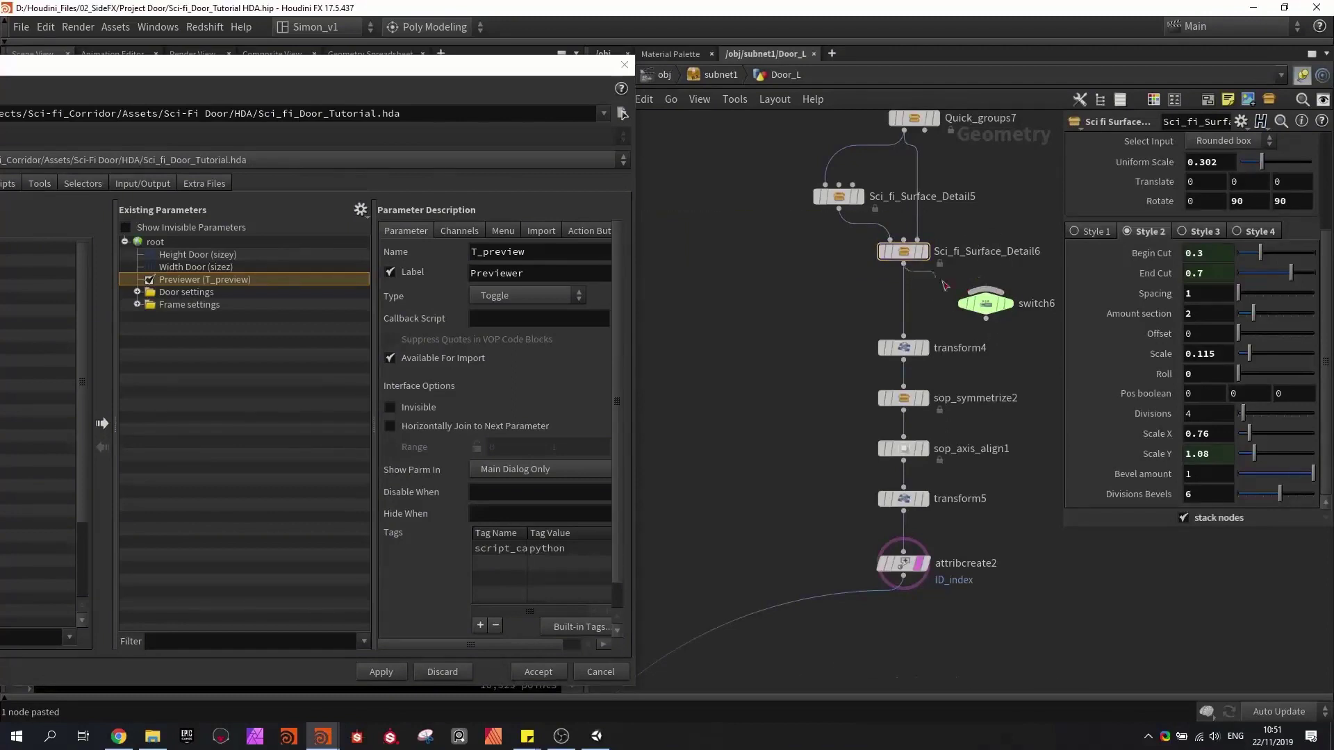
{"action": "scroll", "coordinate": [938, 278], "scroll_direction": "down", "scroll_amount": 1}
{"action": "middle_click_drag", "start_coordinate": [938, 278], "coordinate": [890, 334]}
{"action": "left_click_drag", "start_coordinate": [876, 136], "coordinate": [929, 344]}
- Paste another copy of the preview switch near Sci_fi_Surface_Detail7 and clear its inherited input connections
{"action": "scroll", "coordinate": [892, 382], "scroll_direction": "down", "scroll_amount": 2}
{"action": "mouse_move", "coordinate": [988, 393]}
{"action": "middle_mouse_down"}
{"action": "mouse_move", "coordinate": [840, 345]}
{"action": "mouse_move", "coordinate": [704, 326]}
{"action": "middle_mouse_up"}
{"action": "key", "text": "ctrl+v"}
{"action": "scroll", "coordinate": [980, 399], "scroll_direction": "up", "scroll_amount": 3}
{"action": "left_click_drag", "start_coordinate": [933, 345], "coordinate": [1001, 328]}
{"action": "key", "text": "Delete"}
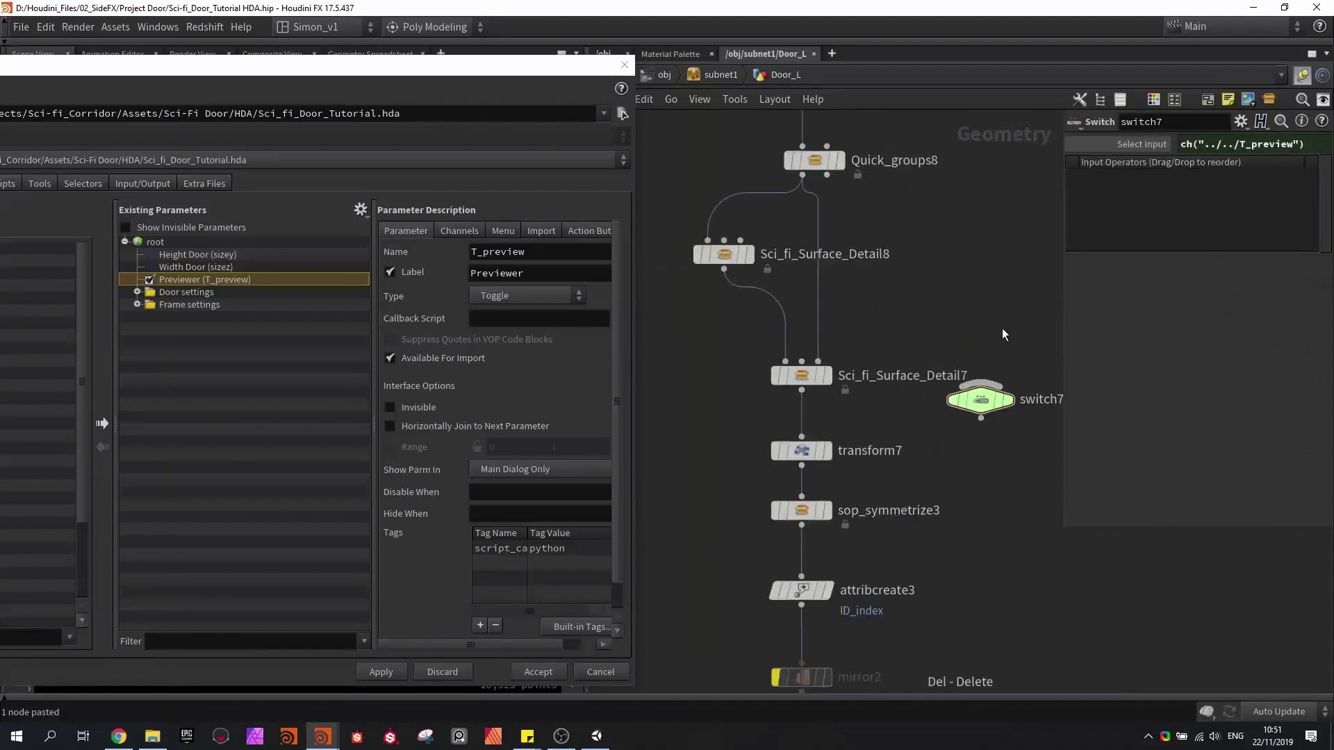
- Wire switch7 between Sci_fi_Surface_Detail7 and transform7, with the geometry before the surface details as its second input
{"action": "left_click_drag", "start_coordinate": [800, 391], "coordinate": [958, 392]}
{"action": "scroll", "coordinate": [927, 397], "scroll_direction": "down", "scroll_amount": 2}
{"action": "left_click_drag", "start_coordinate": [840, 186], "coordinate": [787, 425]}
{"action": "scroll", "coordinate": [965, 423], "scroll_direction": "up", "scroll_amount": 2}
- Tidy the placement of switch7 and the nodes from transform7 to attribcreate3, and save the scene file
{"action": "scroll", "coordinate": [869, 444], "scroll_direction": "down", "scroll_amount": 1}
{"action": "middle_click_drag", "start_coordinate": [868, 444], "coordinate": [915, 372]}
{"action": "left_click_drag", "start_coordinate": [950, 512], "coordinate": [822, 363]}
{"action": "left_click_drag", "start_coordinate": [849, 367], "coordinate": [849, 405]}
{"action": "key", "text": "l"}
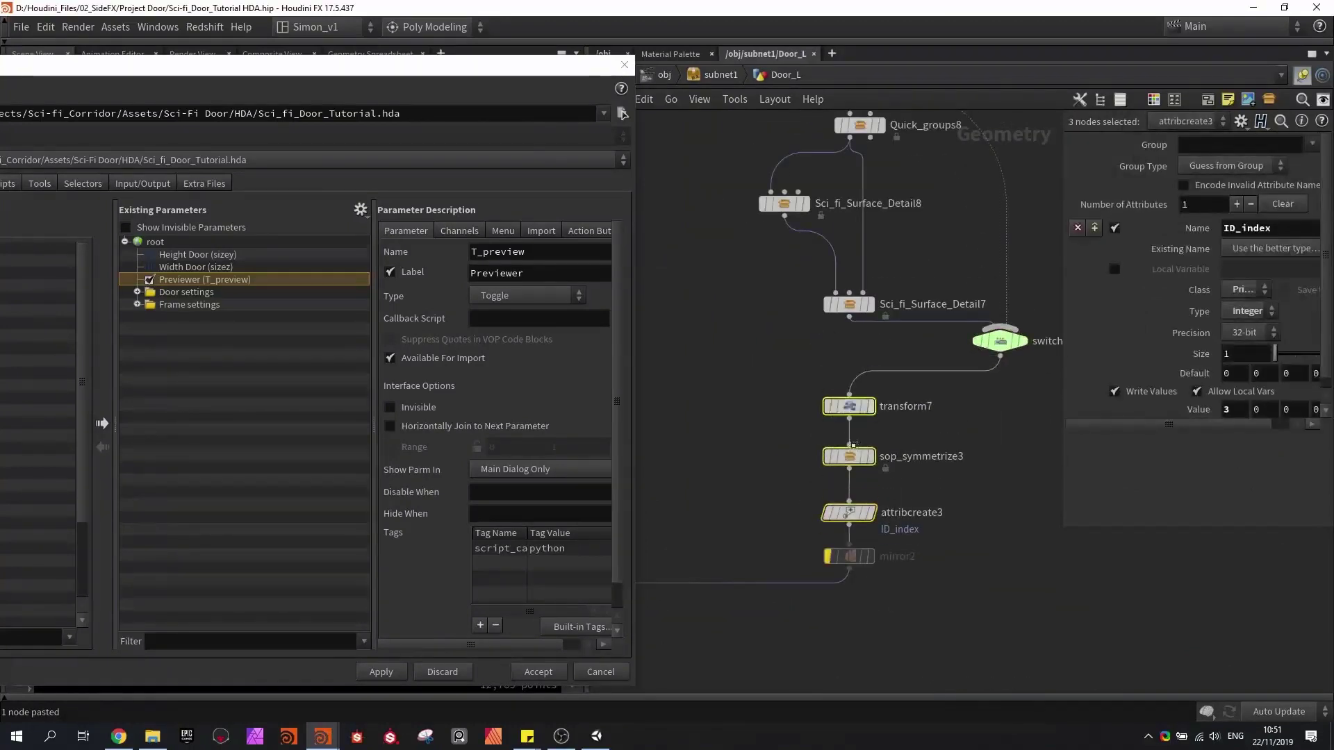
{"action": "left_click", "coordinate": [959, 396]}
{"action": "left_click_drag", "start_coordinate": [1000, 340], "coordinate": [957, 351]}
{"action": "key", "text": "ctrl+s"}
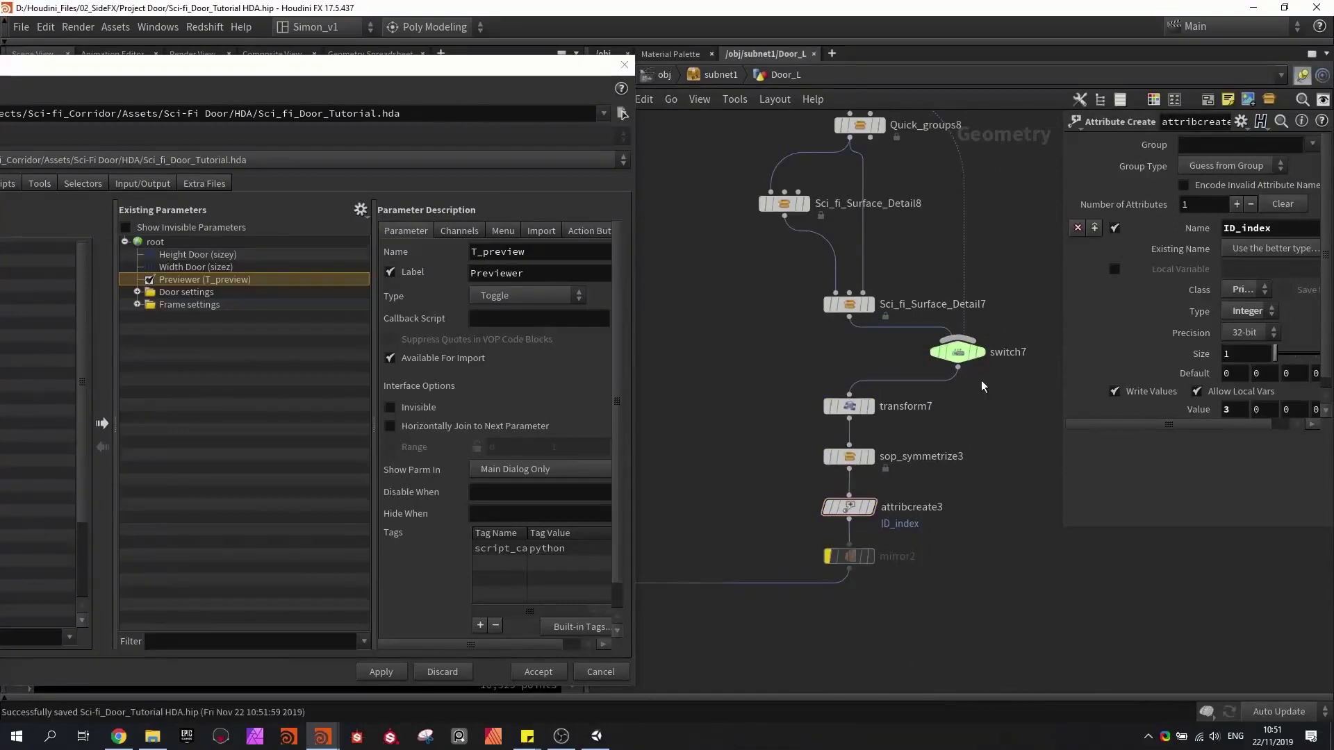
- Apply the operator type changes, switch to Unity and rebuild the door asset
{"action": "left_click", "coordinate": [384, 674]}
{"action": "left_click", "coordinate": [599, 739]}
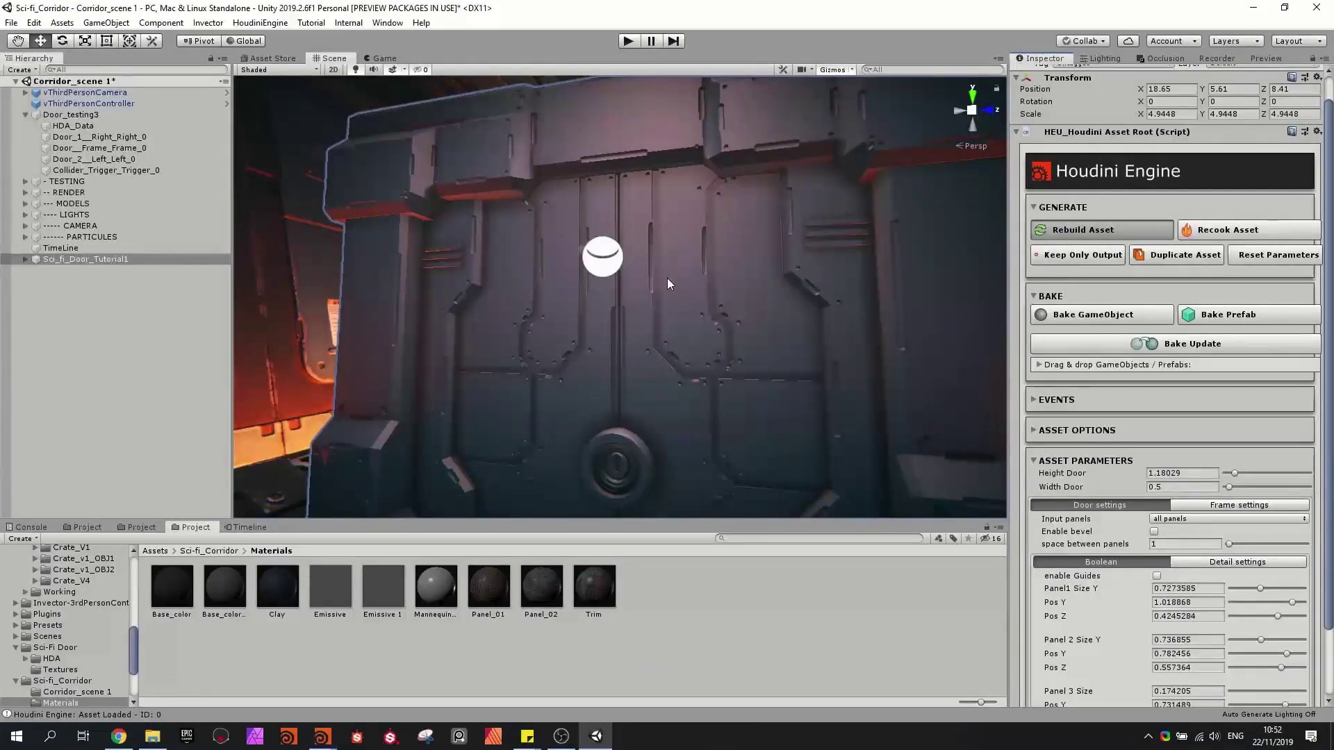
{"action": "right_click_drag", "start_coordinate": [724, 301], "coordinate": [785, 332]}
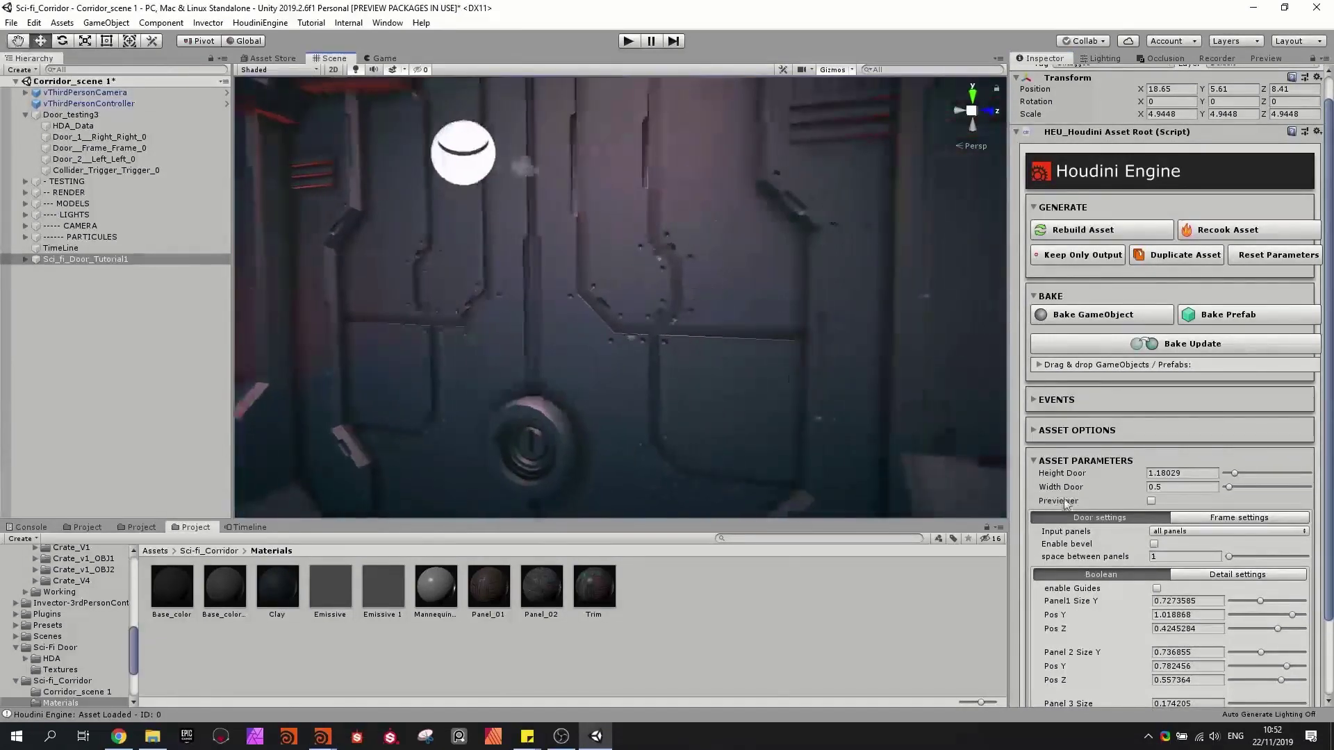
- Enable Previewer and adjust Panel 1 to a Size Y of about 0.67 and a Pos Z of about -0.20
{"action": "left_click", "coordinate": [1153, 501]}
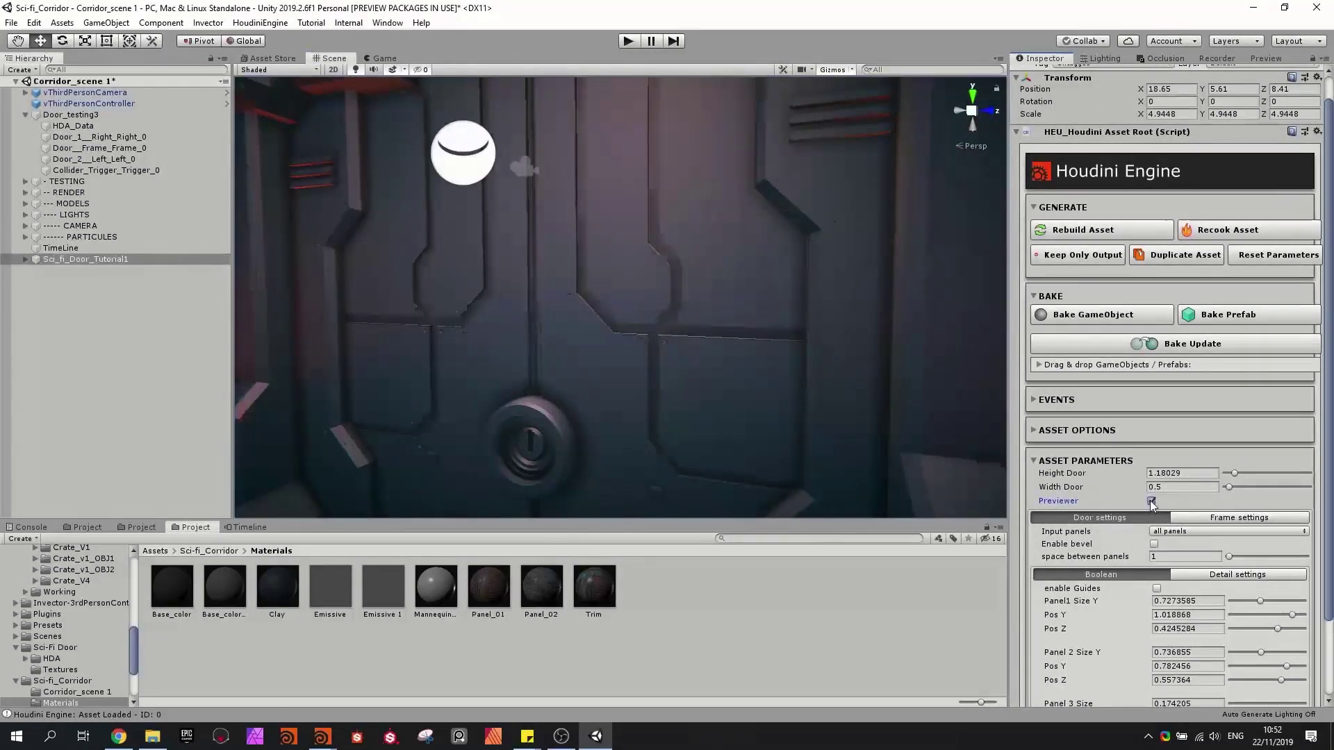
{"action": "right_click_drag", "start_coordinate": [641, 367], "coordinate": [591, 390]}
{"action": "mouse_move", "coordinate": [1256, 602]}
{"action": "left_mouse_down"}
{"action": "mouse_move", "coordinate": [1232, 602]}
{"action": "mouse_move", "coordinate": [1273, 603]}
{"action": "mouse_move", "coordinate": [1232, 598]}
{"action": "mouse_move", "coordinate": [1259, 600]}
{"action": "mouse_move", "coordinate": [1258, 623]}
{"action": "left_mouse_up"}
- Toggle Previewer off and on again to compare both versions, and examine the simplified door from different angles
{"action": "left_click", "coordinate": [1152, 500]}
{"action": "left_click", "coordinate": [1152, 500]}
{"action": "scroll", "coordinate": [745, 371], "scroll_direction": "down", "scroll_amount": 5}
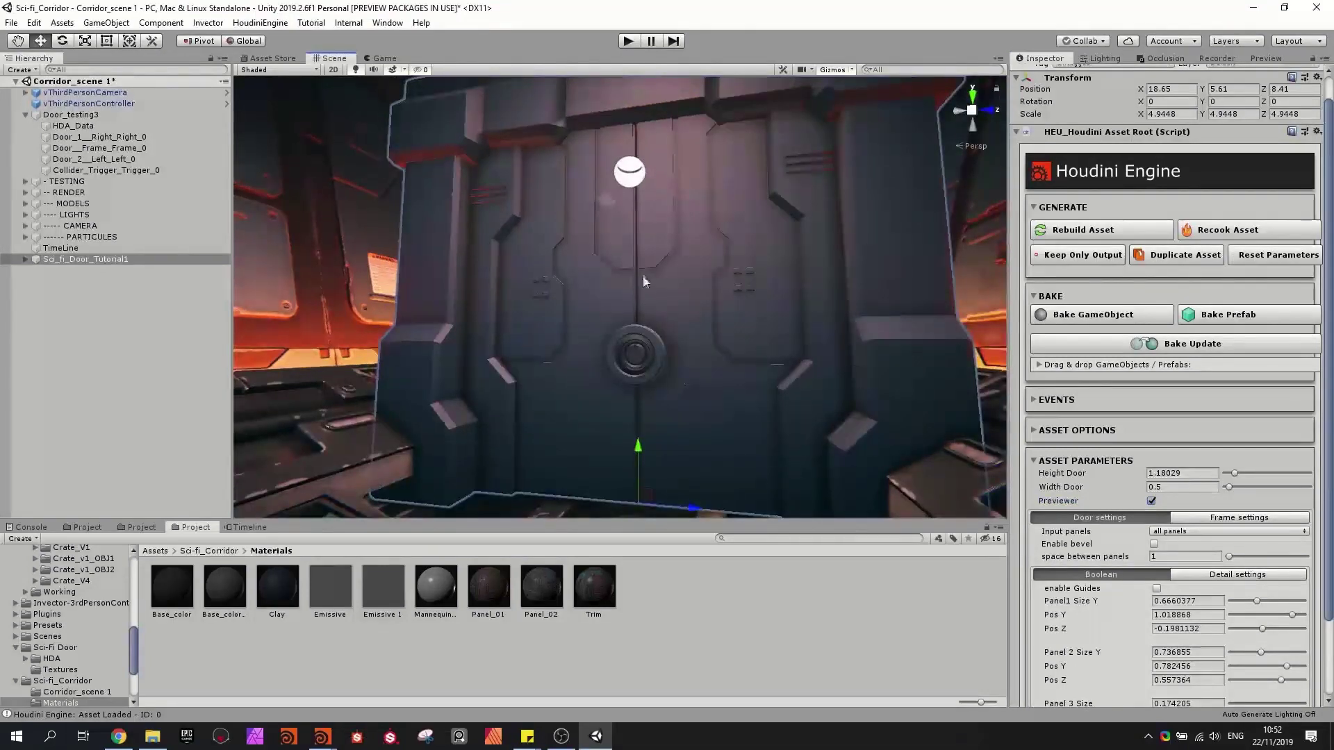
{"action": "key", "text": "w"}
{"action": "right_click_drag", "start_coordinate": [643, 275], "coordinate": [627, 253]}
{"action": "key", "text": "s"}
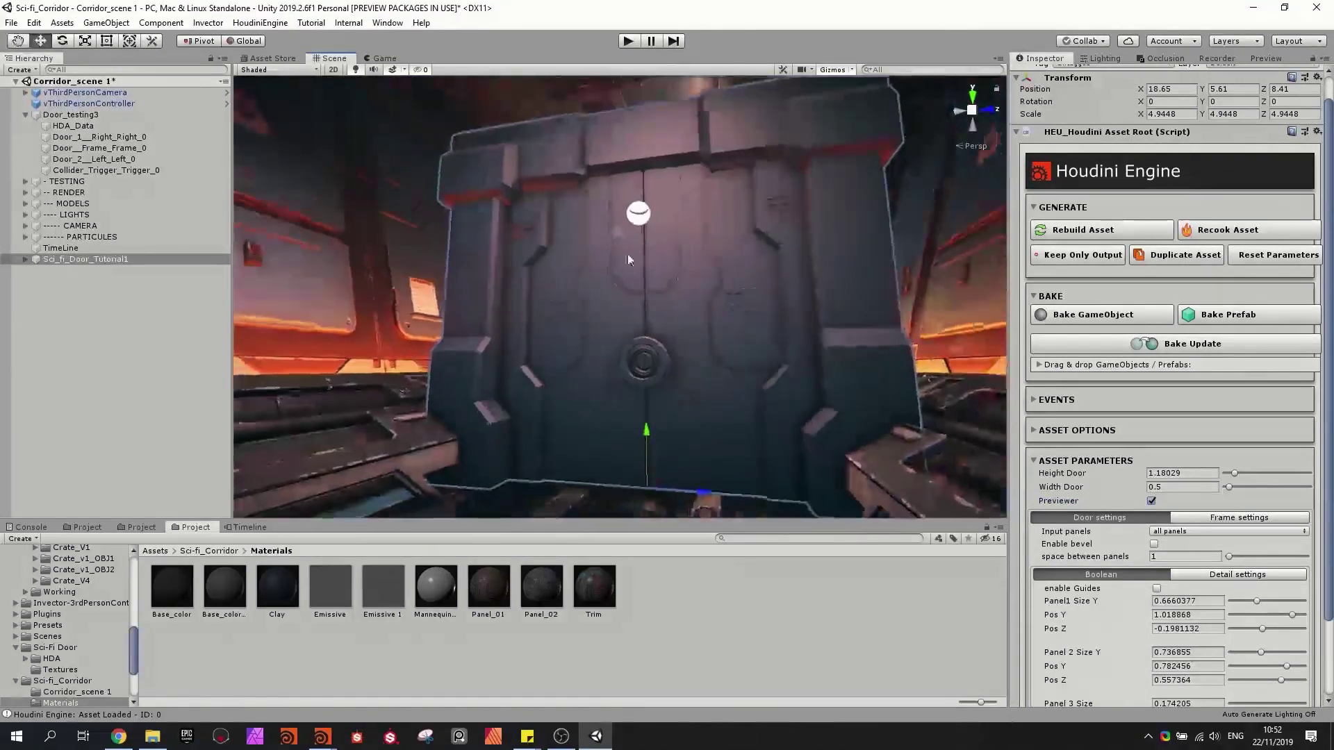
{"action": "key", "text": "a"}
{"action": "right_click_drag", "start_coordinate": [706, 346], "coordinate": [762, 345]}
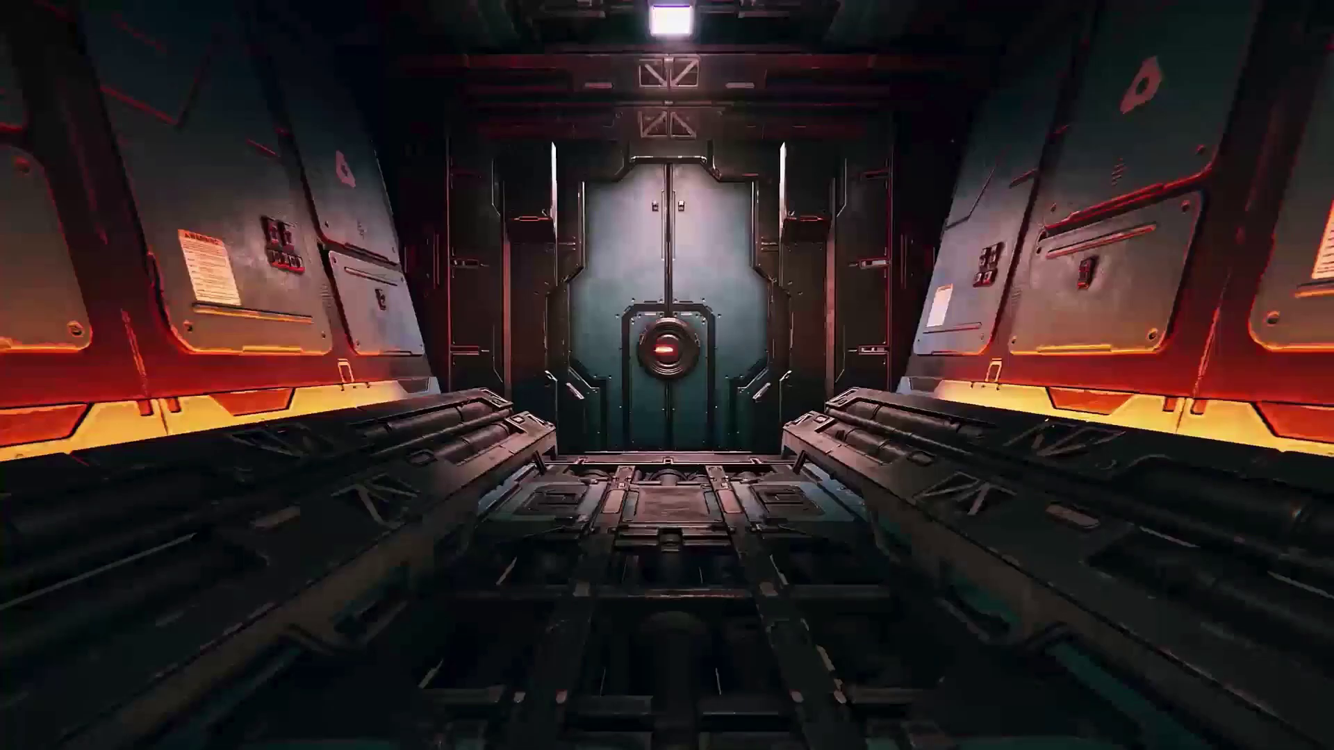